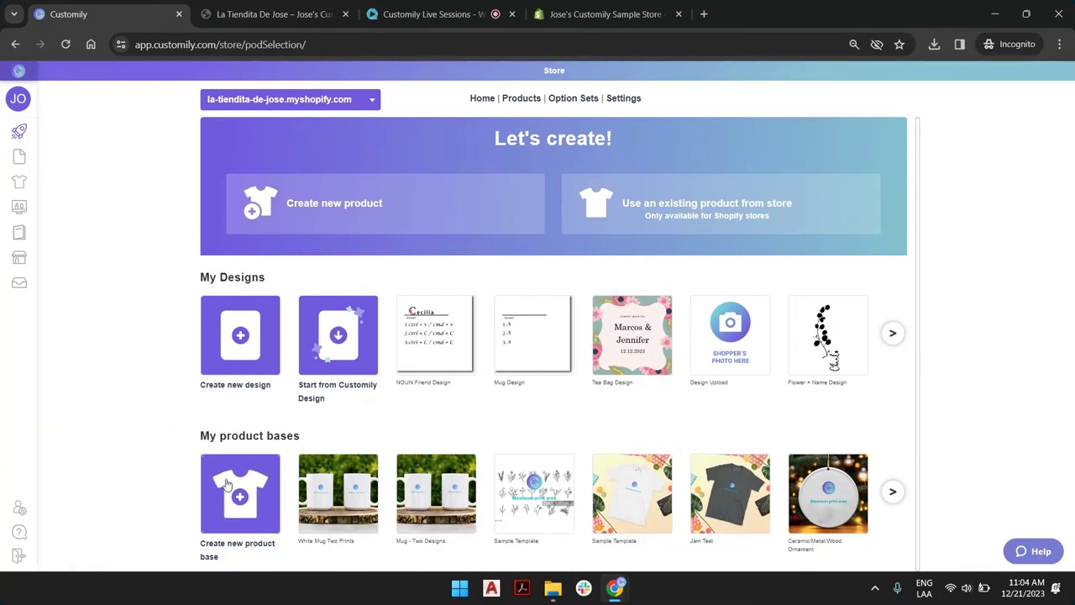
Start a new product base and name the template "t-shirt 3 colors 3 sizes".
{"action": "left_click", "coordinate": [244, 496]}
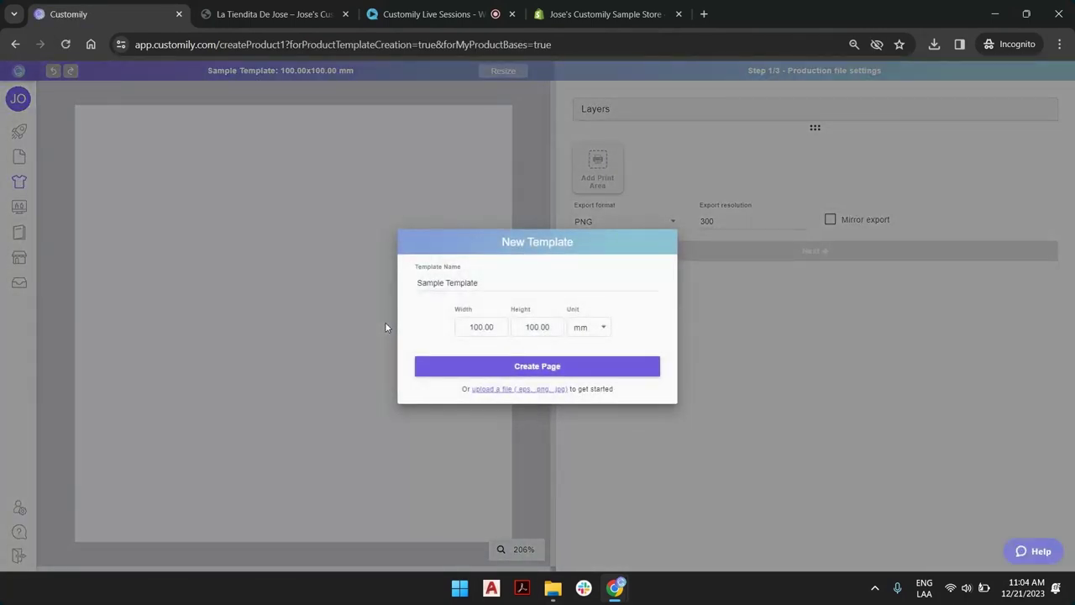
{"action": "left_click", "coordinate": [458, 289]}
{"action": "key", "text": "ctrl+a"}
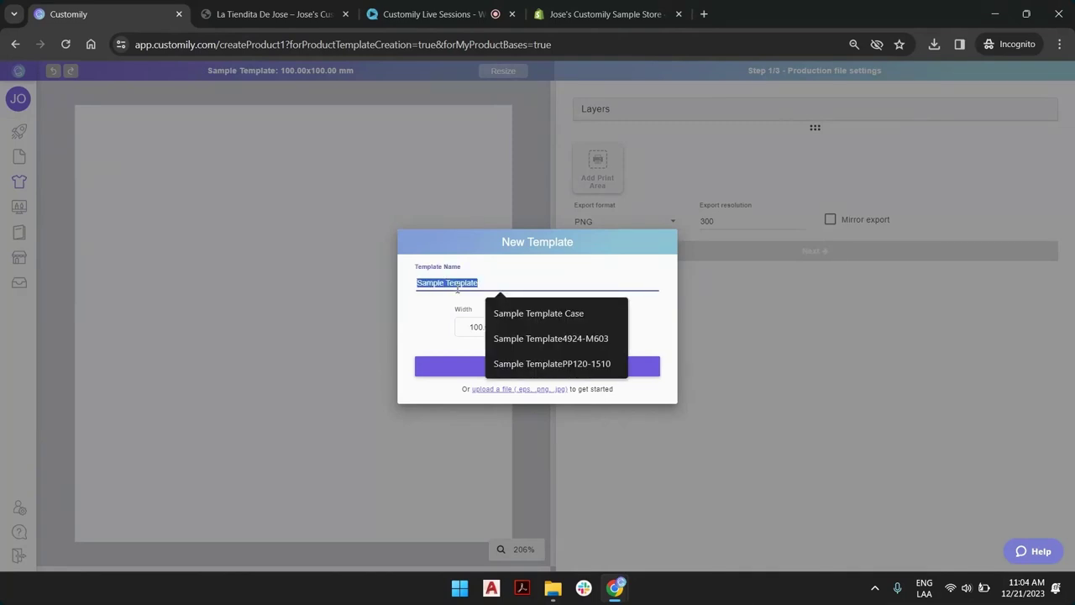
{"action": "type", "text": "t-shirt"}
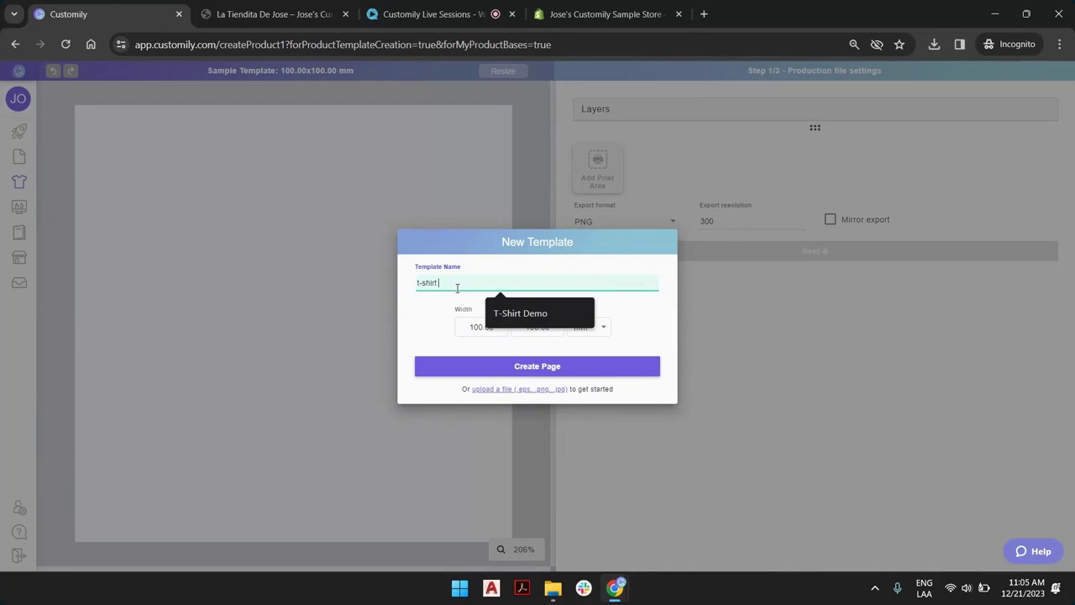
{"action": "type", "text": " 3 col"}
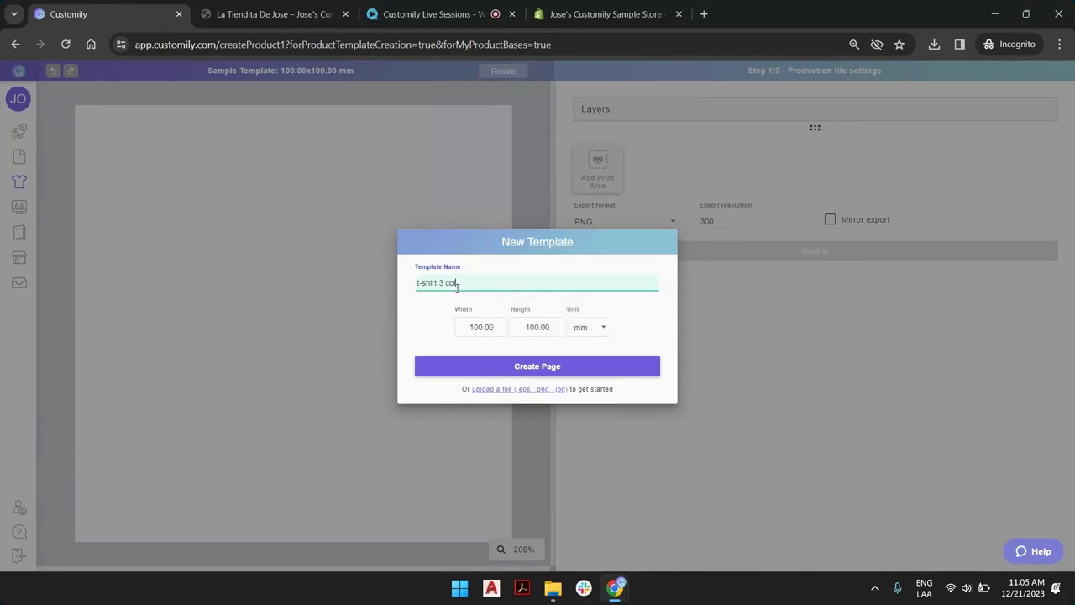
{"action": "type", "text": "ors 3 sizes"}
Set the template's width and height to 200 mm each and create the page.
{"action": "left_click", "coordinate": [468, 327]}
{"action": "key", "text": "Delete"}
{"action": "type", "text": "2"}
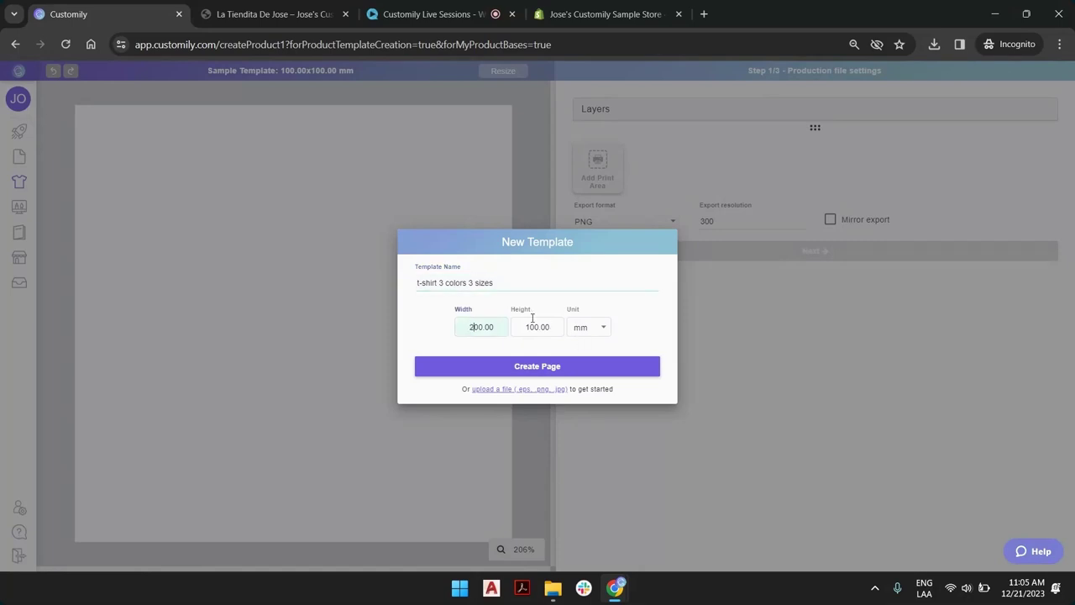
{"action": "left_click", "coordinate": [528, 327]}
{"action": "key", "text": "Delete"}
{"action": "type", "text": "2"}
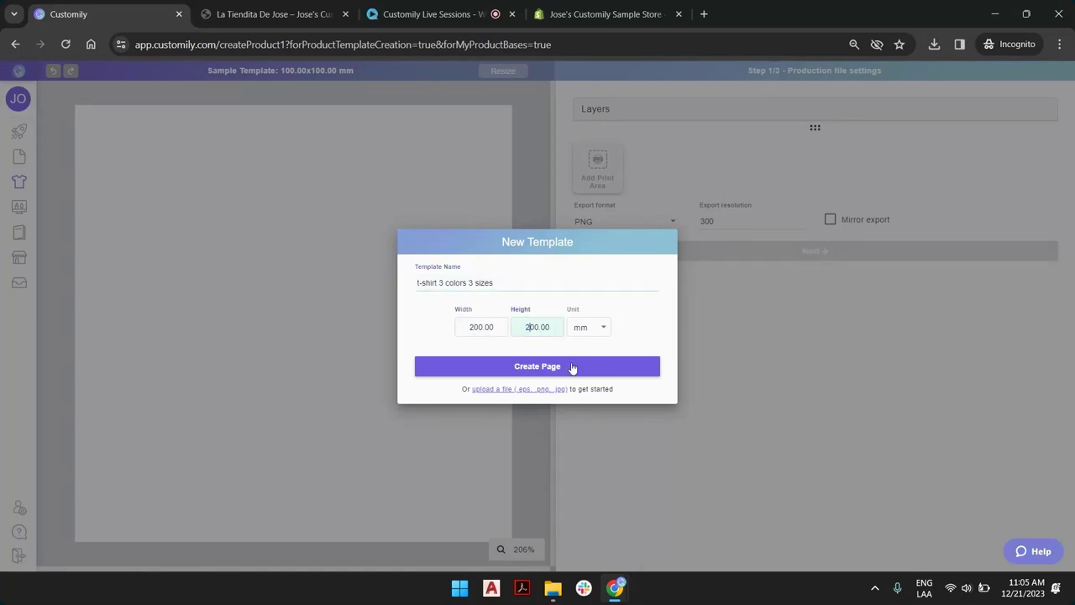
{"action": "left_click", "coordinate": [571, 367]}
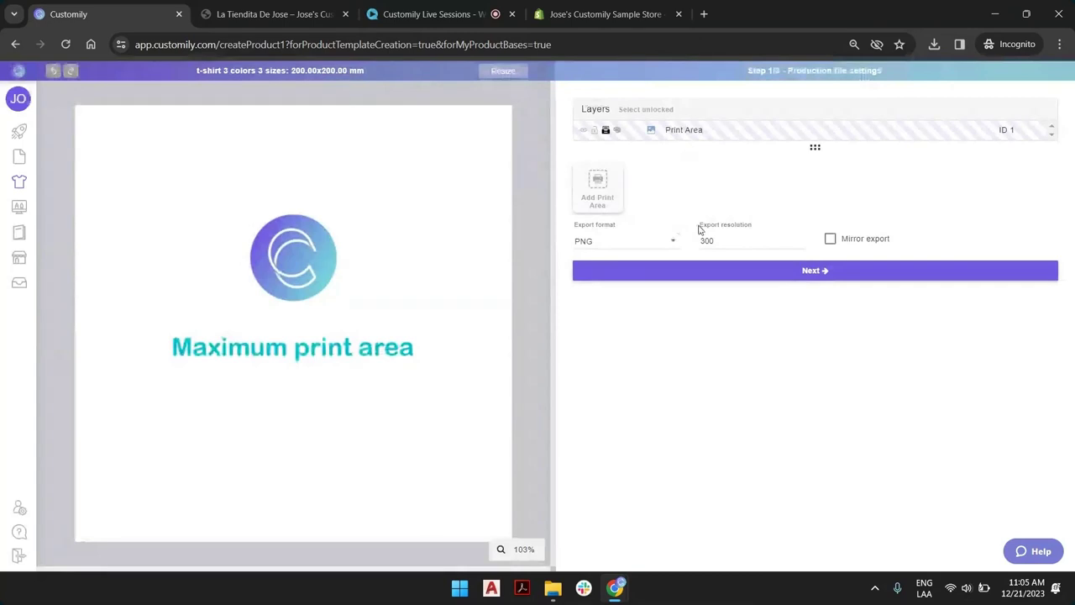
In the preview settings, add 1.png, 2.png and 3.png from the Desktop's Call Assets folder as product images, accepting the downscaling.
{"action": "left_click", "coordinate": [712, 270]}
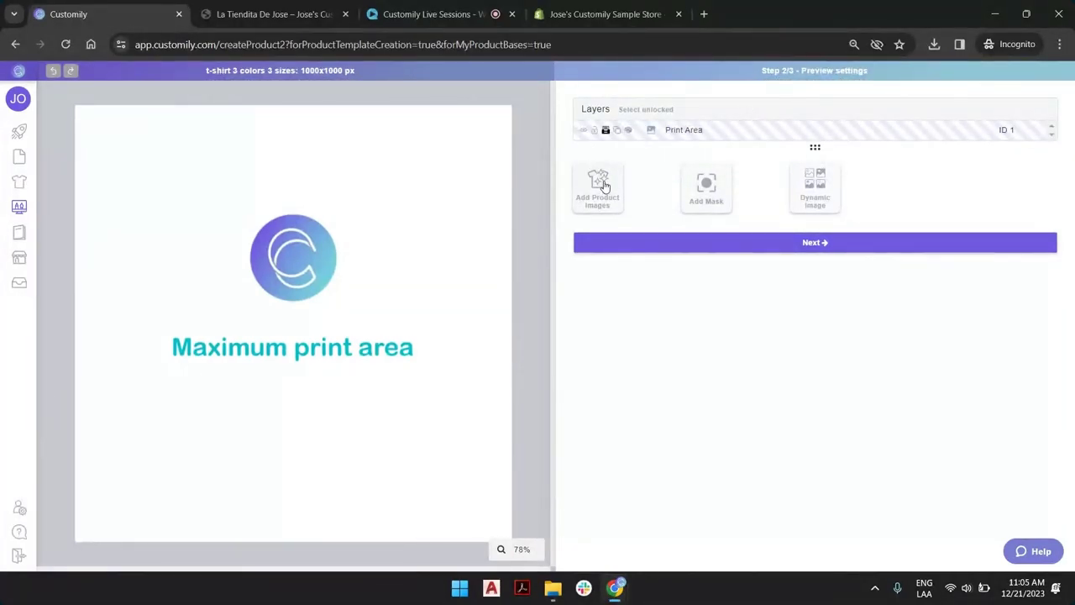
{"action": "left_click", "coordinate": [602, 185]}
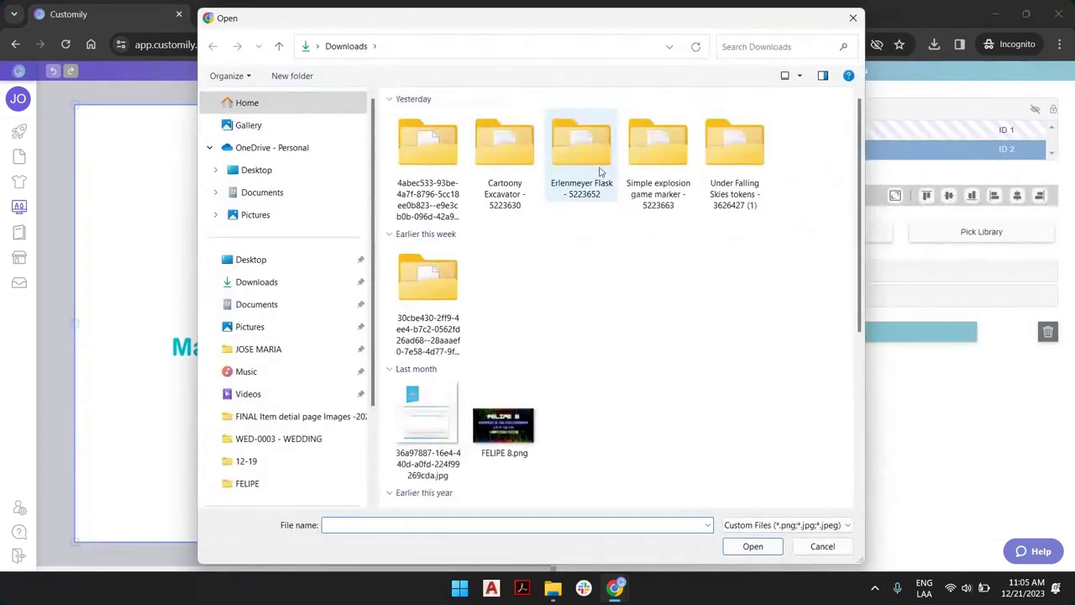
{"action": "left_click", "coordinate": [252, 260]}
{"action": "double_click", "coordinate": [415, 134]}
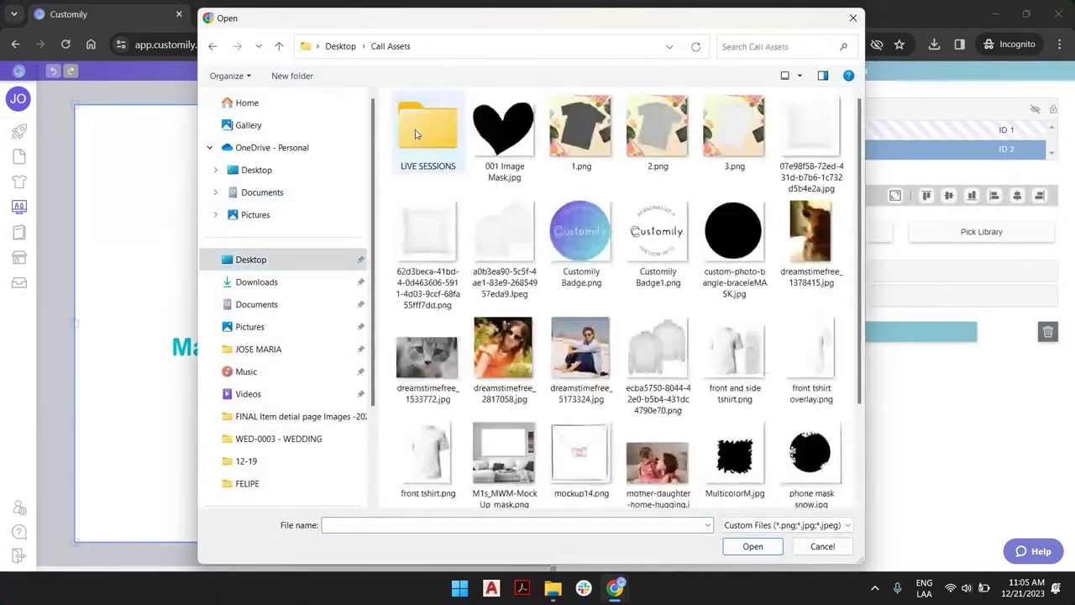
{"action": "left_click", "coordinate": [582, 126]}
{"action": "left_click", "coordinate": [734, 126], "text": "shift"}
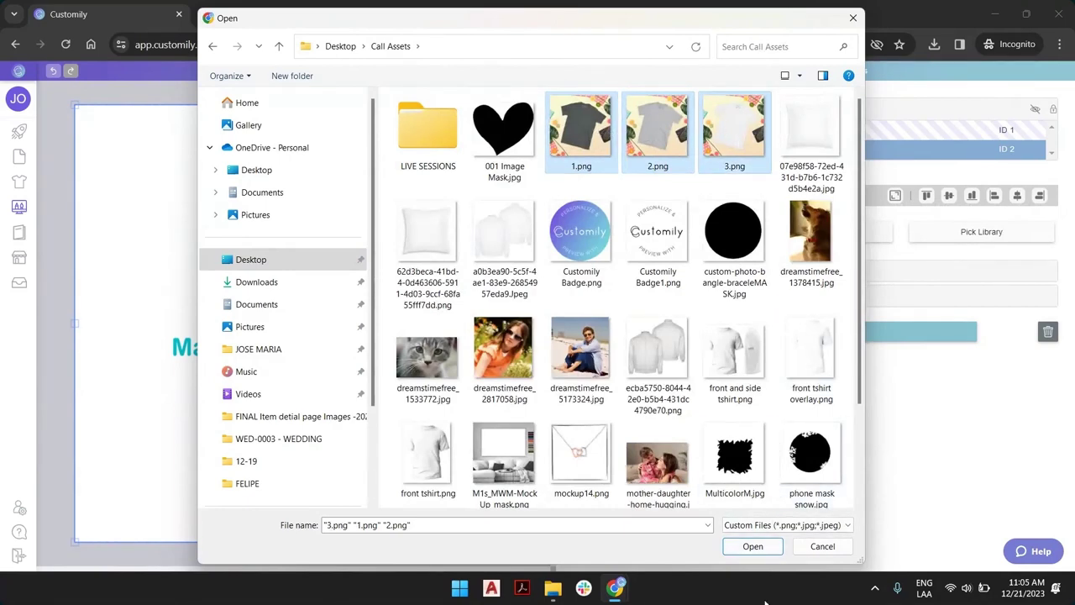
{"action": "left_click", "coordinate": [752, 547]}
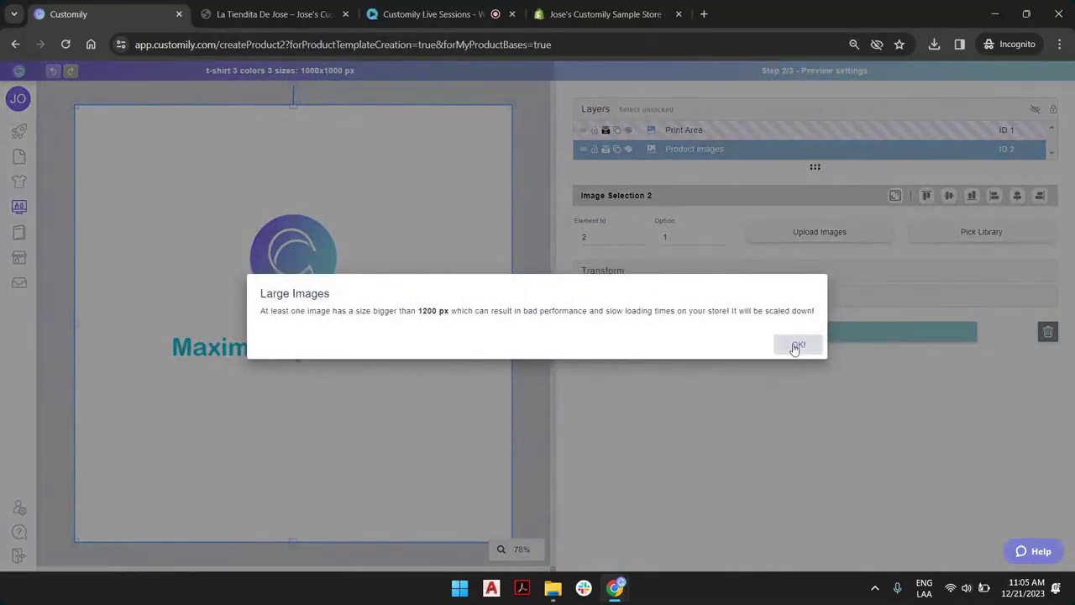
{"action": "left_click", "coordinate": [796, 345]}
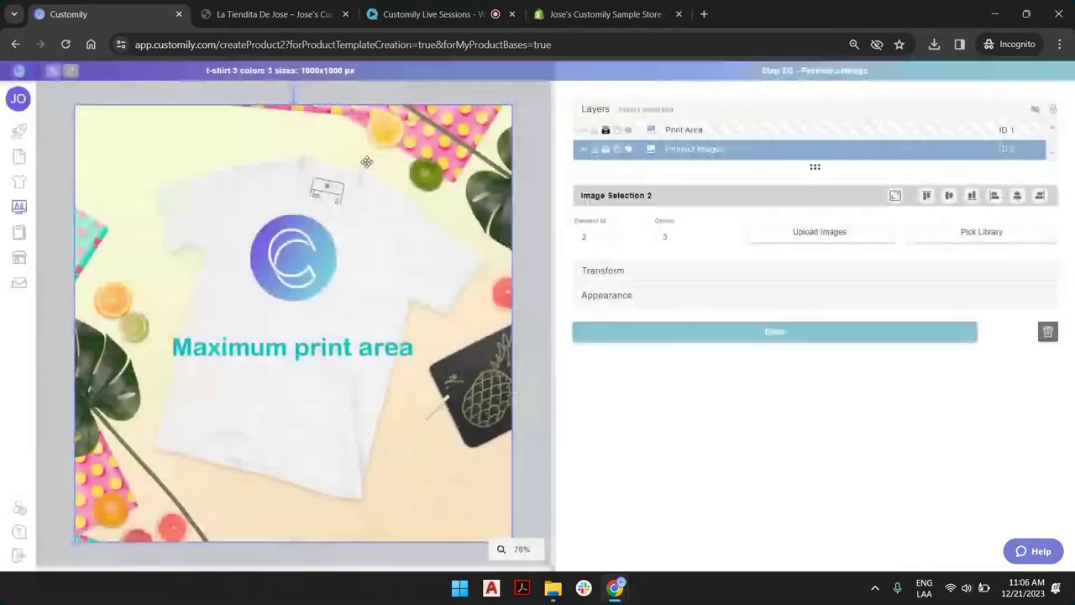
Shrink the print area, tilt it to follow the shirt's angle and place it on the shirt's chest.
{"action": "left_click_drag", "start_coordinate": [512, 106], "coordinate": [241, 372]}
{"action": "left_click_drag", "start_coordinate": [166, 394], "coordinate": [314, 278]}
{"action": "left_click_drag", "start_coordinate": [302, 211], "coordinate": [324, 218]}
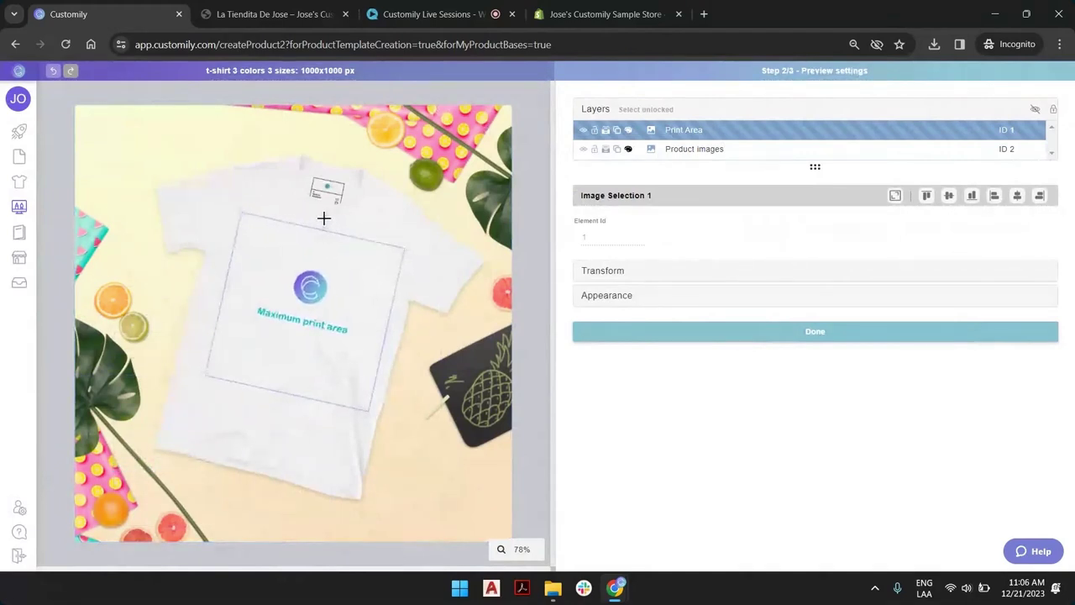
{"action": "left_click_drag", "start_coordinate": [241, 211], "coordinate": [252, 229]}
{"action": "mouse_move", "coordinate": [315, 279]}
{"action": "left_mouse_down"}
{"action": "mouse_move", "coordinate": [327, 297]}
{"action": "mouse_move", "coordinate": [314, 258]}
{"action": "left_mouse_up"}
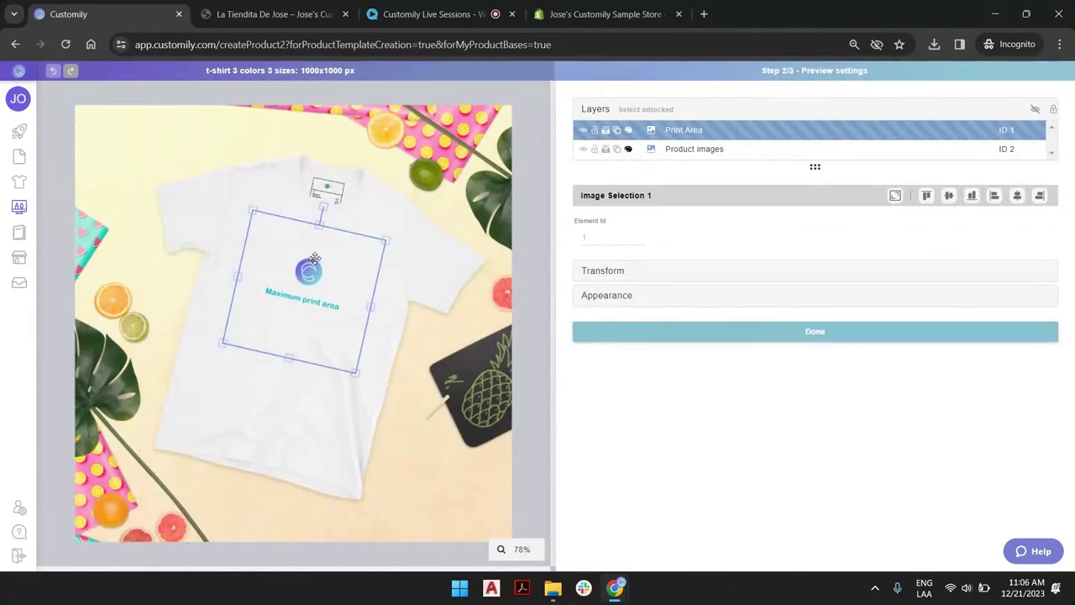
{"action": "left_click", "coordinate": [787, 336]}
Proceed through the template review to saving and set the Color variant's values to Black, Grey, White.
{"action": "left_click", "coordinate": [805, 267]}
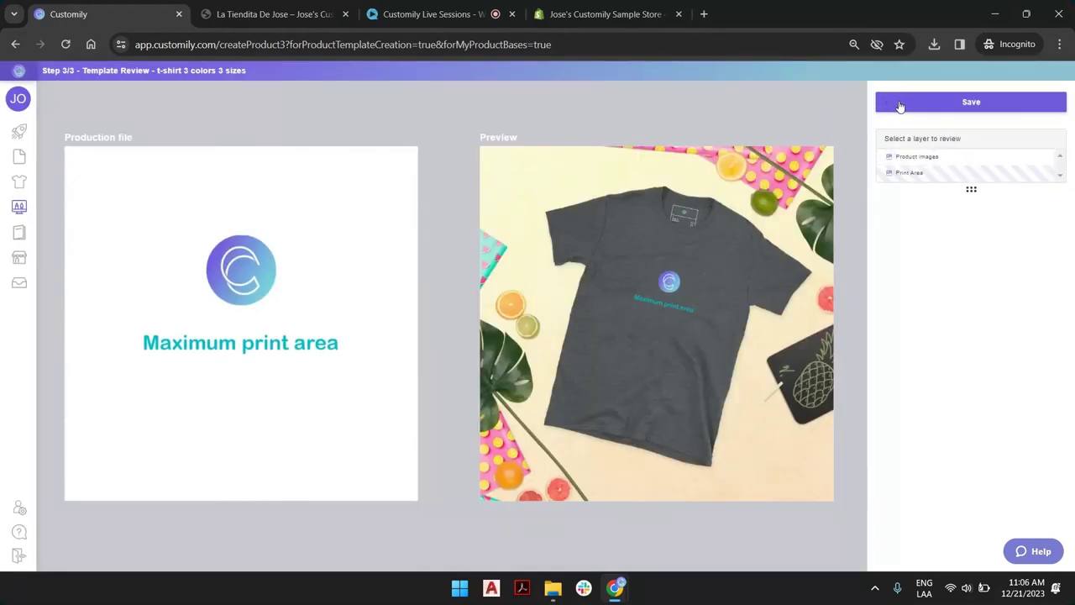
{"action": "left_click", "coordinate": [899, 104]}
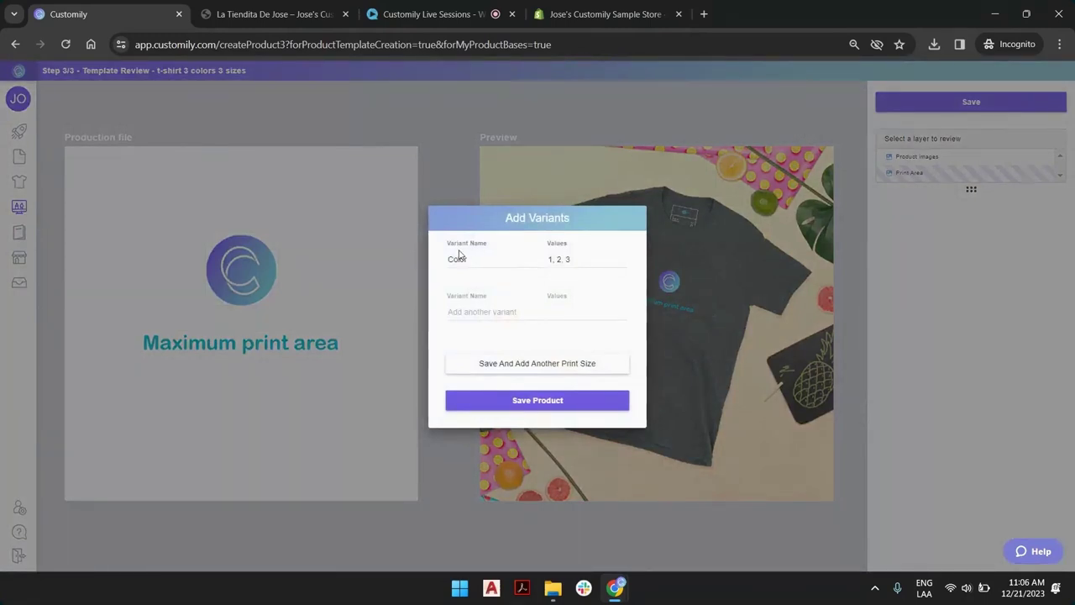
{"action": "left_click", "coordinate": [568, 259]}
{"action": "left_click_drag", "start_coordinate": [568, 258], "coordinate": [504, 259]}
{"action": "type", "text": "Black, Grey, White"}
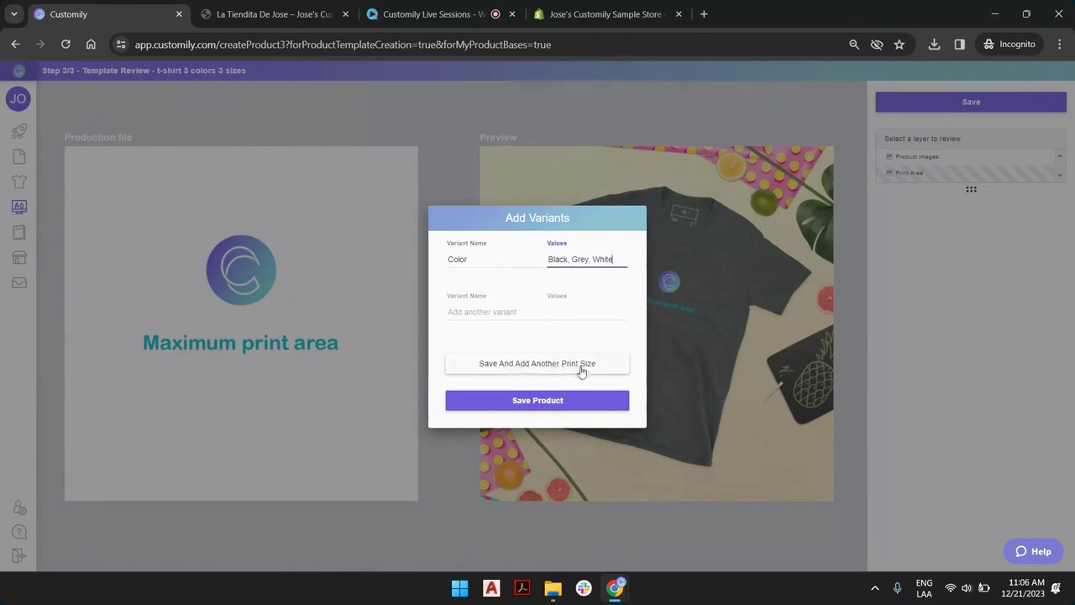
Save the variants and add another print size of 250 x 250 mm.
{"action": "left_click", "coordinate": [538, 370]}
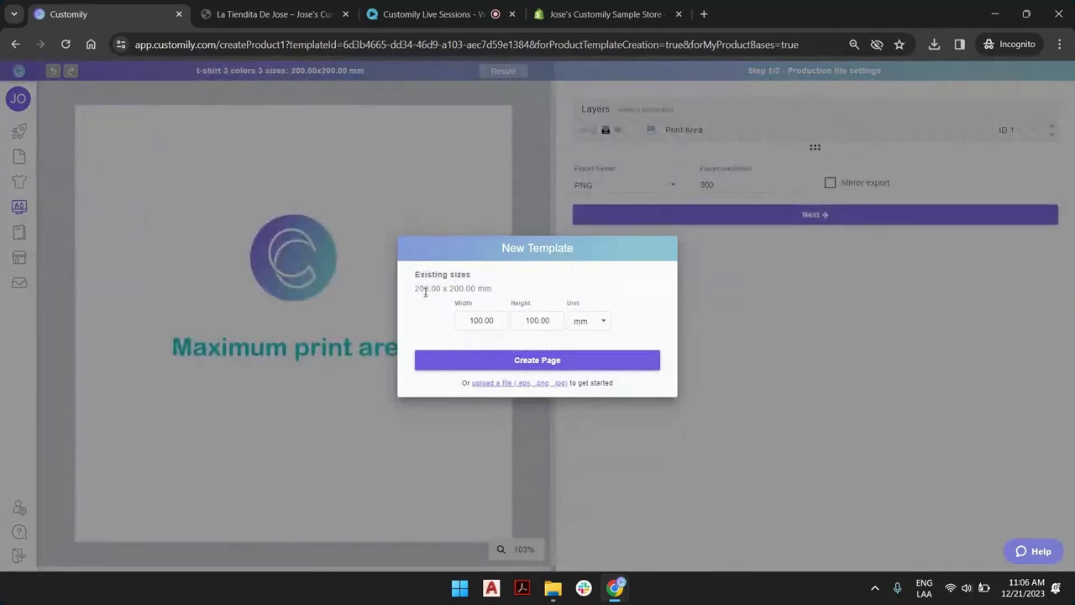
{"action": "left_click_drag", "start_coordinate": [504, 321], "coordinate": [468, 321]}
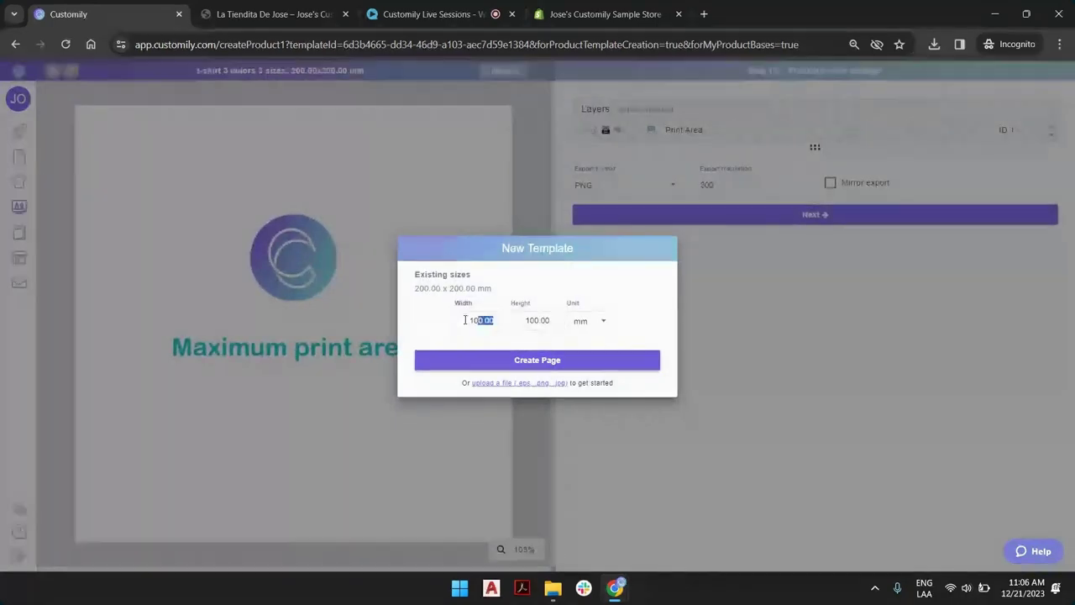
{"action": "type", "text": "250"}
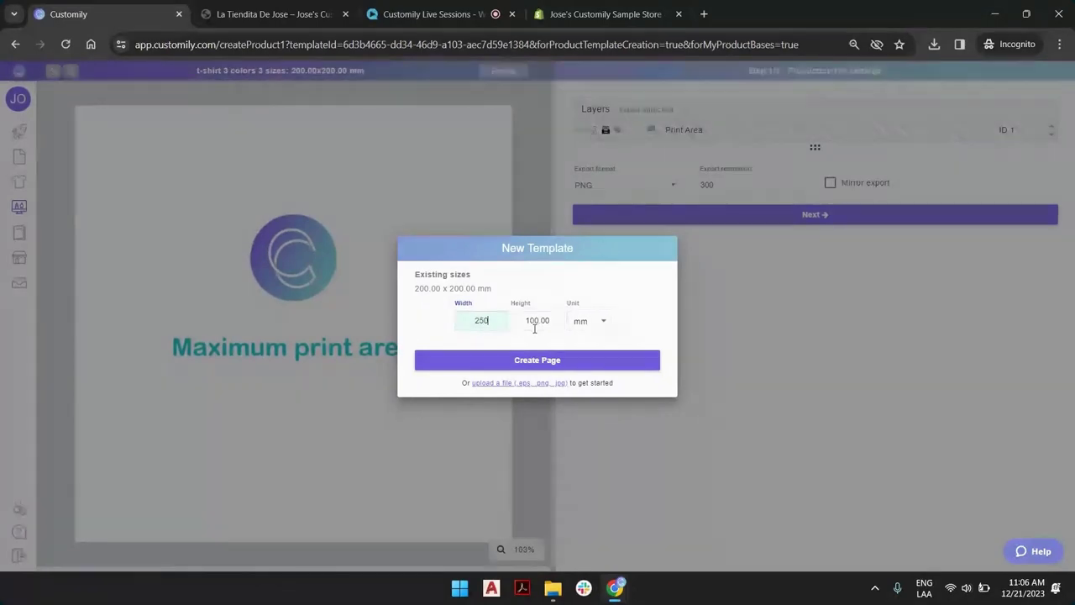
{"action": "left_click_drag", "start_coordinate": [558, 321], "coordinate": [521, 325]}
{"action": "type", "text": "250"}
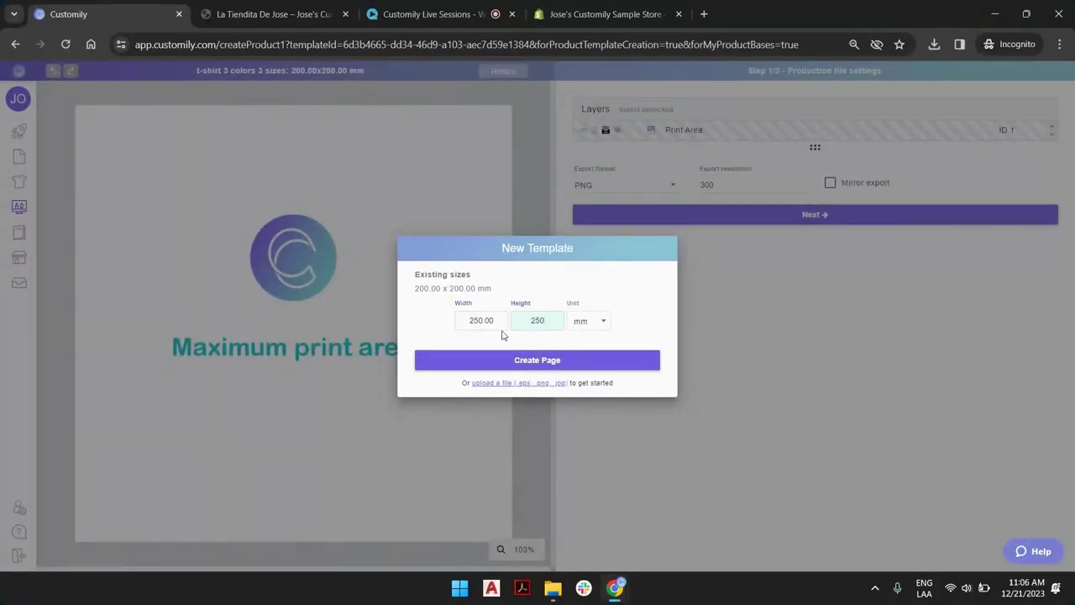
{"action": "left_click", "coordinate": [568, 360]}
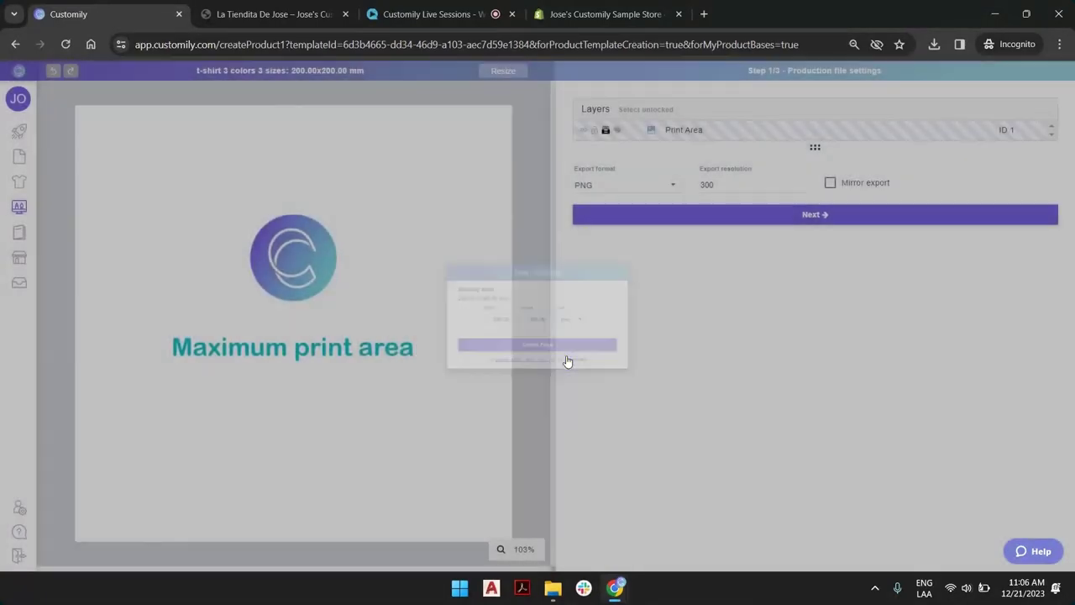
In the second size's preview, shrink and tilt the print area to fit the shirt's chest, slightly larger than for the 200 mm size.
{"action": "left_click", "coordinate": [328, 250]}
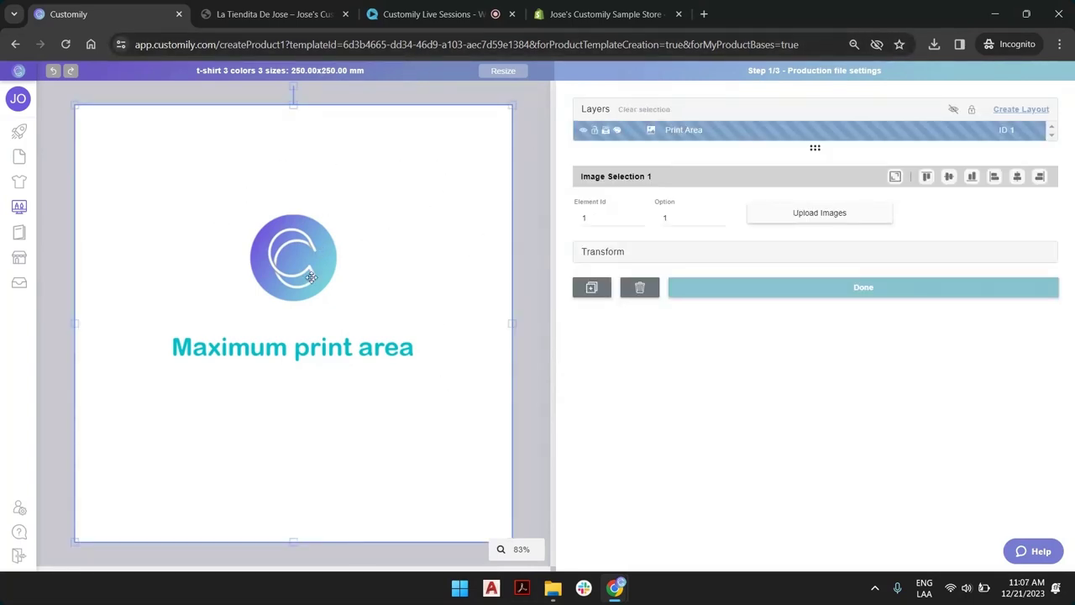
{"action": "left_click", "coordinate": [533, 164]}
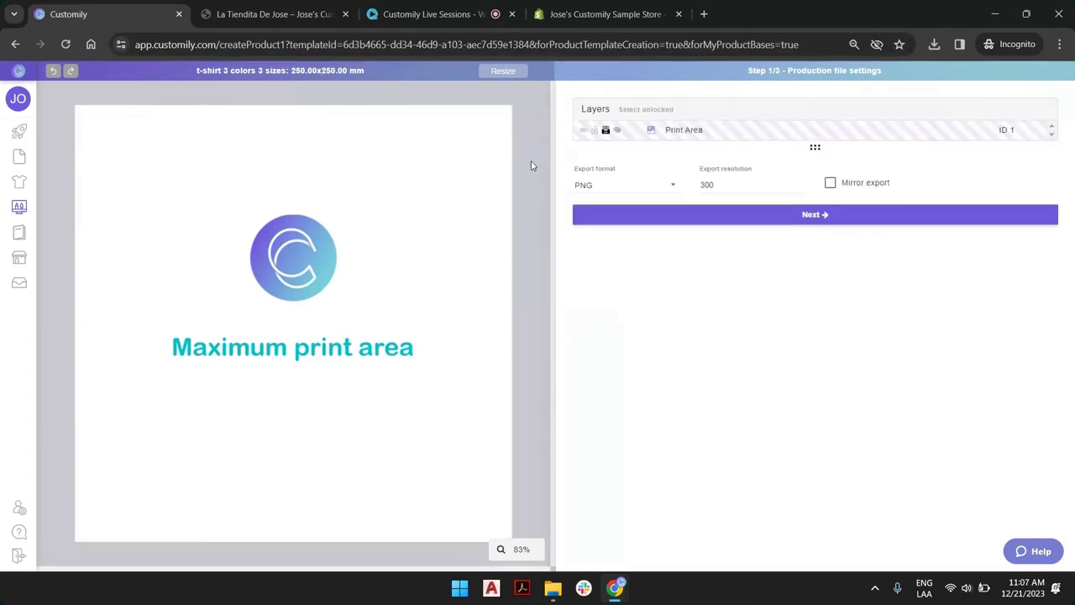
{"action": "left_click", "coordinate": [848, 216]}
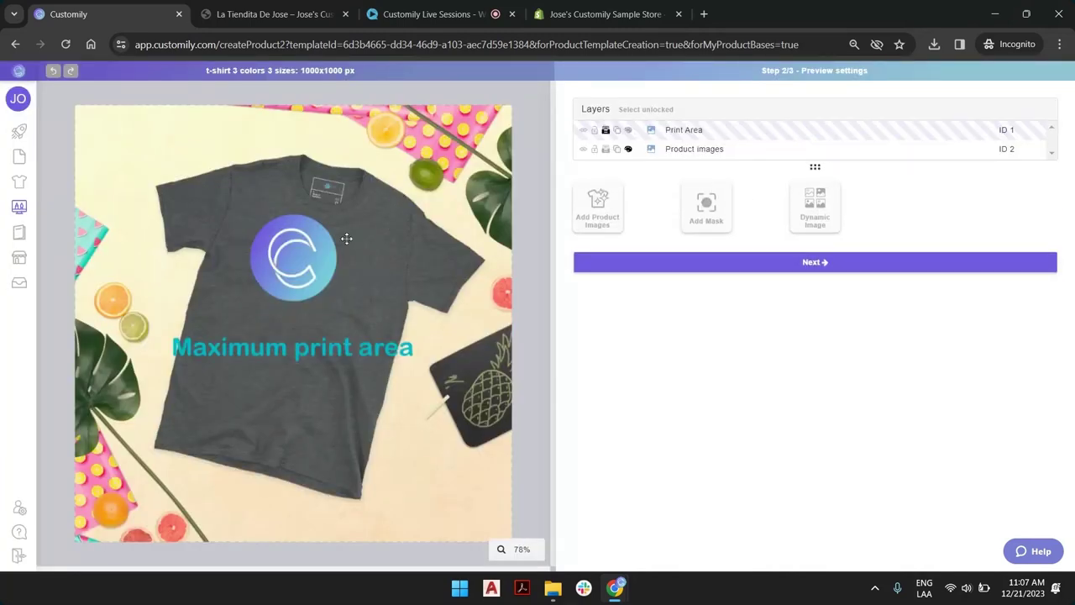
{"action": "left_click", "coordinate": [683, 130]}
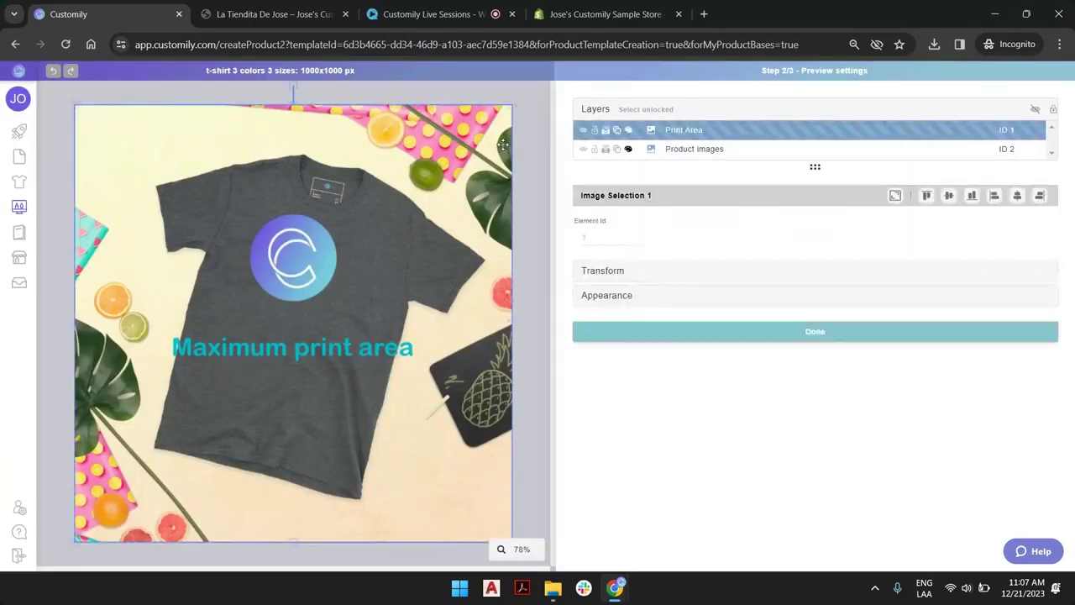
{"action": "left_click_drag", "start_coordinate": [504, 100], "coordinate": [214, 386]}
{"action": "left_click_drag", "start_coordinate": [171, 435], "coordinate": [333, 267]}
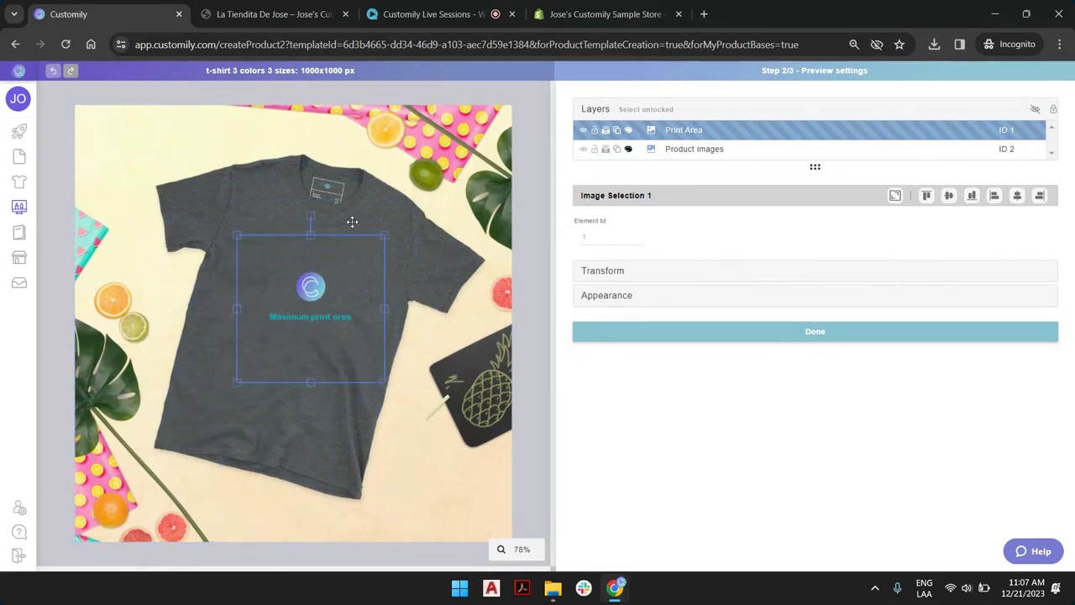
{"action": "left_click_drag", "start_coordinate": [312, 216], "coordinate": [332, 221]}
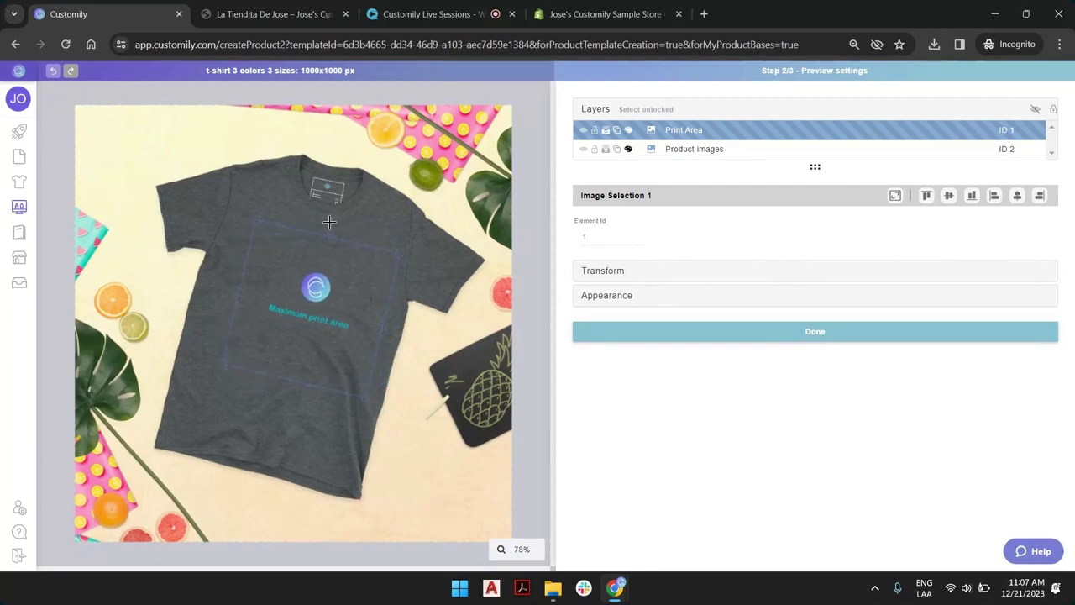
{"action": "left_click_drag", "start_coordinate": [329, 272], "coordinate": [319, 257]}
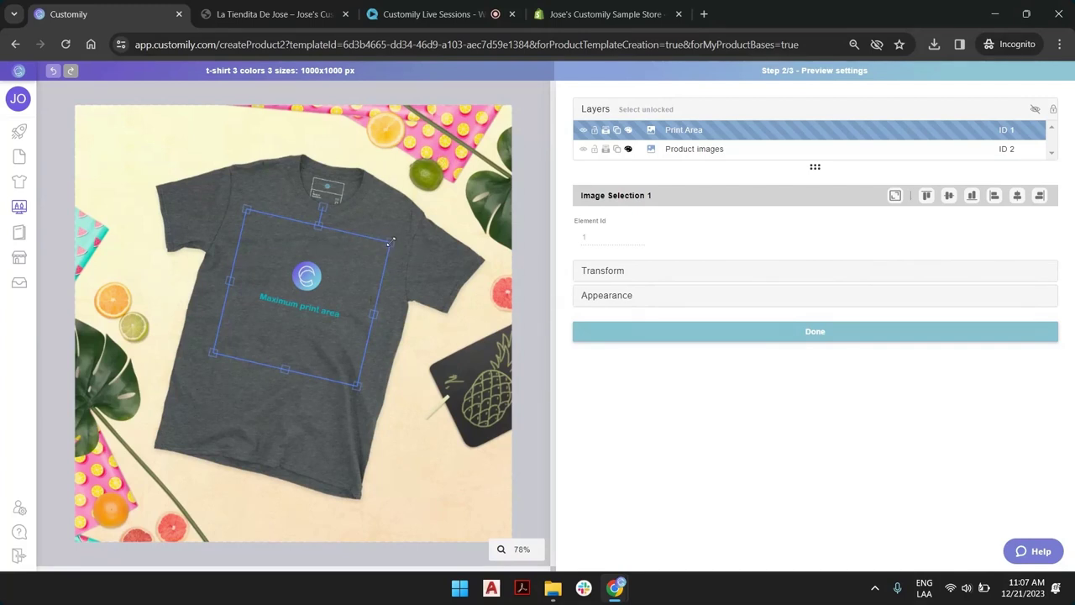
{"action": "left_click_drag", "start_coordinate": [392, 241], "coordinate": [394, 242]}
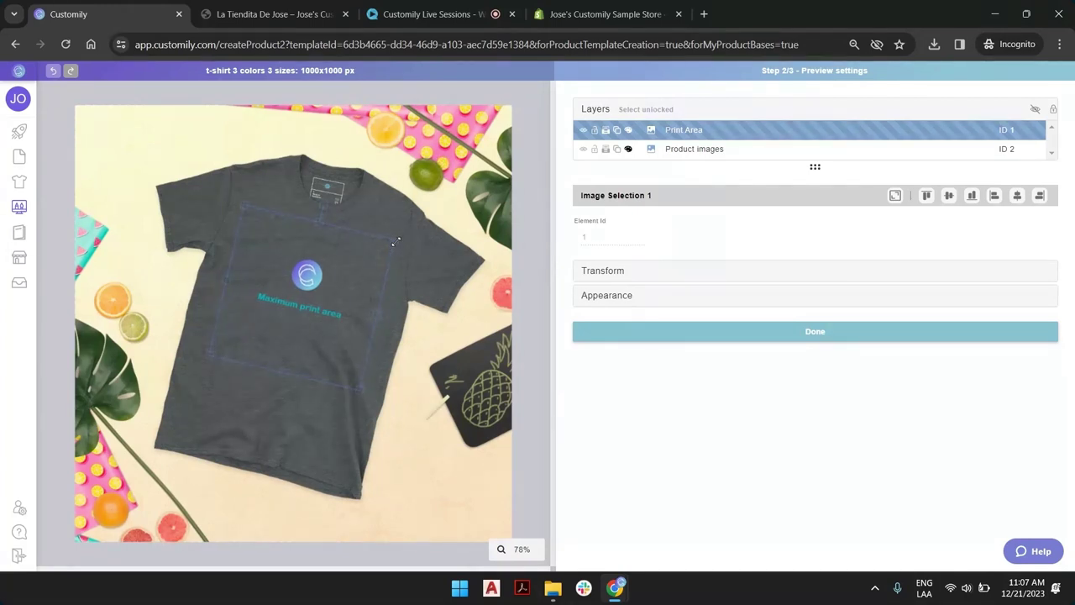
{"action": "left_click", "coordinate": [738, 332]}
Proceed through the template review, save the 250 mm size and add another print size of 300 x 300 mm.
{"action": "left_click", "coordinate": [856, 269]}
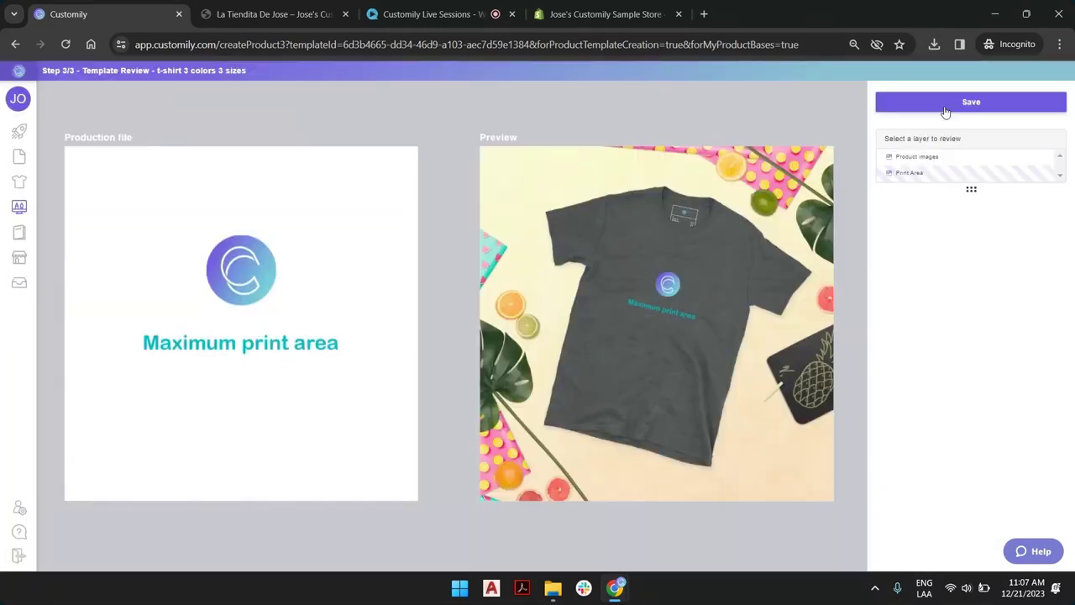
{"action": "left_click", "coordinate": [945, 109]}
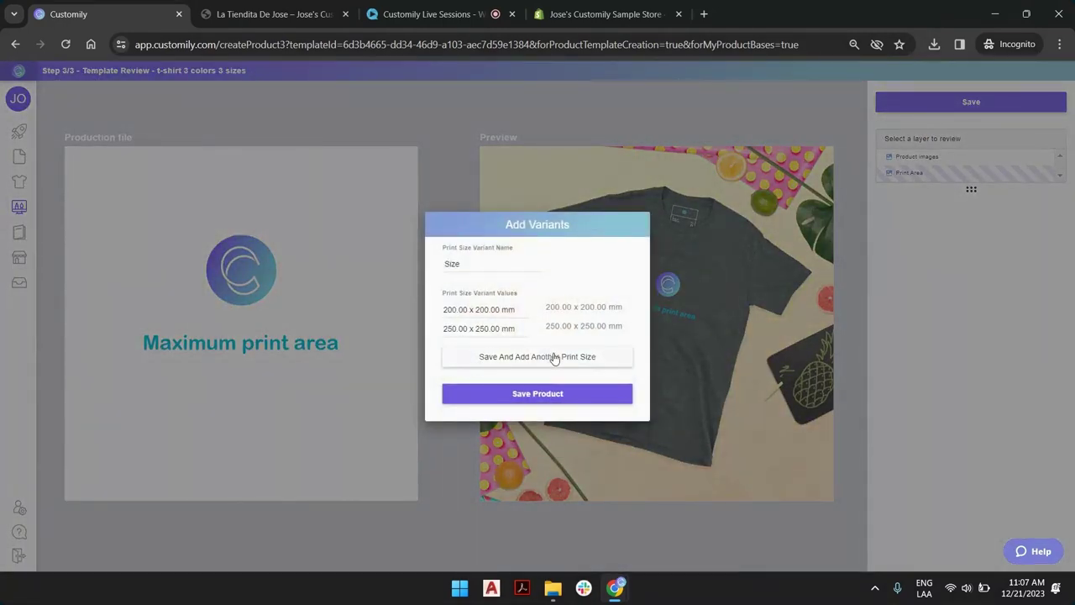
{"action": "left_click", "coordinate": [562, 393]}
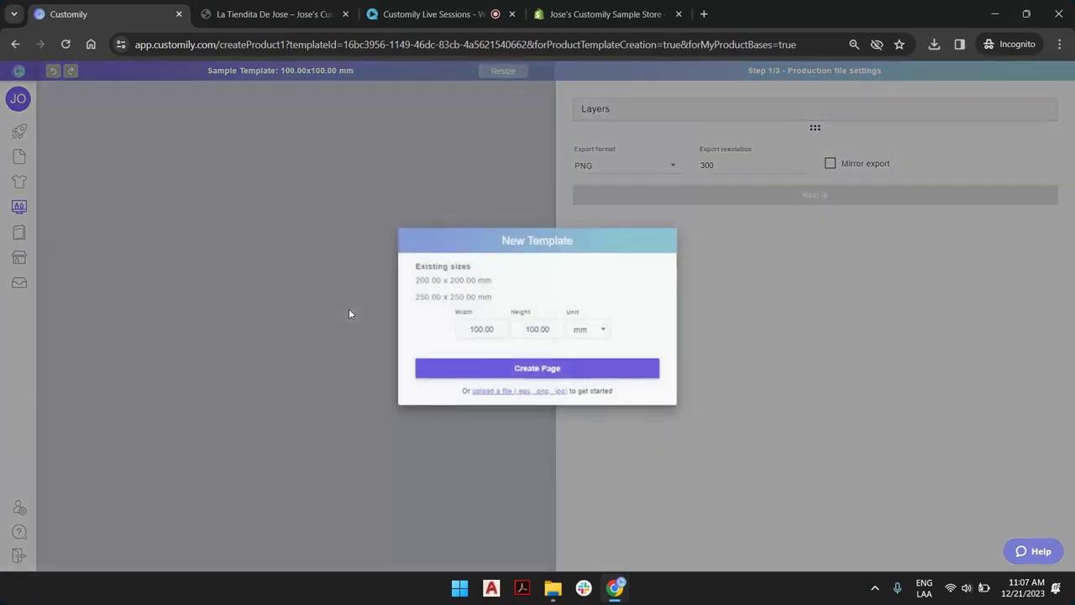
{"action": "left_click", "coordinate": [473, 329]}
{"action": "key", "text": "BackSpace"}
{"action": "type", "text": "3"}
{"action": "left_click", "coordinate": [528, 328]}
{"action": "key", "text": "BackSpace"}
{"action": "type", "text": "300.00"}
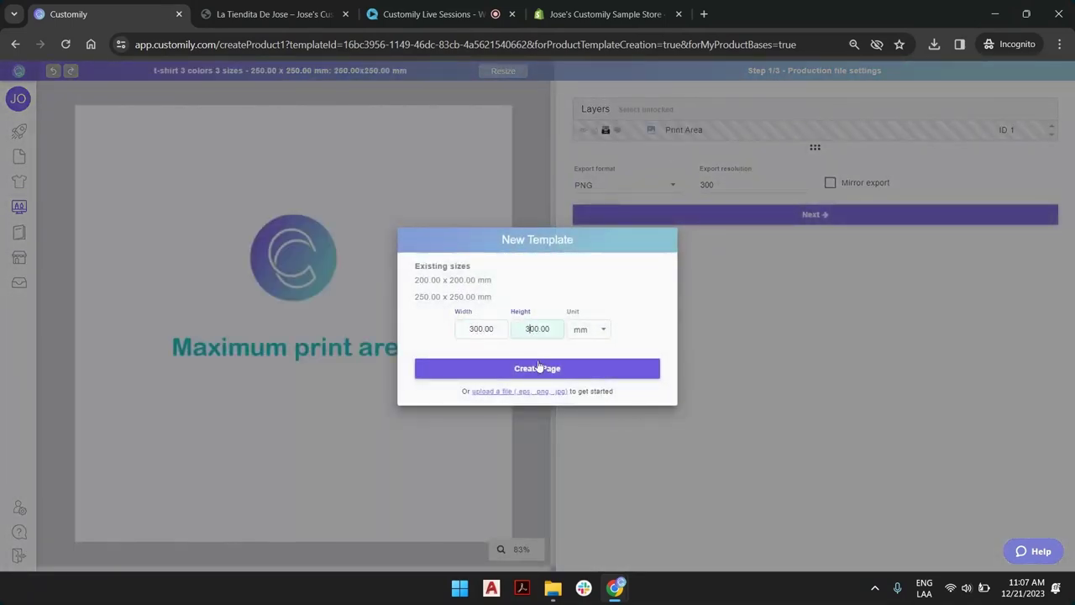
{"action": "left_click", "coordinate": [564, 371]}
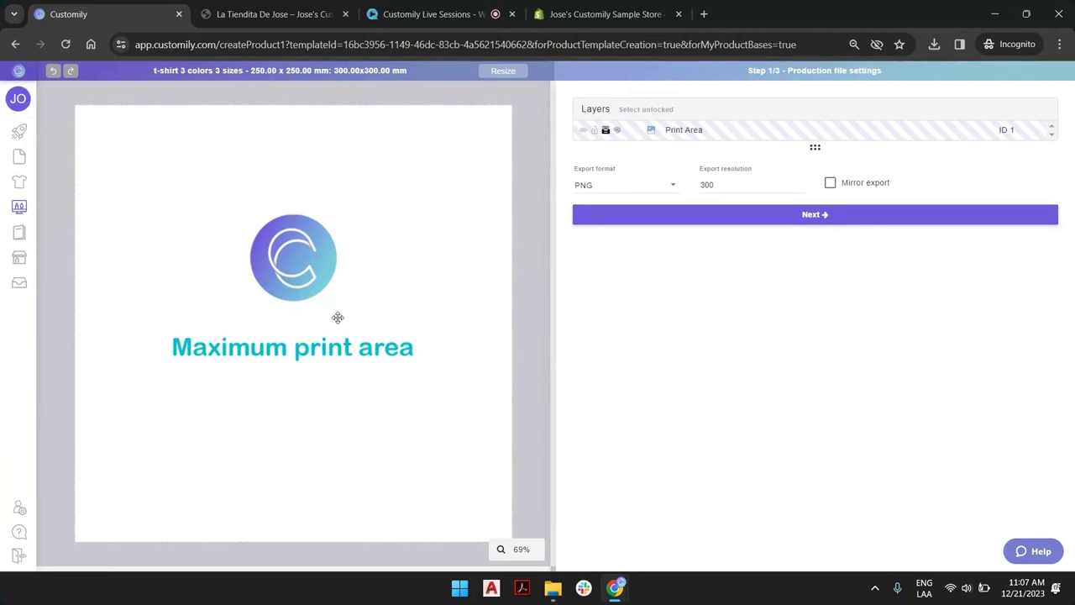
In the third size's preview, shrink and tilt the print area to fit the shirt's chest.
{"action": "left_click", "coordinate": [804, 213]}
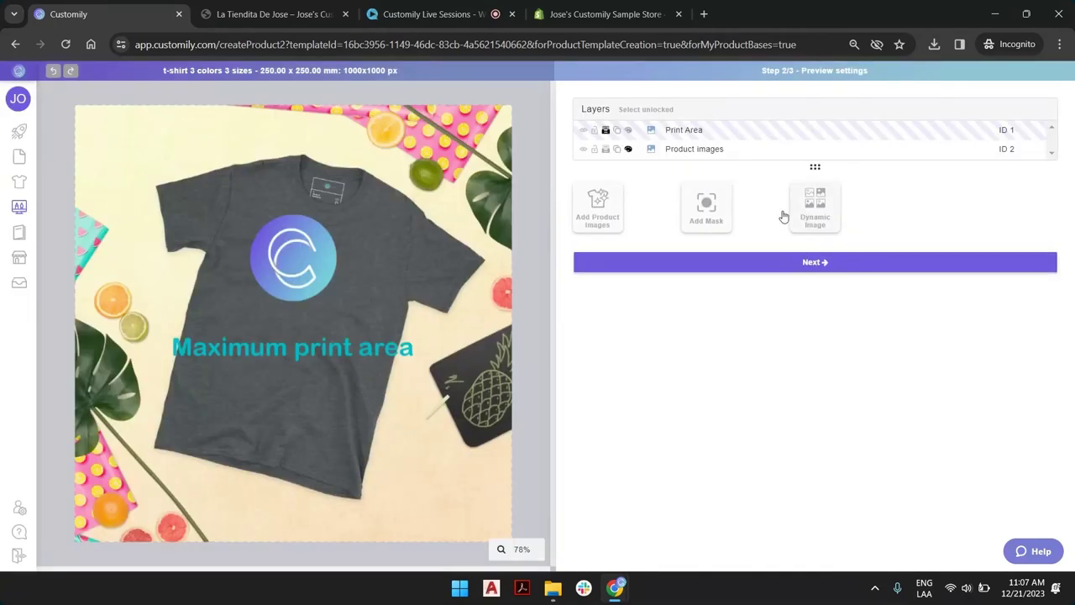
{"action": "left_click", "coordinate": [682, 130]}
{"action": "left_click_drag", "start_coordinate": [491, 132], "coordinate": [245, 374]}
{"action": "left_click_drag", "start_coordinate": [159, 352], "coordinate": [337, 195]}
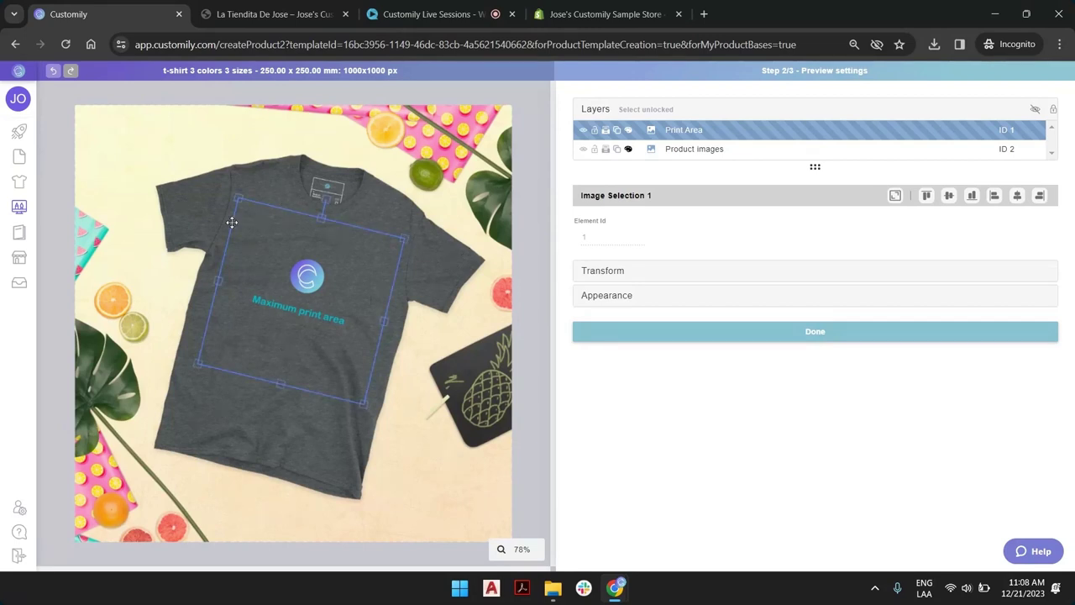
{"action": "left_click_drag", "start_coordinate": [239, 196], "coordinate": [243, 204]}
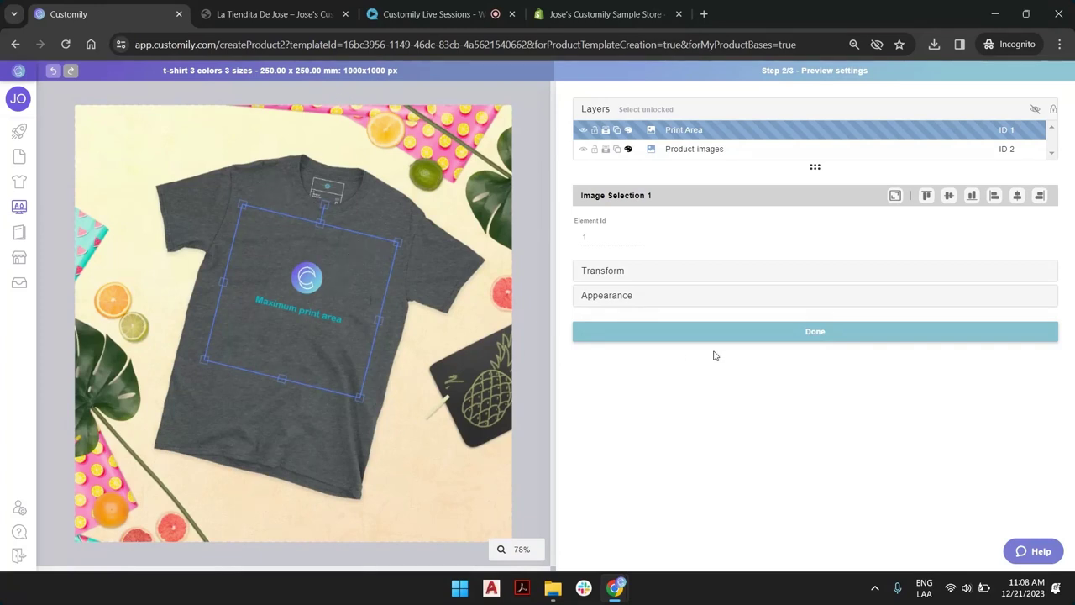
{"action": "left_click", "coordinate": [771, 336]}
Proceed through the template review and save the product base with its three print sizes.
{"action": "left_click", "coordinate": [808, 263]}
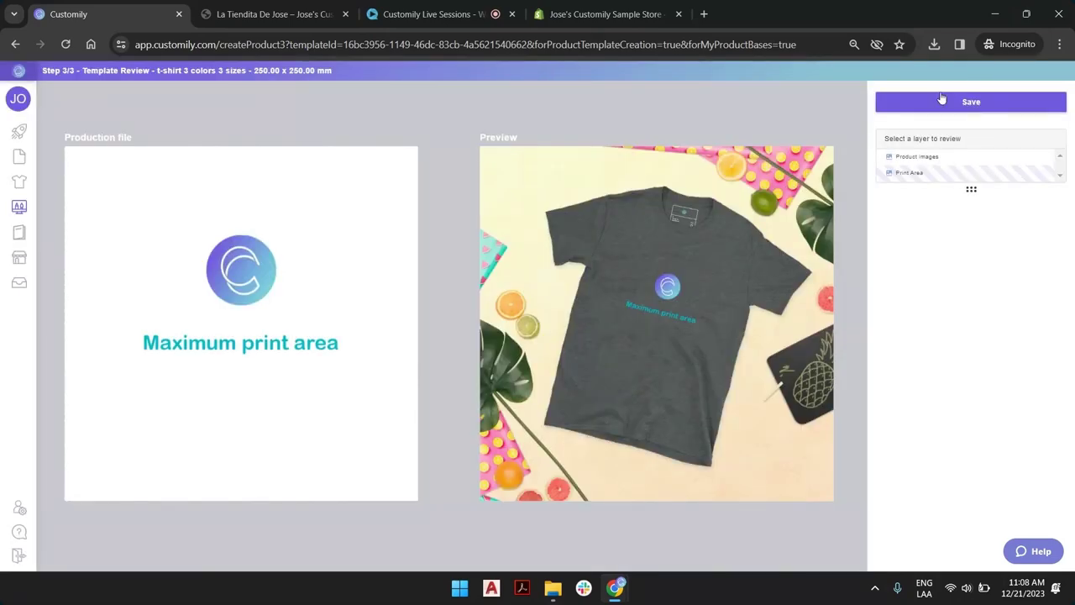
{"action": "left_click", "coordinate": [942, 100]}
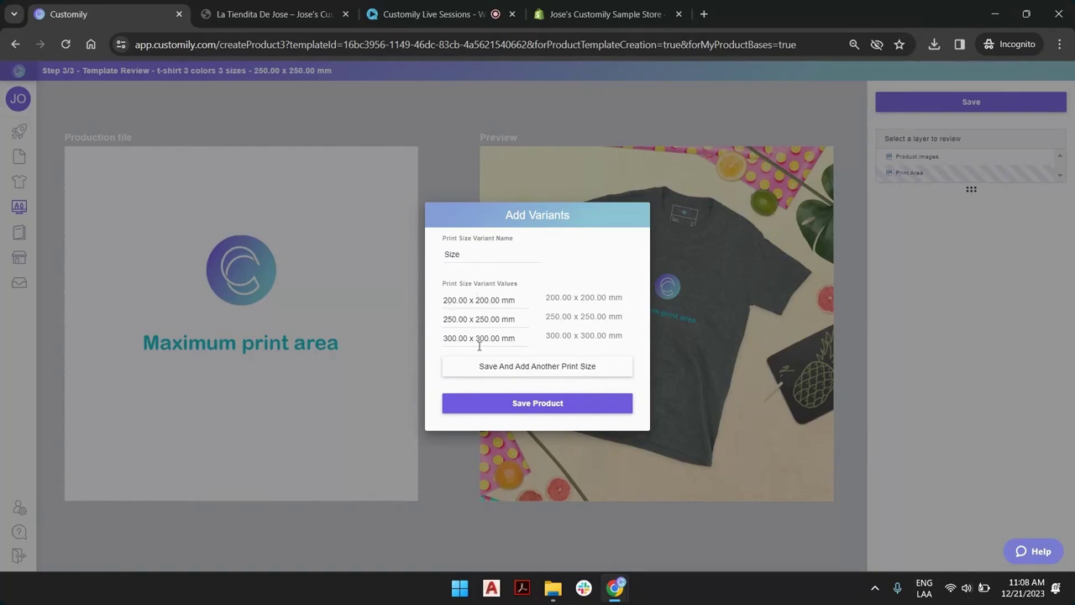
{"action": "left_click", "coordinate": [537, 409]}
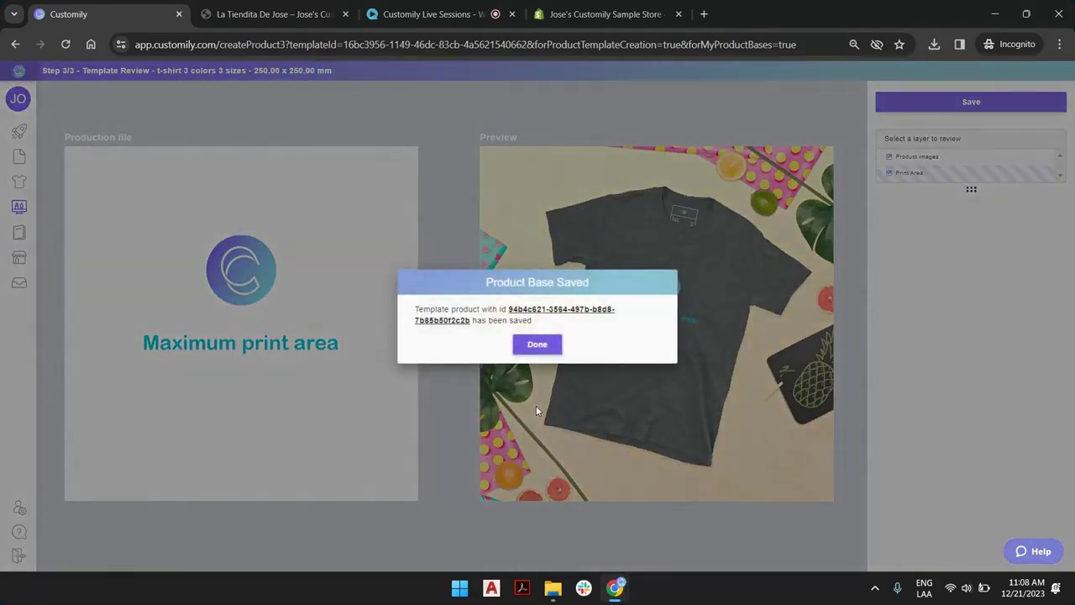
{"action": "left_click", "coordinate": [532, 345]}
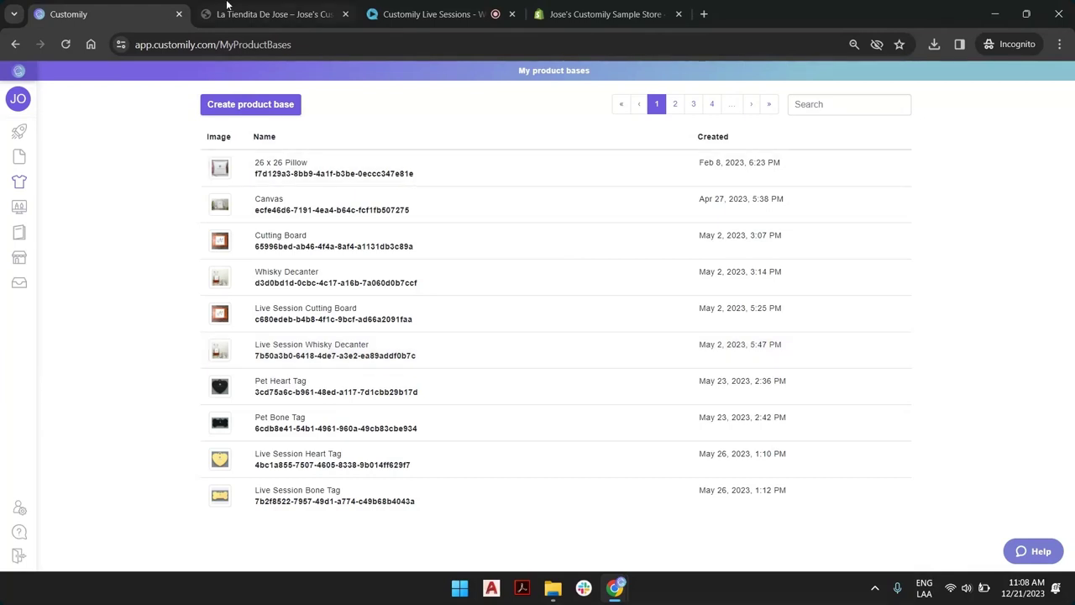
Start a new store product from the own product bases, skipping the permission update, and pick "t-shirt 3 colors 3 sizes".
{"action": "left_click", "coordinate": [33, 130]}
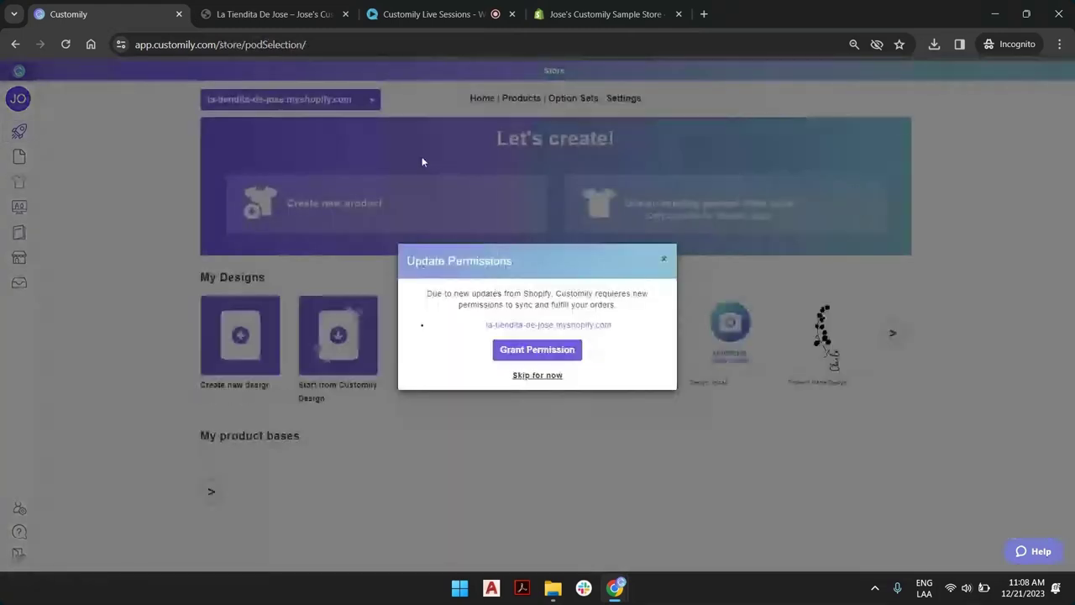
{"action": "left_click", "coordinate": [539, 375]}
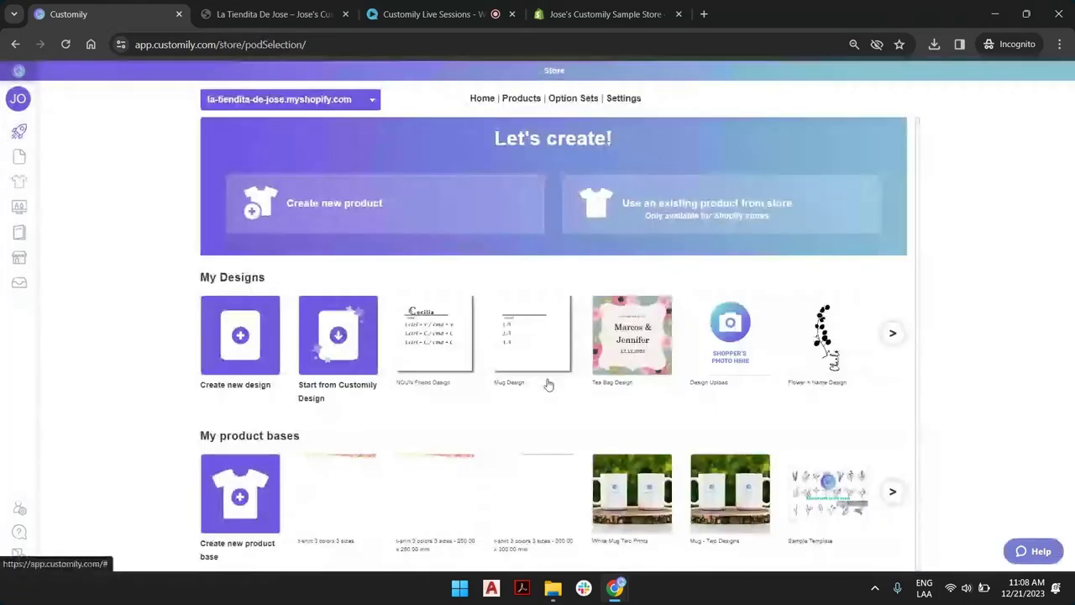
{"action": "left_click", "coordinate": [366, 211]}
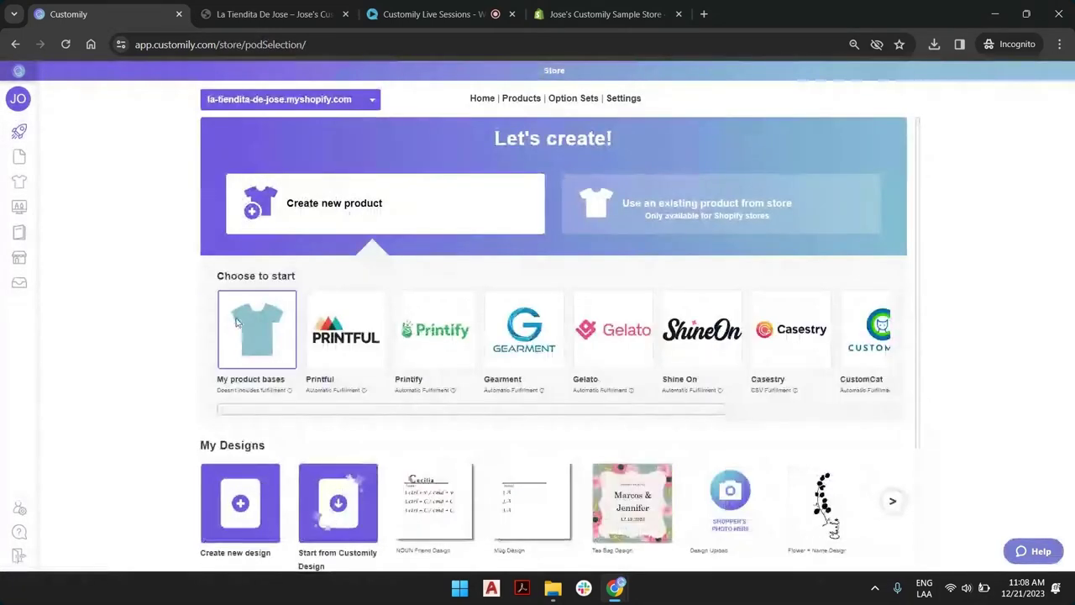
{"action": "left_click", "coordinate": [430, 213]}
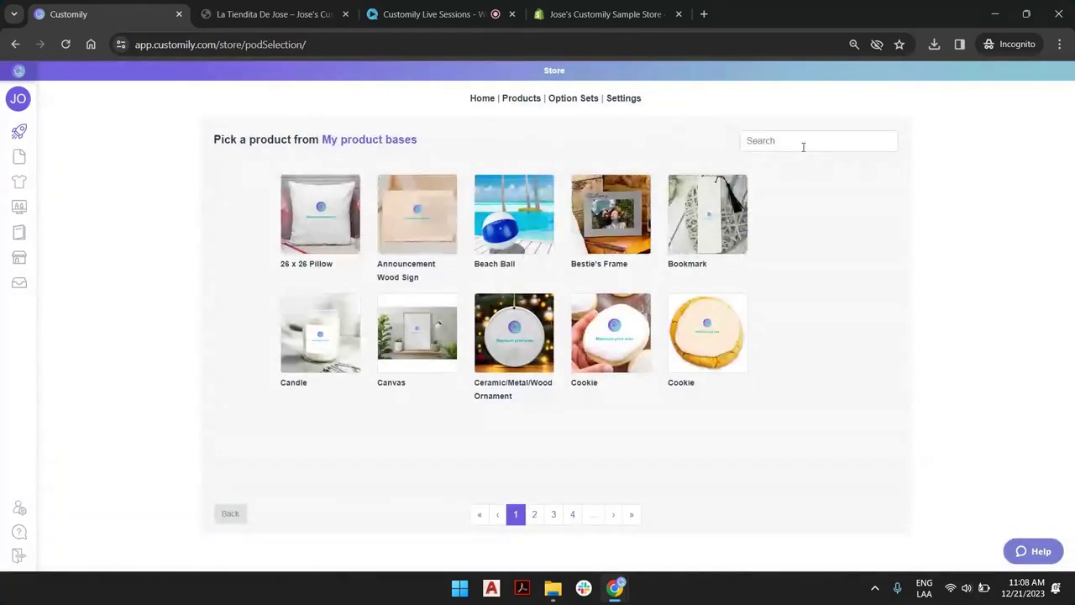
{"action": "left_click", "coordinate": [803, 143]}
{"action": "type", "text": "t-"}
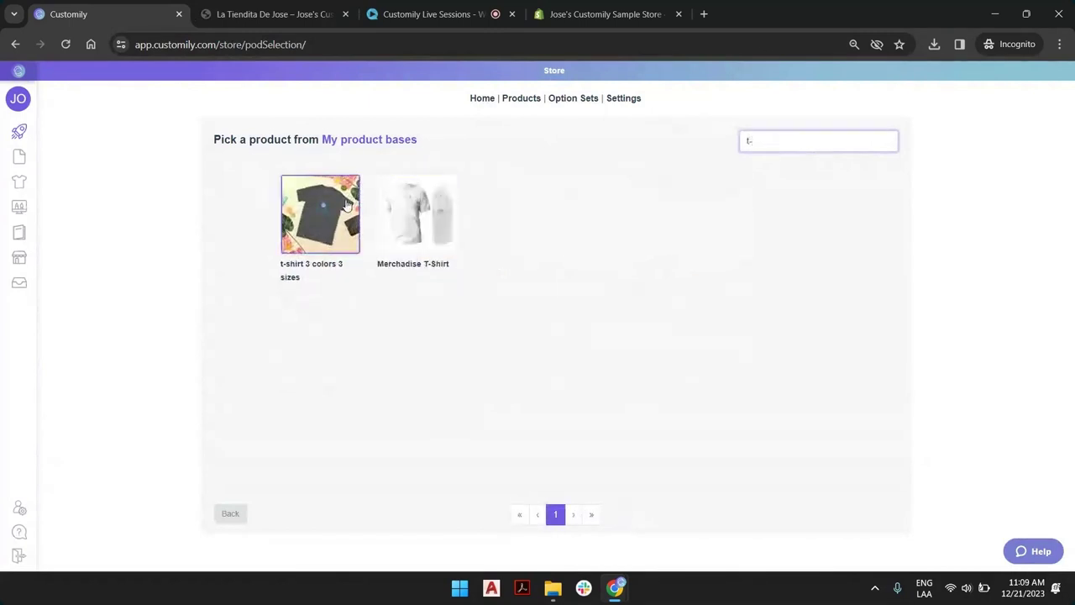
{"action": "left_click", "coordinate": [347, 204]}
{"action": "left_click", "coordinate": [332, 196]}
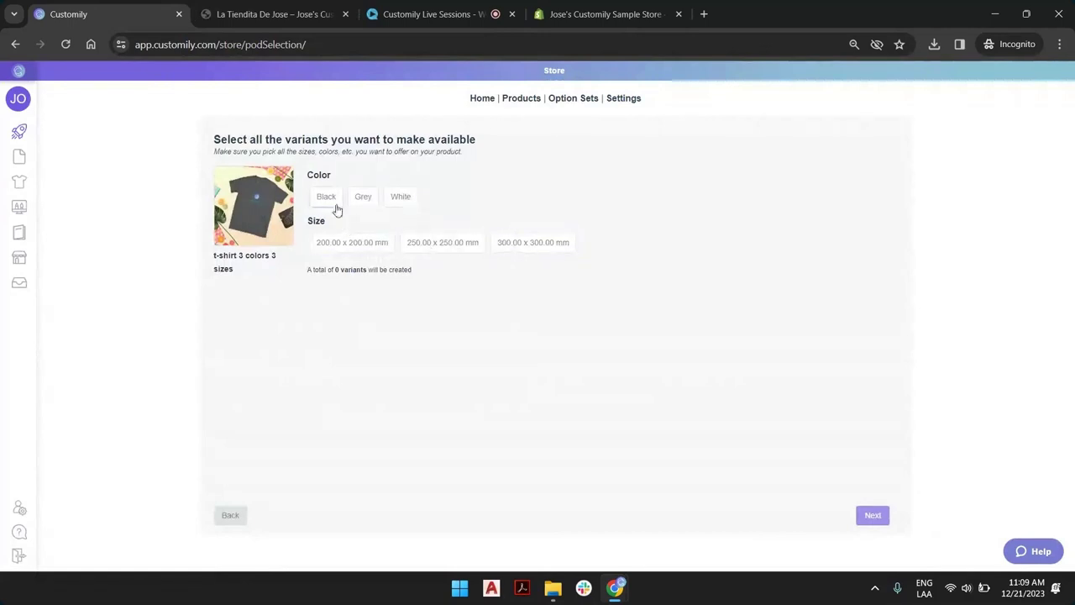
Make the colors Black, Grey and White and the sizes 200 x 200, 250 x 250 and 300 x 300 mm available.
{"action": "left_click", "coordinate": [336, 198]}
{"action": "left_click", "coordinate": [363, 196]}
{"action": "left_click", "coordinate": [401, 197]}
{"action": "left_click", "coordinate": [379, 242]}
{"action": "left_click", "coordinate": [443, 242]}
{"action": "left_click", "coordinate": [559, 244]}
Proceed to the design choice and use the own design "Split Initial" for the print area.
{"action": "left_click", "coordinate": [874, 514]}
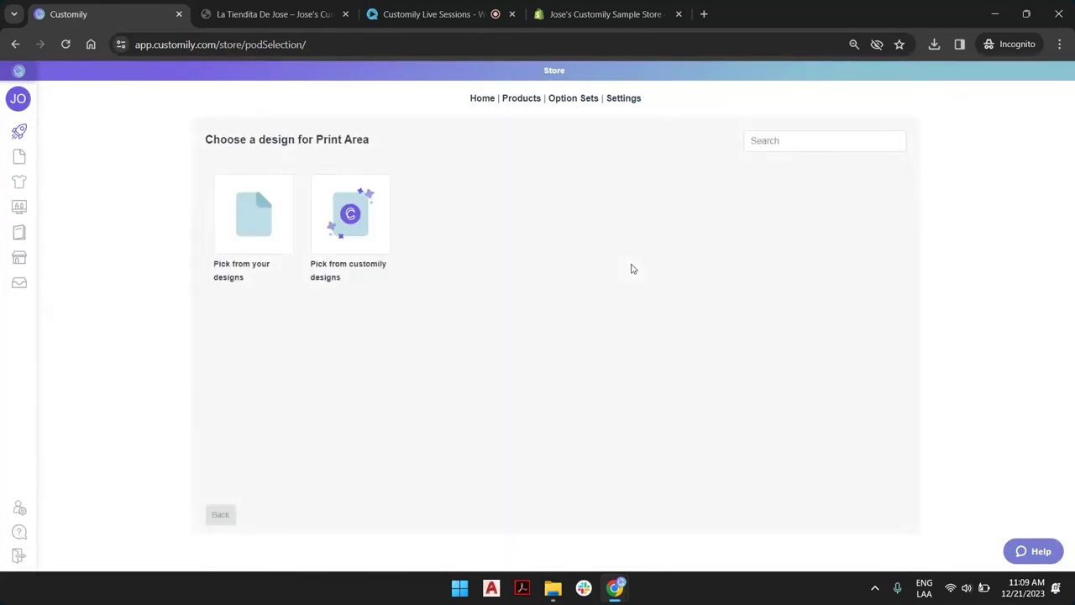
{"action": "left_click", "coordinate": [228, 215]}
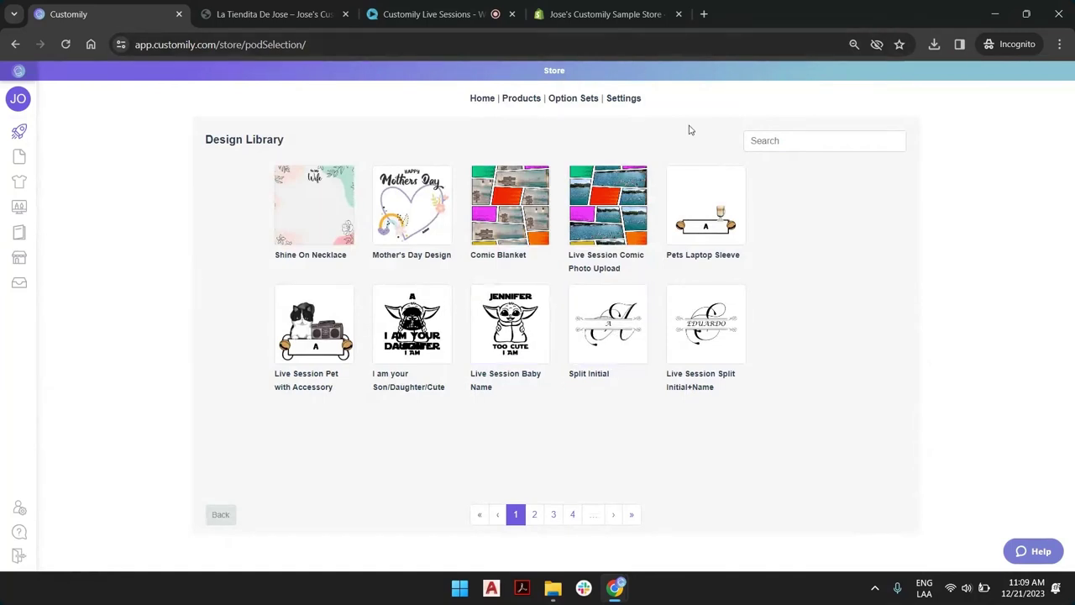
{"action": "left_click", "coordinate": [618, 311]}
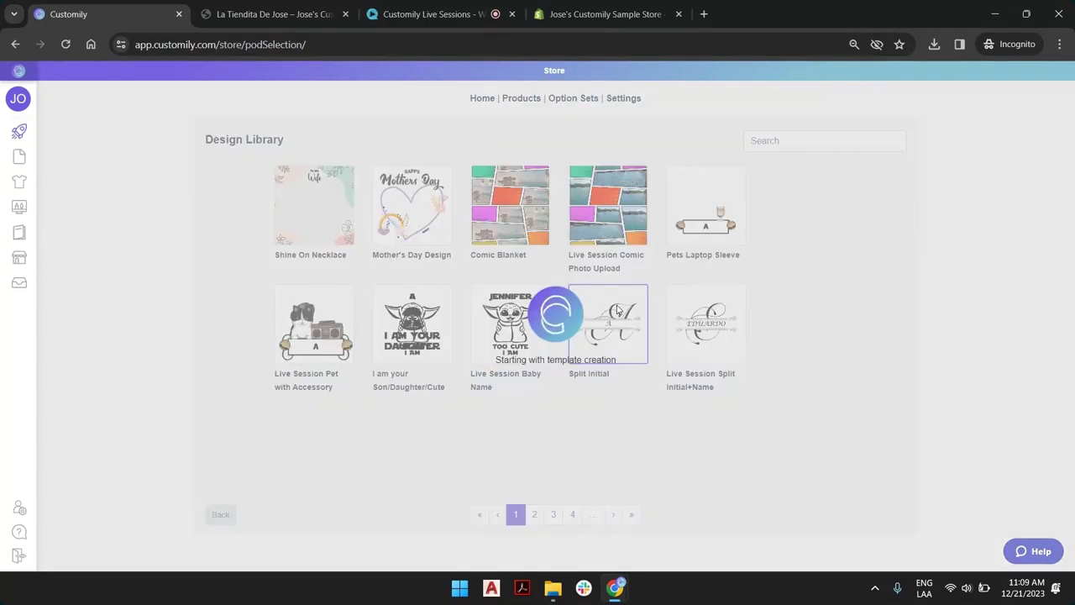
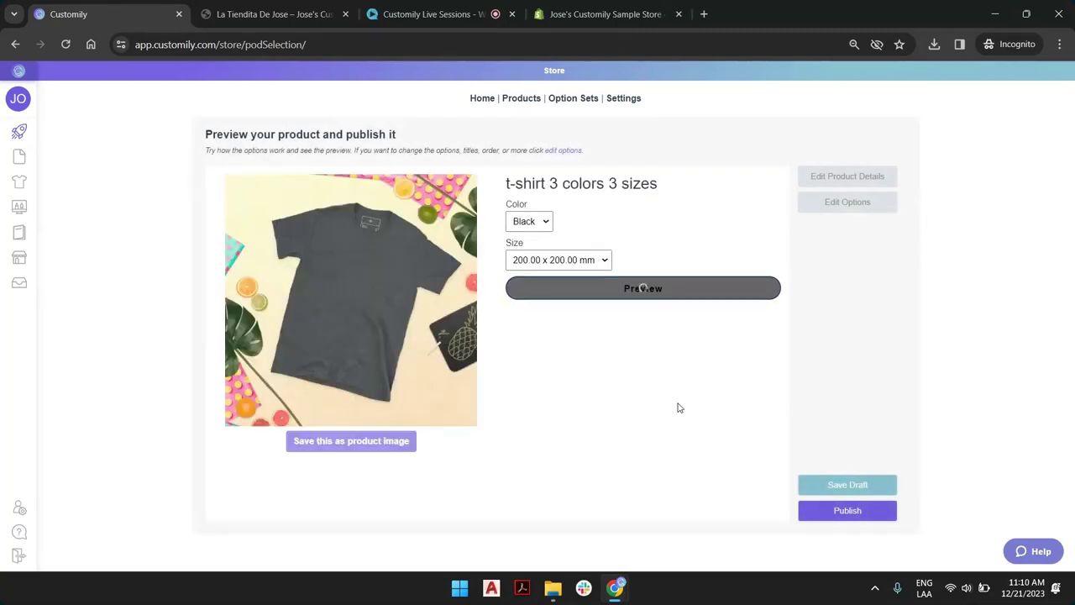
Try the Grey color in the product preview, then set the color to White and the size to 250 x 250 mm.
{"action": "left_click", "coordinate": [544, 220]}
{"action": "left_click", "coordinate": [538, 243]}
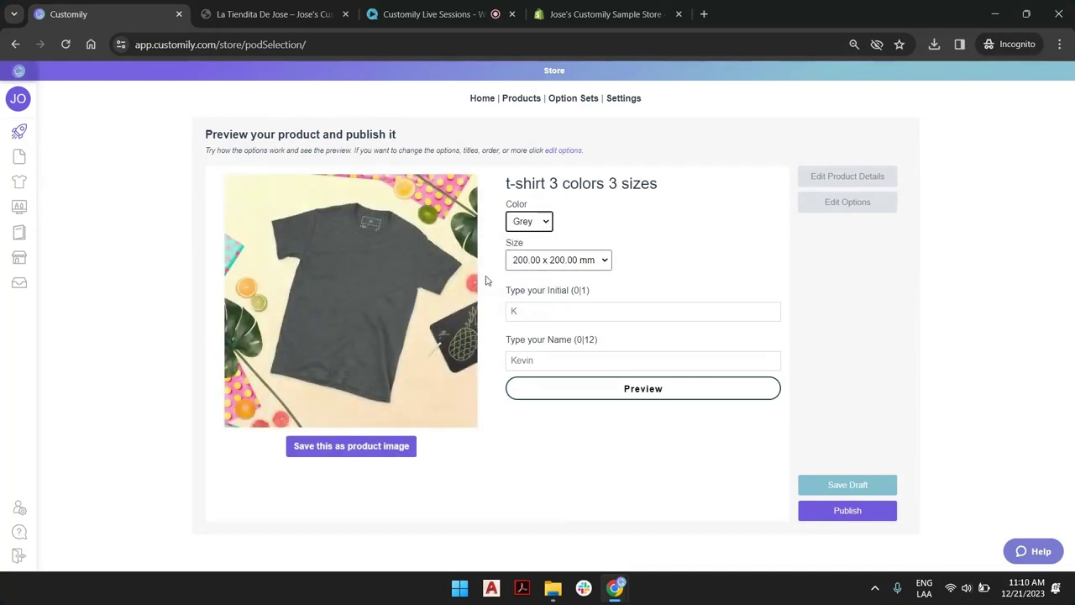
{"action": "left_click", "coordinate": [525, 222]}
{"action": "left_click", "coordinate": [523, 259]}
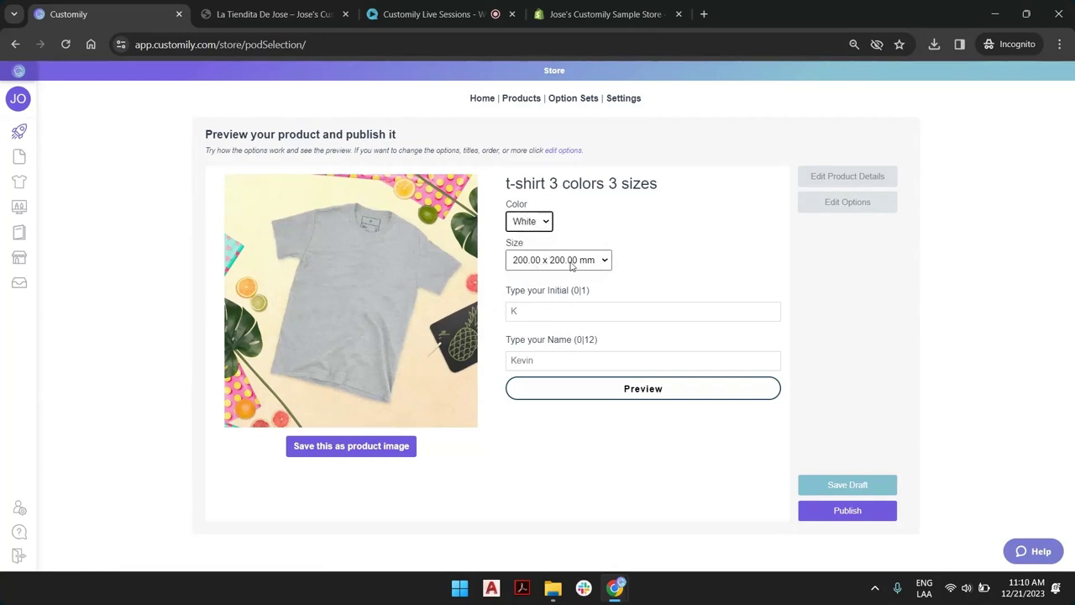
{"action": "left_click", "coordinate": [569, 263]}
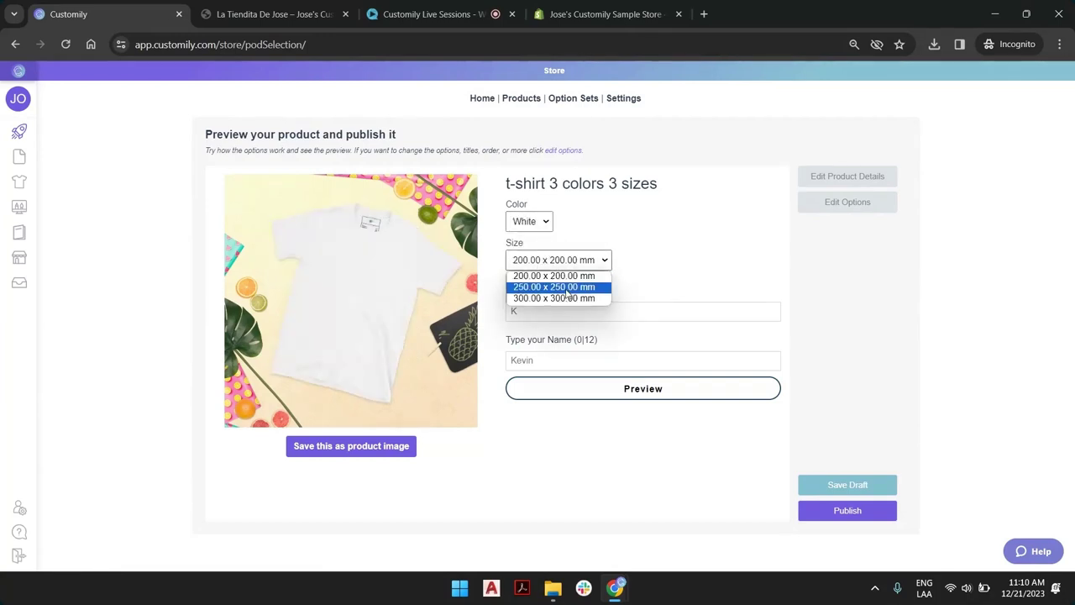
{"action": "left_click", "coordinate": [567, 287]}
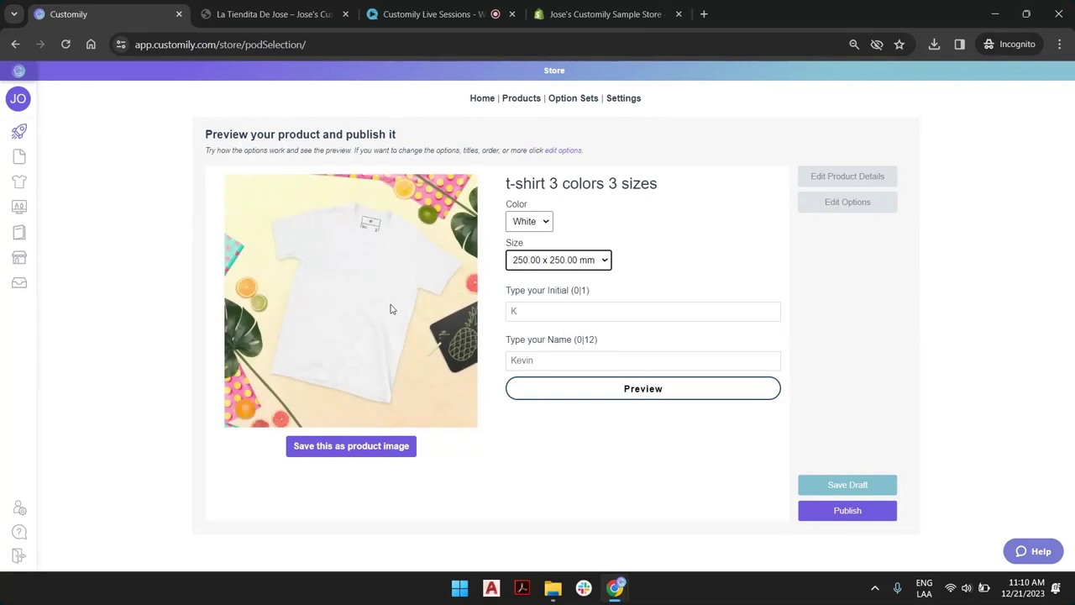
Personalize the shirt with the initial K and the first name suggested in the name field, and save the preview as product image.
{"action": "left_click", "coordinate": [561, 309]}
{"action": "type", "text": "K"}
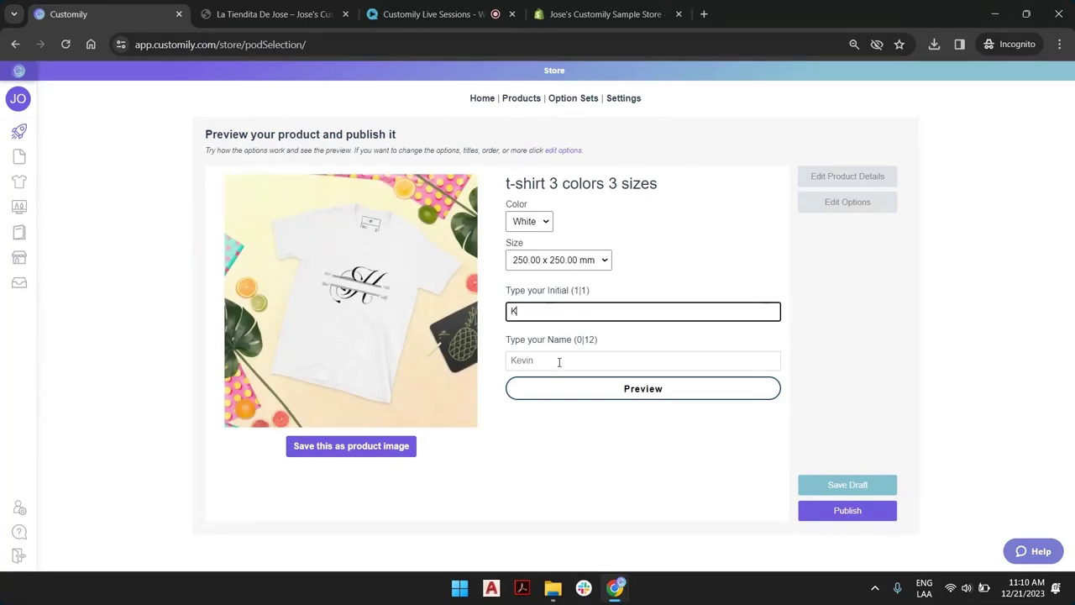
{"action": "left_click", "coordinate": [564, 359]}
{"action": "type", "text": "Kevin"}
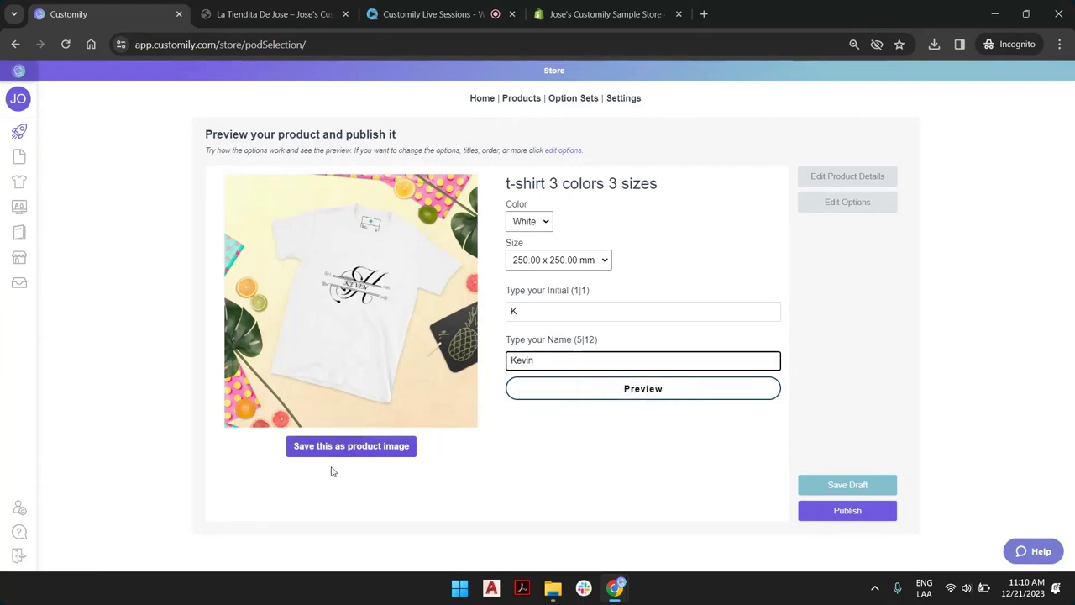
{"action": "left_click", "coordinate": [352, 446]}
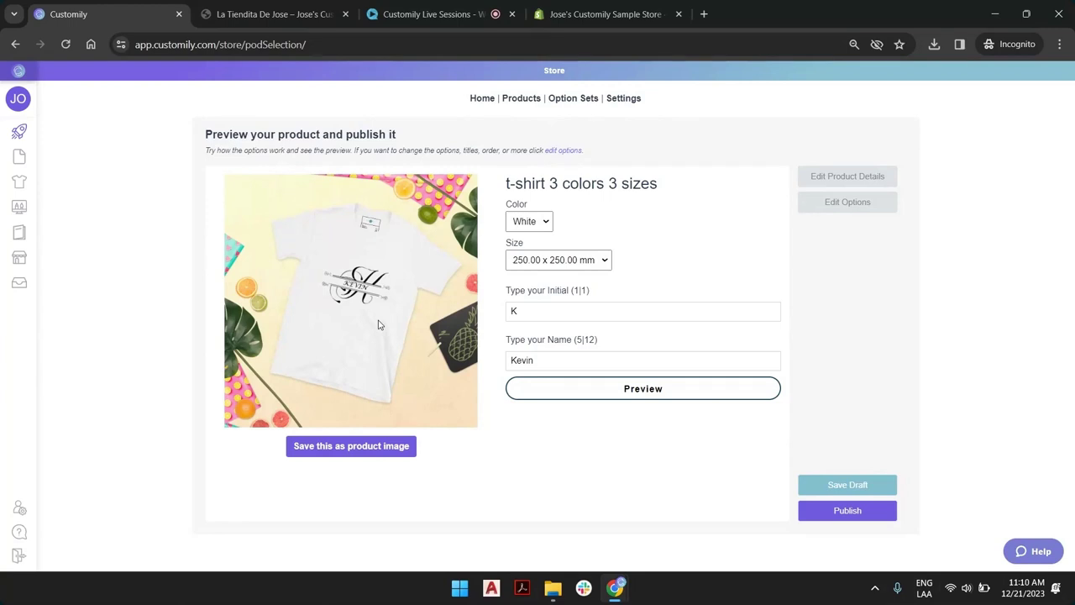
Switch the preview to Grey and replace the personalization with the initial a and a matching sample first name.
{"action": "left_click", "coordinate": [530, 223]}
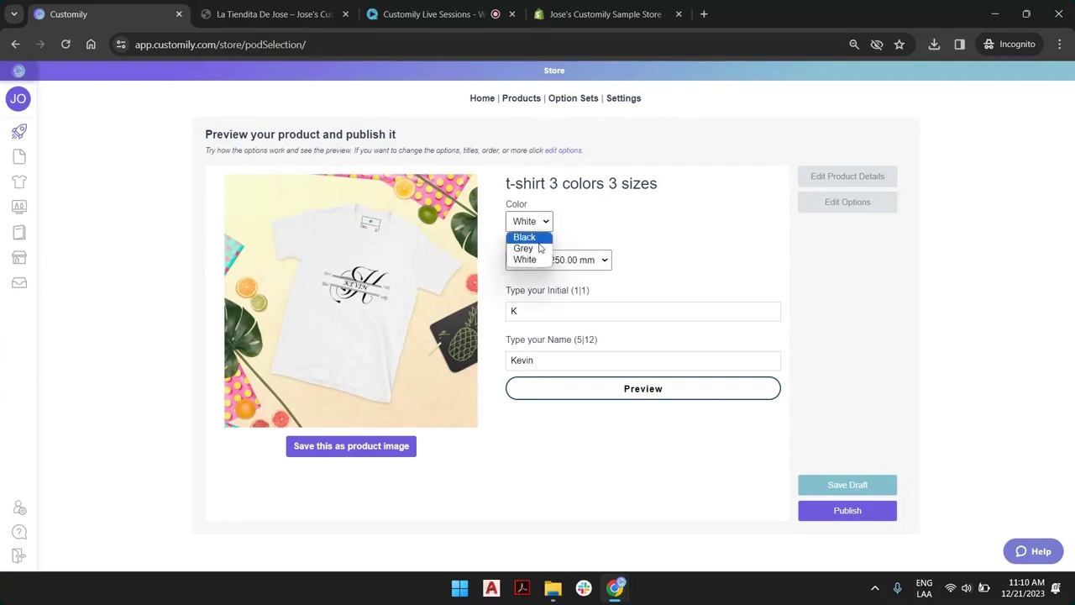
{"action": "left_click", "coordinate": [524, 248]}
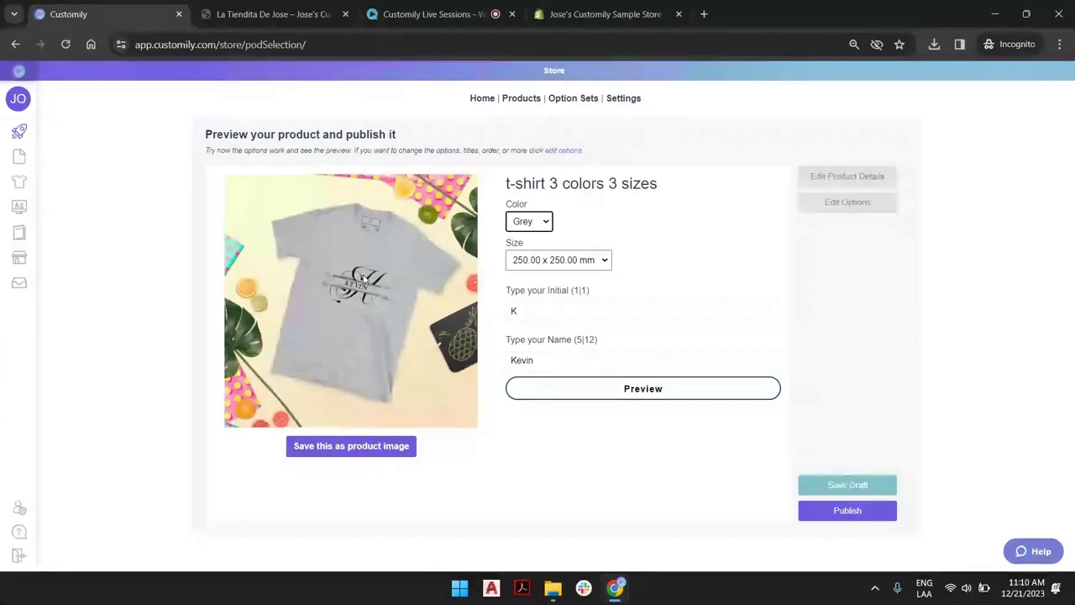
{"action": "left_click_drag", "start_coordinate": [539, 320], "coordinate": [489, 313]}
{"action": "type", "text": "a"}
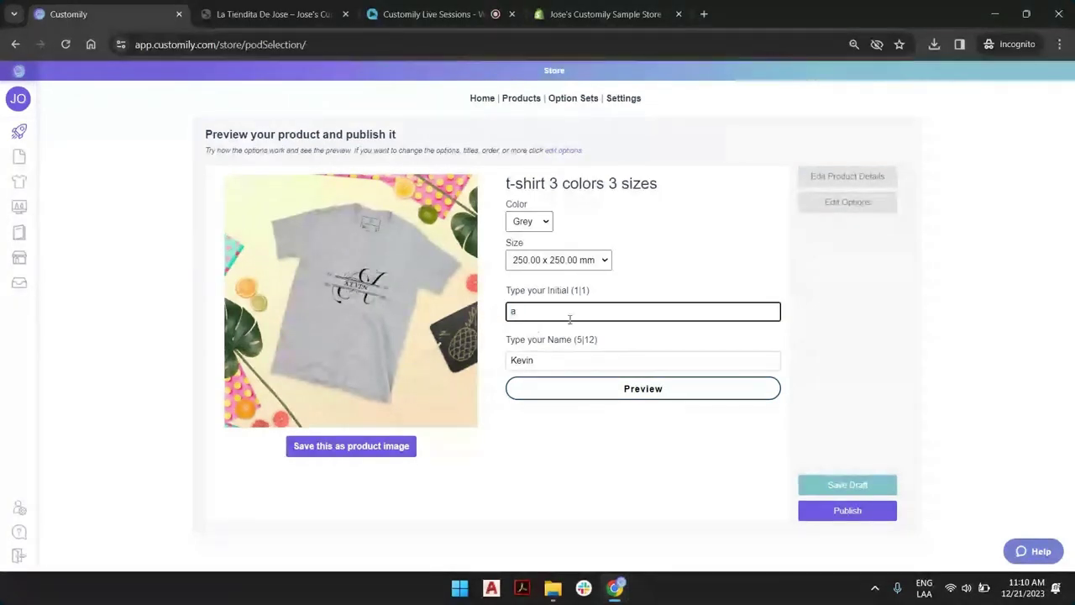
{"action": "double_click", "coordinate": [547, 359]}
{"action": "type", "text": "amber"}
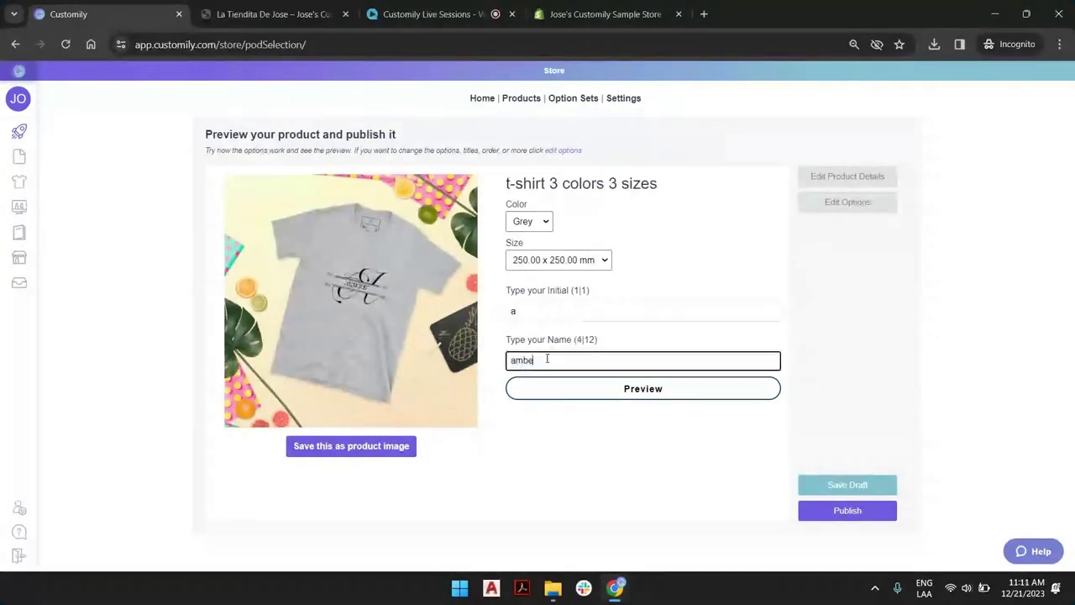
Generate the grey shirt preview with the personalization and save its image as "listing 2" in the Desktop folder Call Assets > LIVE SESSIONS > 12-21.
{"action": "left_click", "coordinate": [624, 388]}
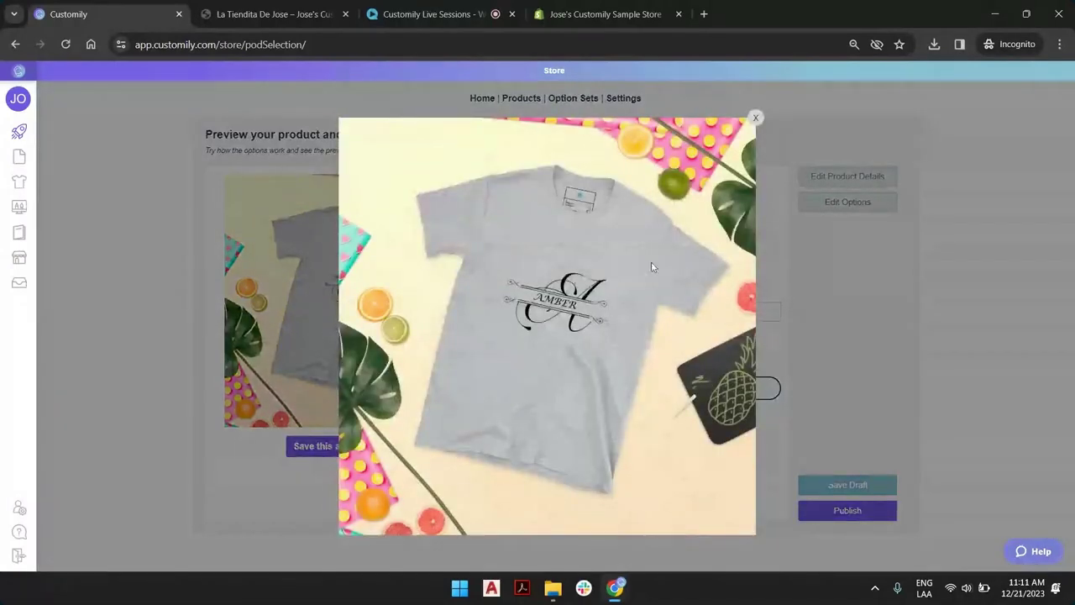
{"action": "right_click", "coordinate": [580, 231]}
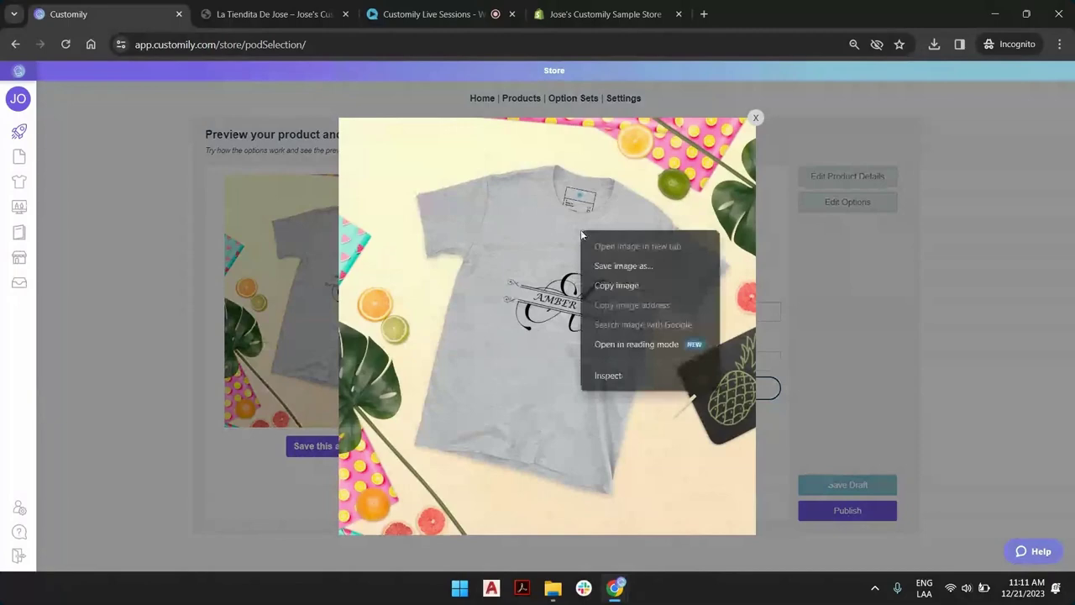
{"action": "left_click", "coordinate": [623, 265]}
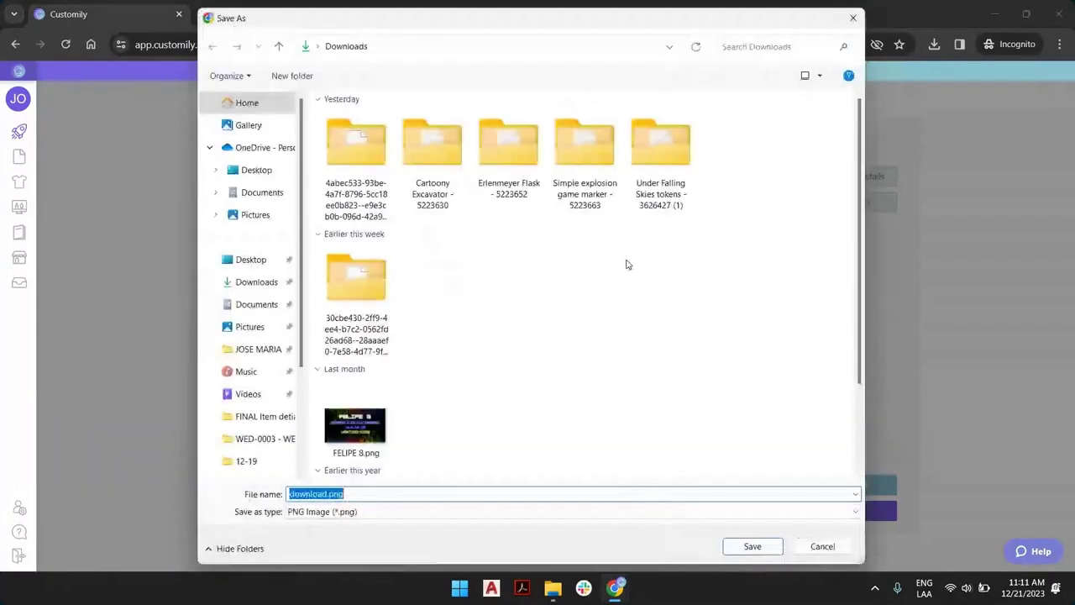
{"action": "left_click", "coordinate": [255, 261]}
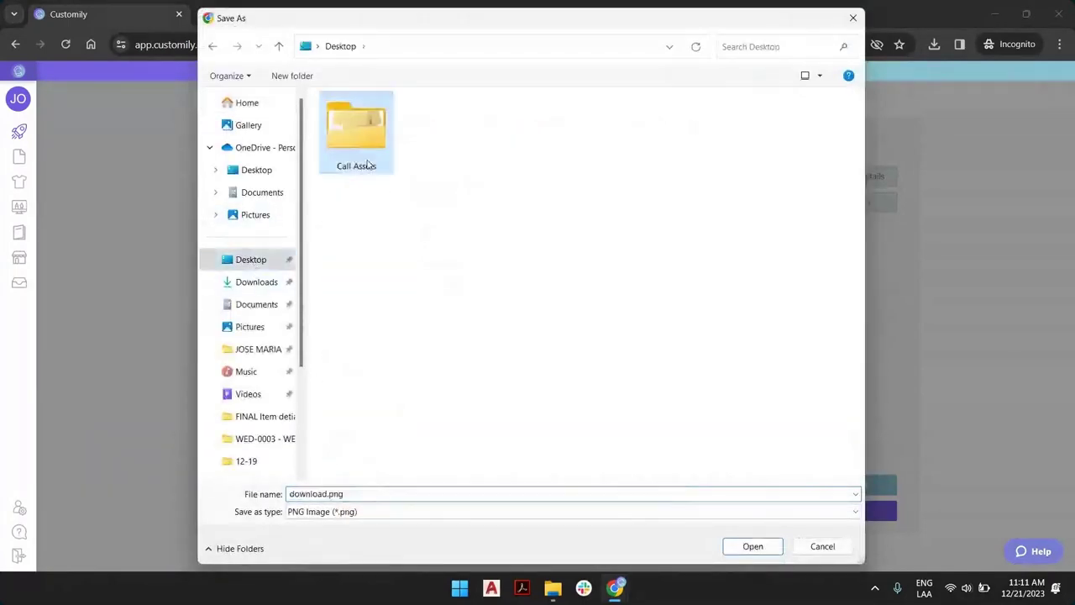
{"action": "double_click", "coordinate": [363, 141]}
{"action": "double_click", "coordinate": [363, 143]}
{"action": "double_click", "coordinate": [363, 143]}
{"action": "double_click", "coordinate": [456, 494]}
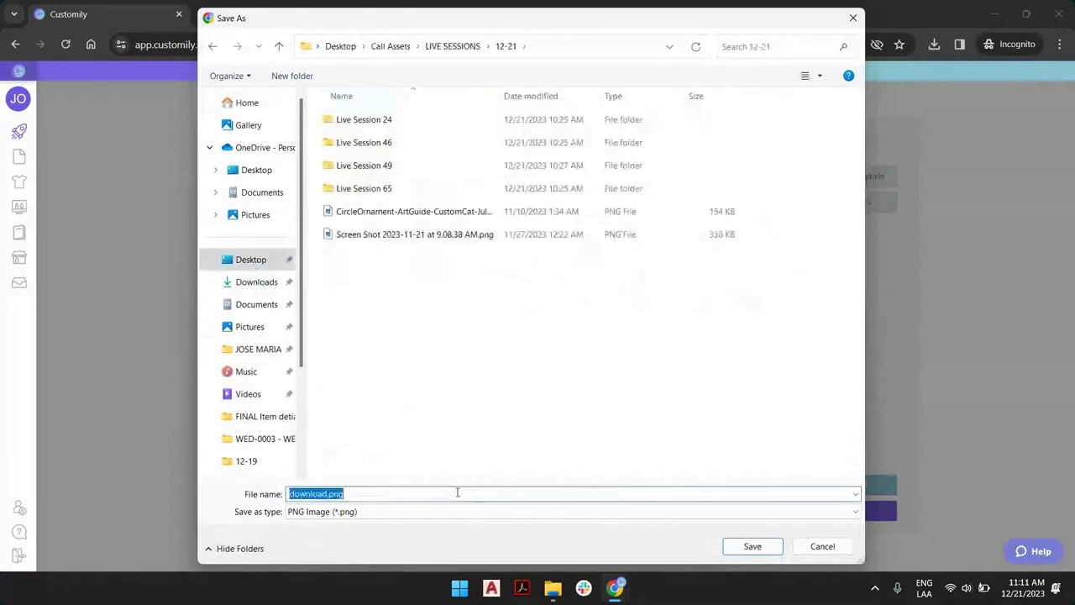
{"action": "type", "text": "listing 2"}
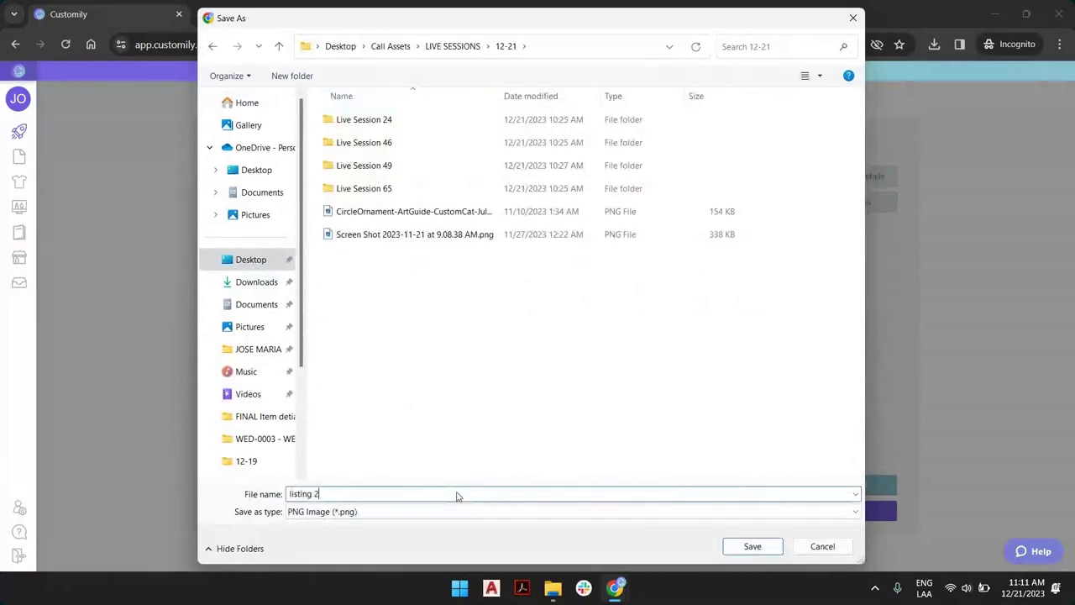
{"action": "key", "text": "Return"}
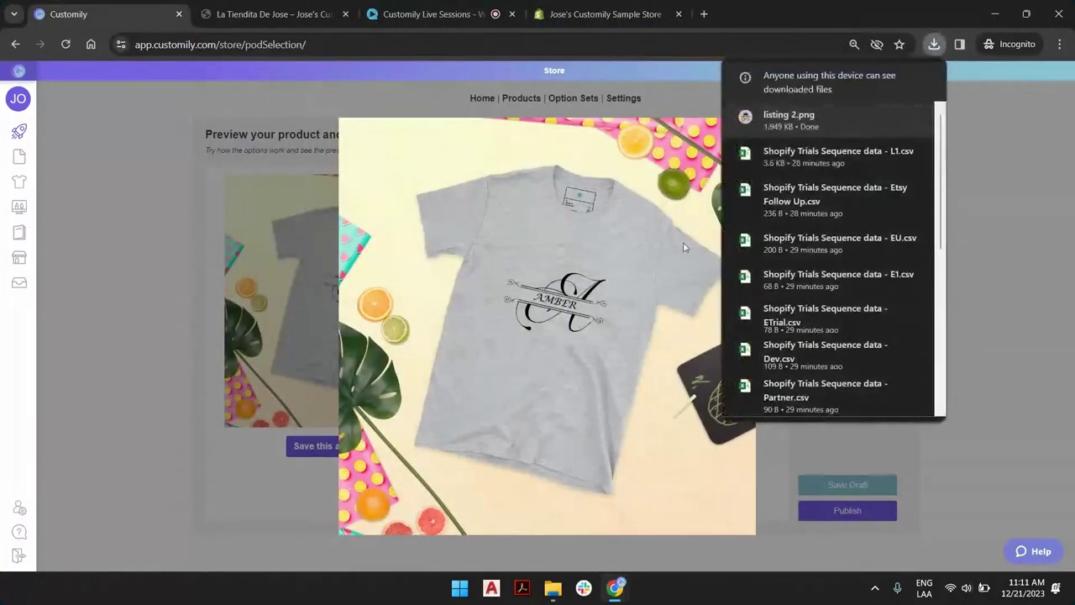
Close the enlarged preview and save the personalized t-shirt product as a draft.
{"action": "left_click", "coordinate": [755, 118]}
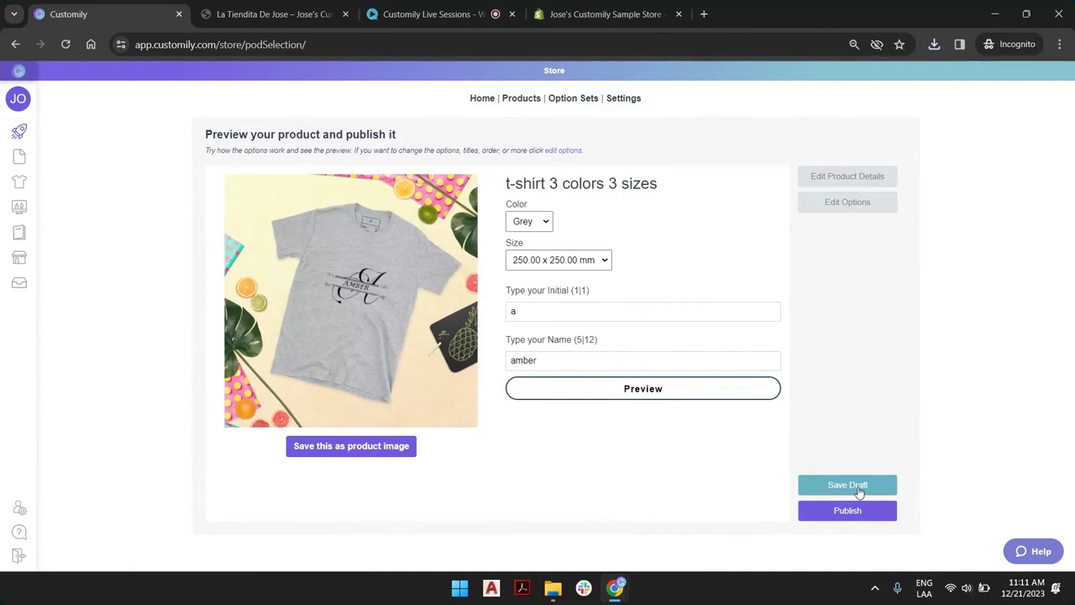
{"action": "left_click", "coordinate": [859, 493]}
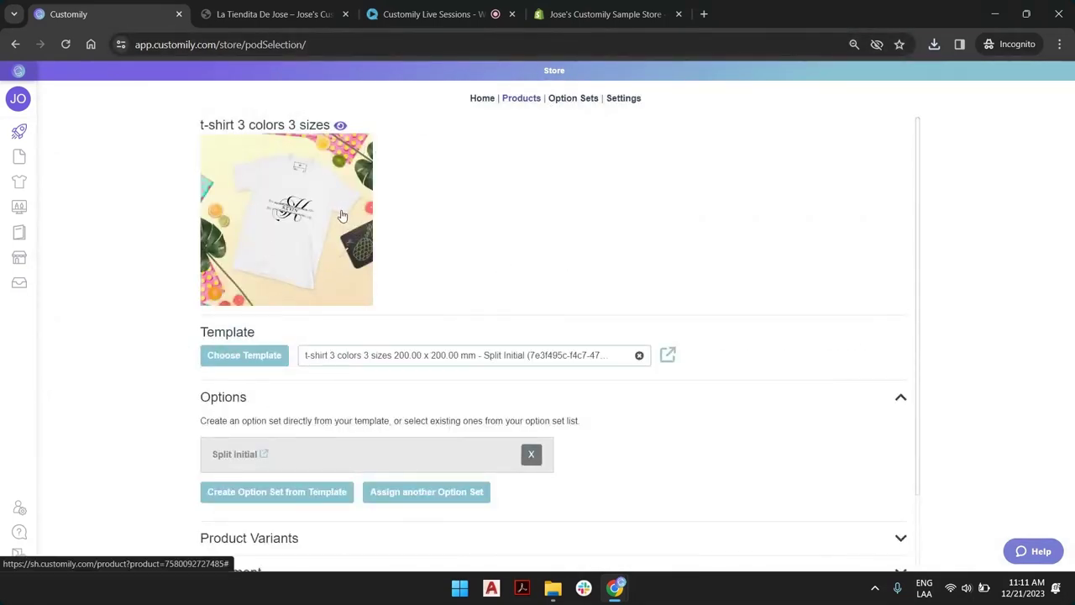
Switch to the Shopify admin, sort the products by creation date with newest first, and open "t-shirt 3 colors 3 sizes".
{"action": "left_click", "coordinate": [619, 17]}
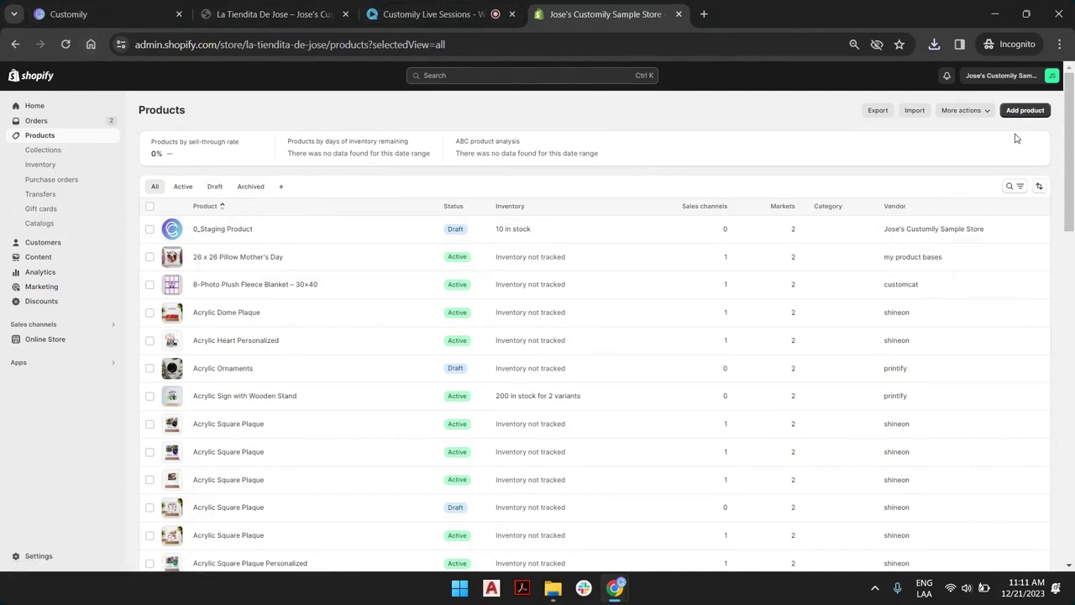
{"action": "left_click", "coordinate": [1020, 186]}
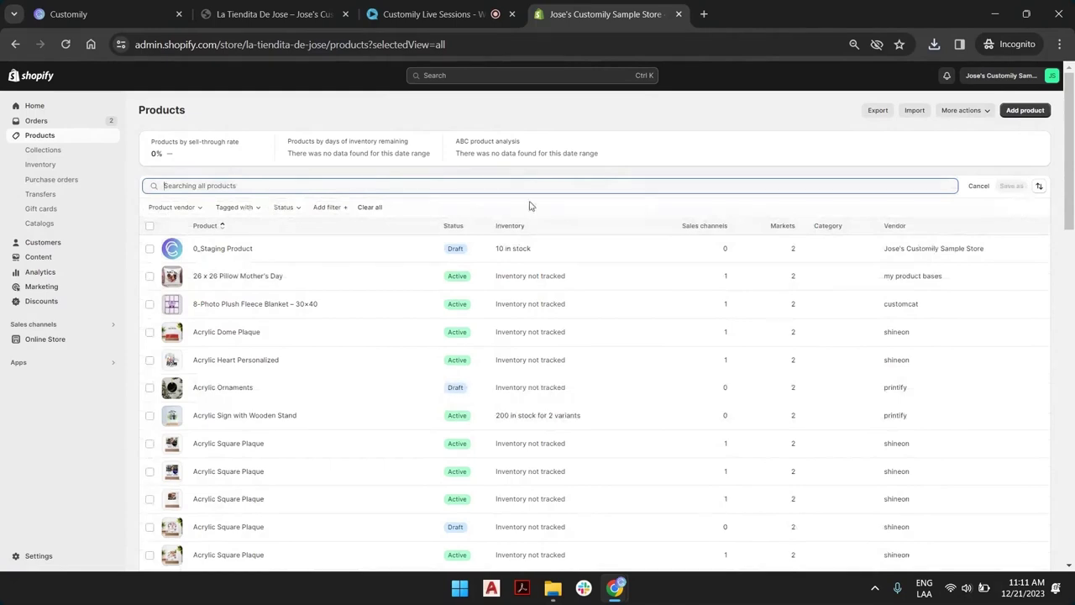
{"action": "left_click", "coordinate": [1039, 186]}
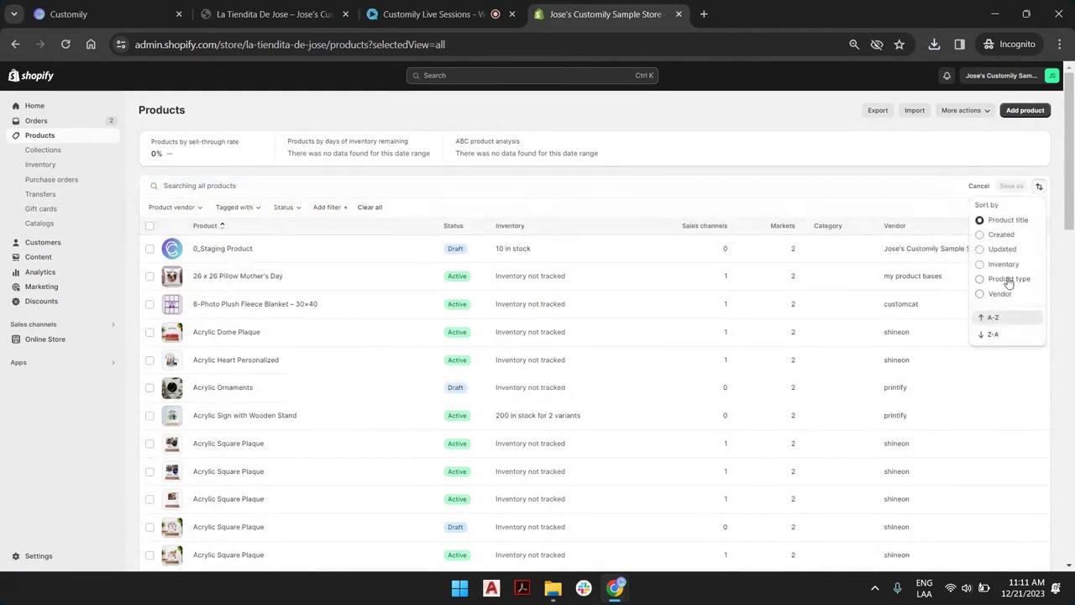
{"action": "left_click", "coordinate": [1001, 235]}
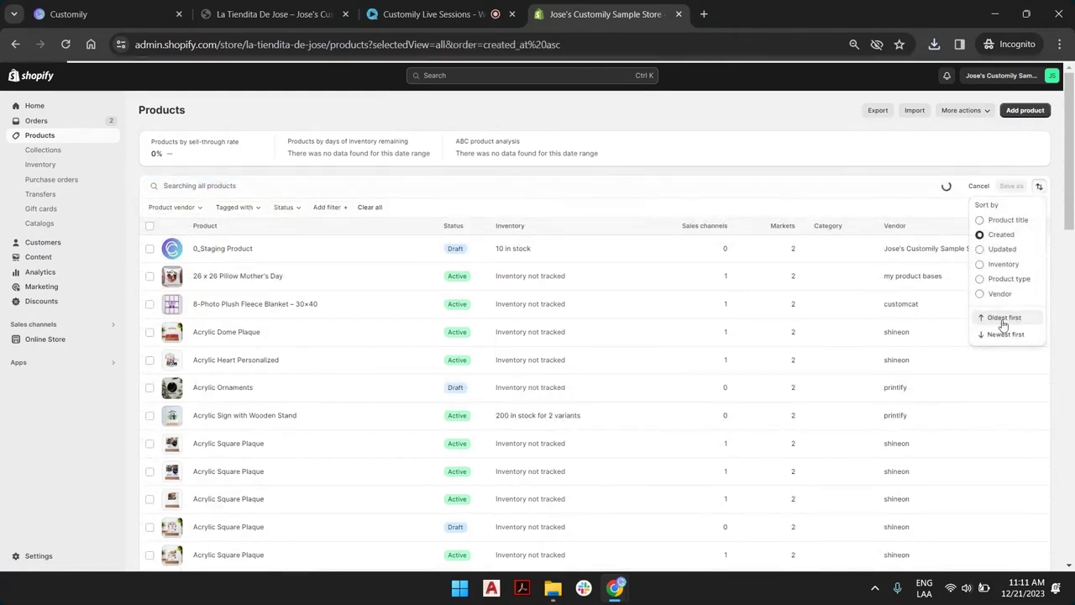
{"action": "left_click", "coordinate": [1004, 335]}
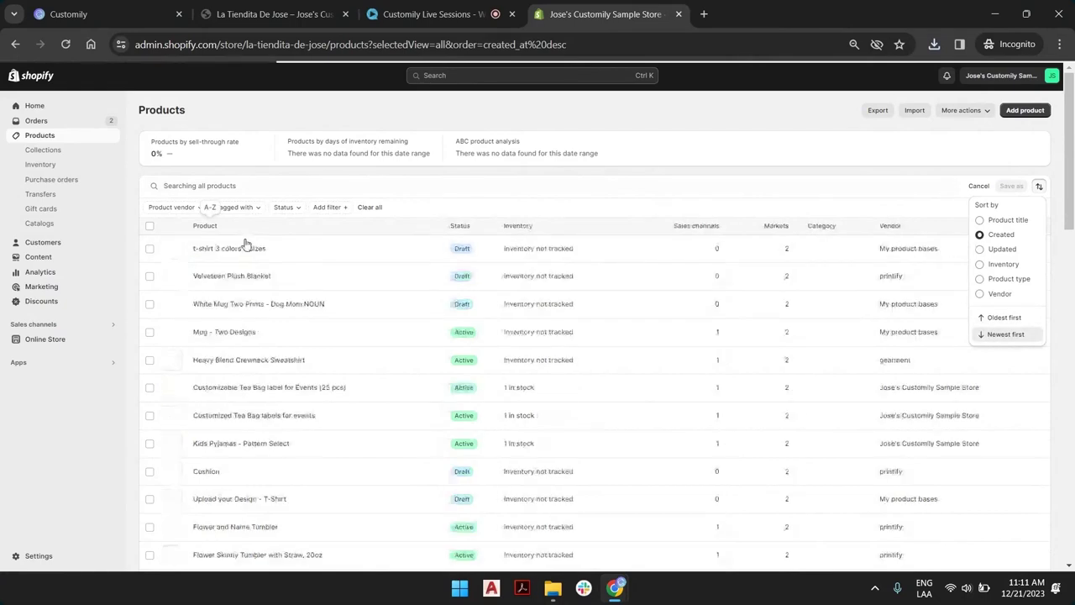
{"action": "left_click", "coordinate": [245, 251]}
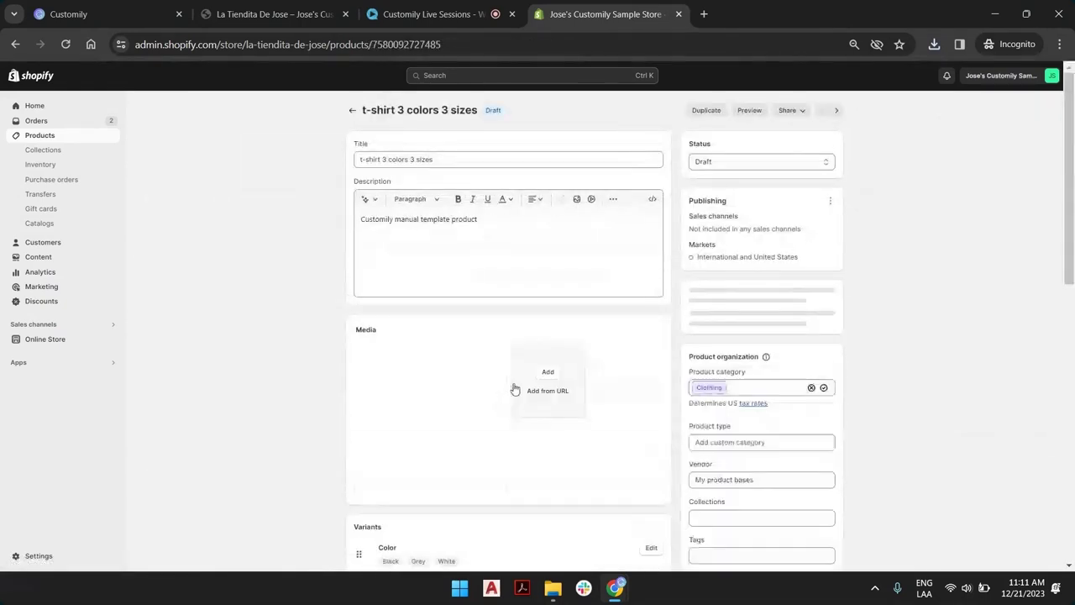
Add the saved grey shirt preview from the LIVE SESSIONS folder to the product's media.
{"action": "left_click", "coordinate": [554, 371]}
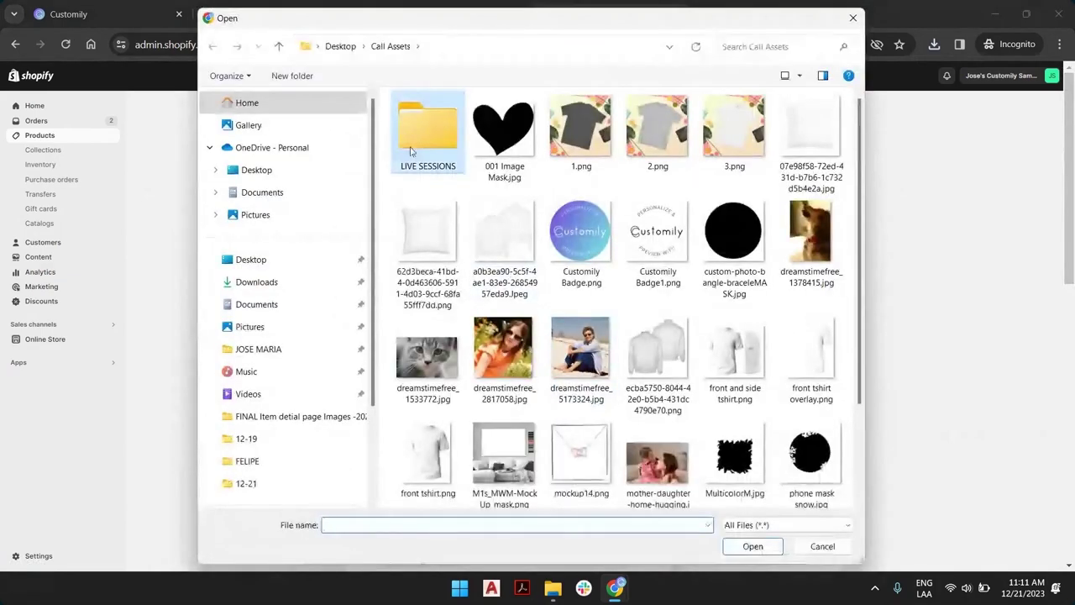
{"action": "double_click", "coordinate": [428, 134]}
{"action": "double_click", "coordinate": [432, 234]}
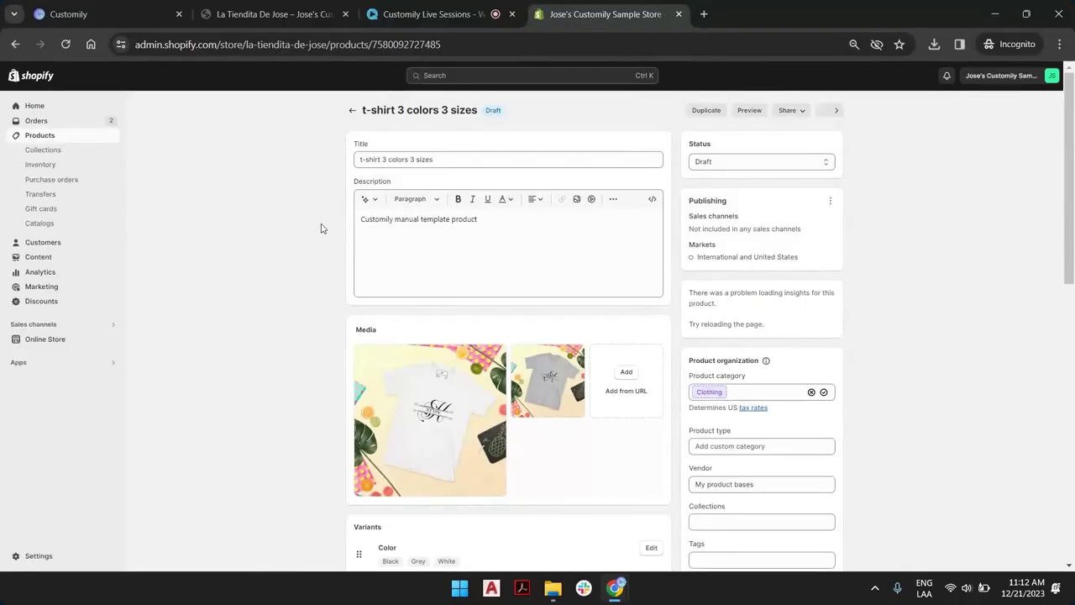
Switch back to Customily and filter the store's product list to products linked to Customily.
{"action": "mouse_move", "coordinate": [382, 8]}
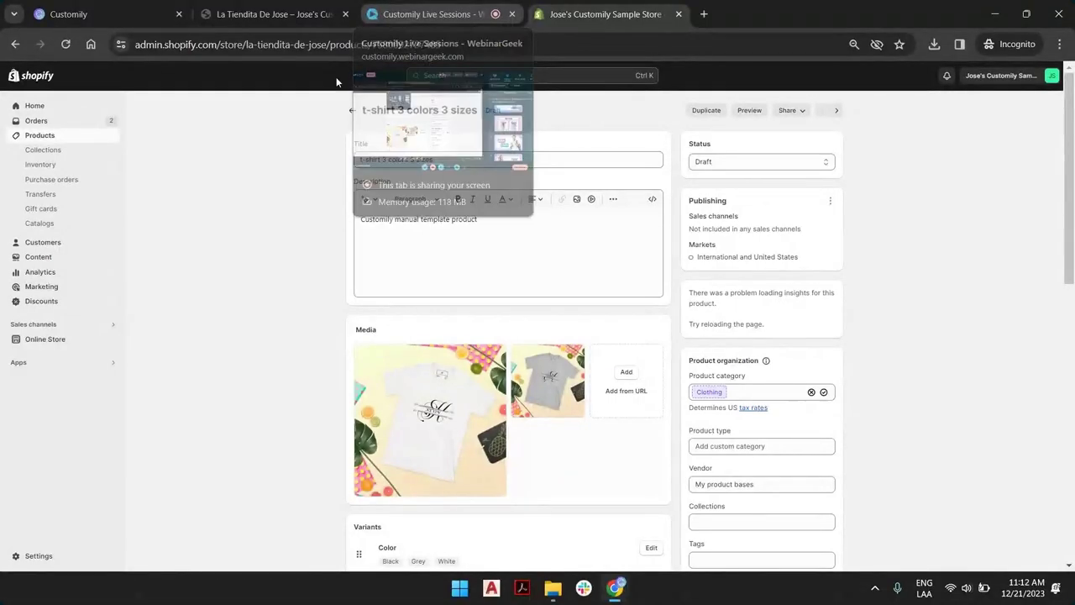
{"action": "left_click", "coordinate": [126, 7]}
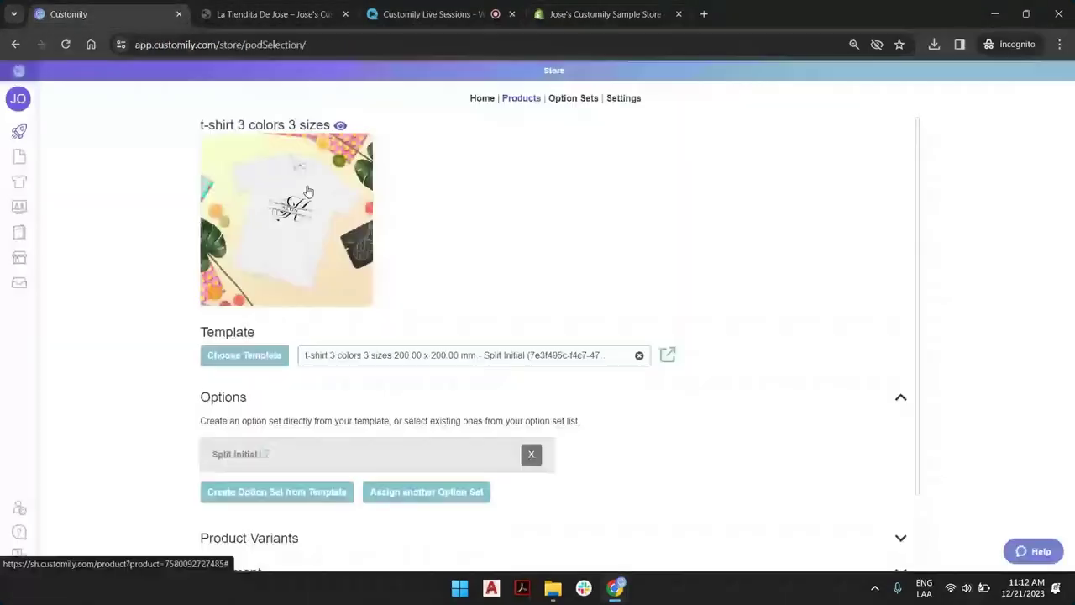
{"action": "left_click", "coordinate": [40, 260]}
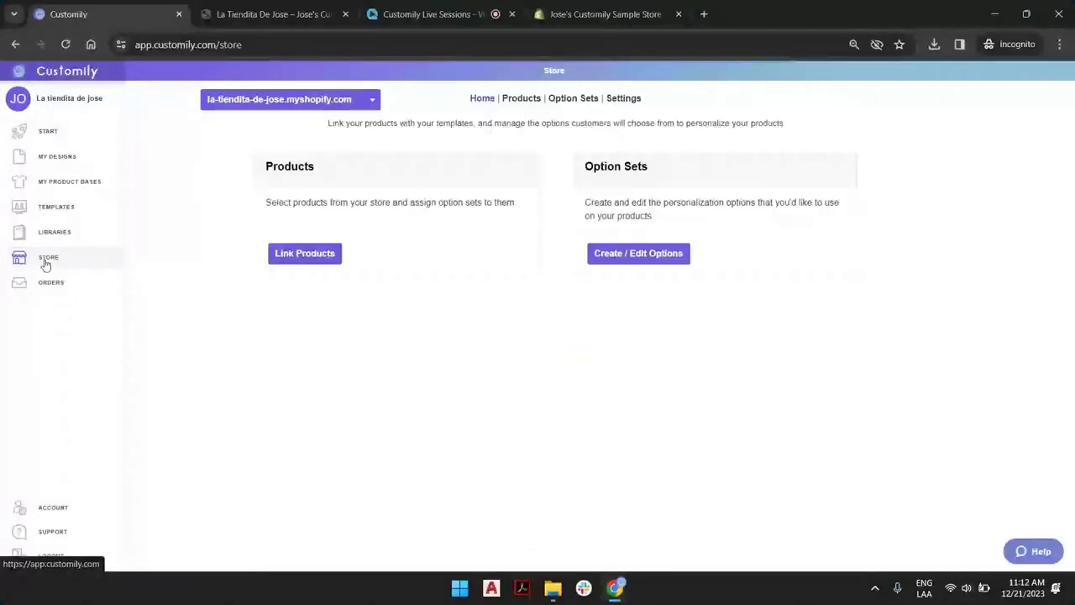
{"action": "left_click", "coordinate": [319, 255]}
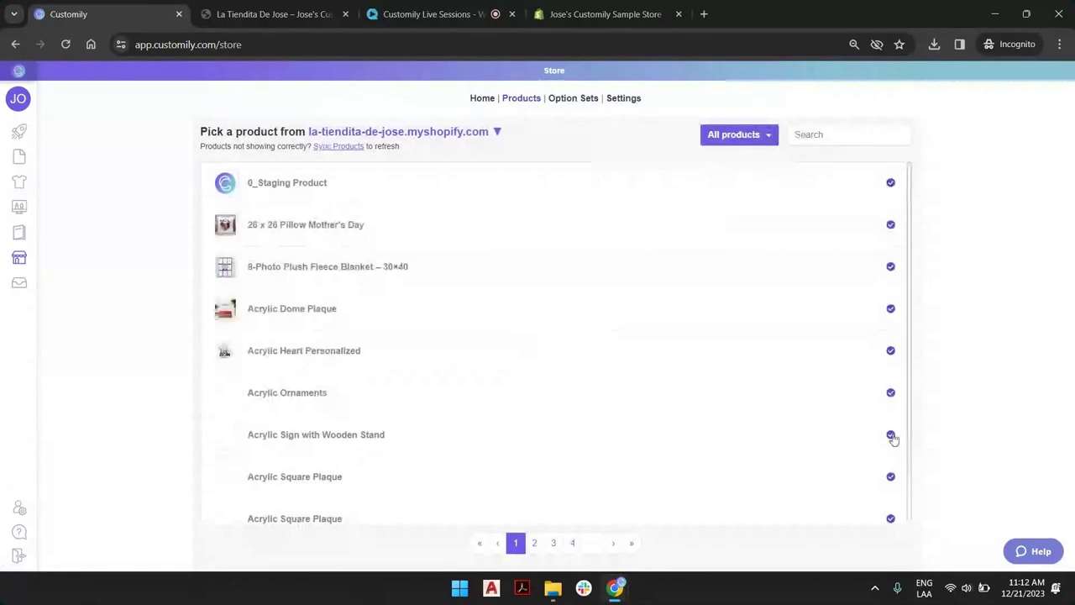
{"action": "left_click", "coordinate": [746, 138]}
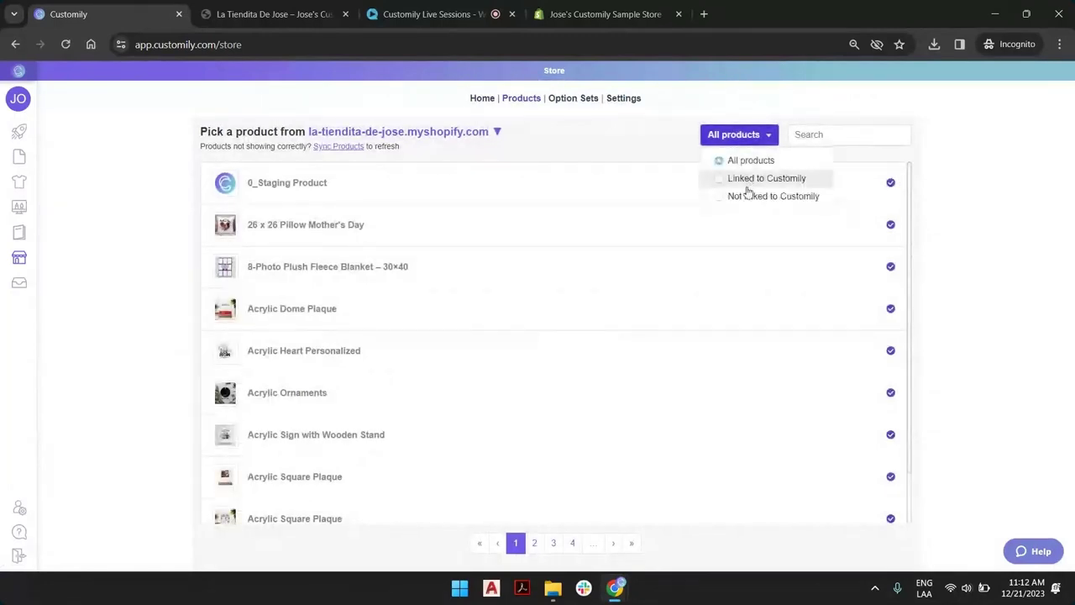
{"action": "left_click", "coordinate": [747, 178]}
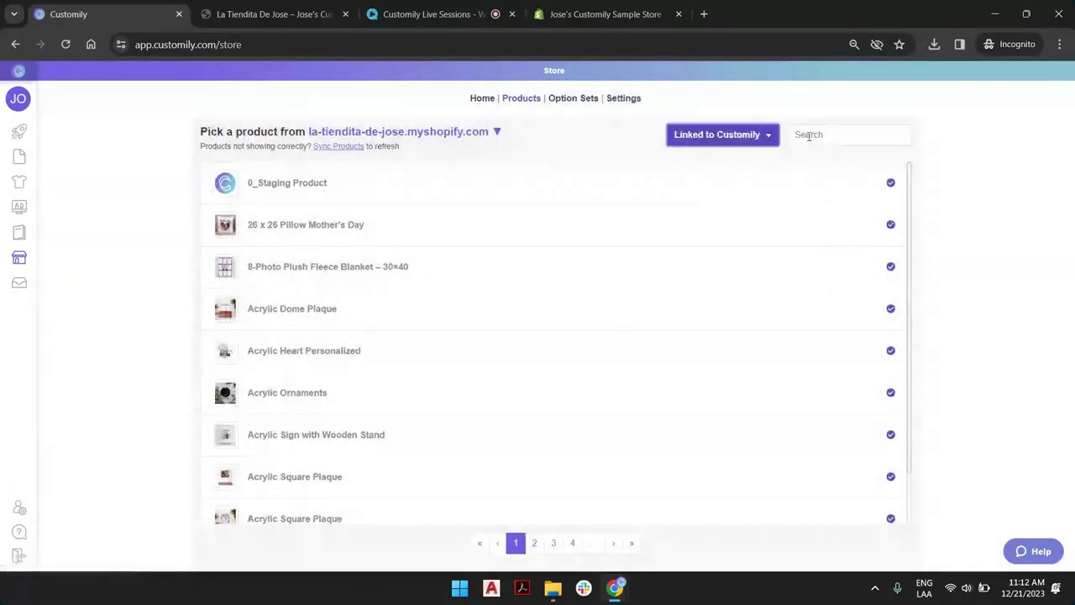
Search the linked products for "t-shirt" and open "t-shirt 3 colors 3 sizes".
{"action": "left_click", "coordinate": [809, 135]}
{"action": "type", "text": "t-shi"}
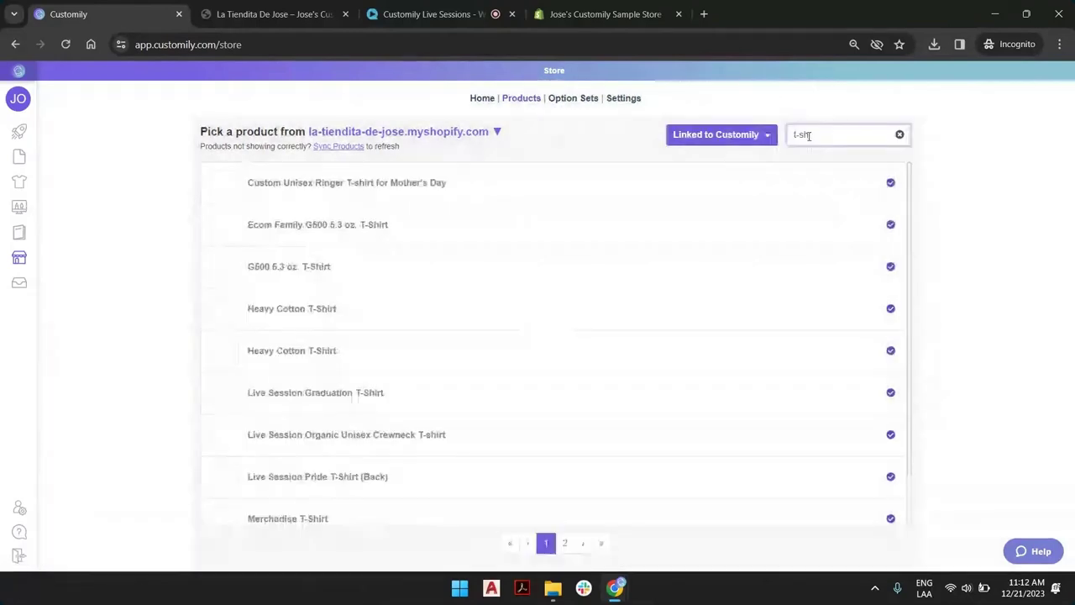
{"action": "type", "text": "rt"}
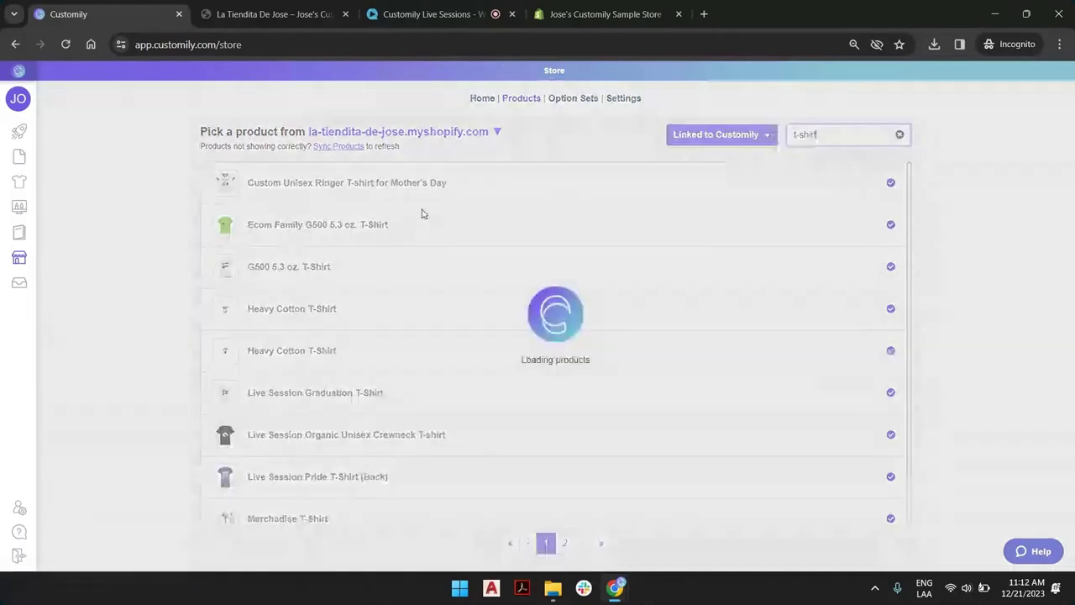
{"action": "scroll", "coordinate": [403, 225], "scroll_direction": "down", "scroll_amount": 1}
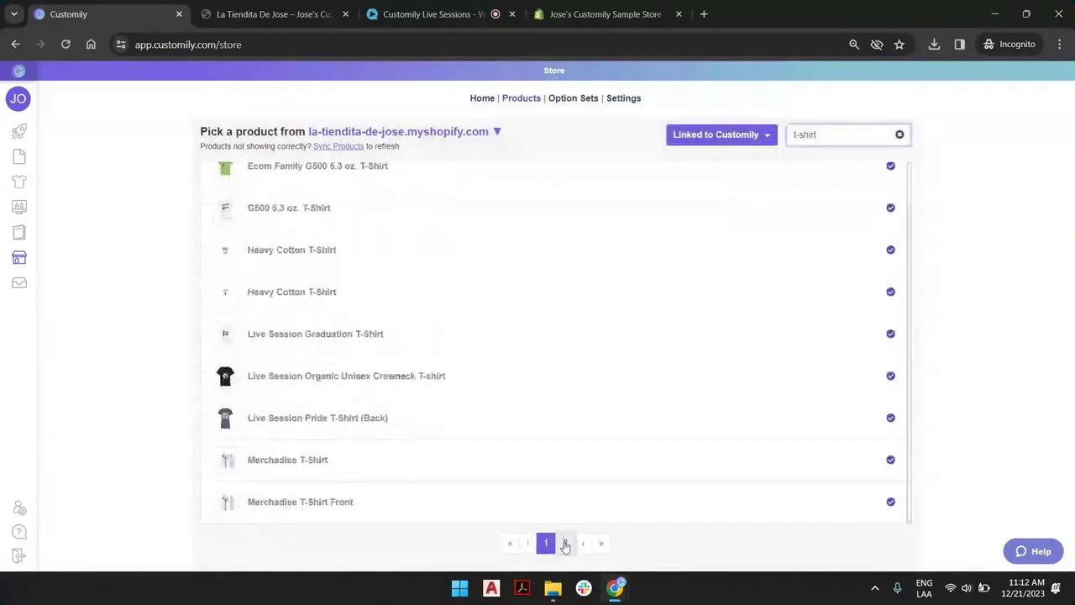
{"action": "left_click", "coordinate": [564, 542]}
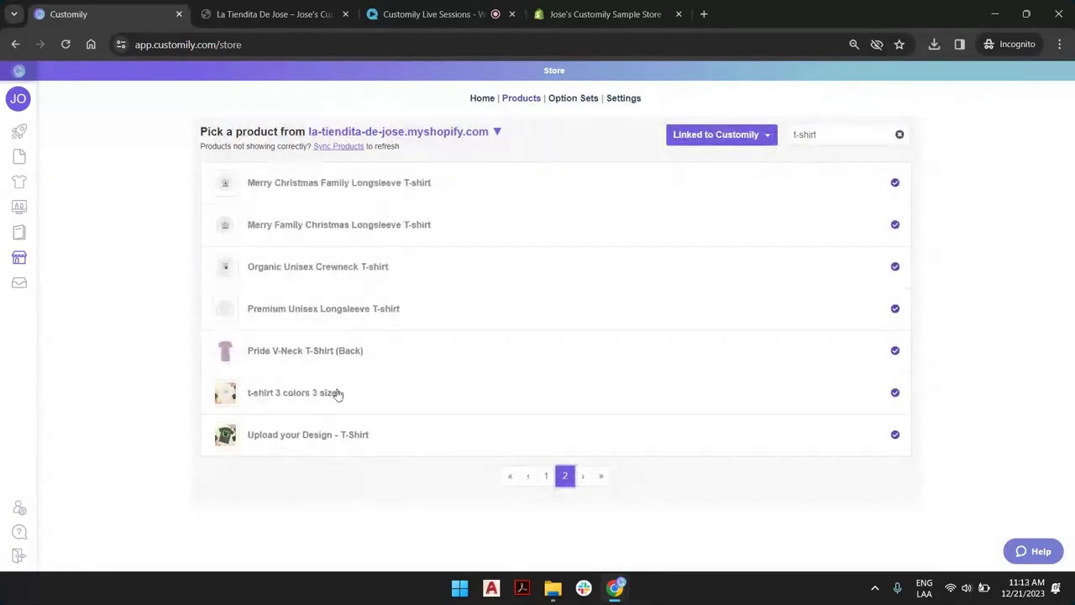
{"action": "left_click", "coordinate": [308, 392]}
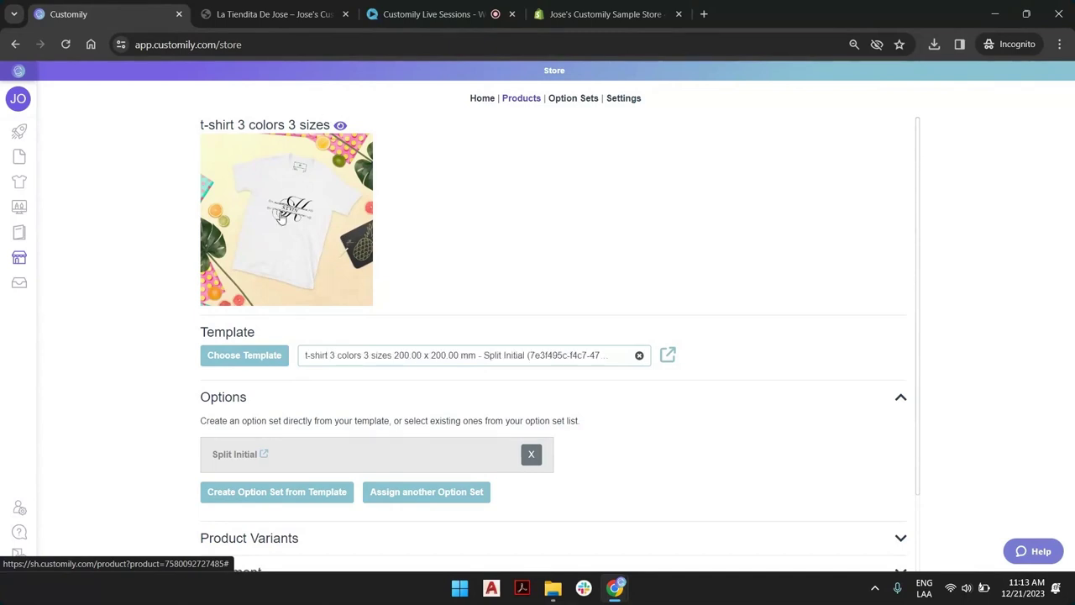
Examine the product's variant settings, including the template assigned to each print size in the Size variant's Customily functions.
{"action": "scroll", "coordinate": [420, 267], "scroll_direction": "down", "scroll_amount": 1}
{"action": "scroll", "coordinate": [423, 267], "scroll_direction": "down", "scroll_amount": 1}
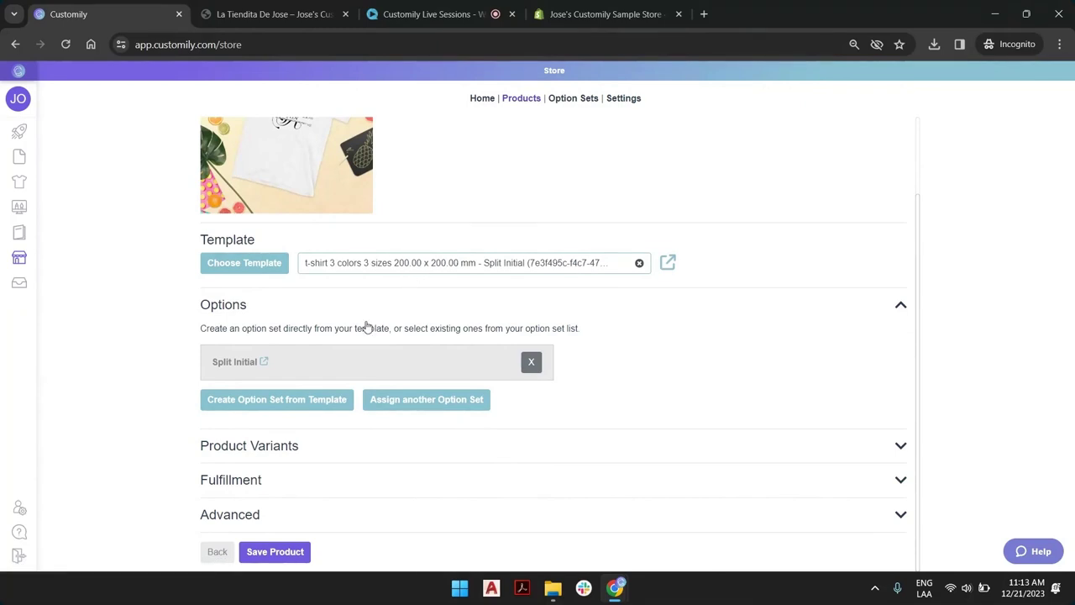
{"action": "left_click", "coordinate": [264, 451]}
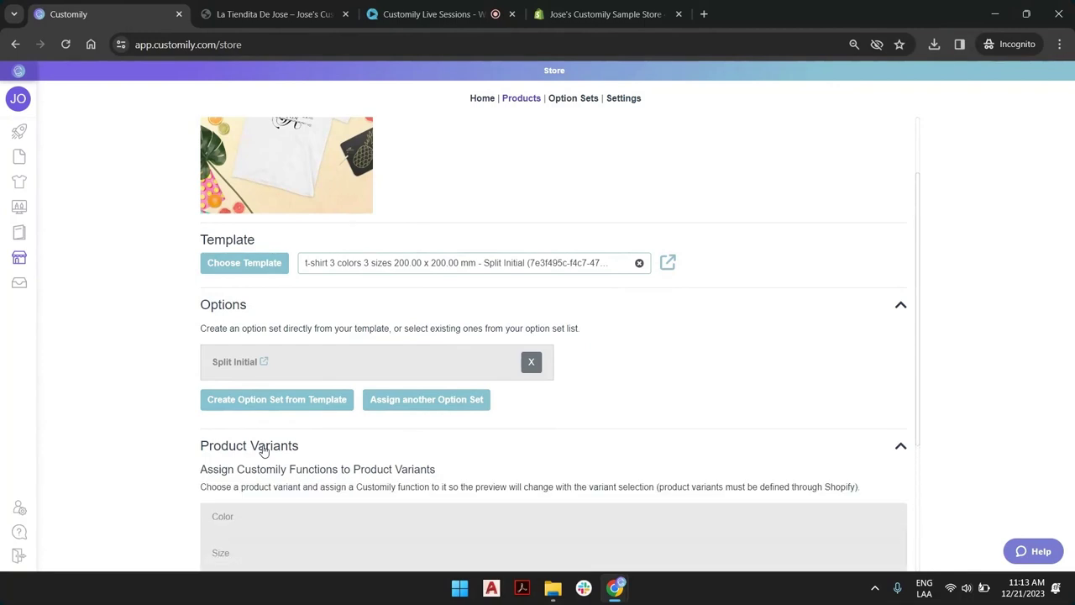
{"action": "scroll", "coordinate": [264, 451], "scroll_direction": "down", "scroll_amount": 1}
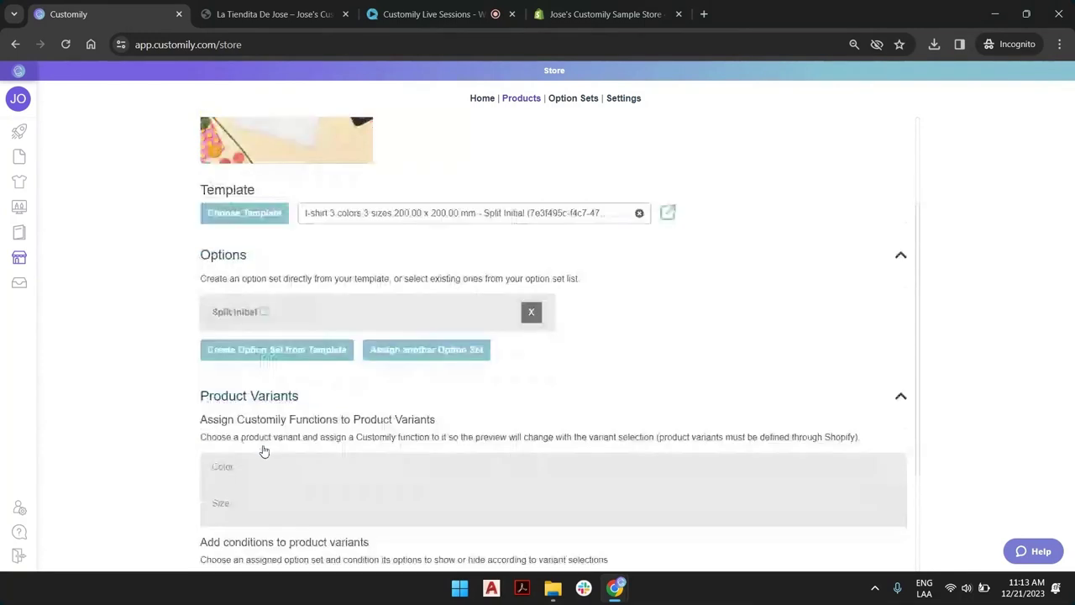
{"action": "scroll", "coordinate": [263, 451], "scroll_direction": "down", "scroll_amount": 3}
{"action": "left_click", "coordinate": [273, 344]}
{"action": "scroll", "coordinate": [278, 250], "scroll_direction": "down", "scroll_amount": 4}
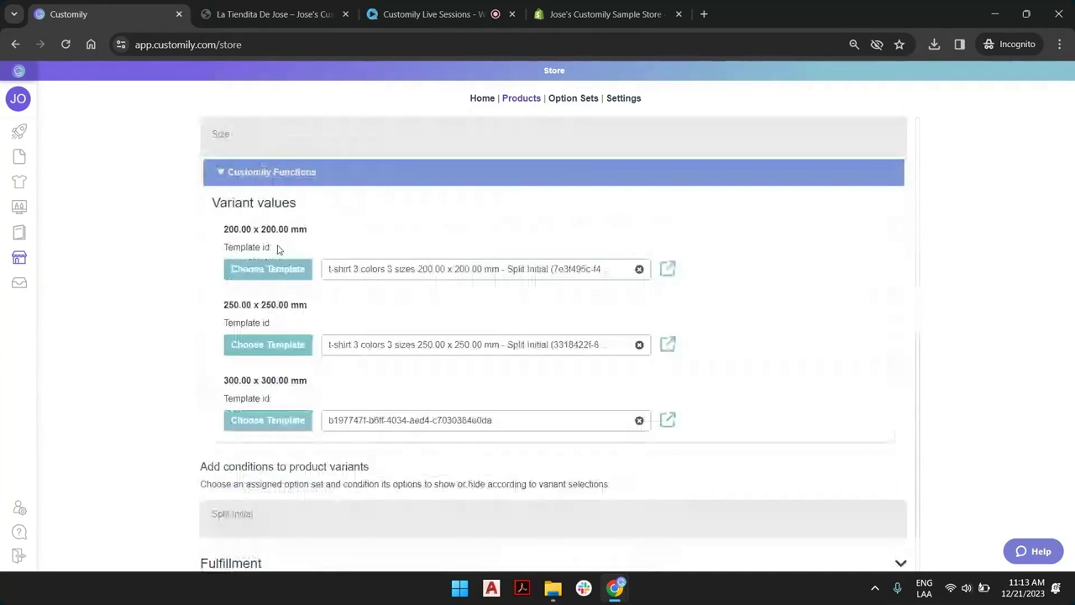
Open the product's main 200 x 200 mm Split Initial template in a new tab.
{"action": "scroll", "coordinate": [547, 366], "scroll_direction": "up", "scroll_amount": 6}
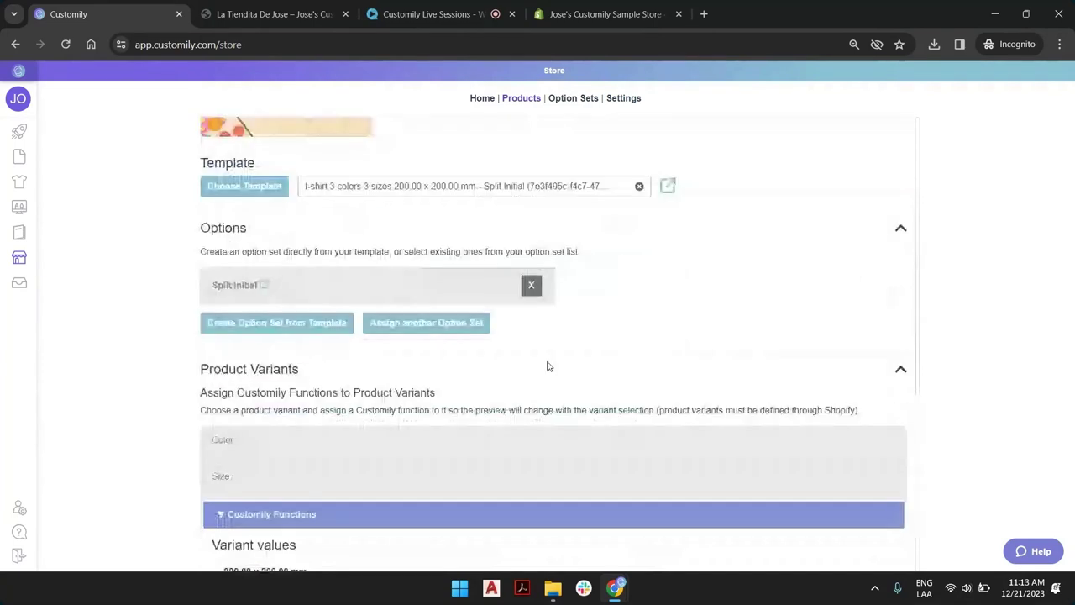
{"action": "scroll", "coordinate": [648, 264], "scroll_direction": "up", "scroll_amount": 1}
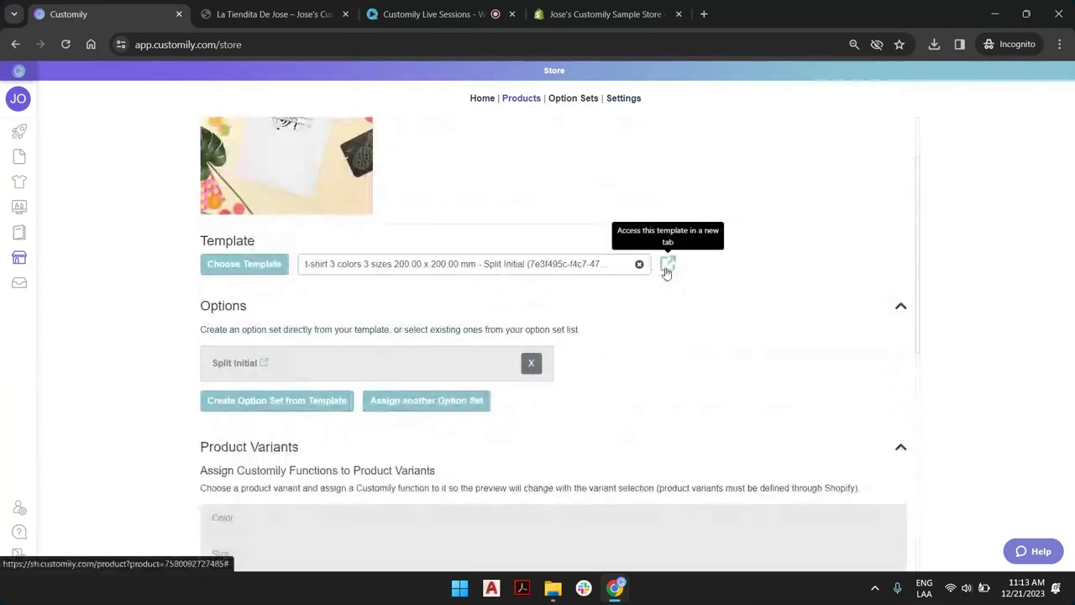
{"action": "left_click", "coordinate": [667, 265]}
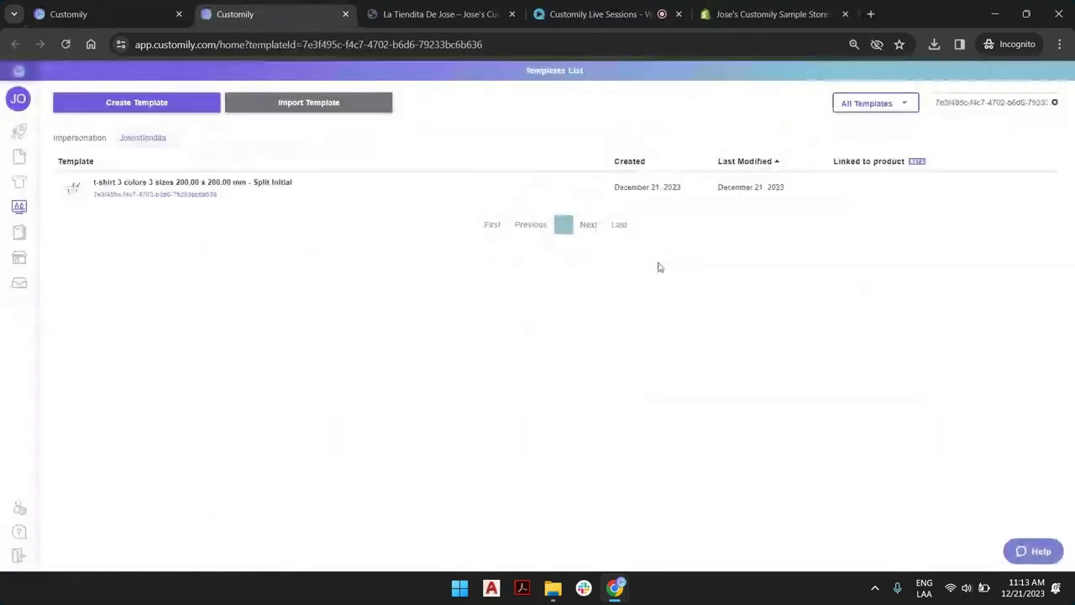
Open the 200 x 200 mm Split Initial template's preview settings and look through image options 1 to 3 of the Product images layer.
{"action": "left_click", "coordinate": [442, 186]}
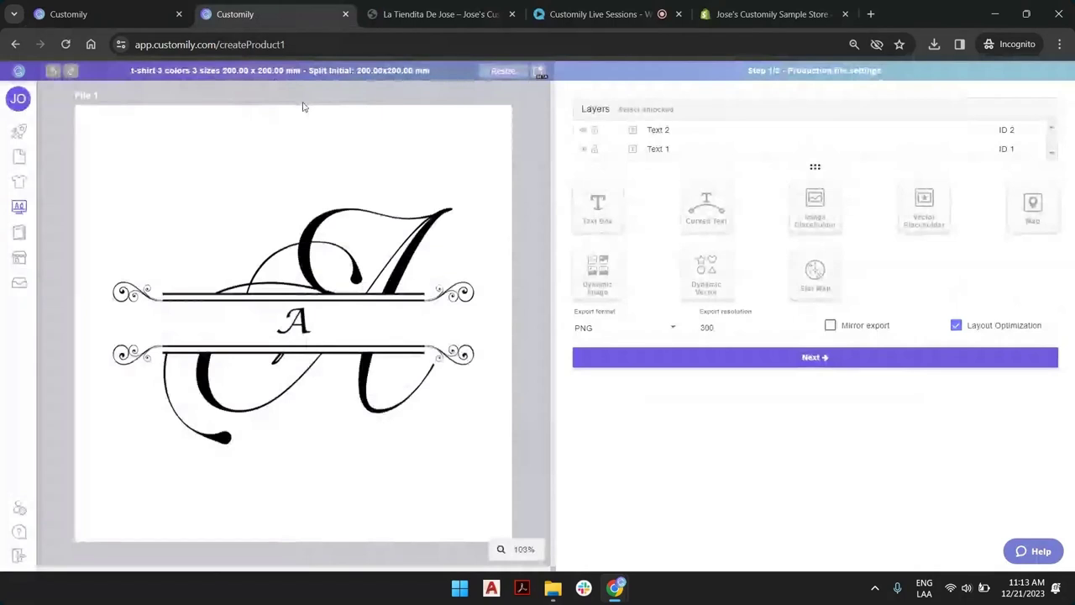
{"action": "left_click", "coordinate": [799, 358]}
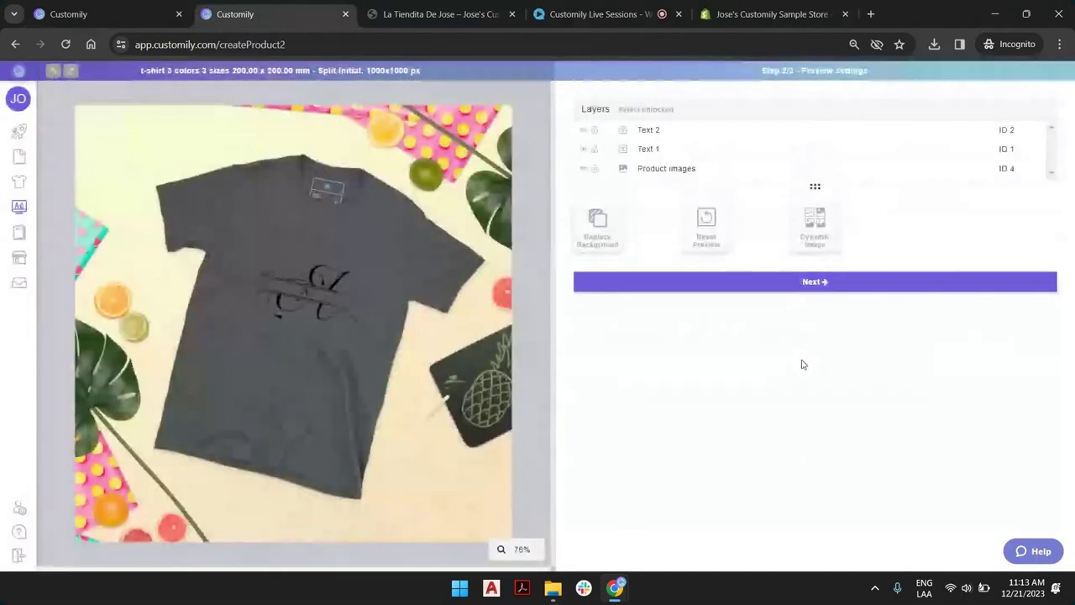
{"action": "left_click", "coordinate": [653, 174]}
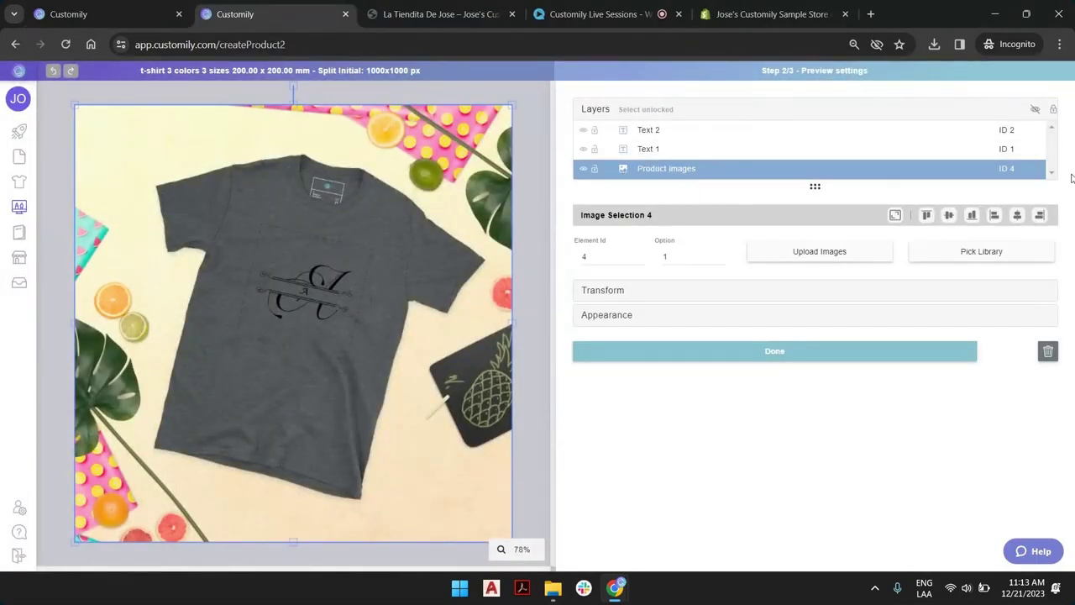
{"action": "left_click", "coordinate": [720, 258]}
{"action": "left_click", "coordinate": [720, 258]}
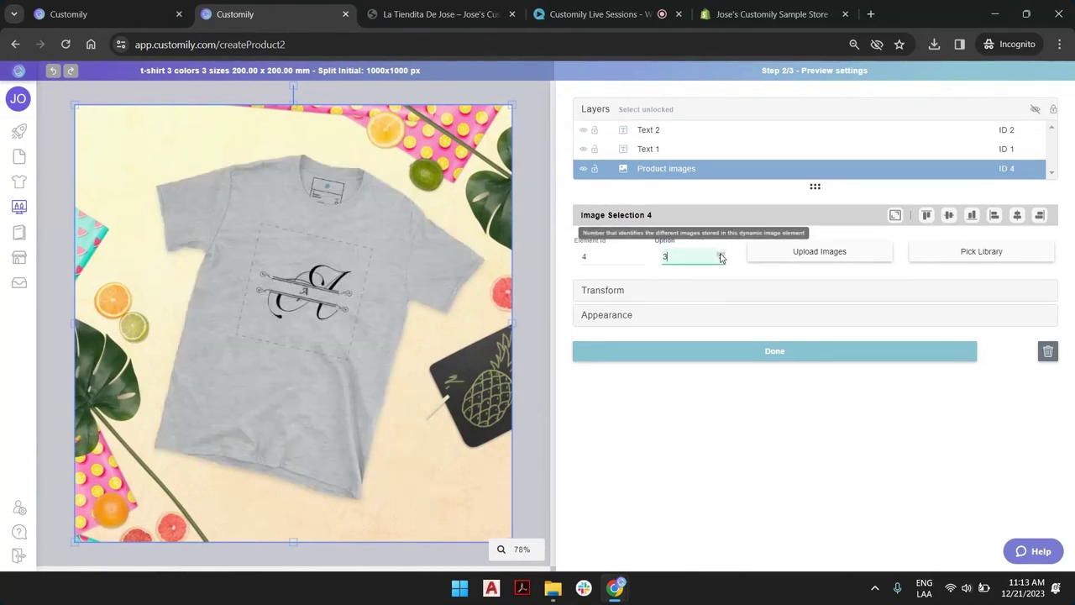
{"action": "left_click", "coordinate": [720, 261]}
{"action": "left_click", "coordinate": [720, 261]}
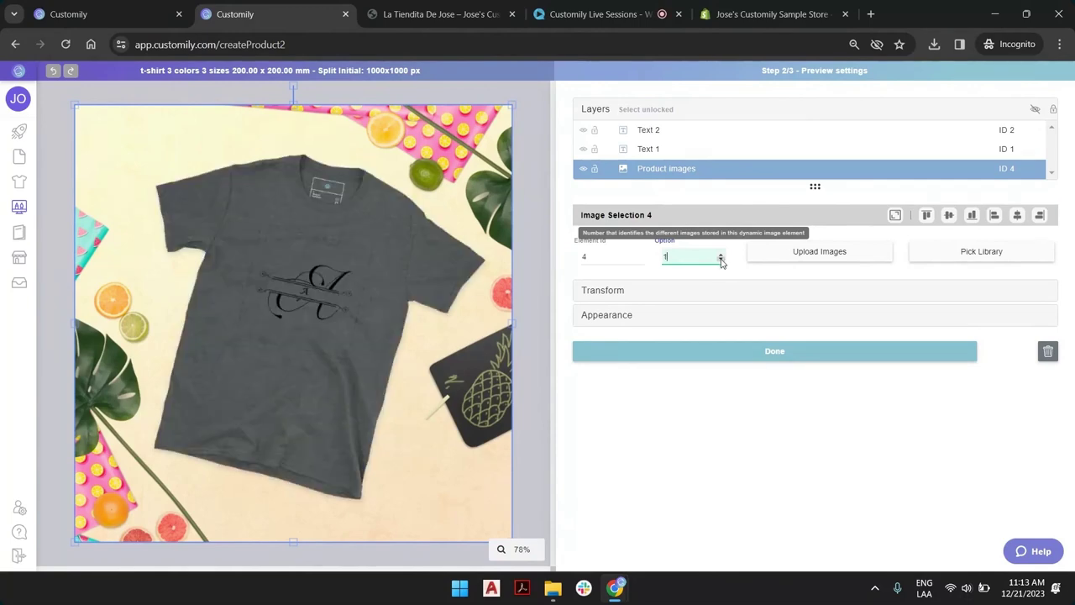
{"action": "left_click", "coordinate": [822, 256]}
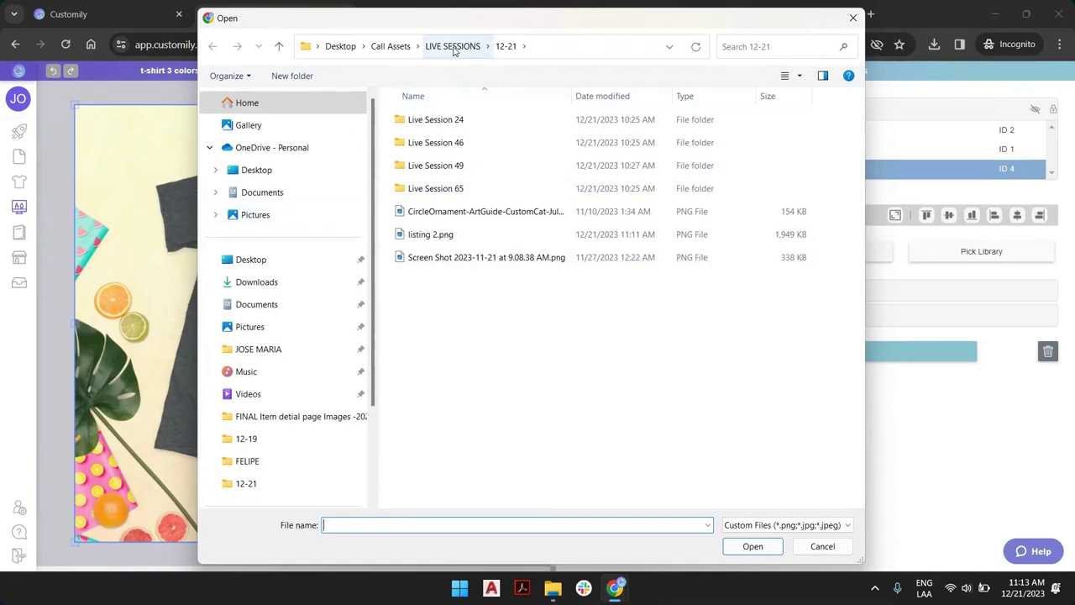
{"action": "left_click", "coordinate": [390, 47]}
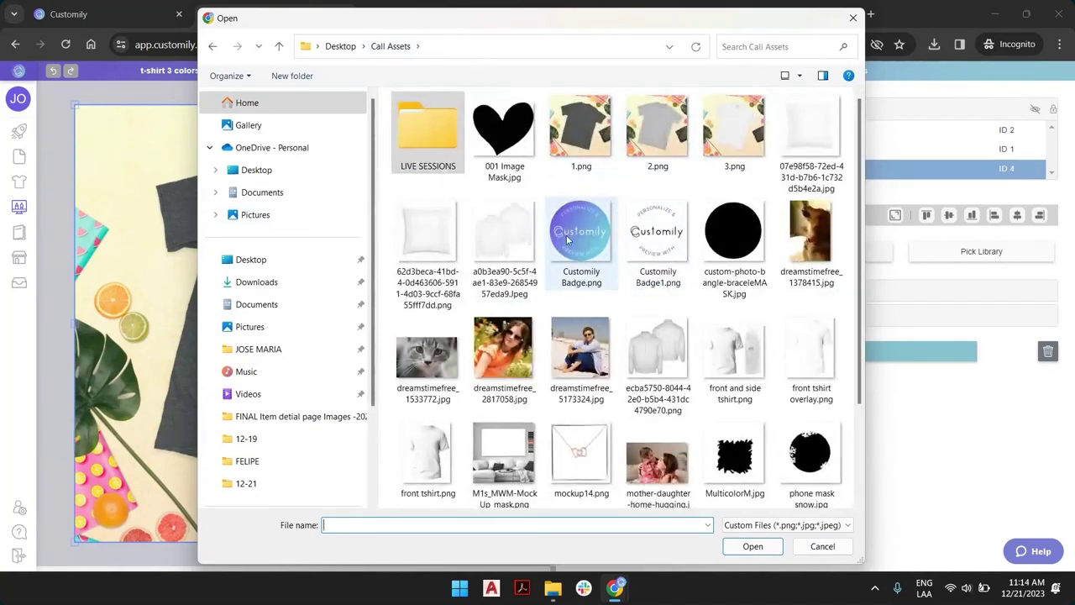
{"action": "scroll", "coordinate": [661, 256], "scroll_direction": "down", "scroll_amount": 2}
{"action": "scroll", "coordinate": [661, 256], "scroll_direction": "up", "scroll_amount": 2}
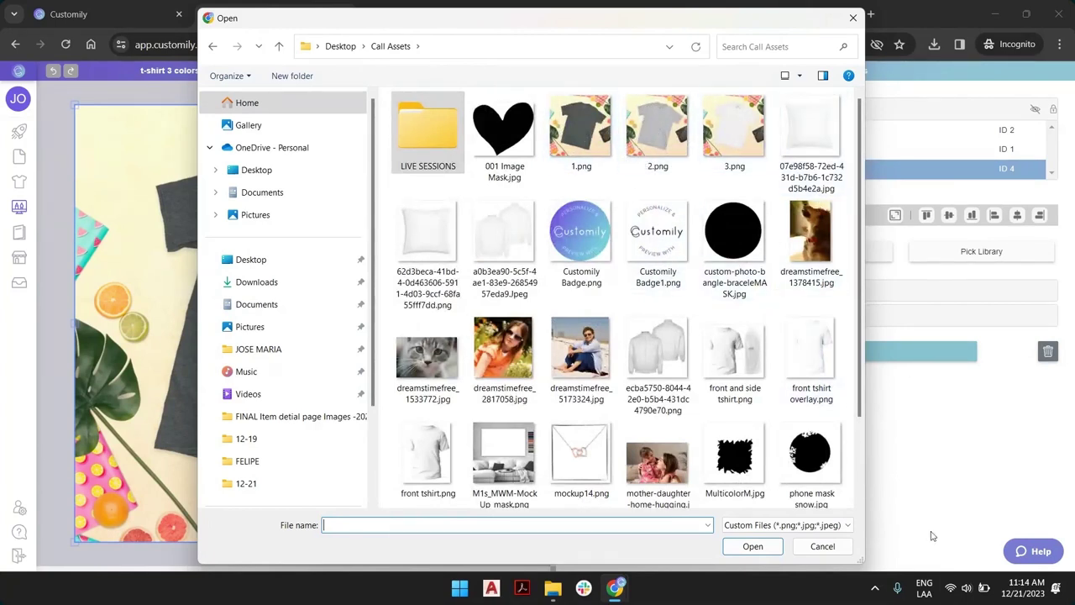
{"action": "left_click", "coordinate": [822, 547]}
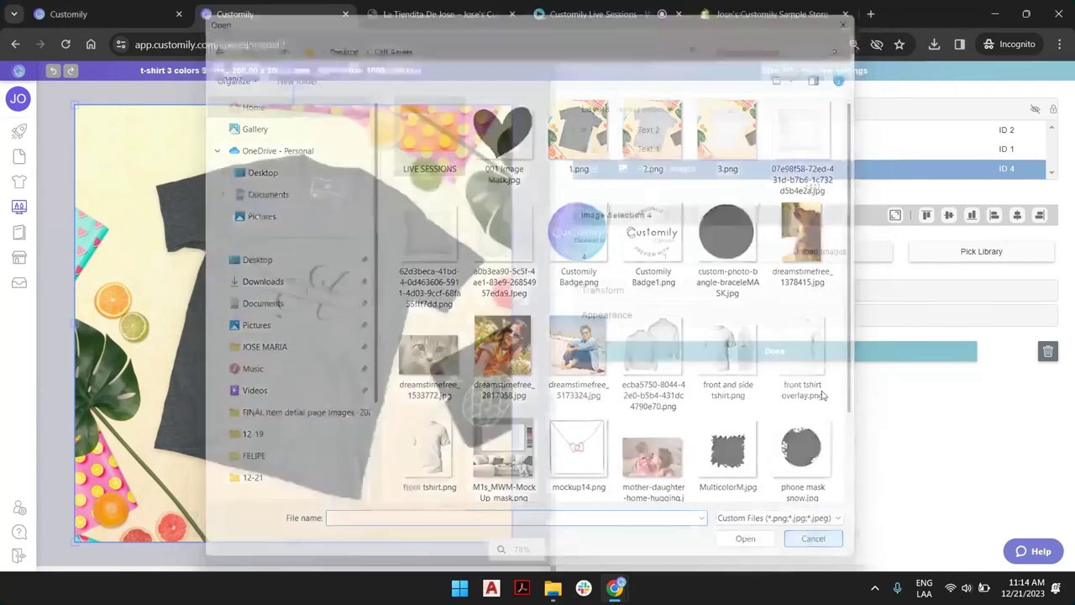
Flip the Product images layer horizontally in the template preview.
{"action": "left_click", "coordinate": [614, 291]}
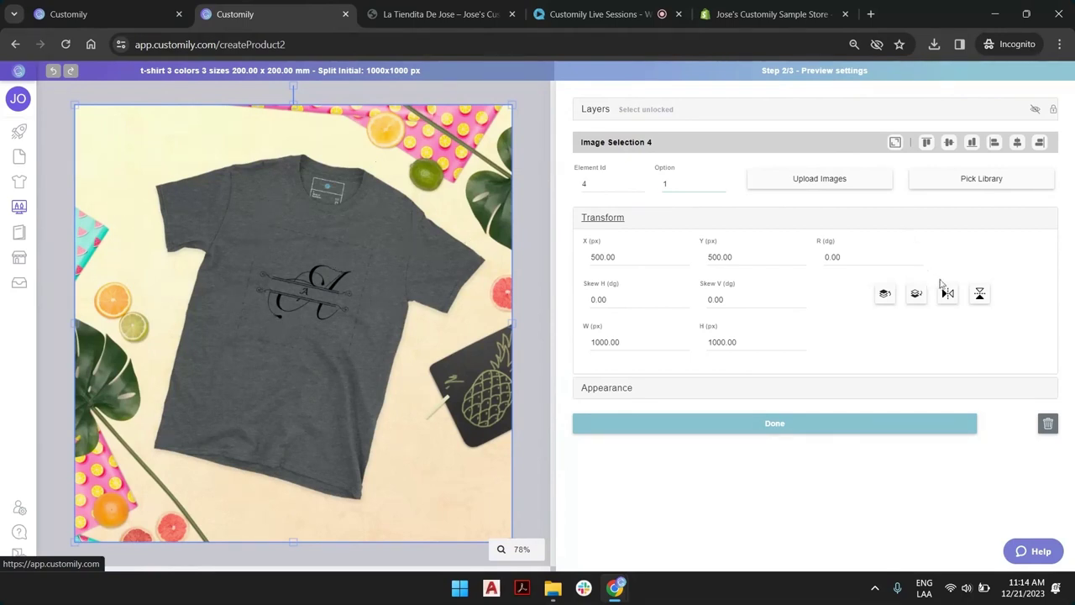
{"action": "left_click", "coordinate": [596, 109]}
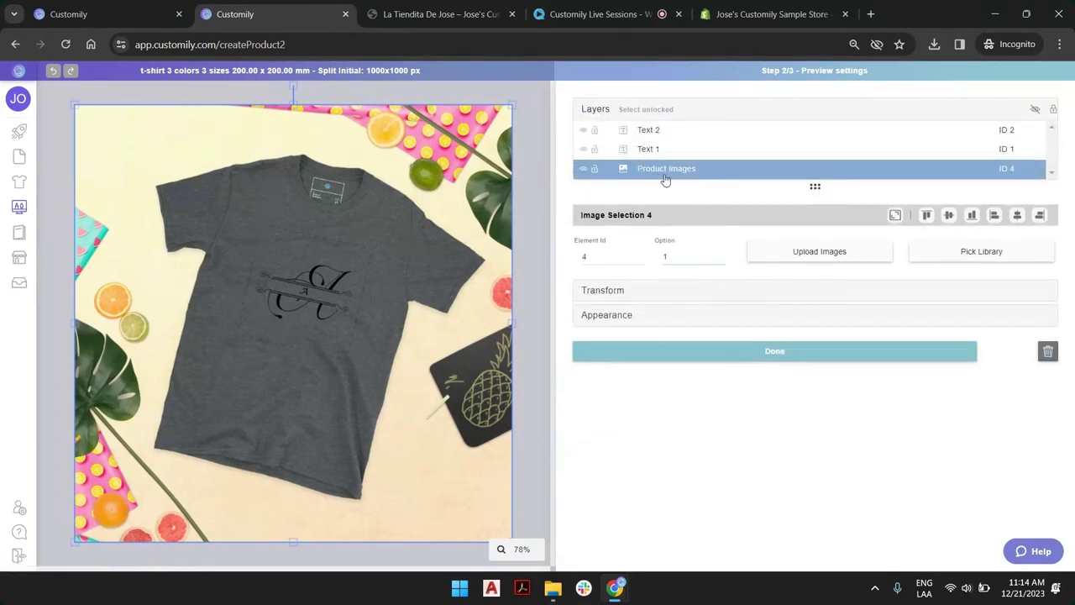
{"action": "left_click", "coordinate": [621, 292]}
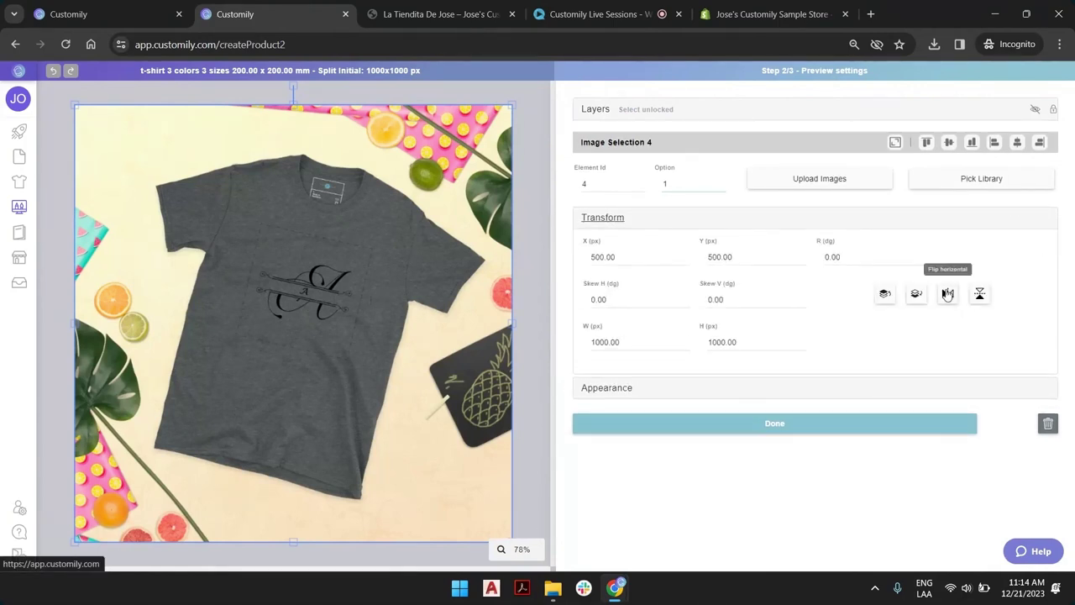
{"action": "left_click", "coordinate": [947, 293]}
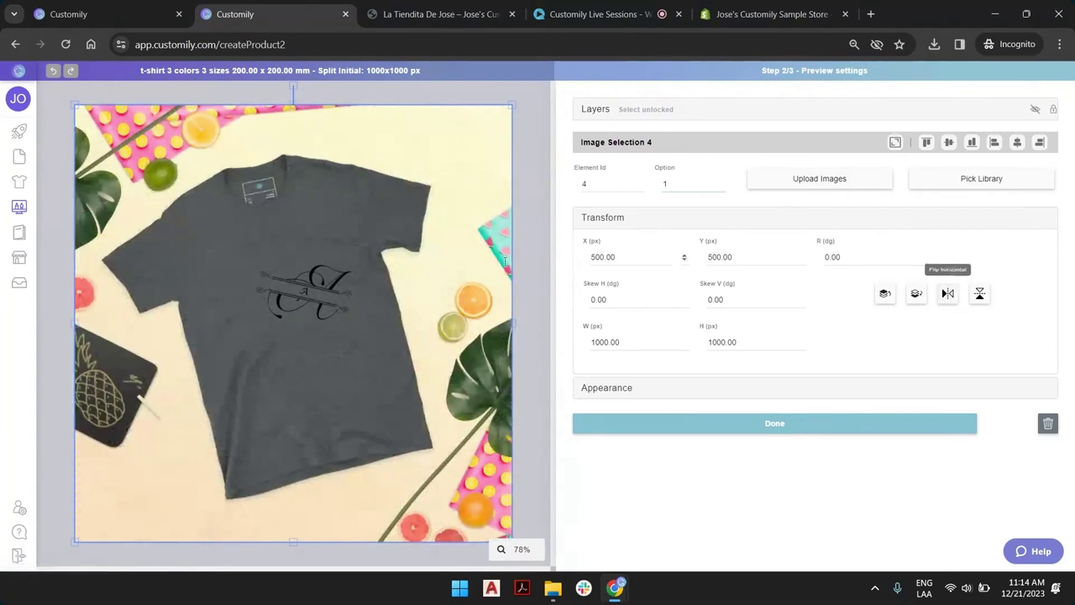
Rotate Text 1 and Text 2 together to follow the mirrored shirt's tilt and move them to about X 484, Y 426 px.
{"action": "left_click", "coordinate": [604, 111]}
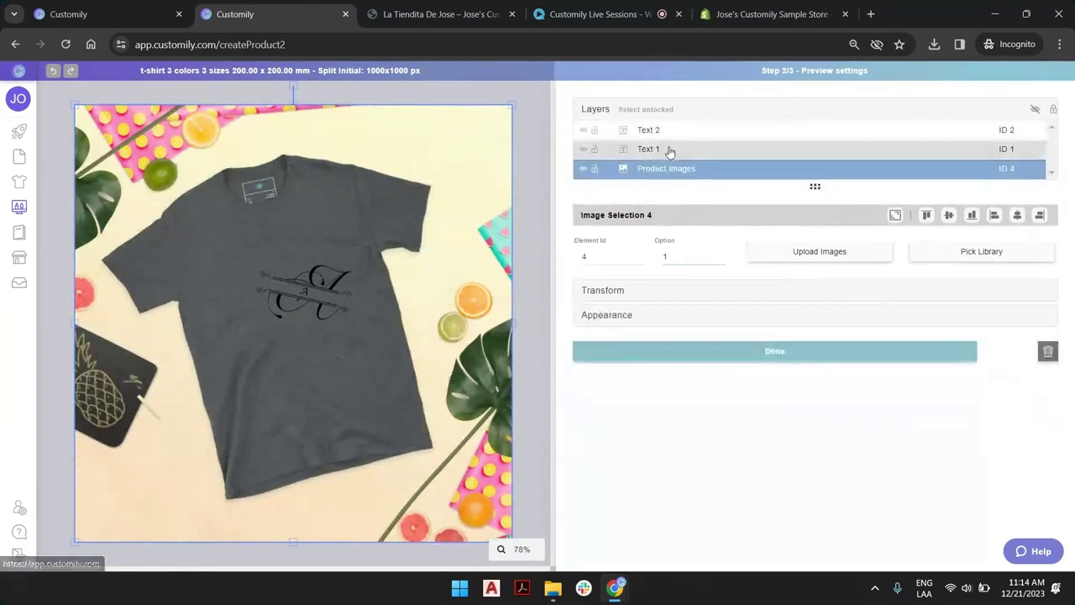
{"action": "left_click", "coordinate": [670, 148]}
{"action": "left_click", "coordinate": [669, 132], "text": "ctrl"}
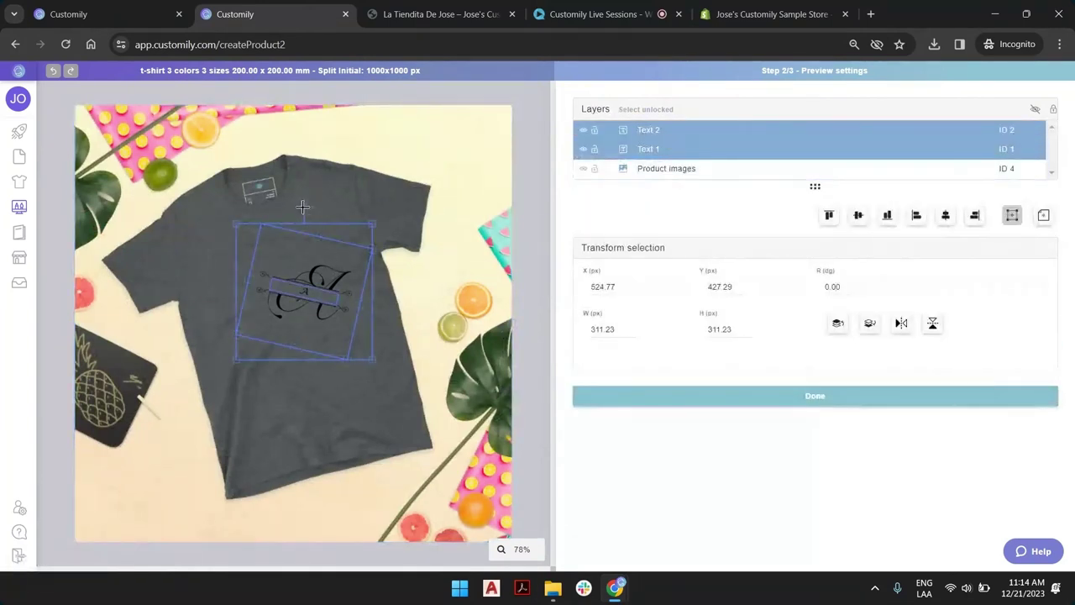
{"action": "left_click_drag", "start_coordinate": [304, 205], "coordinate": [244, 192]}
{"action": "left_click_drag", "start_coordinate": [307, 273], "coordinate": [290, 269]}
{"action": "left_click_drag", "start_coordinate": [286, 205], "coordinate": [287, 202]}
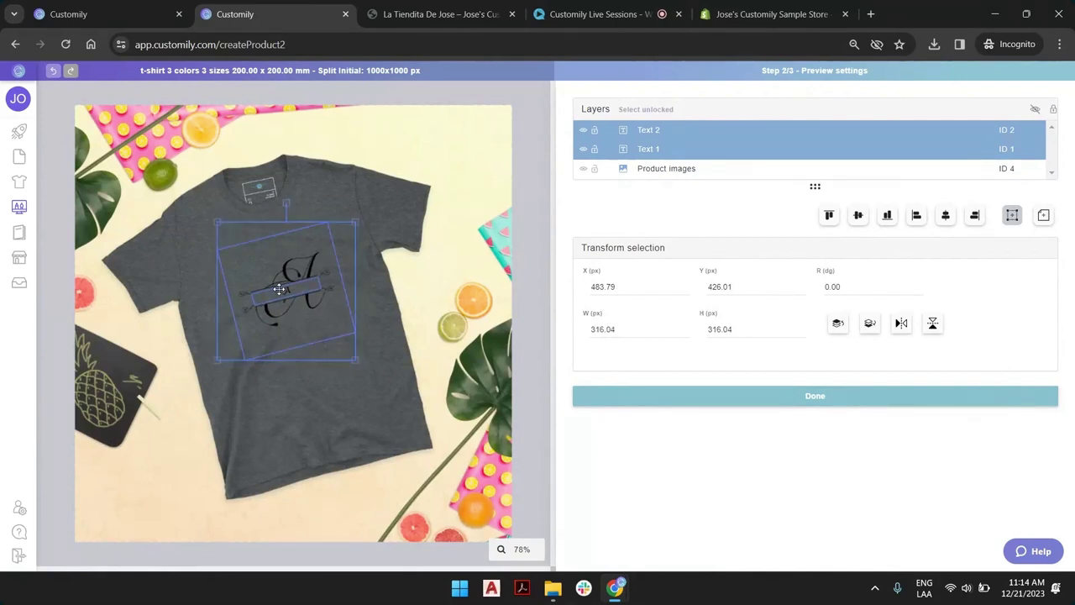
{"action": "left_click", "coordinate": [527, 192]}
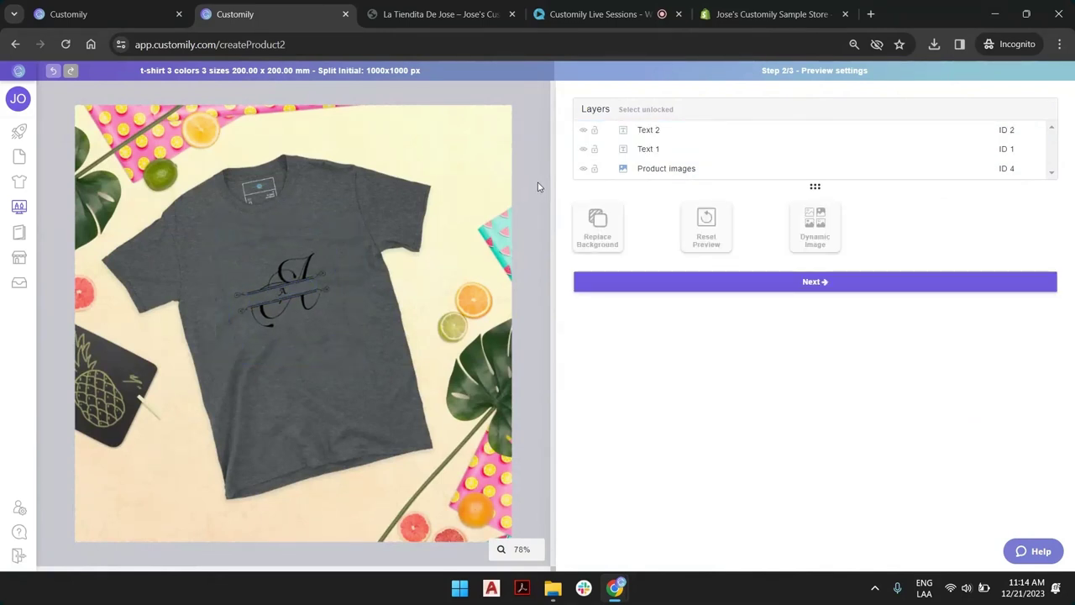
Check the repositioned initial design against options 2 and 3 of the Product images layer.
{"action": "left_click", "coordinate": [656, 171]}
{"action": "left_click", "coordinate": [722, 258]}
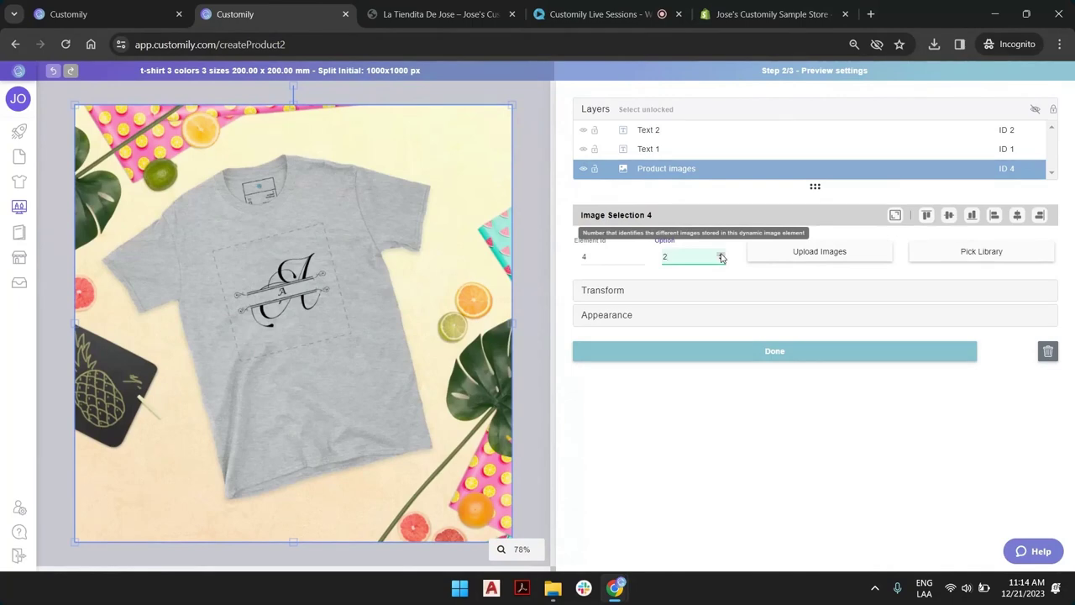
{"action": "left_click", "coordinate": [722, 258]}
{"action": "left_click", "coordinate": [773, 352]}
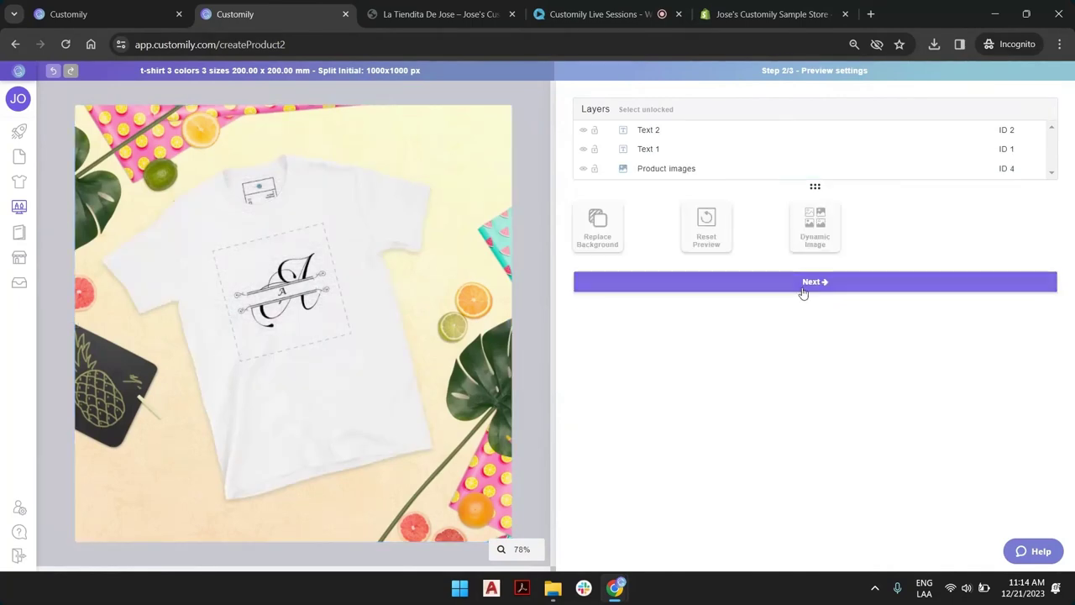
Review the Text 1 and Text 2 layers in the template review step and save the template.
{"action": "left_click", "coordinate": [803, 290]}
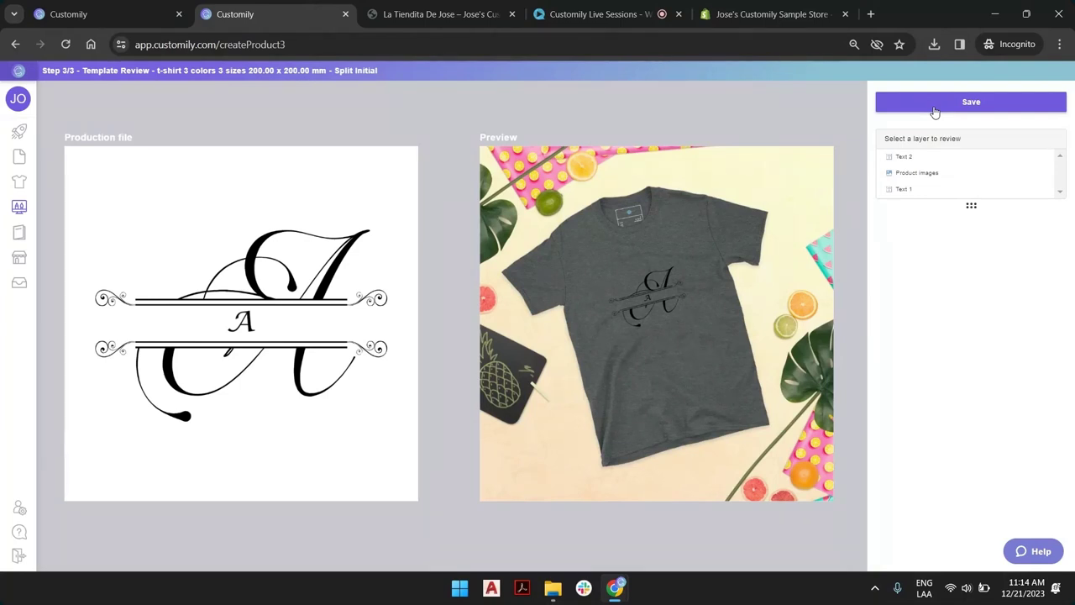
{"action": "left_click", "coordinate": [285, 282]}
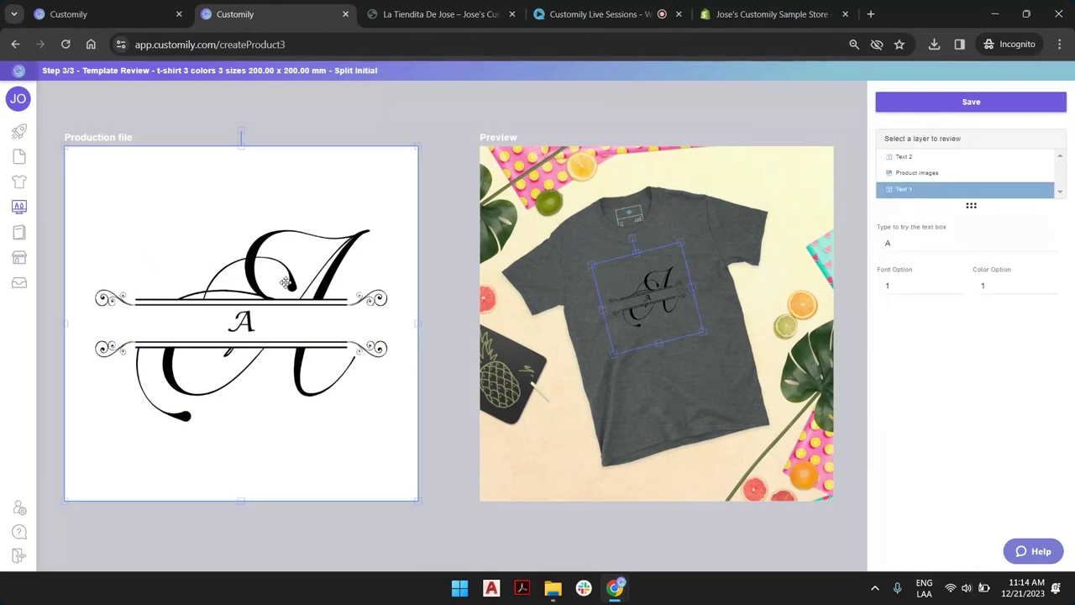
{"action": "left_click", "coordinate": [253, 317]}
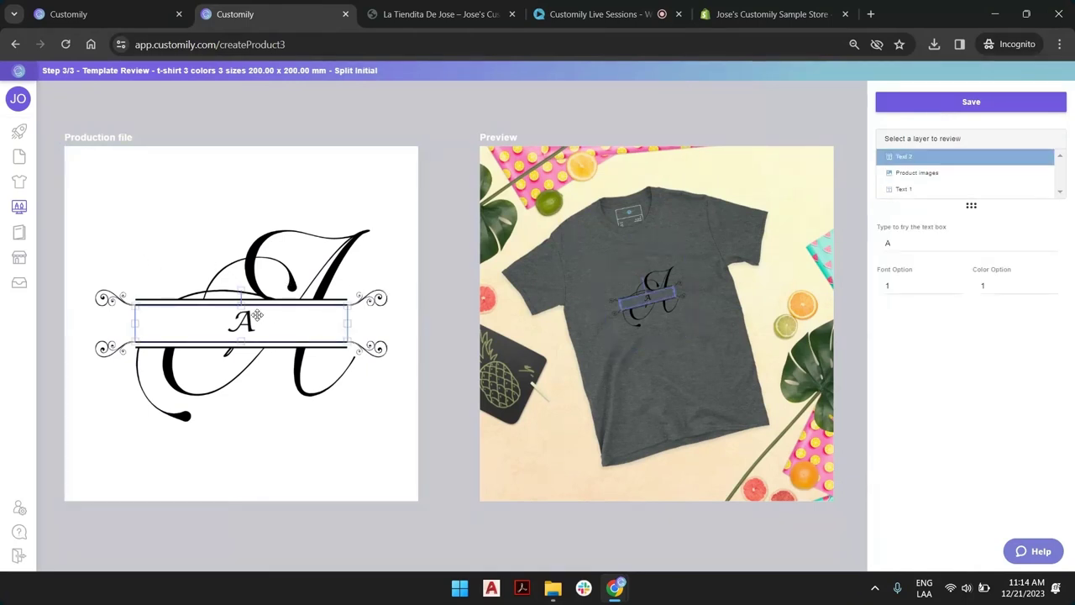
{"action": "left_click", "coordinate": [708, 141]}
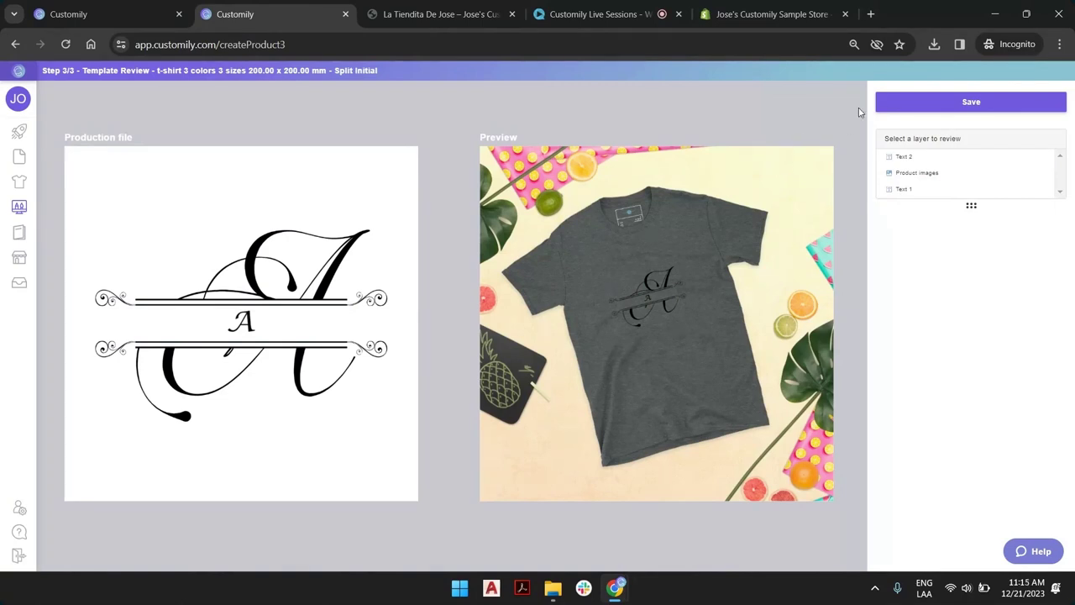
{"action": "left_click", "coordinate": [891, 107]}
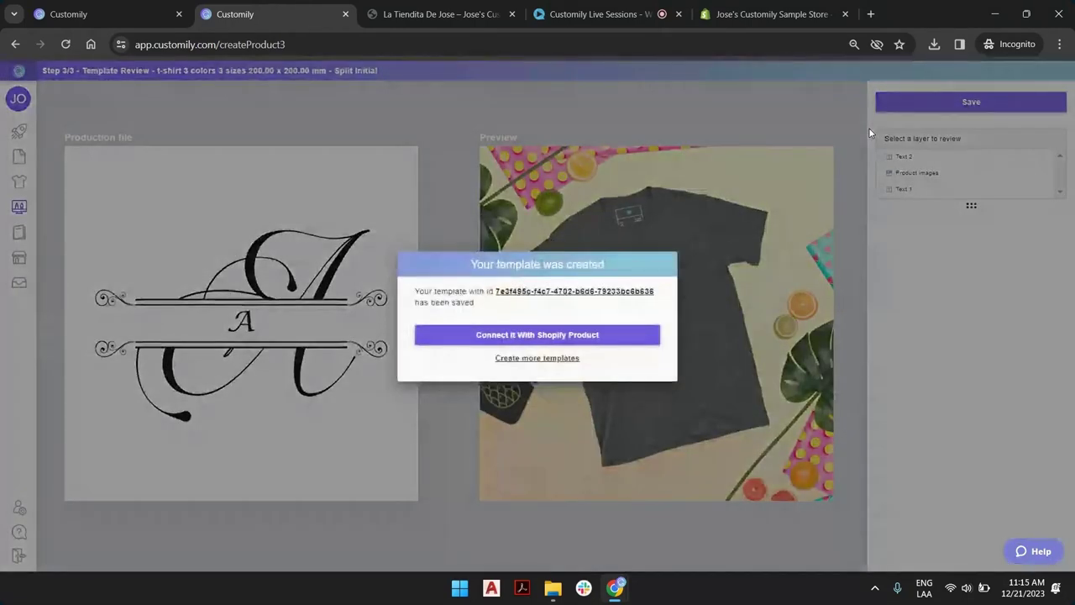
Return to the templates list and sort it with the most recently modified templates first.
{"action": "left_click", "coordinate": [559, 359]}
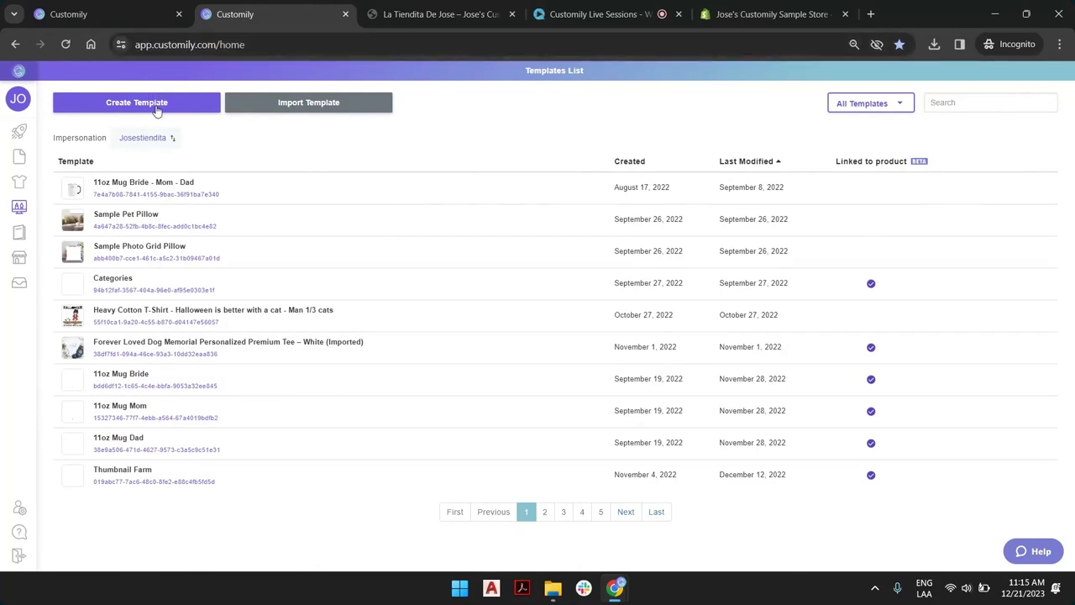
{"action": "left_click", "coordinate": [766, 162]}
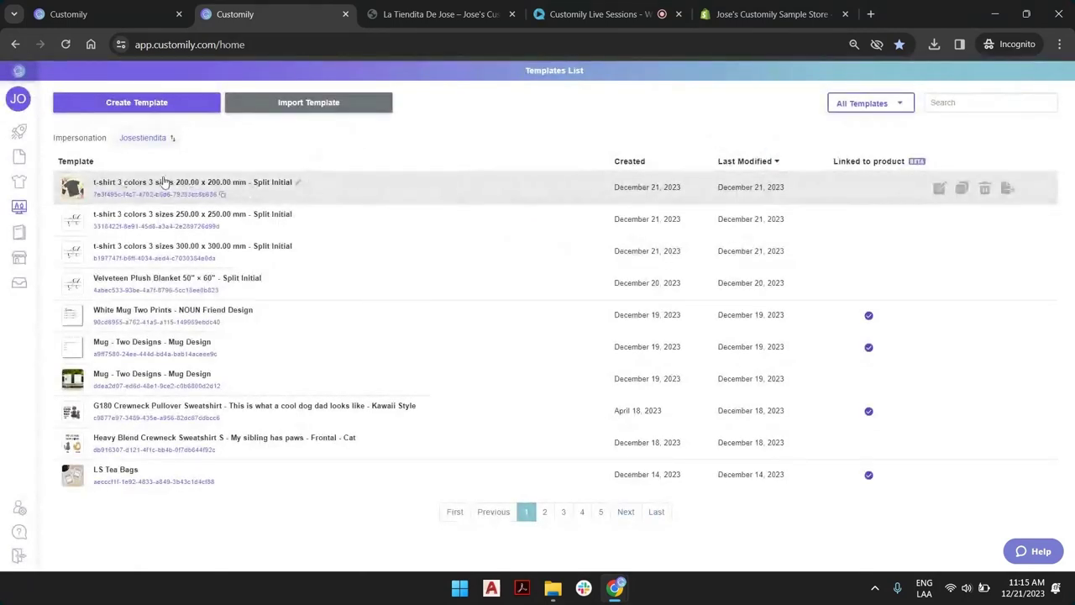
Open the store's product linking list and filter it to products not linked to Customily.
{"action": "mouse_move", "coordinate": [28, 149]}
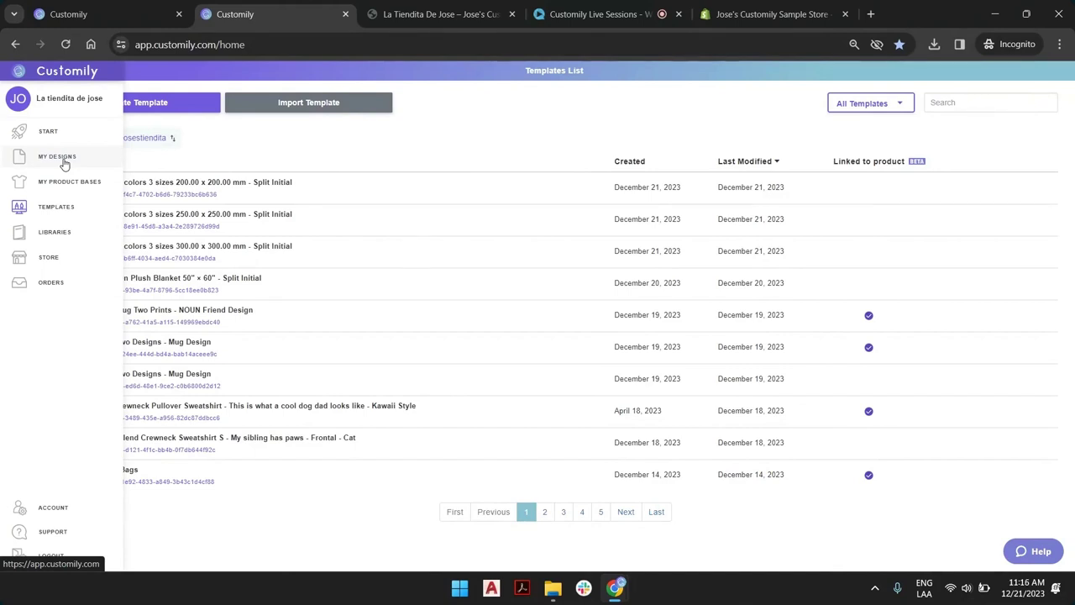
{"action": "left_click", "coordinate": [63, 261]}
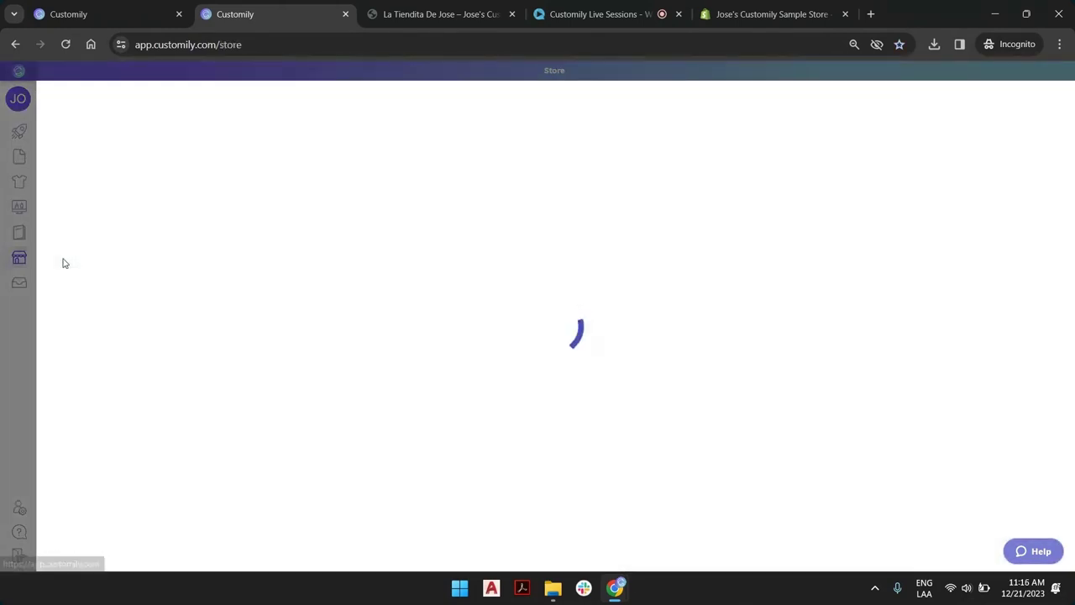
{"action": "left_click", "coordinate": [537, 375]}
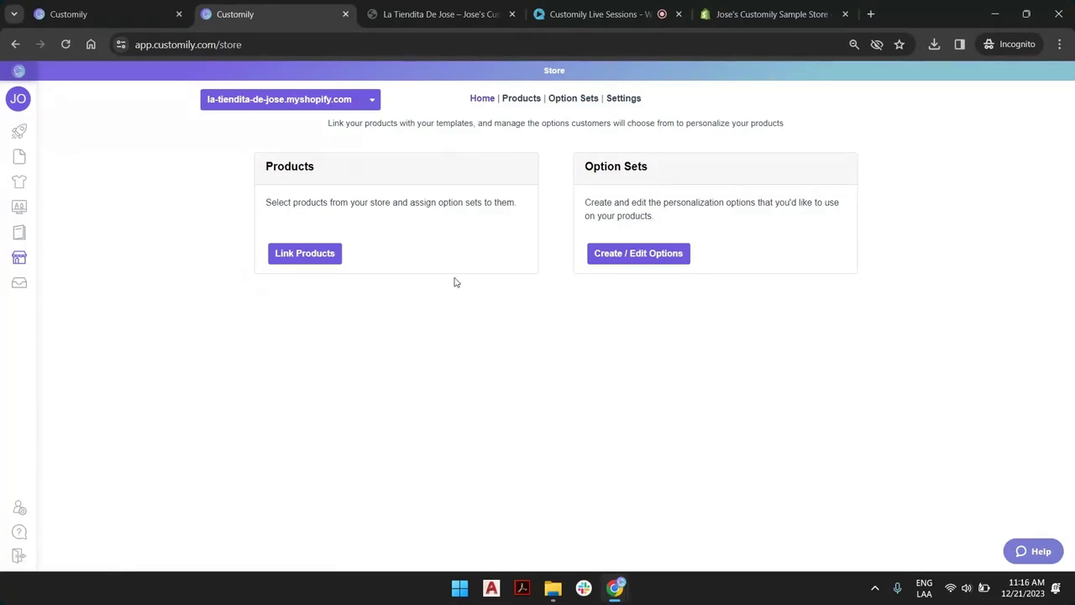
{"action": "left_click", "coordinate": [331, 257]}
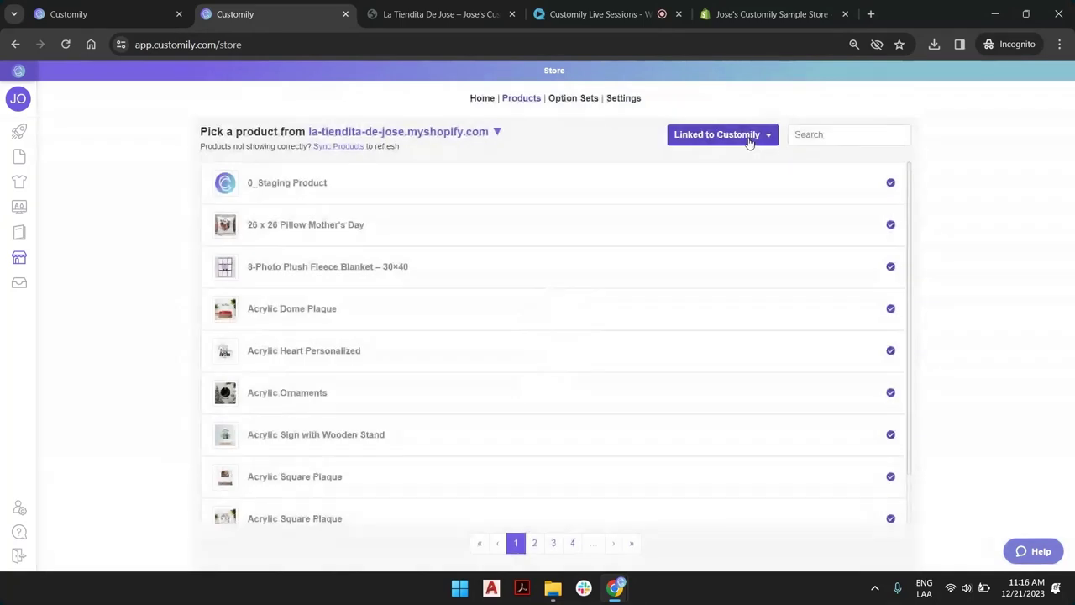
{"action": "left_click", "coordinate": [750, 141]}
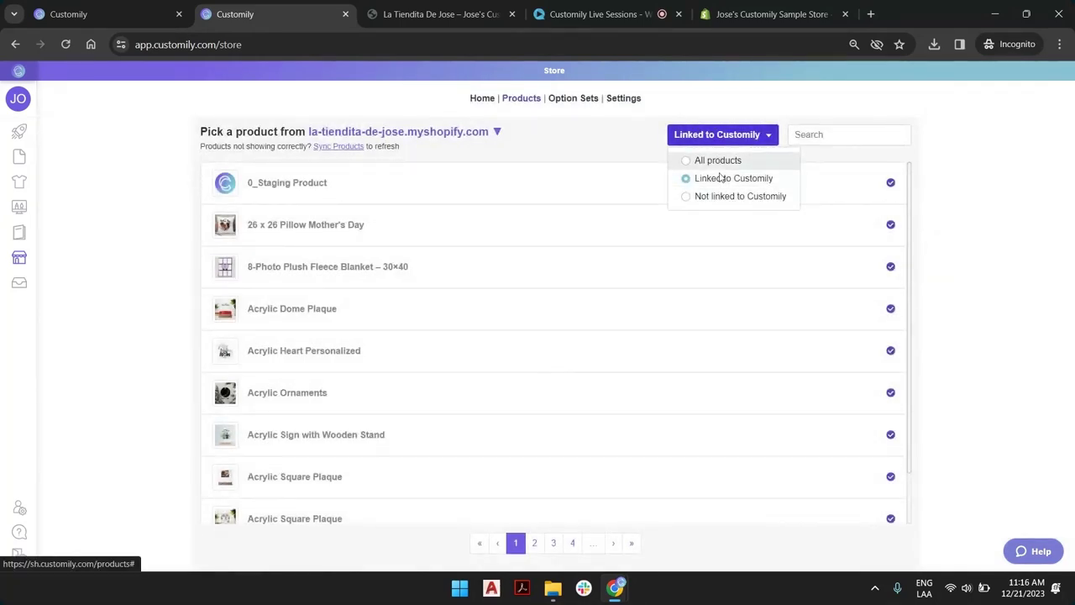
{"action": "left_click", "coordinate": [713, 198]}
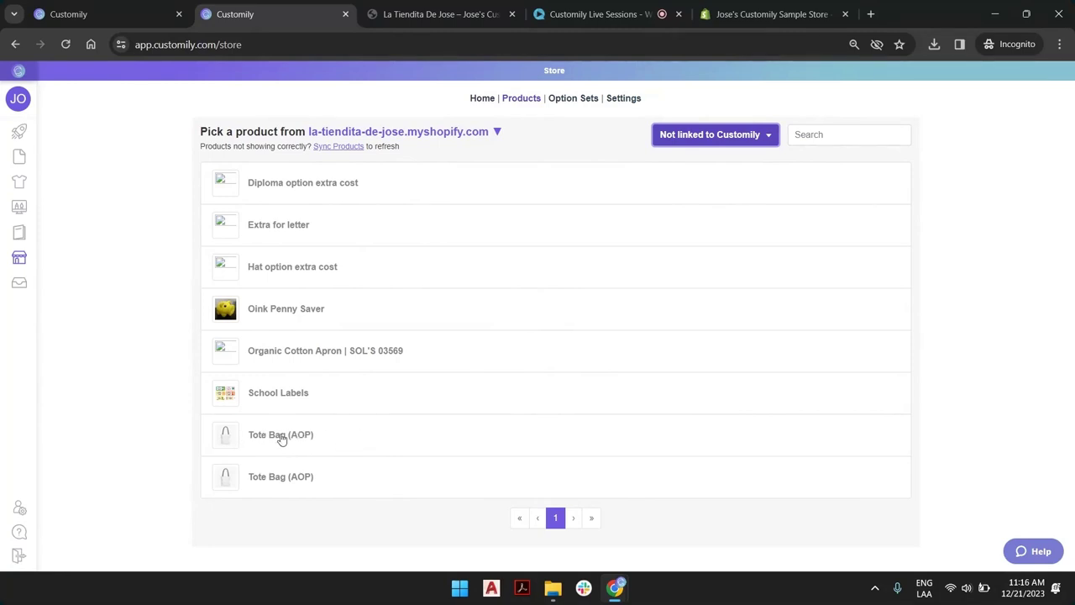
Open the first Tote Bag (AOP) product and view the templates available for linking without choosing one.
{"action": "left_click", "coordinate": [374, 441]}
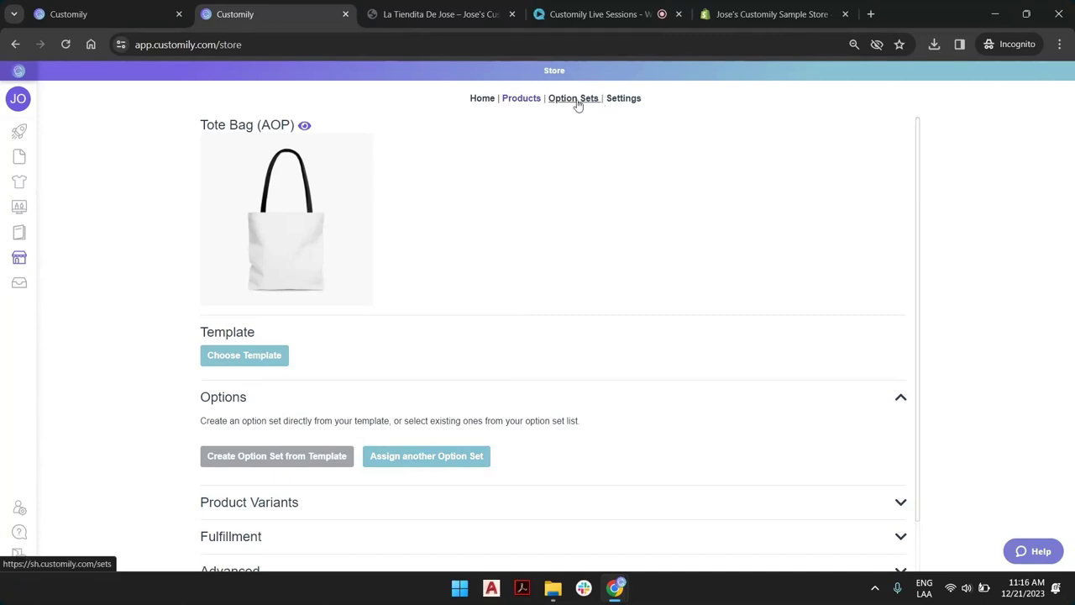
{"action": "left_click", "coordinate": [254, 357]}
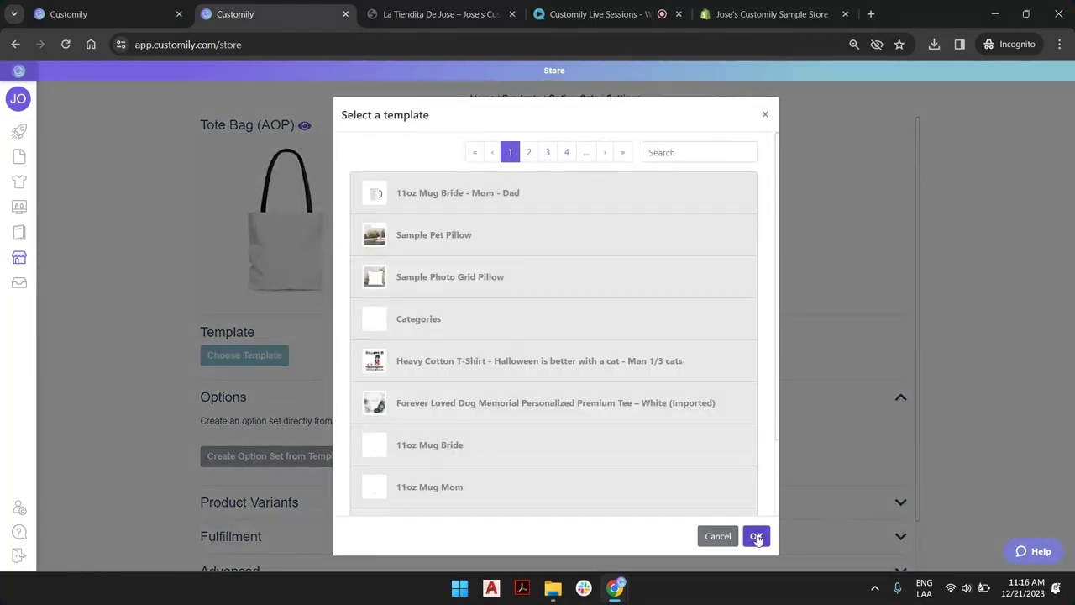
{"action": "left_click", "coordinate": [729, 543]}
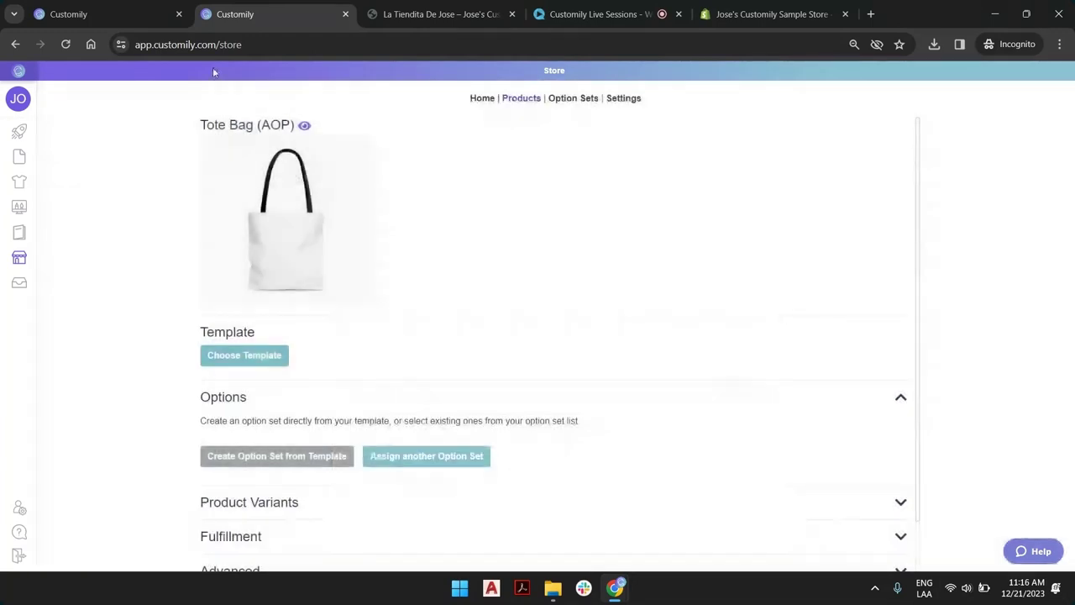
Open the templates list and sort it by last modified date with the newest templates first.
{"action": "left_click", "coordinate": [150, 23]}
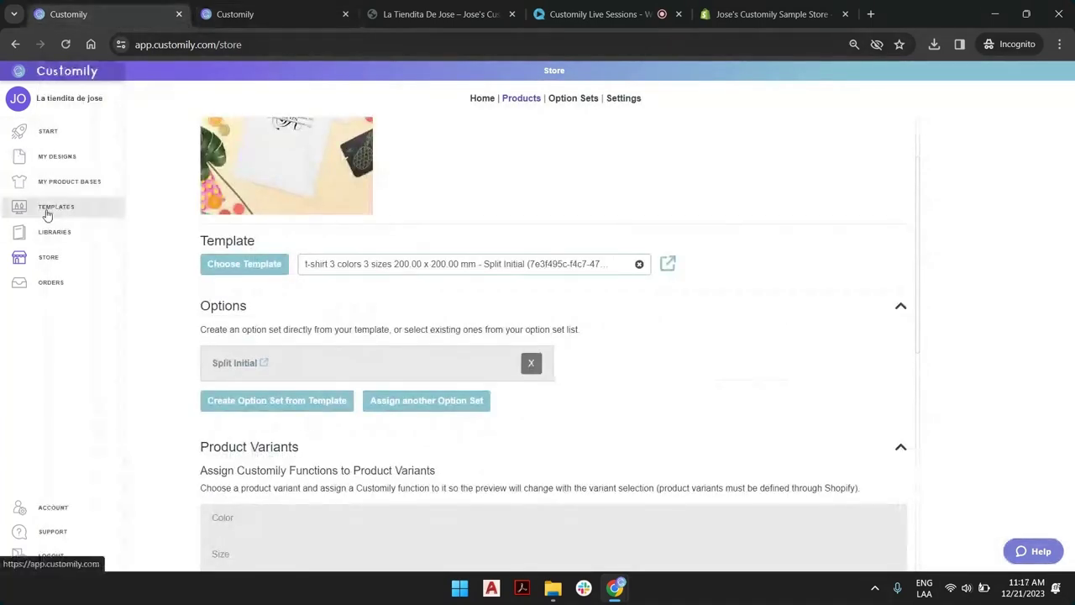
{"action": "left_click", "coordinate": [46, 206]}
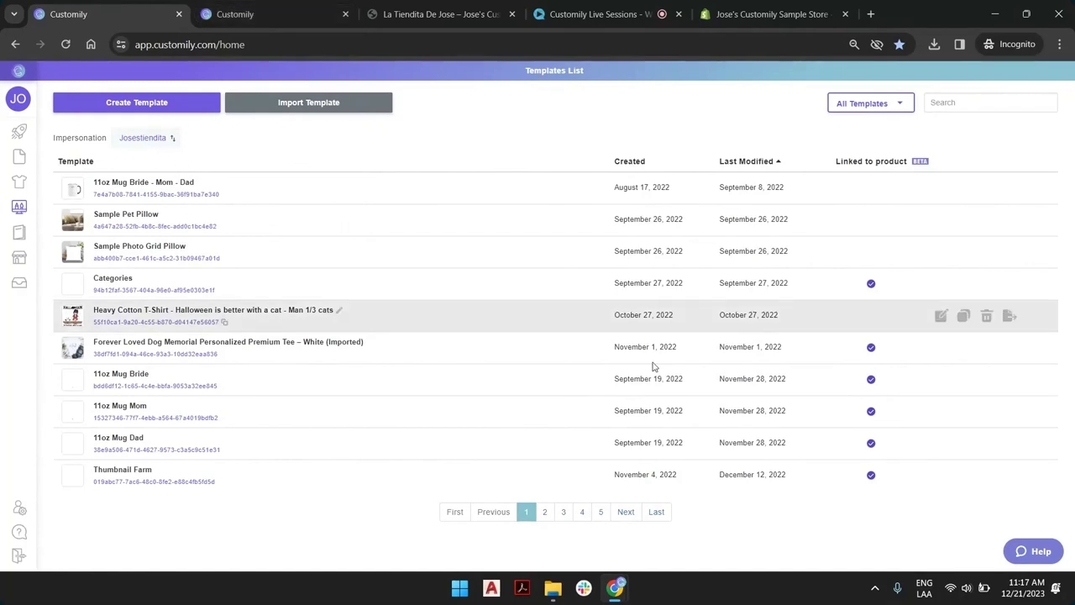
{"action": "left_click", "coordinate": [744, 160]}
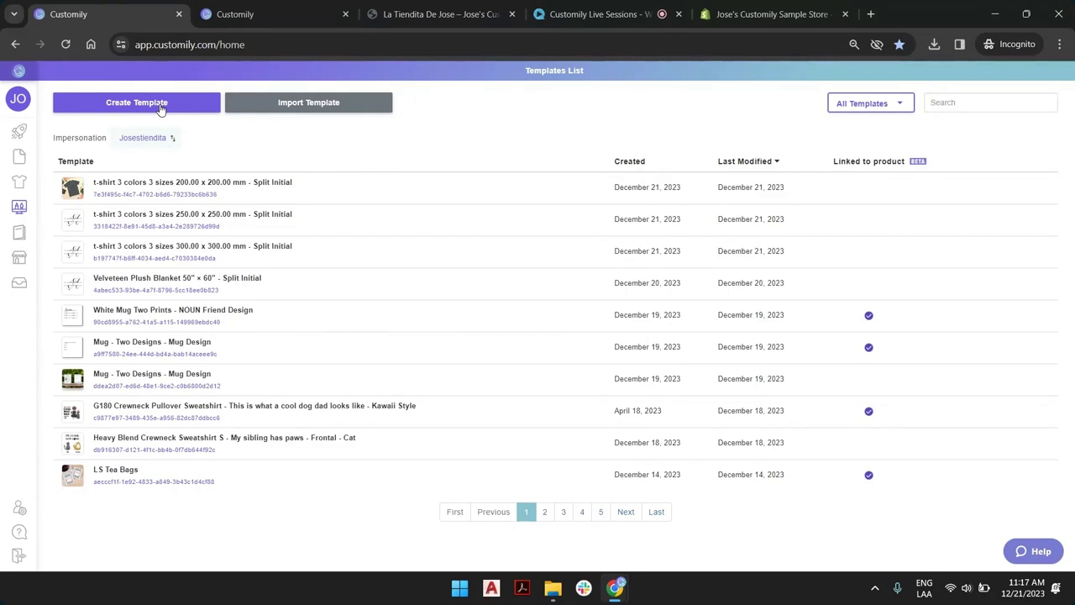
Search the templates for "tote" and link the Tote Bag (AOP) product to the Tote Bag (AOP) - Flags AOP template.
{"action": "left_click", "coordinate": [263, 7]}
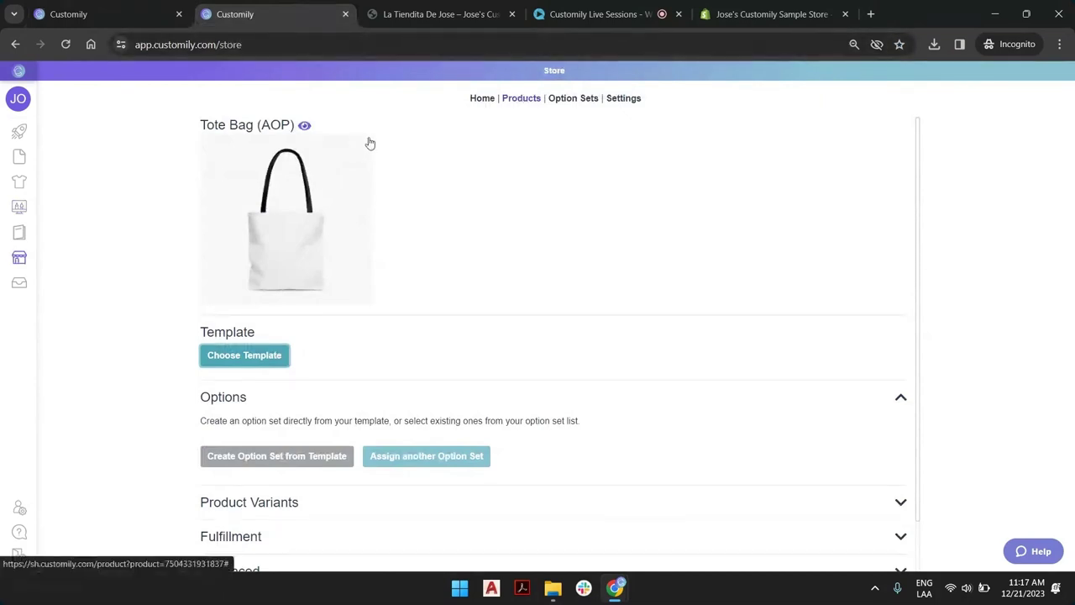
{"action": "left_click", "coordinate": [245, 355]}
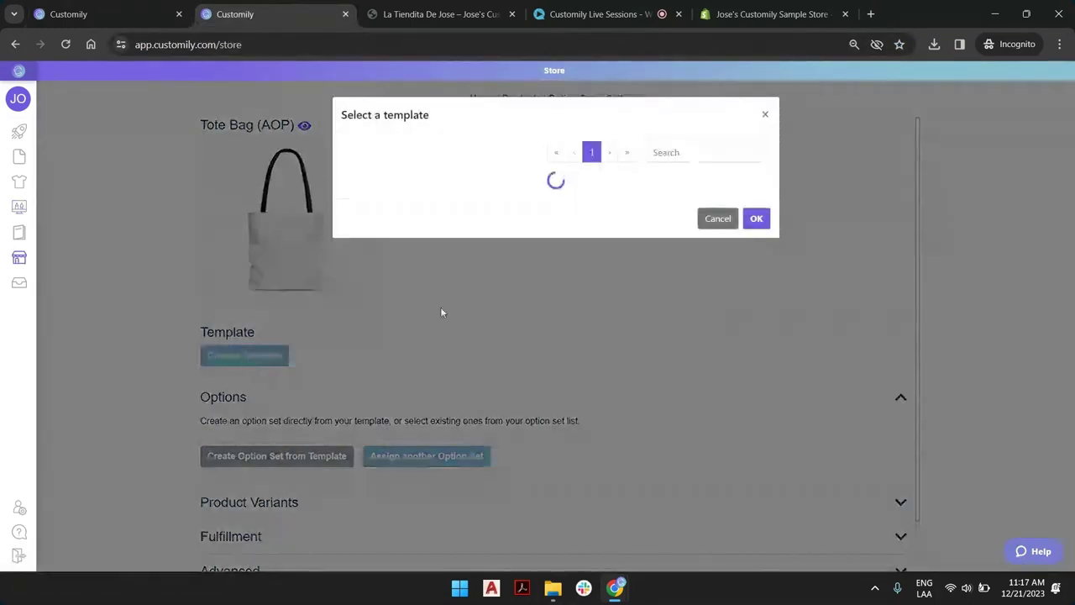
{"action": "left_click", "coordinate": [690, 153]}
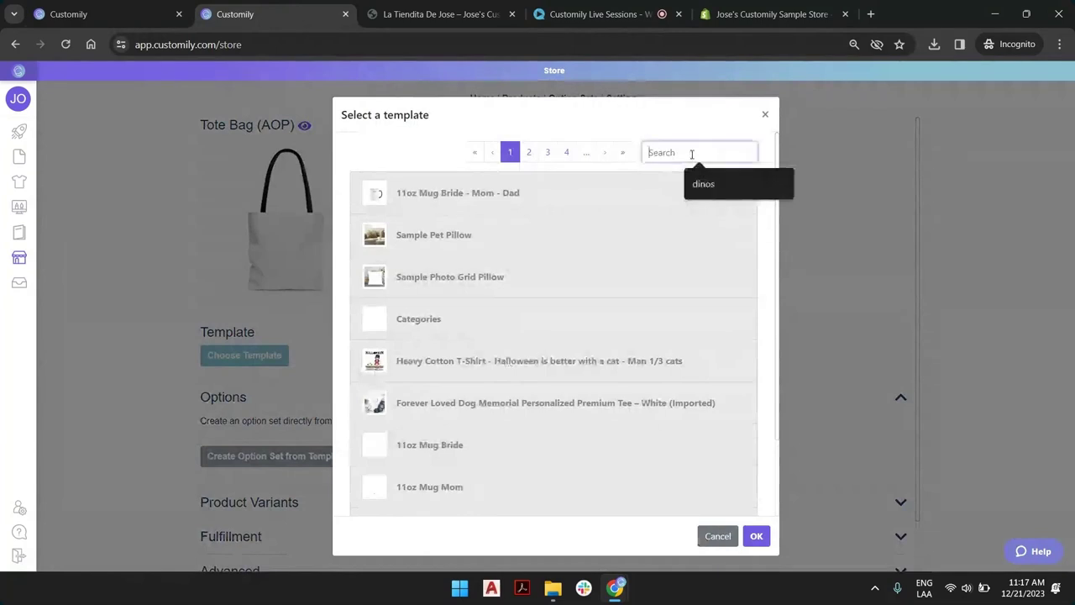
{"action": "type", "text": "tote"}
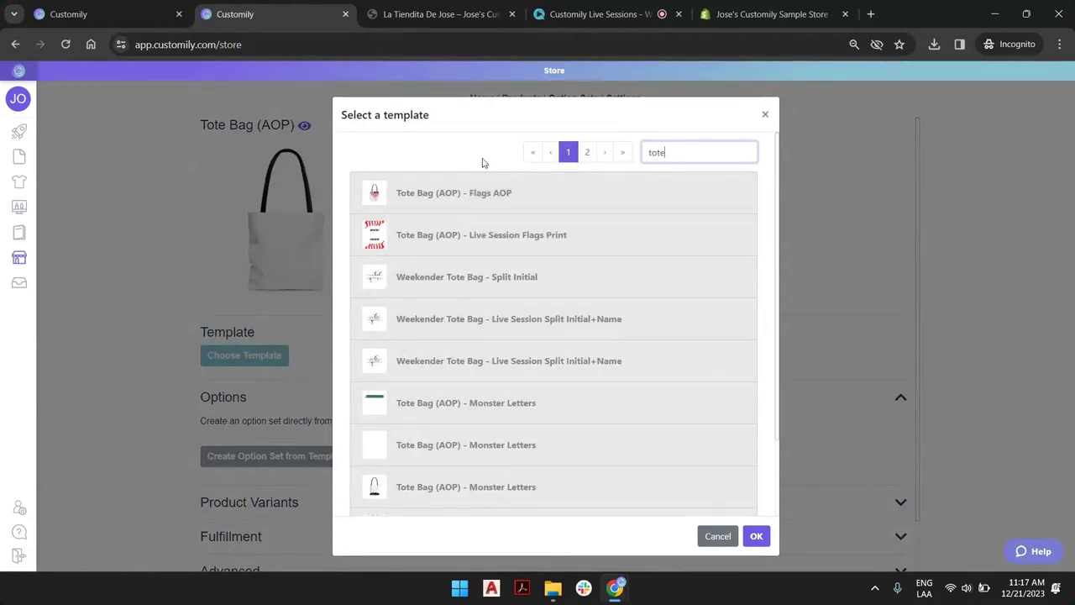
{"action": "left_click", "coordinate": [514, 201]}
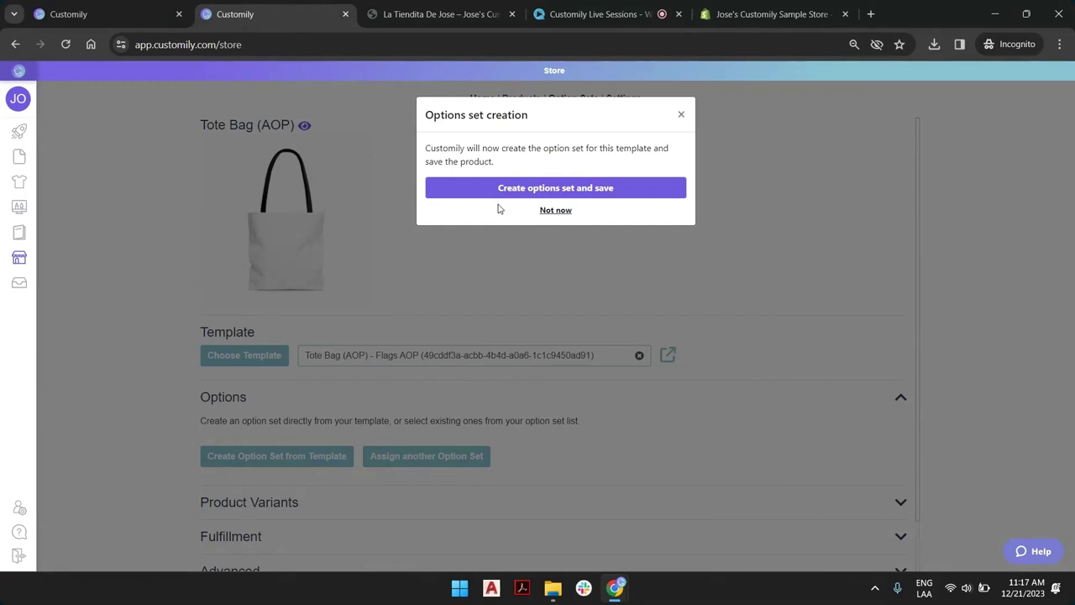
Create the option set for the linked Flags AOP template and save the Tote Bag product.
{"action": "left_click", "coordinate": [543, 189]}
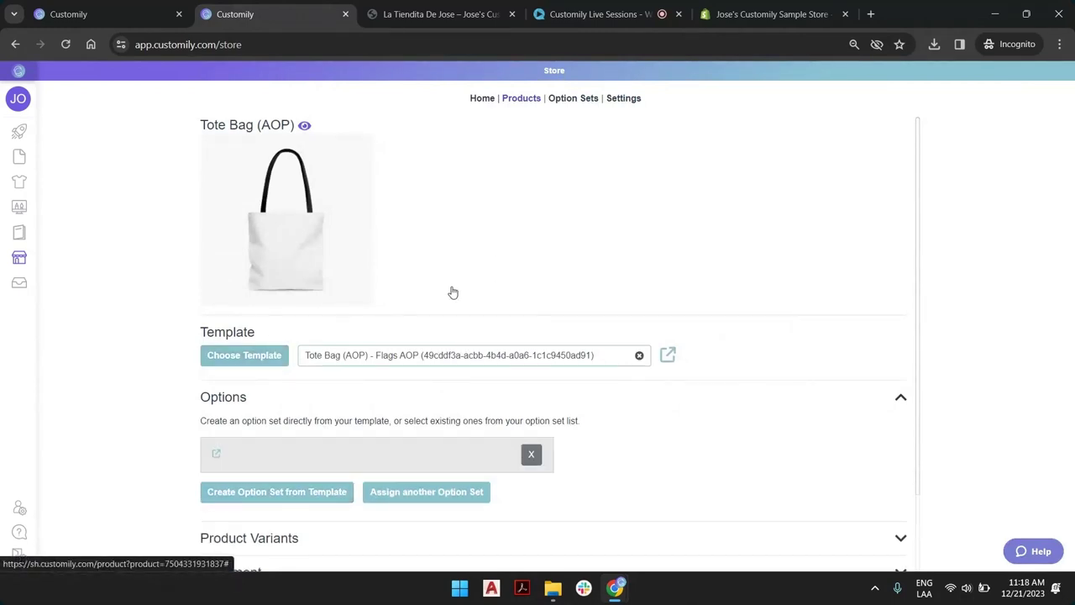
{"action": "scroll", "coordinate": [451, 291], "scroll_direction": "down", "scroll_amount": 1}
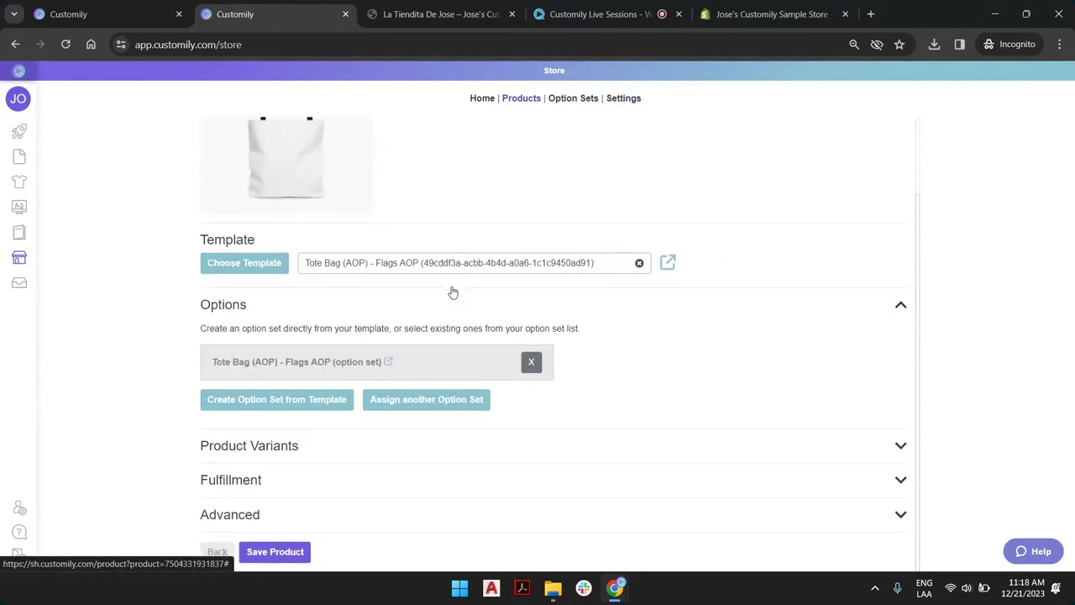
{"action": "left_click", "coordinate": [293, 553]}
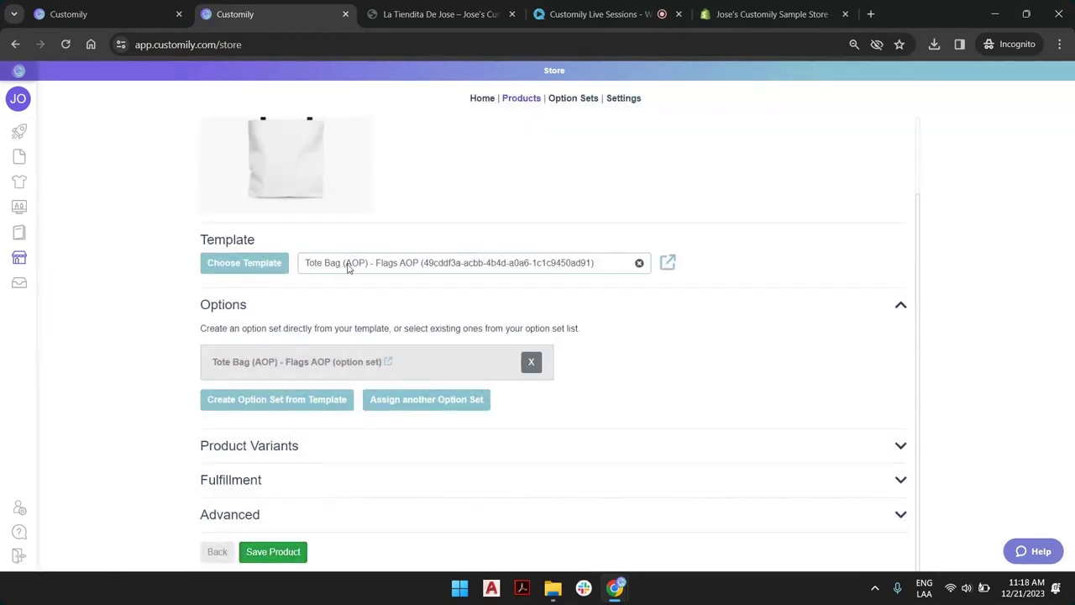
View the Tote Bag (AOP) product in the store and try different flag images in both image selections.
{"action": "scroll", "coordinate": [348, 269], "scroll_direction": "up", "scroll_amount": 1}
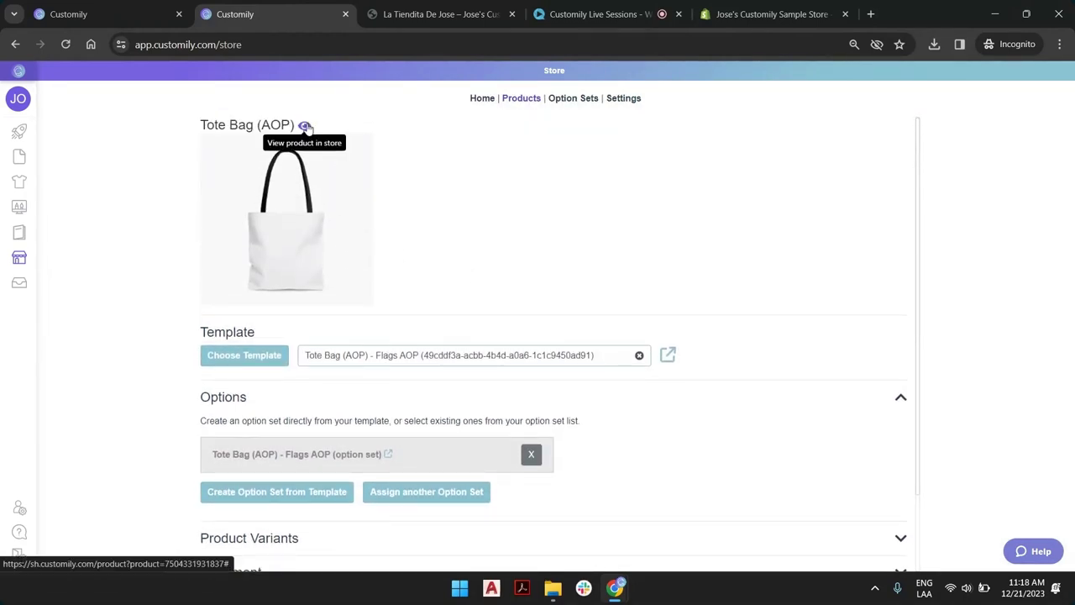
{"action": "left_click", "coordinate": [305, 126]}
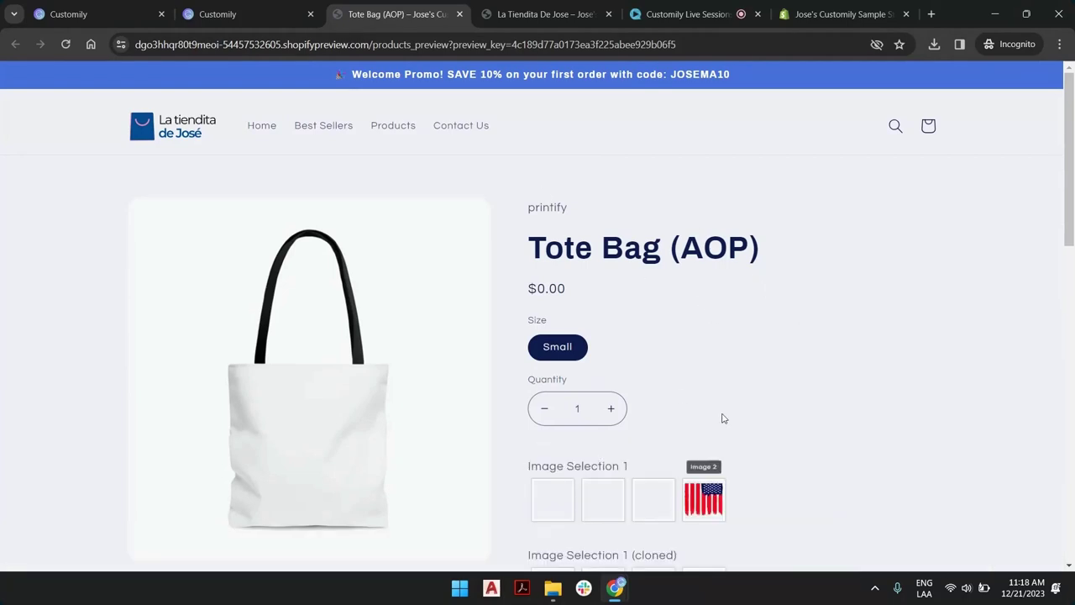
{"action": "scroll", "coordinate": [727, 336], "scroll_direction": "down", "scroll_amount": 2}
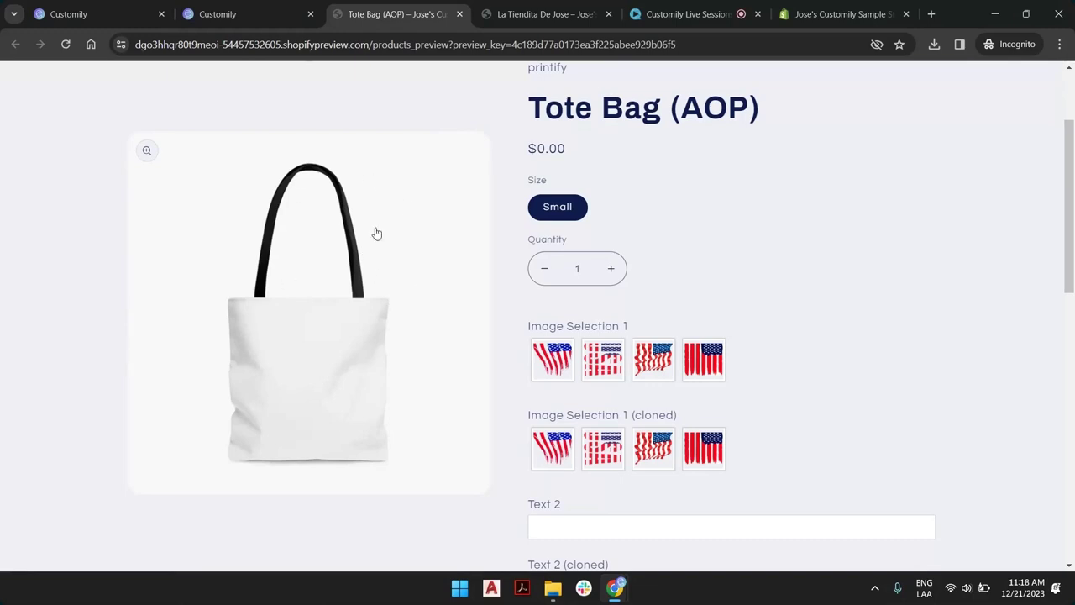
{"action": "left_click", "coordinate": [553, 360]}
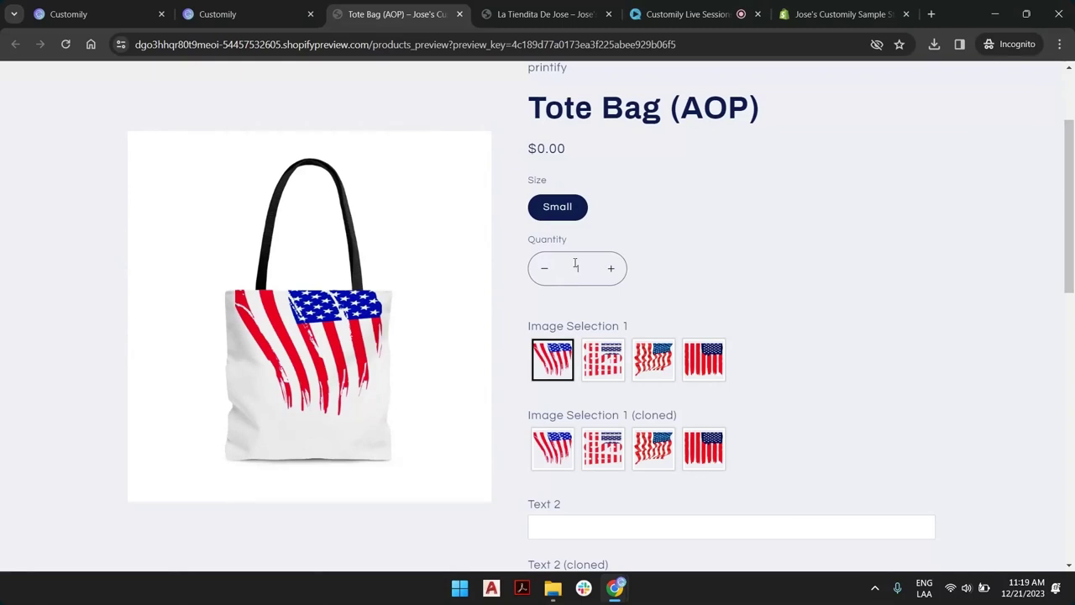
{"action": "left_click", "coordinate": [652, 361]}
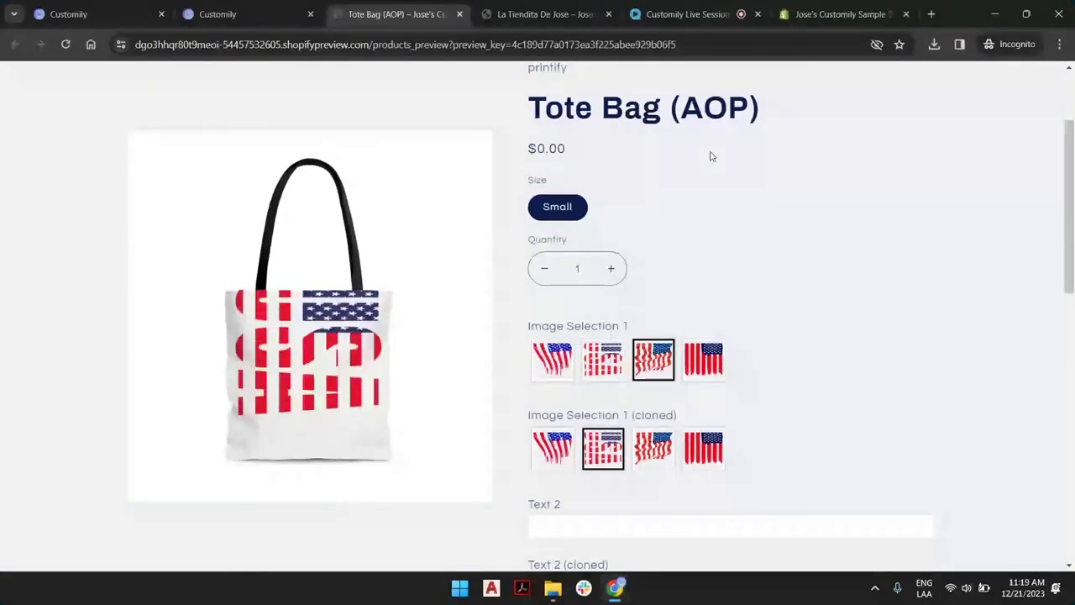
Unlink the Flags AOP template and option set from the Tote Bag (AOP), save the product and reload its store page.
{"action": "key", "text": "ctrl+shift+Tab"}
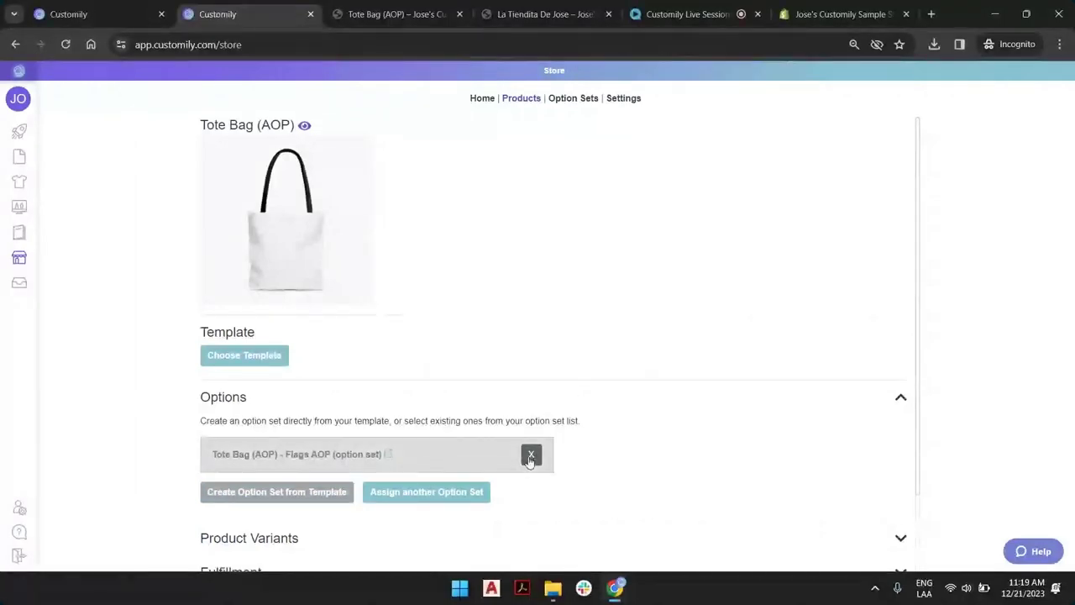
{"action": "left_click", "coordinate": [531, 455]}
{"action": "scroll", "coordinate": [403, 415], "scroll_direction": "down", "scroll_amount": 1}
{"action": "left_click", "coordinate": [275, 552]}
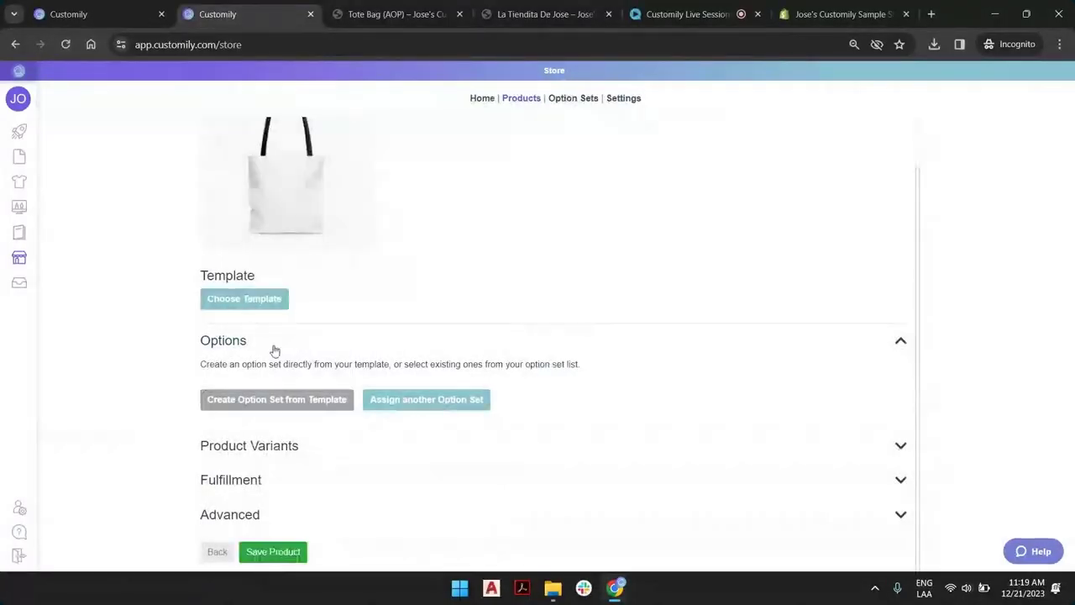
{"action": "left_click", "coordinate": [336, 16]}
{"action": "key", "text": "F5"}
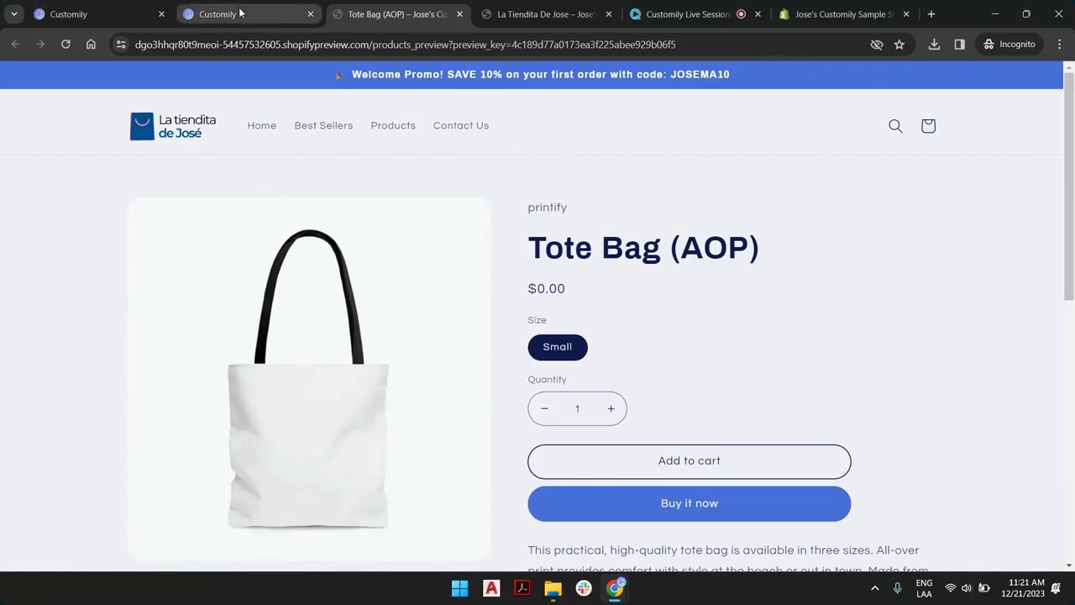
Start creating a new product using the CustomCat catalog.
{"action": "left_click", "coordinate": [48, 8]}
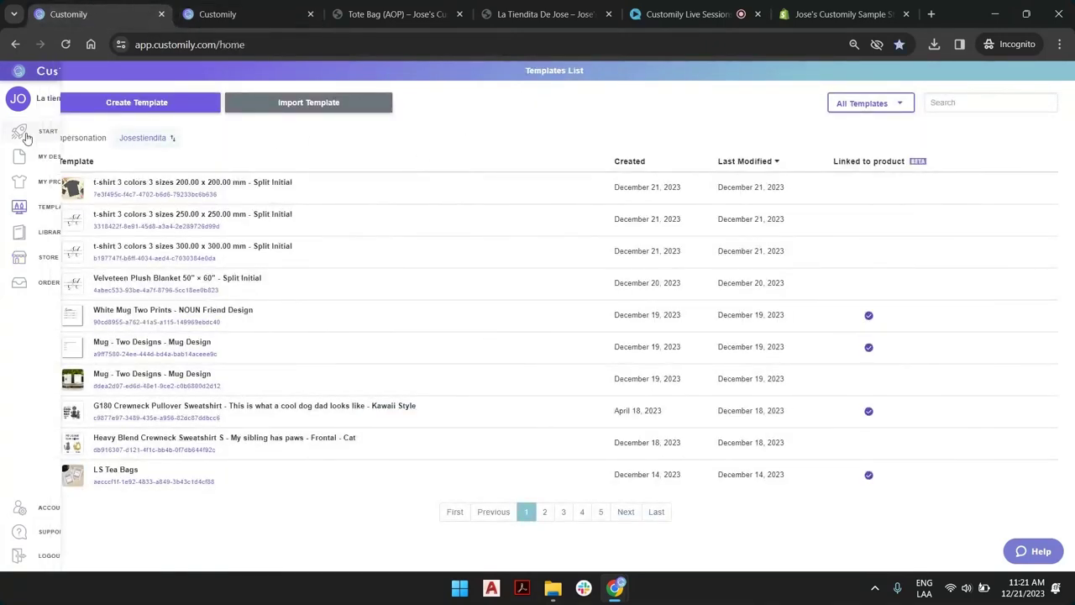
{"action": "left_click", "coordinate": [26, 137]}
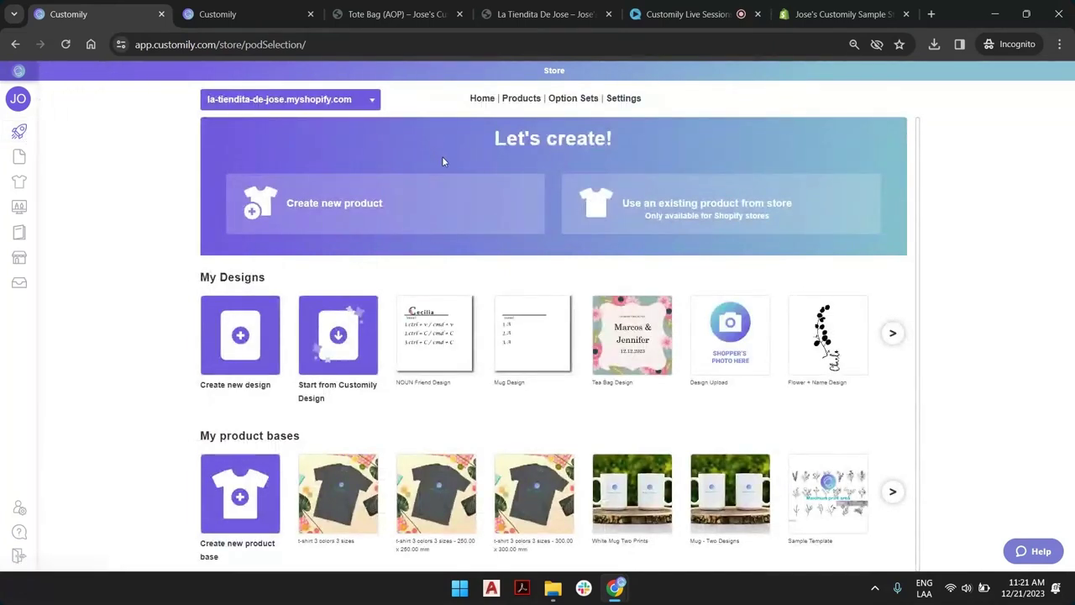
{"action": "left_click", "coordinate": [453, 202]}
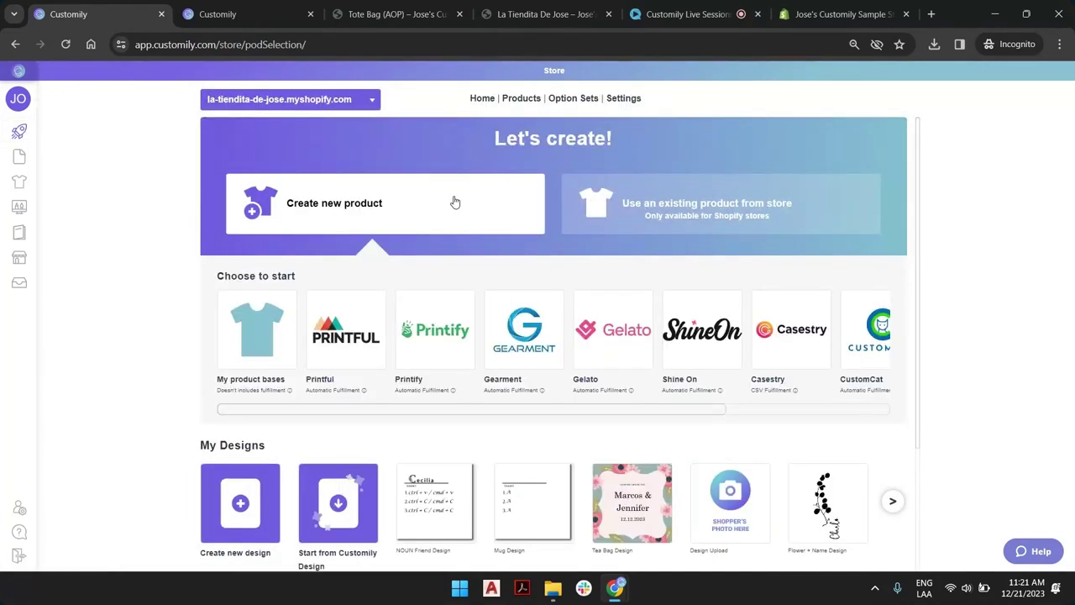
{"action": "left_click", "coordinate": [850, 329]}
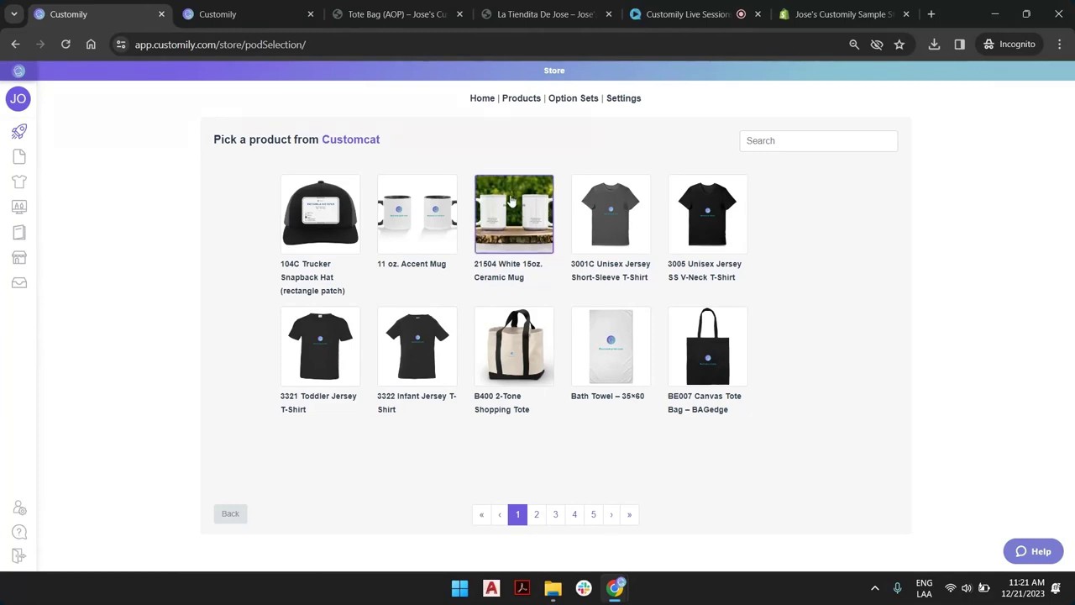
Search the CustomCat products for "mug" and choose the 21504 White 15oz. Ceramic Mug with color White and print area Front.
{"action": "left_click", "coordinate": [808, 141]}
{"action": "type", "text": "m"}
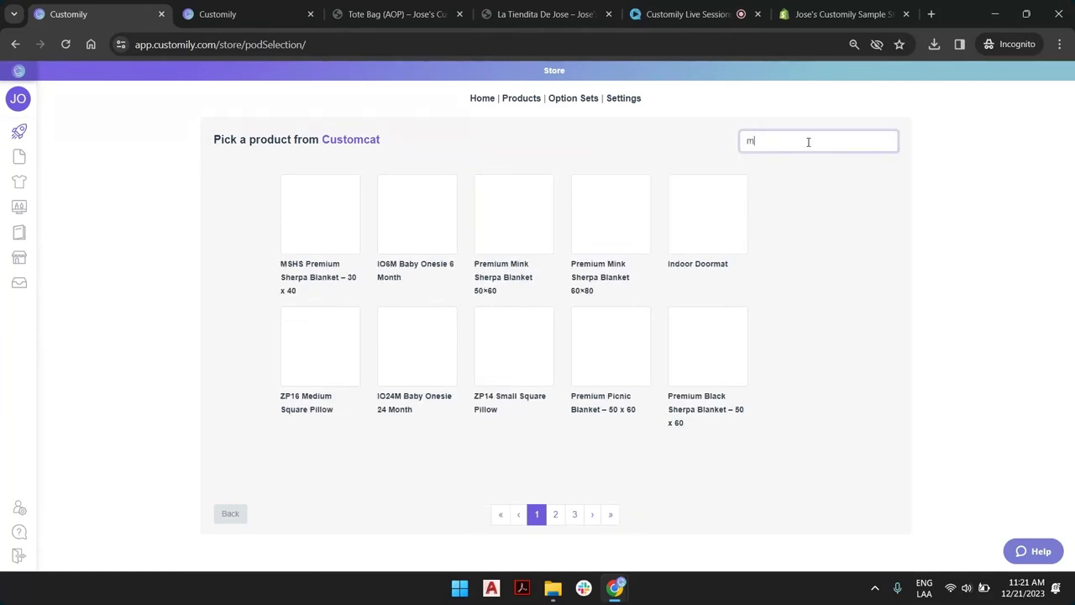
{"action": "type", "text": "ug"}
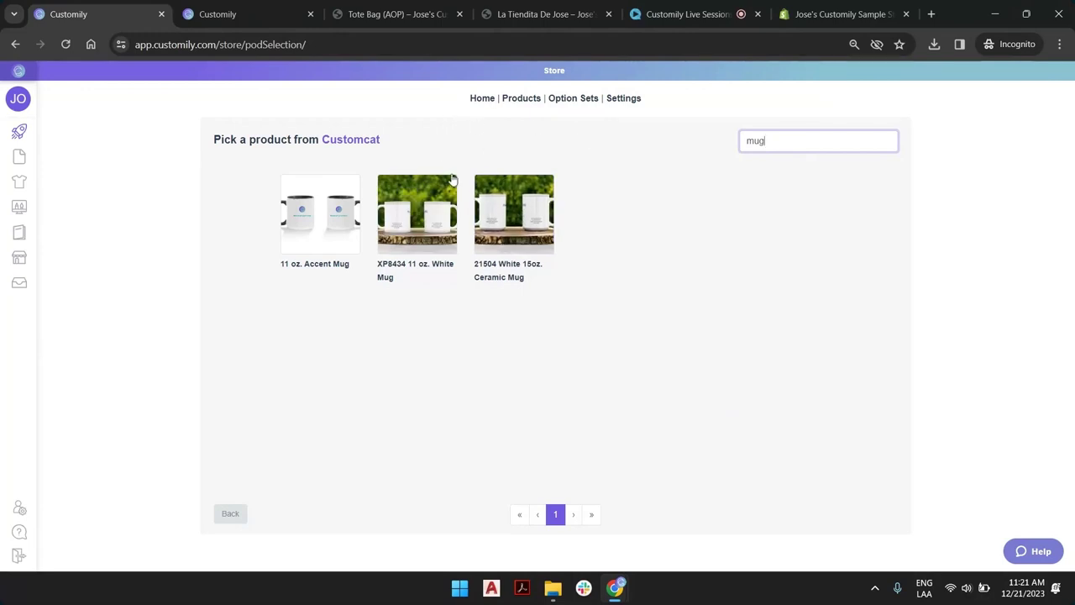
{"action": "left_click", "coordinate": [401, 208]}
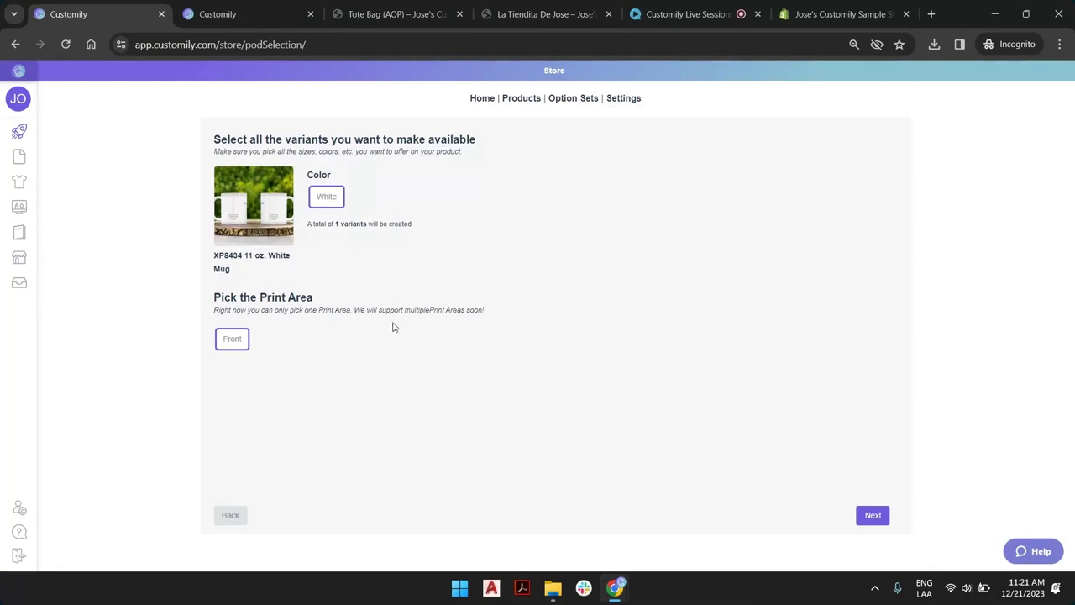
{"action": "left_click", "coordinate": [231, 518]}
{"action": "left_click", "coordinate": [525, 210]}
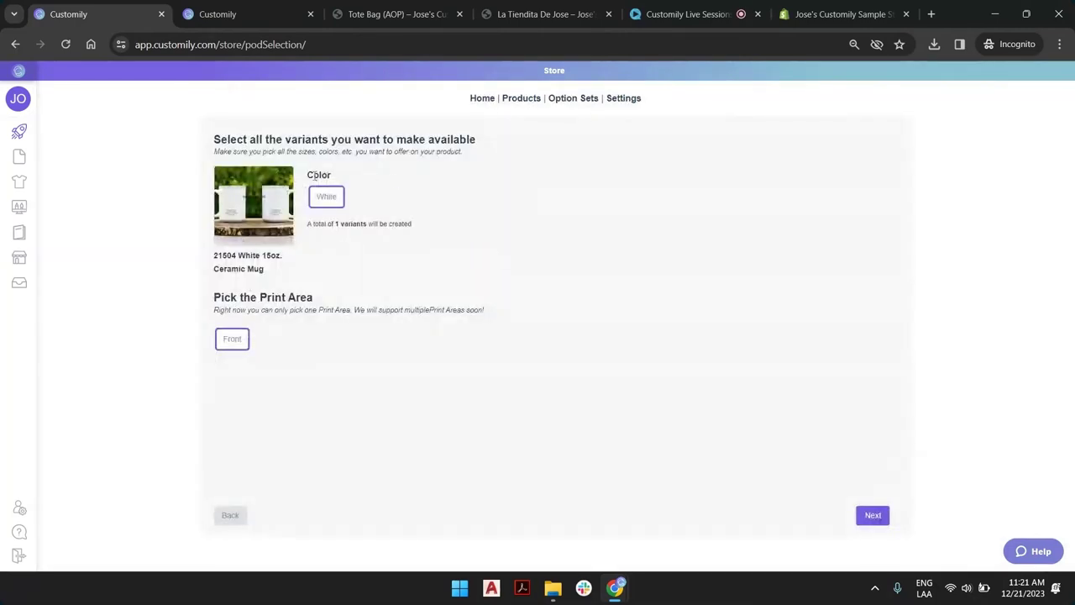
{"action": "left_click", "coordinate": [865, 517]}
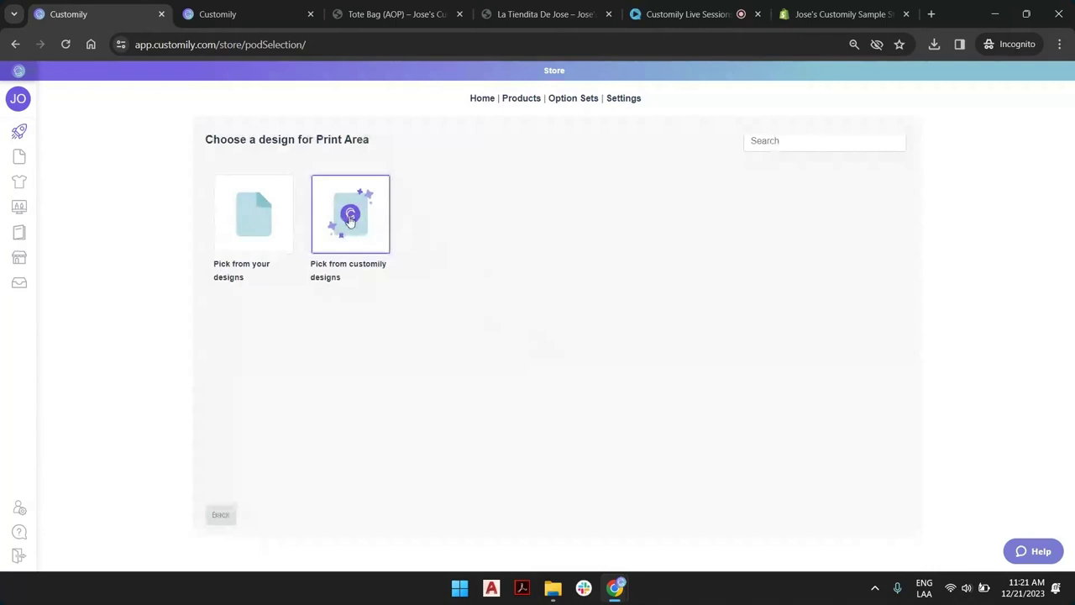
{"action": "left_click", "coordinate": [350, 216]}
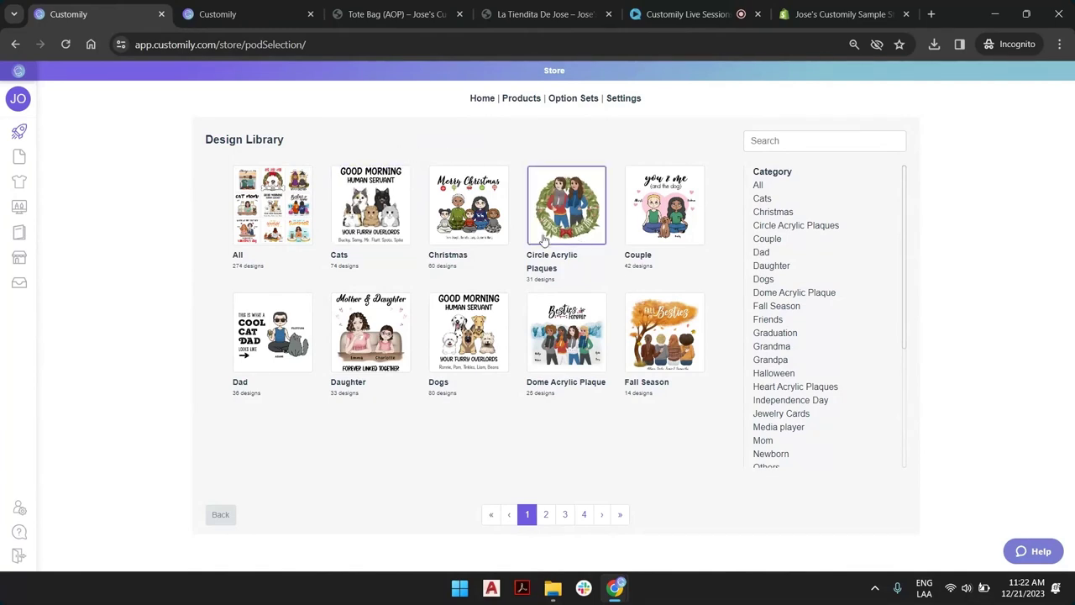
{"action": "left_click", "coordinate": [399, 197]}
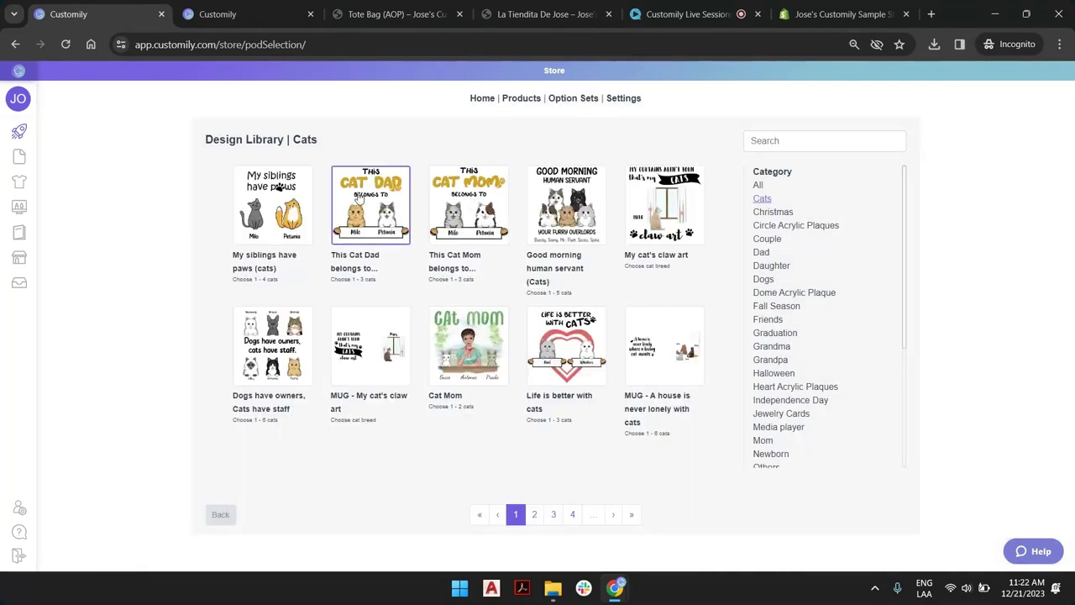
{"action": "left_click", "coordinate": [222, 513]}
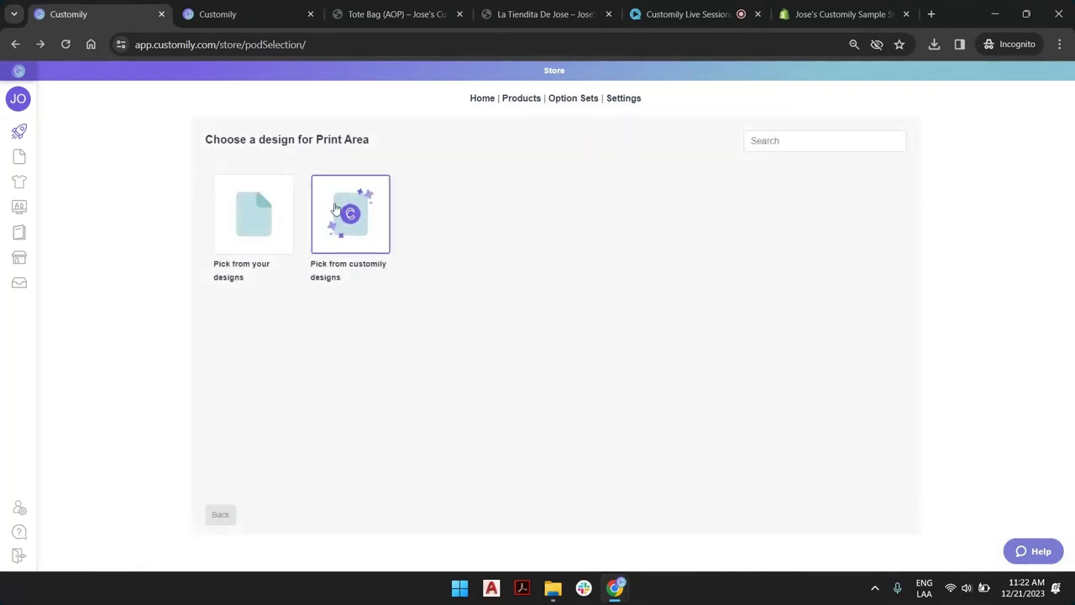
Choose "This is what a cool pet mom looks like" from Customily's Christmas designs for the mug and save the product as a draft.
{"action": "left_click", "coordinate": [350, 214]}
{"action": "left_click", "coordinate": [473, 217]}
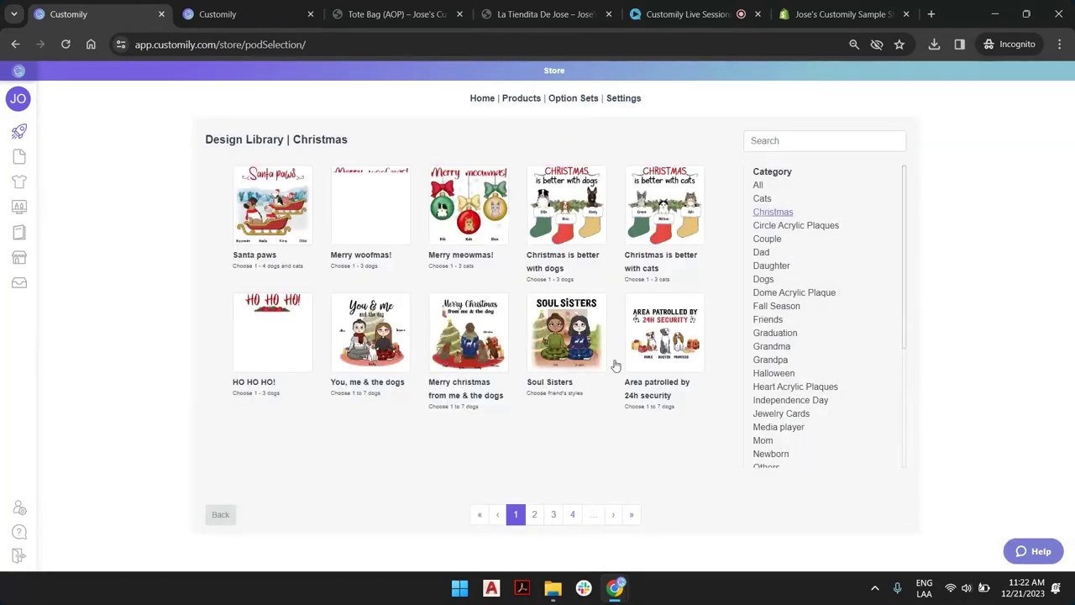
{"action": "left_click", "coordinate": [632, 515]}
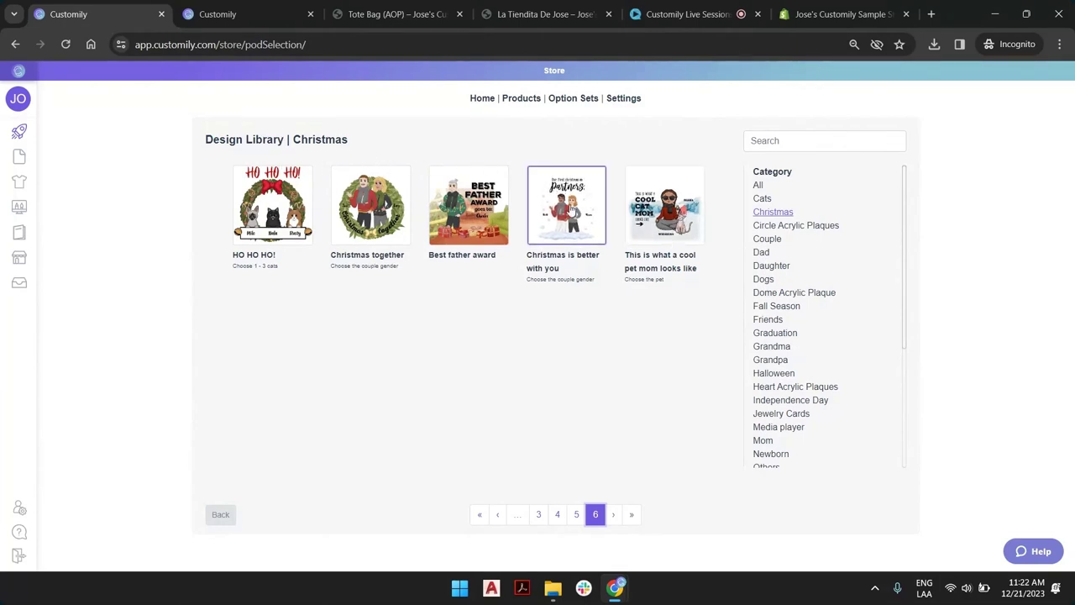
{"action": "left_click", "coordinate": [654, 209]}
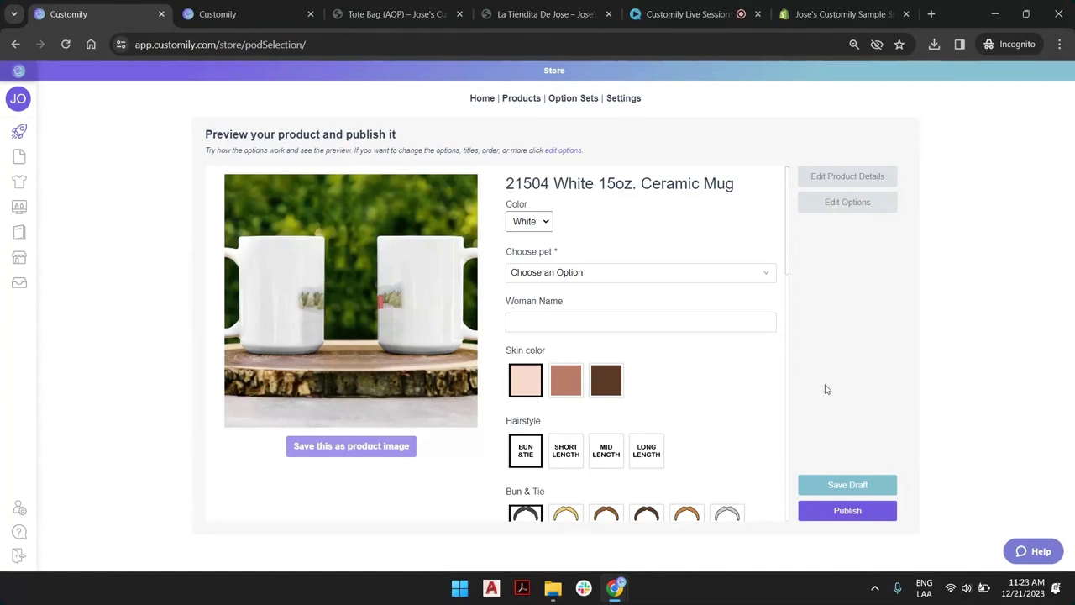
{"action": "left_click", "coordinate": [871, 488]}
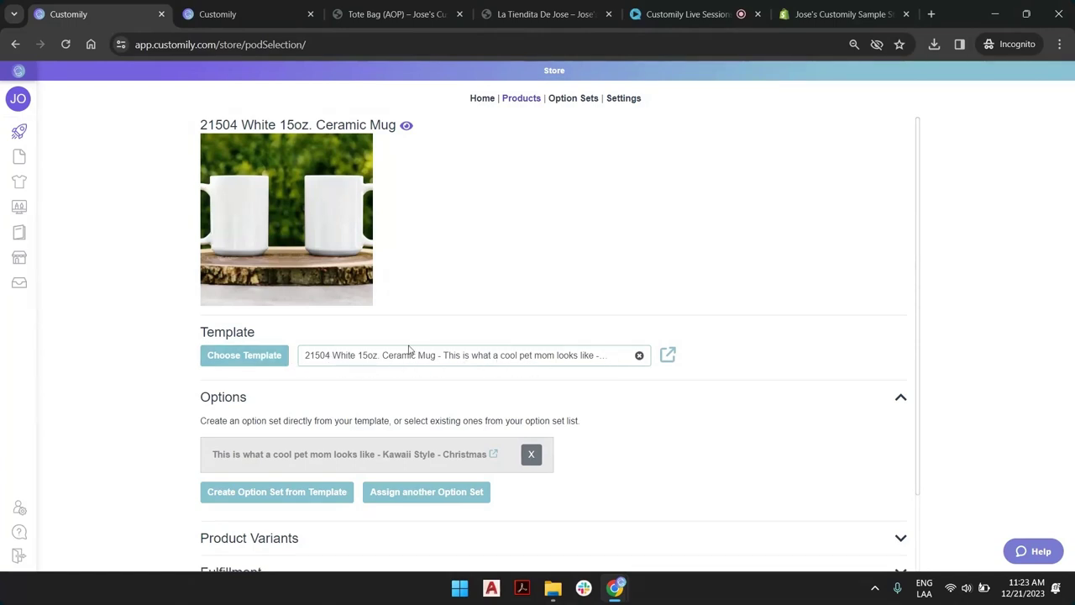
Open the mug product's linked template for editing and select its title layer.
{"action": "left_click", "coordinate": [669, 356]}
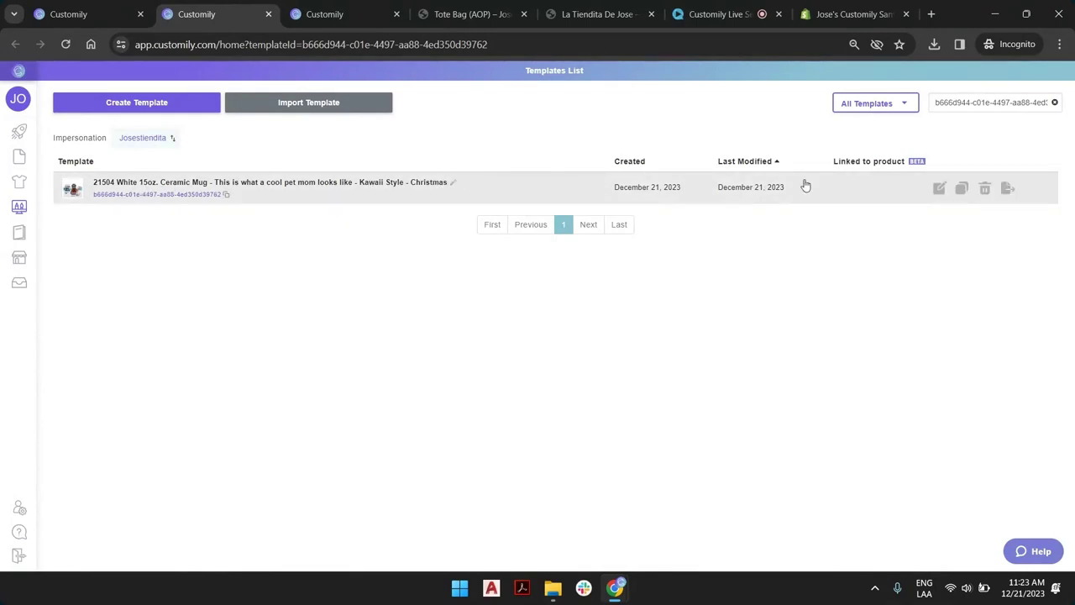
{"action": "left_click", "coordinate": [943, 193]}
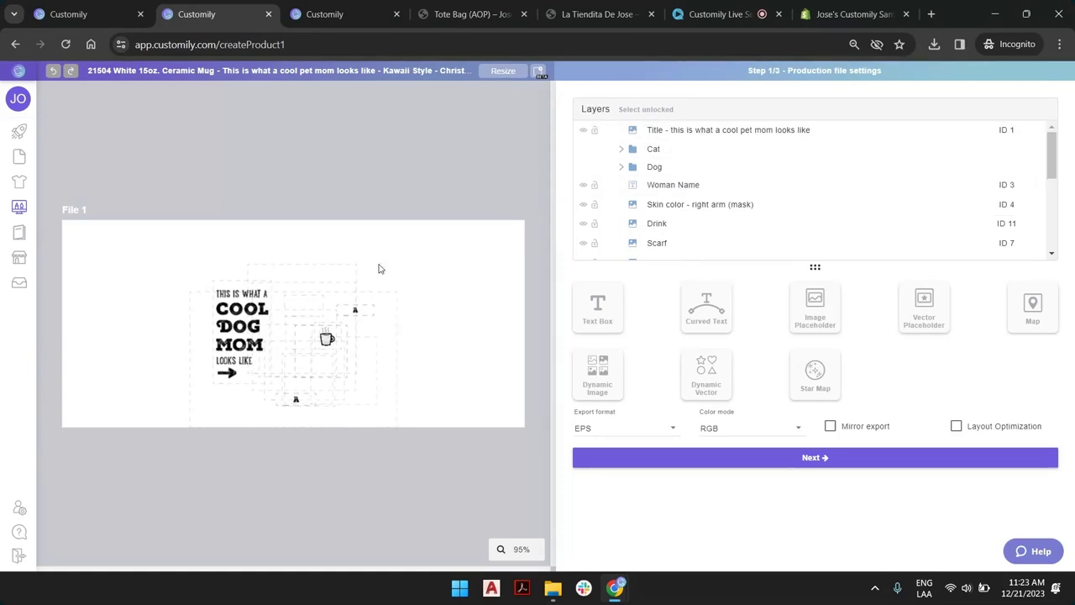
{"action": "left_click", "coordinate": [728, 139]}
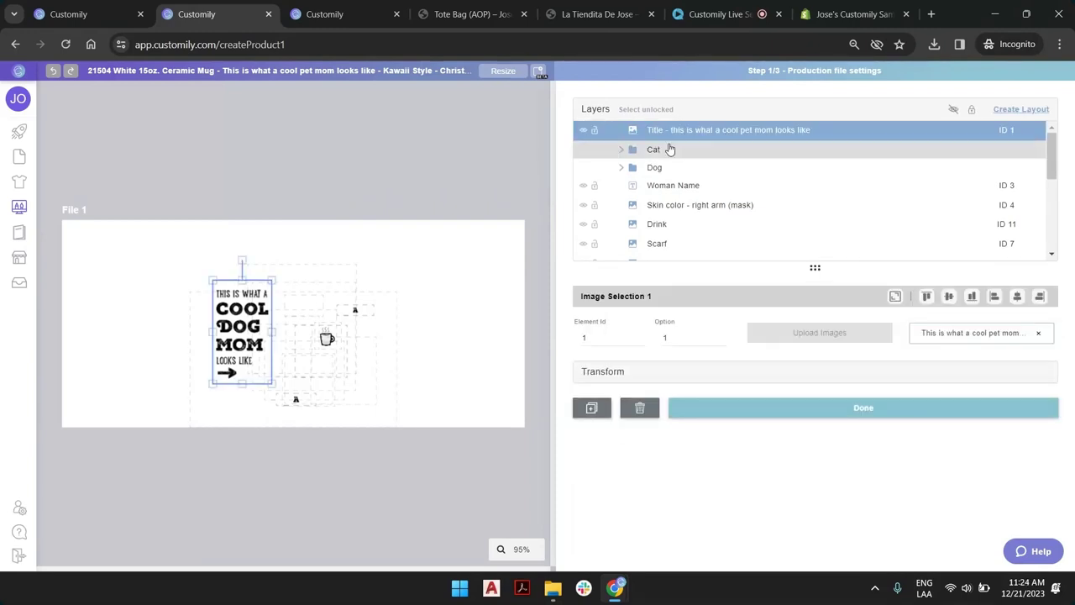
Expand the Cat layer group and set the Cat Breed image to option 36.
{"action": "left_click", "coordinate": [654, 152]}
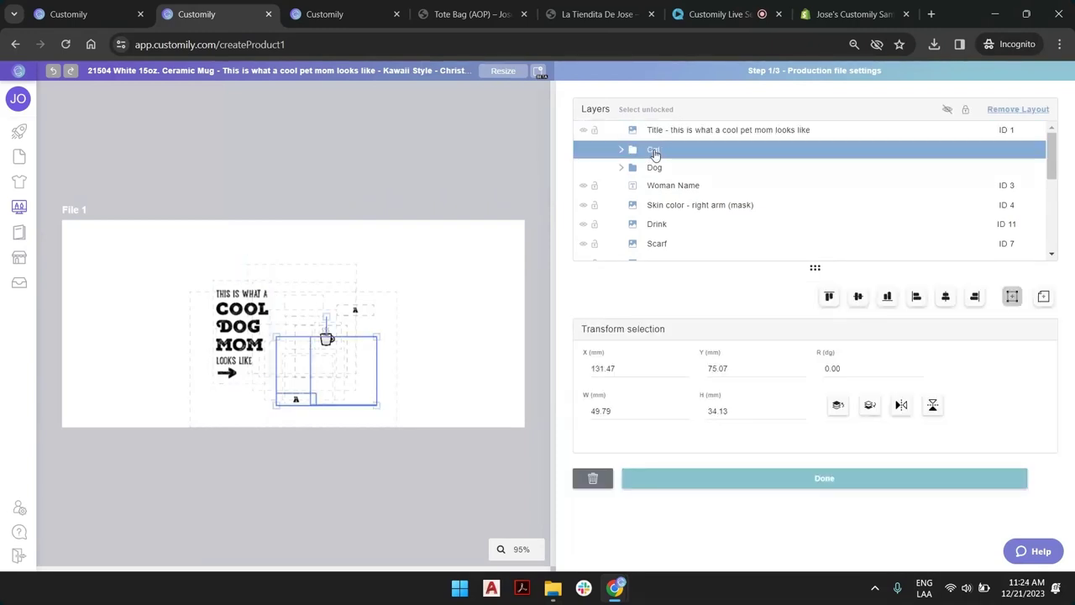
{"action": "left_click", "coordinate": [623, 151]}
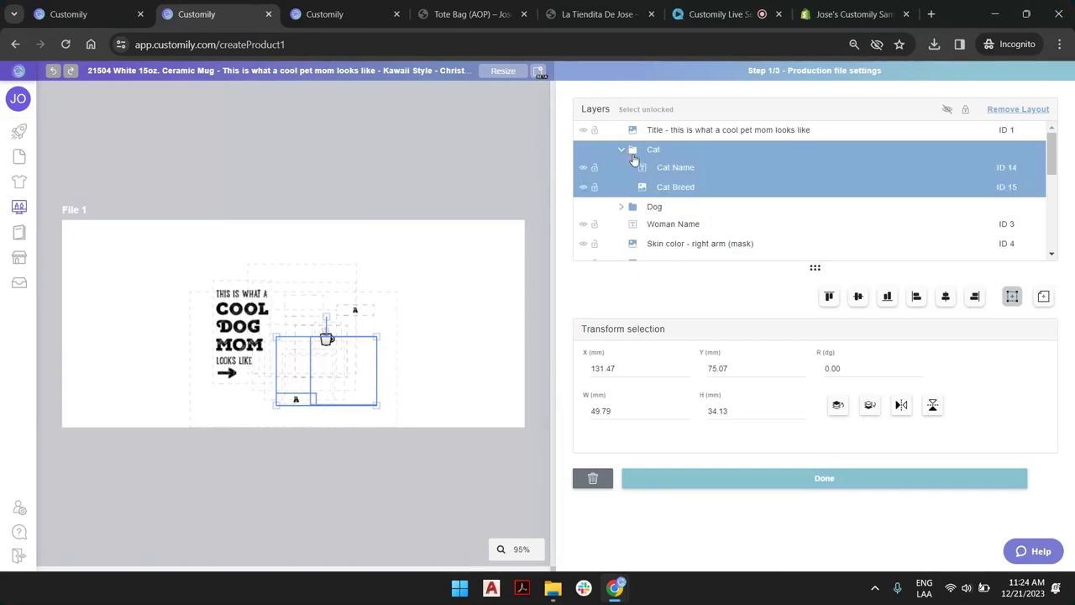
{"action": "left_click", "coordinate": [685, 186]}
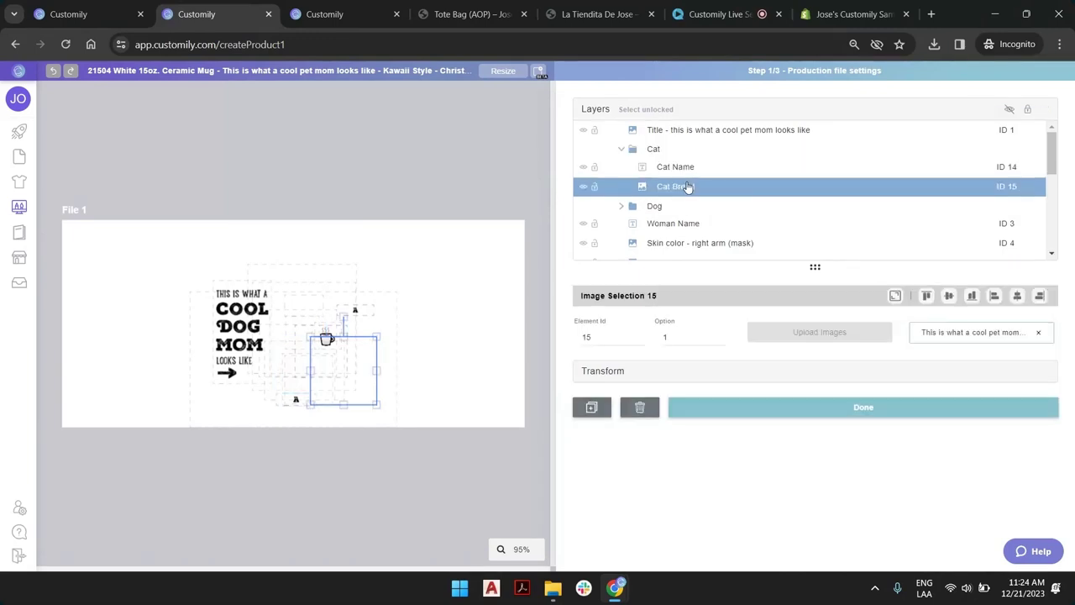
{"action": "left_click", "coordinate": [683, 336]}
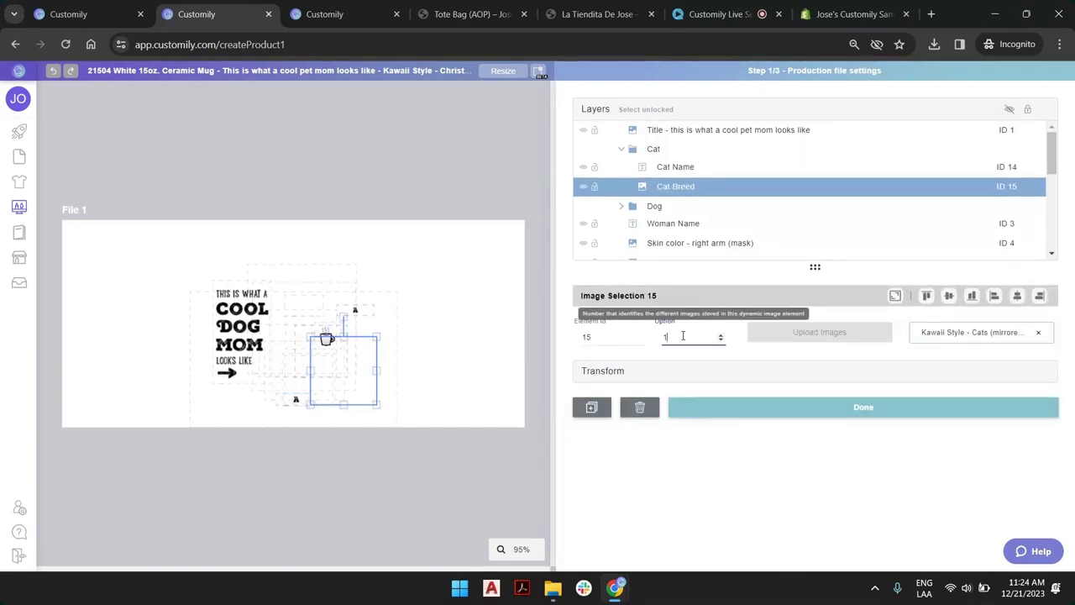
{"action": "key", "text": "BackSpace"}
{"action": "type", "text": "36"}
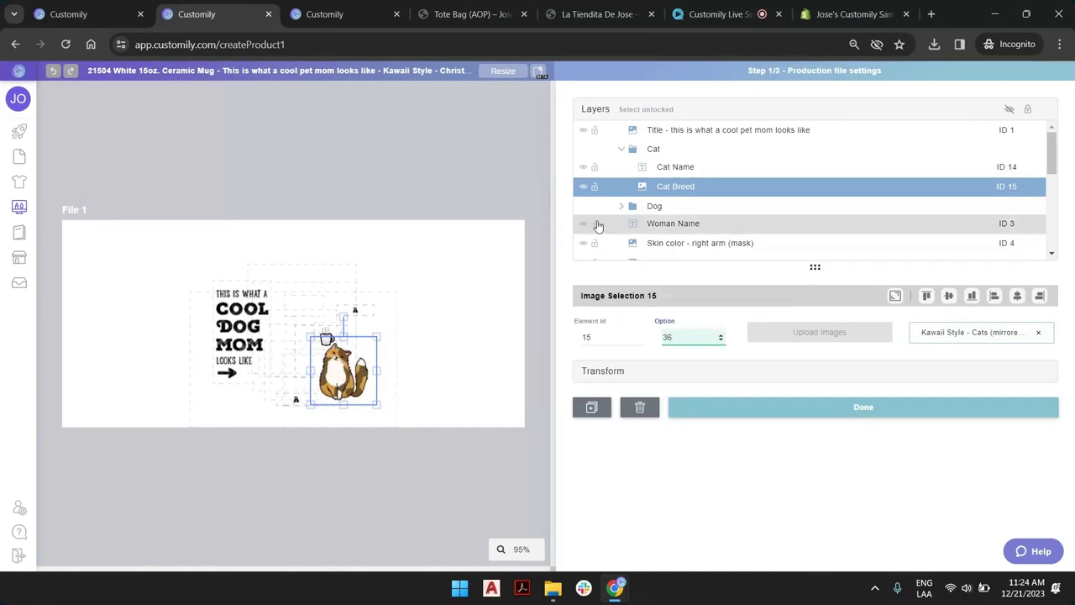
Set the "Skin color - right arm (mask)" and Scarf images to option 2.
{"action": "left_click", "coordinate": [676, 224]}
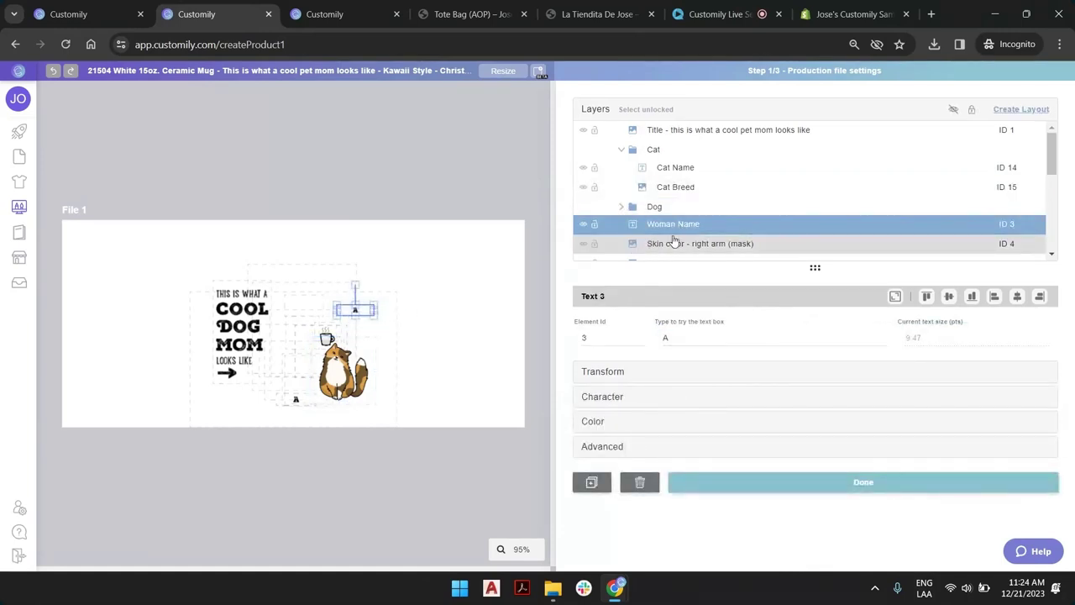
{"action": "left_click", "coordinate": [683, 246]}
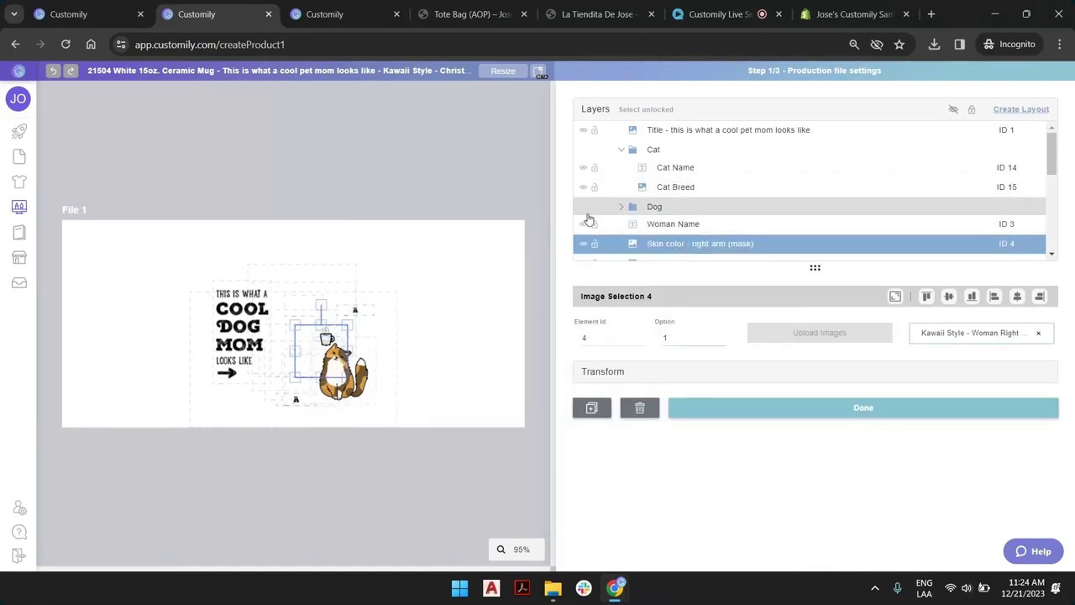
{"action": "scroll", "coordinate": [639, 219], "scroll_direction": "down", "scroll_amount": 1}
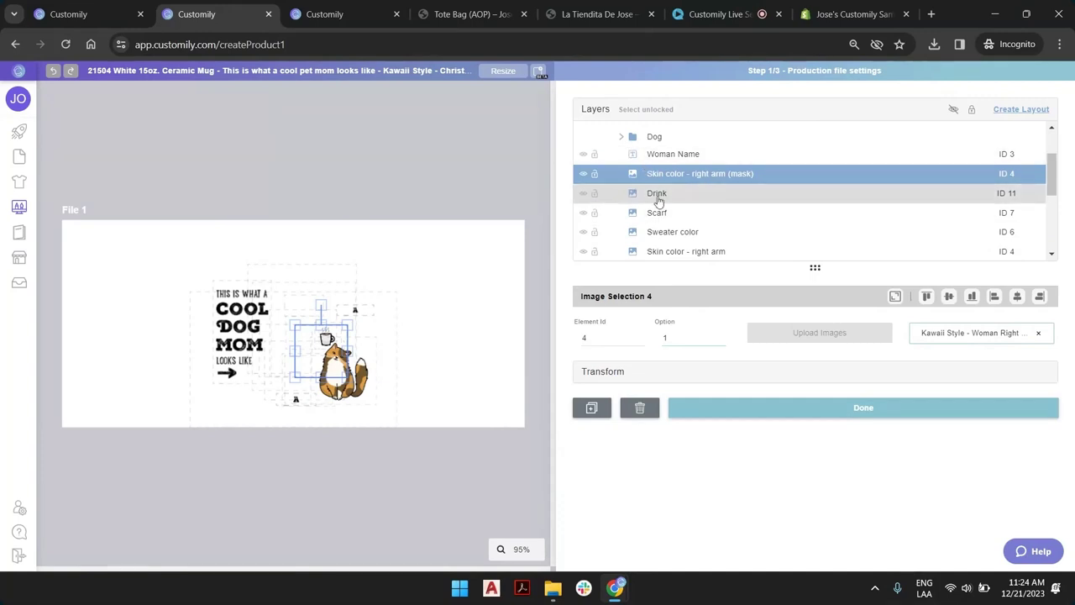
{"action": "left_click", "coordinate": [721, 335]}
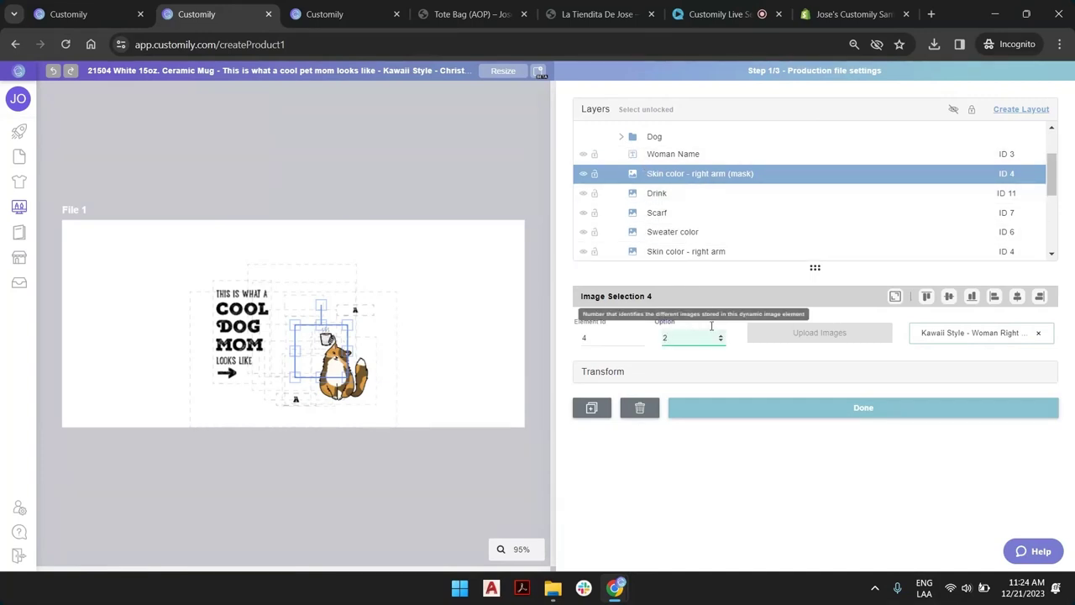
{"action": "left_click", "coordinate": [684, 202]}
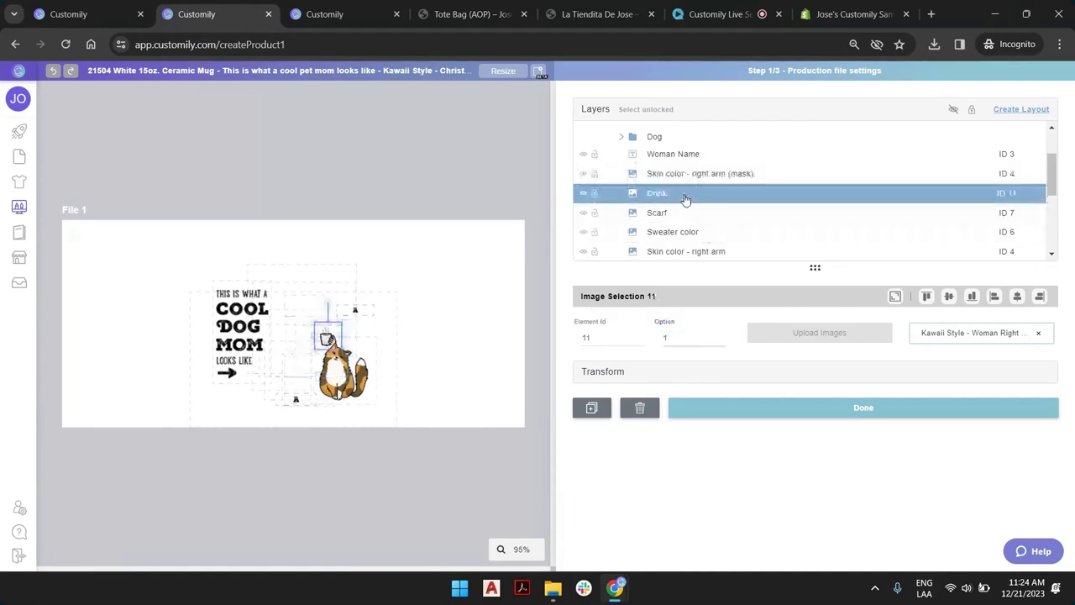
{"action": "left_click", "coordinate": [683, 213]}
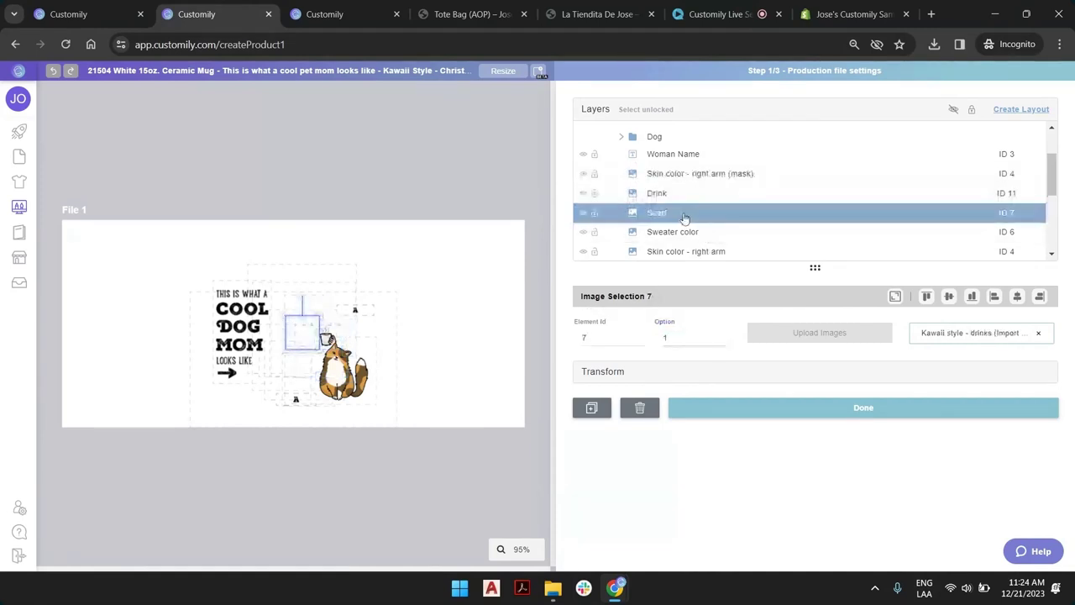
{"action": "left_click", "coordinate": [720, 335]}
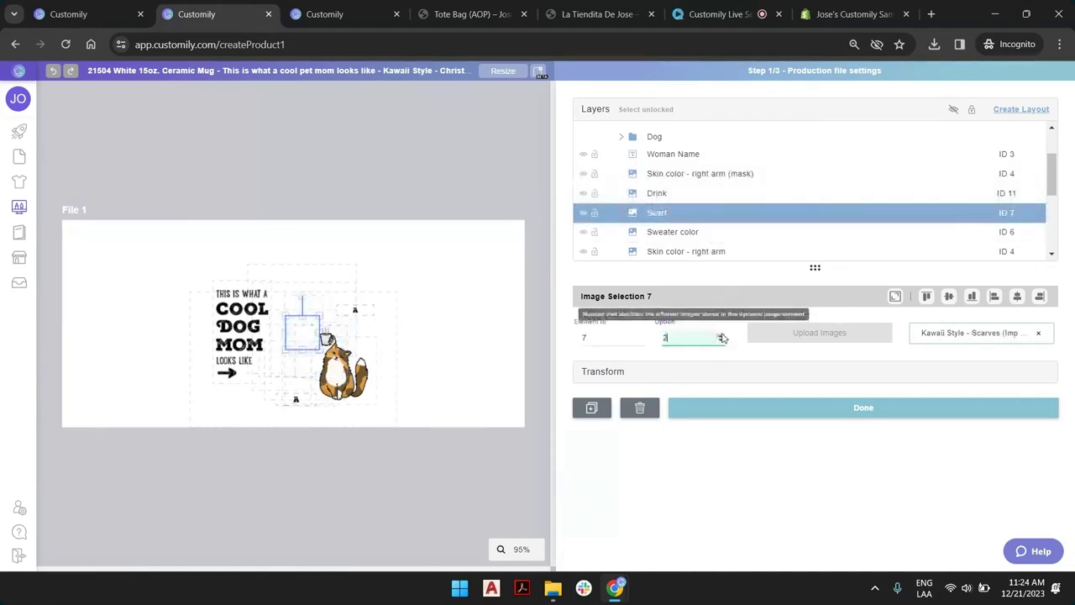
Set the Sweater color image to option 5.
{"action": "left_click", "coordinate": [684, 231]}
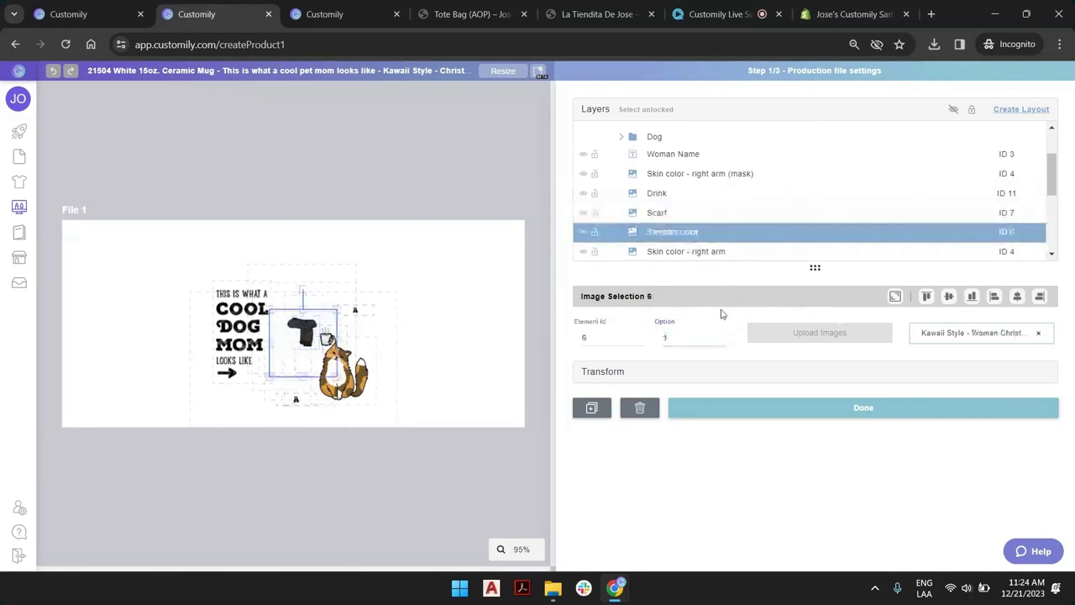
{"action": "left_click", "coordinate": [682, 337]}
{"action": "key", "text": "BackSpace"}
{"action": "type", "text": "6"}
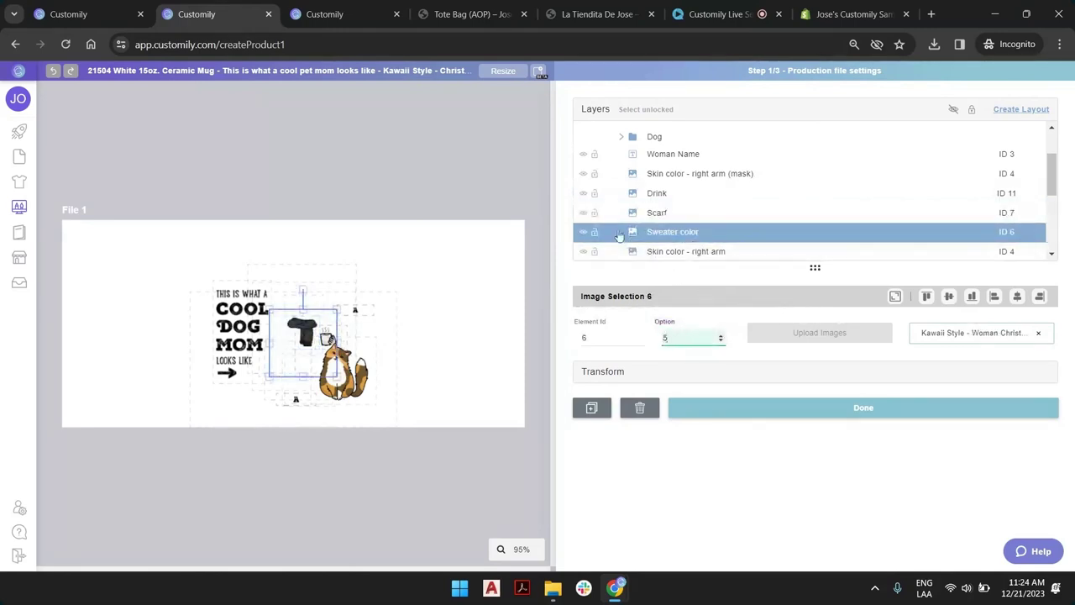
Set the woman's right arm and left arm skin color images to option 2.
{"action": "left_click", "coordinate": [689, 253]}
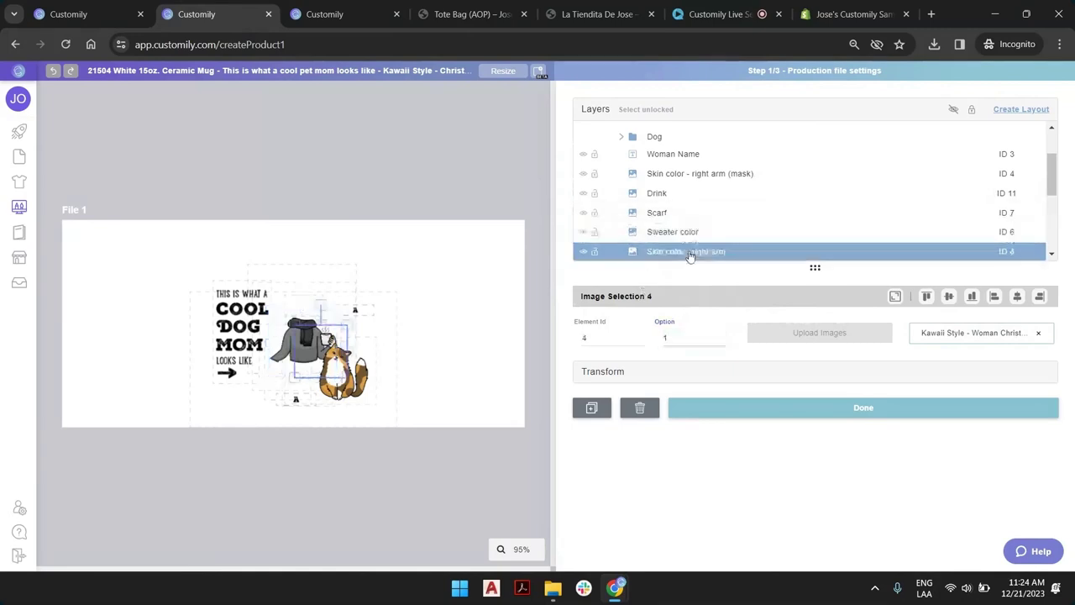
{"action": "left_click", "coordinate": [668, 336]}
{"action": "key", "text": "BackSpace"}
{"action": "type", "text": "2"}
{"action": "scroll", "coordinate": [694, 210], "scroll_direction": "down", "scroll_amount": 1}
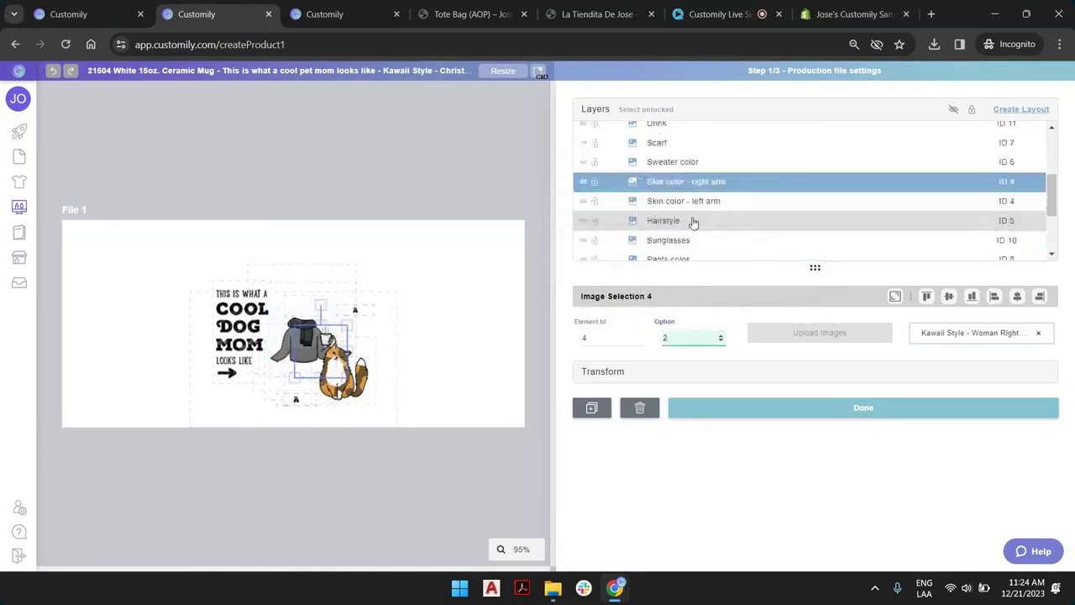
{"action": "left_click", "coordinate": [694, 205]}
{"action": "left_click", "coordinate": [720, 334]}
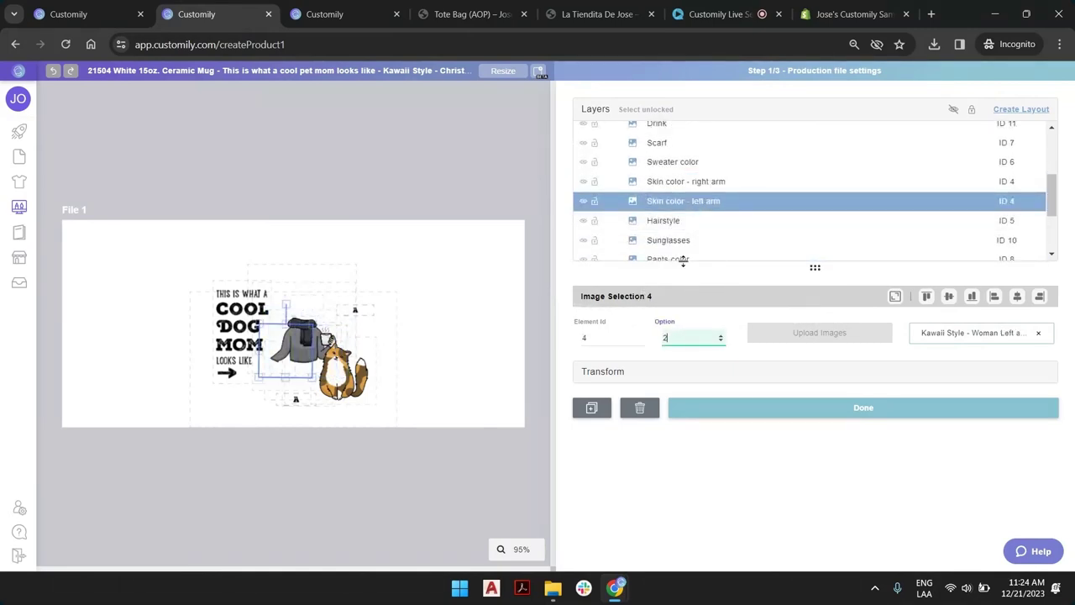
Set the Sunglasses image to option 2 and choose the black pants in the Pants color layer.
{"action": "left_click", "coordinate": [677, 224]}
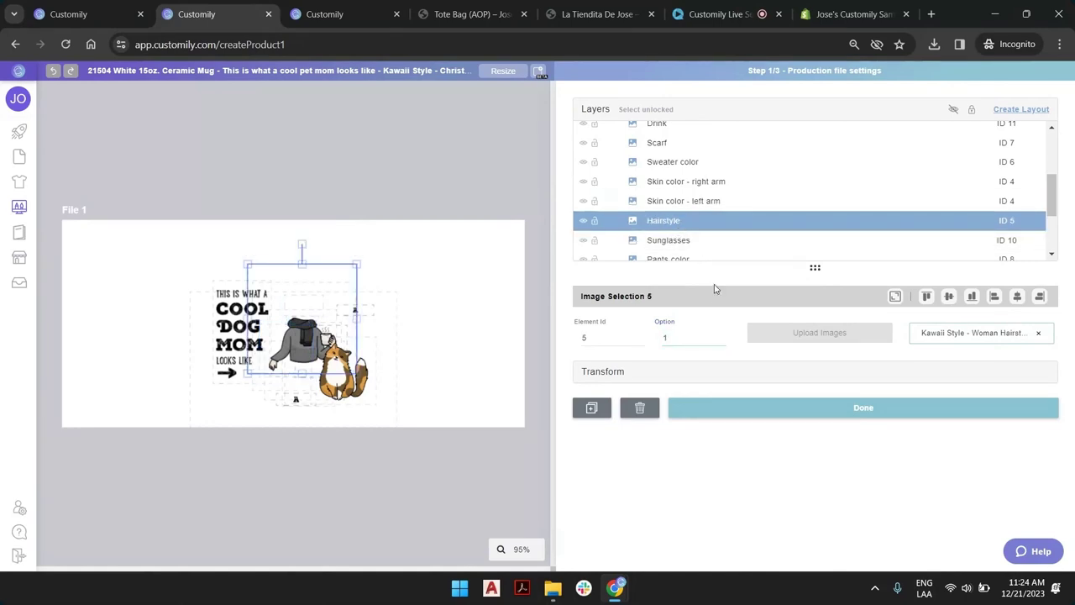
{"action": "left_click", "coordinate": [677, 241]}
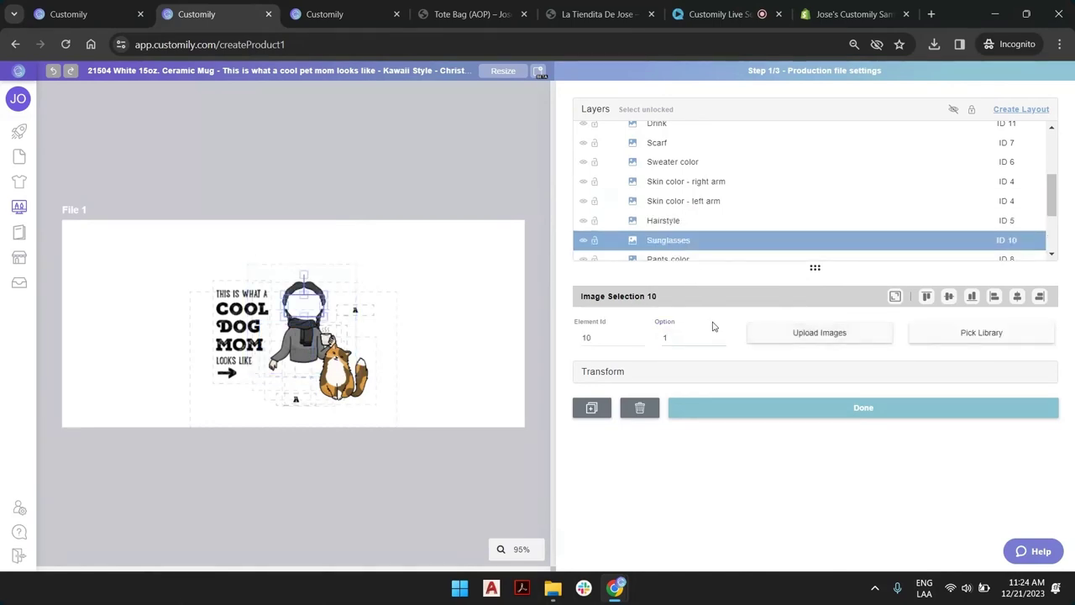
{"action": "left_click", "coordinate": [722, 338]}
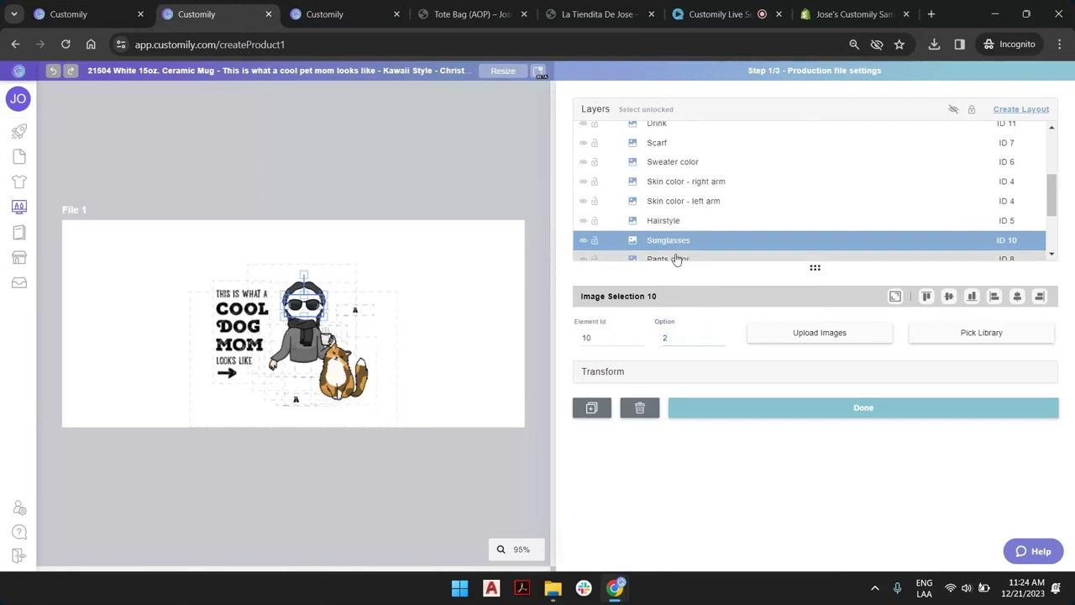
{"action": "left_click", "coordinate": [678, 257]}
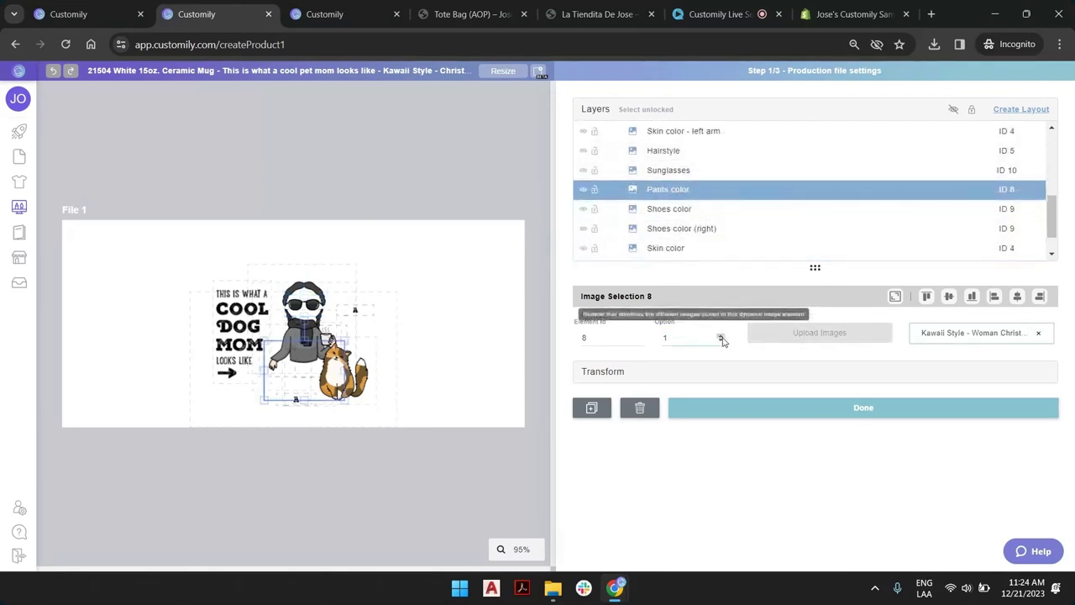
{"action": "left_click", "coordinate": [721, 335]}
Set both Shoes color layers, including the right shoe, to option 2.
{"action": "left_click", "coordinate": [697, 208]}
{"action": "left_click", "coordinate": [721, 337]}
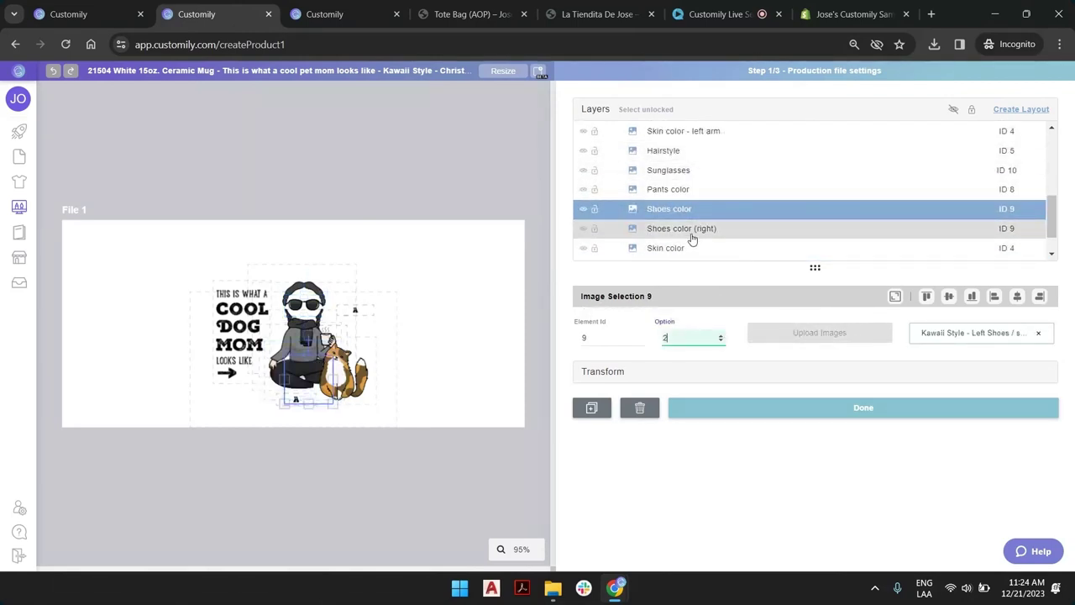
{"action": "left_click", "coordinate": [691, 234]}
{"action": "left_click", "coordinate": [722, 335]}
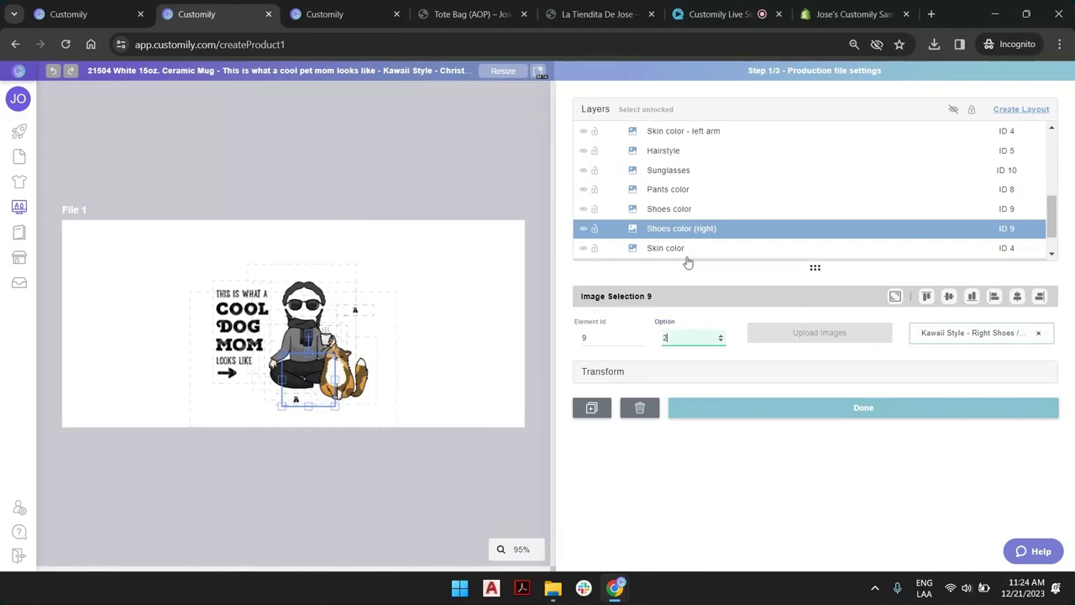
Set the woman's body Skin color image to option 2 and the Christmas Background image to option 3.
{"action": "left_click", "coordinate": [684, 248]}
{"action": "left_click", "coordinate": [721, 337]}
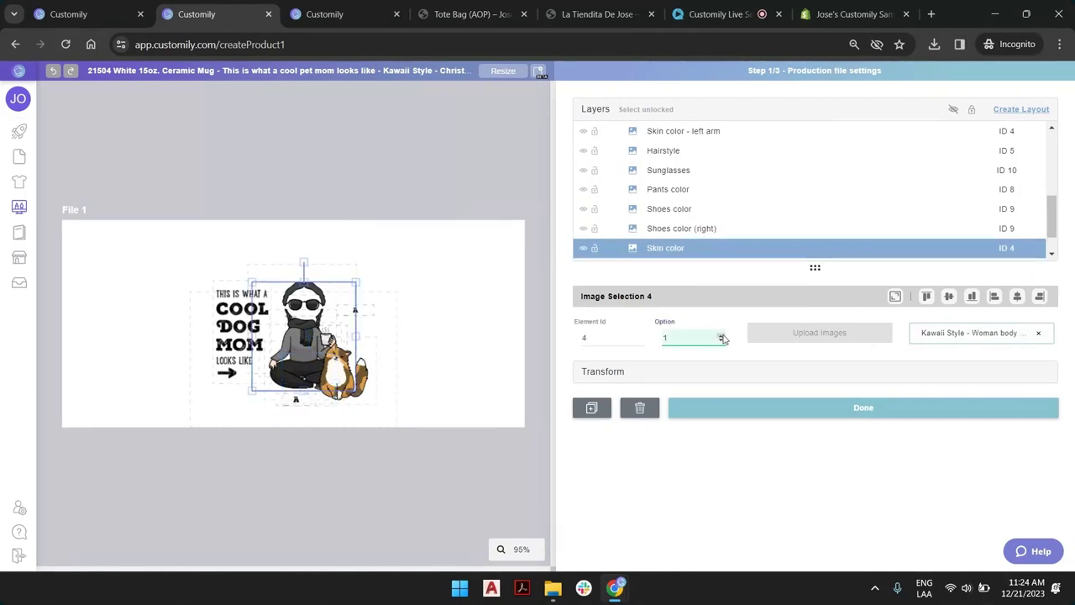
{"action": "scroll", "coordinate": [708, 228], "scroll_direction": "down", "scroll_amount": 1}
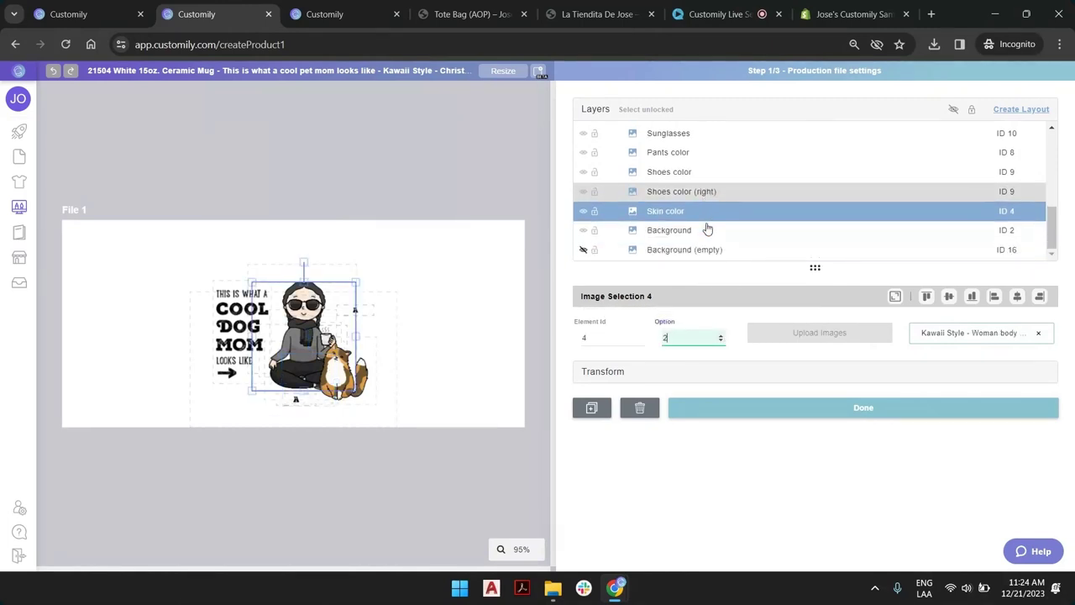
{"action": "left_click", "coordinate": [685, 232]}
{"action": "left_click", "coordinate": [721, 337]}
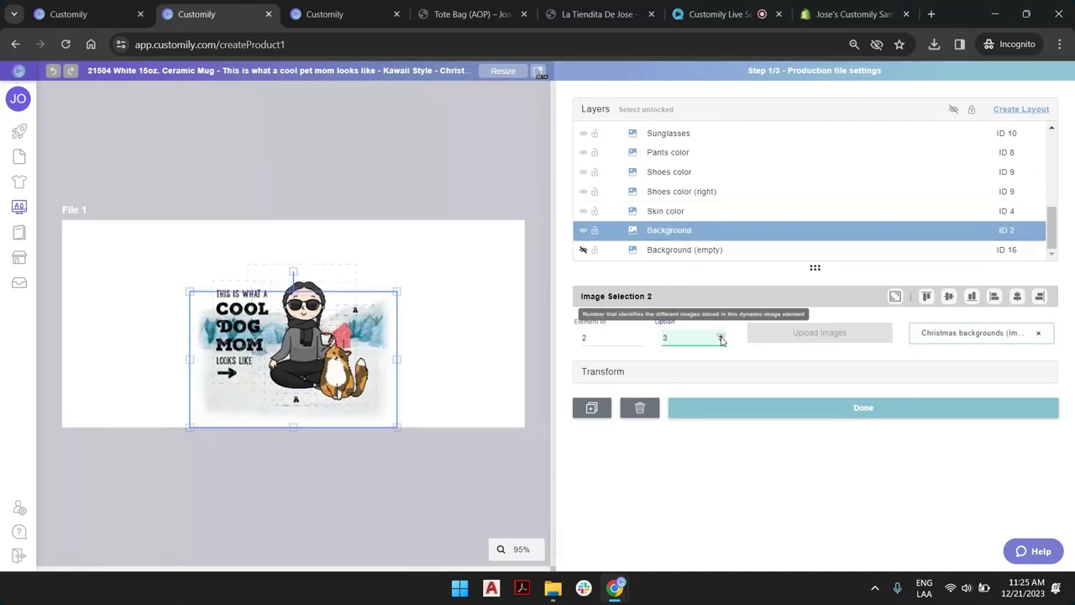
{"action": "left_click", "coordinate": [721, 336]}
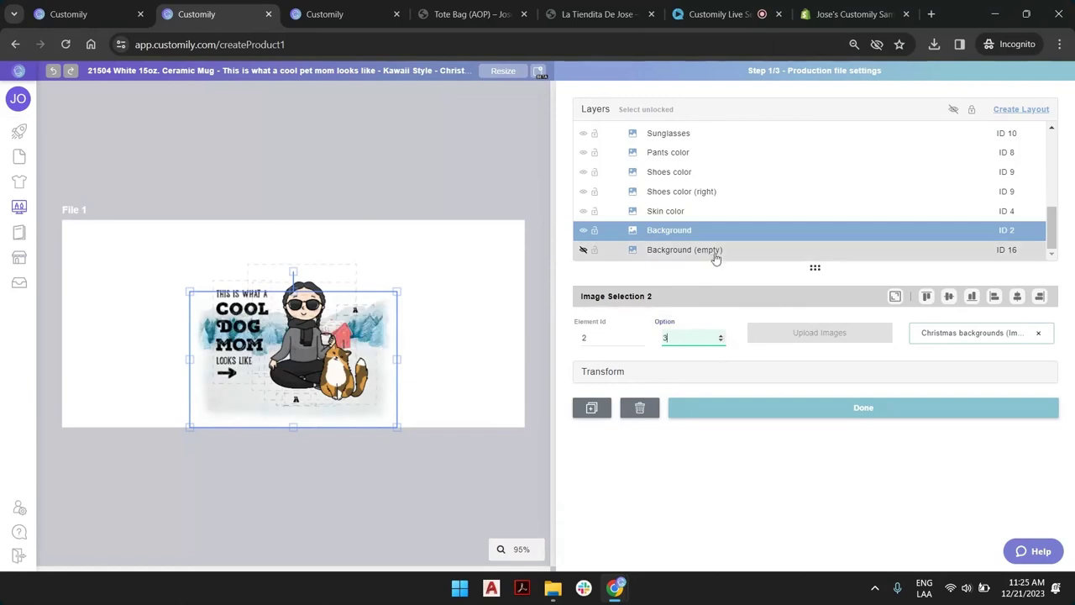
Select the visible design layers together and move the artwork up and sideways to about X 126 mm, Y 53 mm.
{"action": "left_click", "coordinate": [437, 164]}
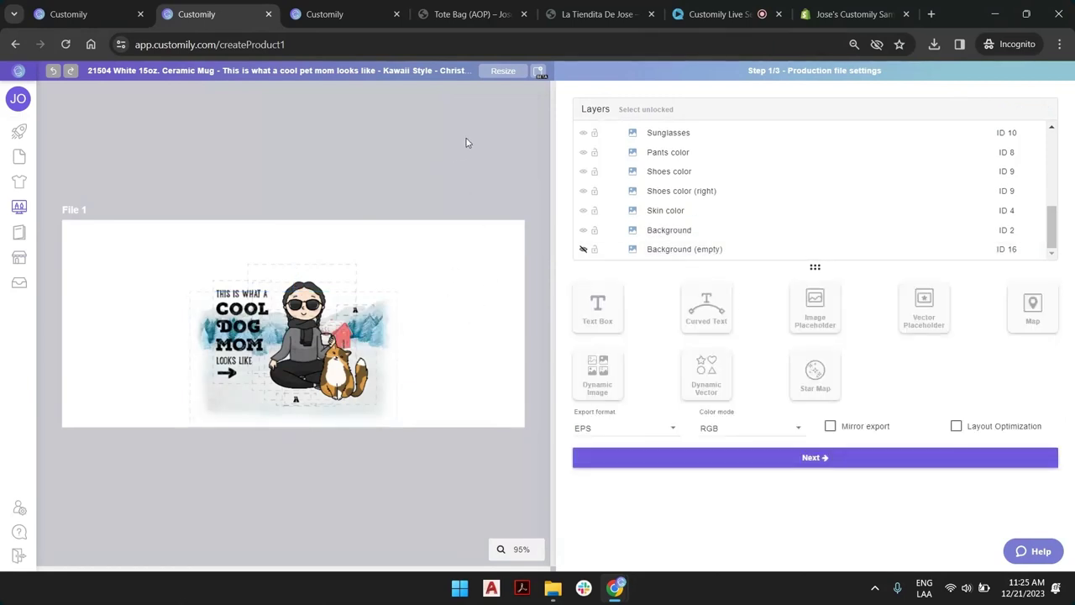
{"action": "left_click_drag", "start_coordinate": [466, 139], "coordinate": [96, 528]}
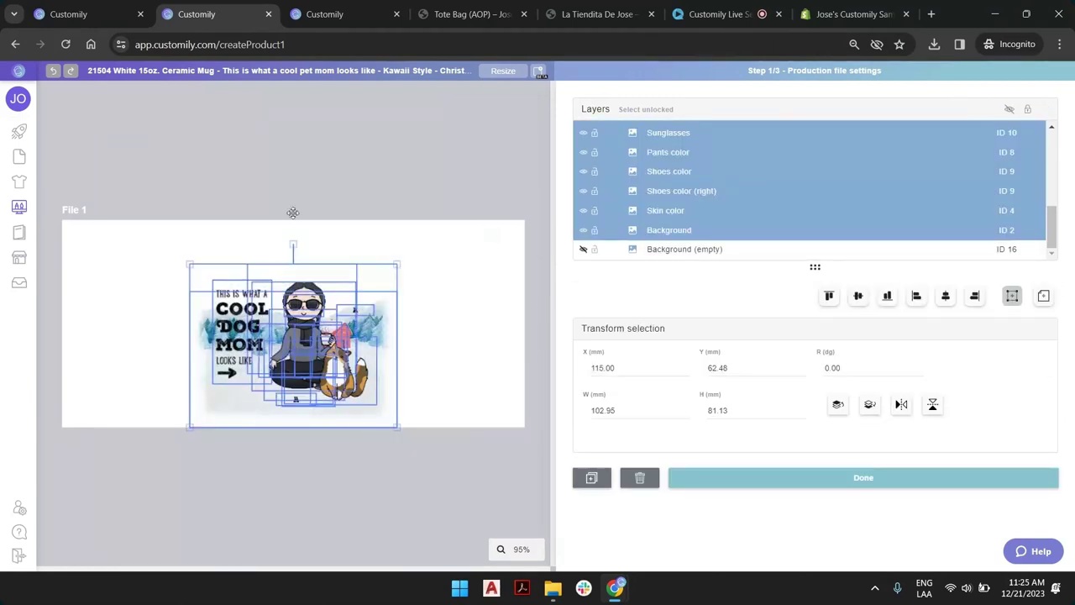
{"action": "left_click", "coordinate": [67, 233]}
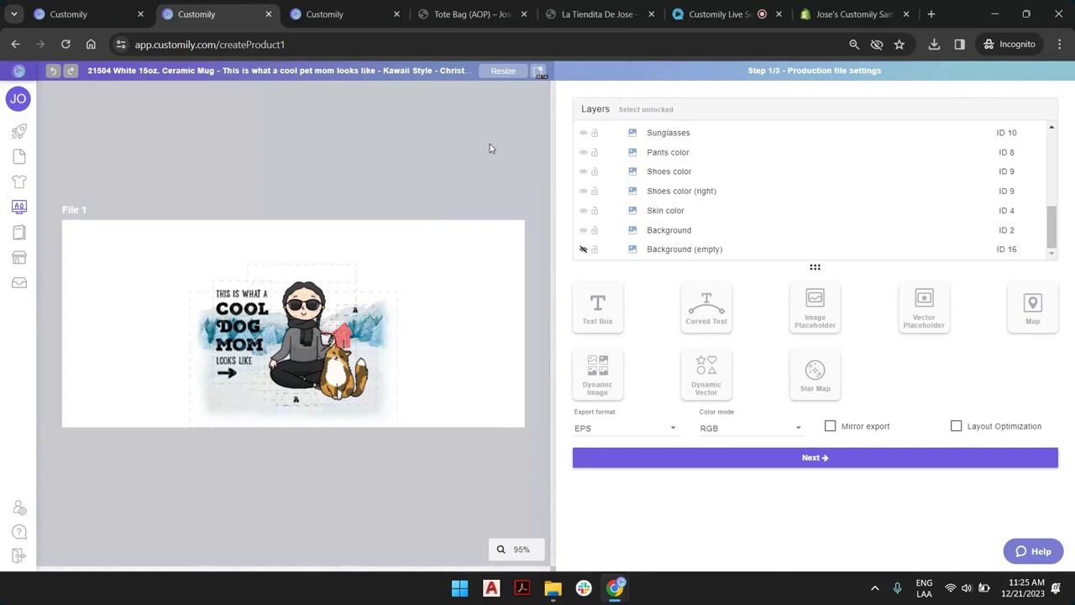
{"action": "left_click_drag", "start_coordinate": [461, 161], "coordinate": [75, 522]}
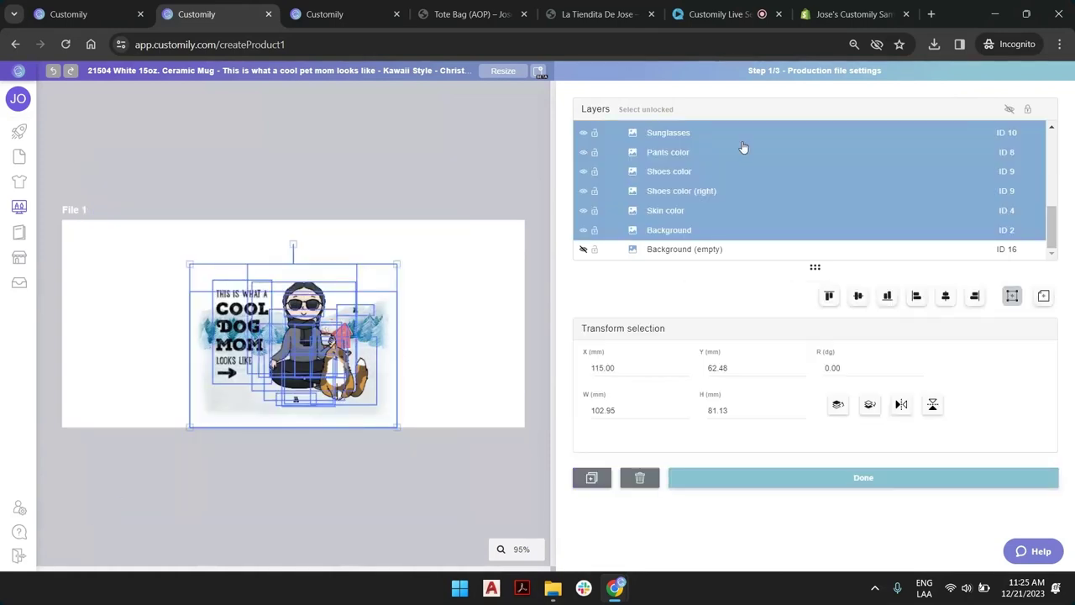
{"action": "left_click_drag", "start_coordinate": [309, 330], "coordinate": [341, 307]}
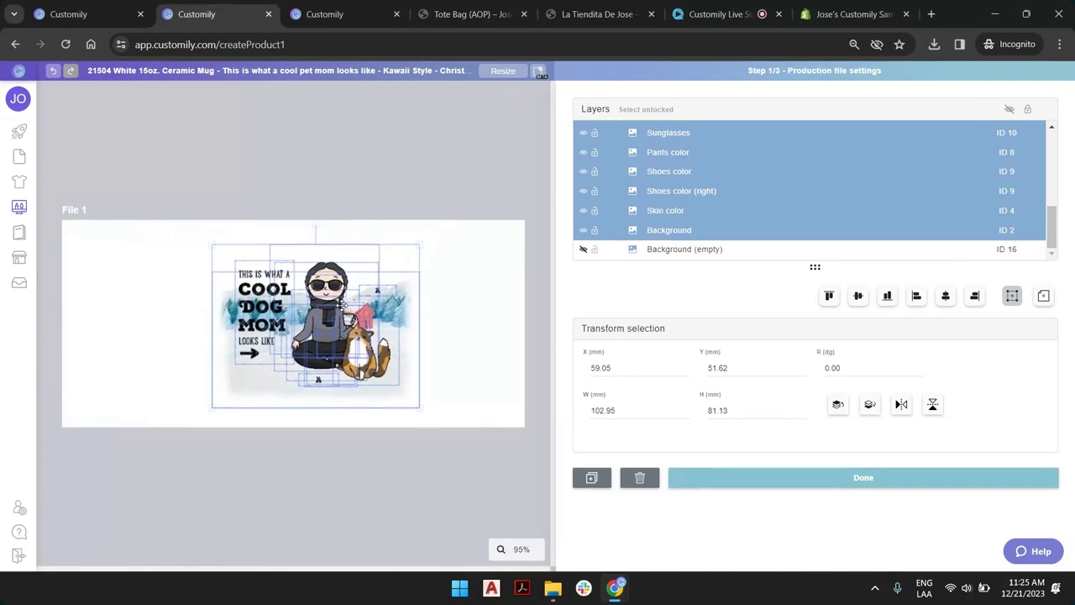
{"action": "left_click", "coordinate": [393, 178]}
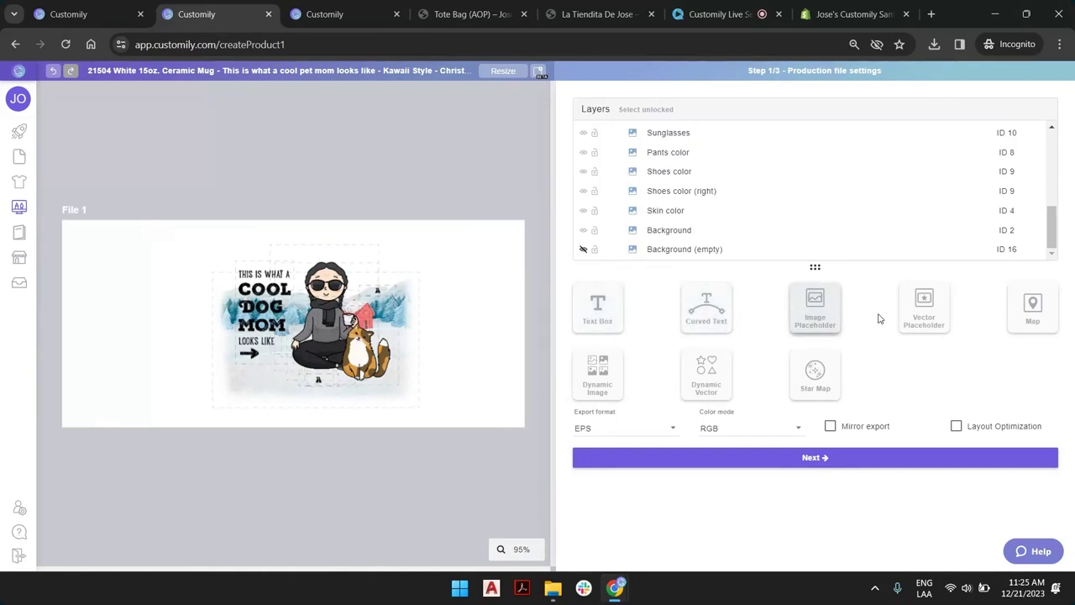
Add a dynamic image using Screen Shot 2023-11-21 at 9.08.38 AM.png and stretch it to fill the entire mug file.
{"action": "left_click", "coordinate": [603, 386]}
{"action": "left_click_drag", "start_coordinate": [277, 285], "coordinate": [155, 256]}
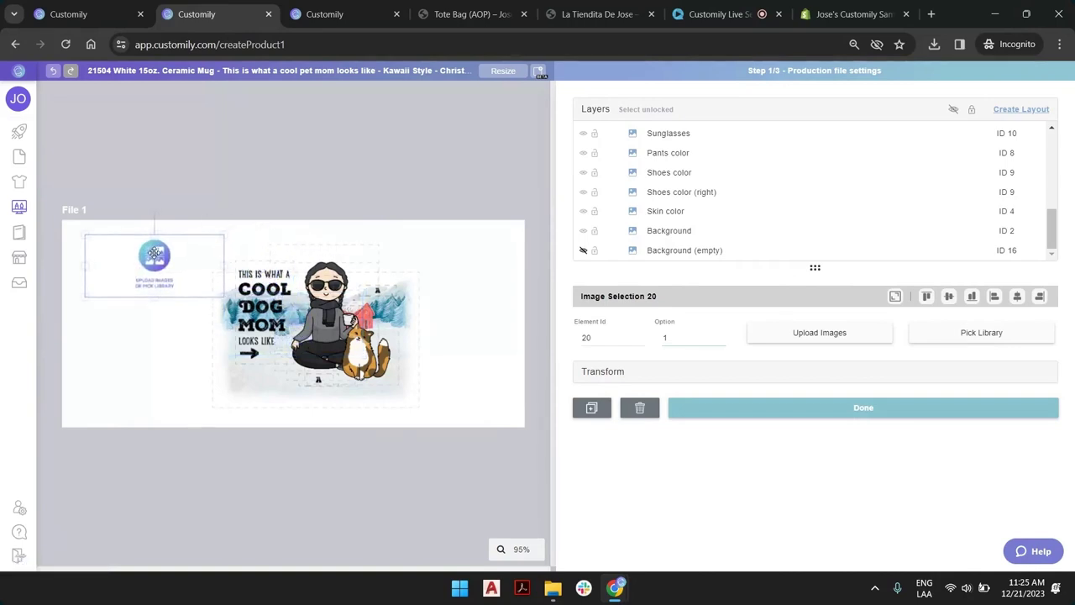
{"action": "left_click", "coordinate": [793, 337]}
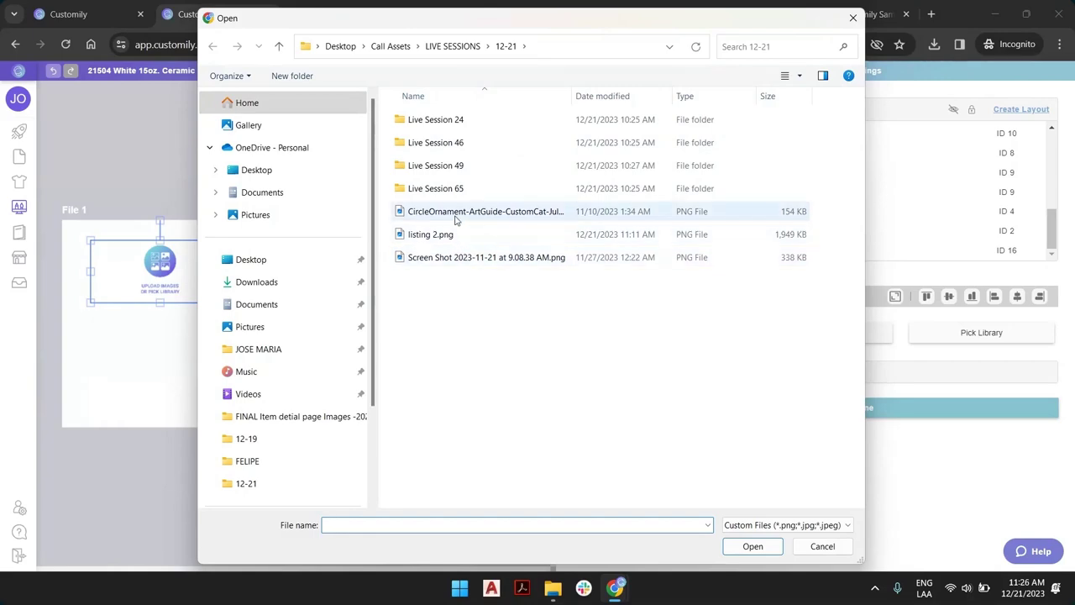
{"action": "double_click", "coordinate": [450, 261]}
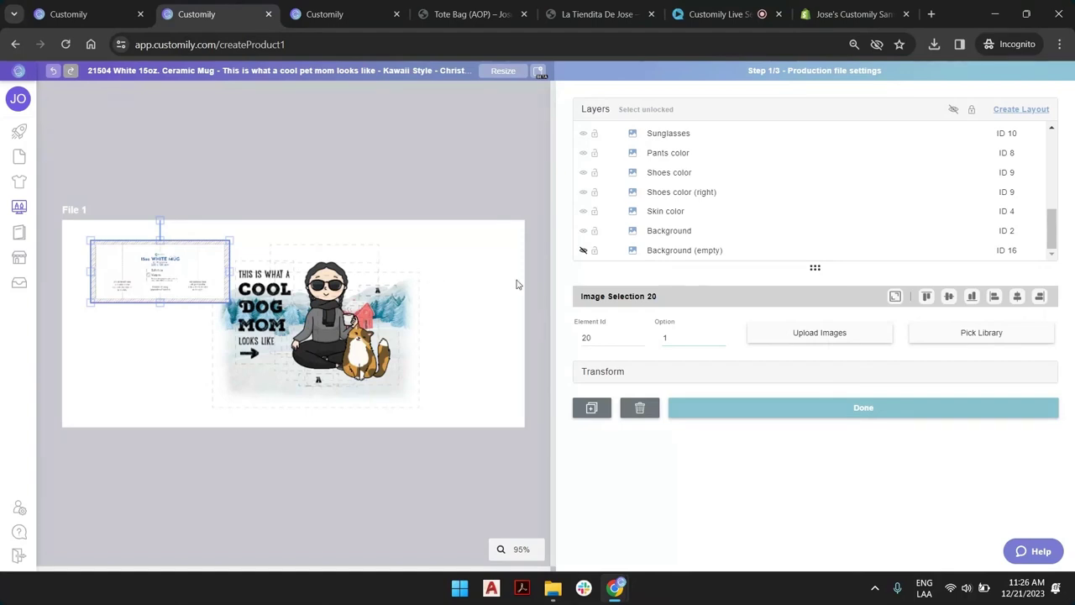
{"action": "left_click_drag", "start_coordinate": [231, 272], "coordinate": [473, 271]}
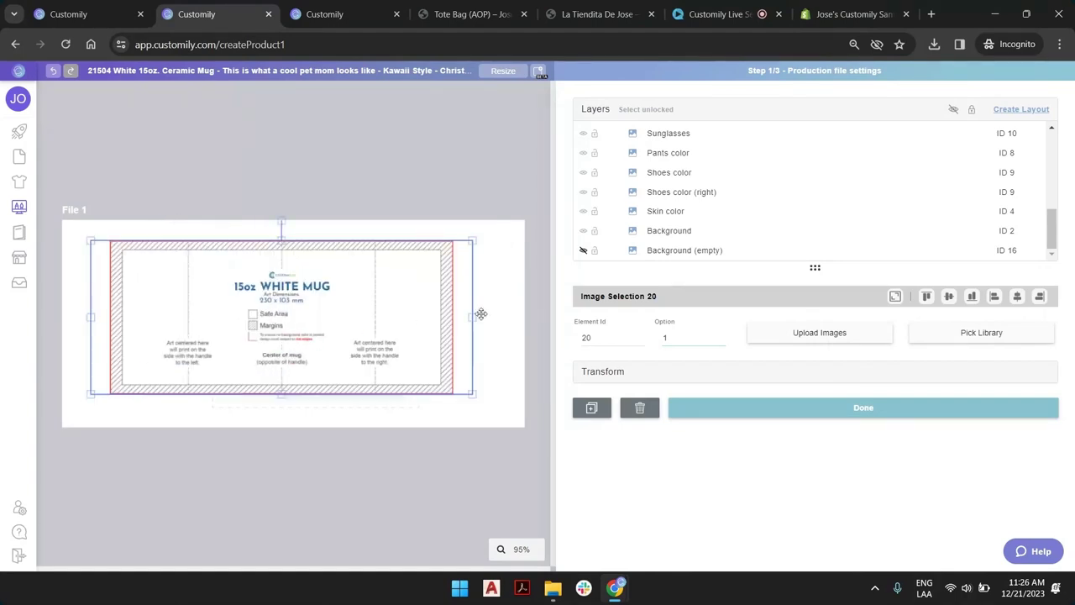
{"action": "left_click", "coordinate": [895, 299]}
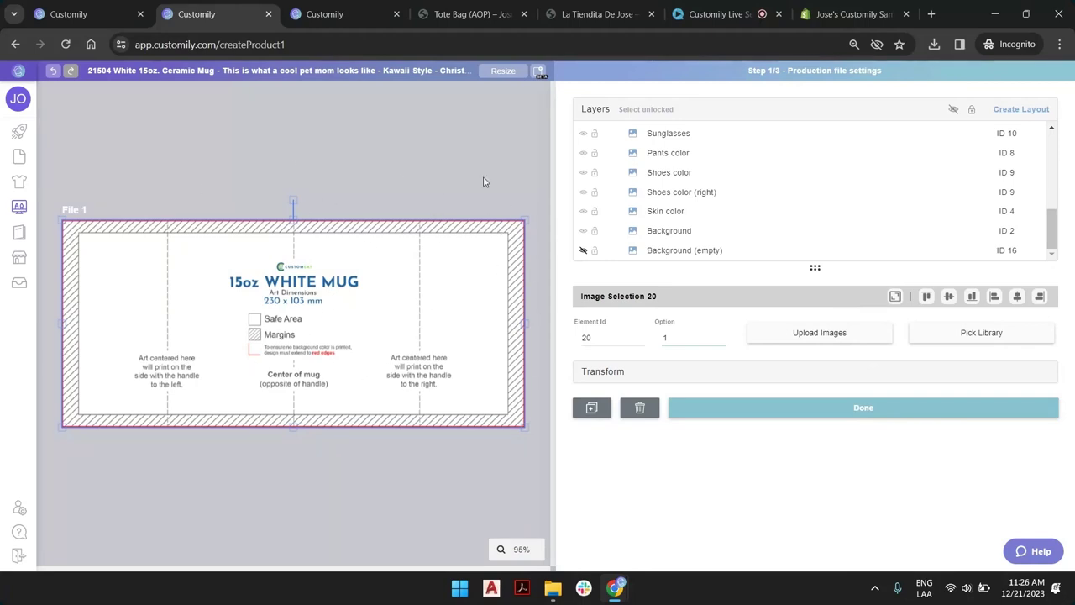
{"action": "left_click", "coordinate": [309, 130]}
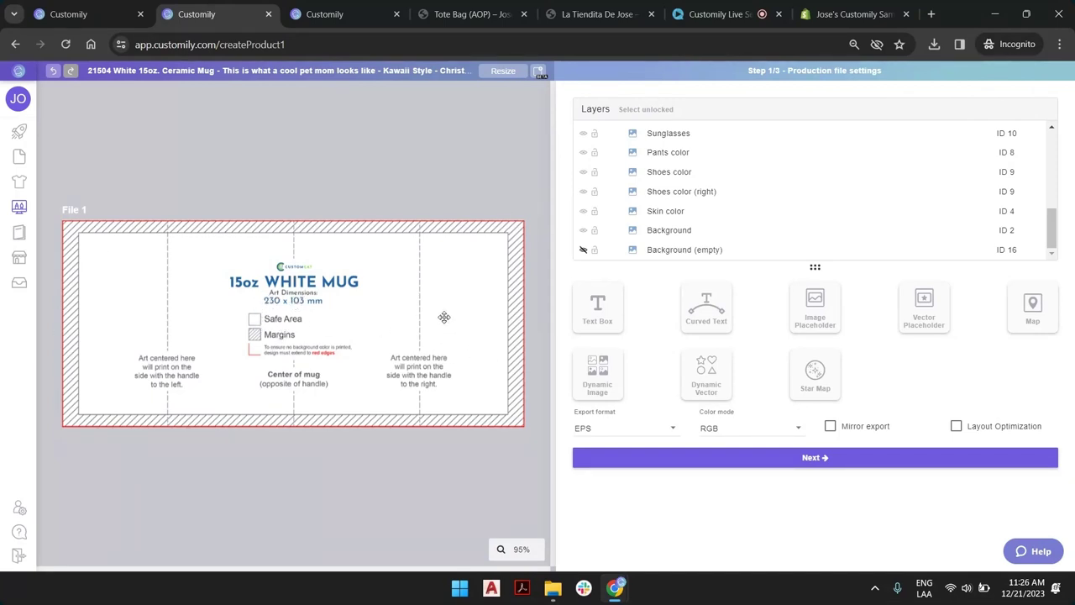
Rename the mug template's image layer to guide.
{"action": "scroll", "coordinate": [767, 214], "scroll_direction": "up", "scroll_amount": 10}
{"action": "left_click", "coordinate": [684, 131]}
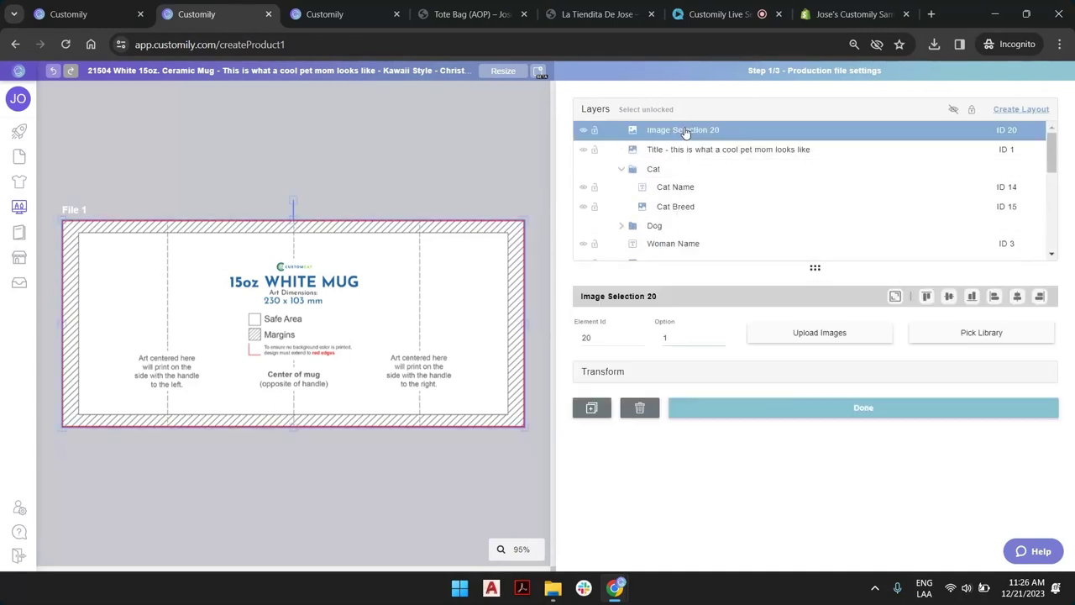
{"action": "double_click", "coordinate": [686, 131]}
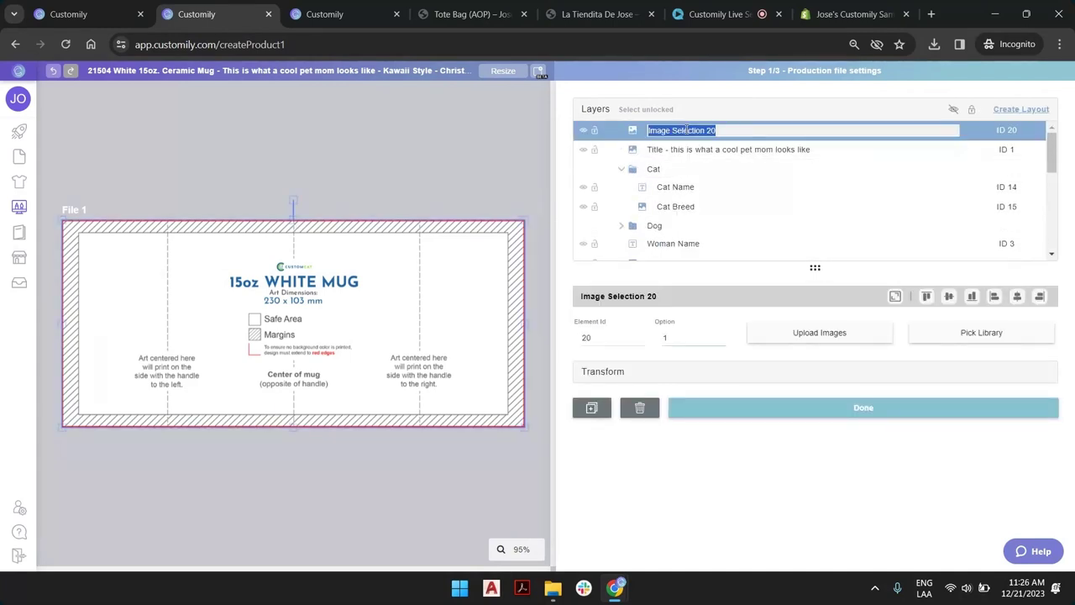
{"action": "type", "text": "guide"}
{"action": "key", "text": "Return"}
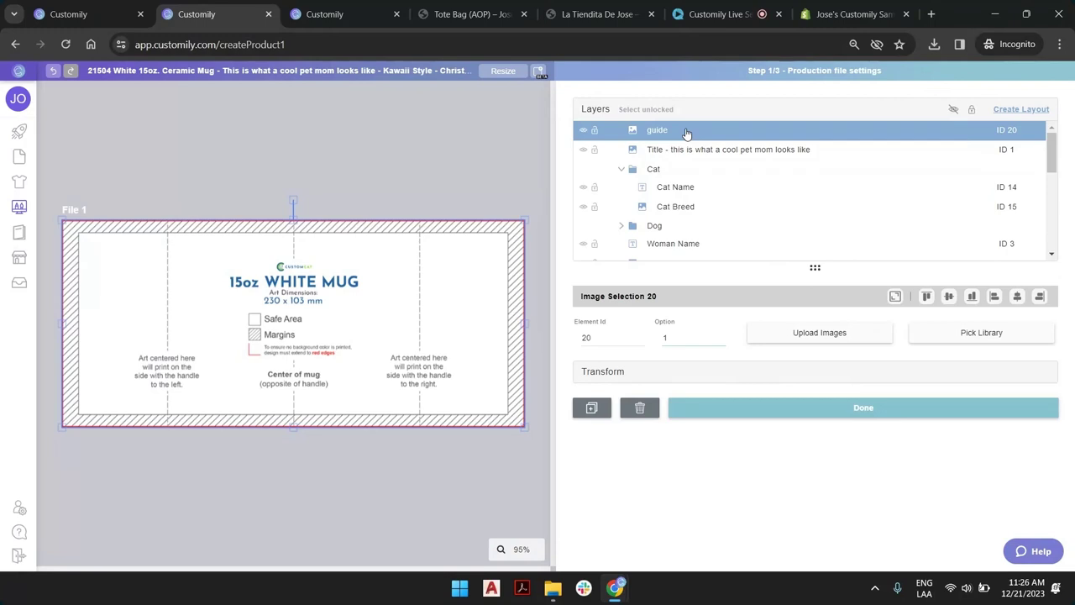
Move the guide layer beneath Background (empty) at the bottom of the layer stack and lock it.
{"action": "left_click_drag", "start_coordinate": [685, 132], "coordinate": [694, 241]}
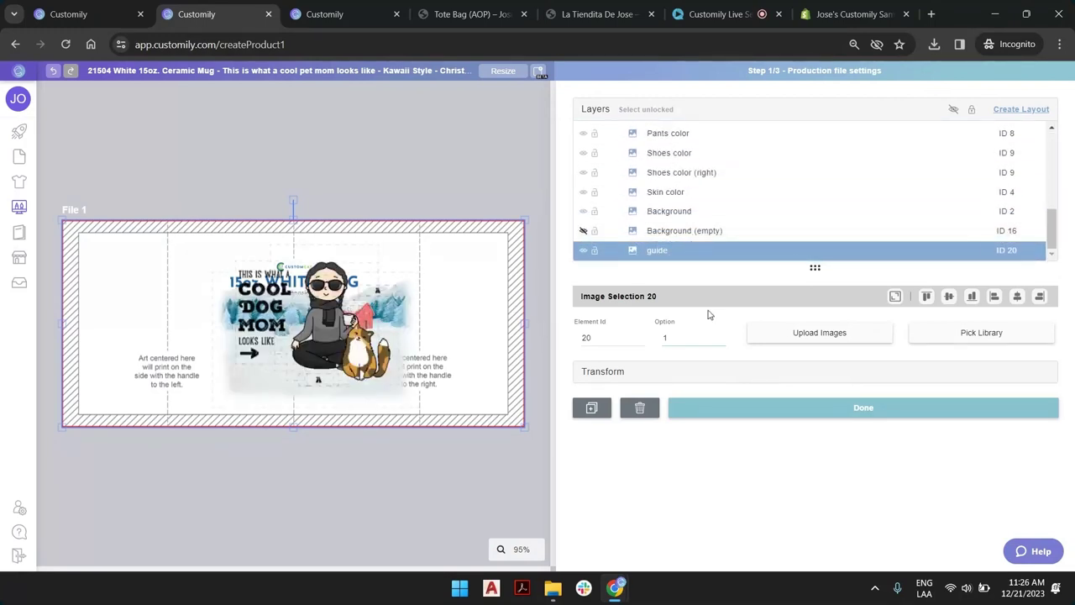
{"action": "left_click", "coordinate": [594, 252]}
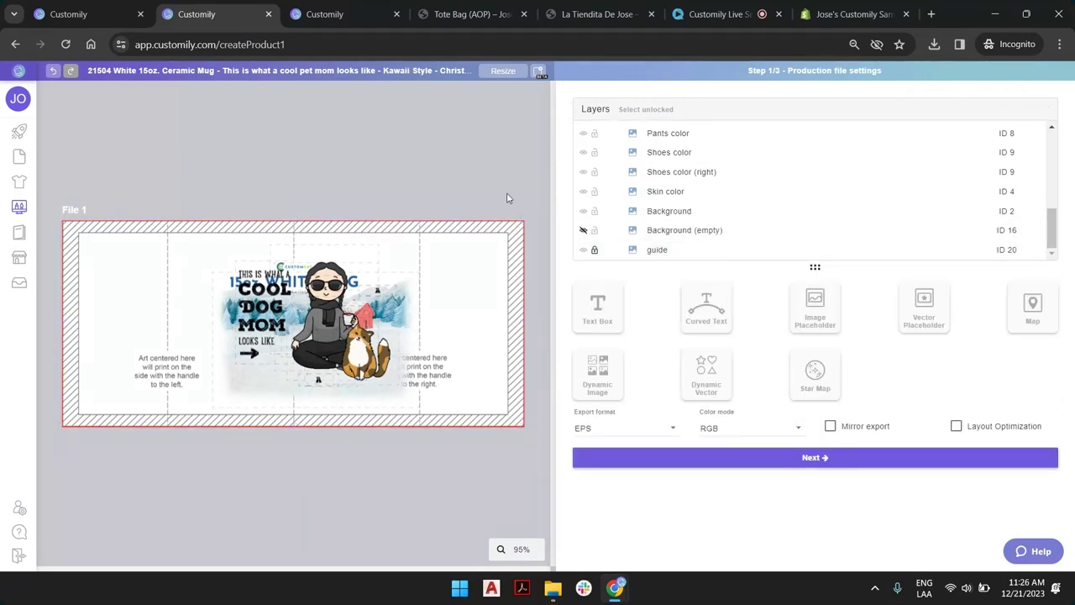
{"action": "left_click_drag", "start_coordinate": [86, 133], "coordinate": [490, 513]}
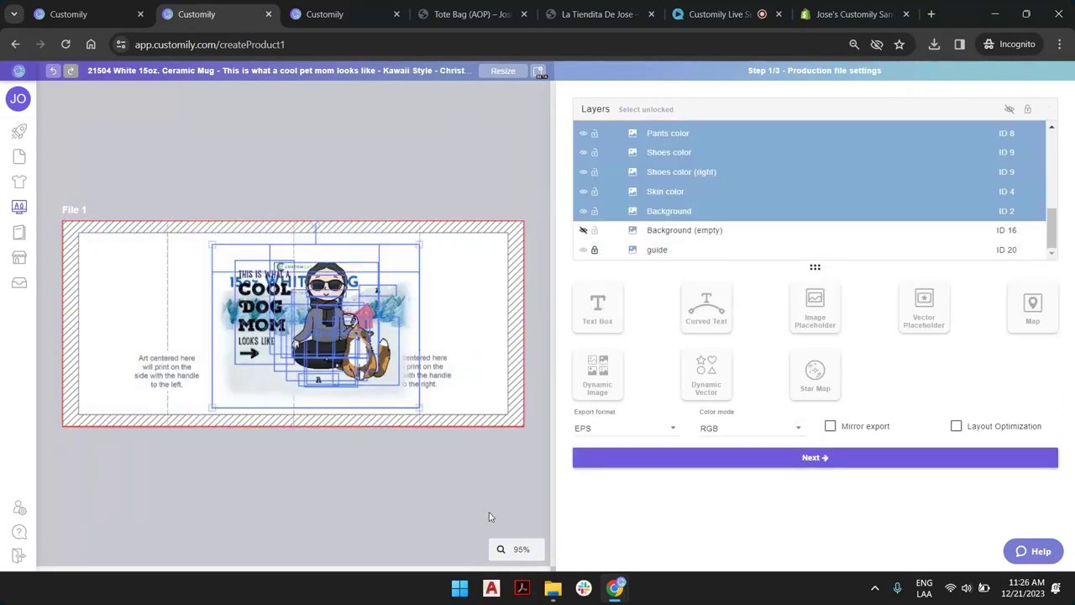
{"action": "scroll", "coordinate": [679, 192], "scroll_direction": "up", "scroll_amount": 5}
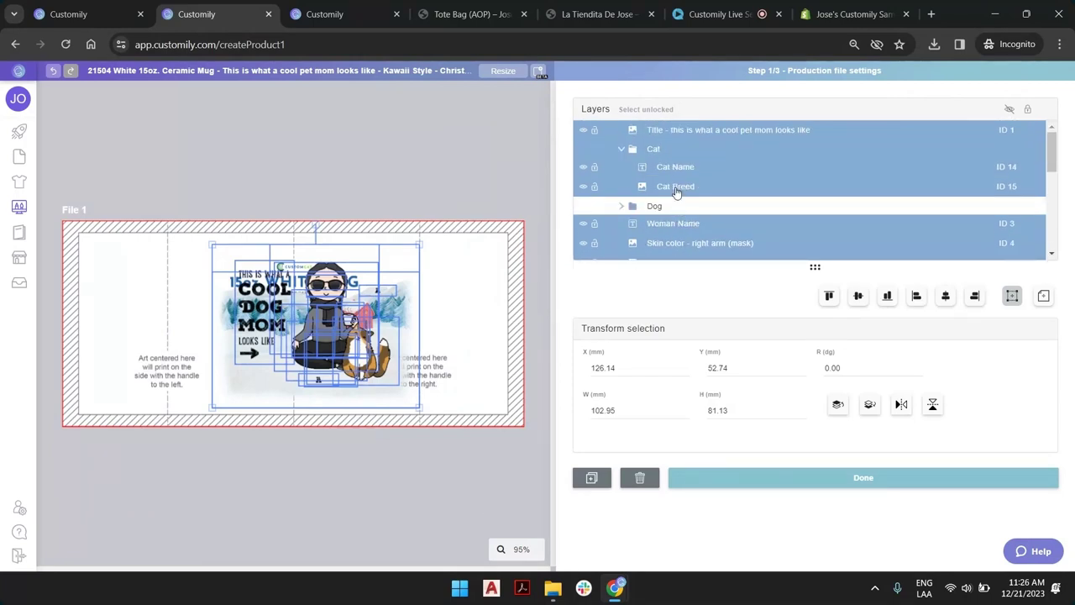
{"action": "left_click", "coordinate": [668, 206], "text": "shift"}
{"action": "left_click", "coordinate": [680, 137]}
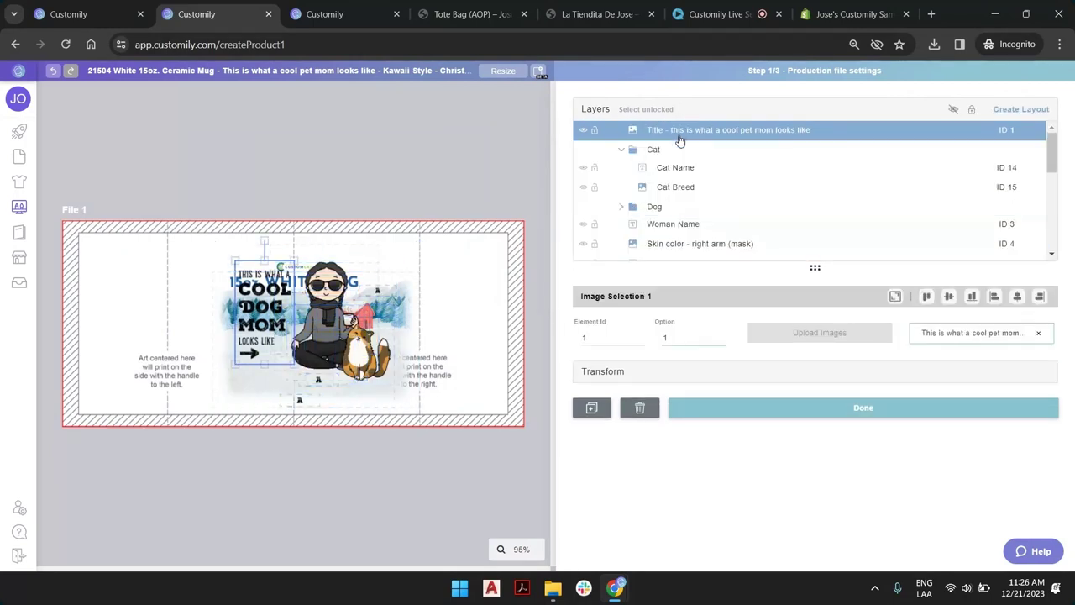
{"action": "scroll", "coordinate": [679, 141], "scroll_direction": "down", "scroll_amount": 5}
{"action": "scroll", "coordinate": [679, 155], "scroll_direction": "up", "scroll_amount": 5}
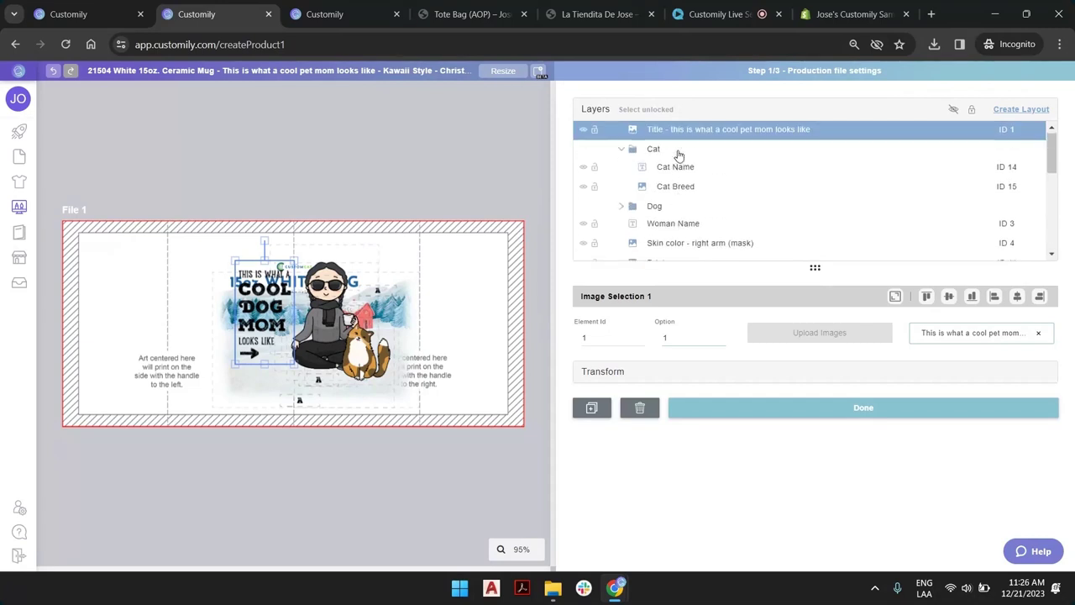
Expand the Dog group and set its Dog Breed image to option 2.
{"action": "left_click", "coordinate": [659, 207]}
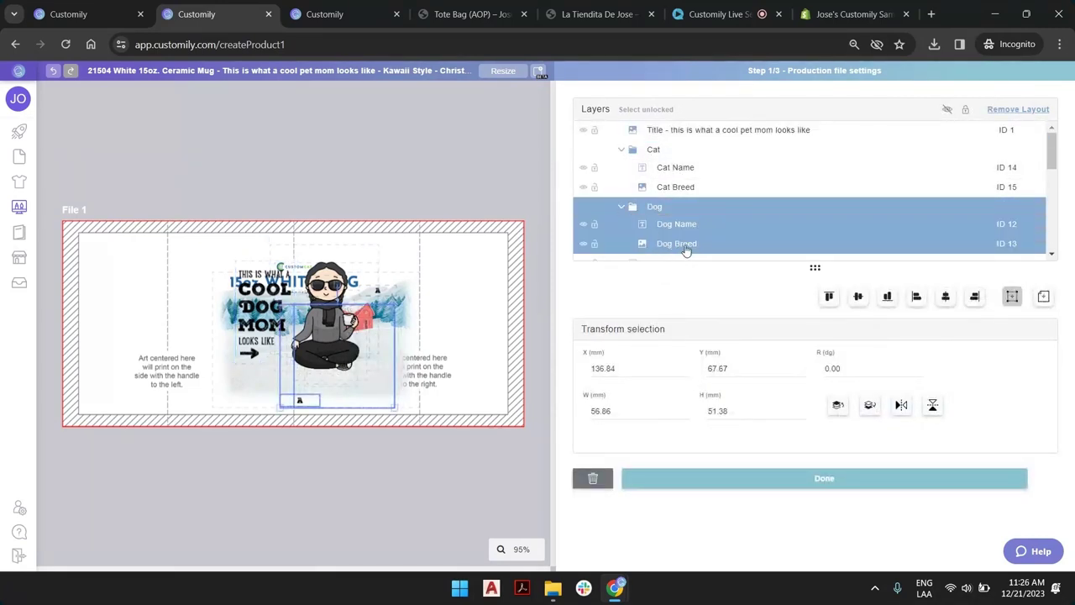
{"action": "left_click", "coordinate": [686, 240]}
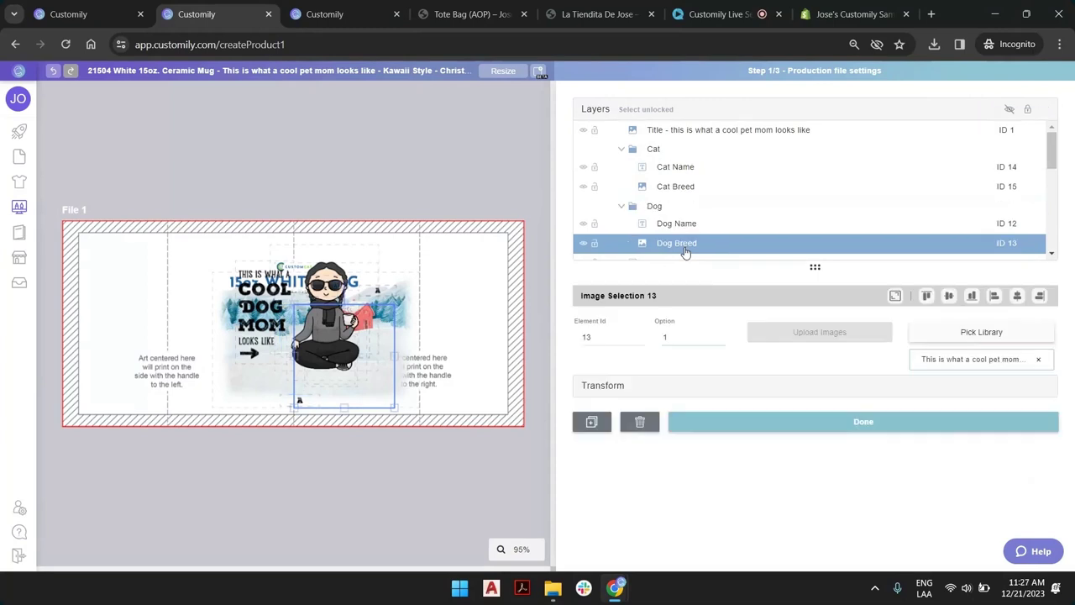
{"action": "left_click", "coordinate": [720, 334]}
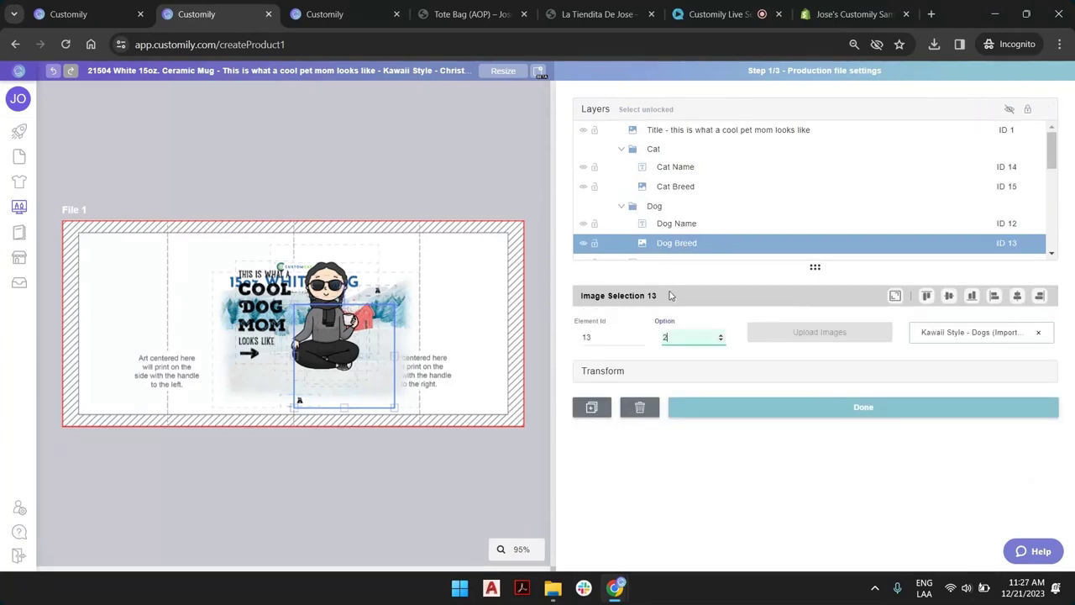
Compare the cat and dog placements, then move the Dog Name and Dog Breed layers together to about X 150 mm, Y 57 mm.
{"action": "left_click", "coordinate": [679, 188]}
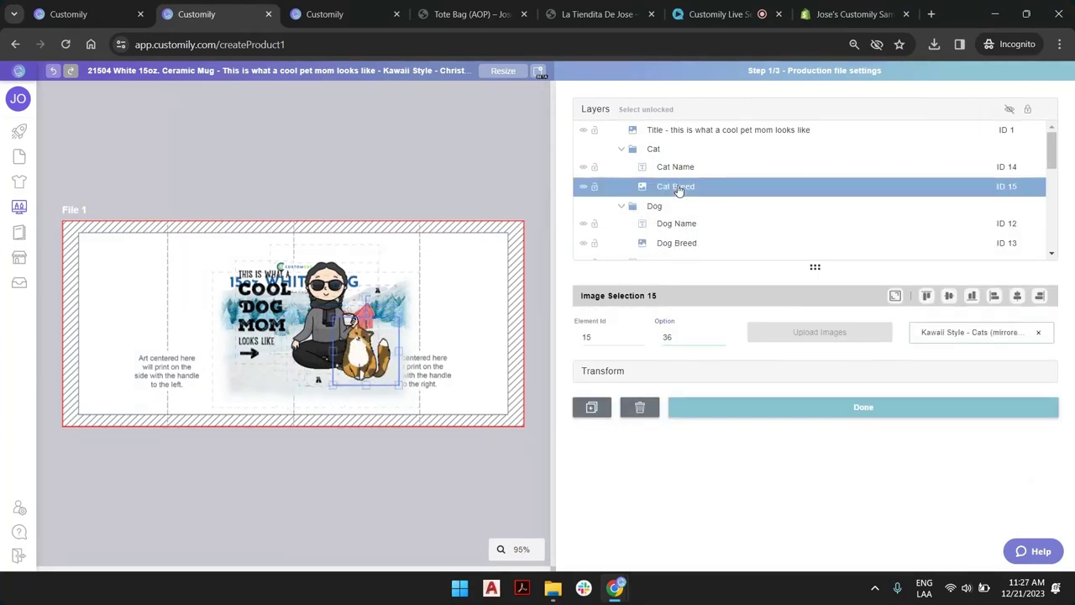
{"action": "left_click", "coordinate": [671, 244]}
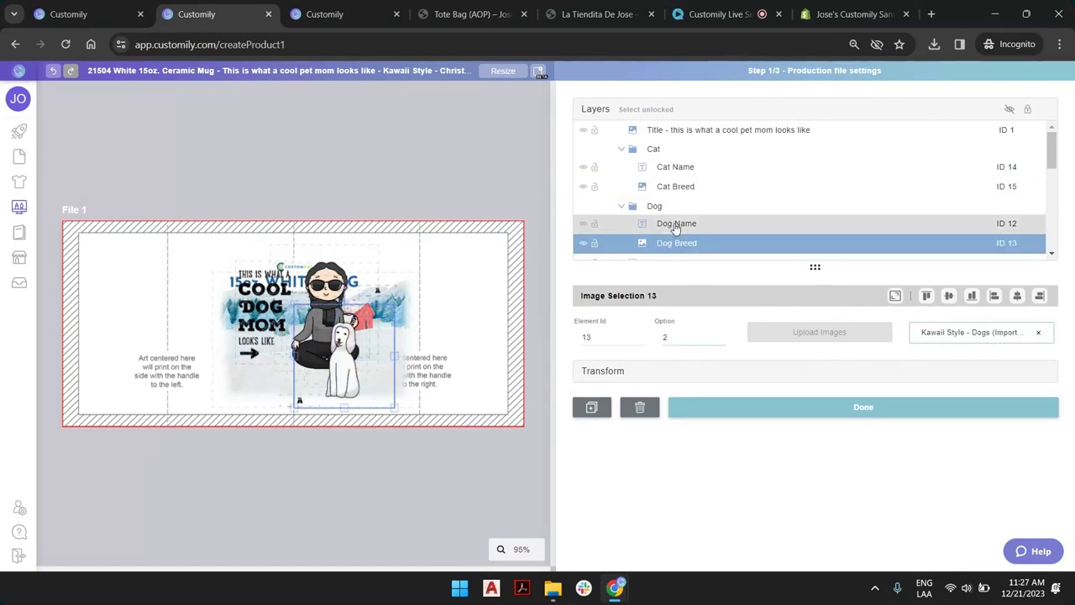
{"action": "left_click", "coordinate": [677, 223], "text": "shift"}
{"action": "left_click_drag", "start_coordinate": [344, 368], "coordinate": [371, 351]}
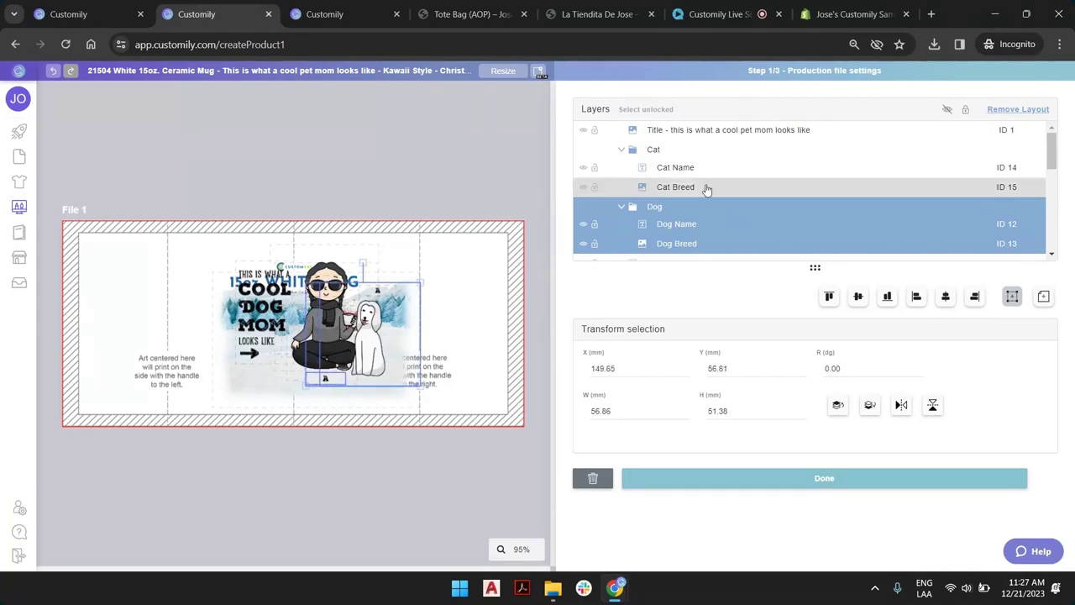
Select all layers from the Title through Background, including both pet groups, and center the design on the guide line for the handle-to-the-left side.
{"action": "left_click", "coordinate": [663, 136]}
{"action": "scroll", "coordinate": [682, 145], "scroll_direction": "down", "scroll_amount": 5}
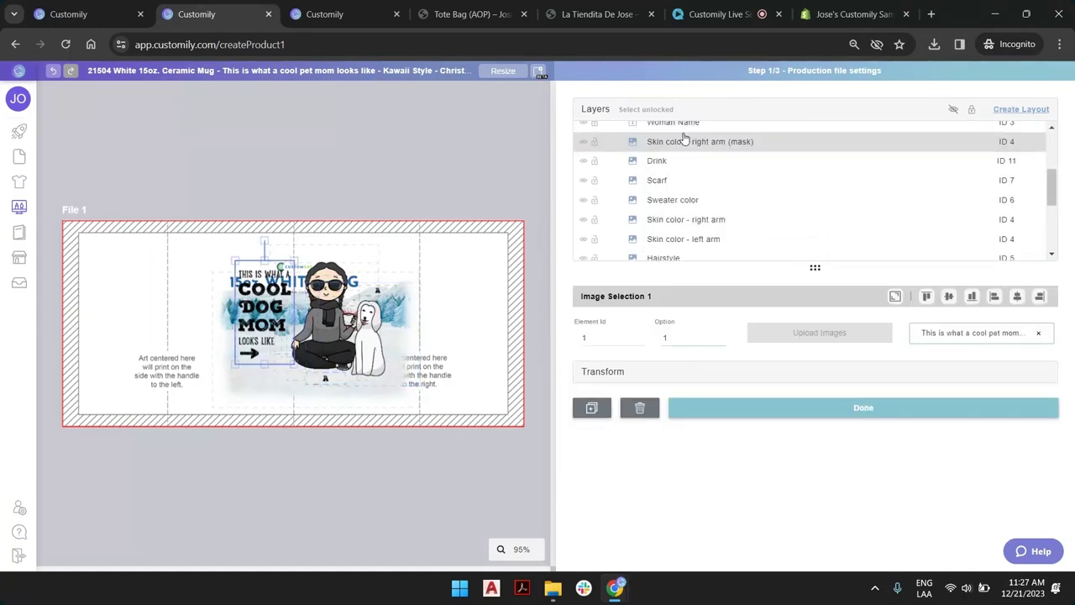
{"action": "scroll", "coordinate": [685, 149], "scroll_direction": "up", "scroll_amount": 5}
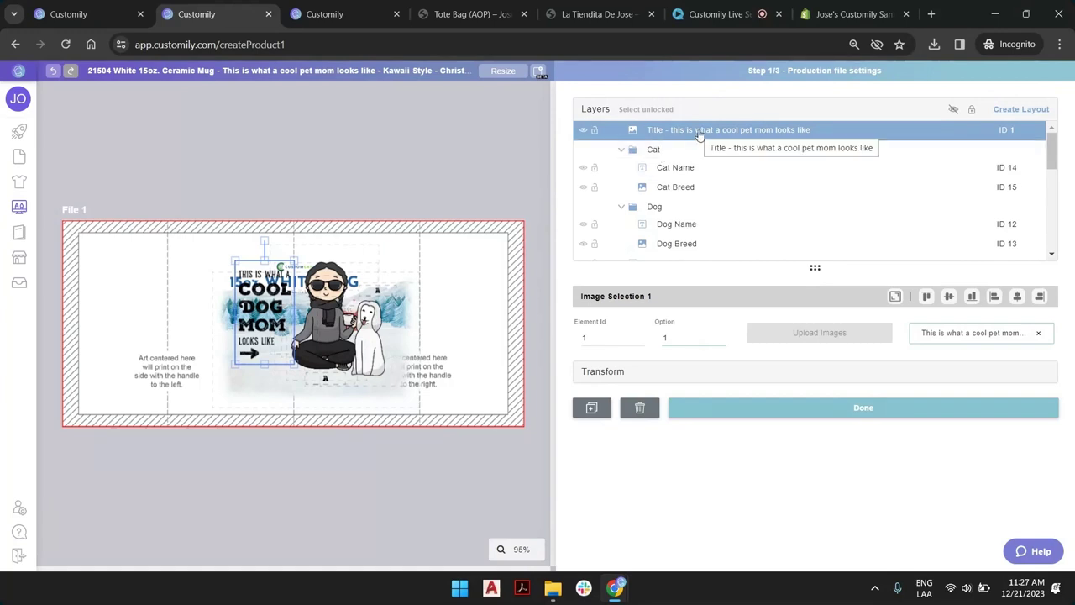
{"action": "scroll", "coordinate": [688, 134], "scroll_direction": "down", "scroll_amount": 8}
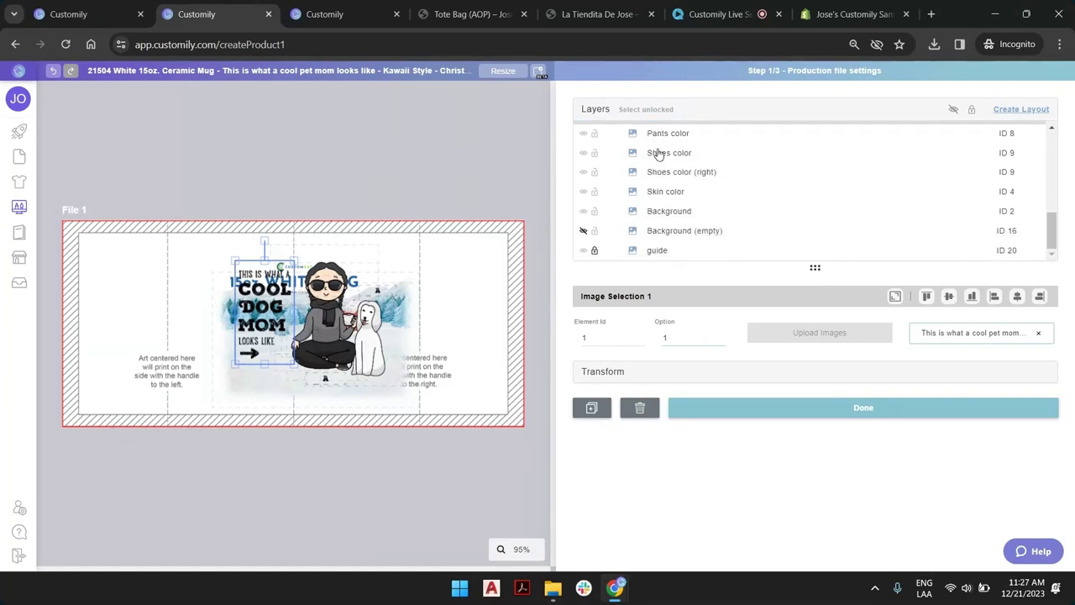
{"action": "left_click", "coordinate": [668, 213], "text": "shift"}
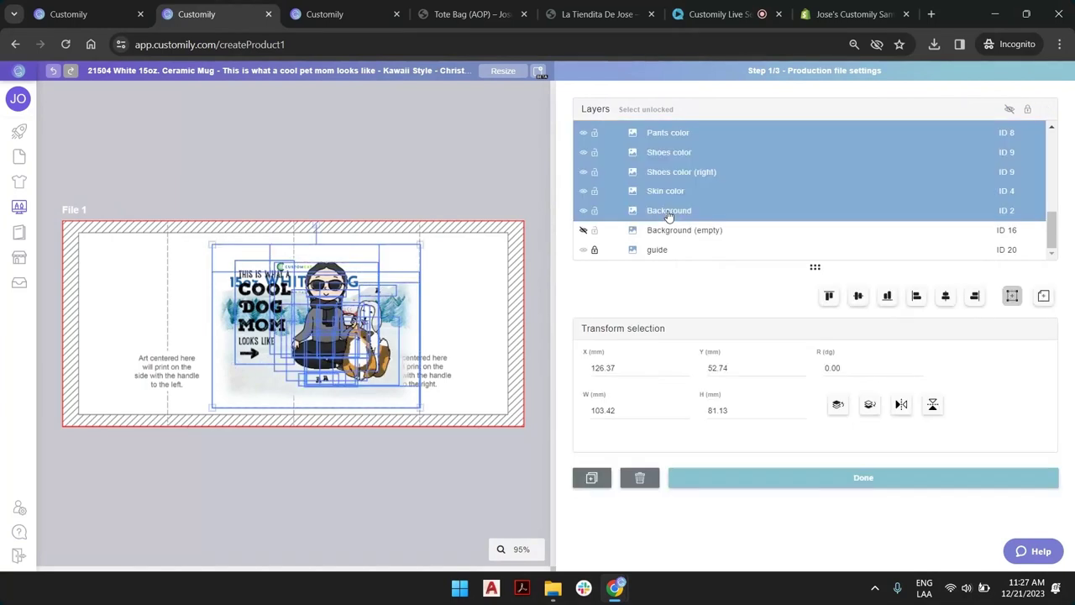
{"action": "scroll", "coordinate": [682, 193], "scroll_direction": "up", "scroll_amount": 3}
{"action": "scroll", "coordinate": [682, 192], "scroll_direction": "up", "scroll_amount": 1}
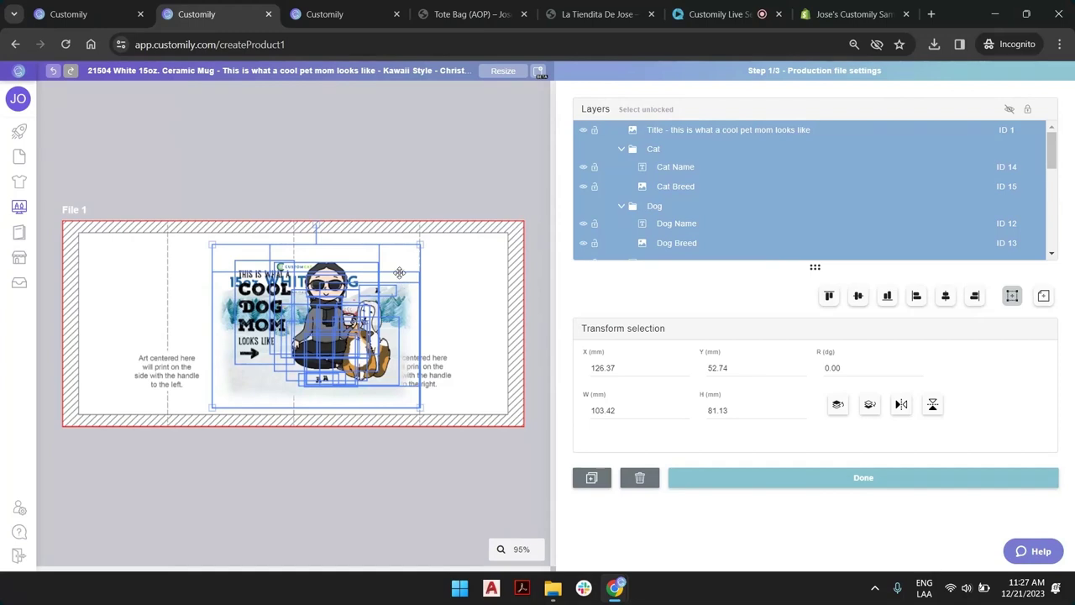
{"action": "left_click_drag", "start_coordinate": [405, 279], "coordinate": [458, 201]}
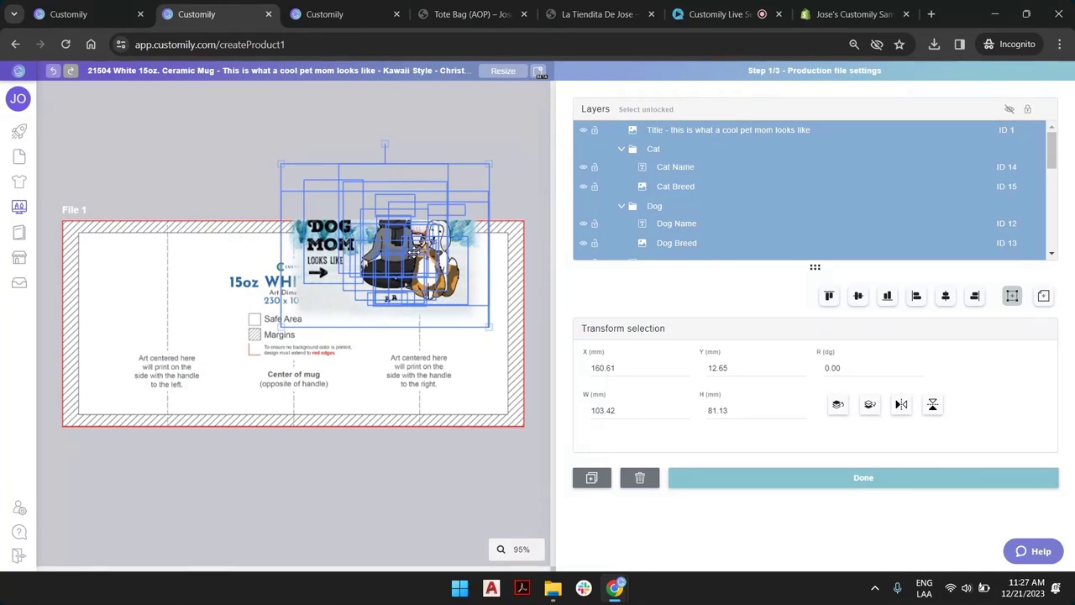
{"action": "left_click_drag", "start_coordinate": [414, 246], "coordinate": [217, 357]}
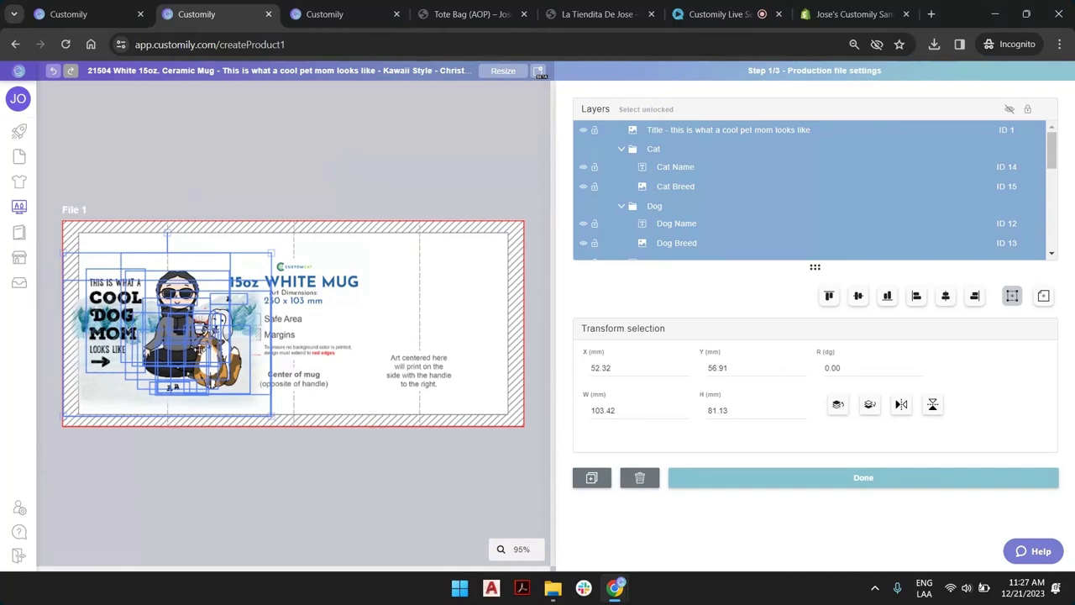
{"action": "left_click_drag", "start_coordinate": [191, 321], "coordinate": [192, 312]}
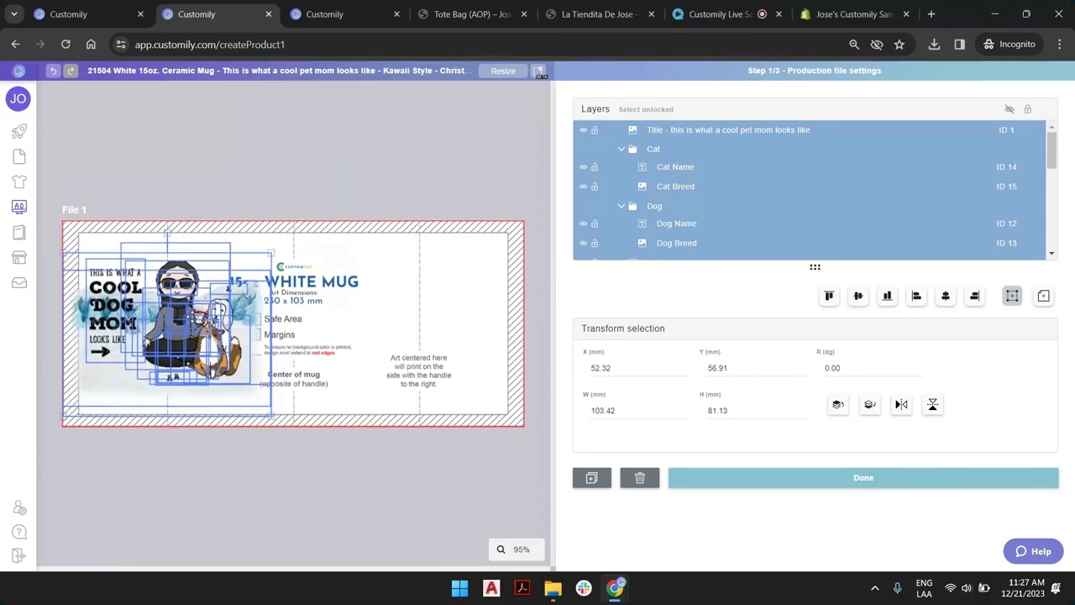
Scale the selected design down to about 99 × 78 mm and recenter it on the handle-to-the-left guide line at about X 53, Y 57 mm.
{"action": "left_click_drag", "start_coordinate": [67, 414], "coordinate": [76, 412]}
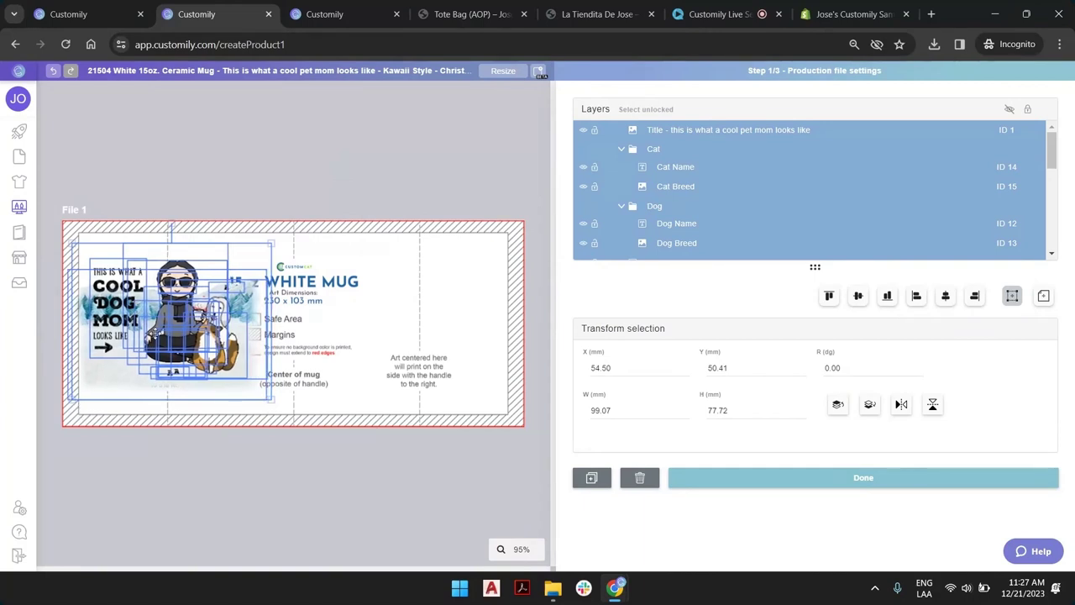
{"action": "left_click_drag", "start_coordinate": [183, 309], "coordinate": [195, 326]}
{"action": "left_click_drag", "start_coordinate": [184, 323], "coordinate": [199, 316]}
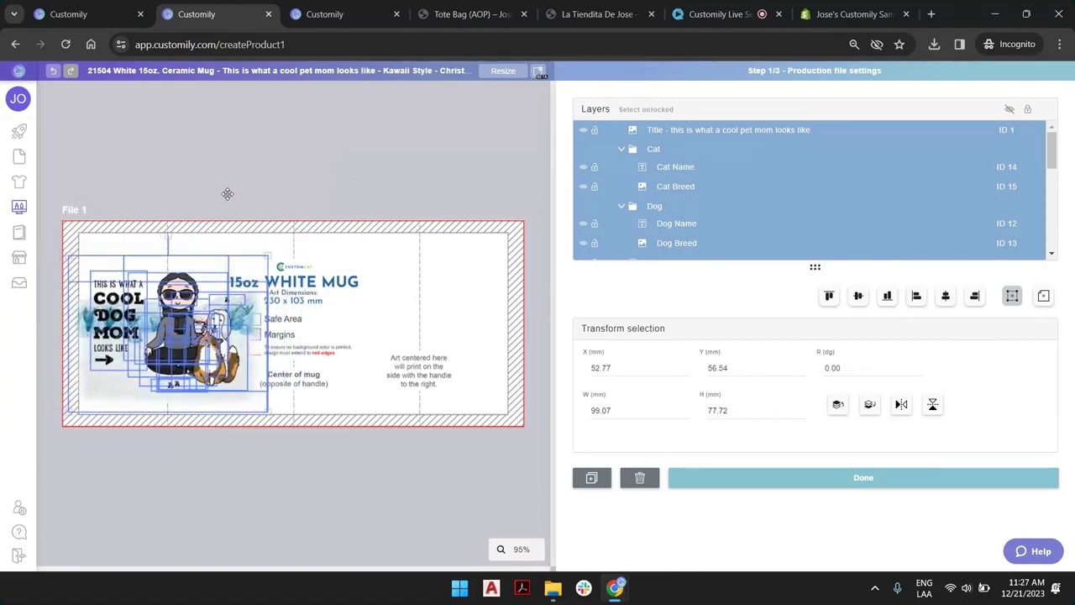
{"action": "left_click", "coordinate": [227, 193]}
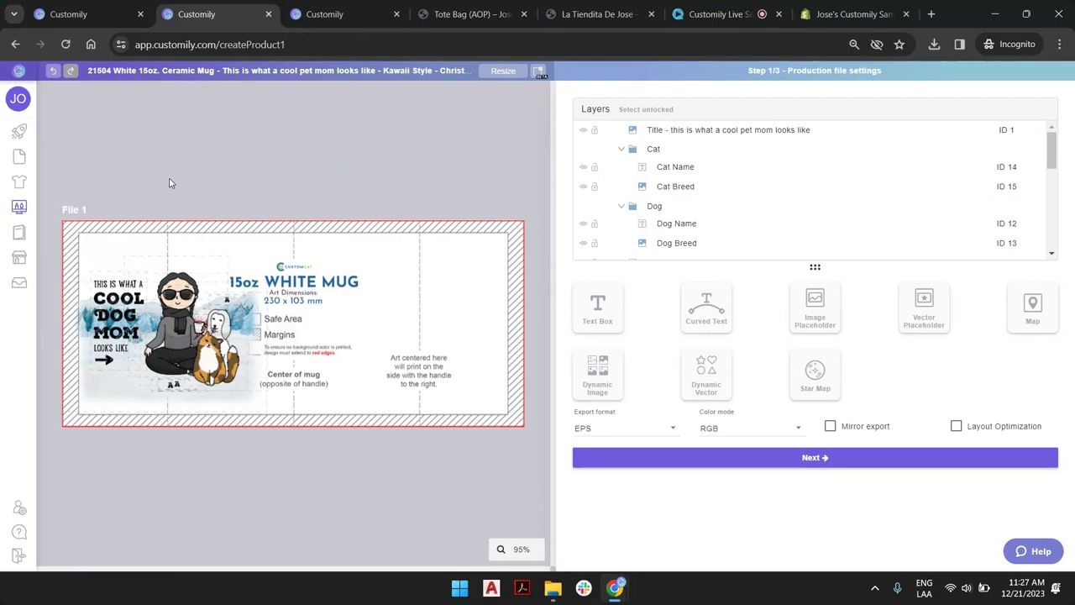
Hide the guide layer in the production file and proceed to the preview settings.
{"action": "scroll", "coordinate": [663, 227], "scroll_direction": "down", "scroll_amount": 5}
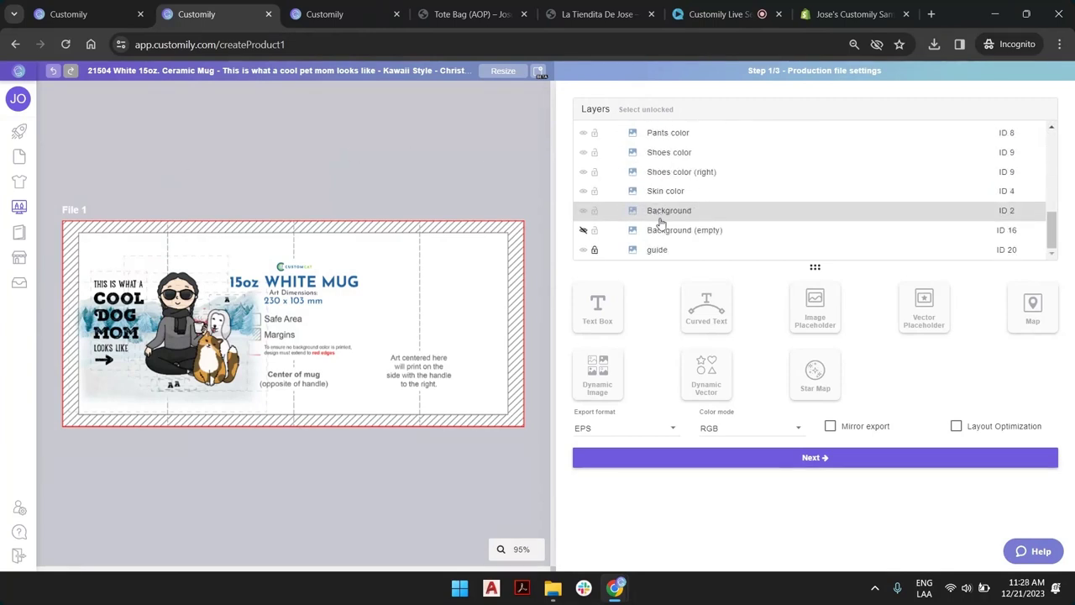
{"action": "left_click", "coordinate": [583, 250]}
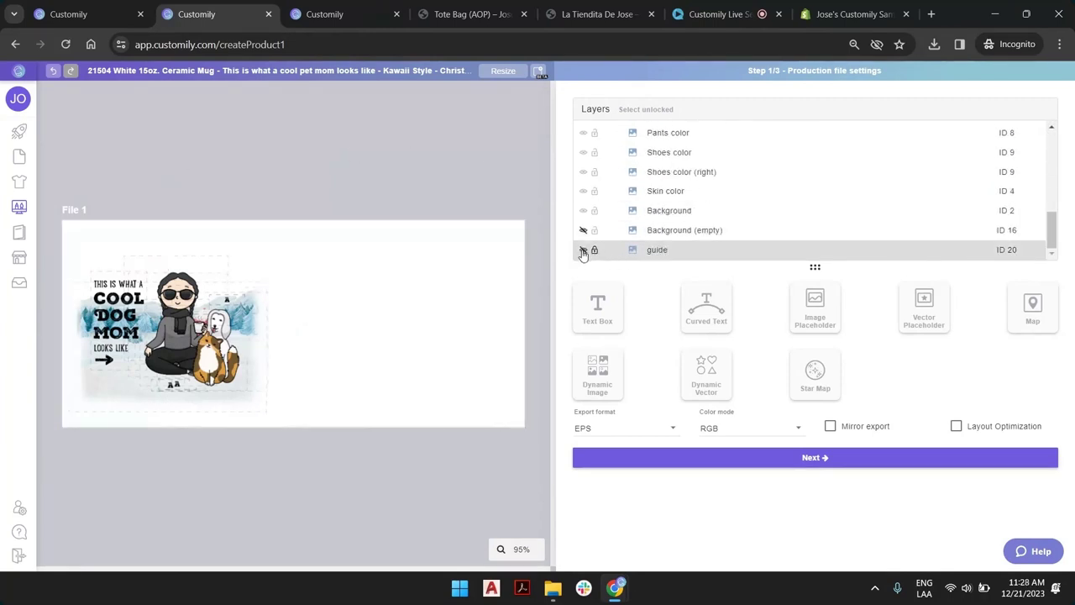
{"action": "left_click", "coordinate": [840, 457]}
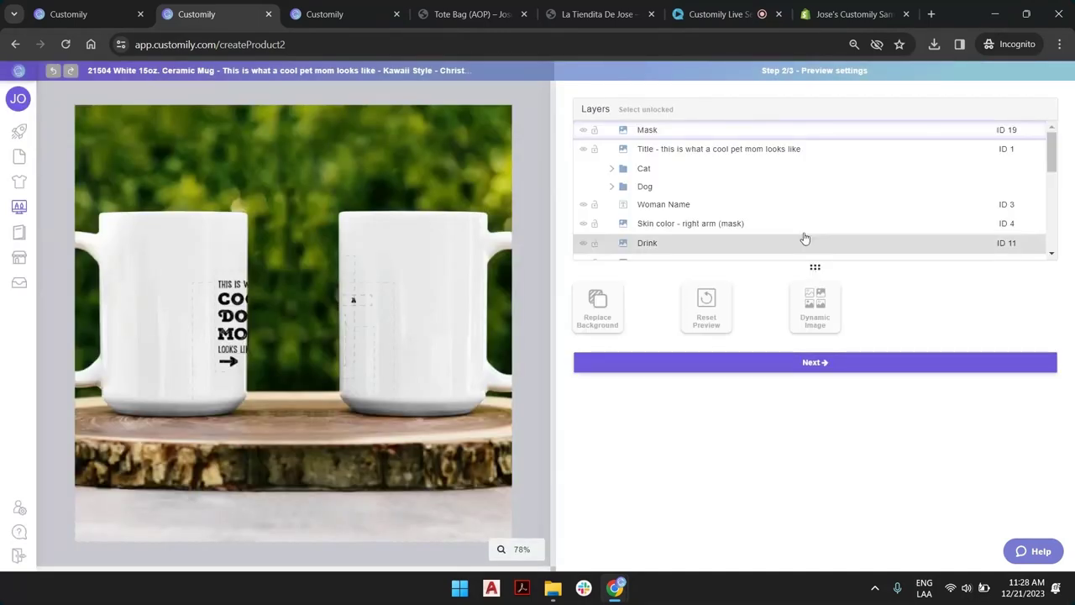
Make the guide layer visible in the mug preview, unlock it and select it.
{"action": "scroll", "coordinate": [696, 182], "scroll_direction": "down", "scroll_amount": 5}
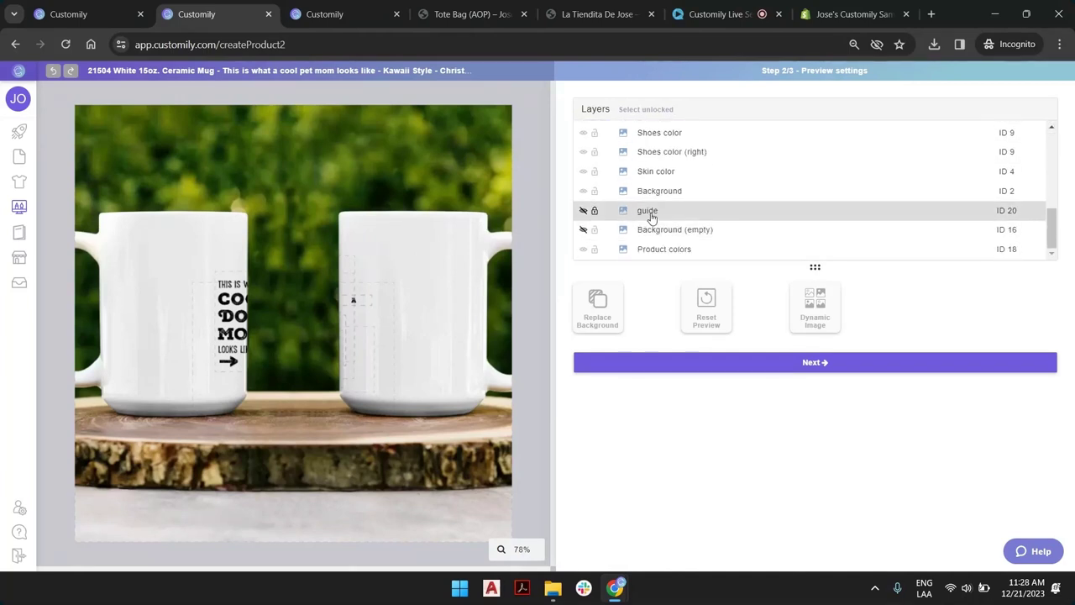
{"action": "left_click", "coordinate": [584, 211]}
{"action": "left_click", "coordinate": [596, 212]}
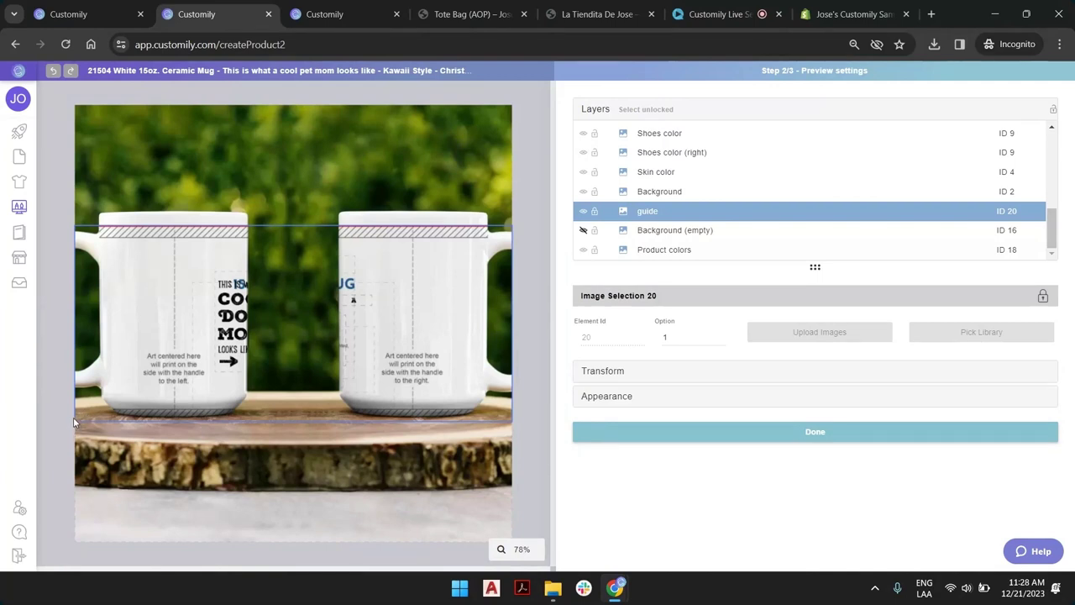
{"action": "mouse_move", "coordinate": [15, 220]}
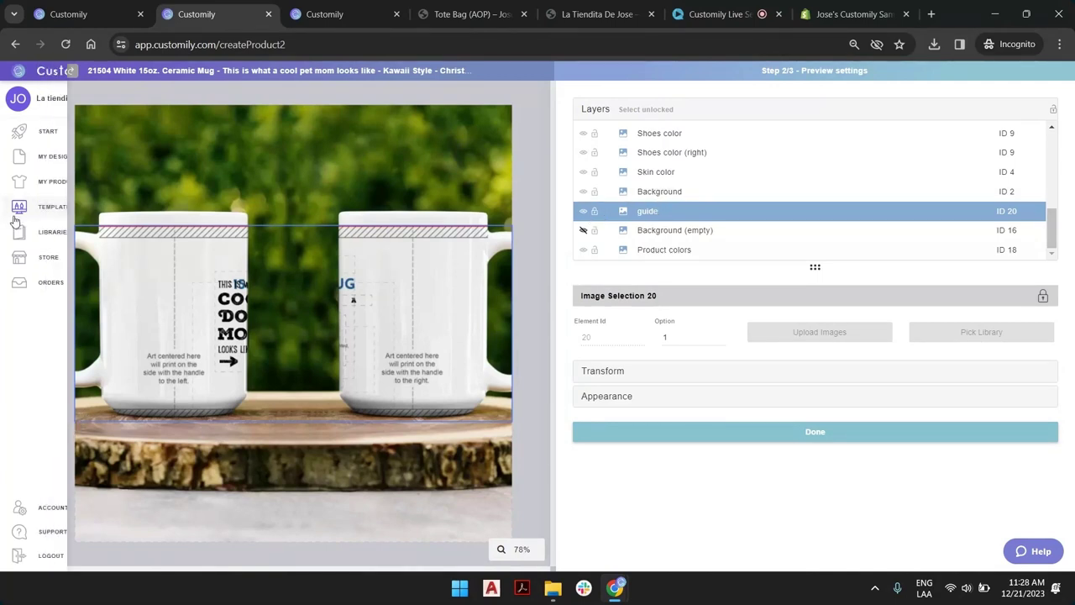
{"action": "left_click", "coordinate": [140, 236]}
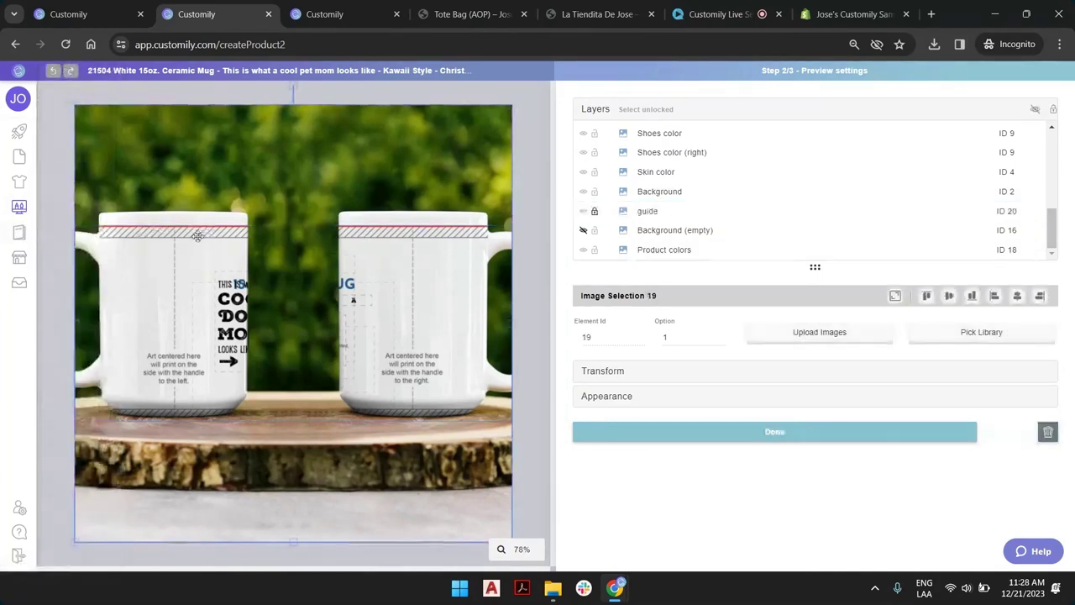
{"action": "left_click", "coordinate": [613, 213]}
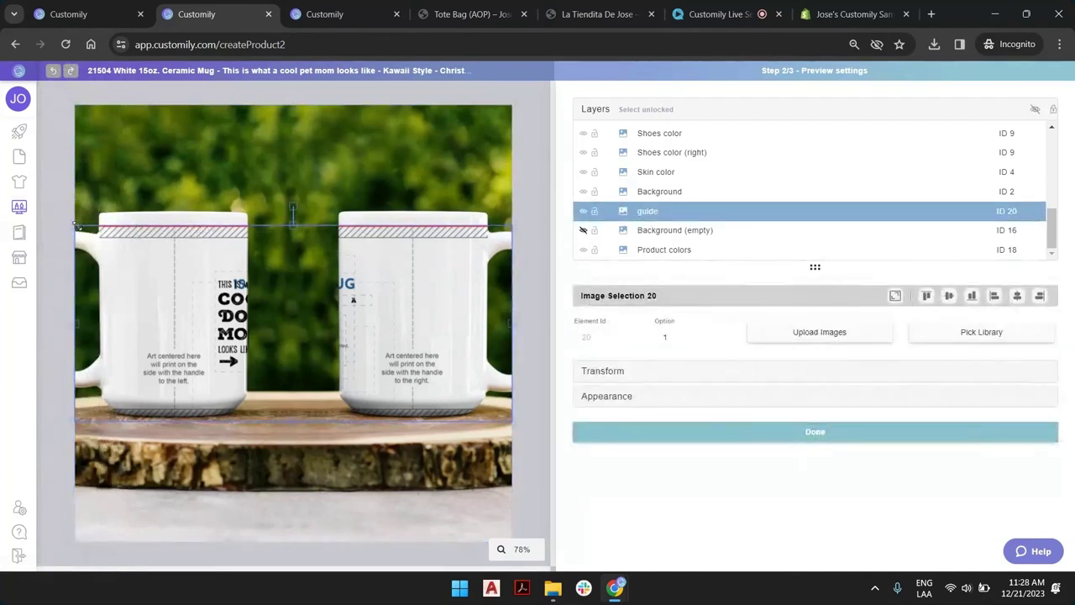
Shrink the guide so it spans from the outer edge of one mug body to the outer edge of the other, excluding the handles.
{"action": "left_click_drag", "start_coordinate": [77, 225], "coordinate": [101, 238]}
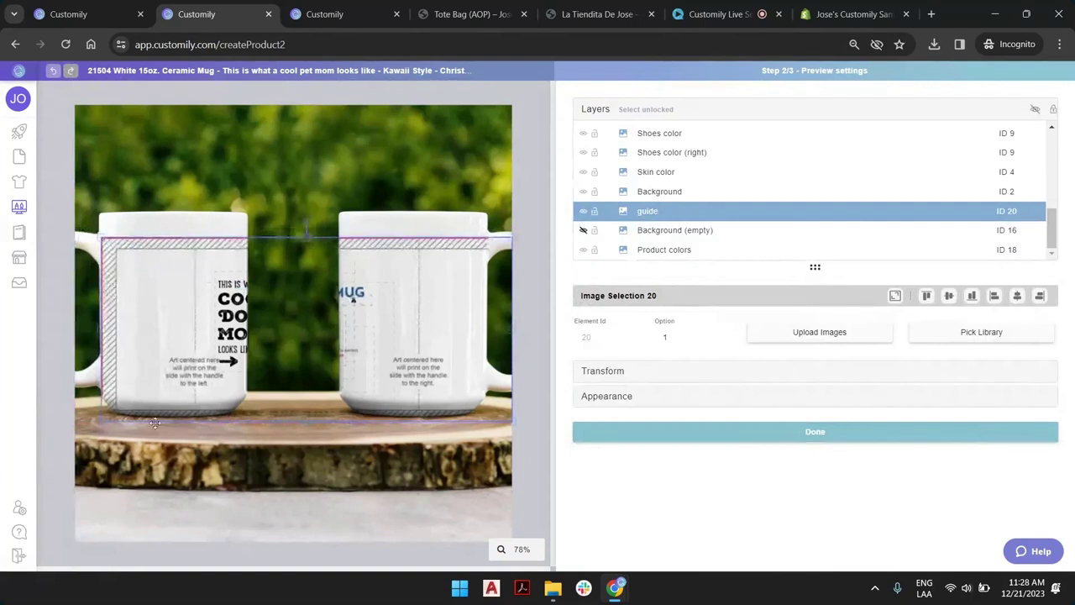
{"action": "left_click_drag", "start_coordinate": [193, 337], "coordinate": [198, 332]}
{"action": "left_click_drag", "start_coordinate": [516, 406], "coordinate": [492, 397]}
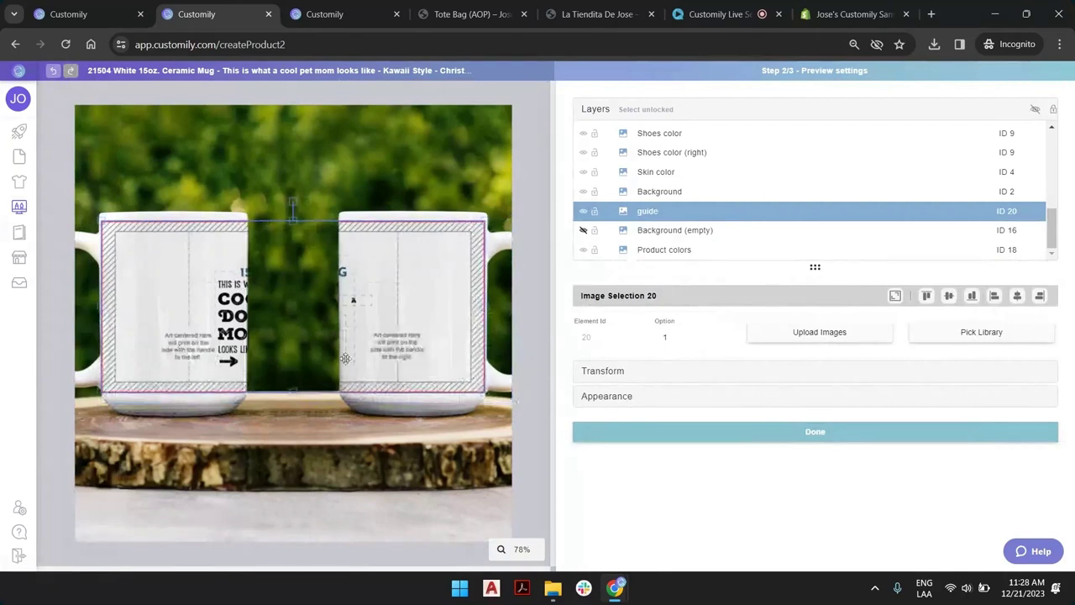
Select all layers from Background through Title and position the design on the front of the mug with the handle to the left.
{"action": "left_click", "coordinate": [672, 192]}
{"action": "scroll", "coordinate": [667, 193], "scroll_direction": "up", "scroll_amount": 1}
{"action": "scroll", "coordinate": [668, 193], "scroll_direction": "up", "scroll_amount": 3}
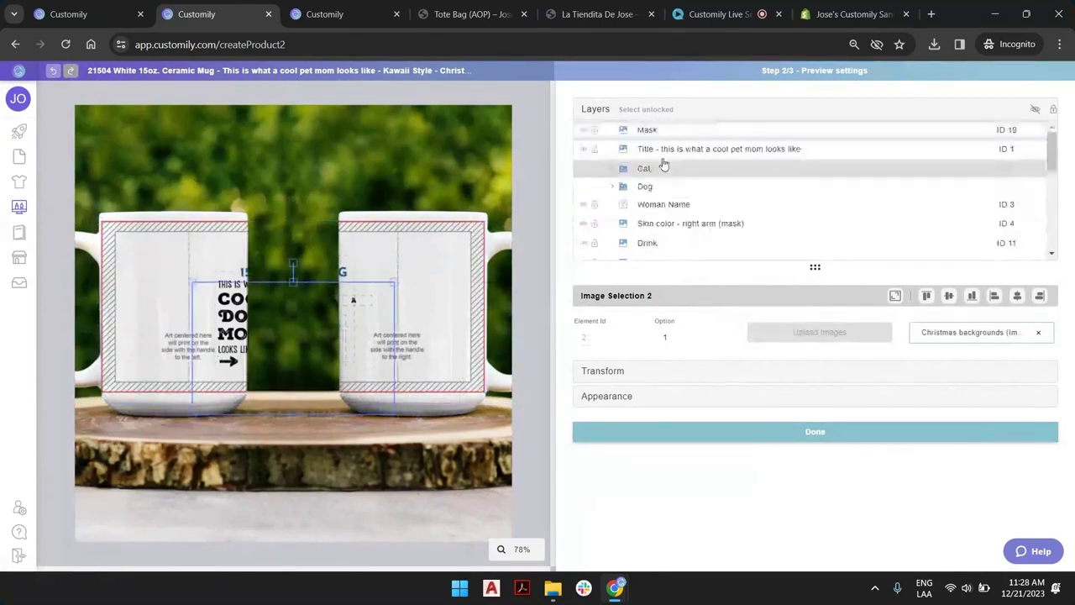
{"action": "left_click", "coordinate": [664, 150], "text": "shift"}
{"action": "left_click_drag", "start_coordinate": [302, 336], "coordinate": [252, 387]}
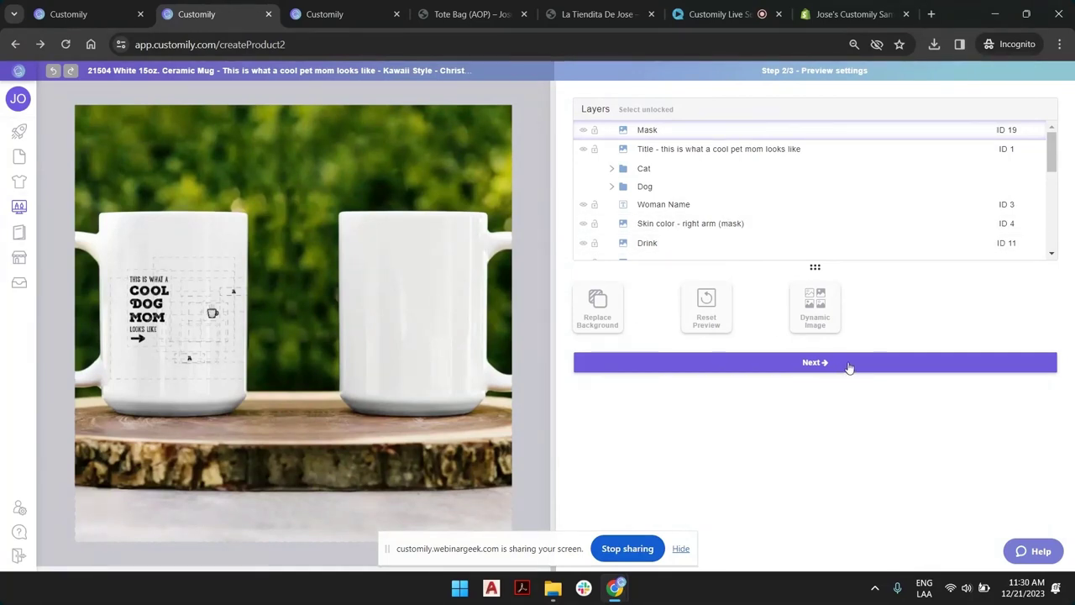
Proceed to the template review and set the Skin color, both Shoes color, Pants color, Hairstyle and Sweater color layers to image option 2.
{"action": "left_click", "coordinate": [849, 367]}
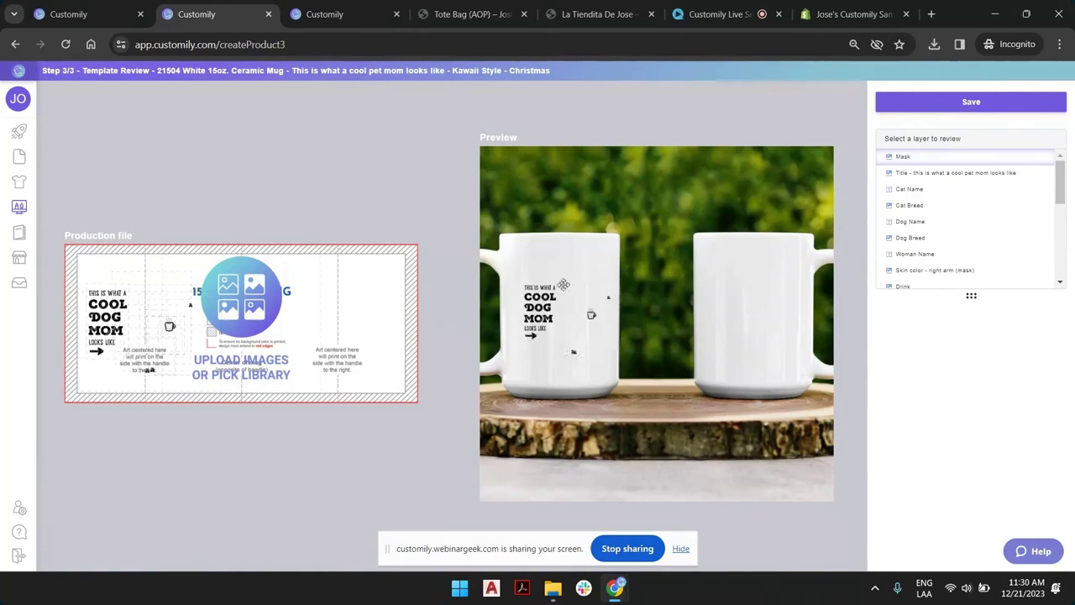
{"action": "scroll", "coordinate": [988, 236], "scroll_direction": "down", "scroll_amount": 6}
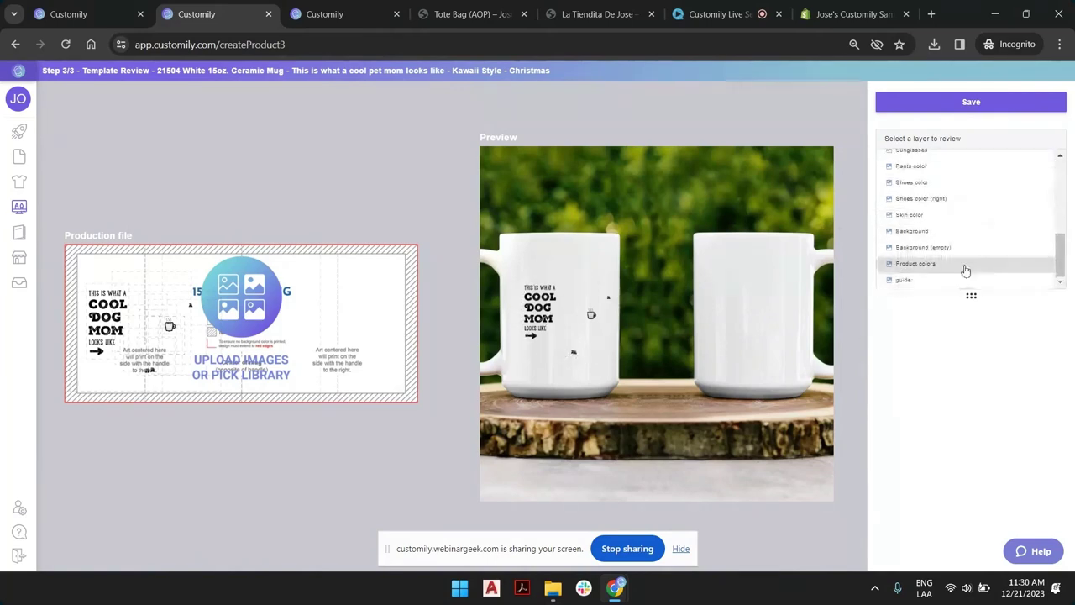
{"action": "left_click", "coordinate": [967, 215]}
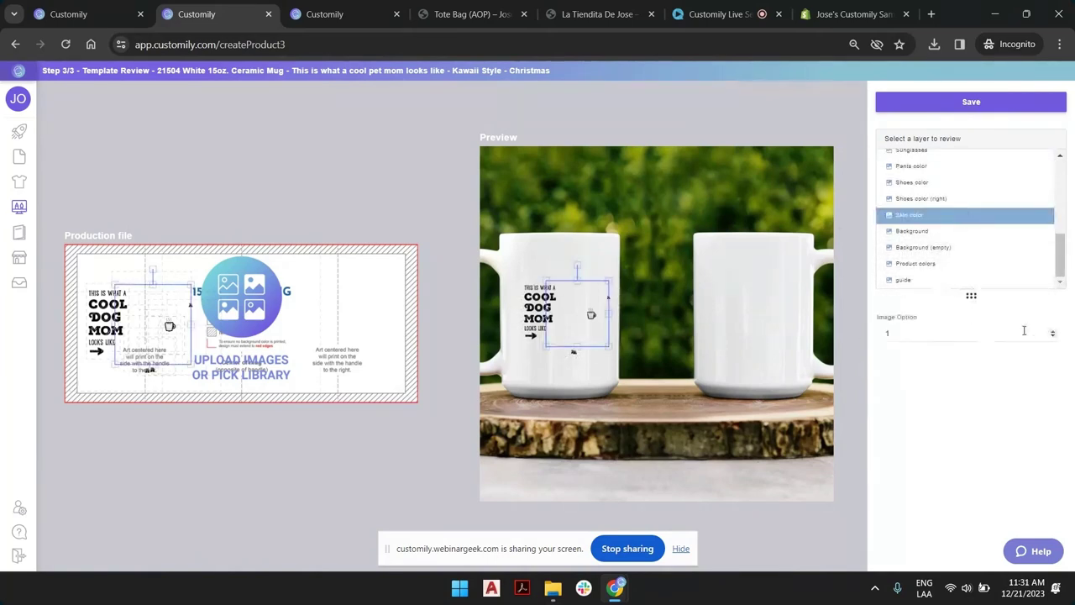
{"action": "left_click", "coordinate": [955, 200]}
{"action": "left_click", "coordinate": [963, 185]}
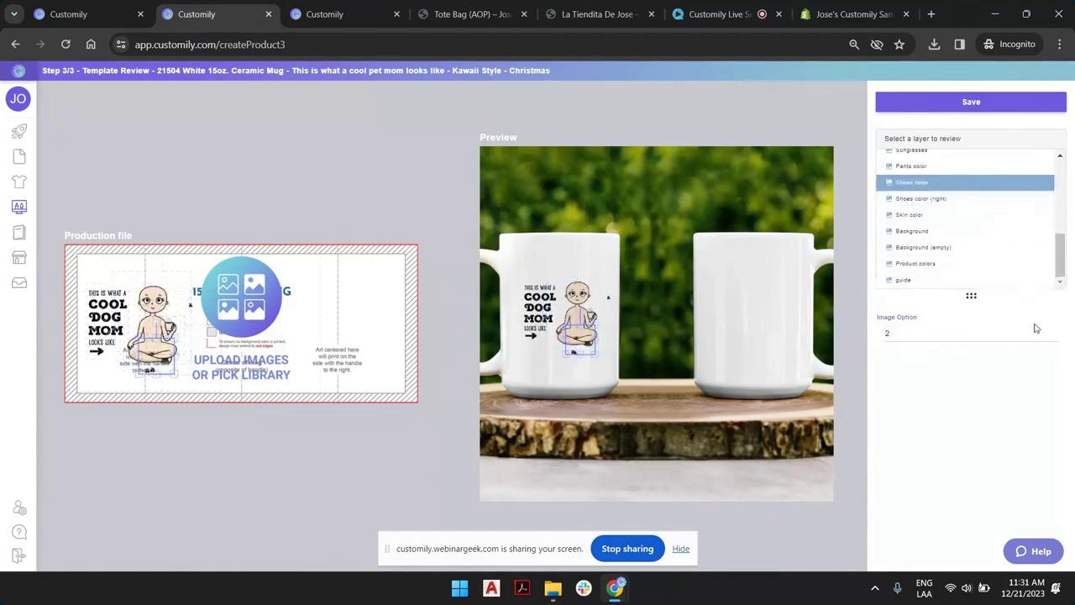
{"action": "left_click", "coordinate": [961, 166]}
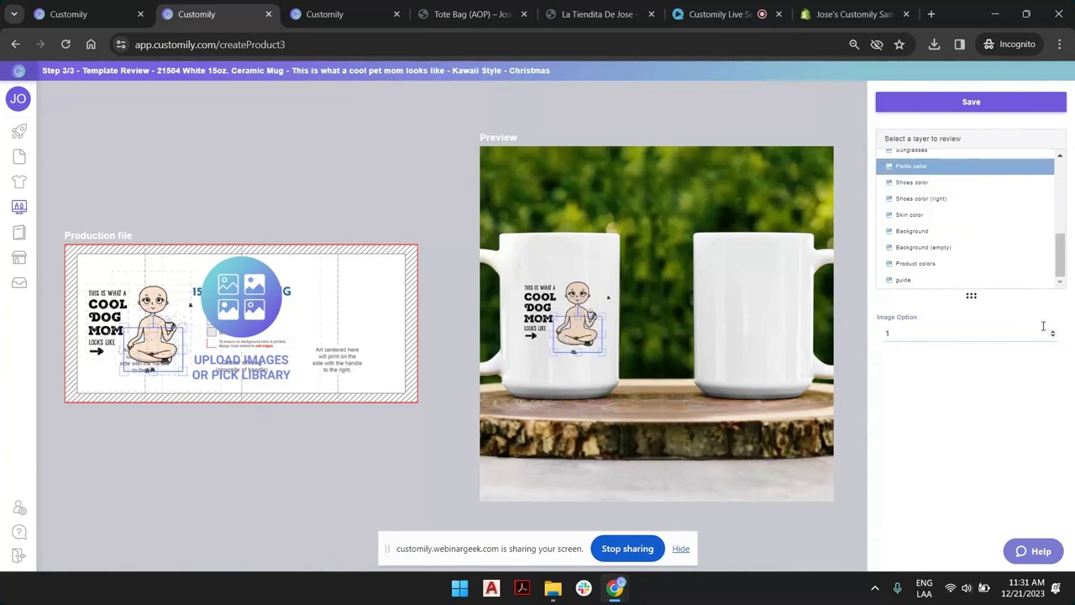
{"action": "scroll", "coordinate": [966, 216], "scroll_direction": "up", "scroll_amount": 2}
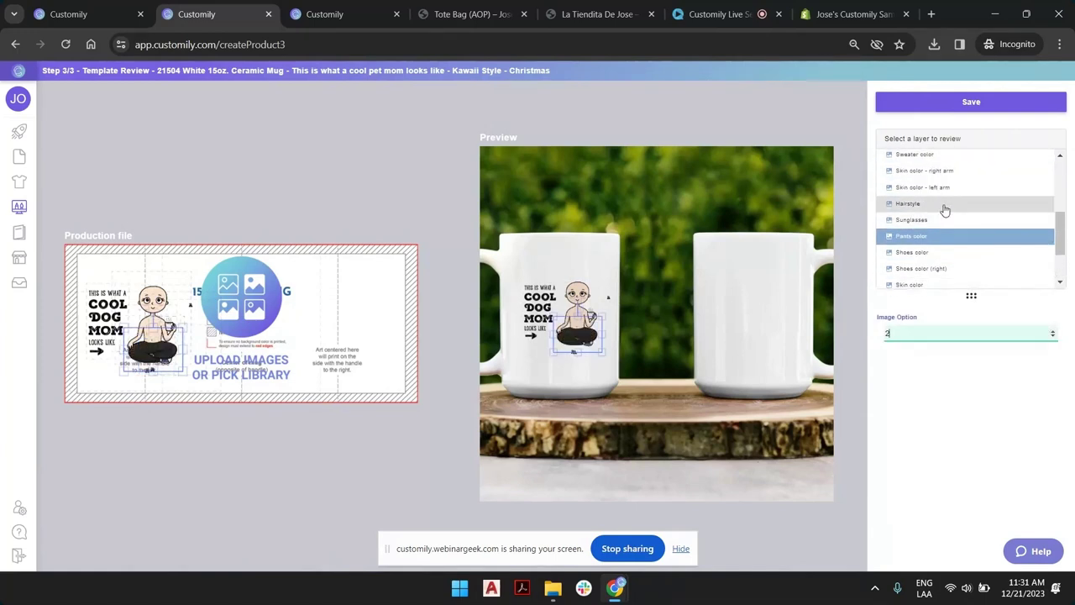
{"action": "left_click", "coordinate": [943, 209]}
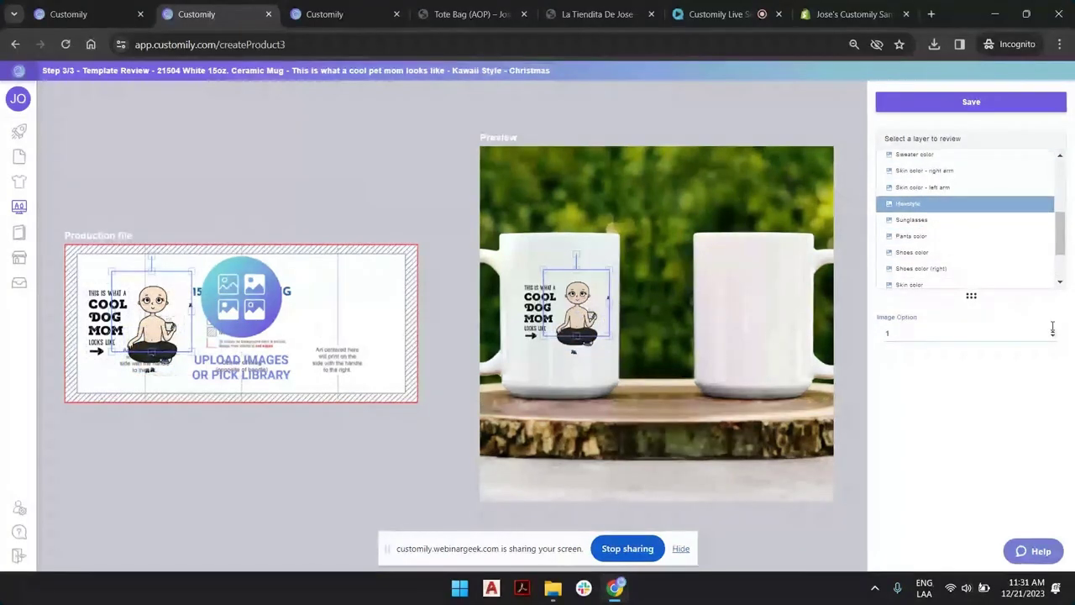
{"action": "left_click", "coordinate": [1052, 330]}
{"action": "left_click", "coordinate": [924, 155]}
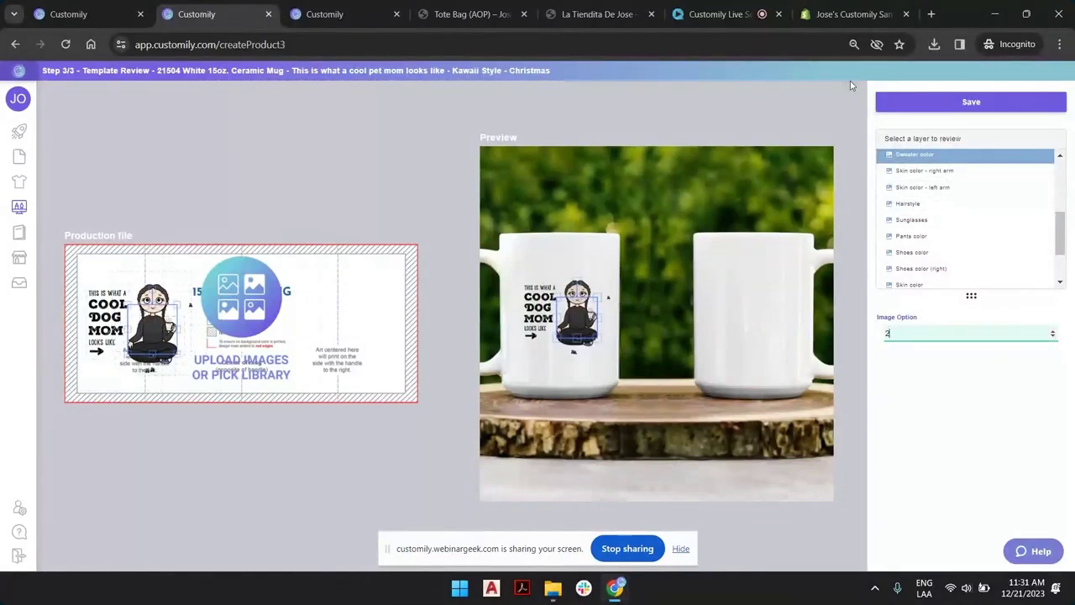
Save the mug template, choose to create more templates, and dismiss the screen-sharing notice.
{"action": "left_click", "coordinate": [944, 105]}
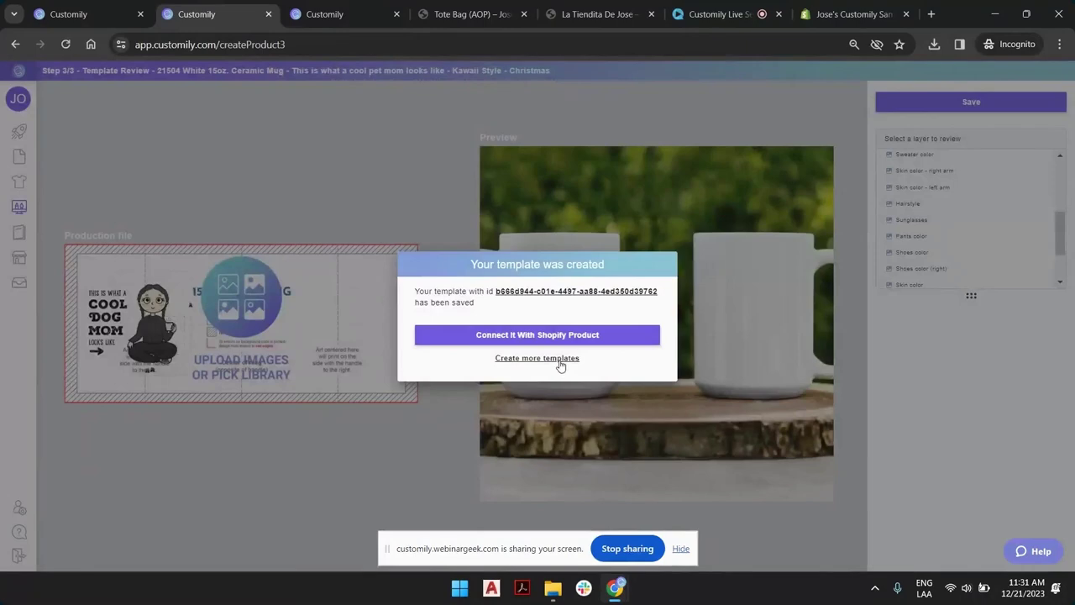
{"action": "left_click", "coordinate": [559, 358]}
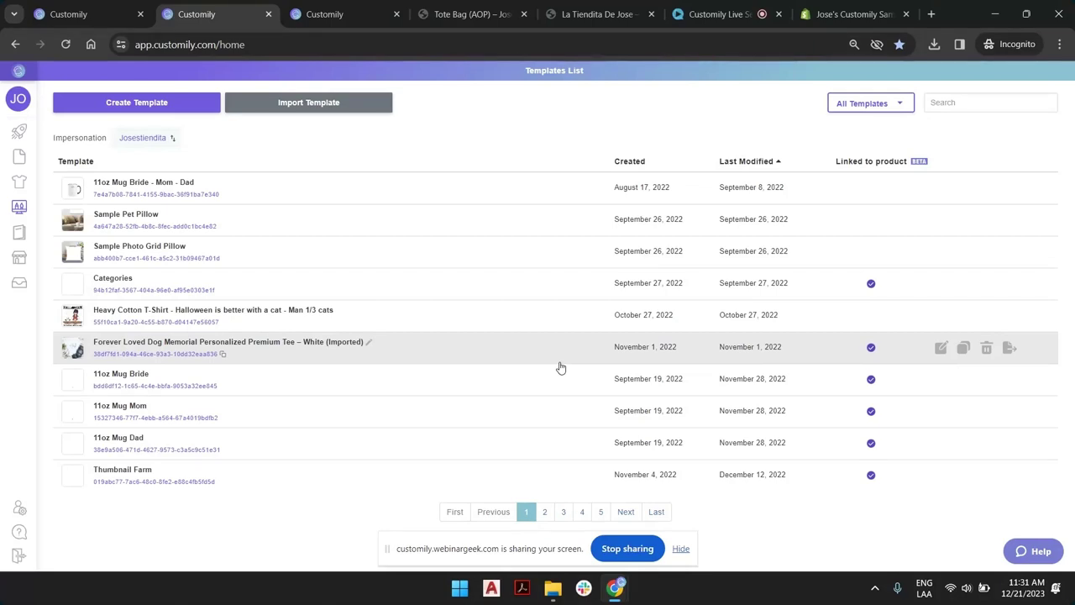
{"action": "left_click", "coordinate": [681, 549]}
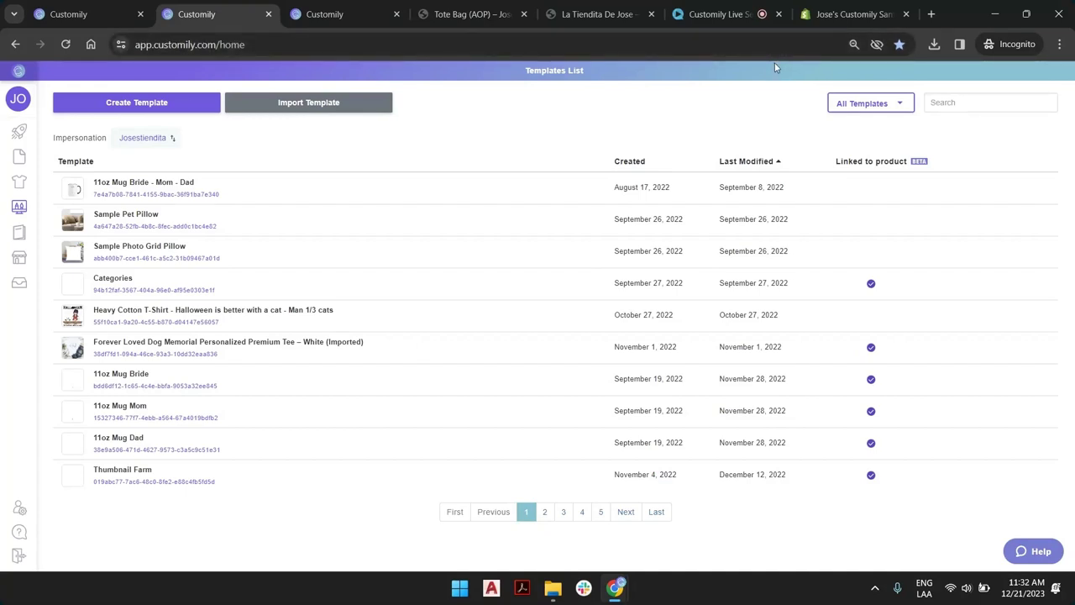
Switch to the Shopify admin and open the order for the Our Song Acrylic Square Plaque.
{"action": "left_click", "coordinate": [823, 19]}
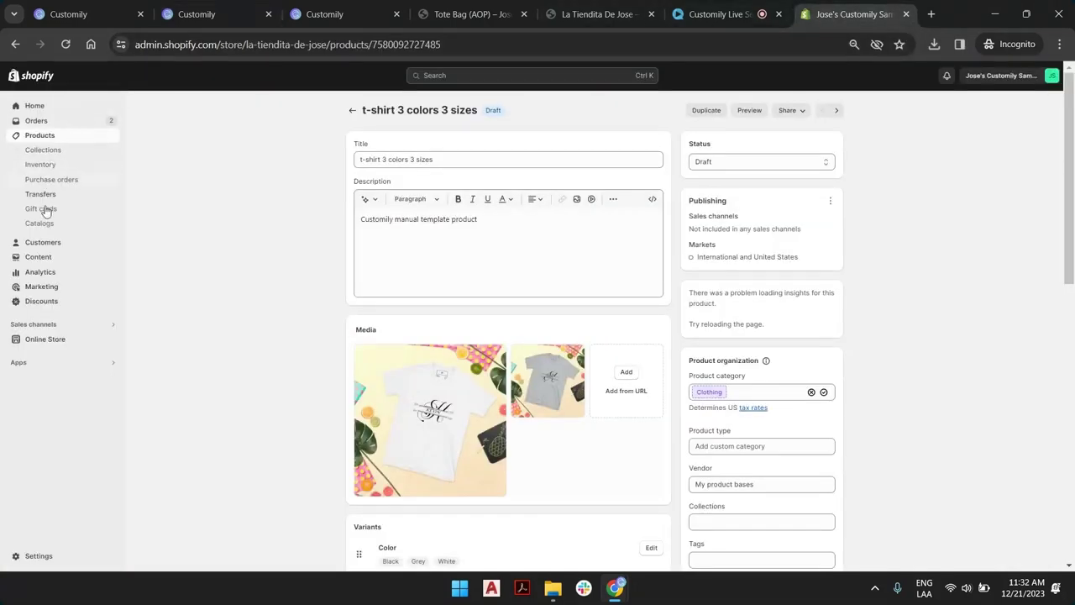
{"action": "left_click", "coordinate": [36, 122]}
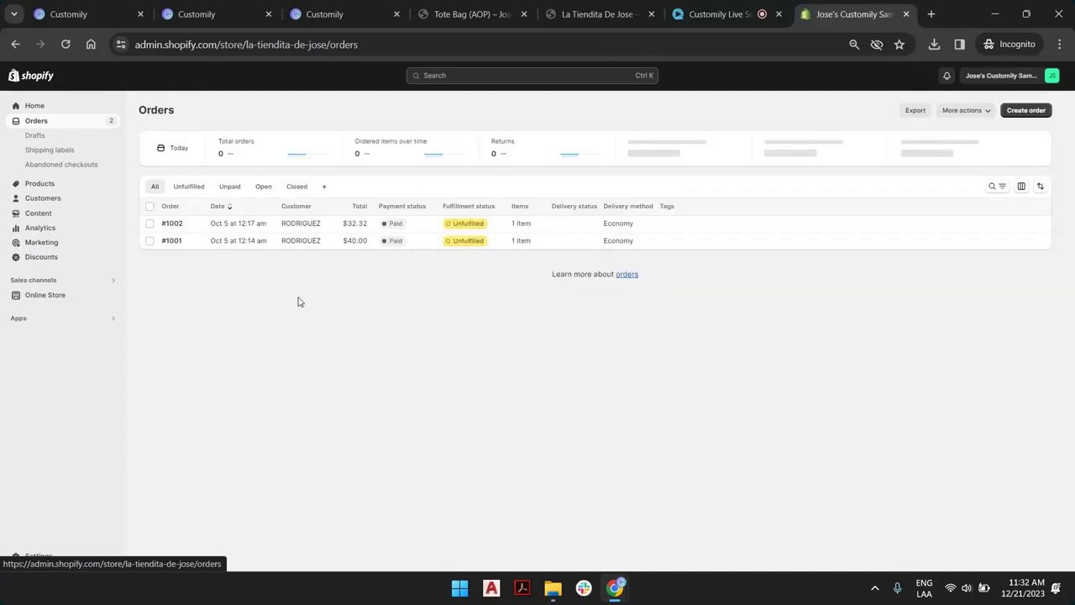
{"action": "left_click", "coordinate": [240, 248]}
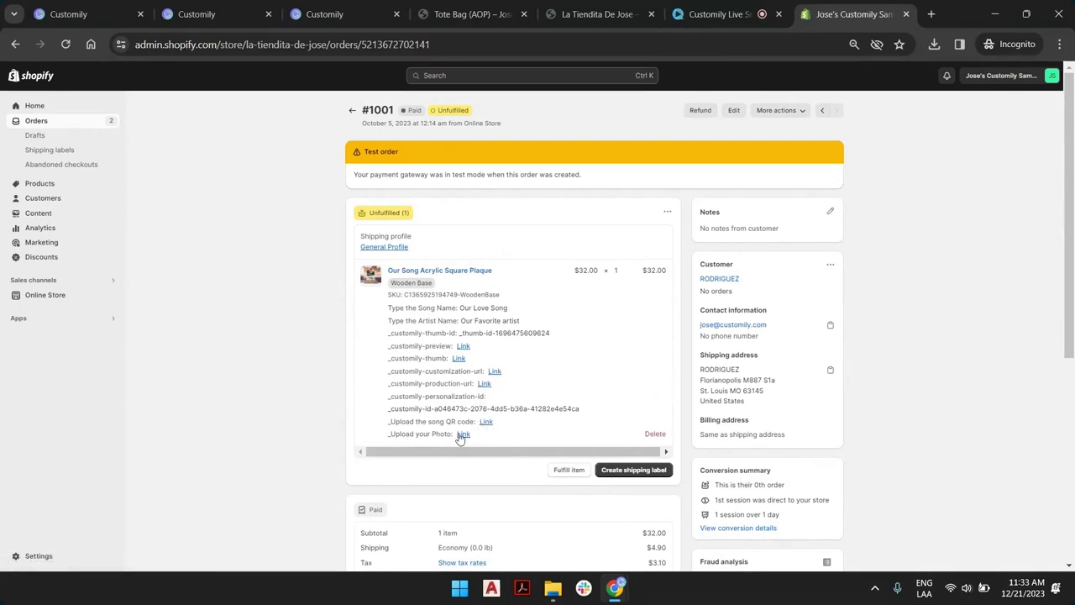
Inspect the order's linked preview, production file and uploaded customer photo, and return to the Customily templates list.
{"action": "left_click", "coordinate": [463, 347]}
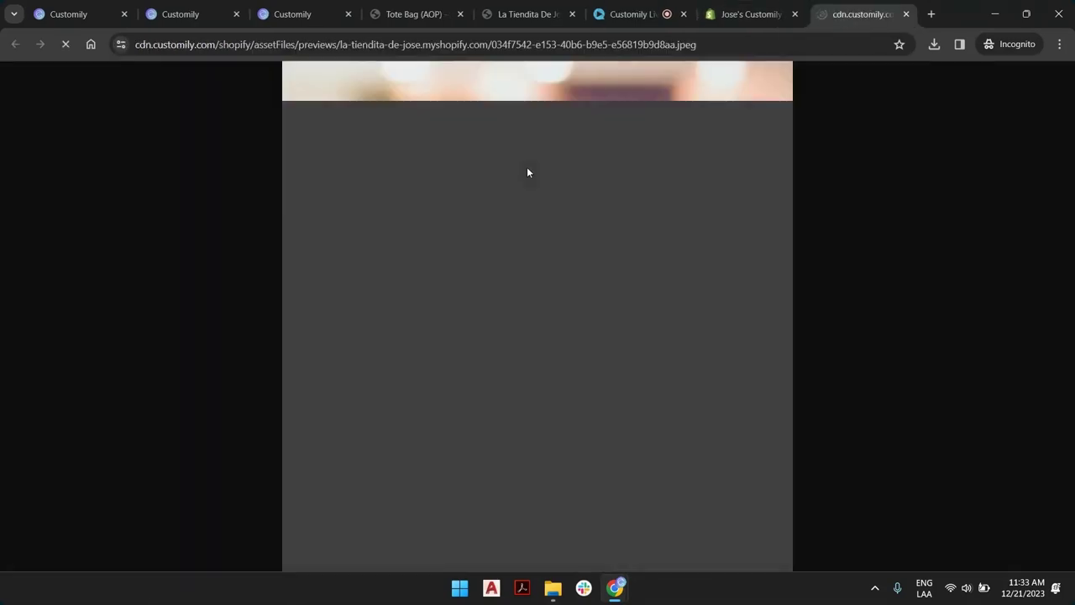
{"action": "left_click", "coordinate": [744, 14]}
{"action": "left_click", "coordinate": [486, 384]}
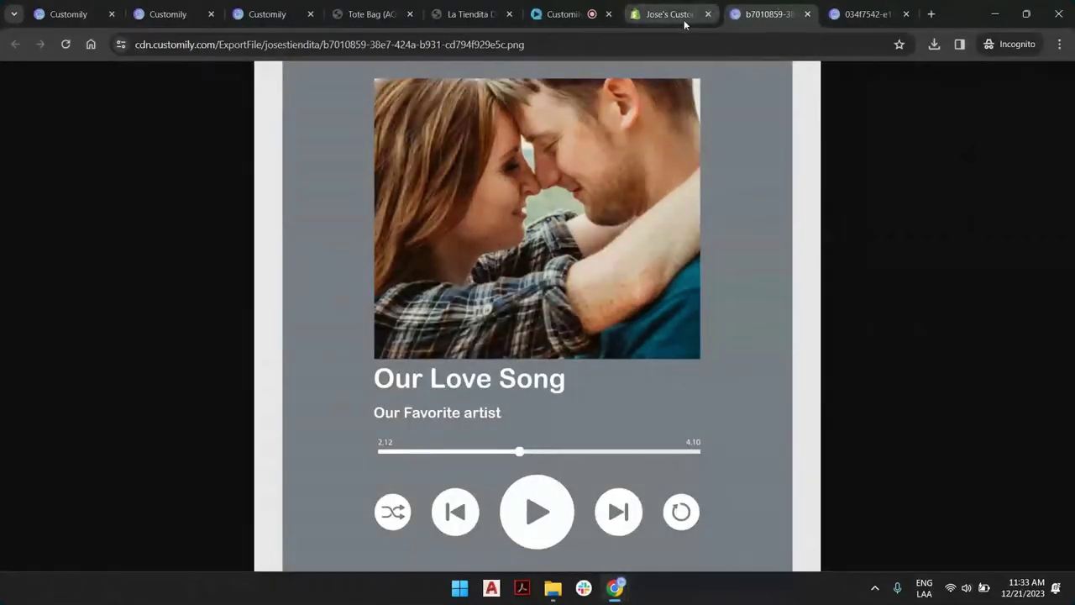
{"action": "left_click", "coordinate": [657, 19]}
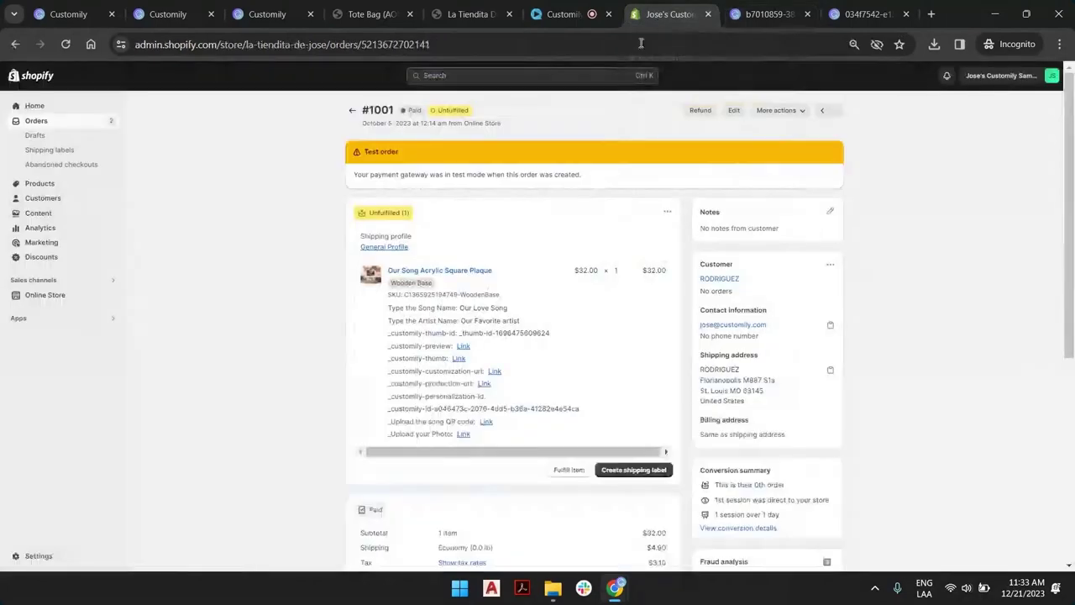
{"action": "left_click", "coordinate": [467, 437]}
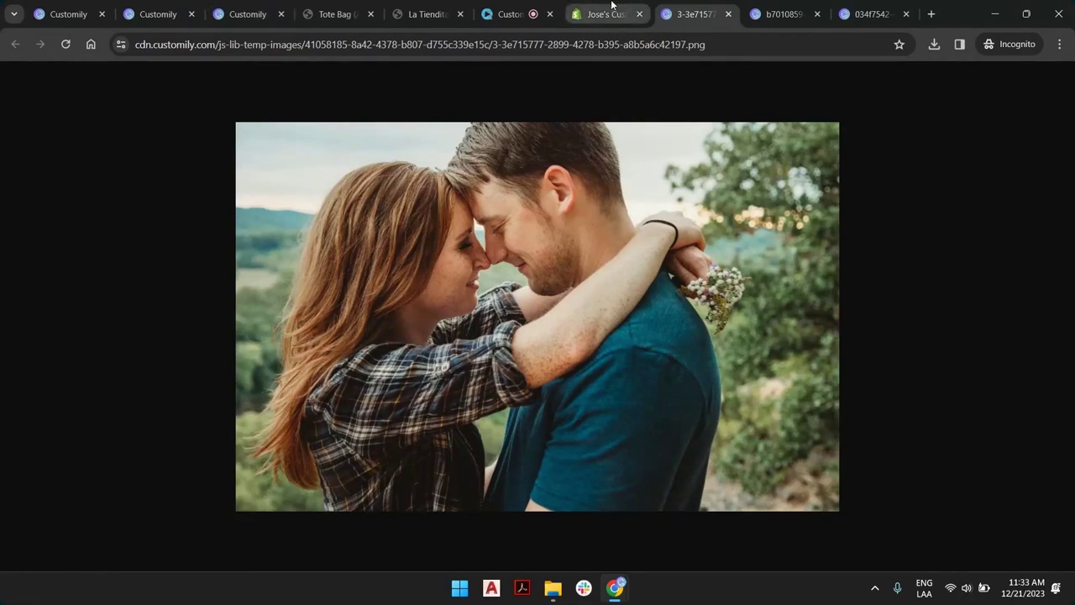
{"action": "mouse_move", "coordinate": [603, 8]}
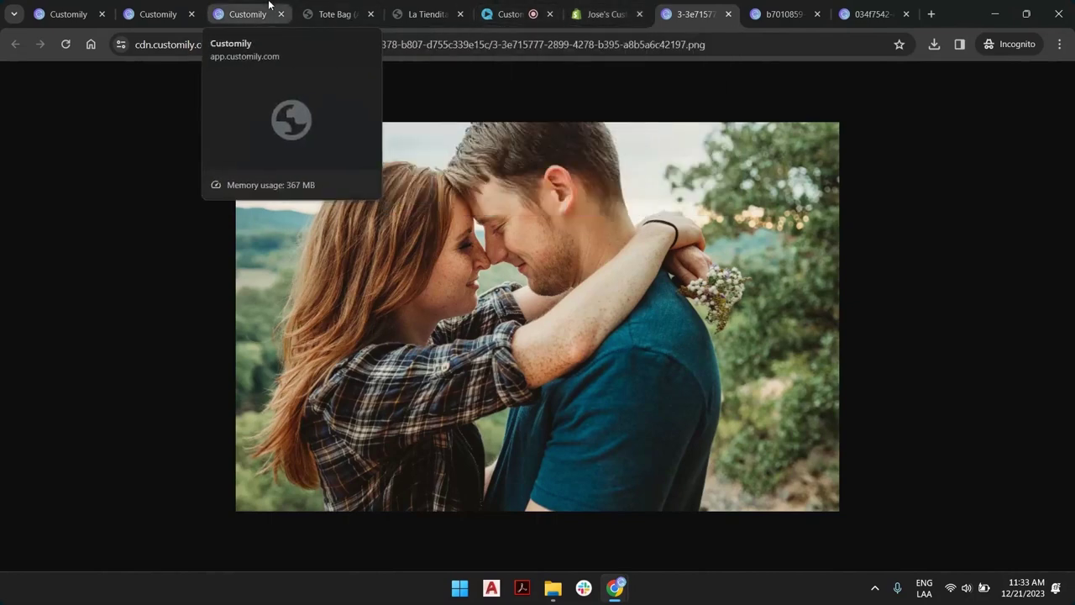
{"action": "left_click", "coordinate": [178, 7]}
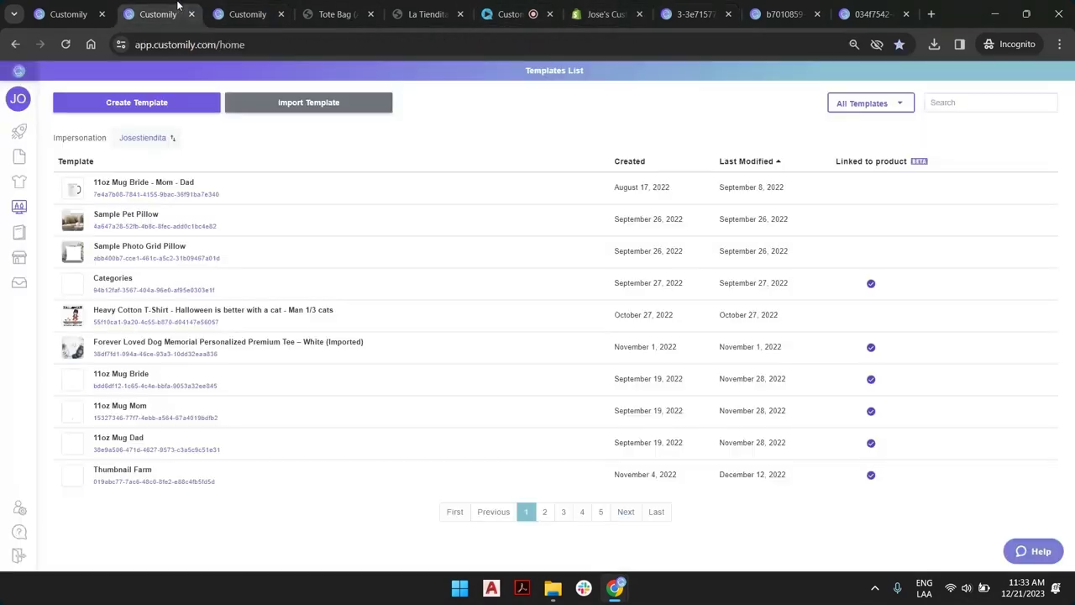
Open the Customily orders list for the la-tiendita-de-jose store and check its Last Month date filter.
{"action": "mouse_move", "coordinate": [25, 285]}
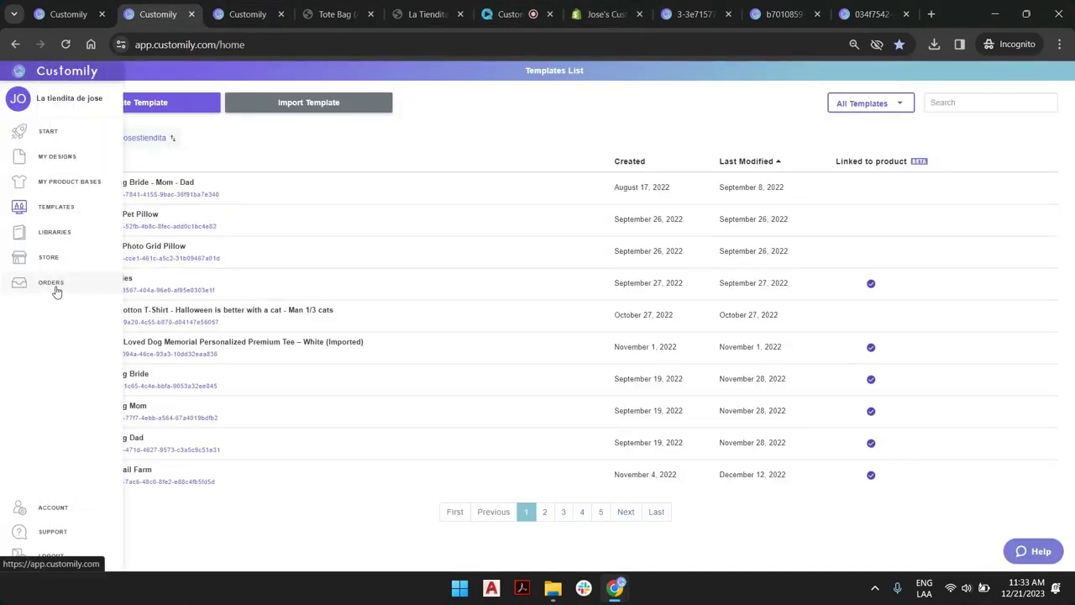
{"action": "left_click", "coordinate": [40, 290]}
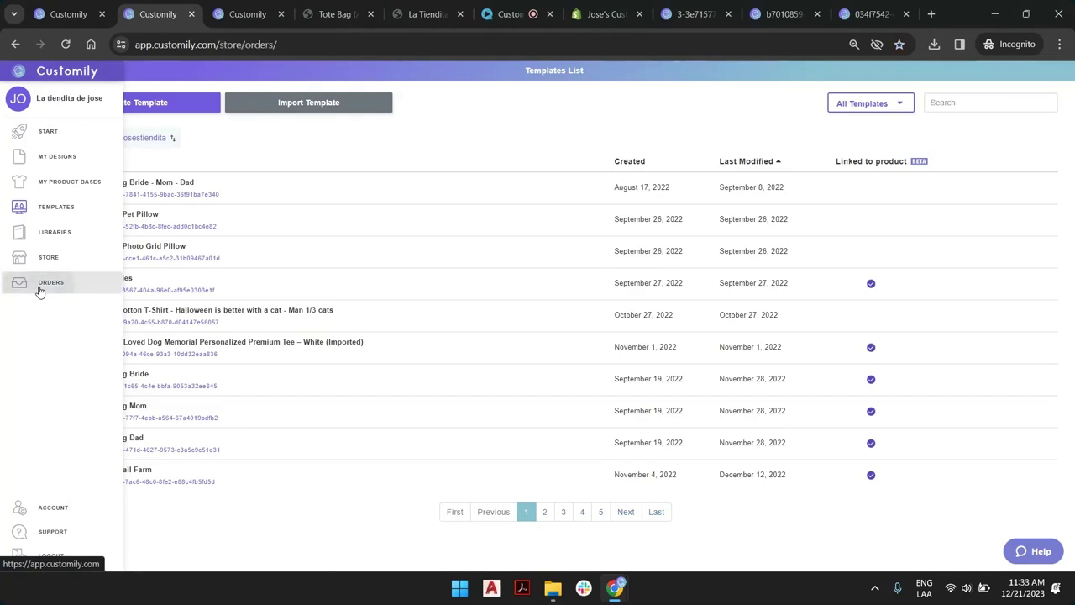
{"action": "left_click", "coordinate": [537, 376]}
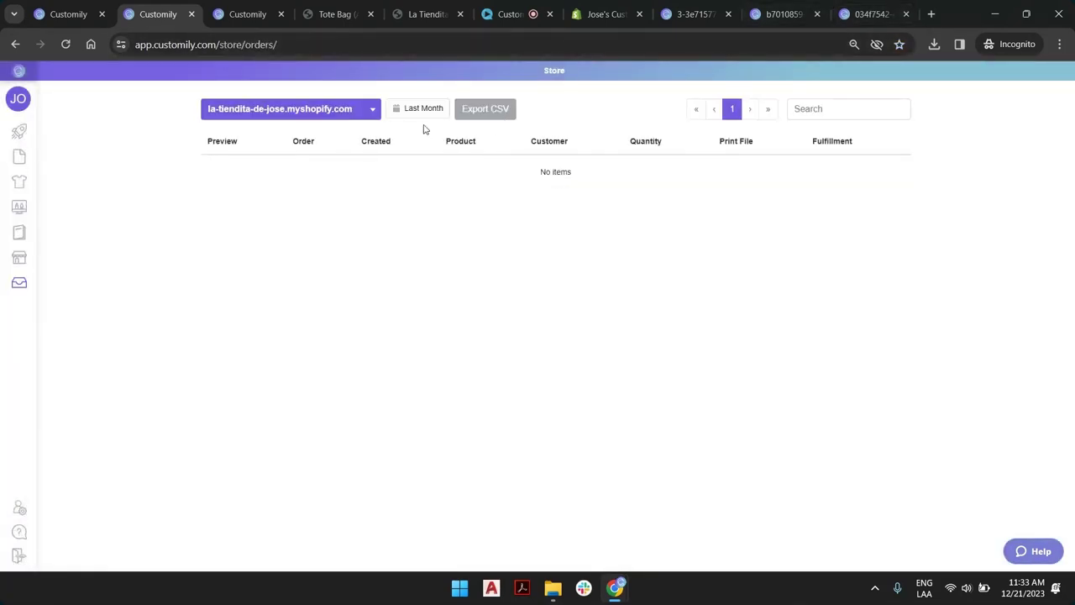
{"action": "left_click", "coordinate": [406, 109]}
{"action": "left_click", "coordinate": [425, 136]}
Switch back to the Shopify order and review the plaque's personalization properties, including the song name and artist name entries.
{"action": "left_click", "coordinate": [605, 13]}
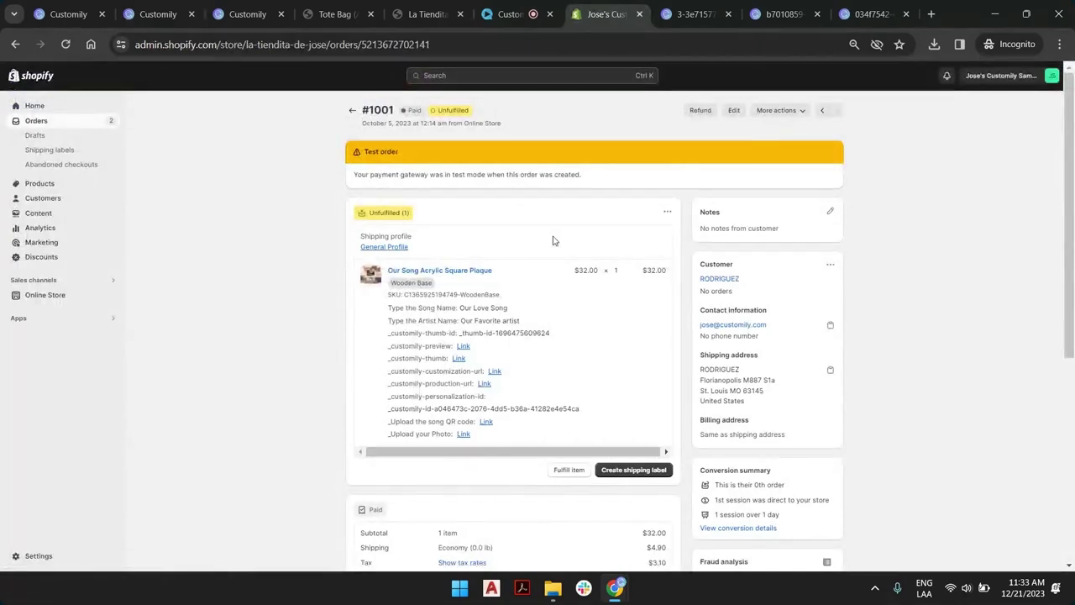
{"action": "left_click_drag", "start_coordinate": [477, 294], "coordinate": [550, 401]}
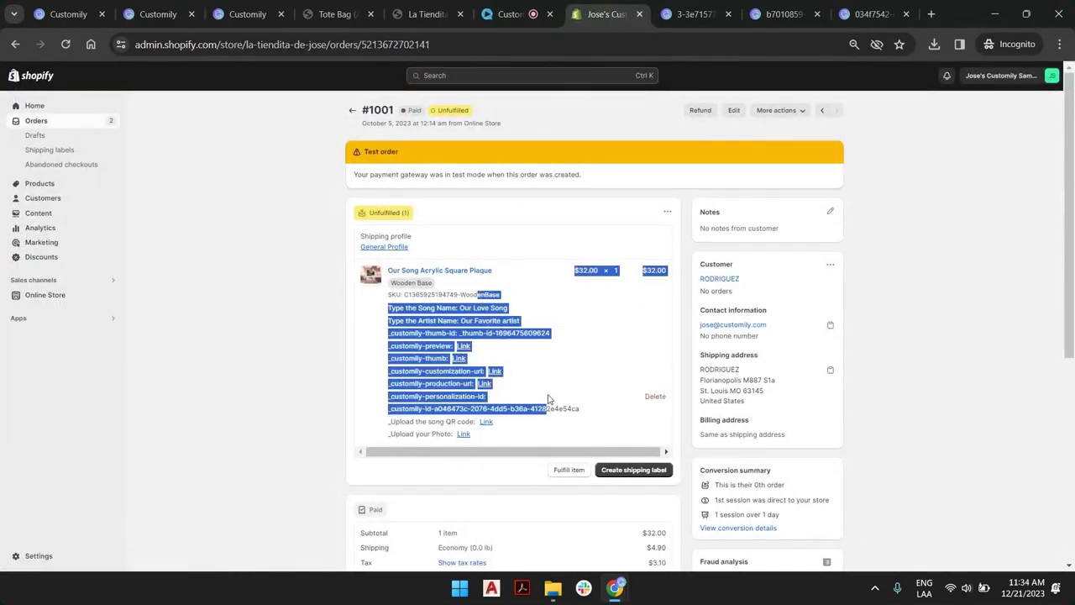
{"action": "left_click", "coordinate": [448, 326]}
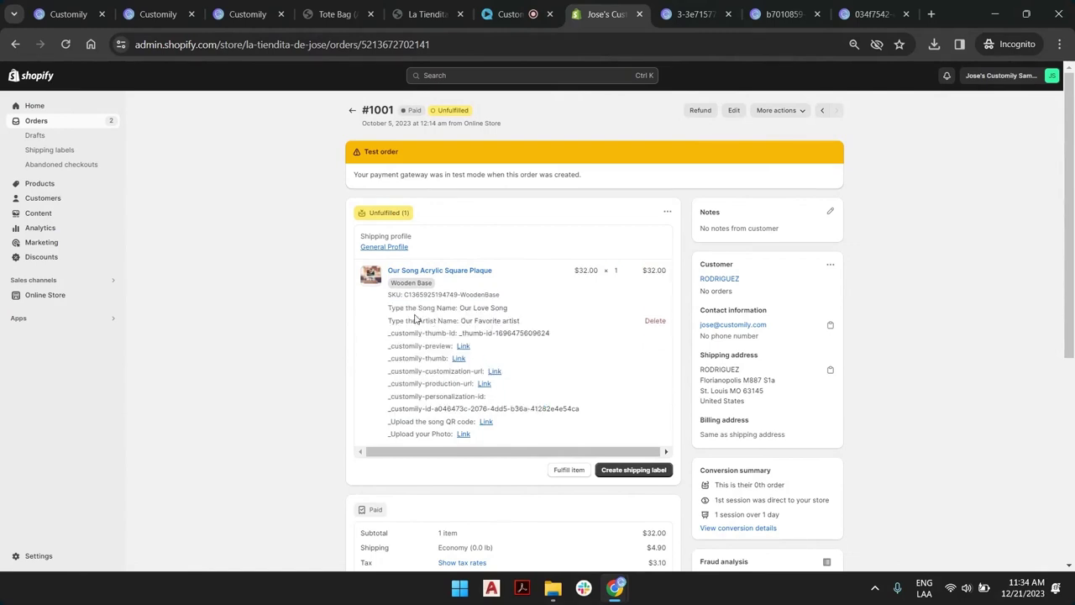
{"action": "left_click_drag", "start_coordinate": [459, 314], "coordinate": [523, 328]}
{"action": "left_click", "coordinate": [510, 326]}
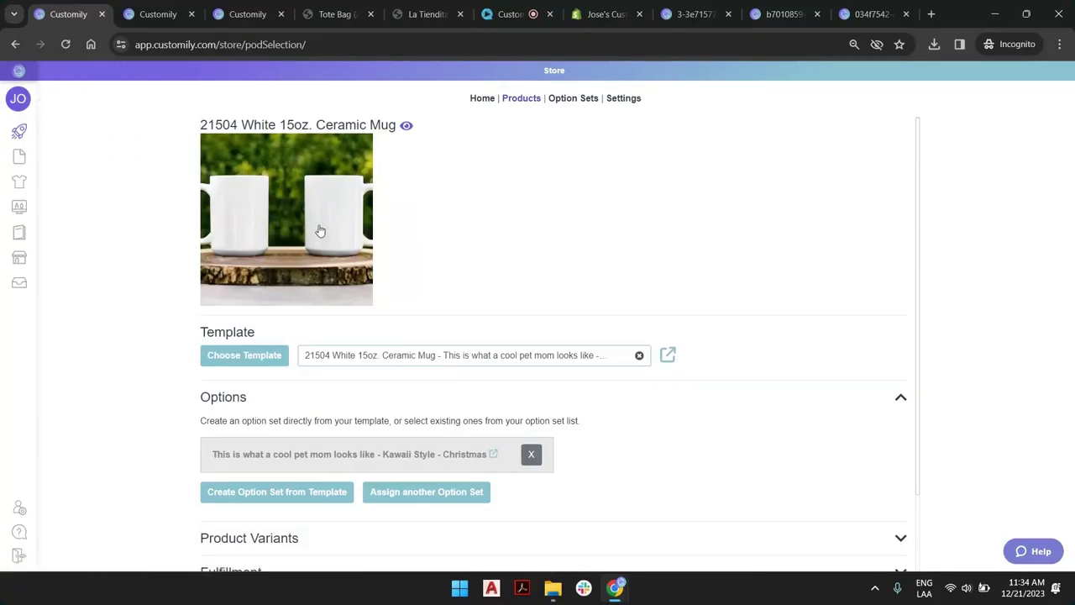
Start a new CustomCat product in Customily, search the catalog for "orn", and pick the SUBORNC Circle Ornament.
{"action": "left_click", "coordinate": [32, 136]}
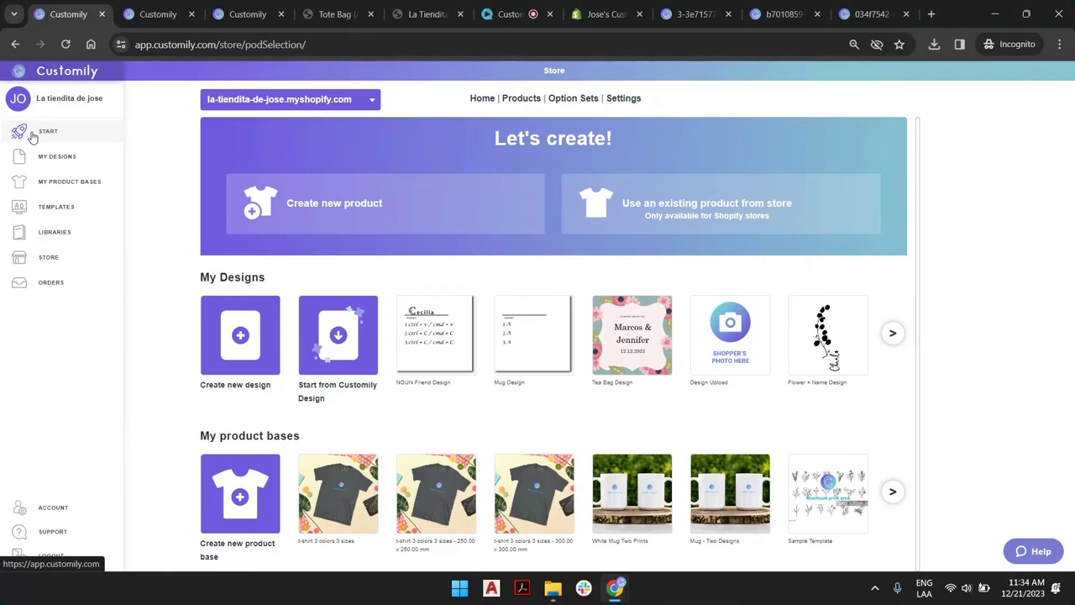
{"action": "left_click", "coordinate": [367, 202]}
{"action": "left_click", "coordinate": [882, 349]}
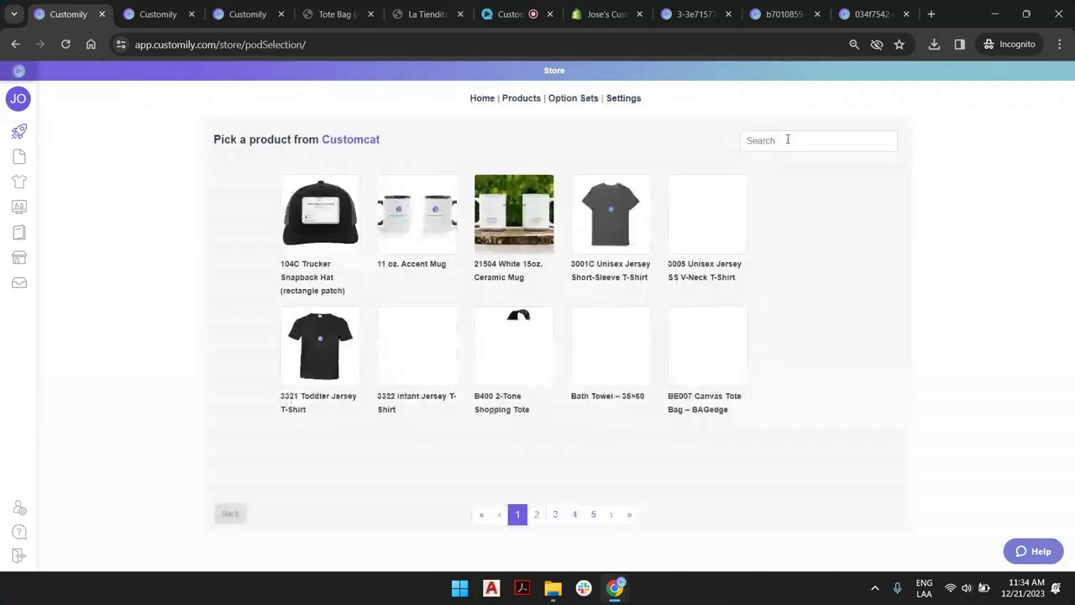
{"action": "left_click", "coordinate": [787, 140]}
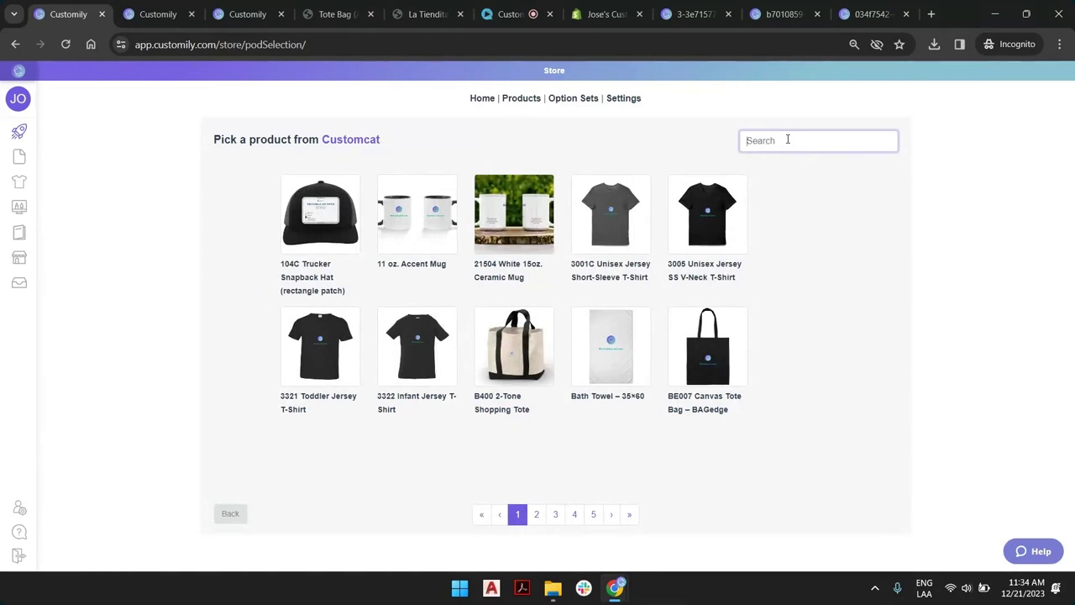
{"action": "type", "text": "orn"}
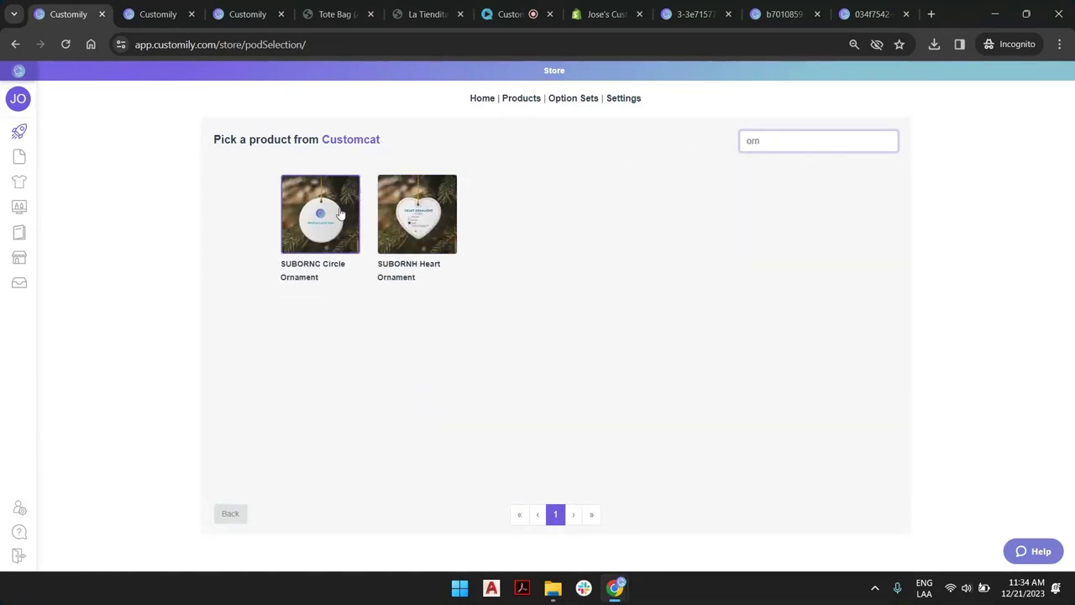
{"action": "left_click", "coordinate": [340, 215]}
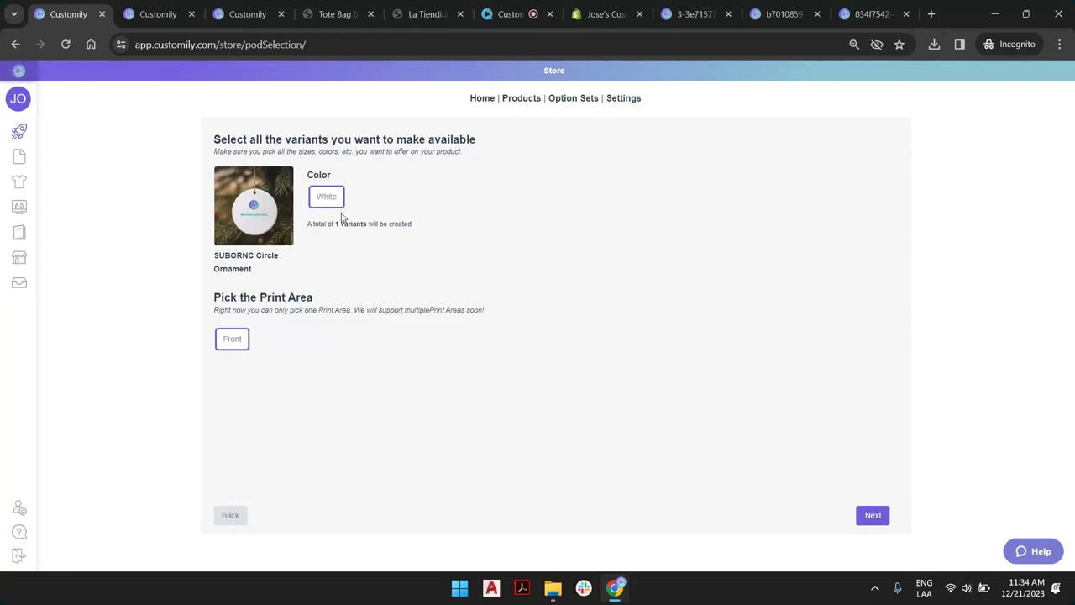
Accept the White variant with the Front print area and apply the Hello Xmas design from Customily's Circle Acrylic Plaques category.
{"action": "left_click", "coordinate": [874, 518]}
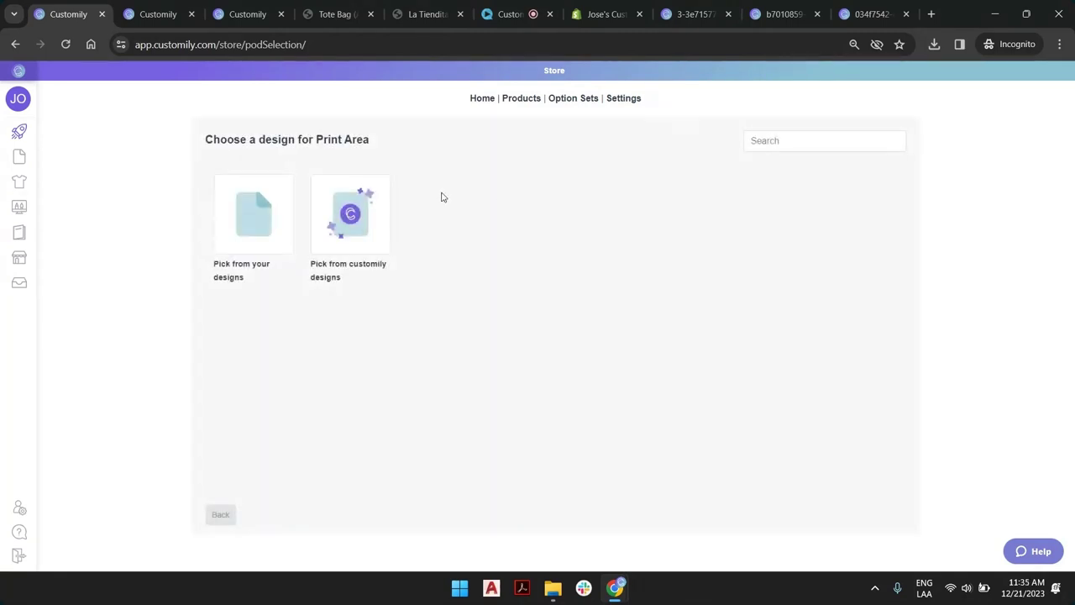
{"action": "left_click", "coordinate": [374, 200]}
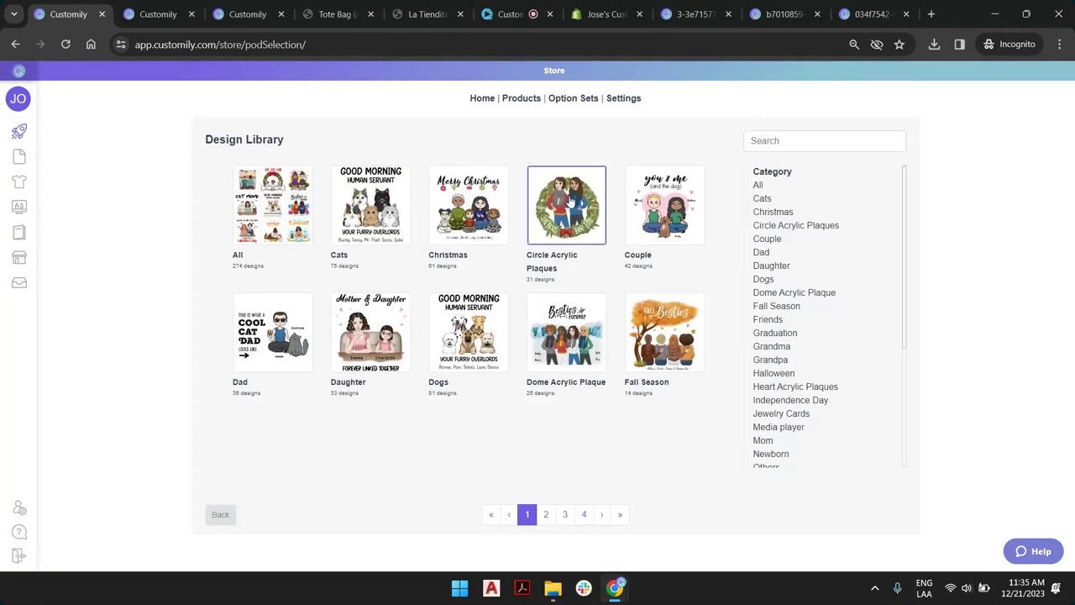
{"action": "left_click", "coordinate": [567, 202]}
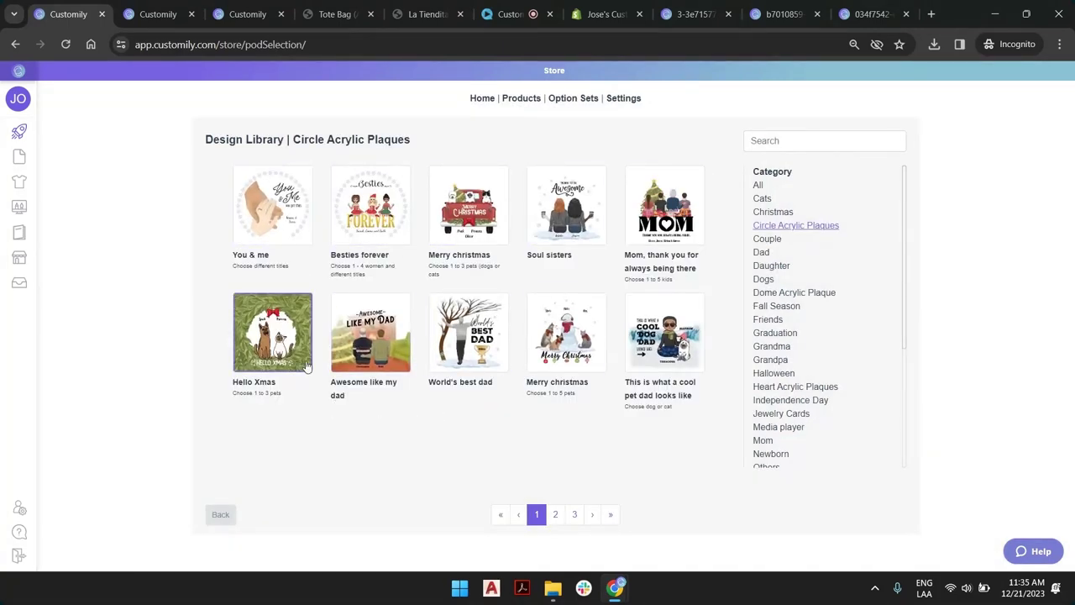
{"action": "left_click", "coordinate": [283, 326]}
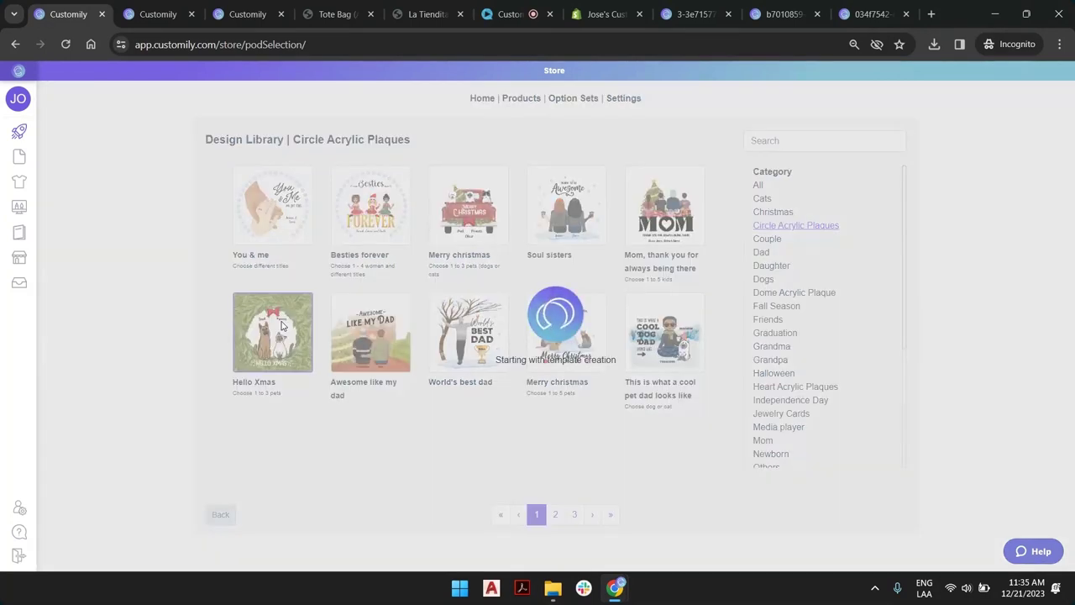
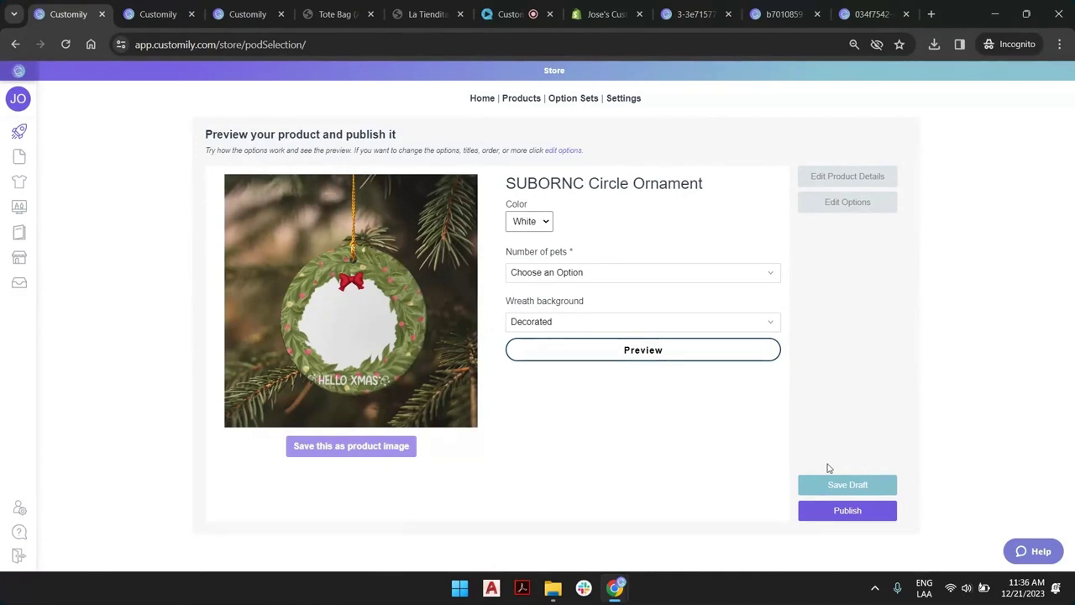
Save the circle ornament product as a draft and open its linked template for editing.
{"action": "left_click", "coordinate": [834, 489]}
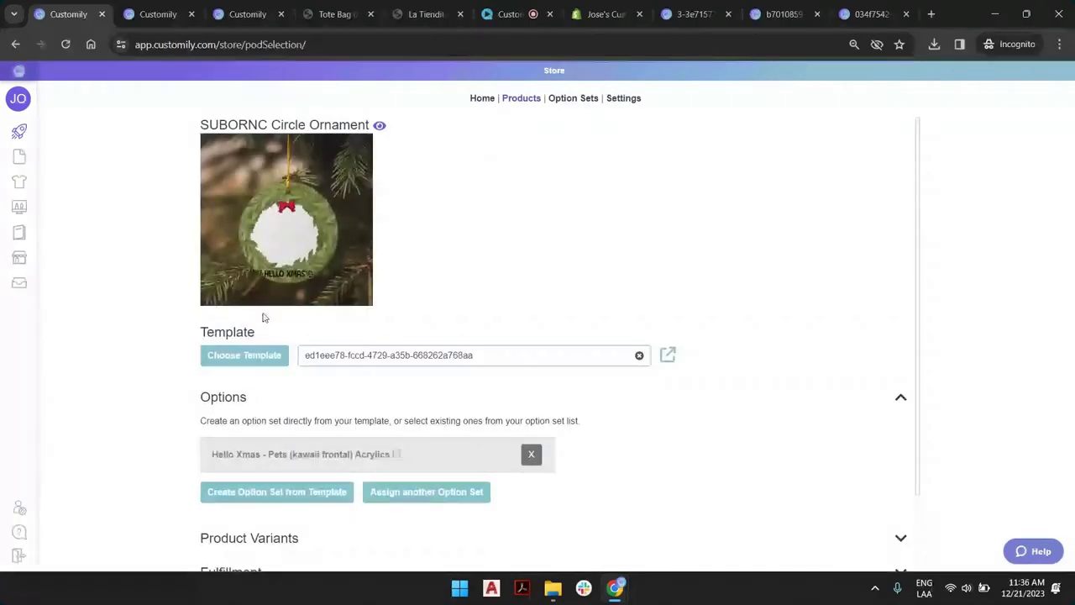
{"action": "left_click", "coordinate": [672, 359]}
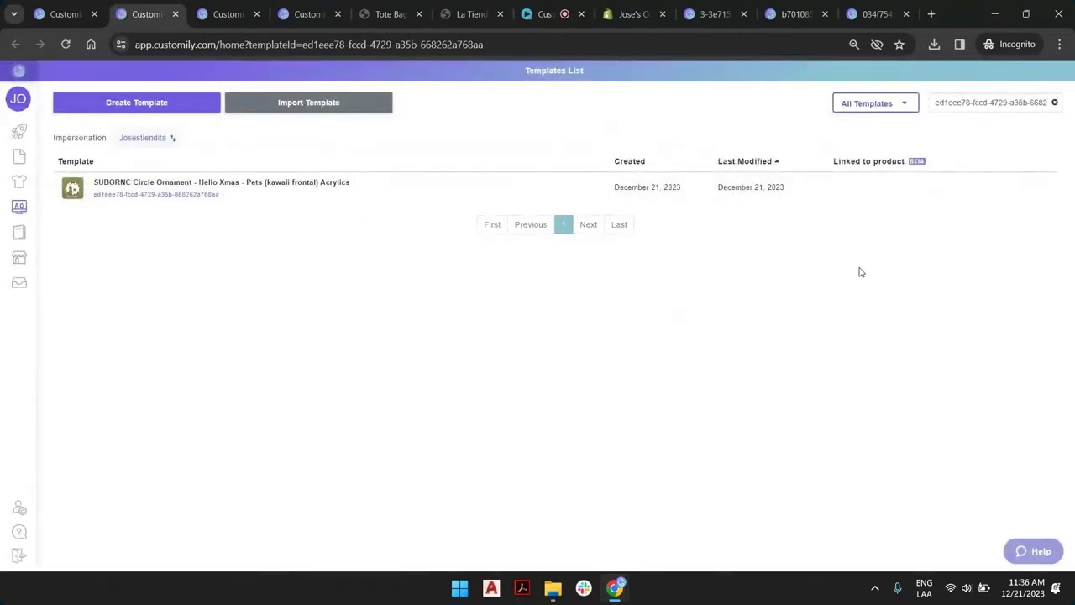
{"action": "left_click", "coordinate": [939, 188]}
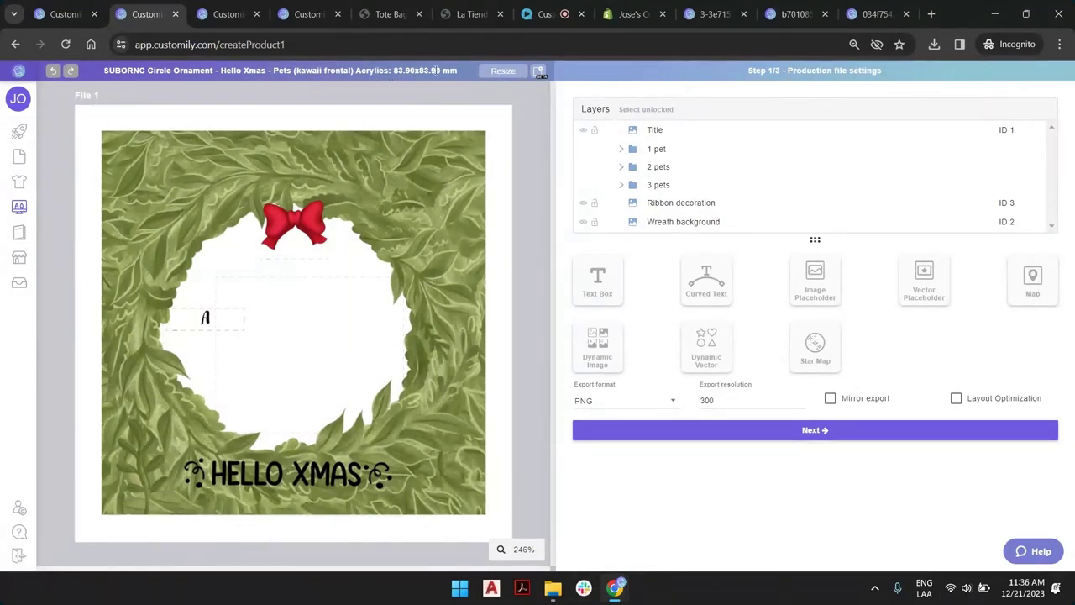
Inspect the template's Wreath background, Ribbon decoration and Title layers, and clear the selection.
{"action": "left_click", "coordinate": [711, 224]}
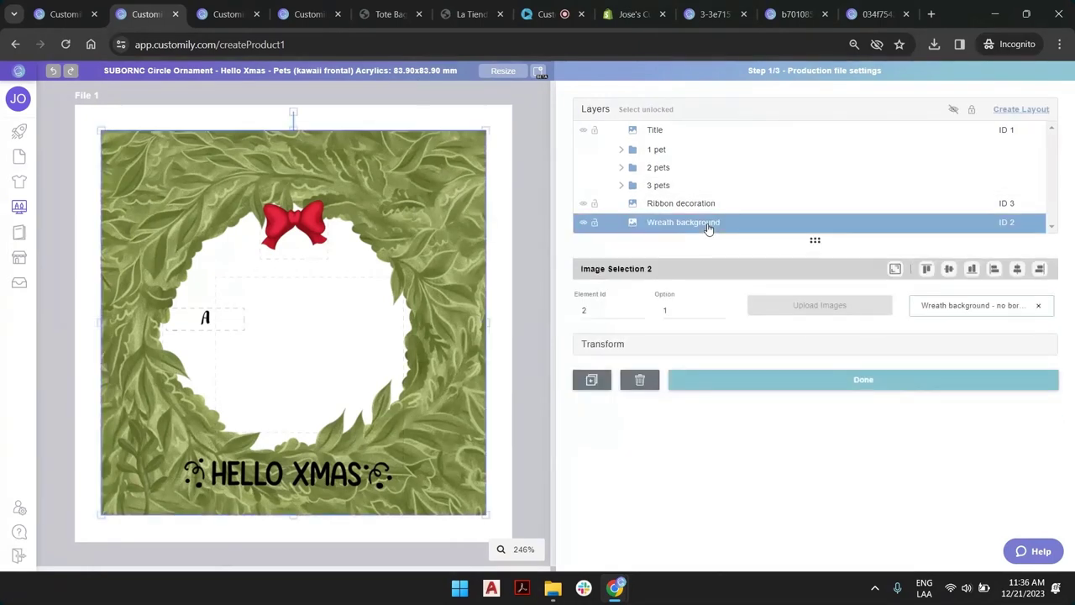
{"action": "left_click", "coordinate": [707, 205]}
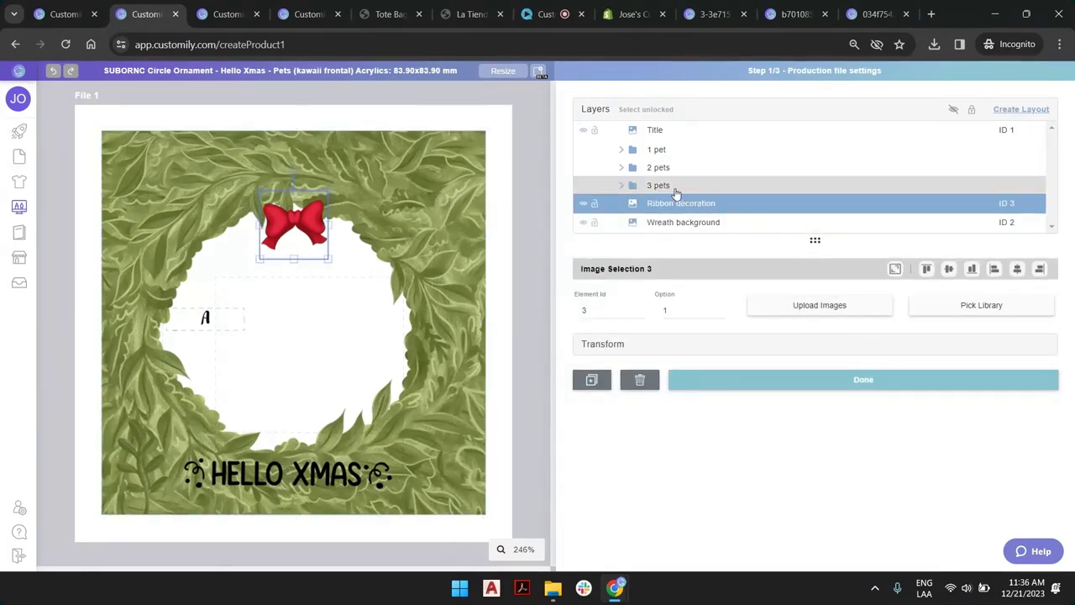
{"action": "left_click", "coordinate": [676, 132]}
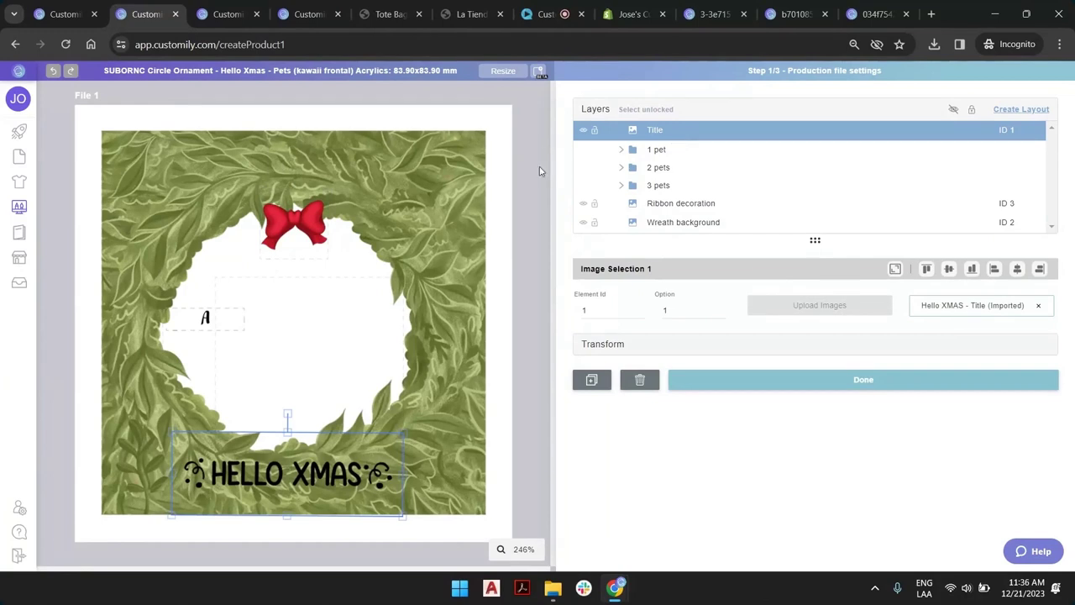
{"action": "left_click", "coordinate": [543, 136]}
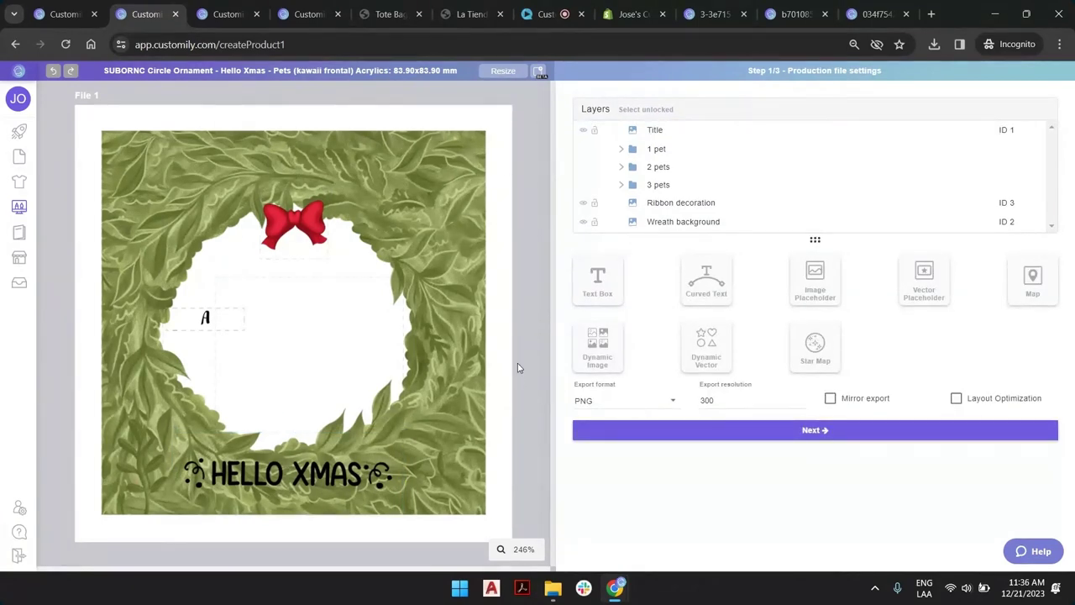
Add a dynamic image with the CircleOrnament-ArtGuide-CustomCat PNG uploaded, and stretch it to fill the whole canvas.
{"action": "left_click", "coordinate": [606, 346]}
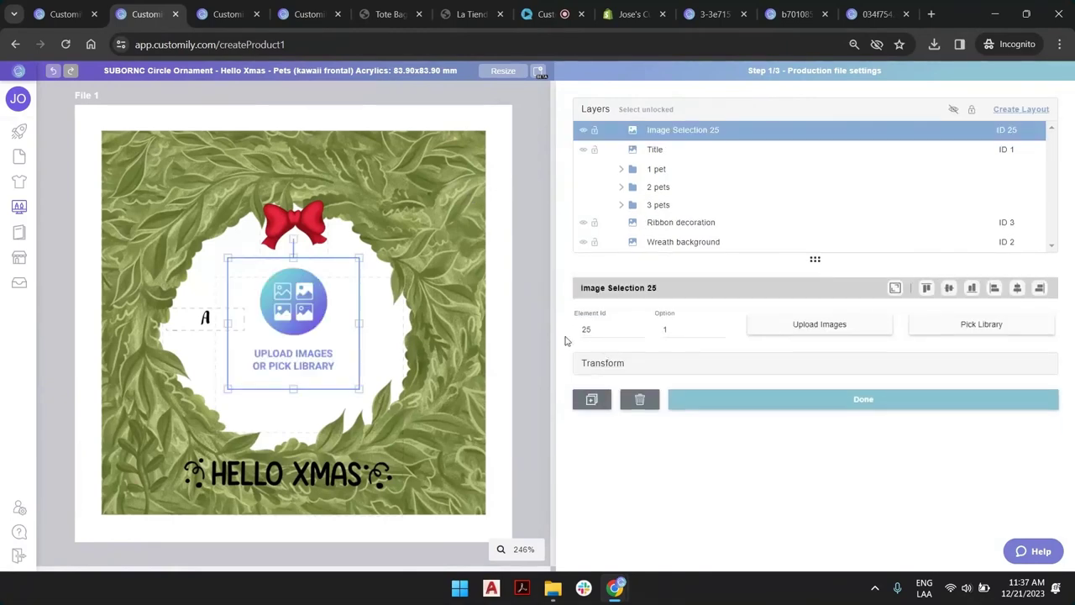
{"action": "left_click", "coordinate": [789, 323]}
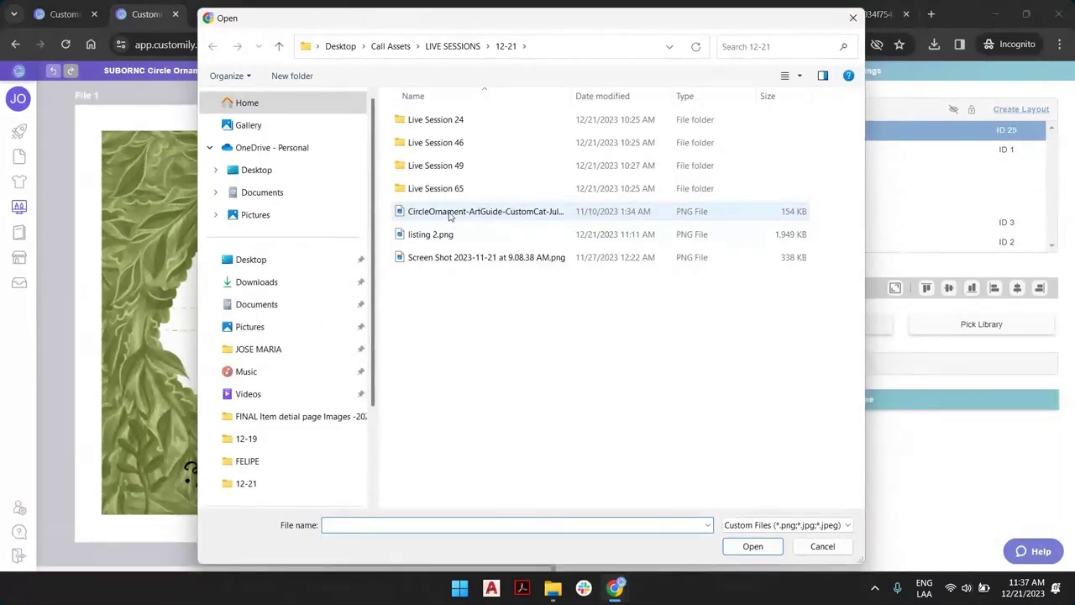
{"action": "double_click", "coordinate": [494, 212]}
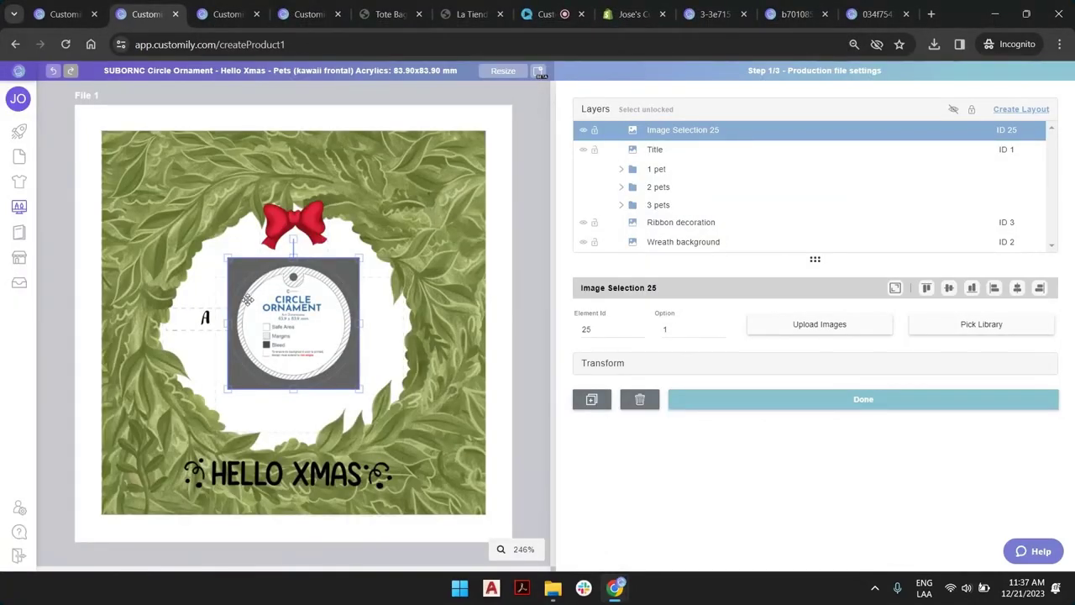
{"action": "left_click", "coordinate": [895, 289]}
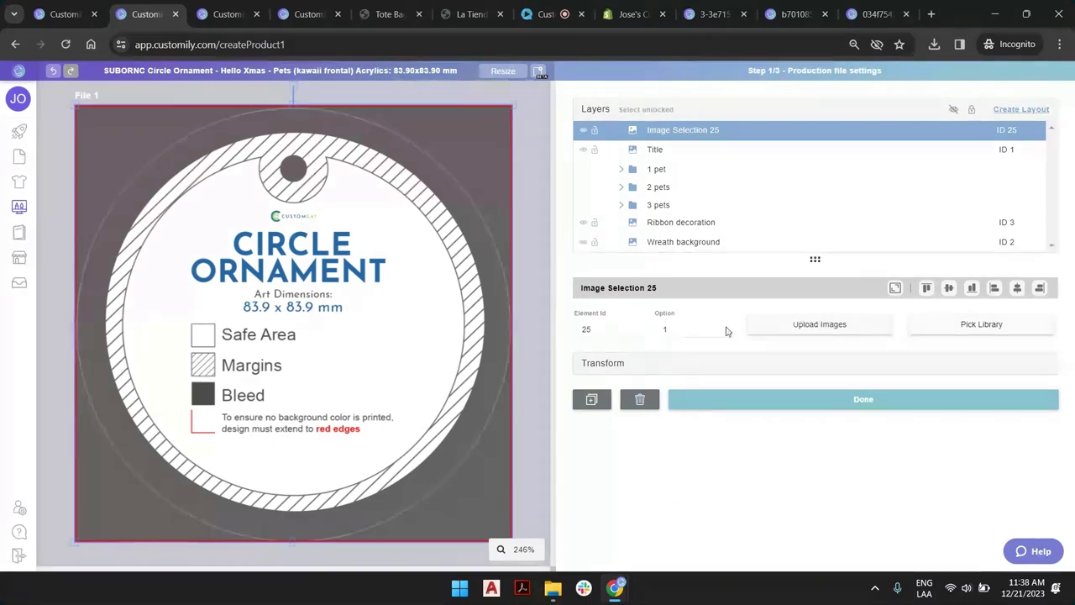
Move the art guide image backward in the layer order, beneath the Hello Xmas title and the pet layers.
{"action": "left_click", "coordinate": [643, 364]}
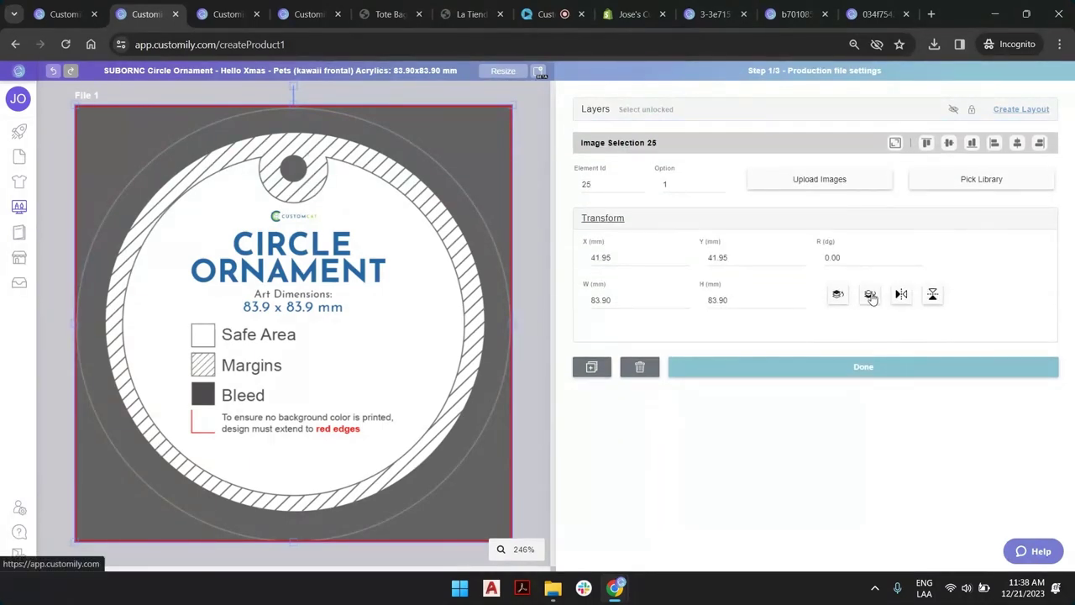
{"action": "left_click", "coordinate": [870, 296]}
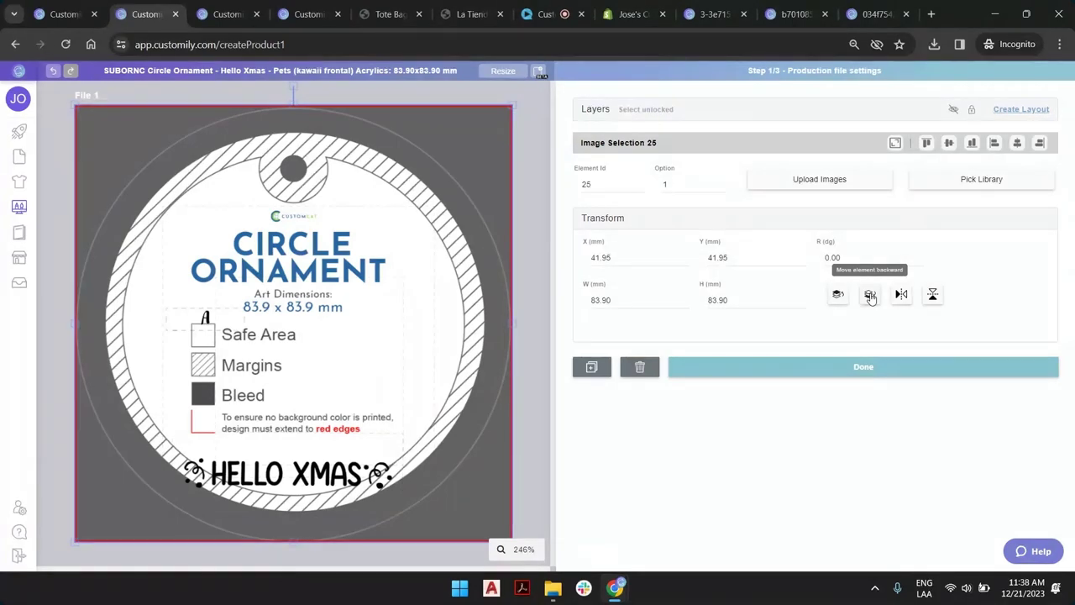
{"action": "left_click", "coordinate": [870, 295]}
{"action": "left_click", "coordinate": [870, 296]}
{"action": "left_click", "coordinate": [870, 296]}
{"action": "left_click", "coordinate": [870, 296]}
{"action": "left_click", "coordinate": [871, 296]}
{"action": "left_click", "coordinate": [871, 295]}
{"action": "left_click", "coordinate": [870, 295]}
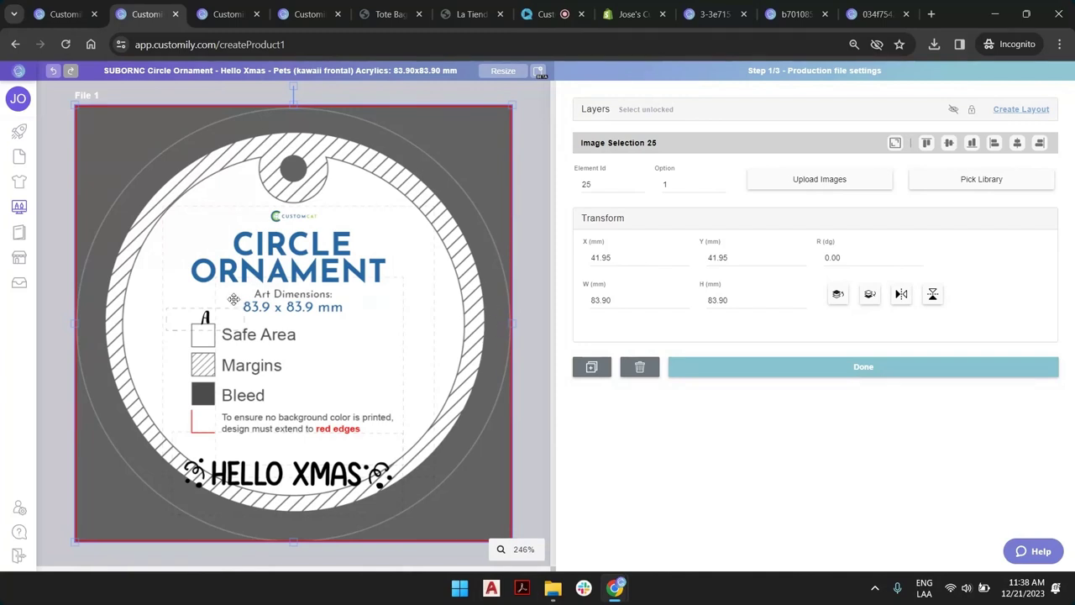
Move the Image Selection 25 layer beneath the Wreath background, at the very back of the layer stack.
{"action": "left_click", "coordinate": [869, 296]}
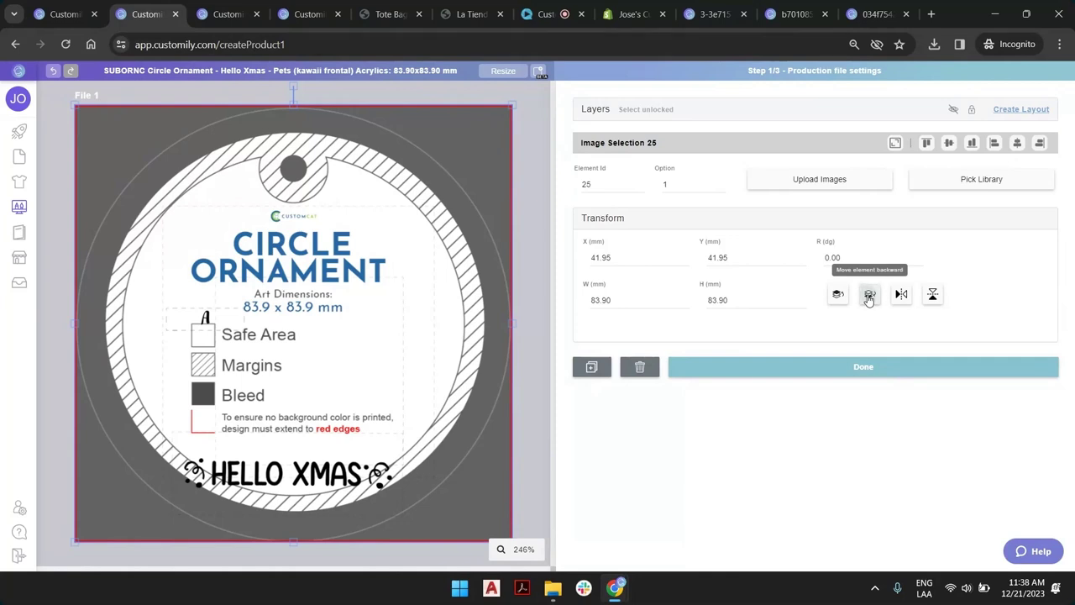
{"action": "left_click", "coordinate": [869, 297]}
{"action": "left_click", "coordinate": [614, 118]}
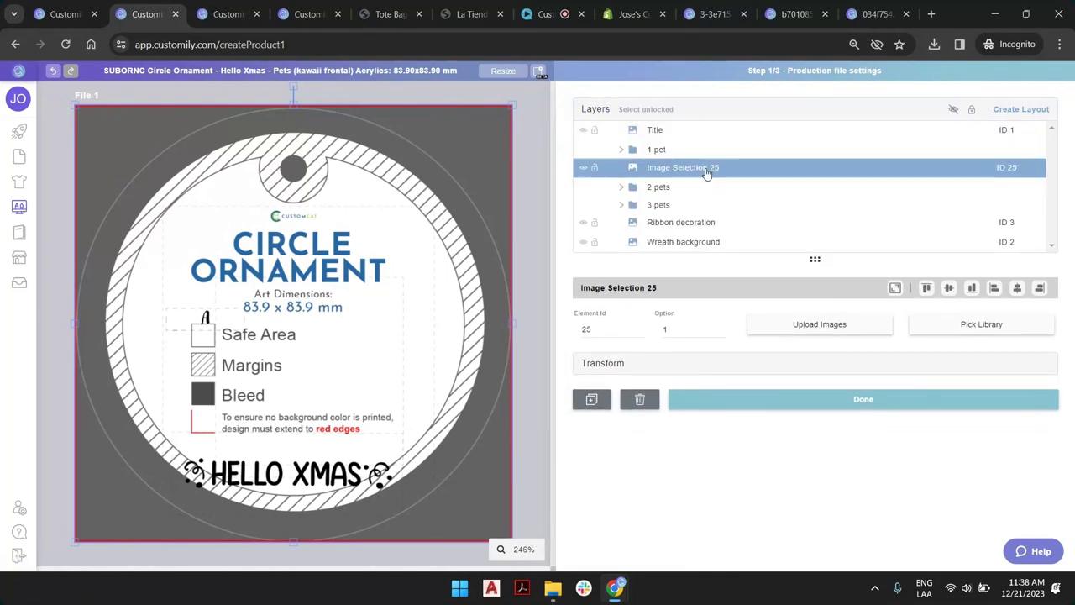
{"action": "left_click_drag", "start_coordinate": [707, 176], "coordinate": [703, 243]}
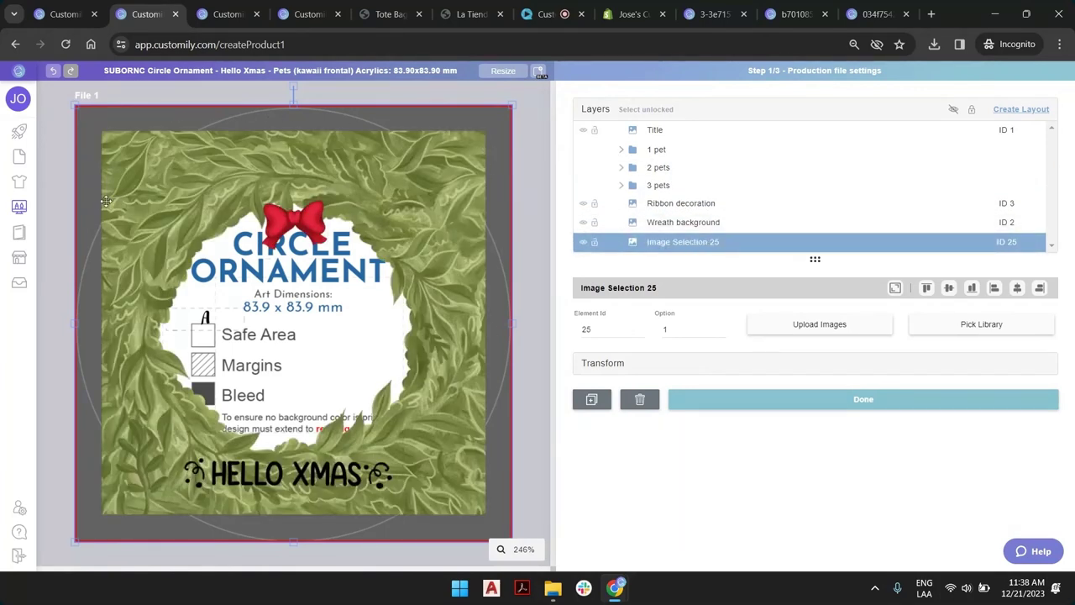
{"action": "left_click_drag", "start_coordinate": [696, 242], "coordinate": [687, 228]}
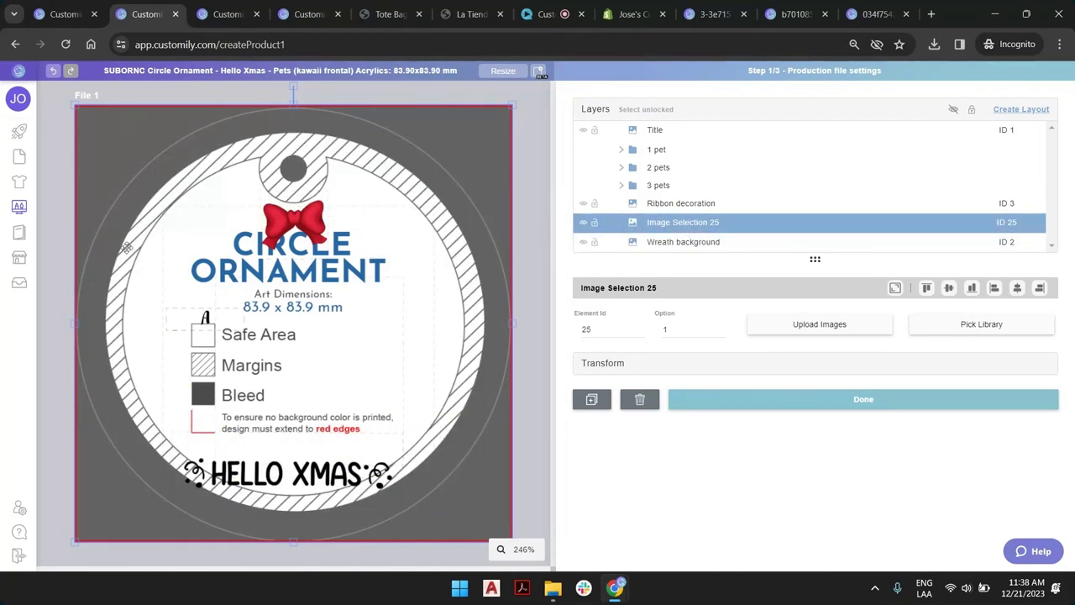
{"action": "left_click_drag", "start_coordinate": [687, 227], "coordinate": [691, 240]}
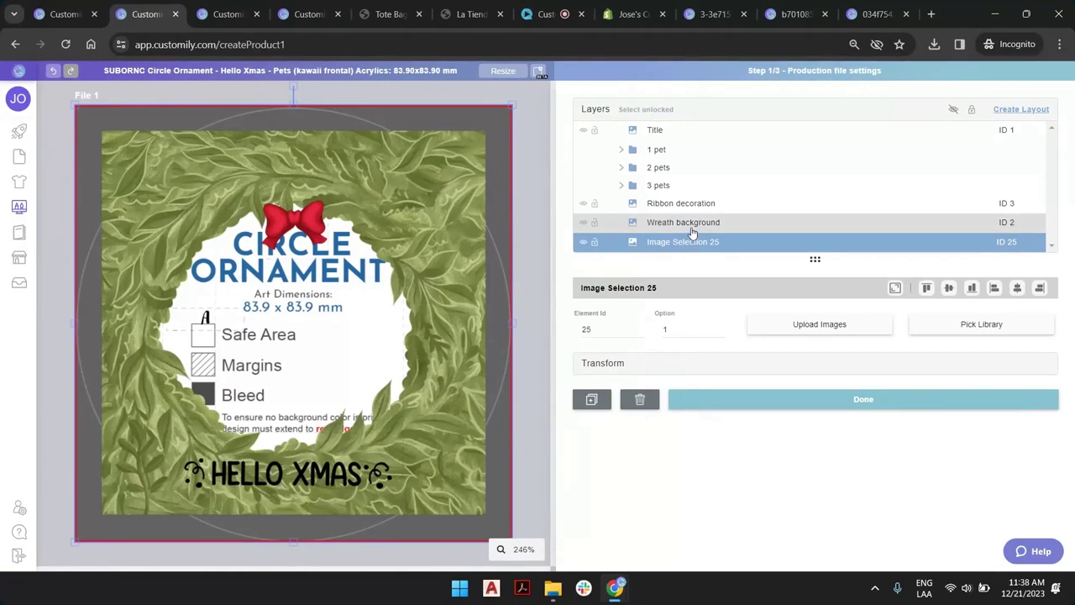
Select every layer from Title to Wreath background and enlarge them together to about 74.56 × 74.87 mm.
{"action": "left_click", "coordinate": [681, 222]}
{"action": "left_click", "coordinate": [654, 129], "text": "shift"}
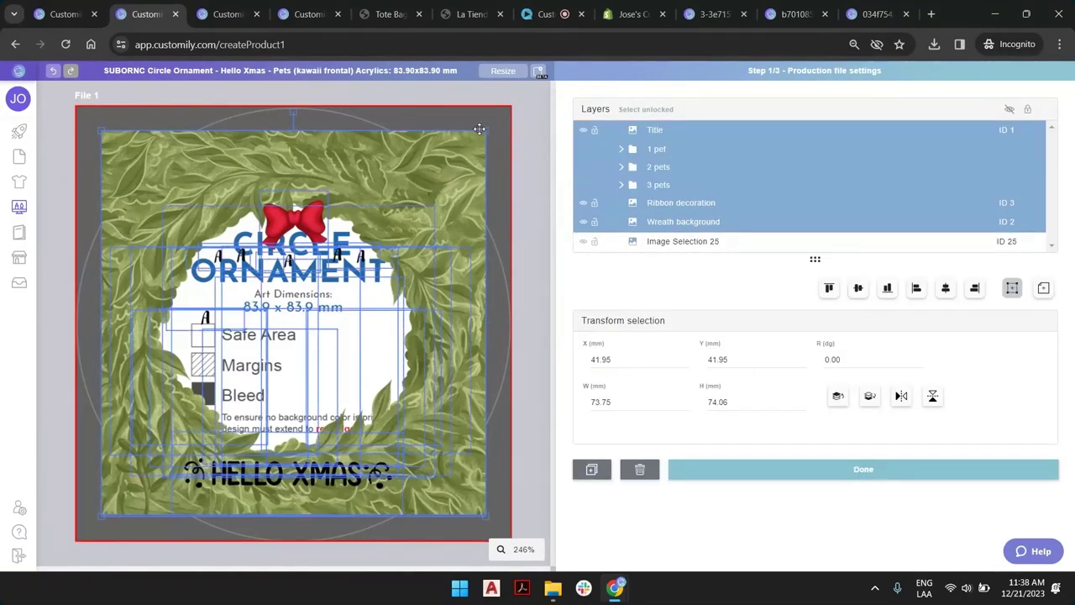
{"action": "mouse_move", "coordinate": [486, 130]}
{"action": "left_mouse_down"}
{"action": "mouse_move", "coordinate": [504, 105]}
{"action": "mouse_move", "coordinate": [432, 173]}
{"action": "mouse_move", "coordinate": [456, 156]}
{"action": "mouse_move", "coordinate": [445, 175]}
{"action": "mouse_move", "coordinate": [491, 128]}
{"action": "left_mouse_up"}
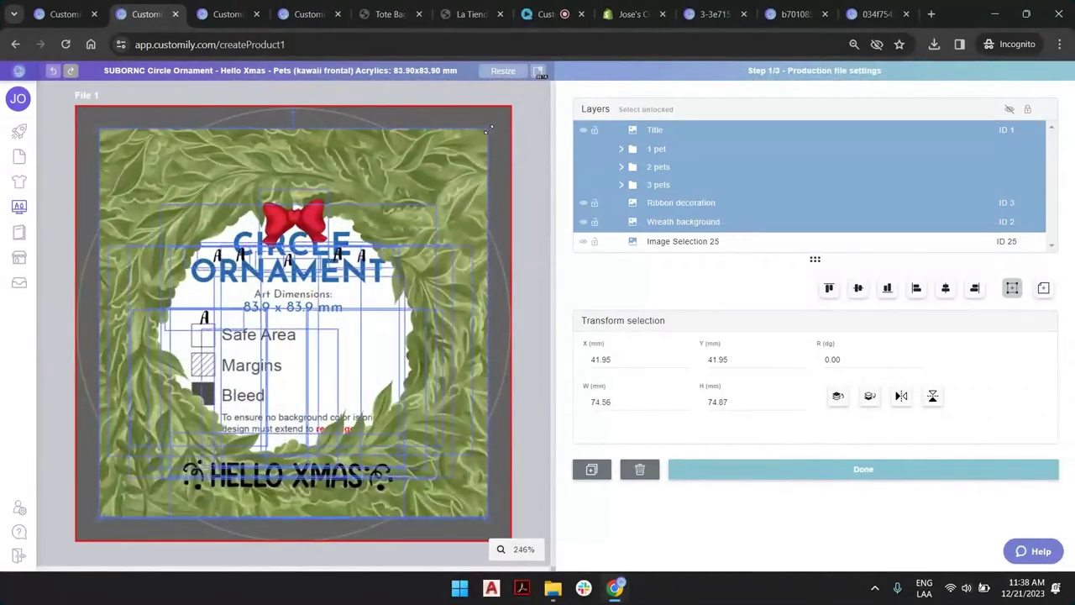
Hide the Wreath background and scale the Title, pet groups and Ribbon decoration together down to about 60.93 × 55.07 mm.
{"action": "left_click", "coordinate": [583, 222]}
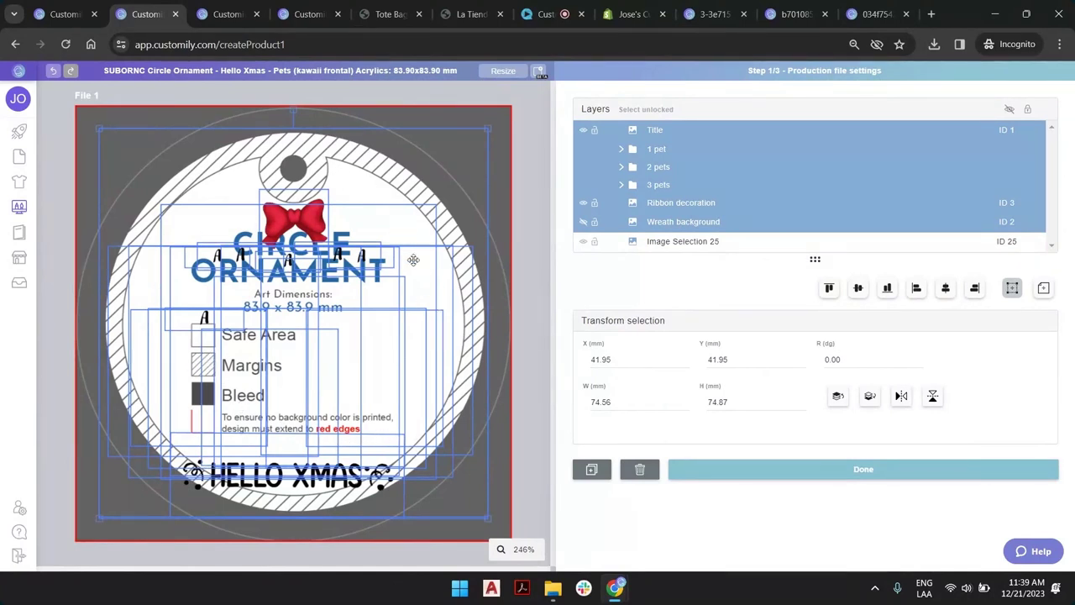
{"action": "left_click", "coordinate": [679, 204]}
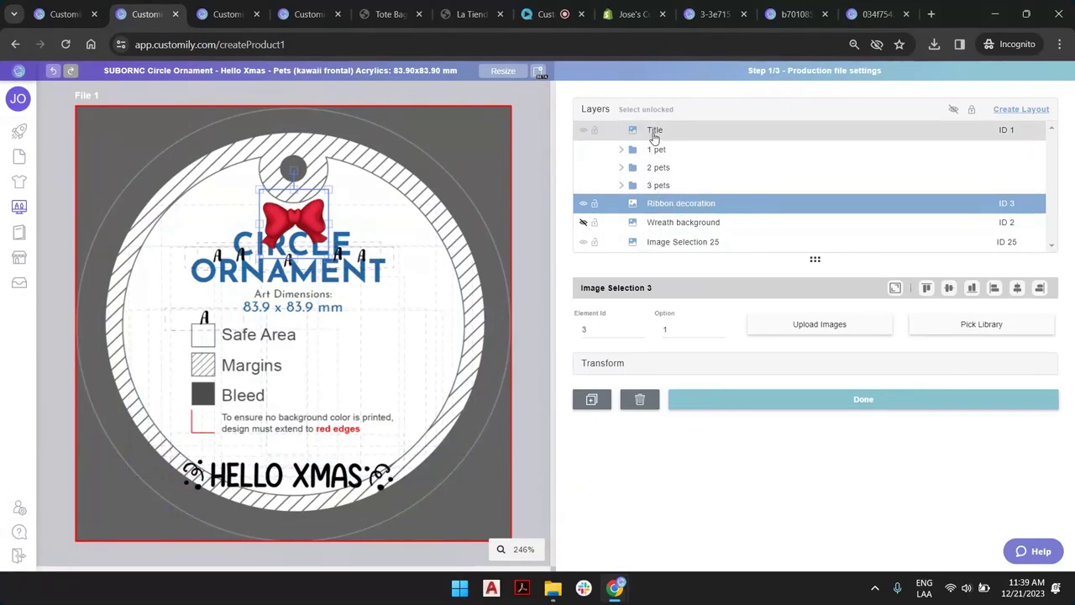
{"action": "left_click", "coordinate": [655, 137], "text": "shift"}
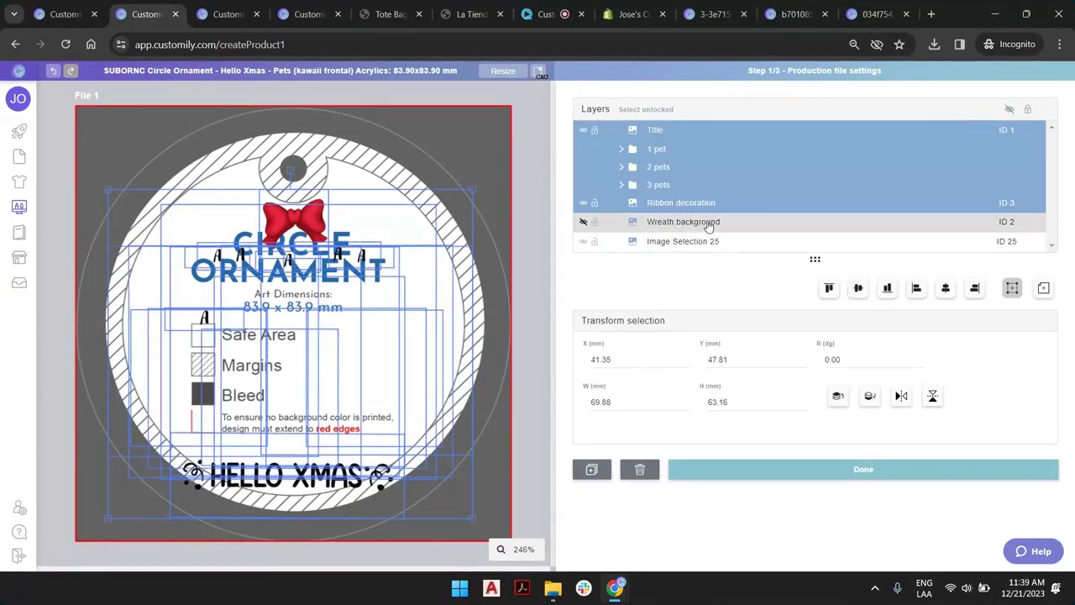
{"action": "left_click", "coordinate": [582, 224]}
{"action": "left_click", "coordinate": [582, 223]}
{"action": "left_click", "coordinate": [582, 223]}
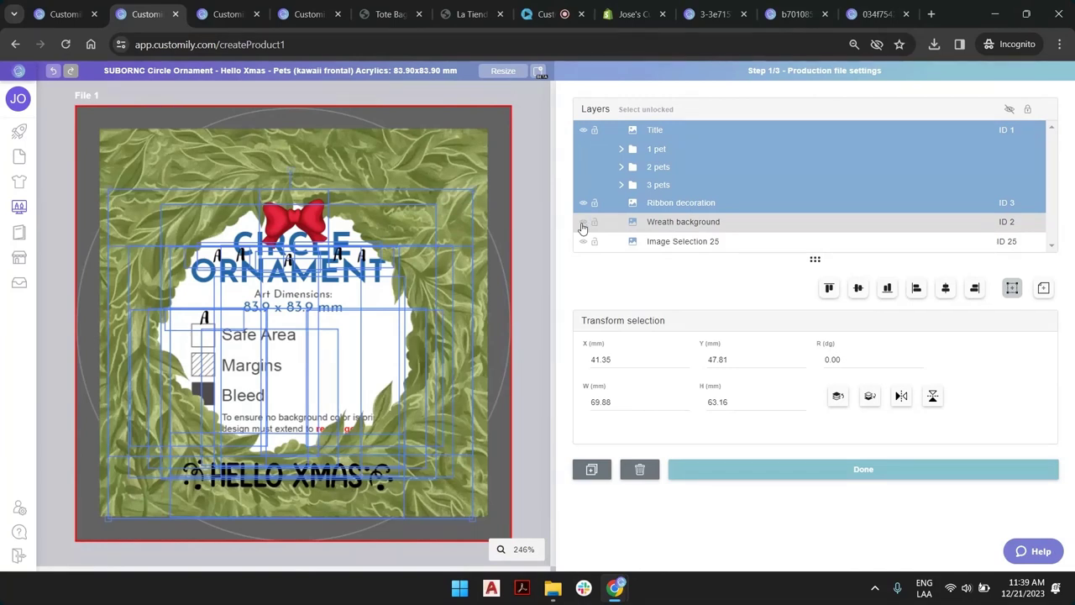
{"action": "left_click", "coordinate": [582, 223]}
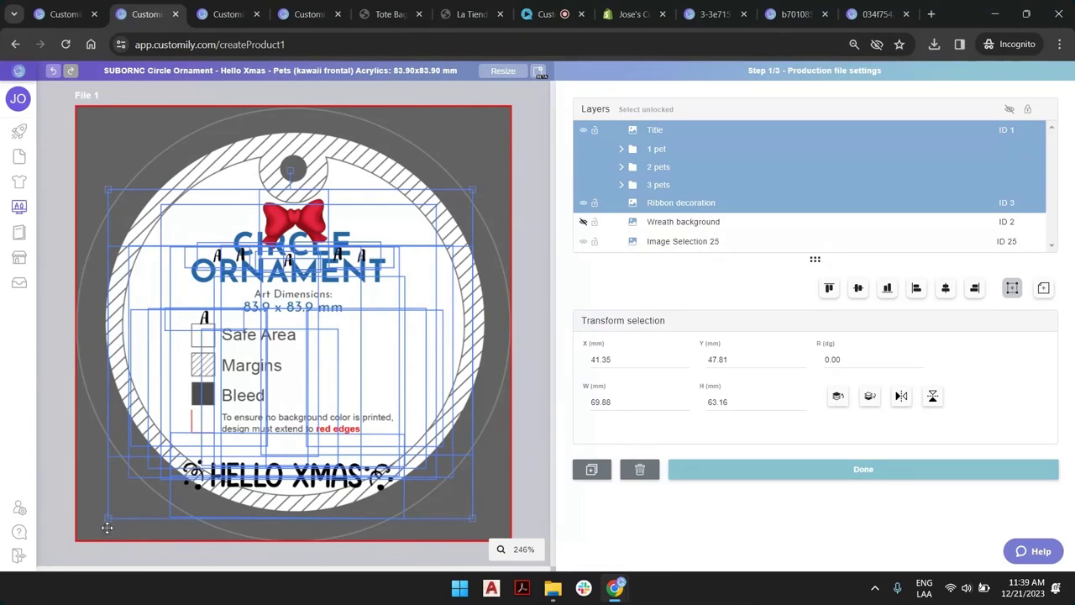
{"action": "left_click_drag", "start_coordinate": [106, 521], "coordinate": [223, 475]}
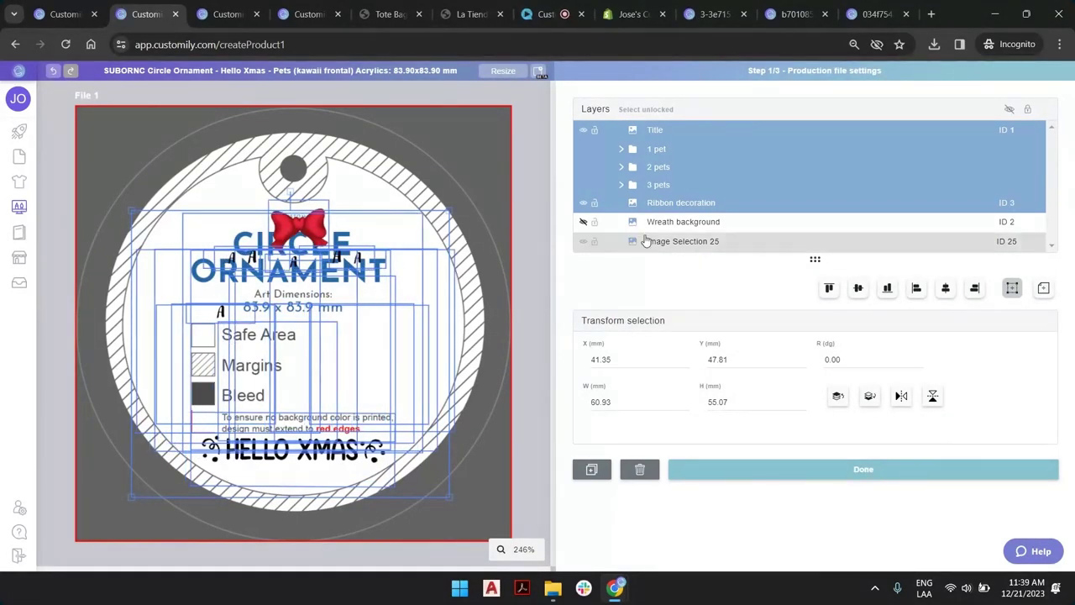
In the 3 pets group, set the image option of the 2nd dog breed and 2nd cat breed to 2.
{"action": "left_click", "coordinate": [662, 185]}
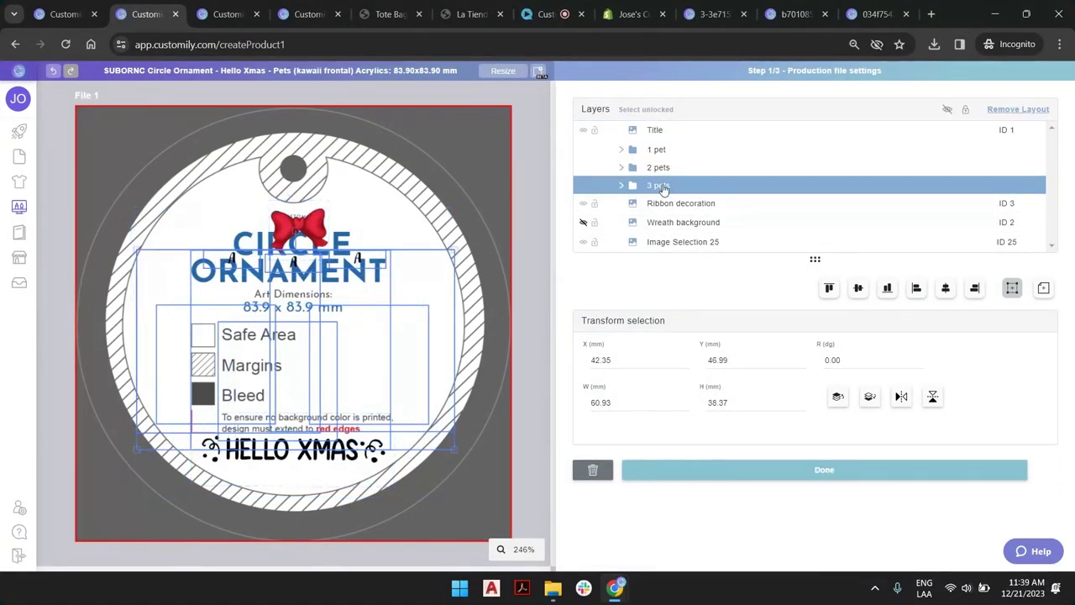
{"action": "left_click", "coordinate": [662, 187]}
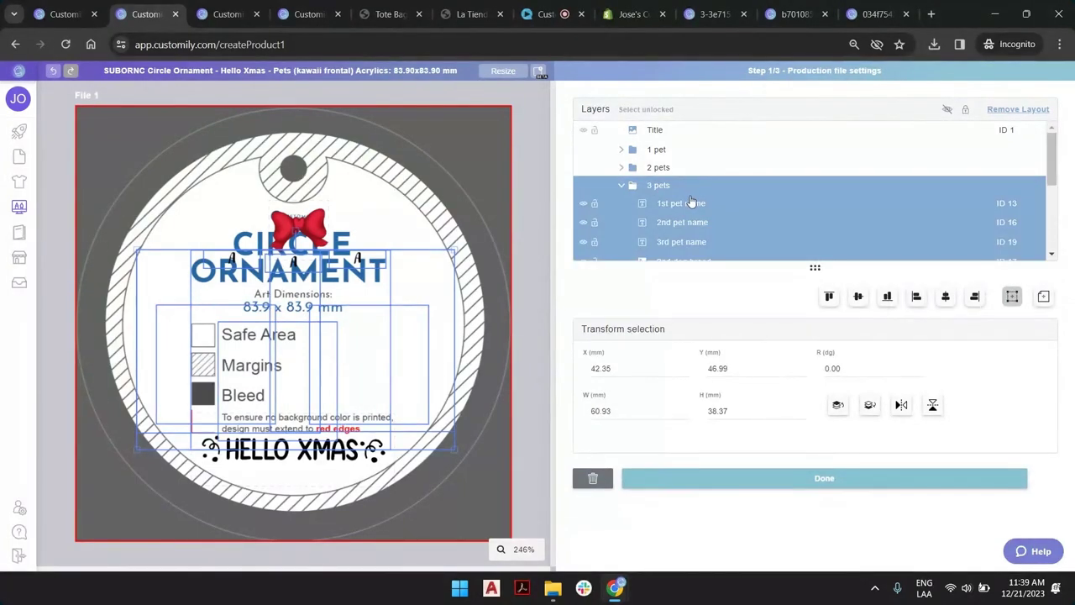
{"action": "scroll", "coordinate": [697, 198], "scroll_direction": "down", "scroll_amount": 1}
{"action": "left_click", "coordinate": [702, 200]}
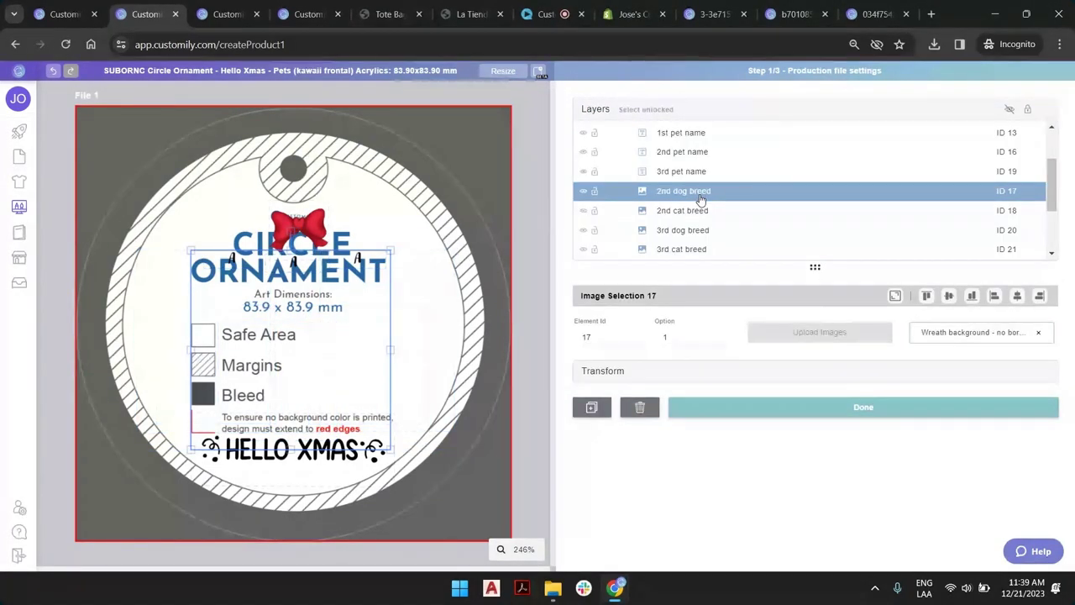
{"action": "left_click", "coordinate": [719, 334]}
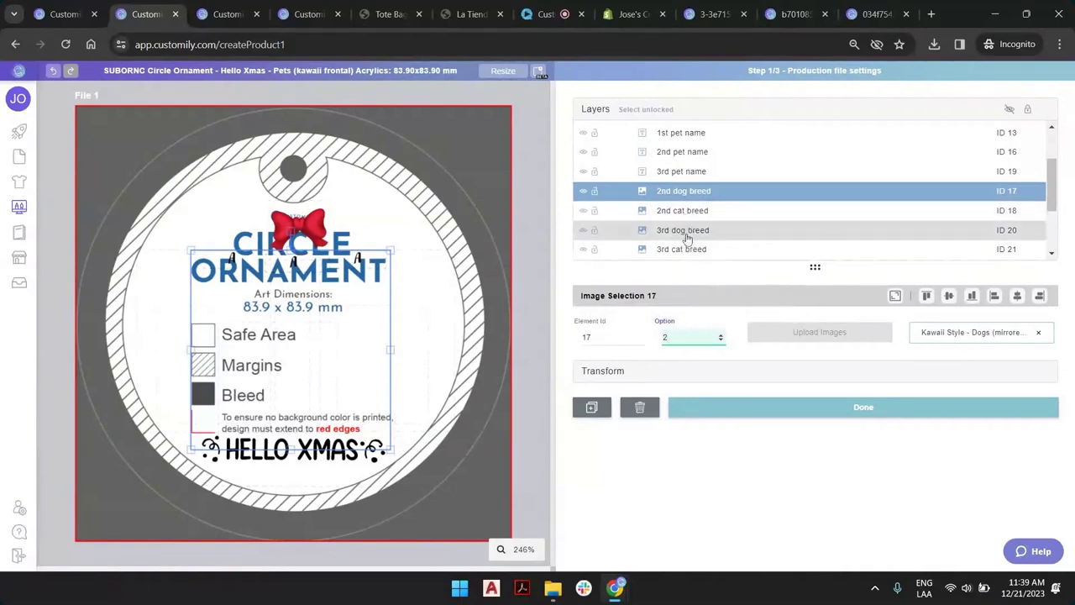
{"action": "left_click", "coordinate": [696, 211]}
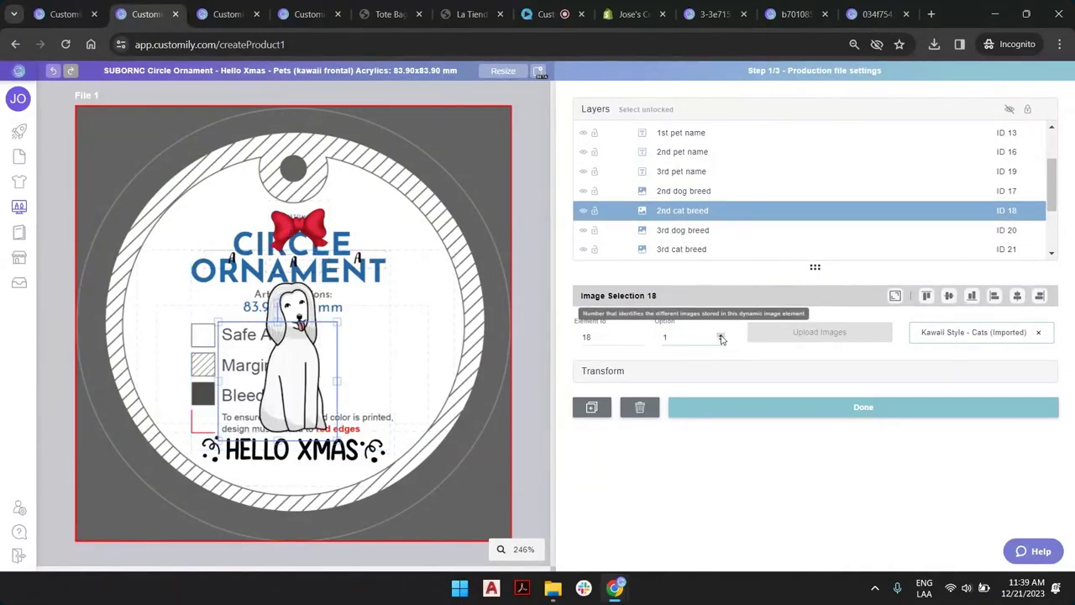
Set the image option to 2 for the 3rd and 1st dog and cat breed elements in the 3 pets group.
{"action": "left_click", "coordinate": [694, 232]}
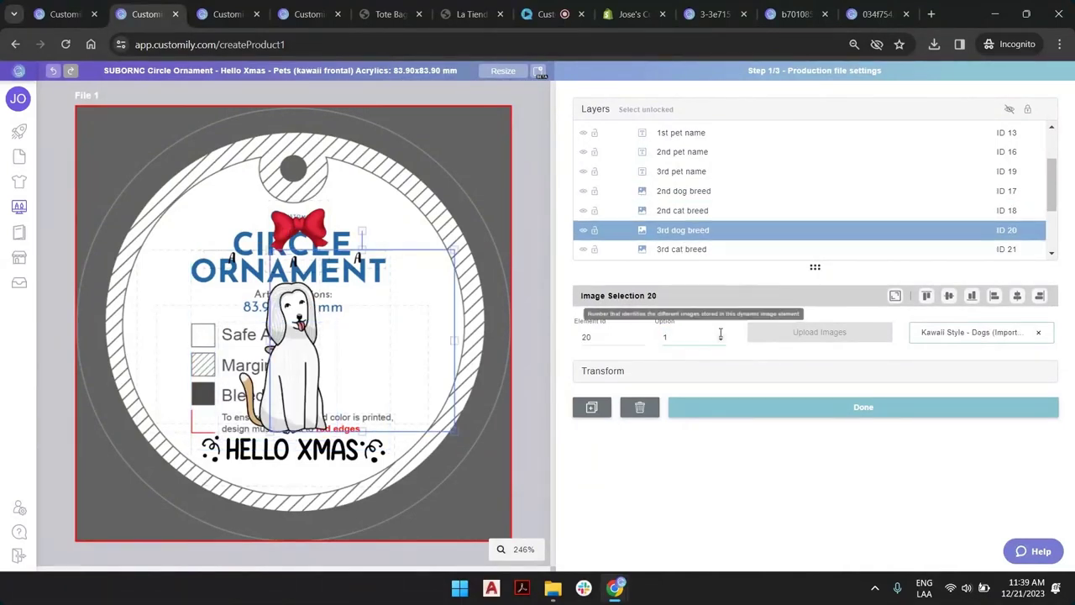
{"action": "left_click", "coordinate": [720, 333]}
{"action": "left_click", "coordinate": [697, 249]}
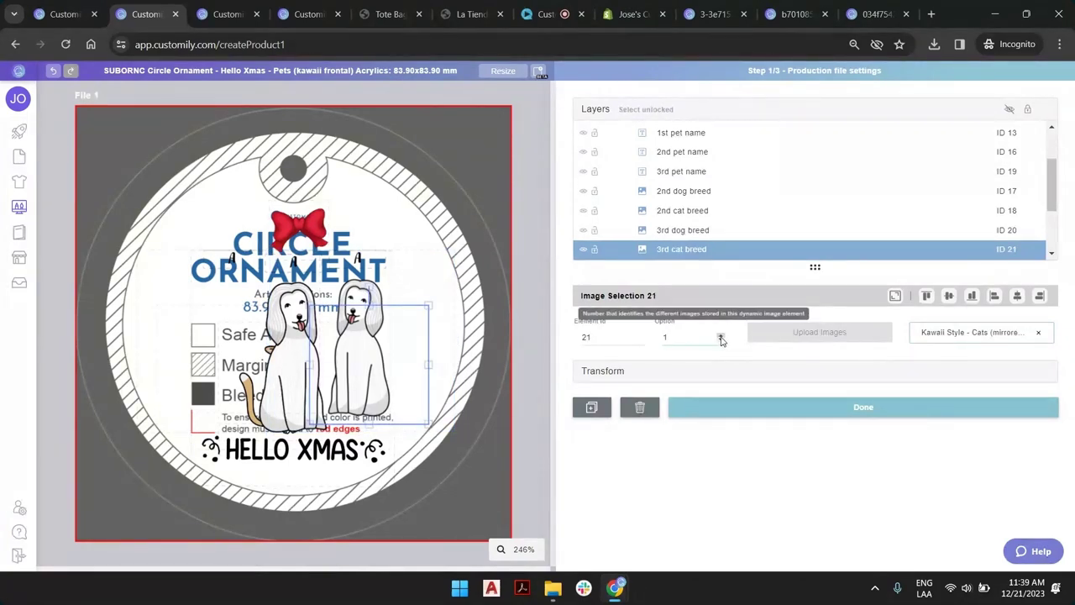
{"action": "scroll", "coordinate": [703, 187], "scroll_direction": "down", "scroll_amount": 1}
{"action": "left_click", "coordinate": [694, 199]}
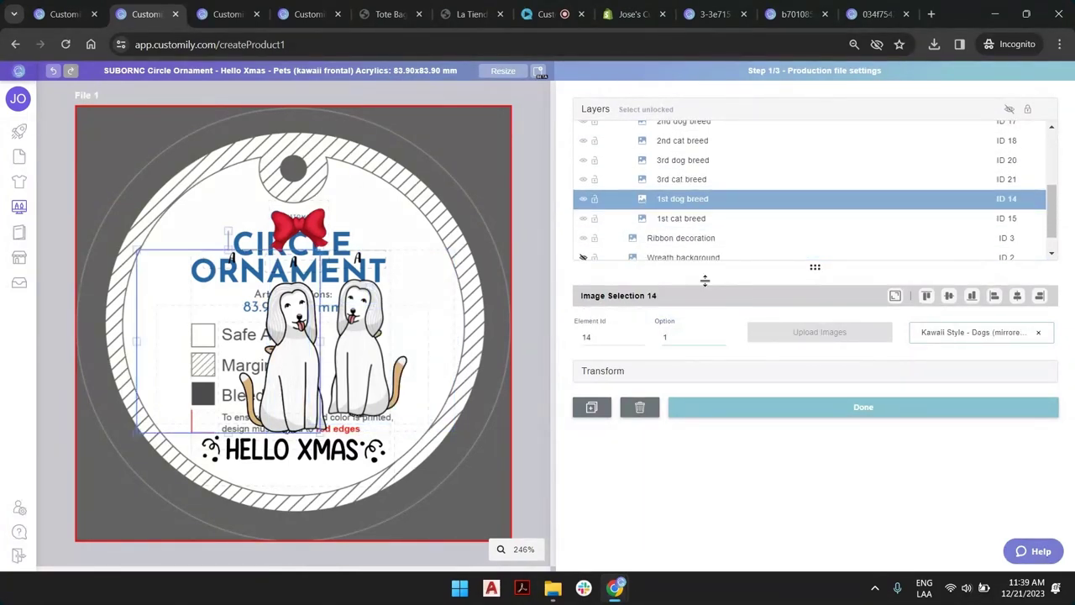
{"action": "left_click", "coordinate": [720, 334]}
{"action": "left_click", "coordinate": [684, 218]}
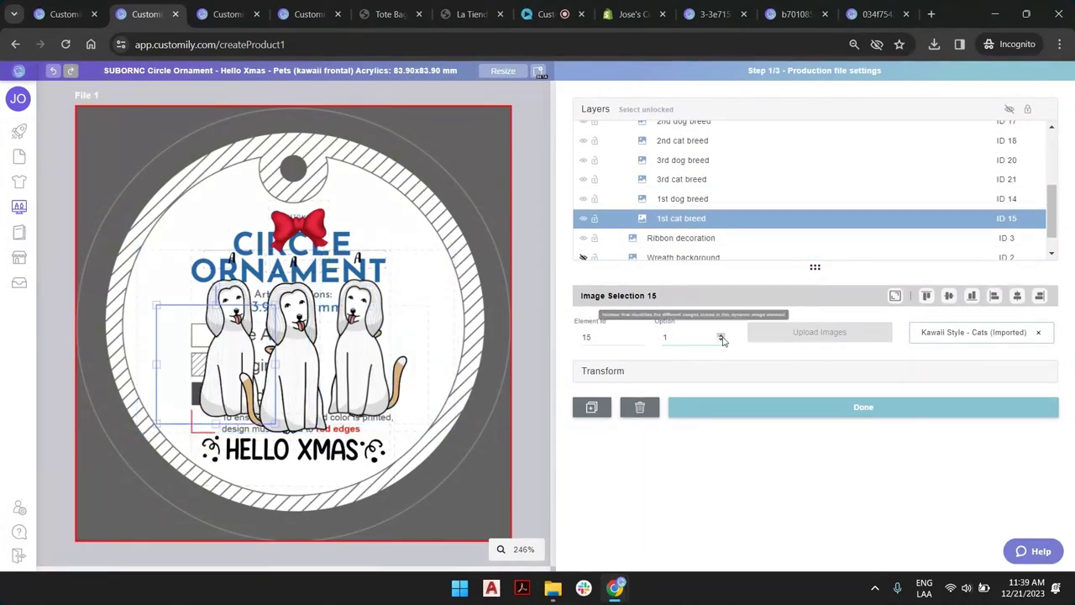
{"action": "left_click", "coordinate": [721, 335]}
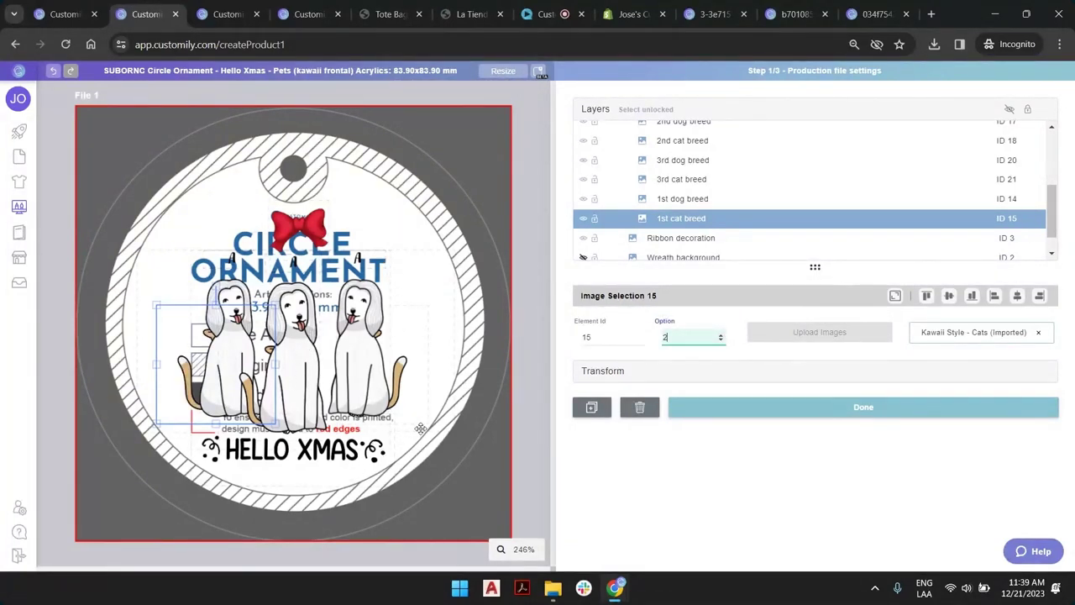
Inspect the extents of the 2 pets group, the 1 pet group and the Title against the ornament's safe area.
{"action": "scroll", "coordinate": [686, 180], "scroll_direction": "up", "scroll_amount": 5}
{"action": "left_click", "coordinate": [660, 168]}
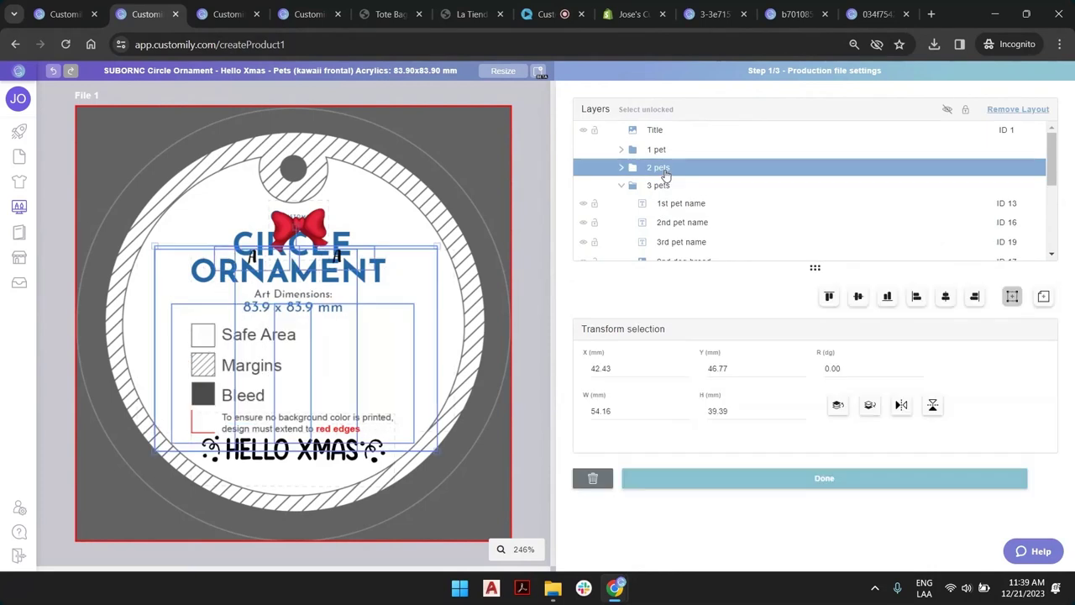
{"action": "left_click", "coordinate": [657, 151]}
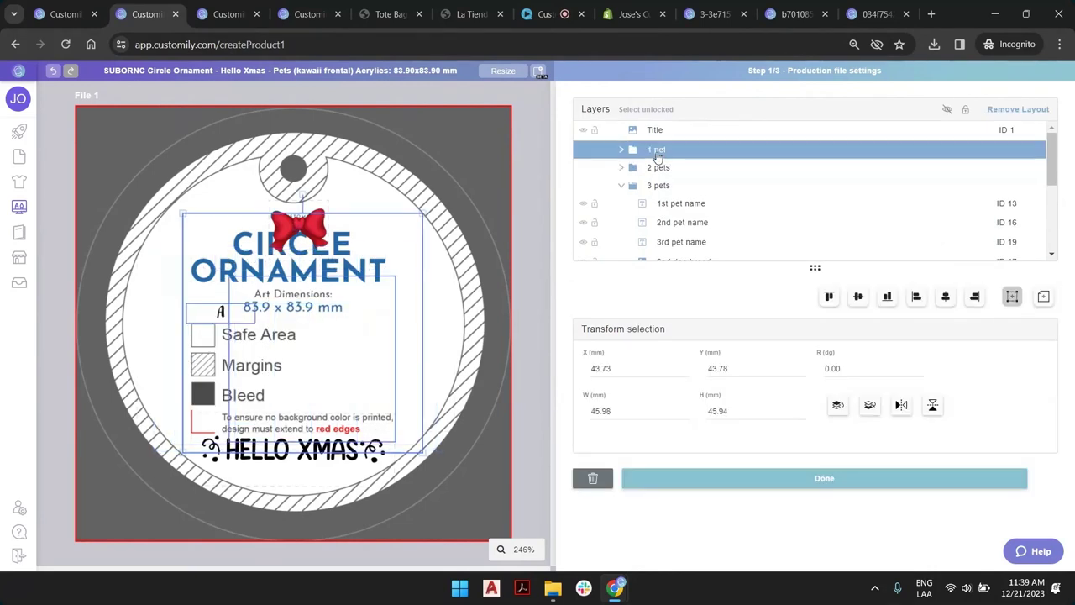
{"action": "left_click", "coordinate": [656, 134]}
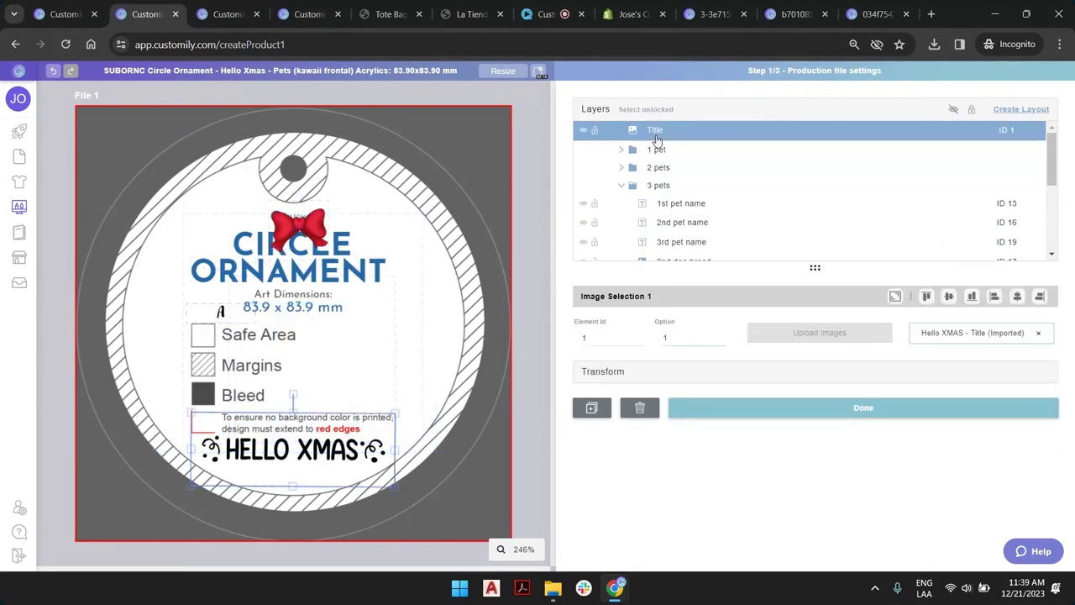
Show the Wreath background again, nudge it slightly to the right and enlarge it a little over the ornament template.
{"action": "scroll", "coordinate": [645, 201], "scroll_direction": "down", "scroll_amount": 5}
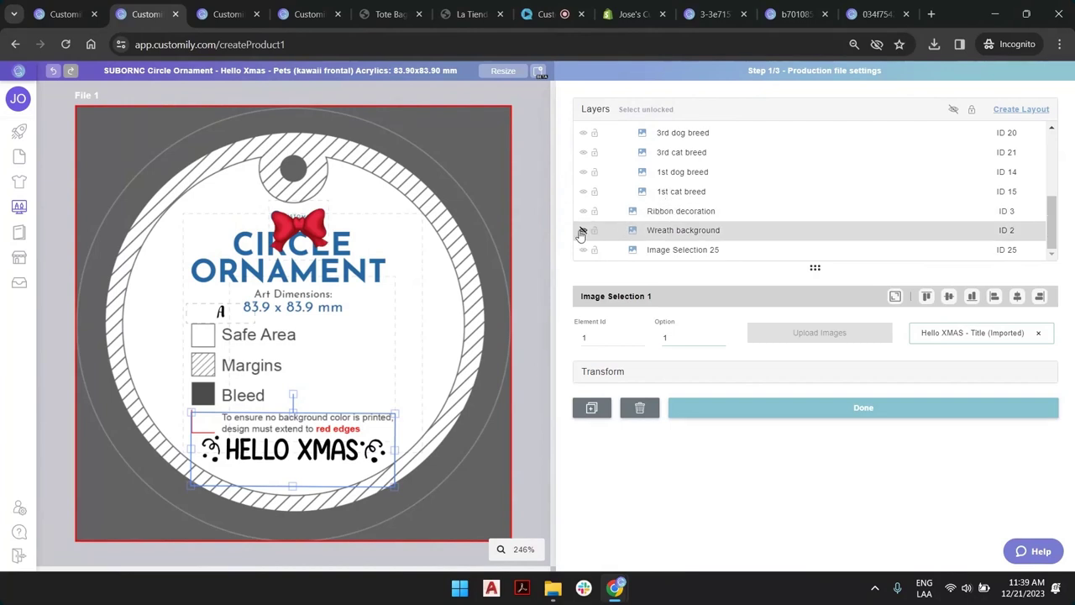
{"action": "left_click", "coordinate": [582, 231]}
{"action": "left_click", "coordinate": [677, 233]}
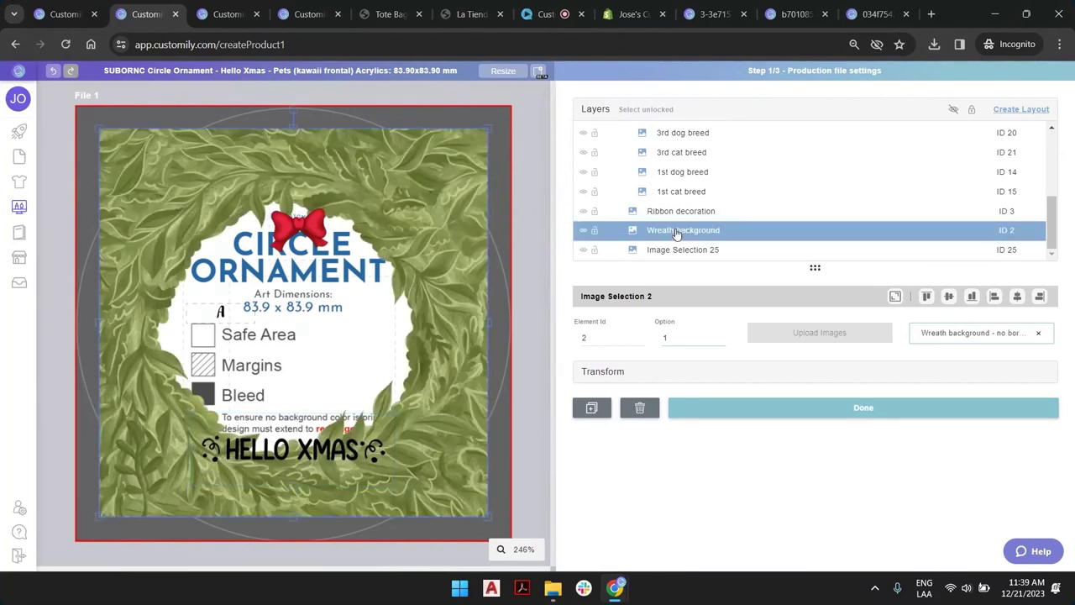
{"action": "key", "text": "Right"}
{"action": "key", "text": "Right"}
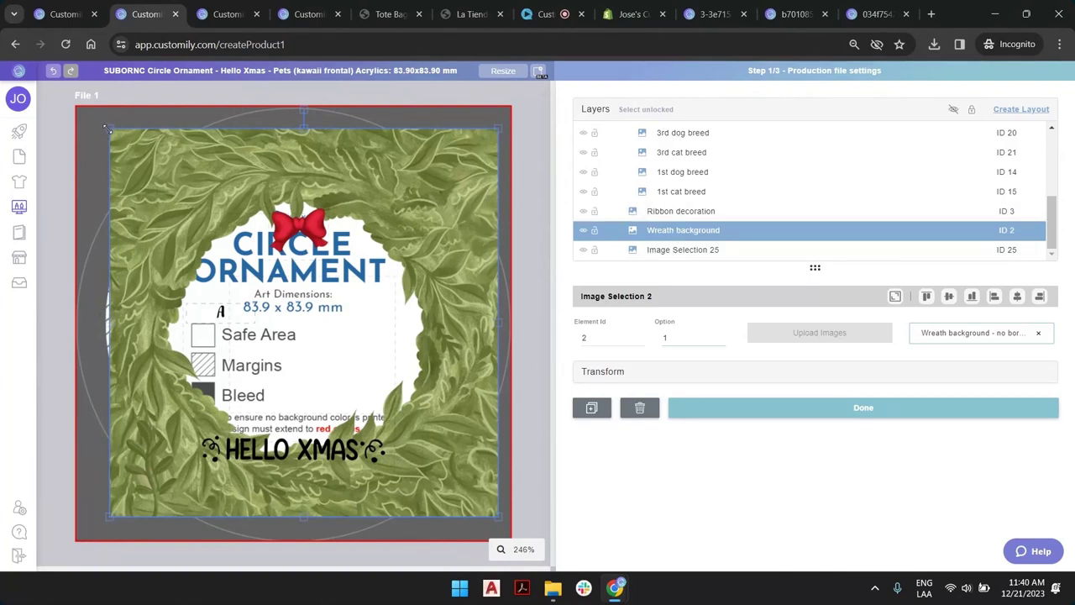
{"action": "left_click_drag", "start_coordinate": [102, 123], "coordinate": [98, 119]}
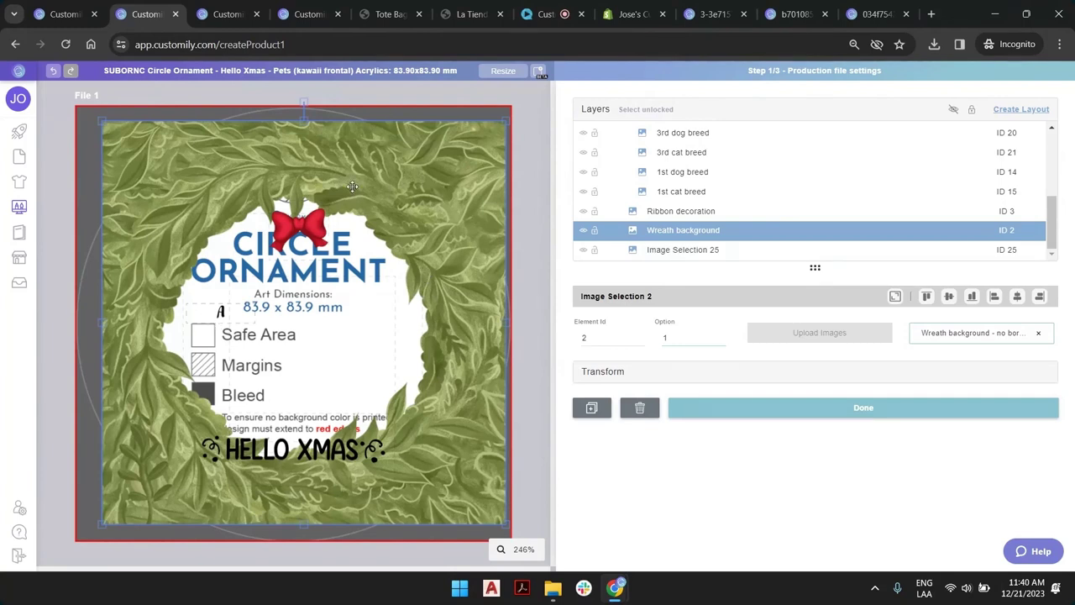
{"action": "left_click", "coordinate": [534, 170]}
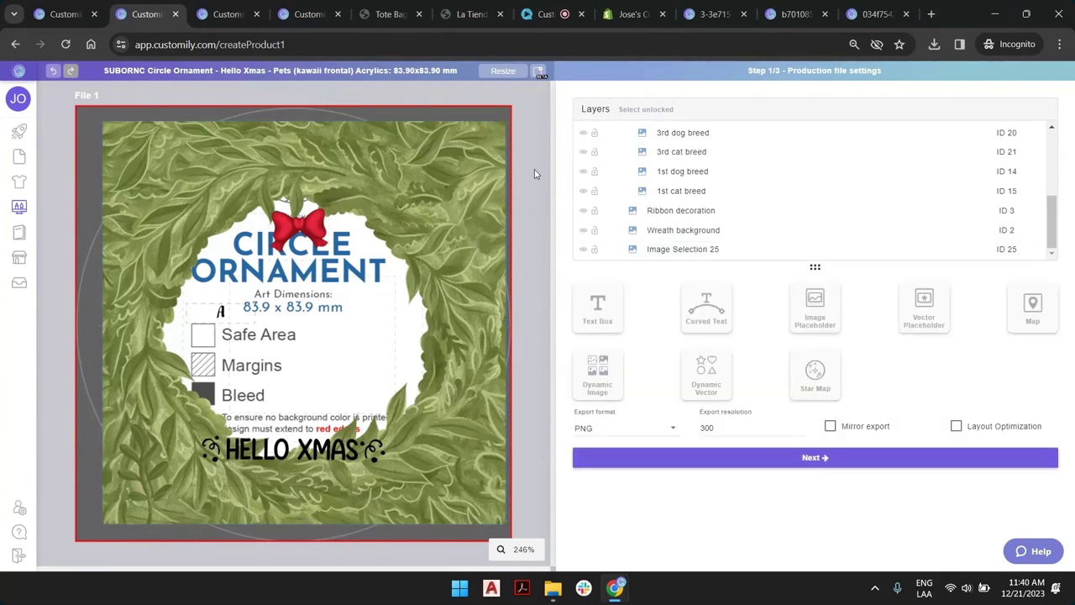
Rename the Image Selection 25 layer to "guide" and hide it.
{"action": "double_click", "coordinate": [653, 251]}
{"action": "type", "text": "gu"}
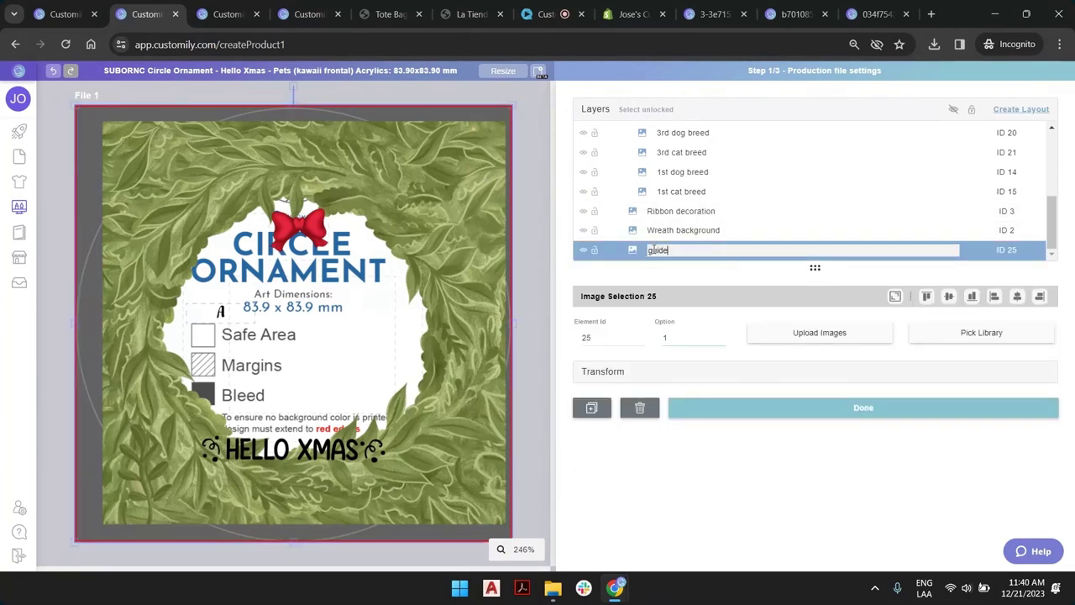
{"action": "type", "text": "ide"}
{"action": "key", "text": "Return"}
{"action": "left_click", "coordinate": [583, 250]}
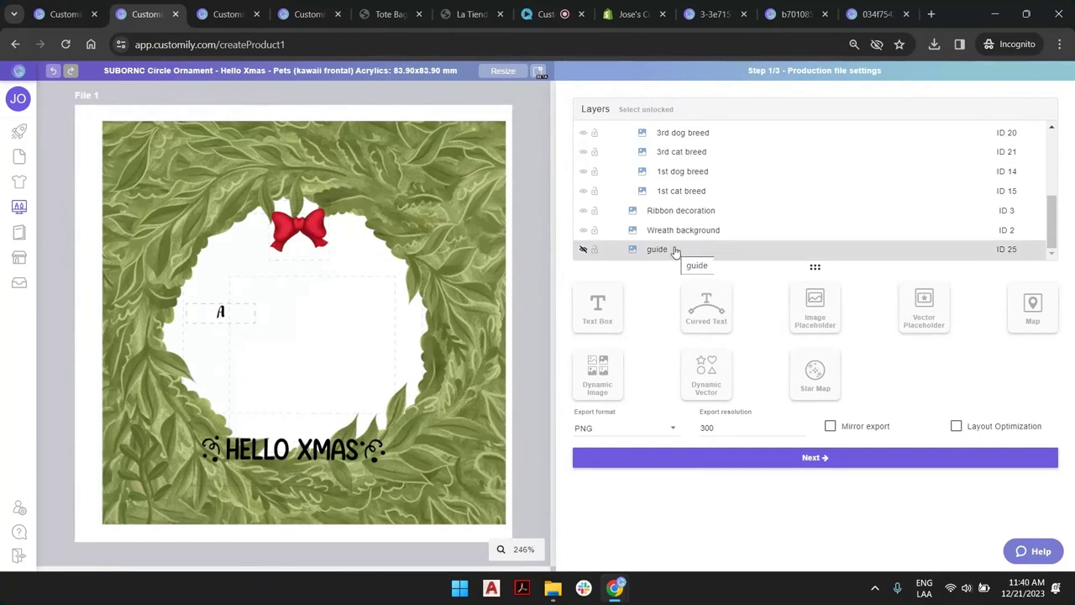
Proceed to the preview settings, show the guide layer and scale it to match the ornament's outline in the mockup.
{"action": "left_click", "coordinate": [851, 461]}
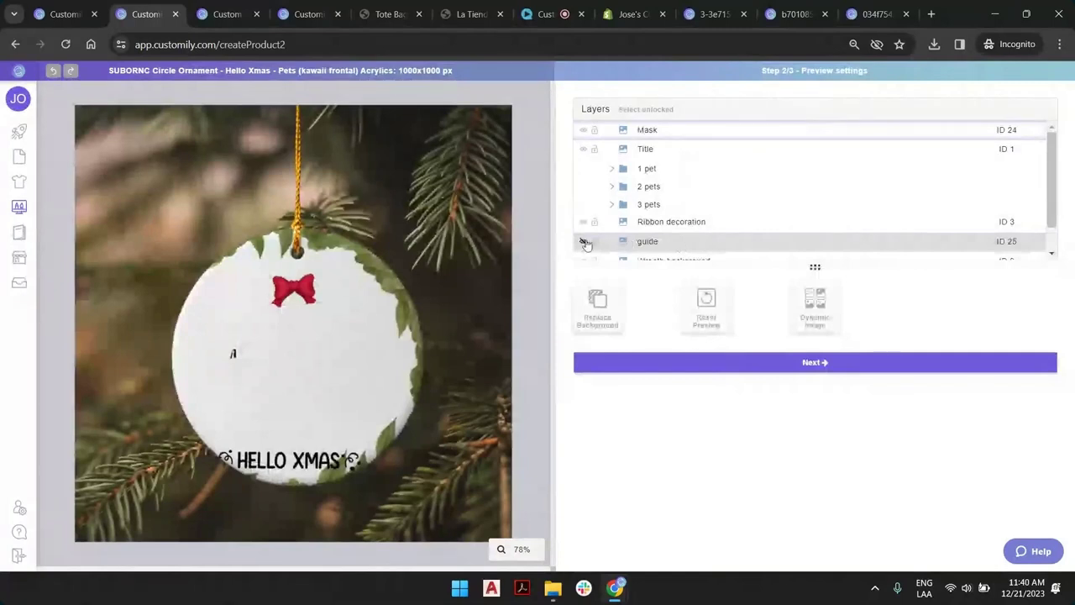
{"action": "left_click", "coordinate": [584, 242]}
{"action": "left_click", "coordinate": [660, 242]}
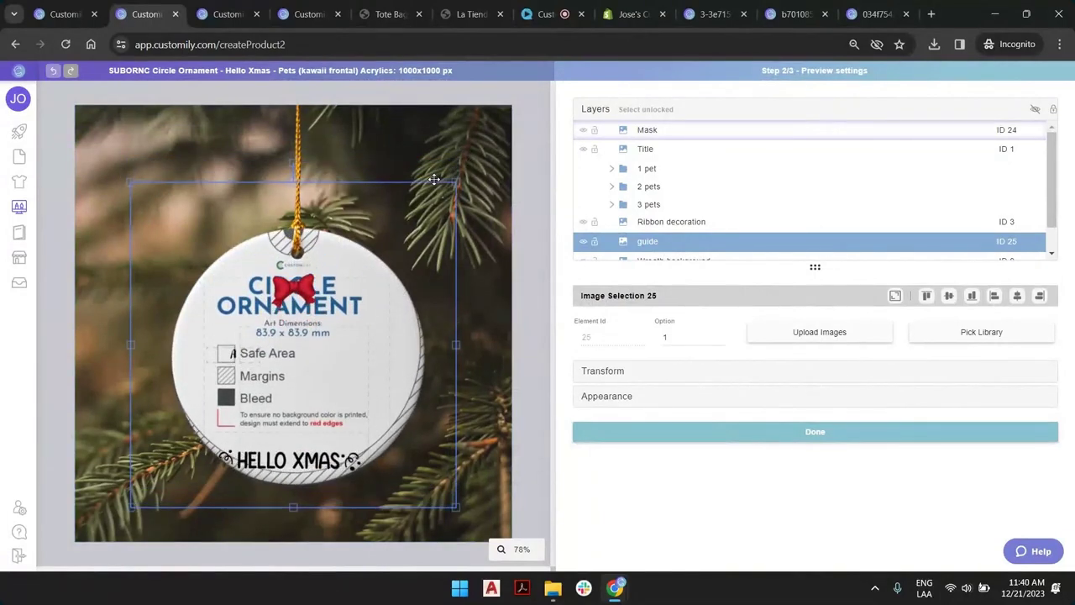
{"action": "left_click_drag", "start_coordinate": [133, 181], "coordinate": [154, 195]}
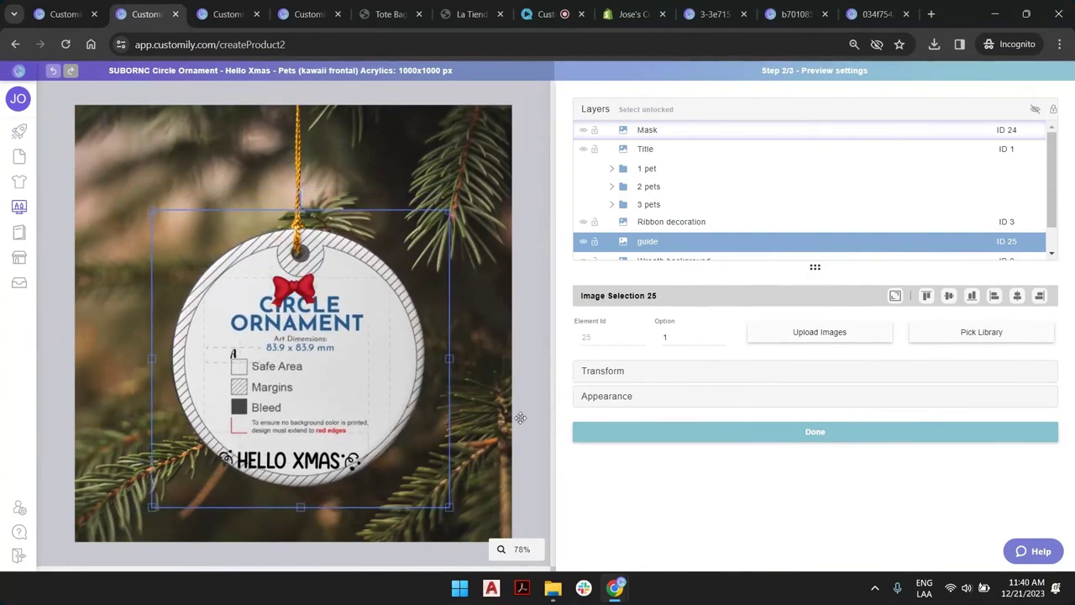
{"action": "left_click_drag", "start_coordinate": [449, 509], "coordinate": [441, 504]}
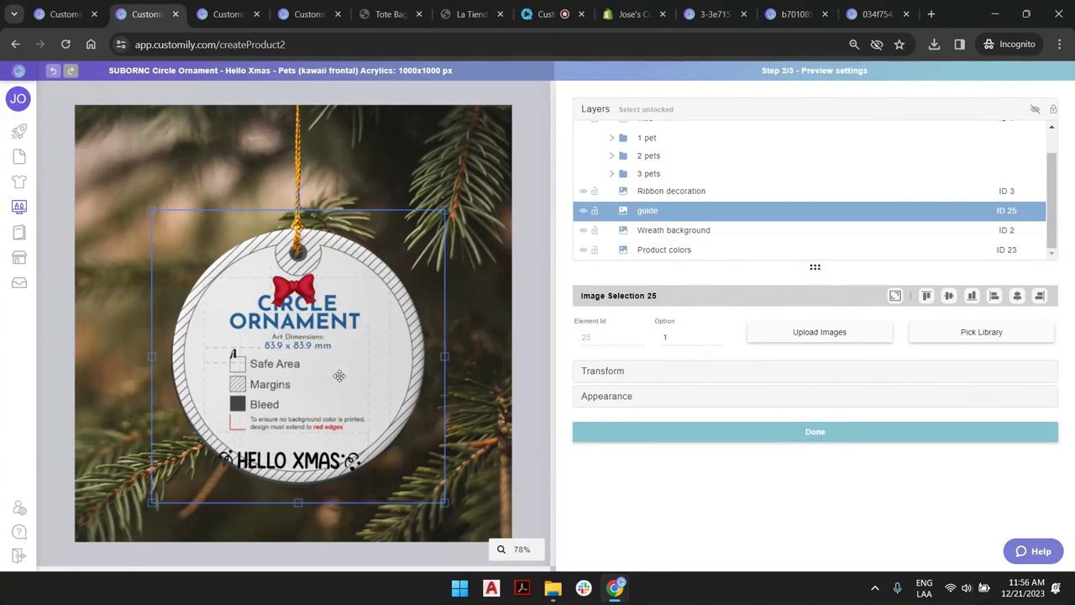
Scale the Ribbon decoration, the three pet groups and the Title together to about 516 × 466 px within the guide's safe area.
{"action": "left_click", "coordinate": [664, 193]}
{"action": "scroll", "coordinate": [664, 193], "scroll_direction": "up", "scroll_amount": 2}
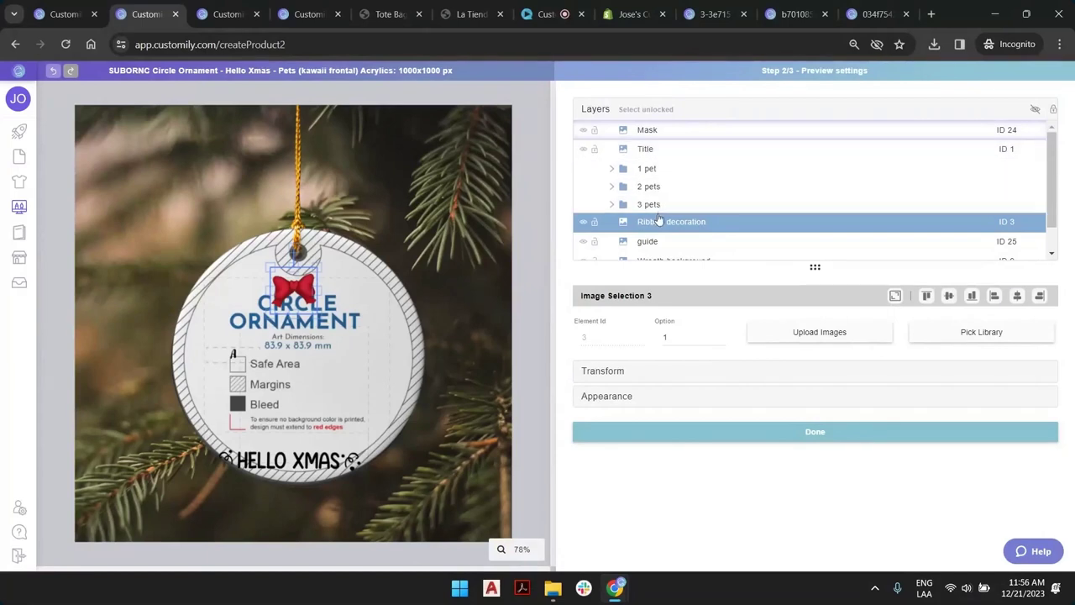
{"action": "left_click", "coordinate": [651, 204], "text": "shift"}
{"action": "left_click", "coordinate": [654, 173], "text": "shift"}
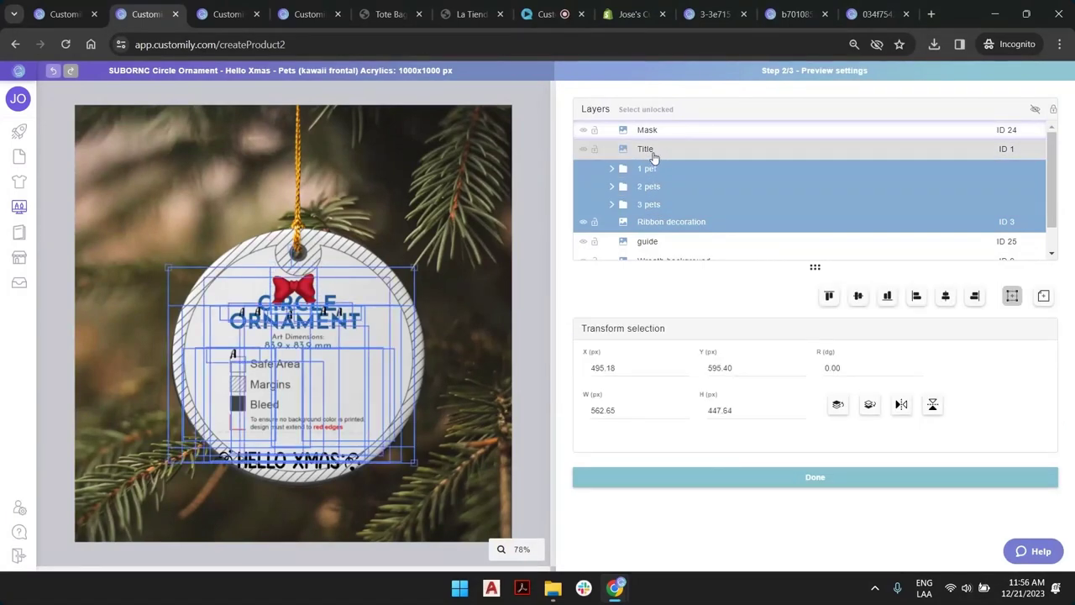
{"action": "left_click", "coordinate": [639, 159], "text": "shift"}
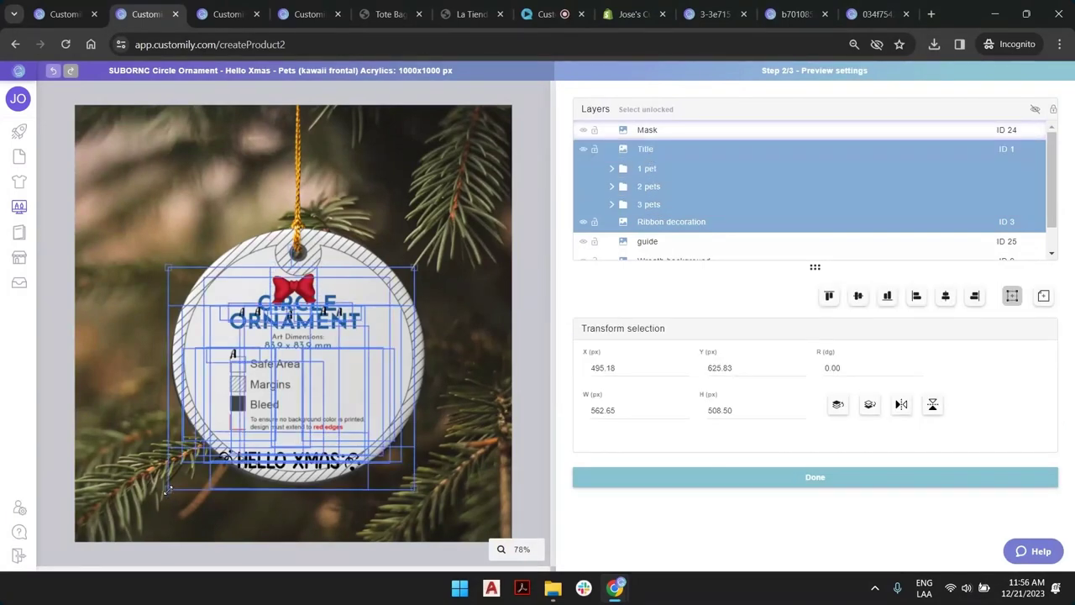
{"action": "left_click_drag", "start_coordinate": [167, 490], "coordinate": [215, 463]}
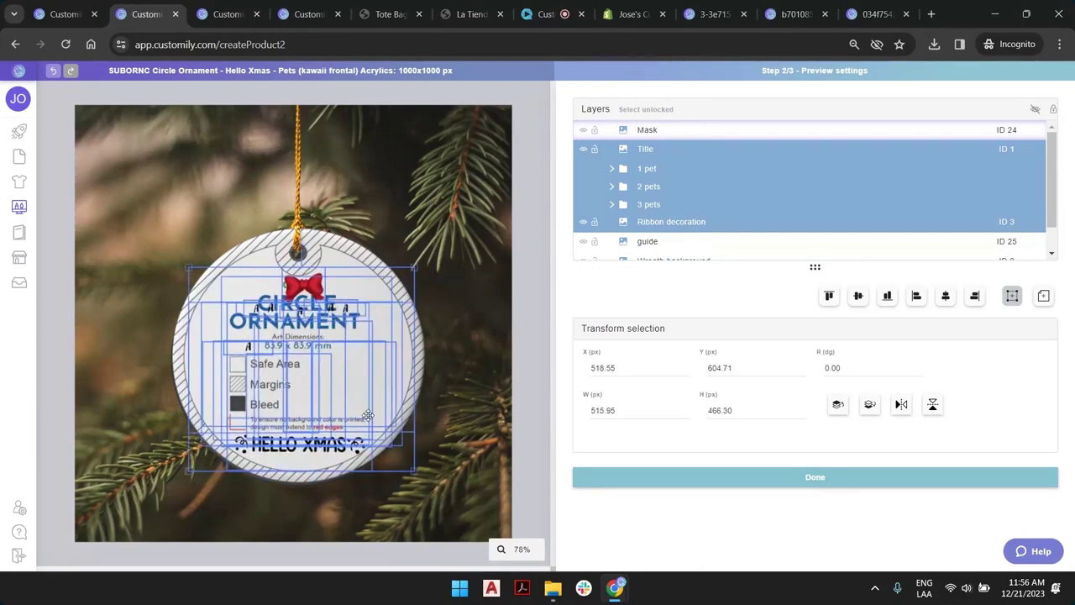
Move the Wreath background layer above the guide layer.
{"action": "scroll", "coordinate": [668, 227], "scroll_direction": "down", "scroll_amount": 1}
{"action": "left_click", "coordinate": [649, 233]}
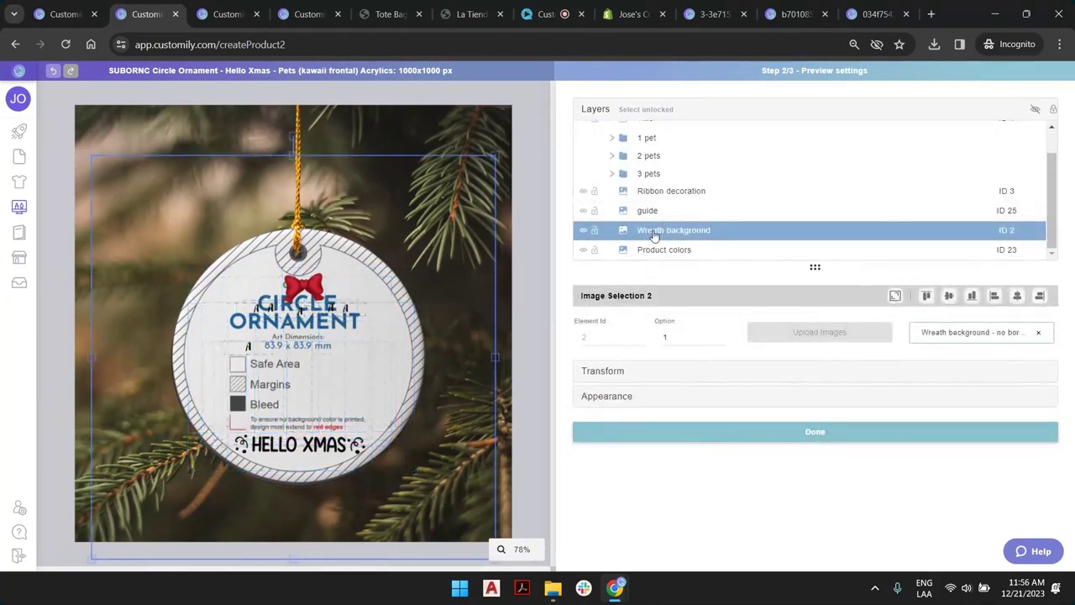
{"action": "left_click_drag", "start_coordinate": [652, 235], "coordinate": [653, 223]}
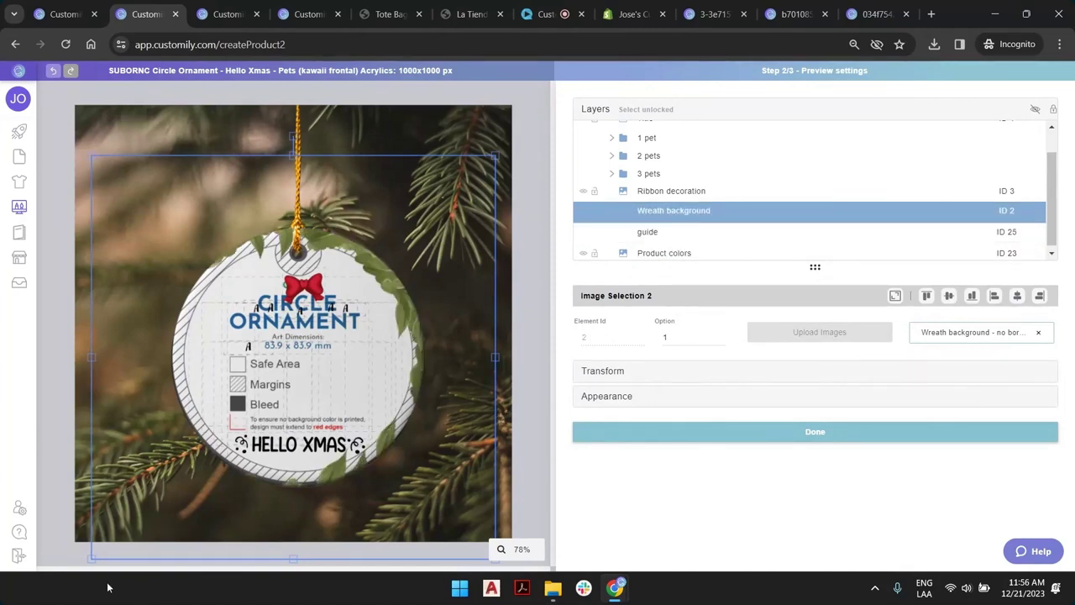
Shrink the Wreath background and nudge it right and up so it frames the ornament, and hide the guide layer.
{"action": "left_click_drag", "start_coordinate": [90, 558], "coordinate": [124, 521]}
{"action": "key", "text": "Right"}
{"action": "key", "text": "Right"}
{"action": "key", "text": "Right"}
{"action": "key", "text": "Right"}
{"action": "key", "text": "Right"}
{"action": "key", "text": "Right"}
{"action": "key", "text": "Up"}
{"action": "key", "text": "Up"}
{"action": "key", "text": "Up"}
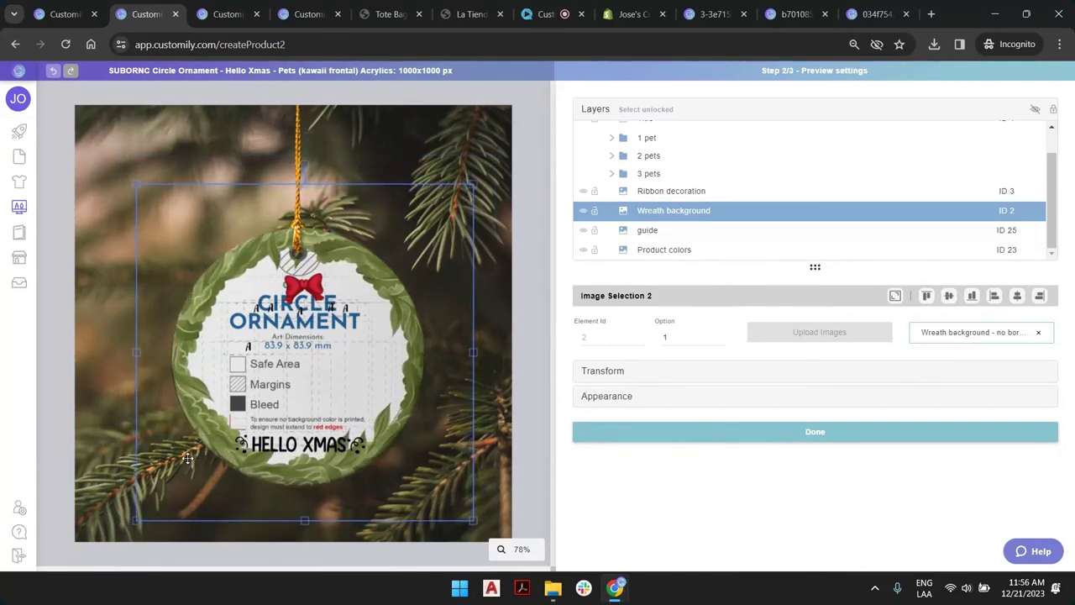
{"action": "left_click_drag", "start_coordinate": [136, 521], "coordinate": [183, 505]}
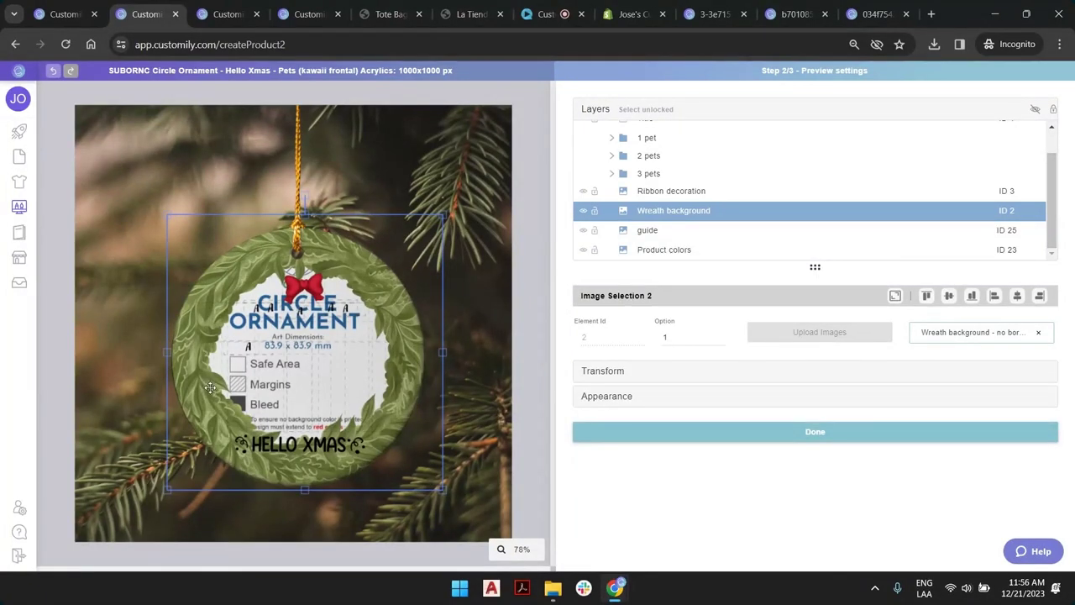
{"action": "left_click", "coordinate": [583, 229]}
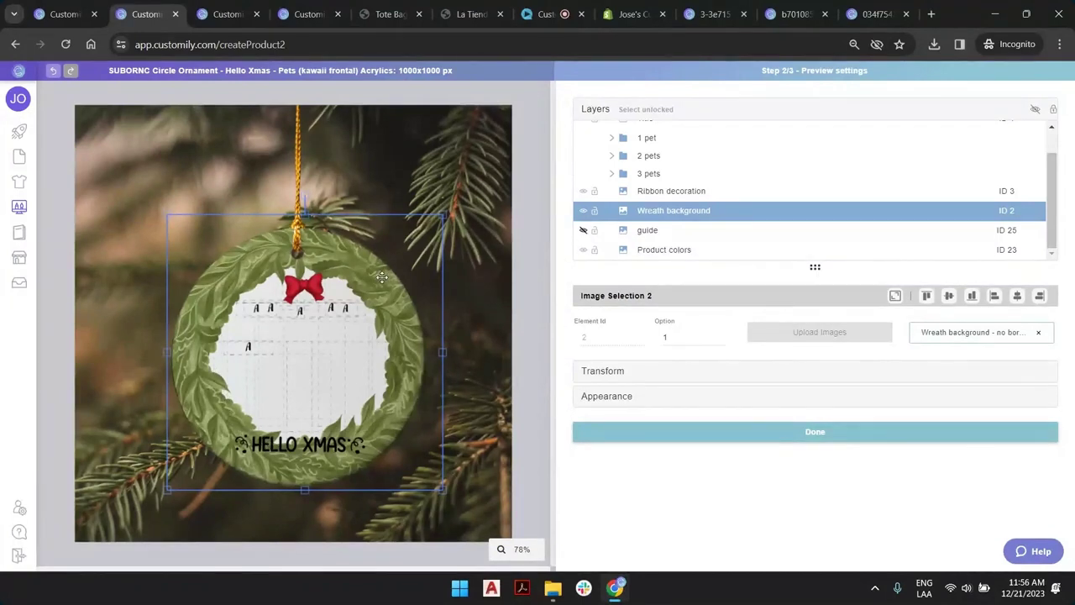
{"action": "left_click", "coordinate": [528, 176]}
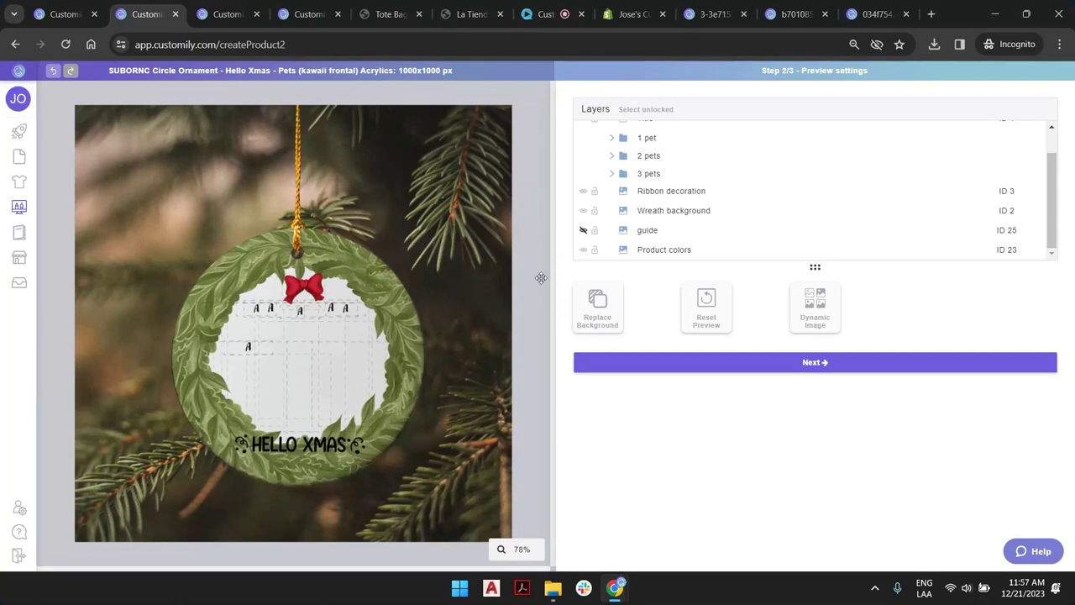
Proceed to the template review, save the ornament template and continue to connecting it with a Shopify product.
{"action": "left_click", "coordinate": [886, 366]}
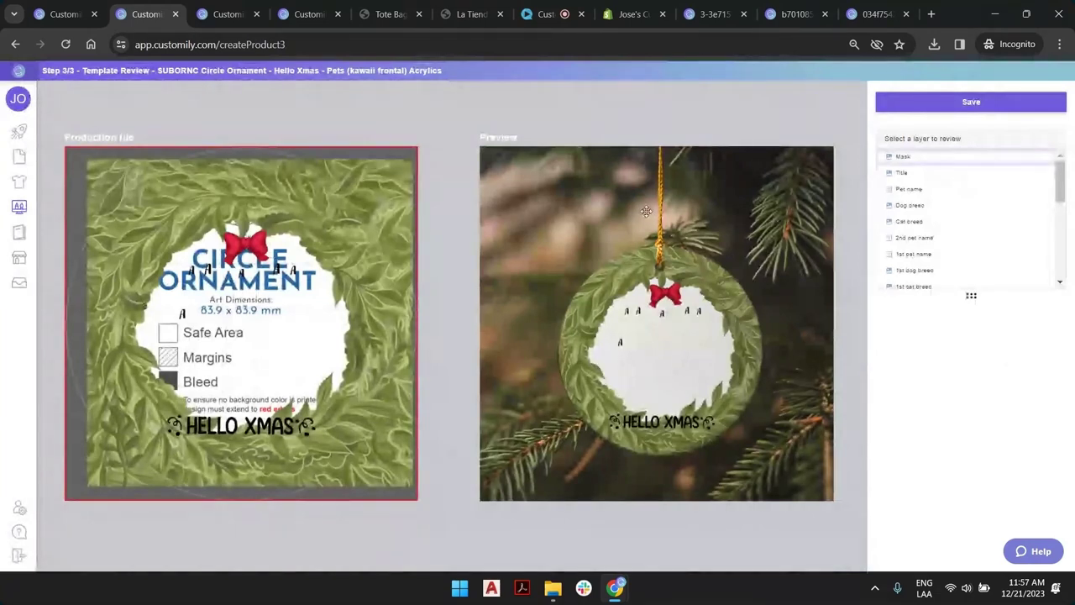
{"action": "key", "text": "ctrl+s"}
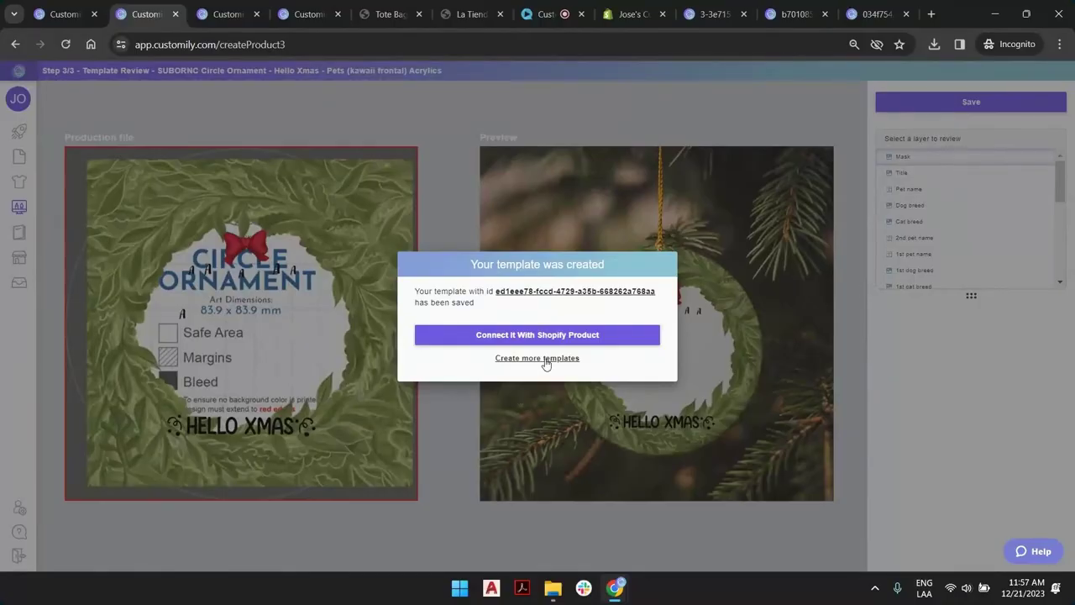
{"action": "left_click", "coordinate": [531, 333]}
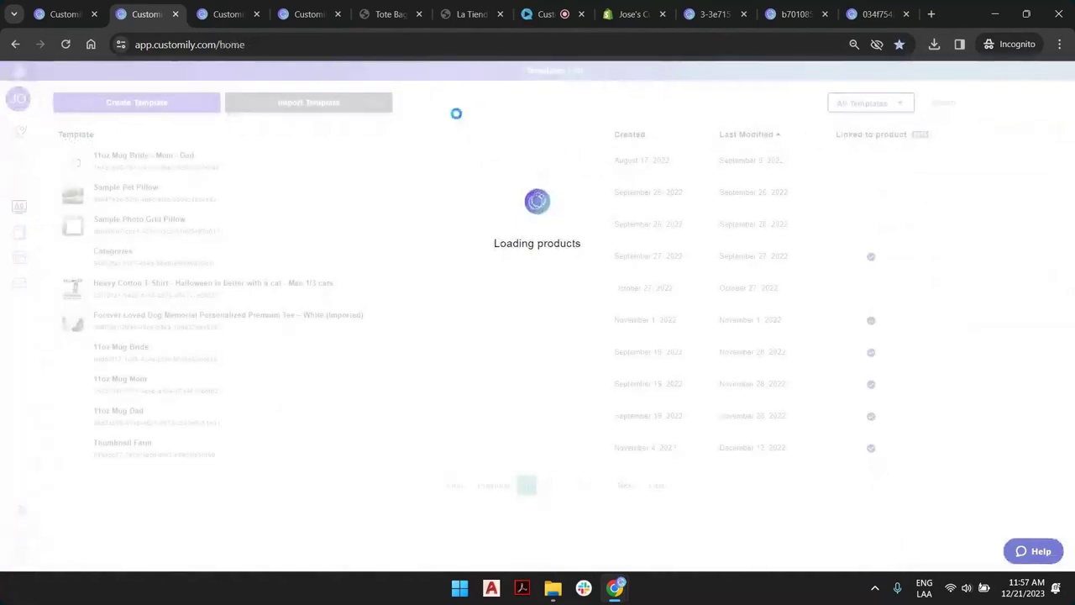
Open the SUBORNC Circle Ornament product in the store from its Customily product page and hide the store preview bar.
{"action": "left_click", "coordinate": [63, 15]}
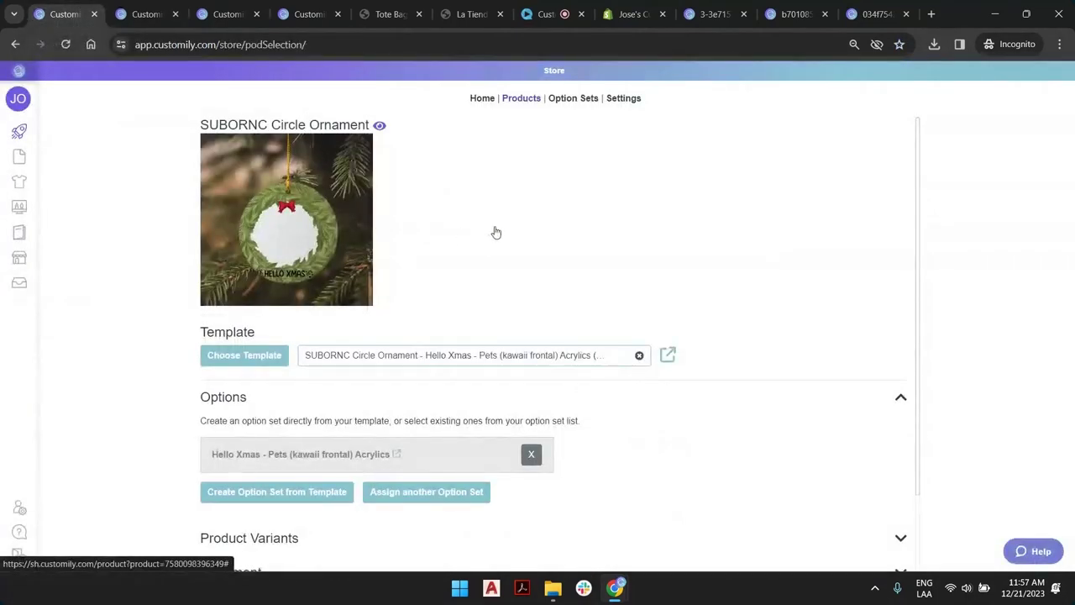
{"action": "scroll", "coordinate": [480, 278], "scroll_direction": "down", "scroll_amount": 2}
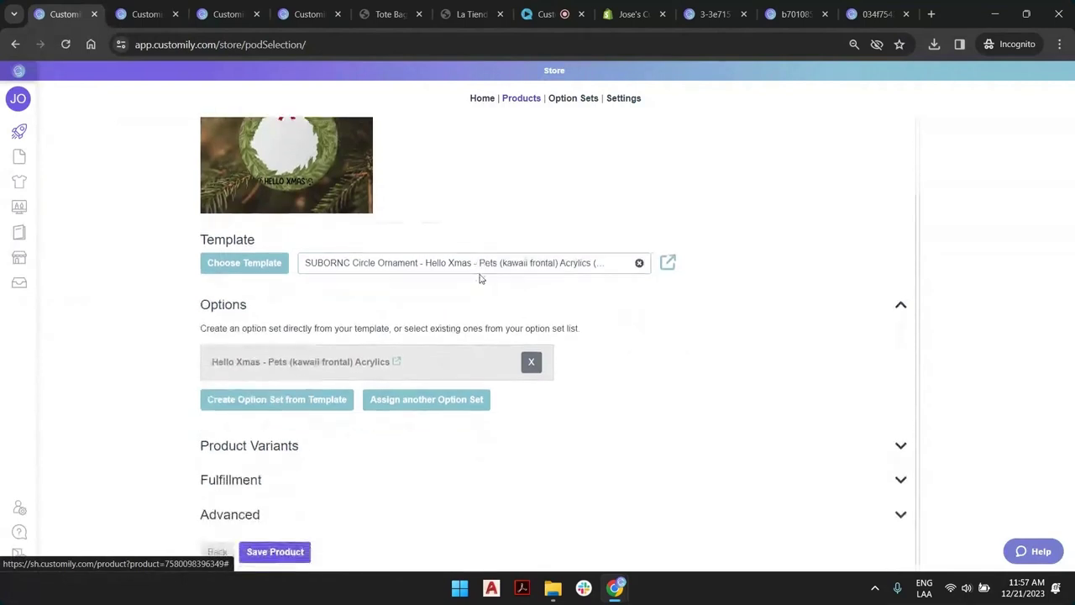
{"action": "scroll", "coordinate": [391, 168], "scroll_direction": "up", "scroll_amount": 2}
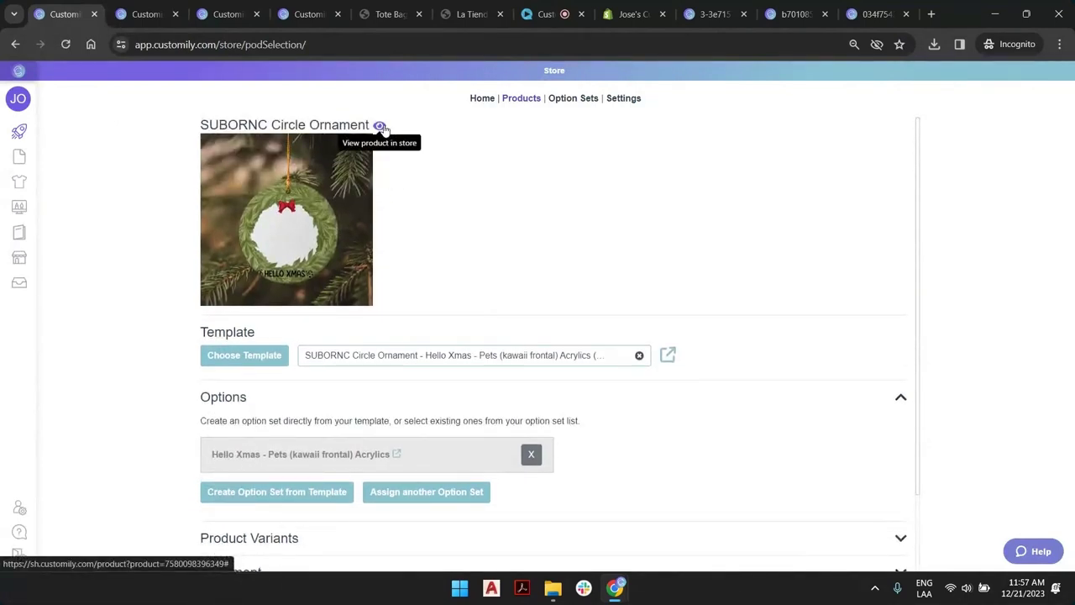
{"action": "left_click", "coordinate": [381, 126]}
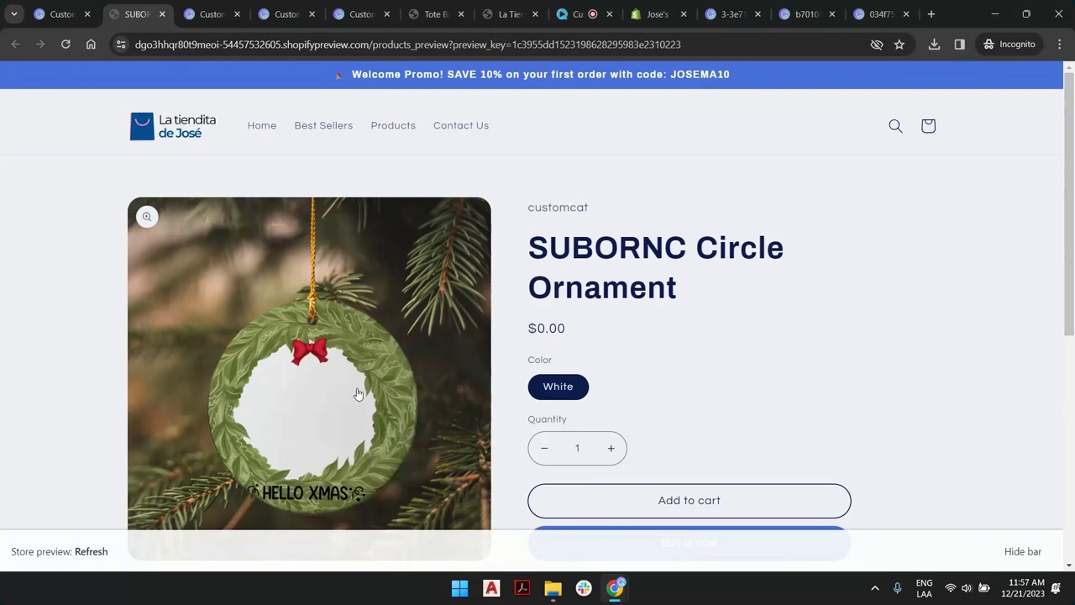
{"action": "left_click", "coordinate": [1021, 551]}
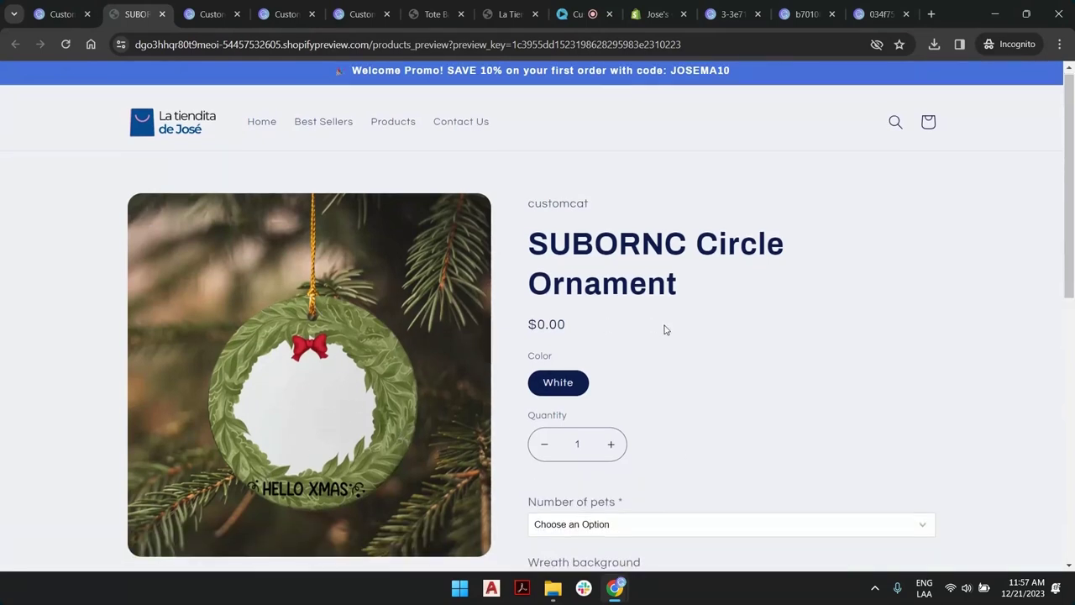
Set the number of pets to 1 pet and test the wreath background with No decor, returning it to Decorated.
{"action": "scroll", "coordinate": [664, 328], "scroll_direction": "down", "scroll_amount": 3}
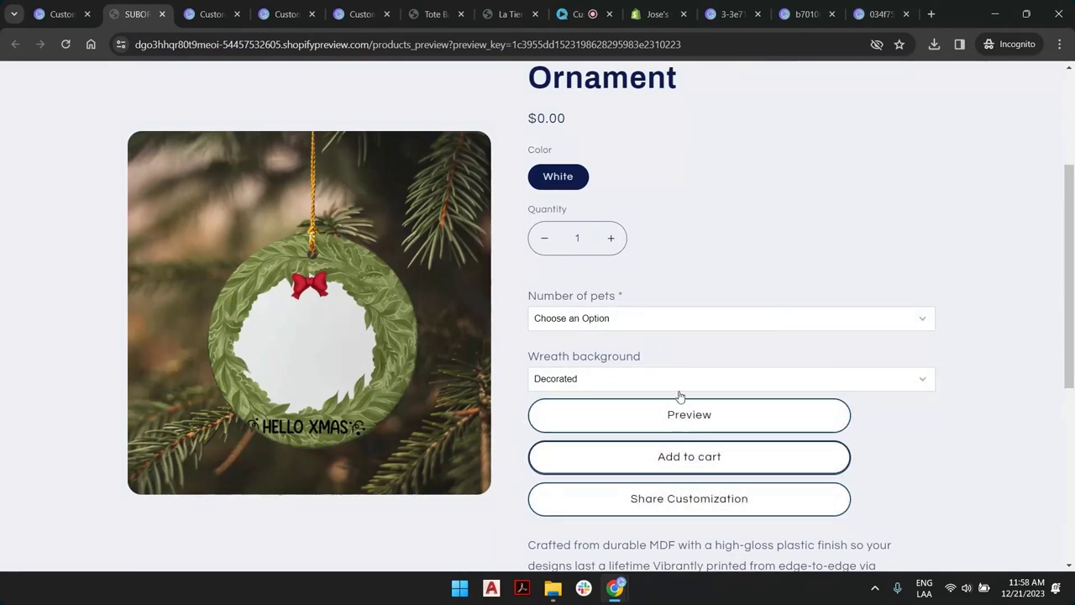
{"action": "left_click", "coordinate": [630, 324]}
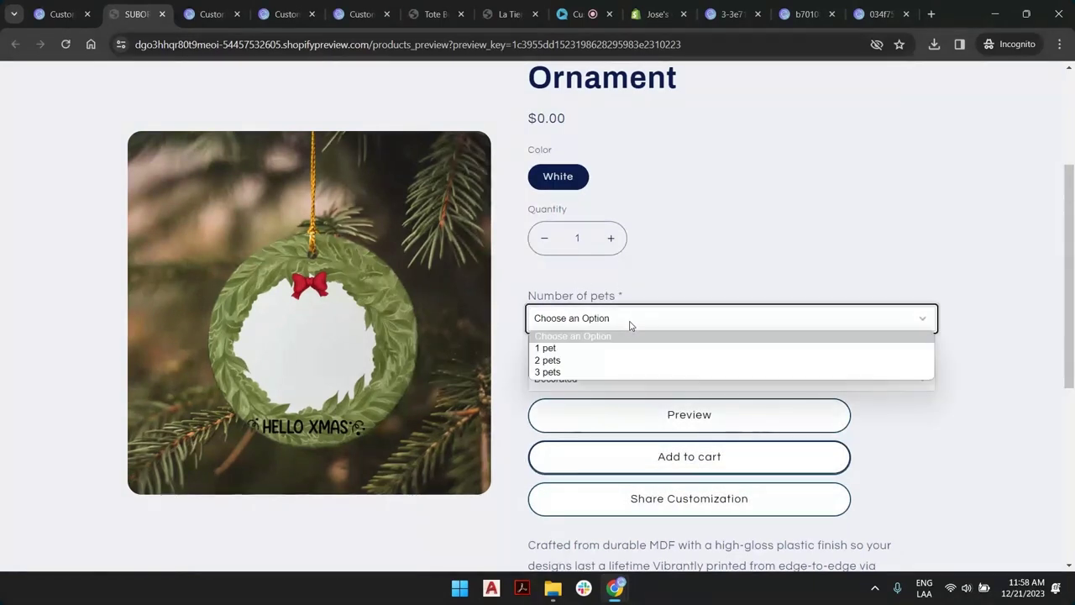
{"action": "left_click", "coordinate": [619, 353]}
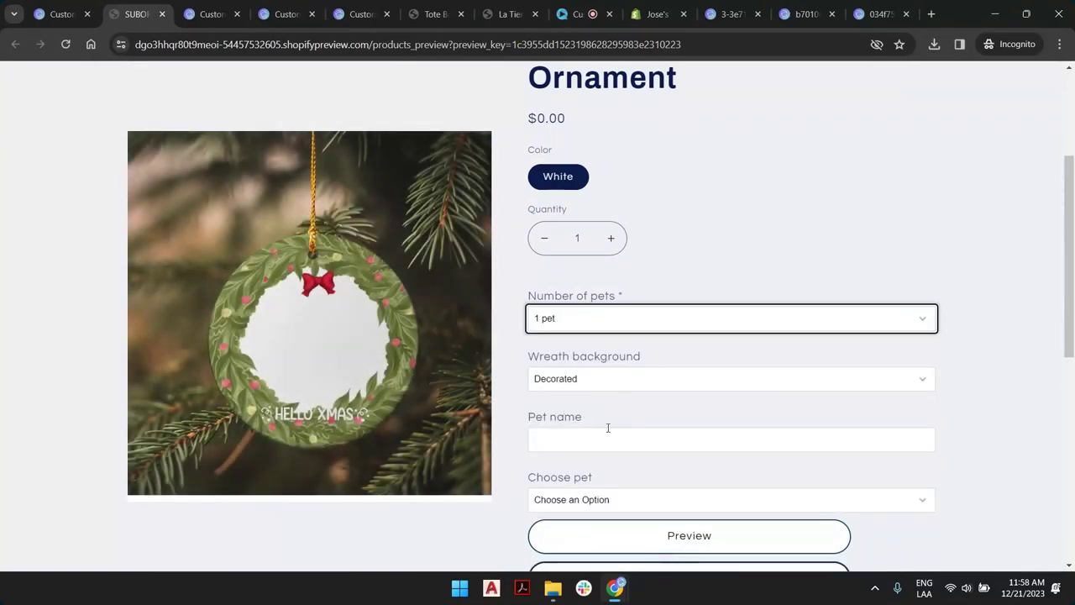
{"action": "left_click", "coordinate": [620, 382]}
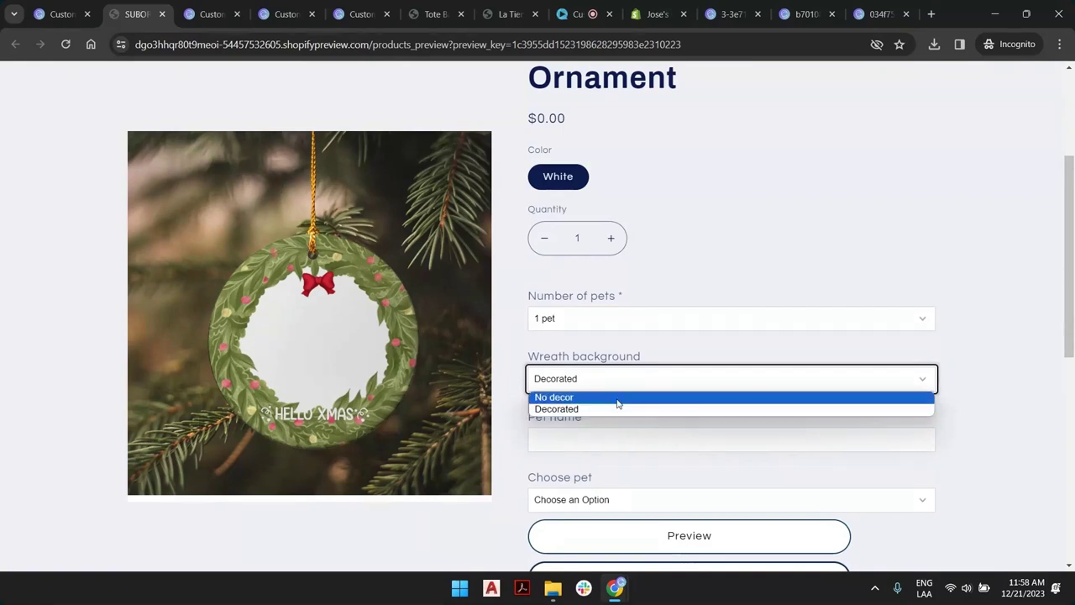
{"action": "left_click", "coordinate": [619, 395]}
{"action": "left_click", "coordinate": [615, 384]}
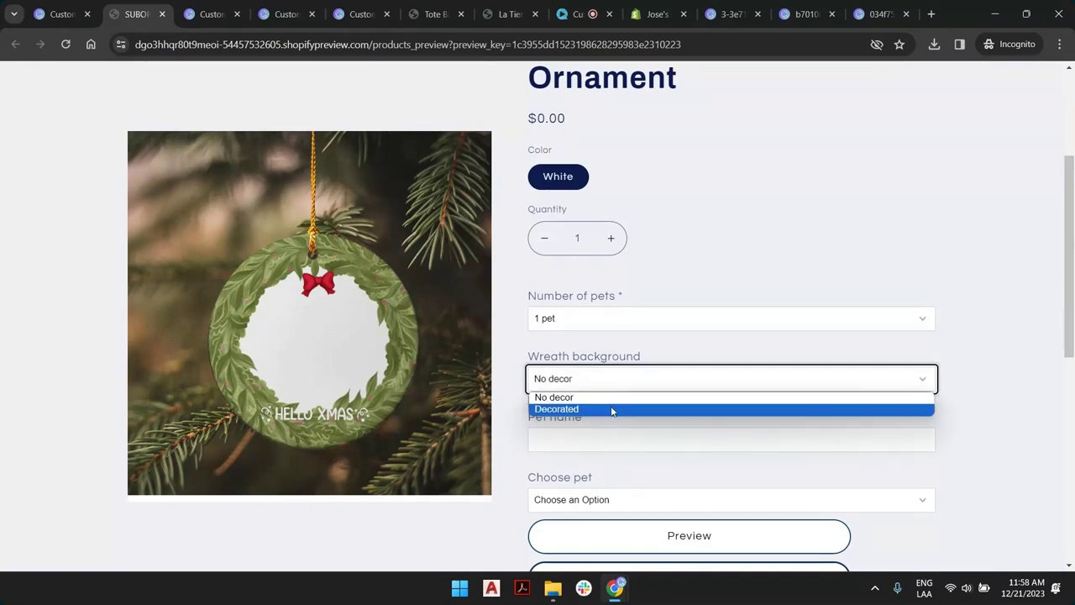
{"action": "left_click", "coordinate": [615, 408]}
Enter Charly as the pet name and choose a dog of the Beagle 1 breed from group B.
{"action": "left_click", "coordinate": [620, 440]}
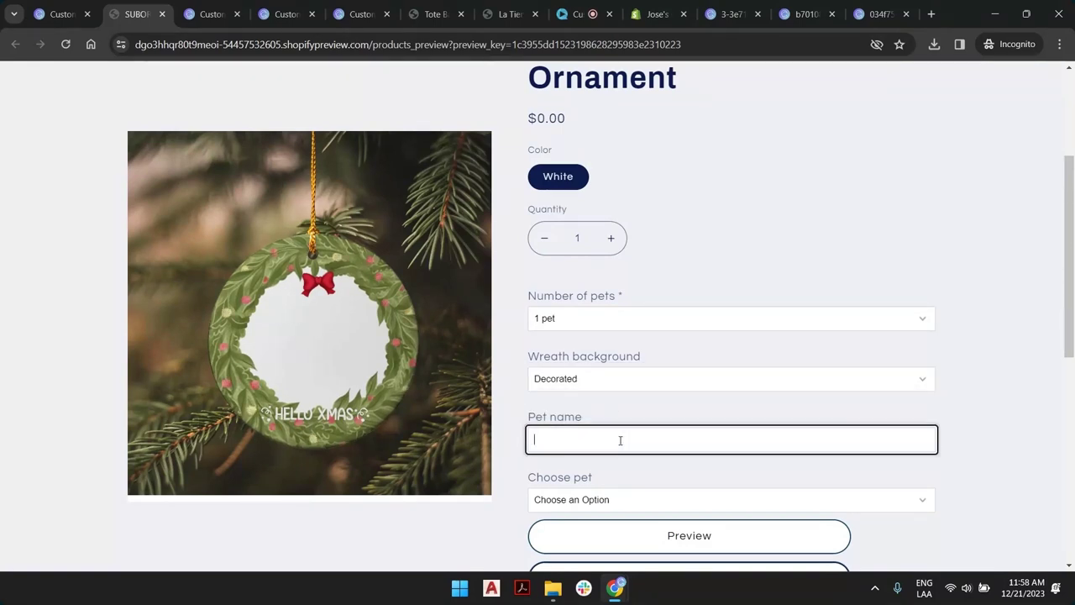
{"action": "type", "text": "Charly"}
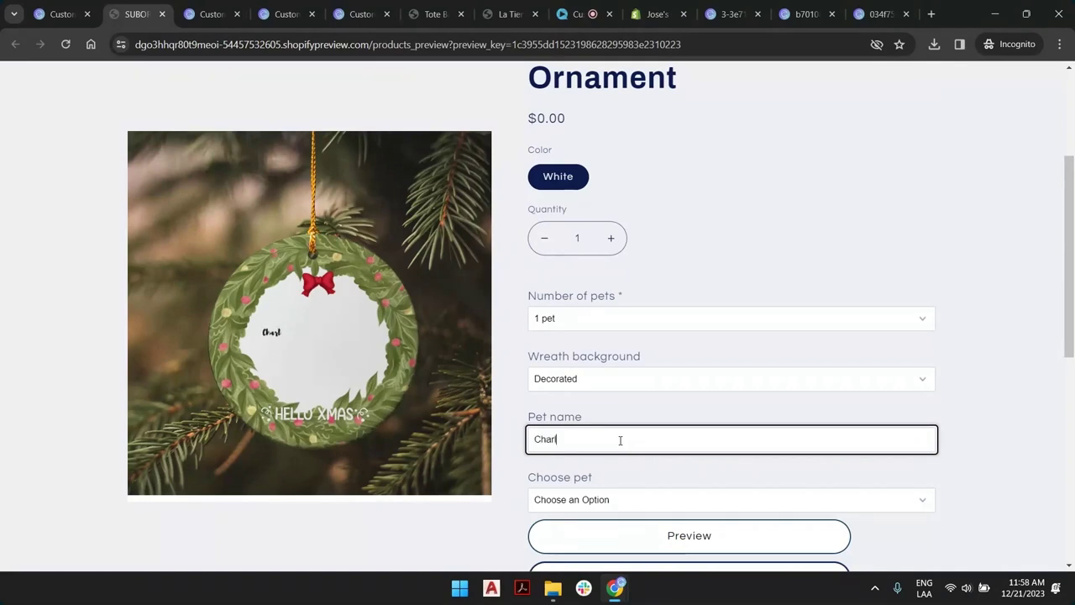
{"action": "left_click", "coordinate": [601, 290]}
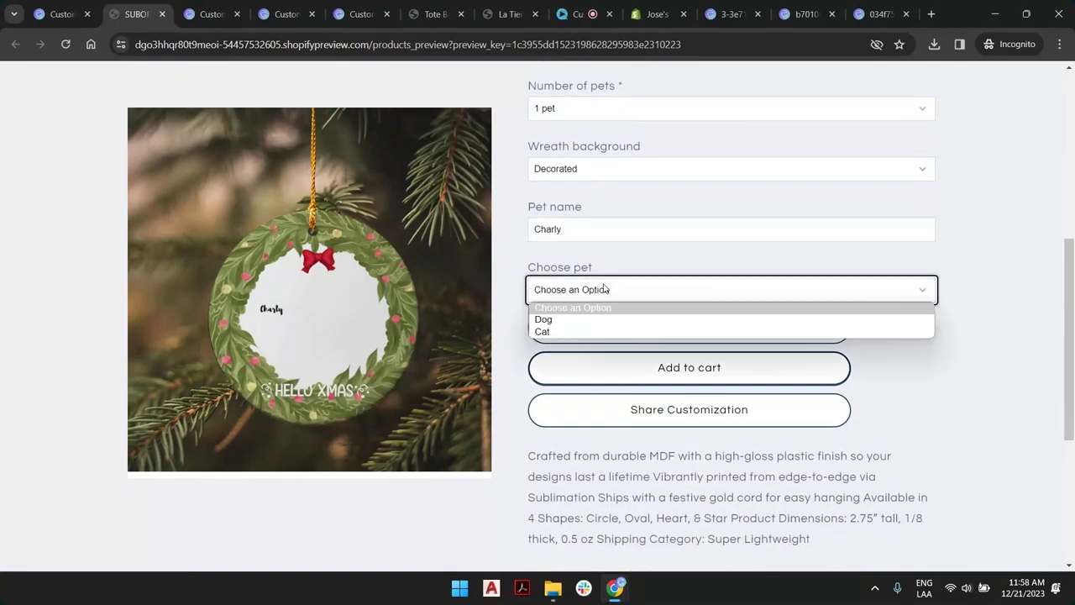
{"action": "left_click", "coordinate": [594, 317]}
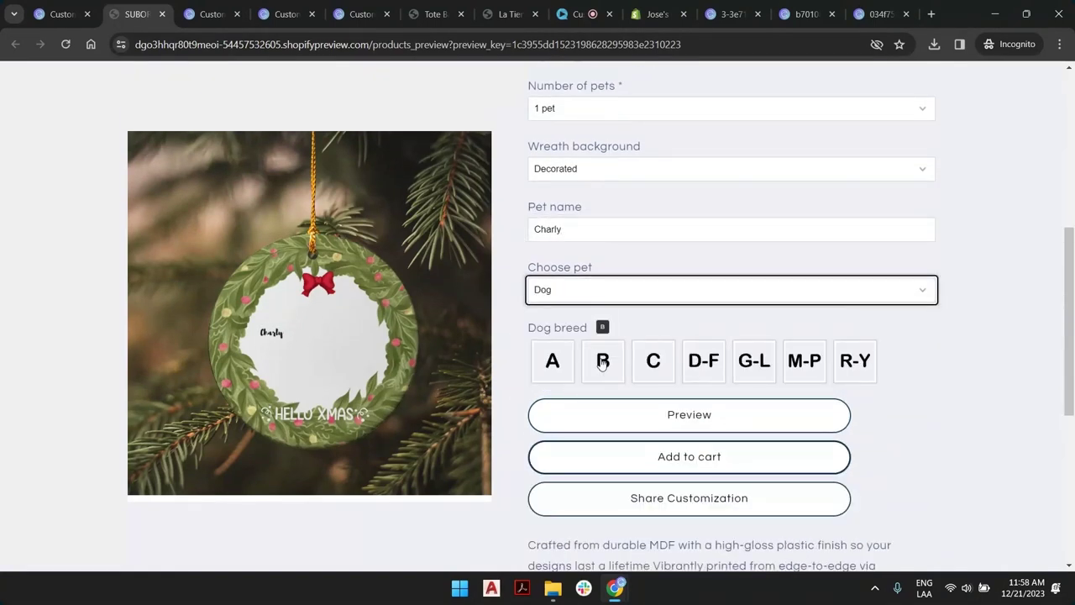
{"action": "left_click", "coordinate": [601, 361]}
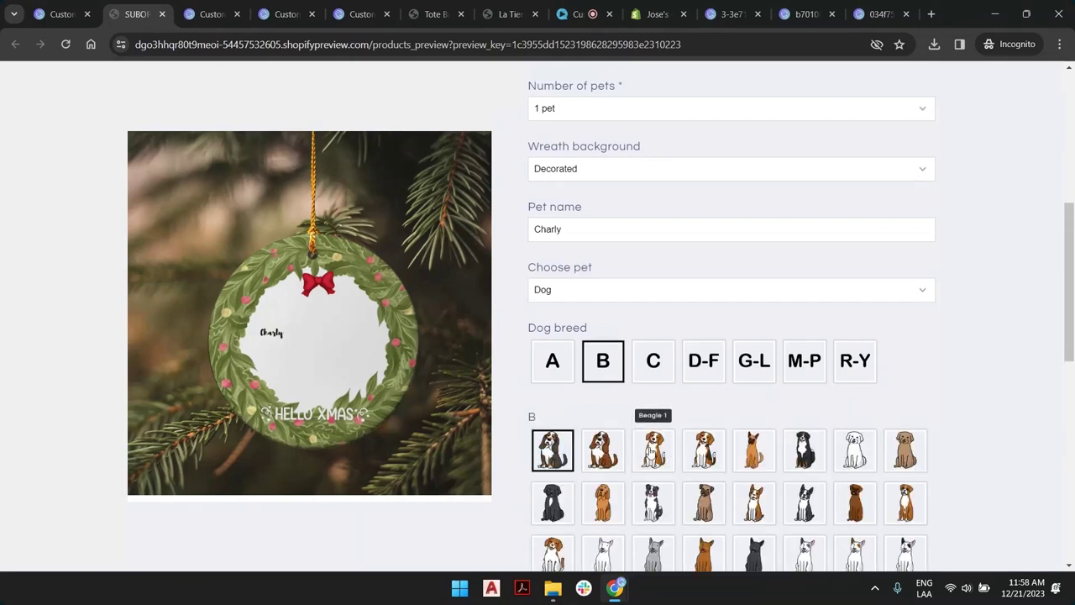
{"action": "left_click", "coordinate": [660, 454]}
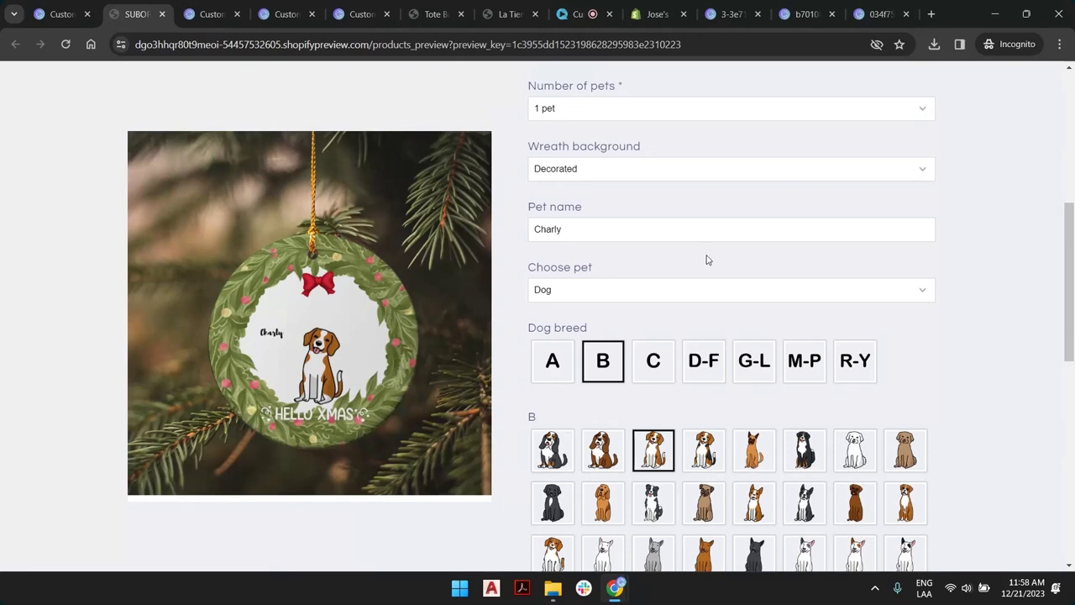
Open the enlarged preview of the personalized ornament, check its image actions, close it and review the product's personalization options.
{"action": "scroll", "coordinate": [705, 260], "scroll_direction": "down", "scroll_amount": 4}
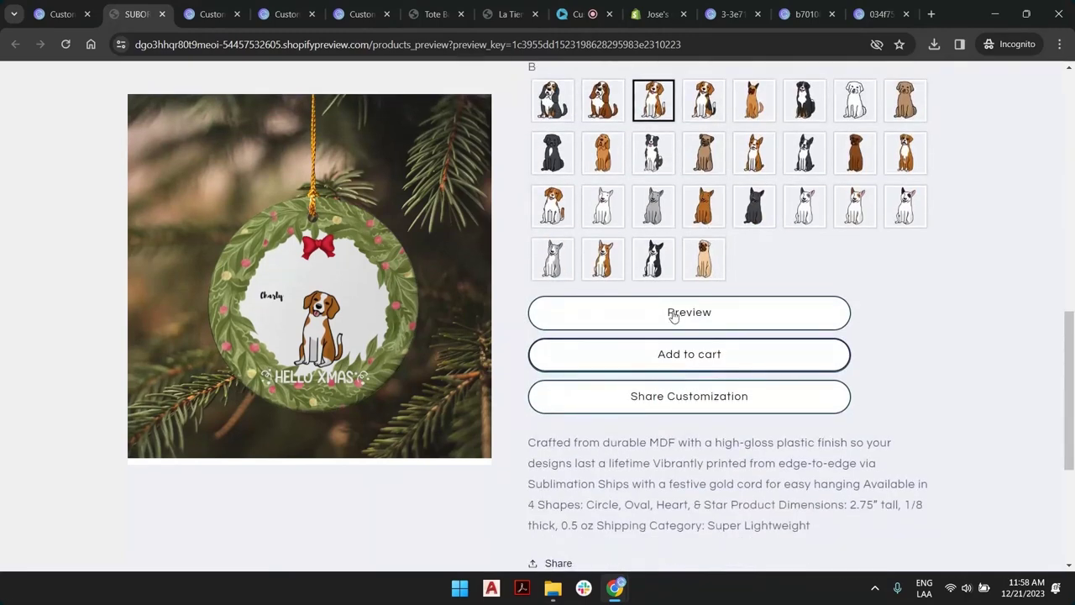
{"action": "left_click", "coordinate": [673, 317]}
{"action": "right_click", "coordinate": [542, 333]}
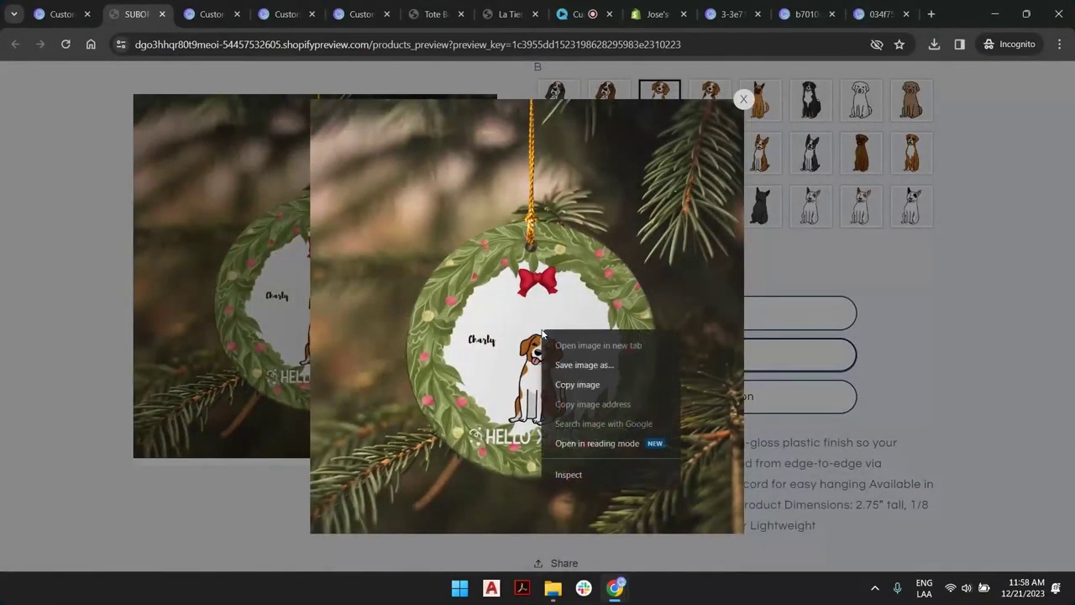
{"action": "left_click", "coordinate": [909, 301]}
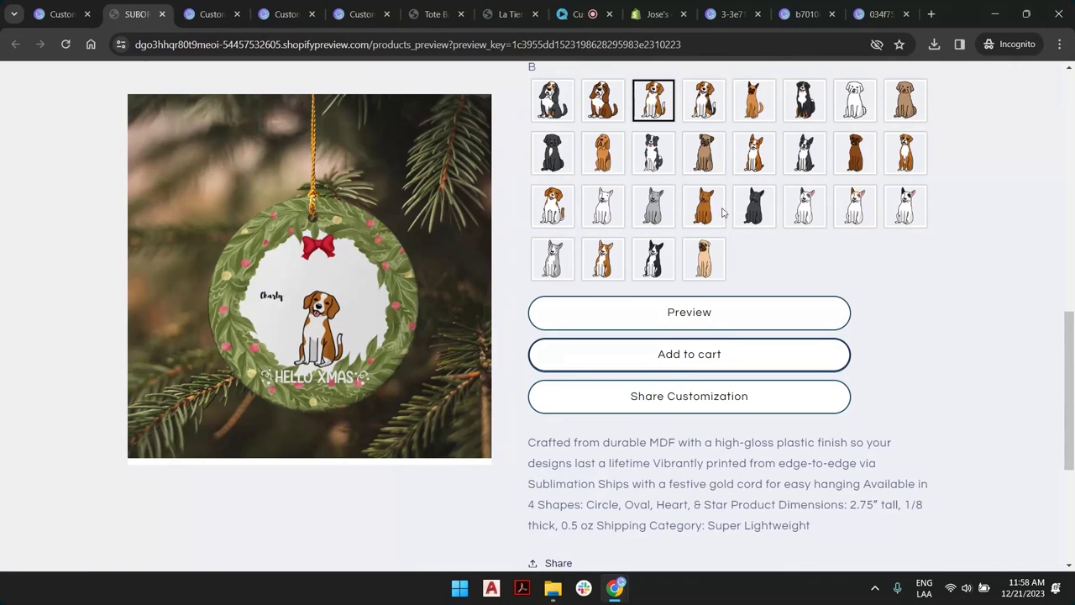
{"action": "scroll", "coordinate": [667, 211], "scroll_direction": "up", "scroll_amount": 7}
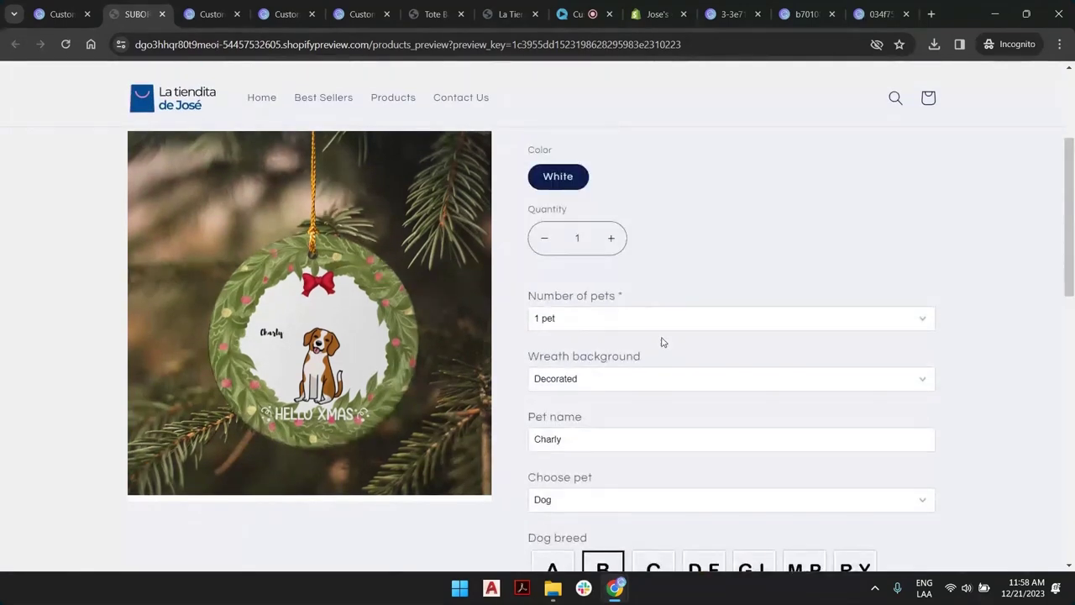
{"action": "scroll", "coordinate": [670, 264], "scroll_direction": "down", "scroll_amount": 3}
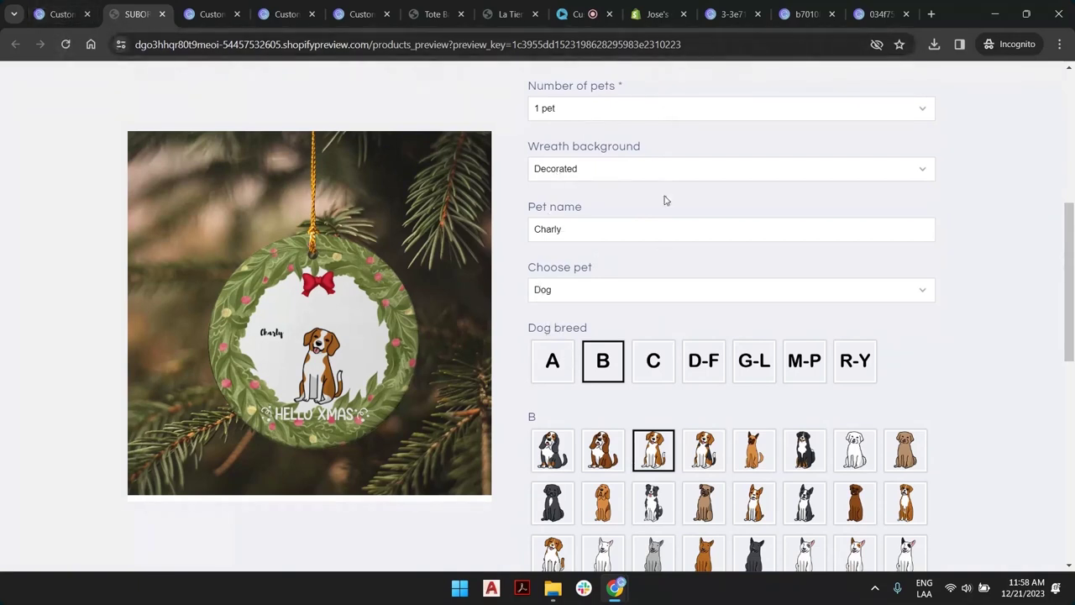
Return to the ornament's Customily product page and open its Hello Xmas pets option set, skipping the permissions update.
{"action": "left_click", "coordinate": [54, 13]}
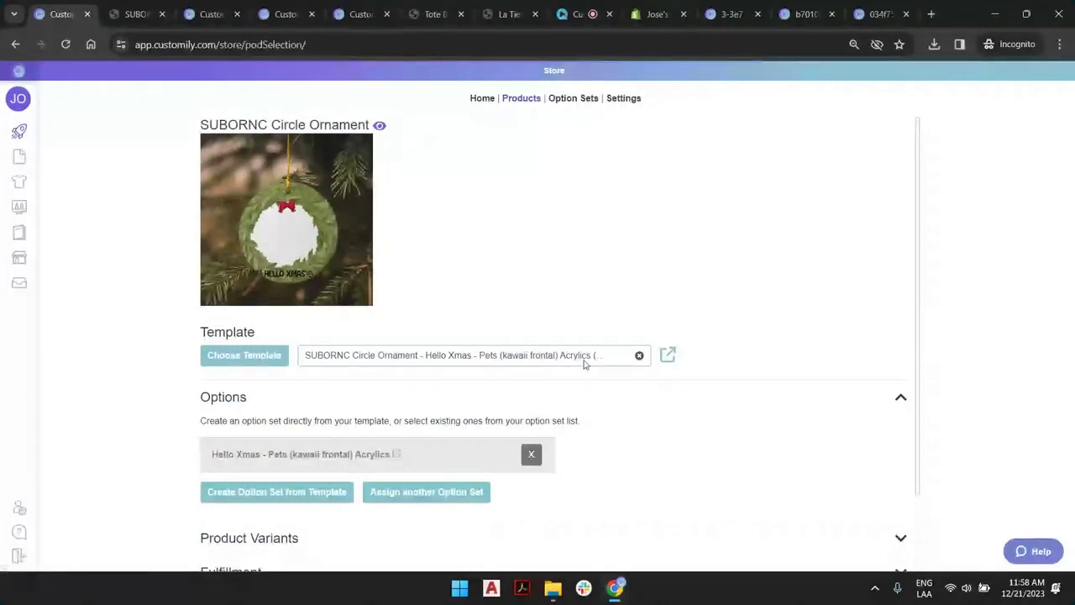
{"action": "left_click", "coordinate": [396, 458]}
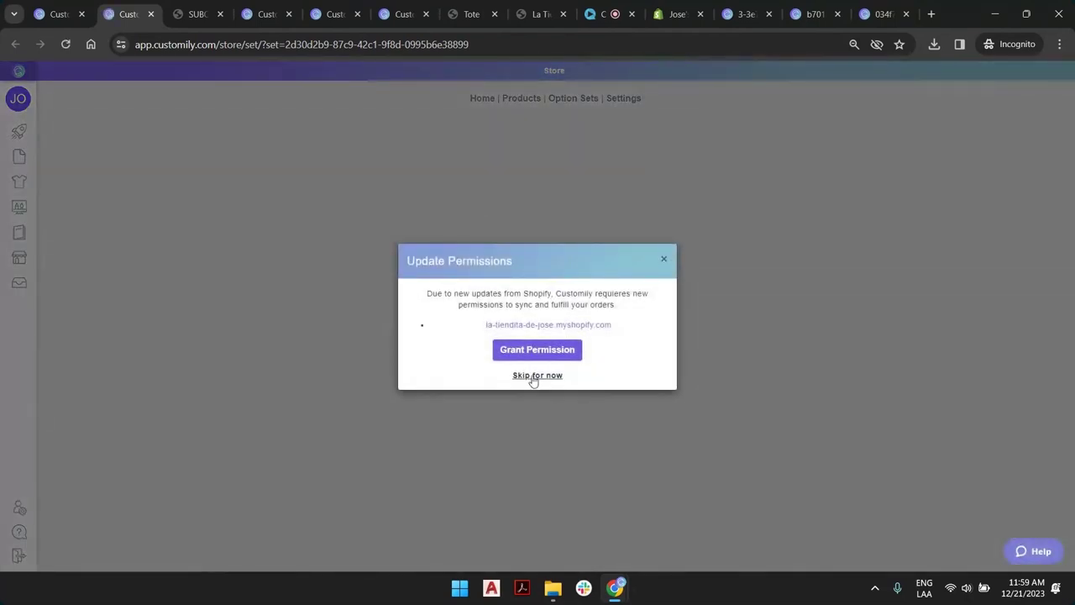
{"action": "left_click", "coordinate": [534, 375]}
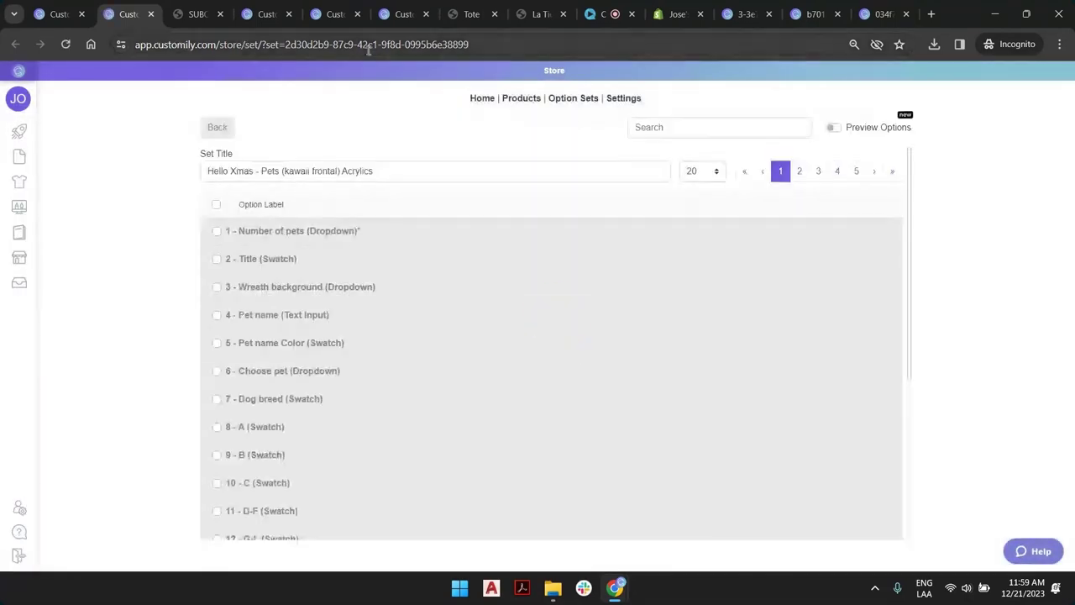
Turn on the options preview and show 40 options per page in the option set.
{"action": "left_click", "coordinate": [844, 132]}
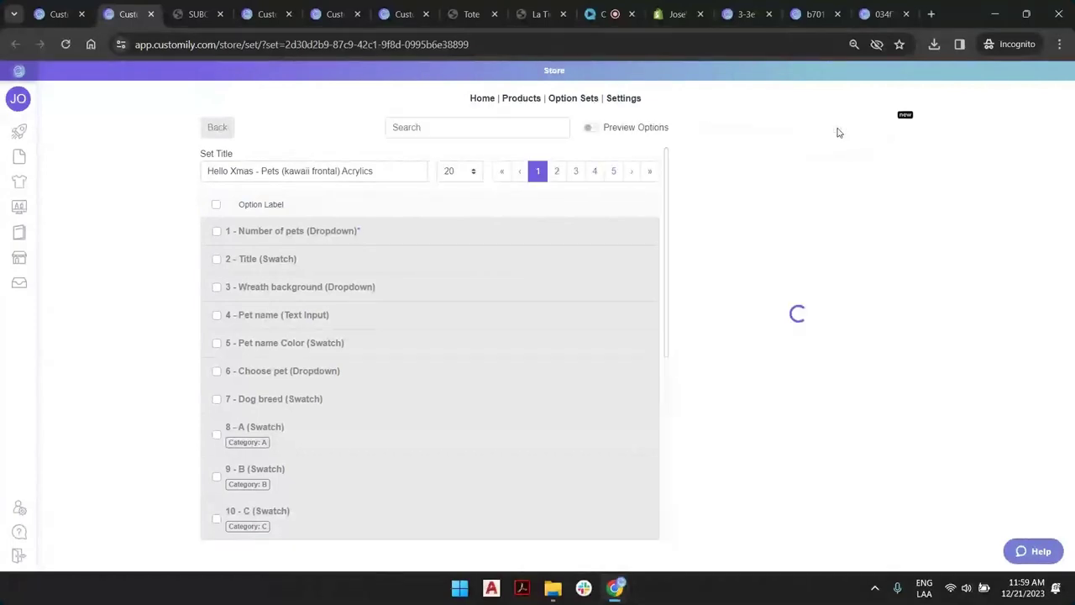
{"action": "left_click", "coordinate": [473, 173]}
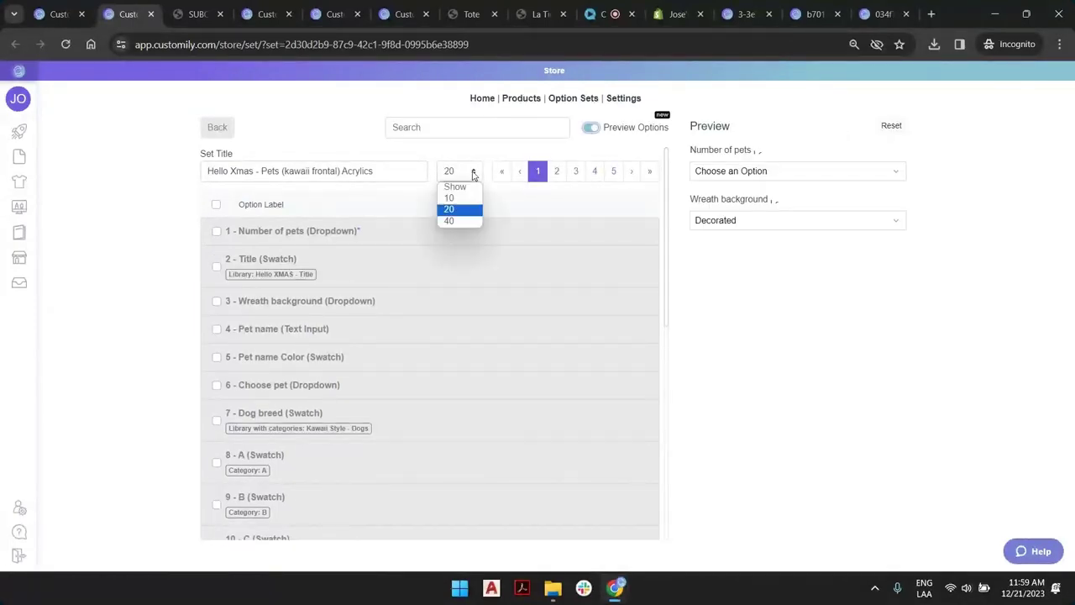
{"action": "left_click", "coordinate": [459, 225]}
{"action": "key", "text": "Down"}
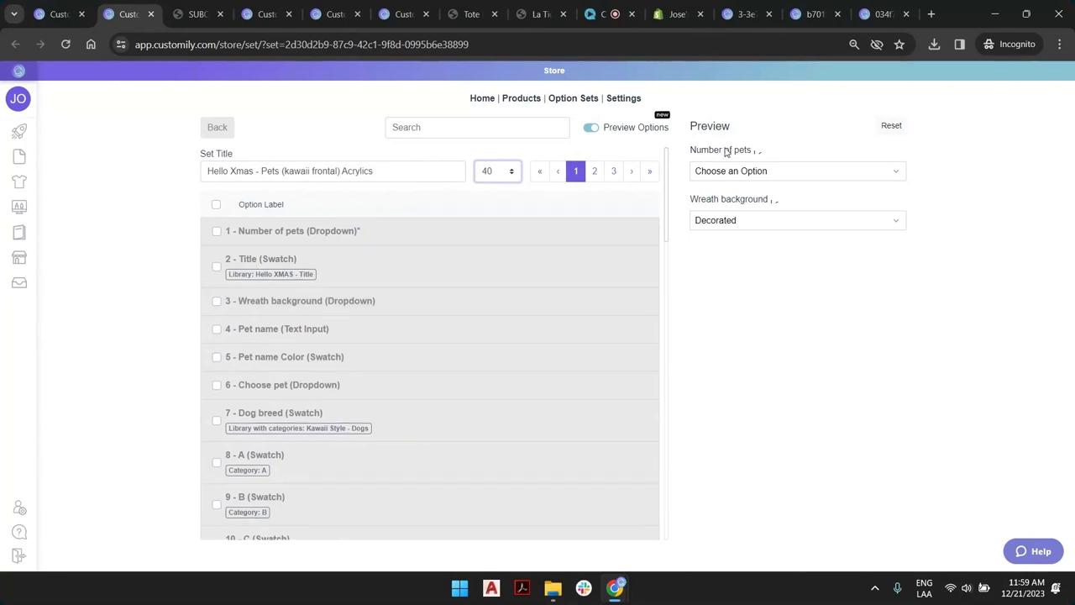
Check the wreath background choices in the options preview, and set the number of pets to 1 pet and the pet to Dog.
{"action": "left_click", "coordinate": [746, 223]}
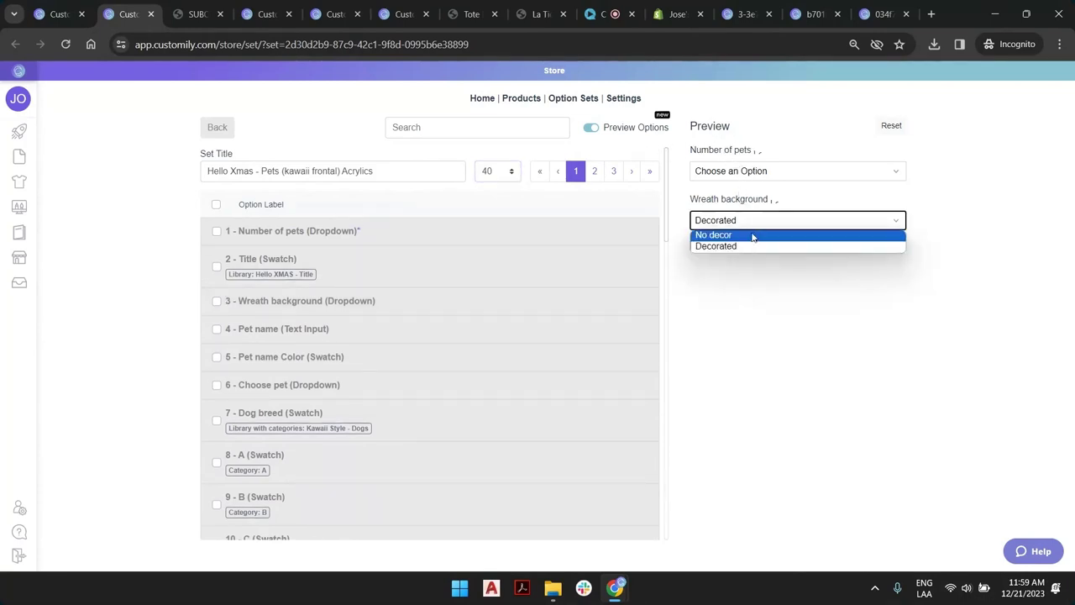
{"action": "left_click", "coordinate": [754, 279]}
{"action": "left_click", "coordinate": [768, 175]}
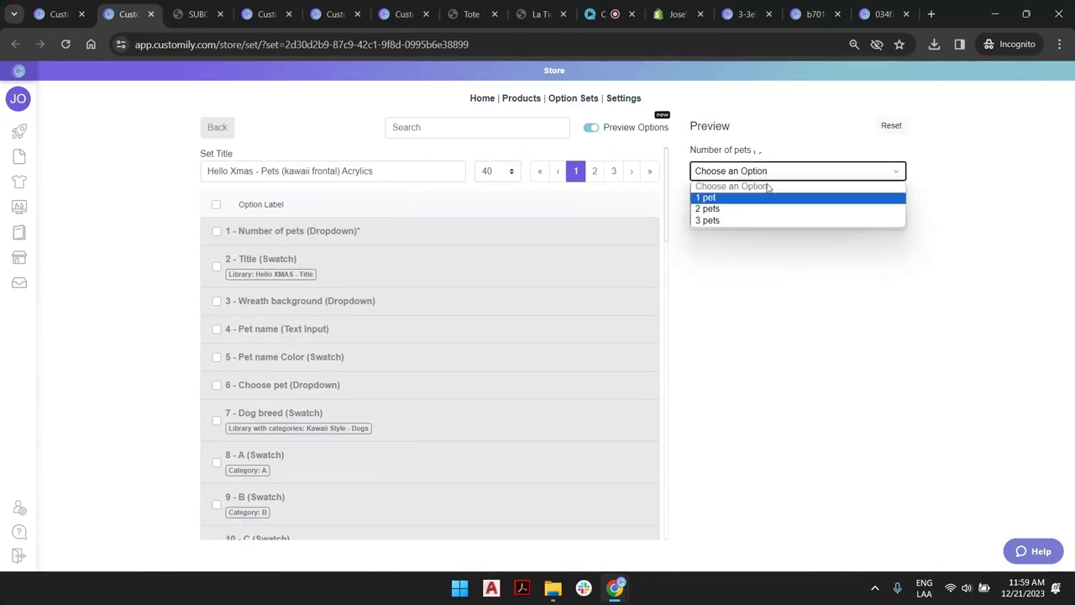
{"action": "left_click", "coordinate": [780, 267]}
{"action": "left_click", "coordinate": [761, 175]}
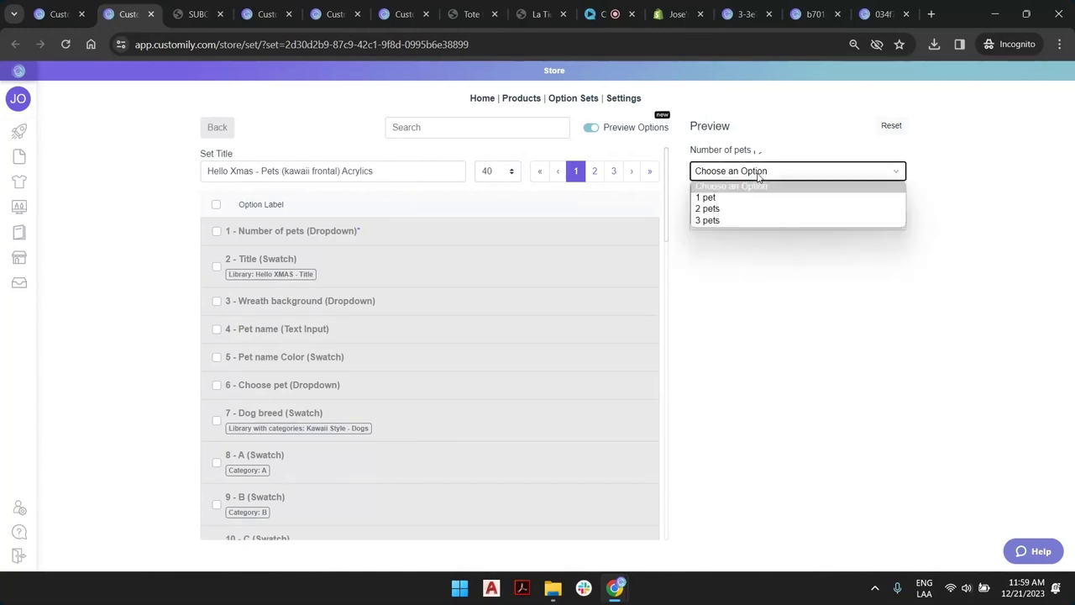
{"action": "left_click", "coordinate": [759, 197]}
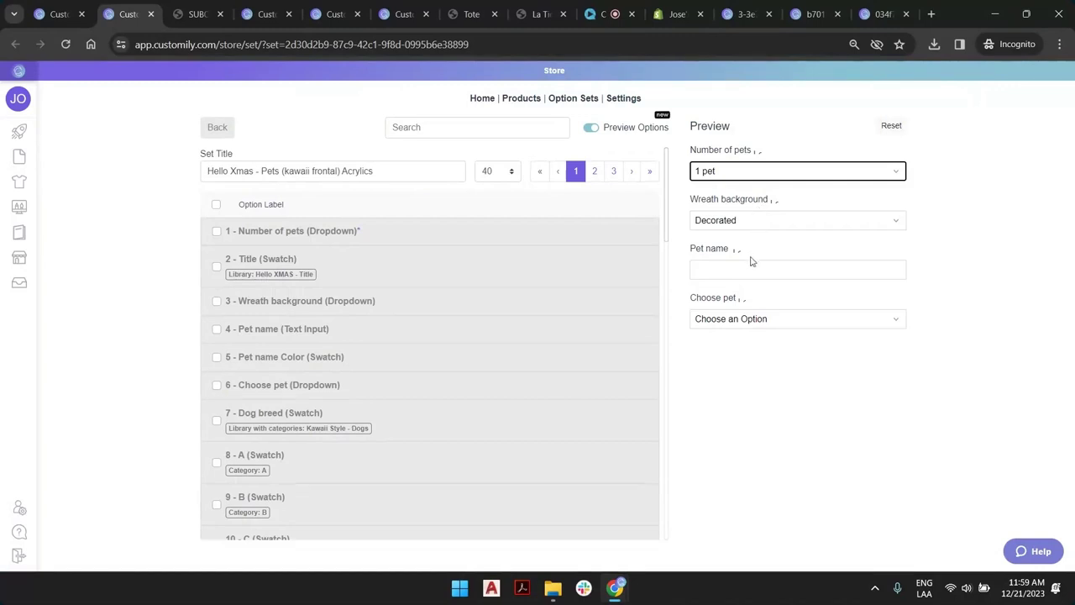
{"action": "left_click", "coordinate": [748, 320]}
{"action": "left_click", "coordinate": [739, 344]}
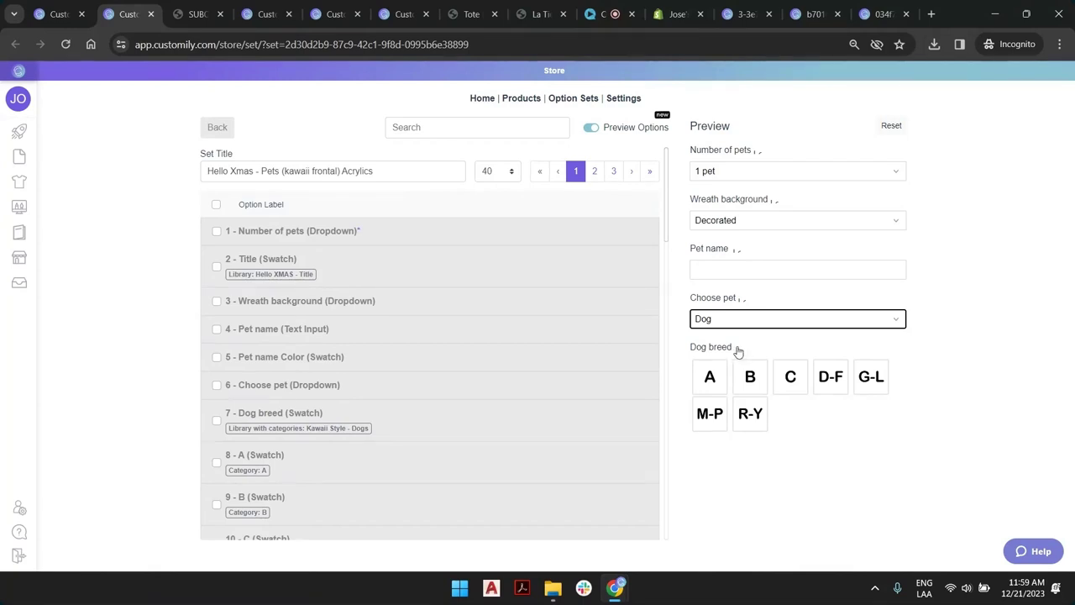
Open the settings of Dog breed and of Number of pets from the preview, and compare the latter's dropdown values with its preview choices.
{"action": "left_click", "coordinate": [738, 353]}
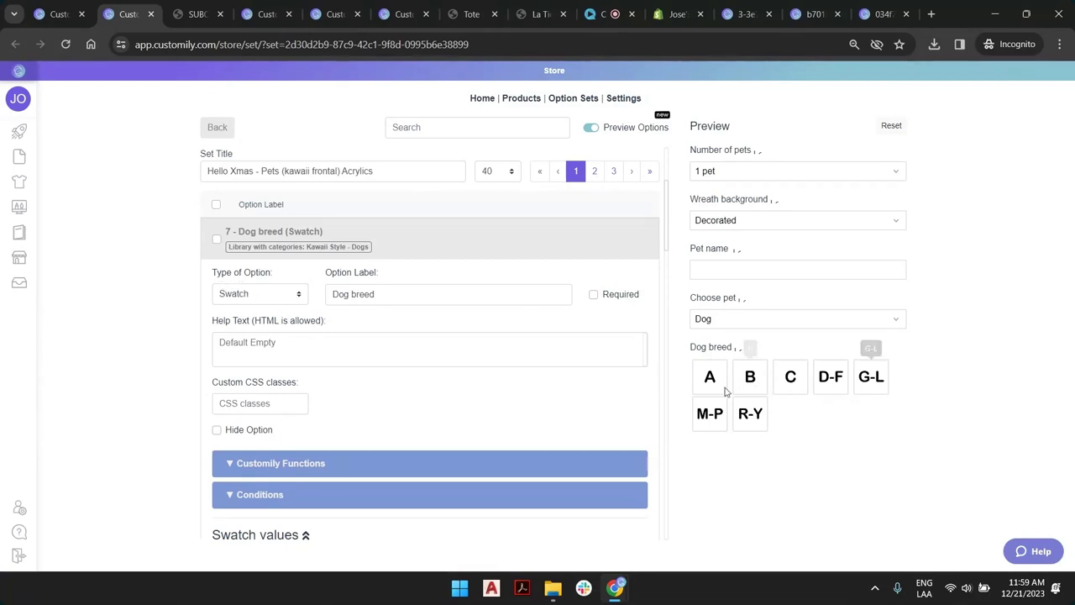
{"action": "left_click", "coordinate": [761, 151]}
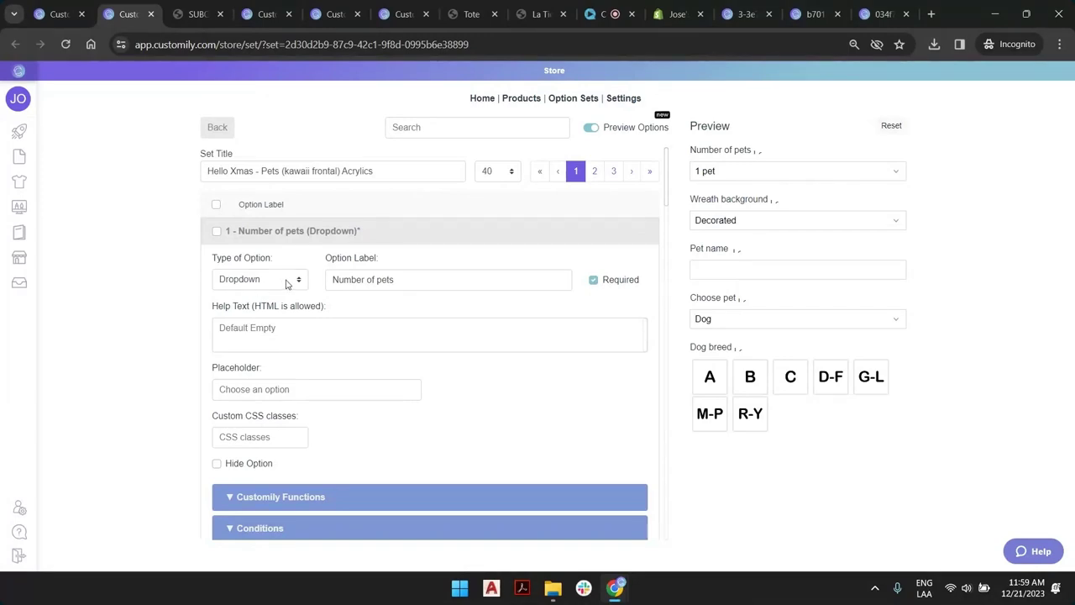
{"action": "scroll", "coordinate": [482, 305], "scroll_direction": "down", "scroll_amount": 3}
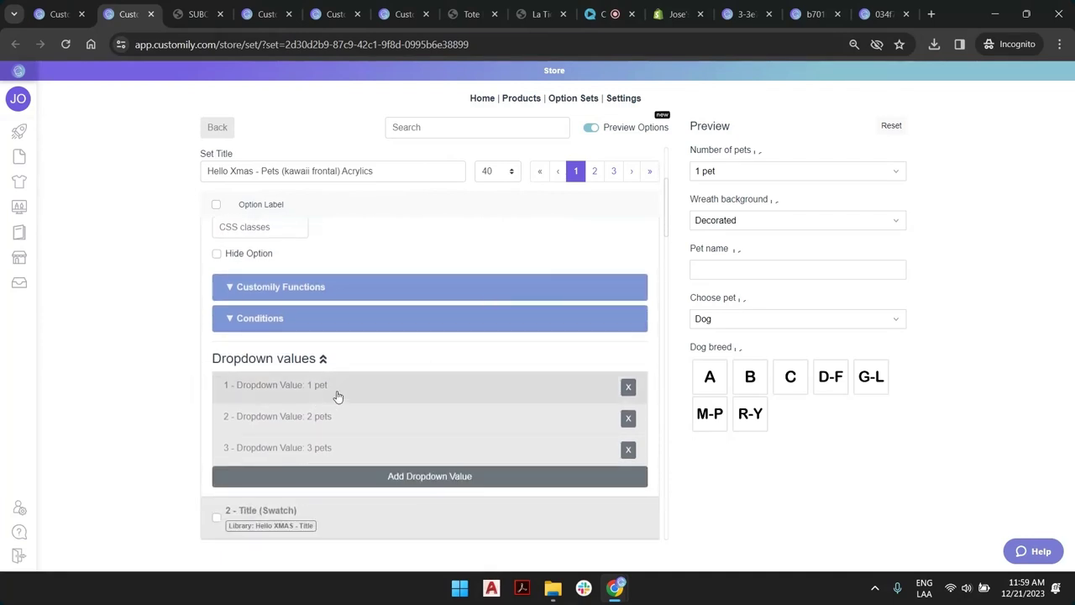
{"action": "left_click", "coordinate": [729, 177]}
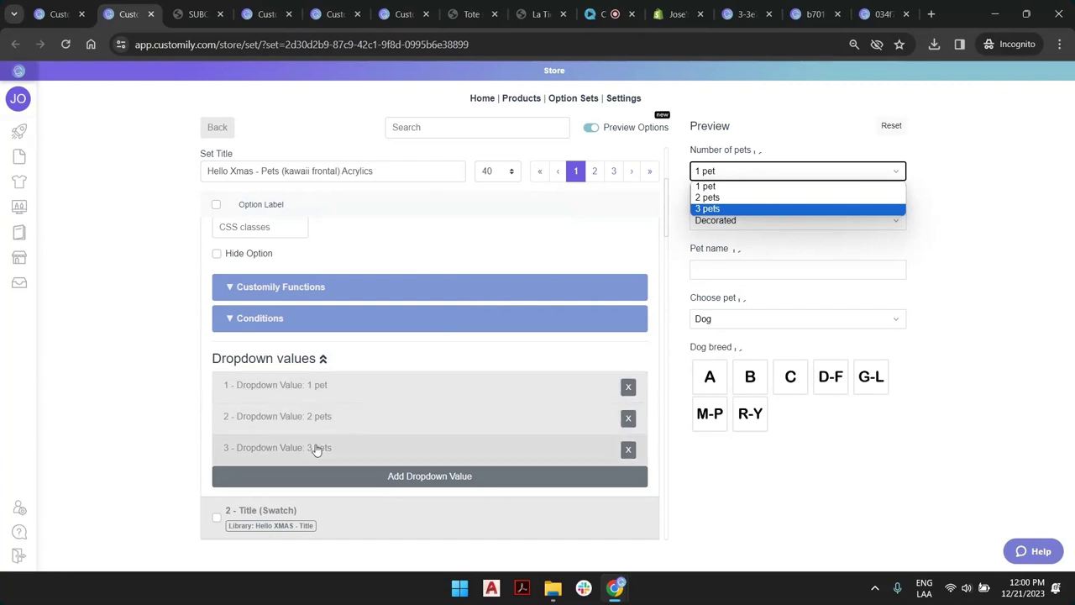
Expand the 1 pet dropdown value to inspect its value name and collapse it again.
{"action": "left_click", "coordinate": [320, 386]}
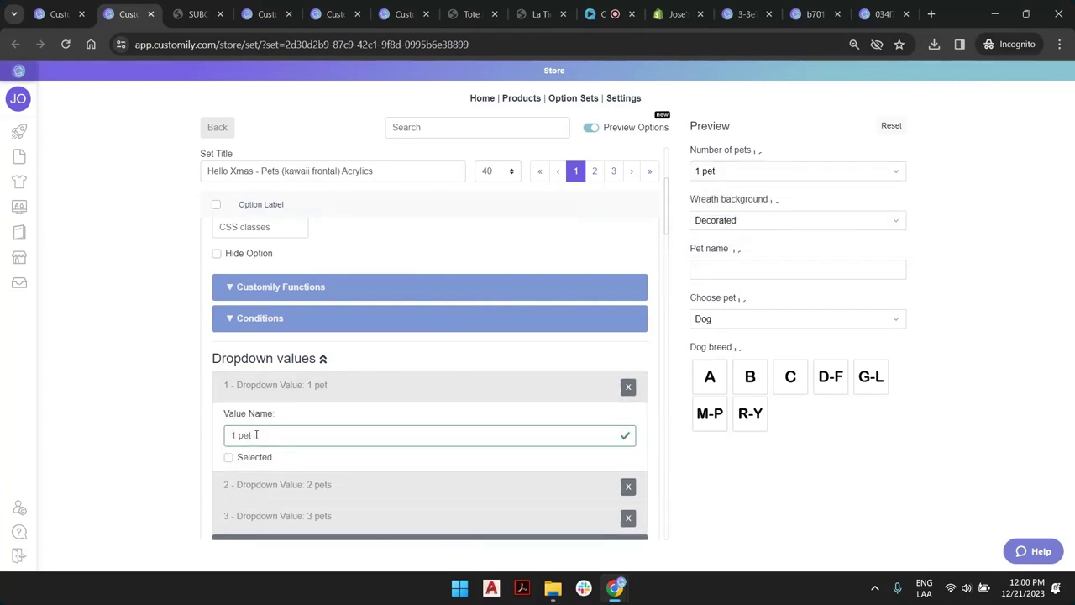
{"action": "triple_click", "coordinate": [257, 435]}
{"action": "left_click", "coordinate": [257, 435]}
{"action": "left_click", "coordinate": [336, 387]}
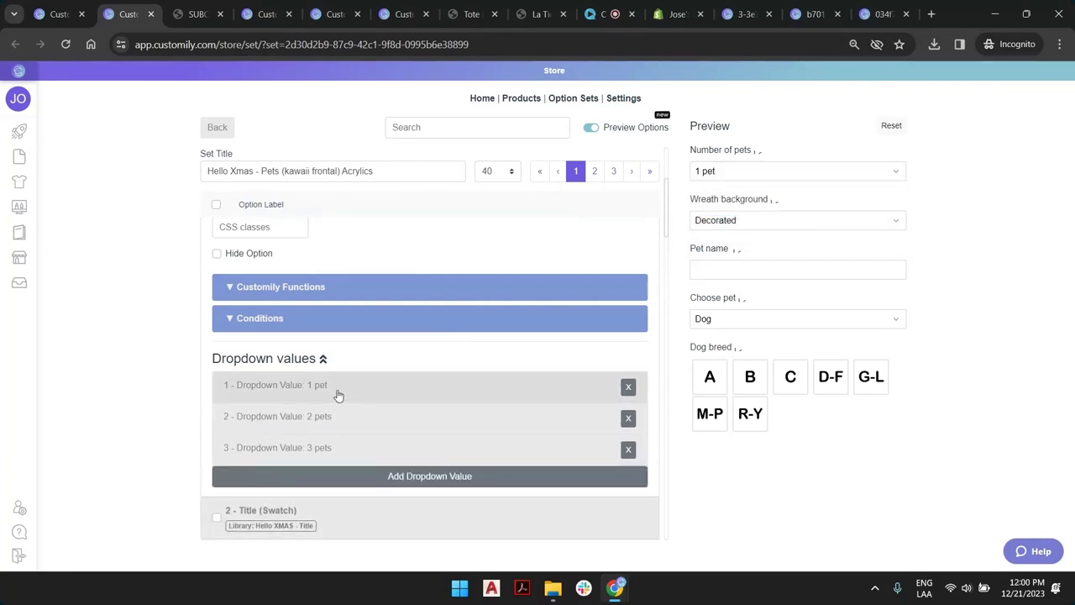
Change the Number of pets option type to Swatch.
{"action": "scroll", "coordinate": [305, 373], "scroll_direction": "up", "scroll_amount": 1}
{"action": "scroll", "coordinate": [305, 372], "scroll_direction": "up", "scroll_amount": 4}
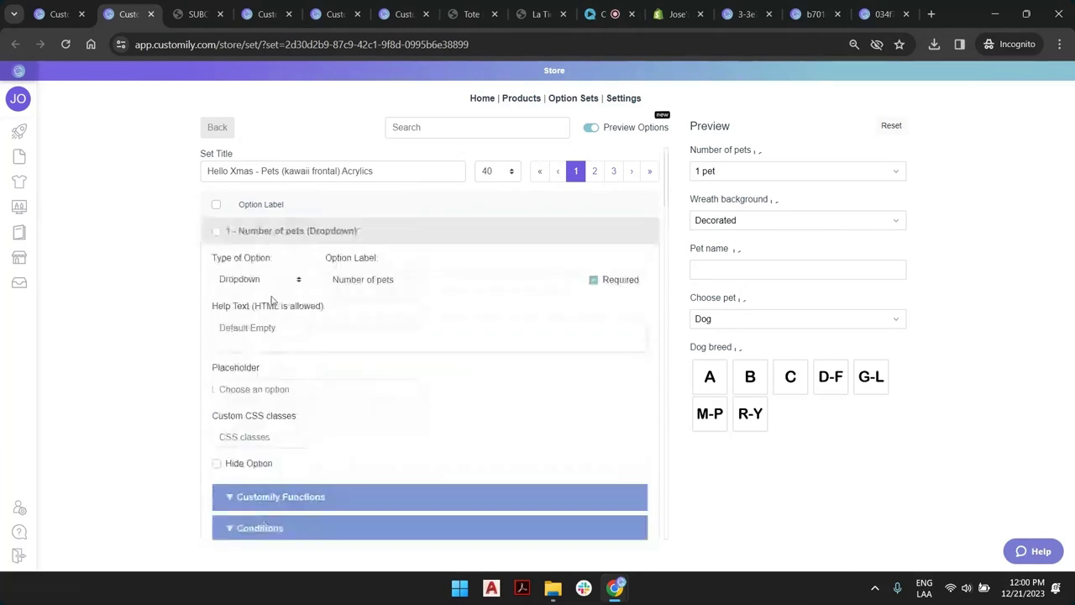
{"action": "left_click", "coordinate": [280, 282]}
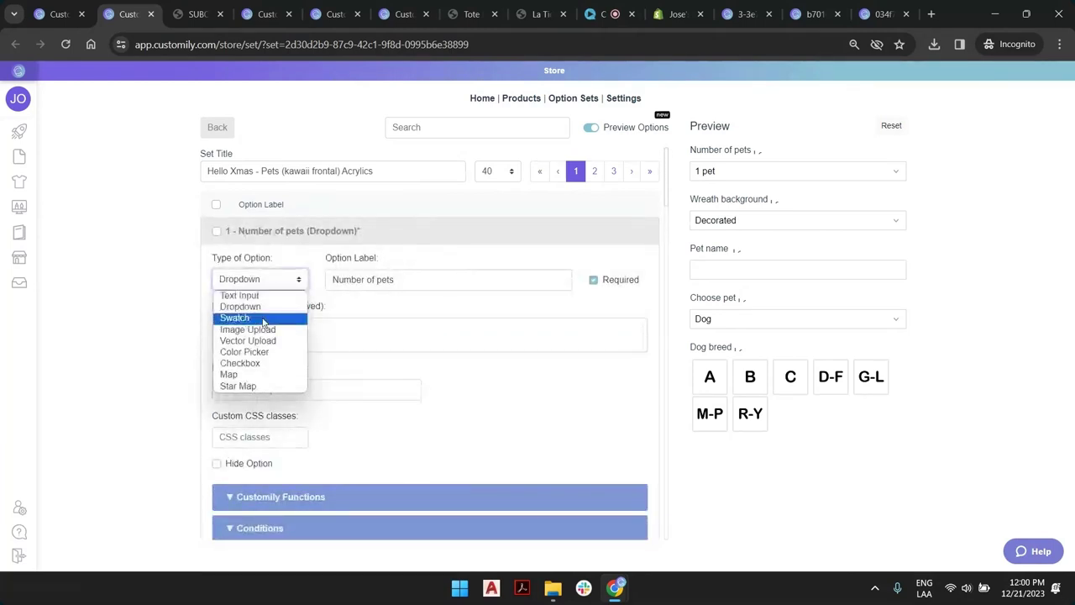
{"action": "left_click", "coordinate": [263, 318]}
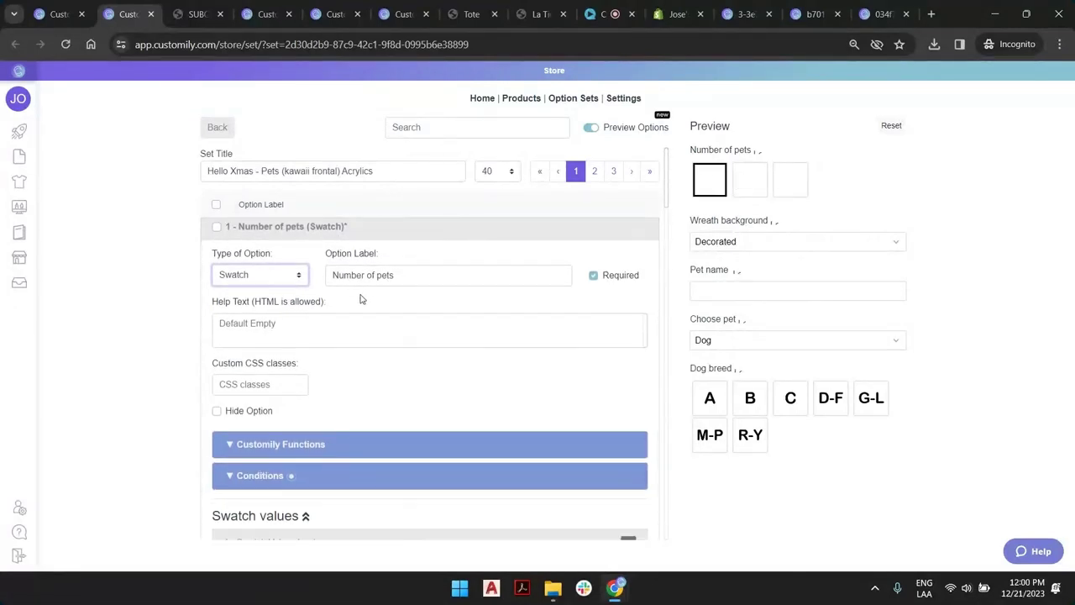
Upload Heart mask.png from the Live Session 24 folder inside 12-21 as the swatch image of the 1 pet value.
{"action": "scroll", "coordinate": [358, 300], "scroll_direction": "down", "scroll_amount": 2}
{"action": "scroll", "coordinate": [358, 300], "scroll_direction": "down", "scroll_amount": 1}
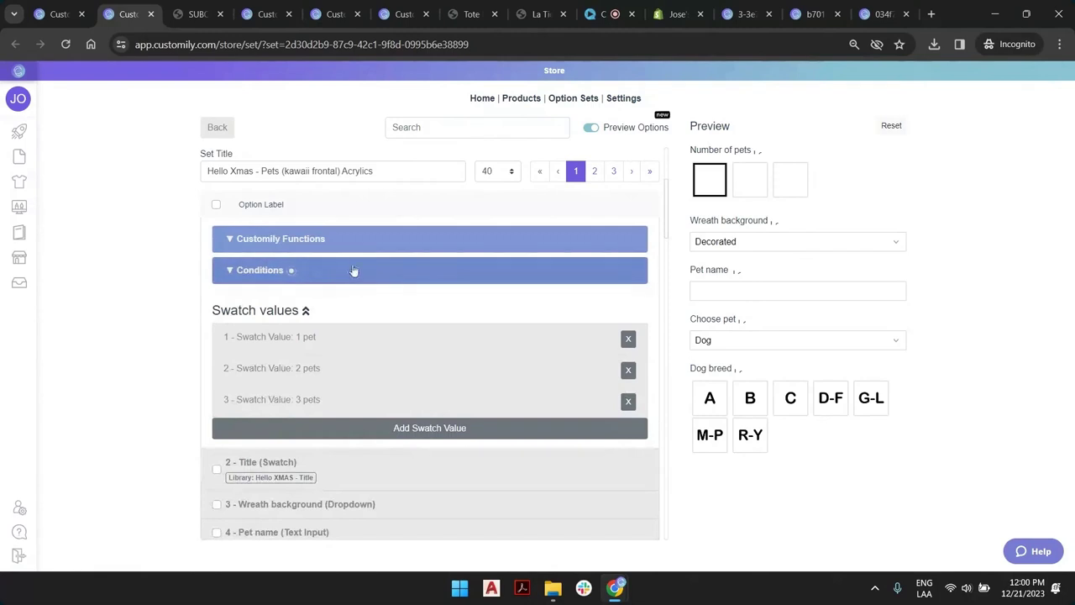
{"action": "left_click", "coordinate": [309, 338]}
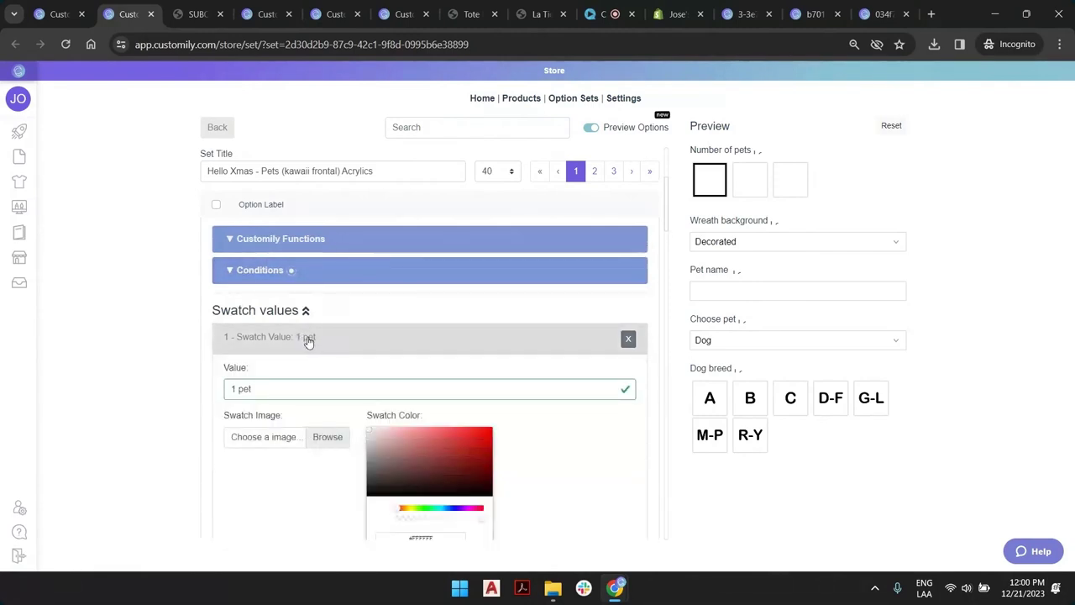
{"action": "scroll", "coordinate": [288, 341], "scroll_direction": "down", "scroll_amount": 1}
{"action": "scroll", "coordinate": [281, 316], "scroll_direction": "down", "scroll_amount": 1}
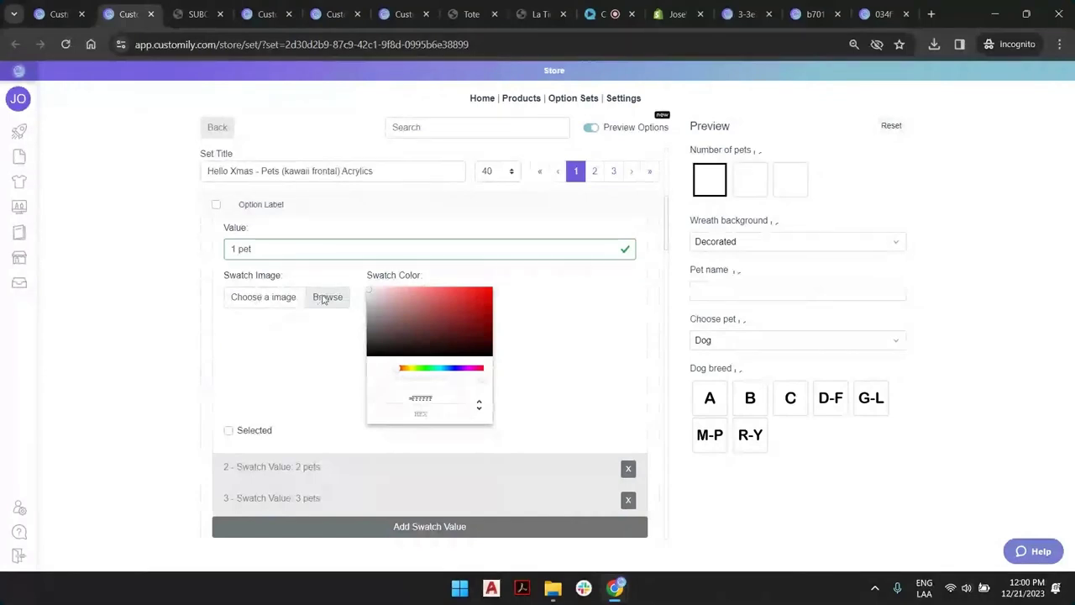
{"action": "left_click", "coordinate": [325, 298]}
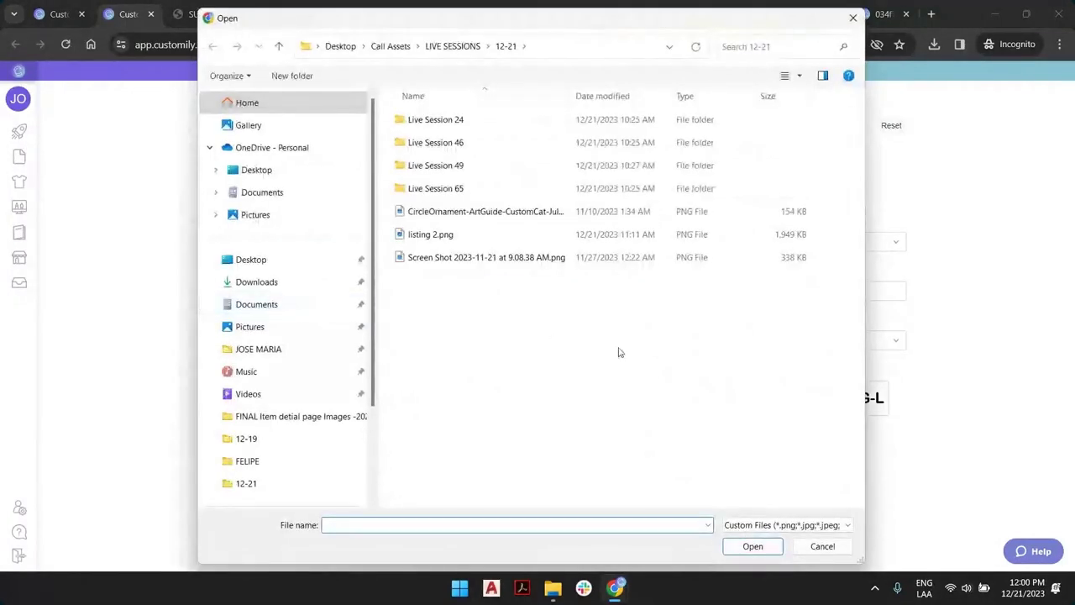
{"action": "left_click", "coordinate": [792, 75]}
{"action": "left_click", "coordinate": [842, 41]}
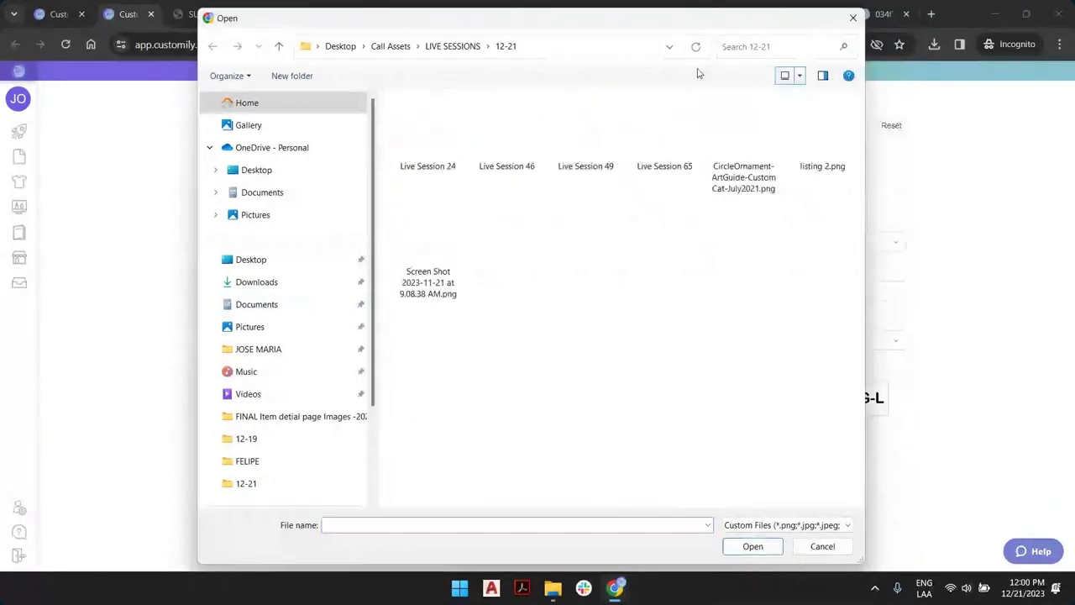
{"action": "key", "text": "alt+Up"}
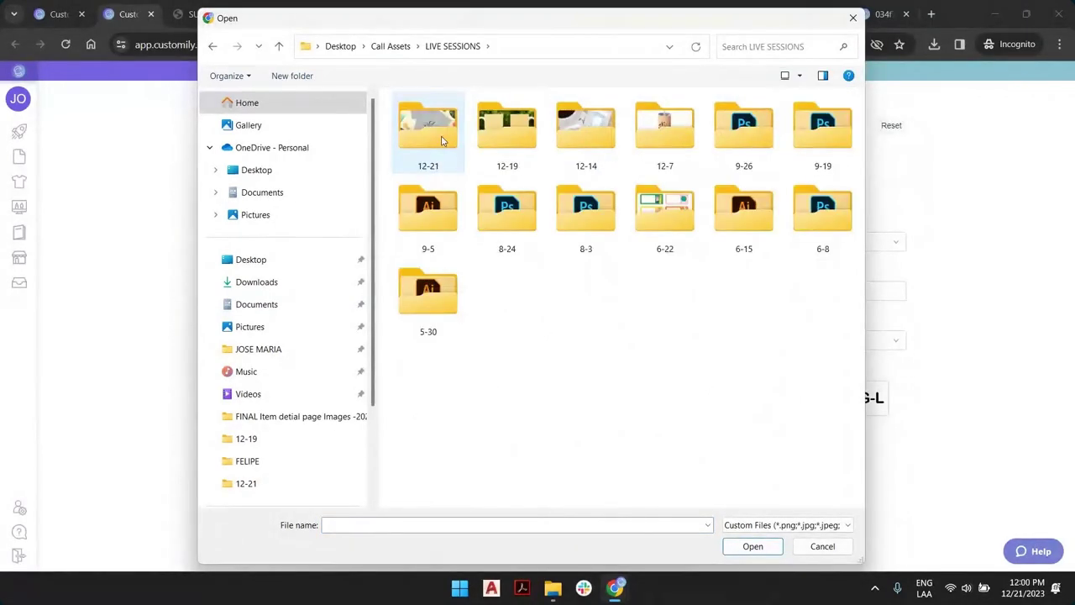
{"action": "double_click", "coordinate": [442, 141]}
{"action": "double_click", "coordinate": [443, 135]}
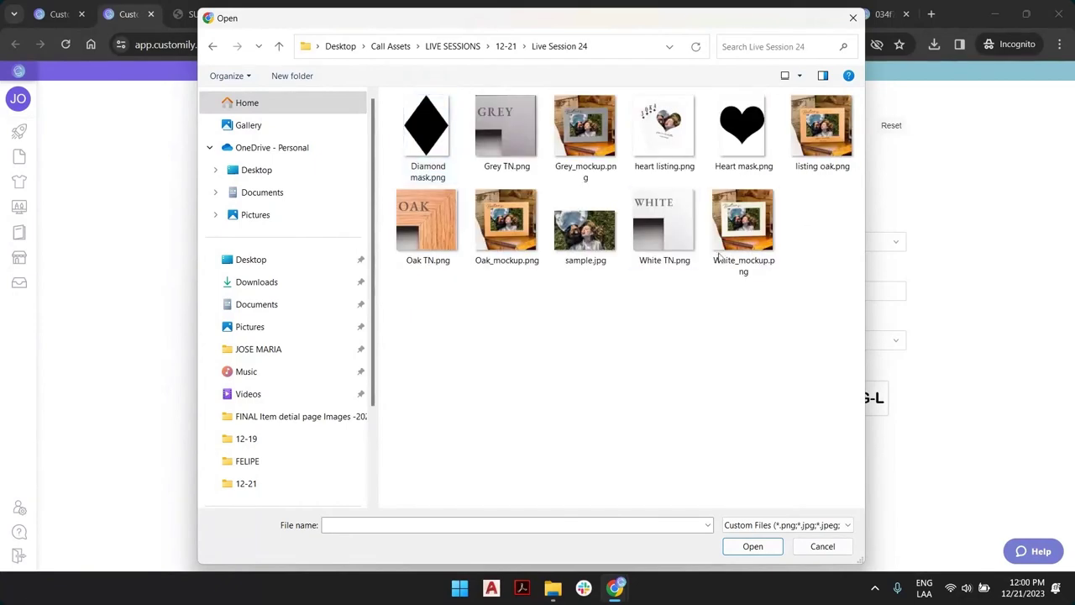
{"action": "double_click", "coordinate": [729, 133]}
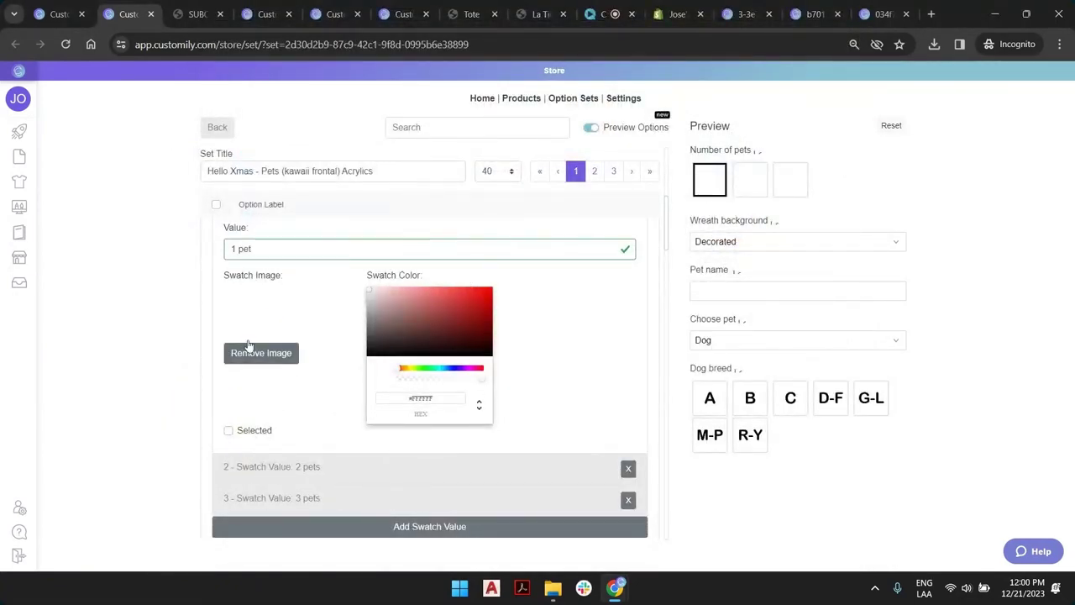
Upload Diamond mask.png as the swatch image of the 2 pets value.
{"action": "scroll", "coordinate": [277, 289], "scroll_direction": "down", "scroll_amount": 3}
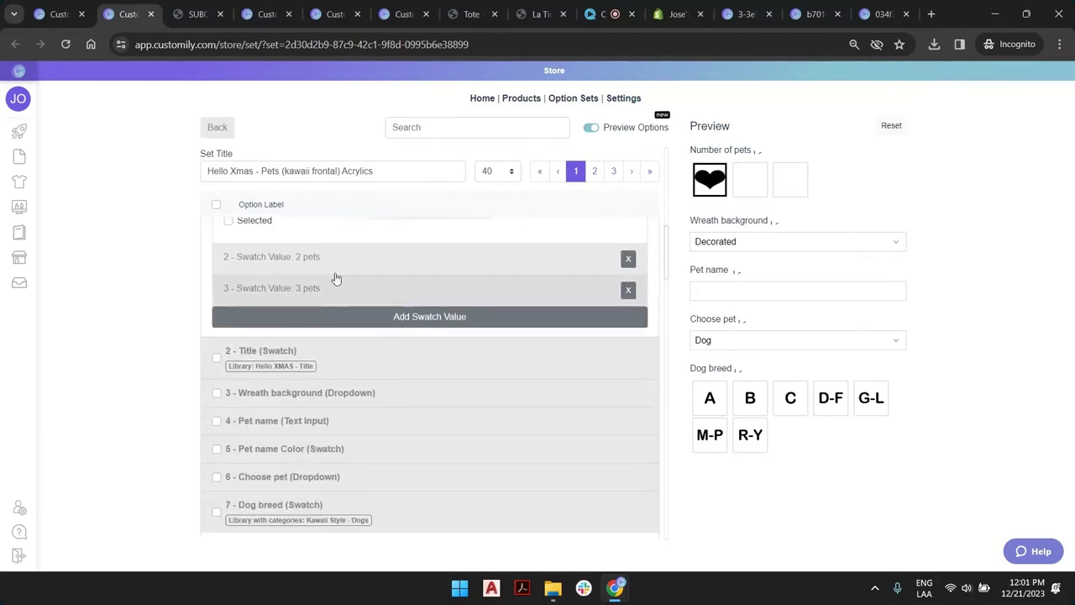
{"action": "left_click", "coordinate": [339, 267]}
{"action": "left_click", "coordinate": [322, 359]}
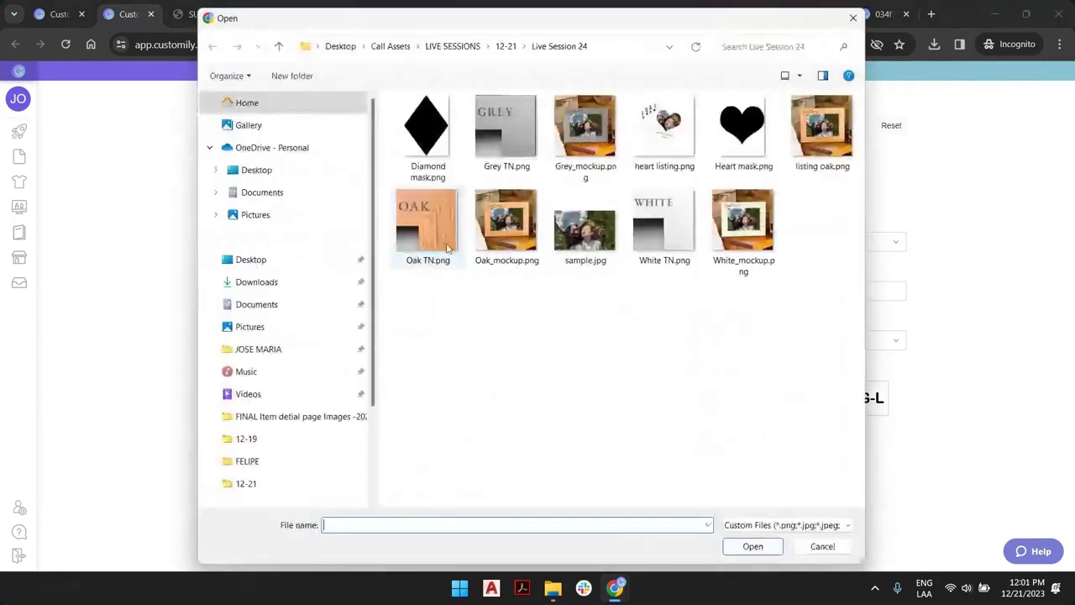
{"action": "left_click", "coordinate": [435, 126]}
{"action": "double_click", "coordinate": [435, 126]}
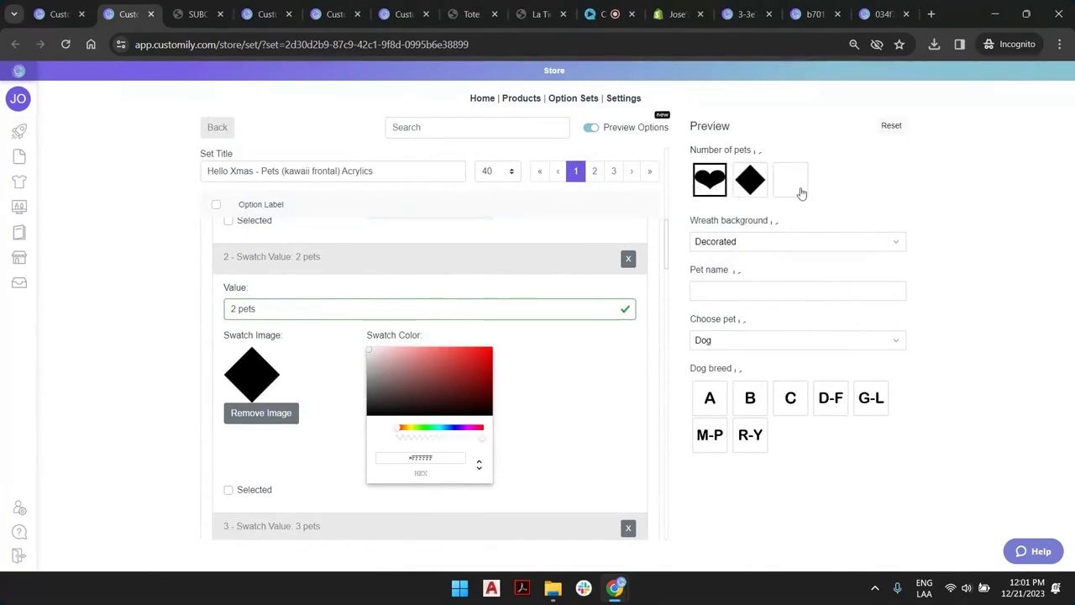
Open the Dog breed option from the preview and inspect the swatch images of its A and B values.
{"action": "left_click", "coordinate": [738, 370]}
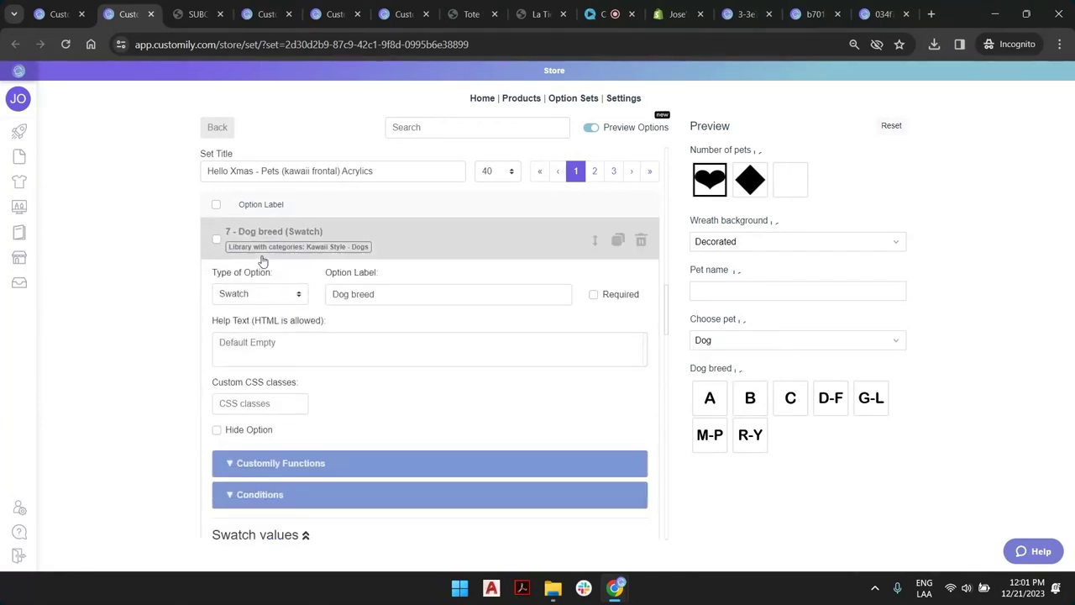
{"action": "scroll", "coordinate": [309, 312], "scroll_direction": "down", "scroll_amount": 1}
{"action": "scroll", "coordinate": [309, 312], "scroll_direction": "down", "scroll_amount": 3}
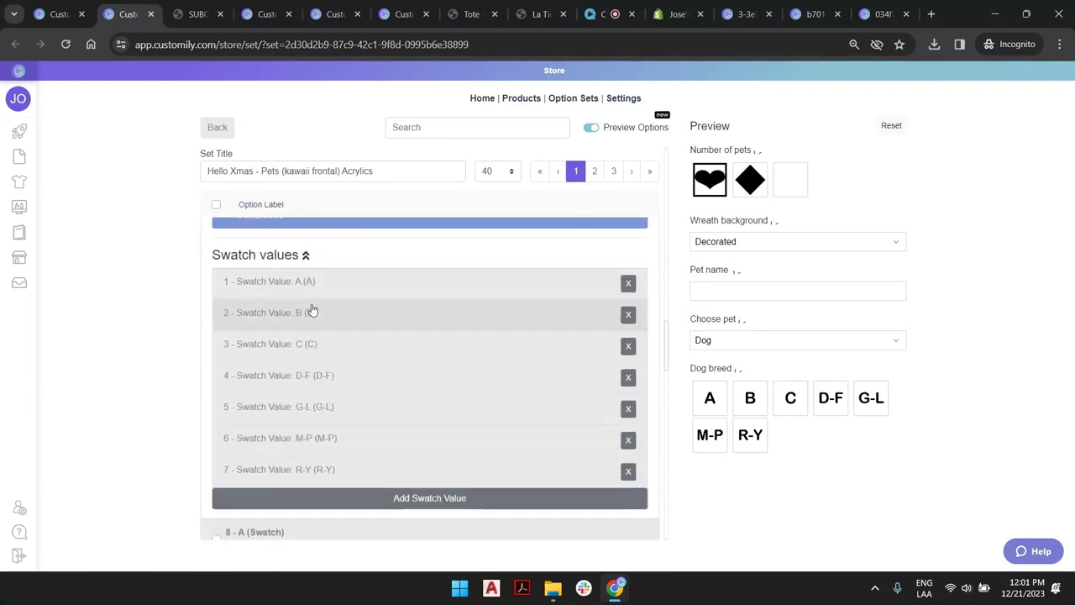
{"action": "left_click", "coordinate": [351, 286]}
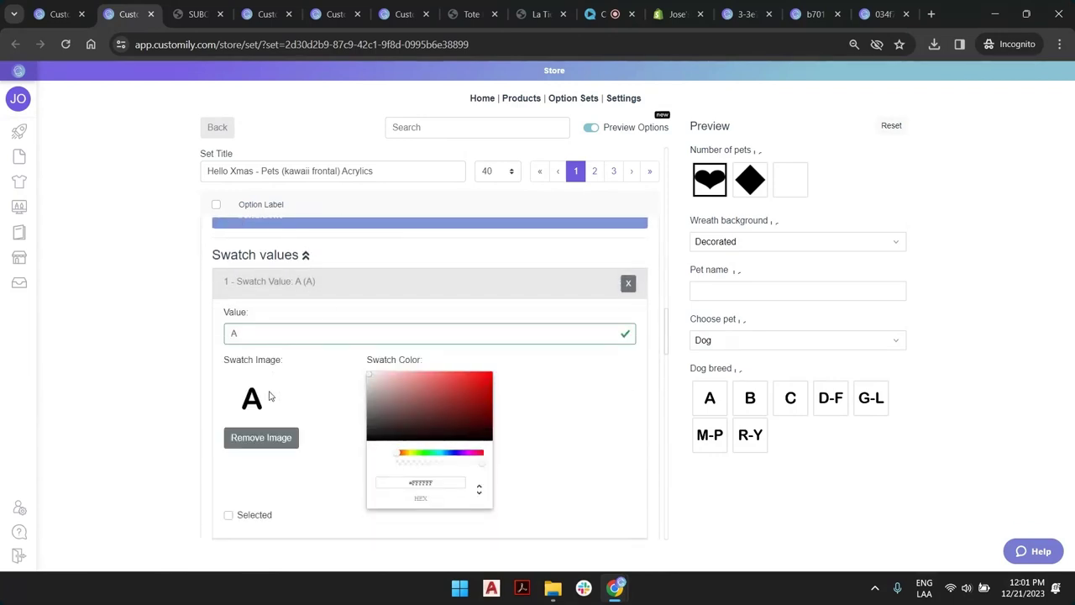
{"action": "scroll", "coordinate": [329, 412], "scroll_direction": "down", "scroll_amount": 2}
{"action": "left_click", "coordinate": [328, 412]}
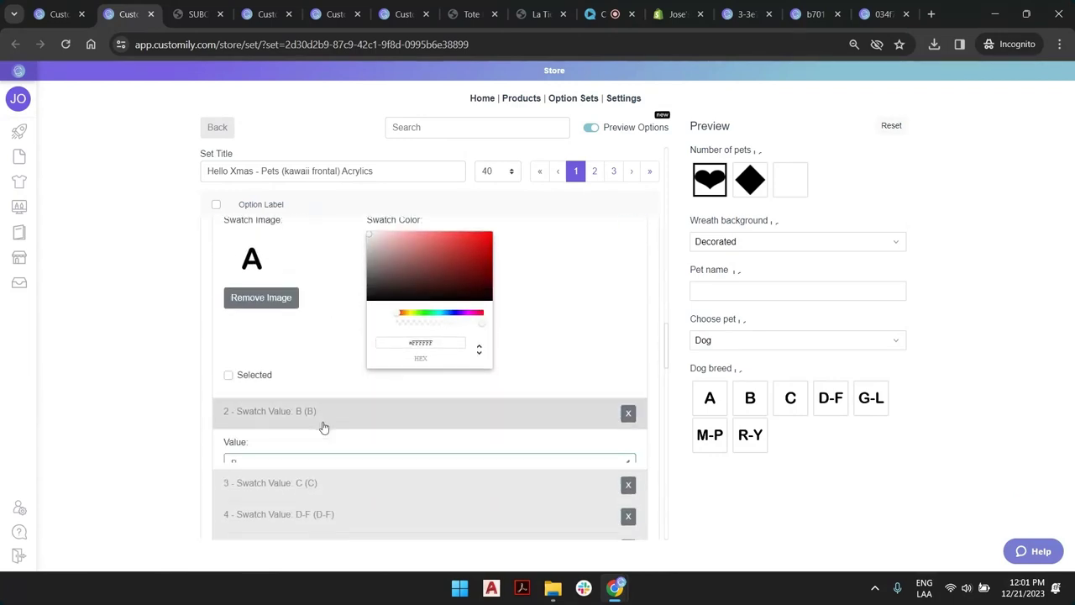
{"action": "scroll", "coordinate": [322, 425], "scroll_direction": "down", "scroll_amount": 2}
{"action": "scroll", "coordinate": [321, 393], "scroll_direction": "down", "scroll_amount": 1}
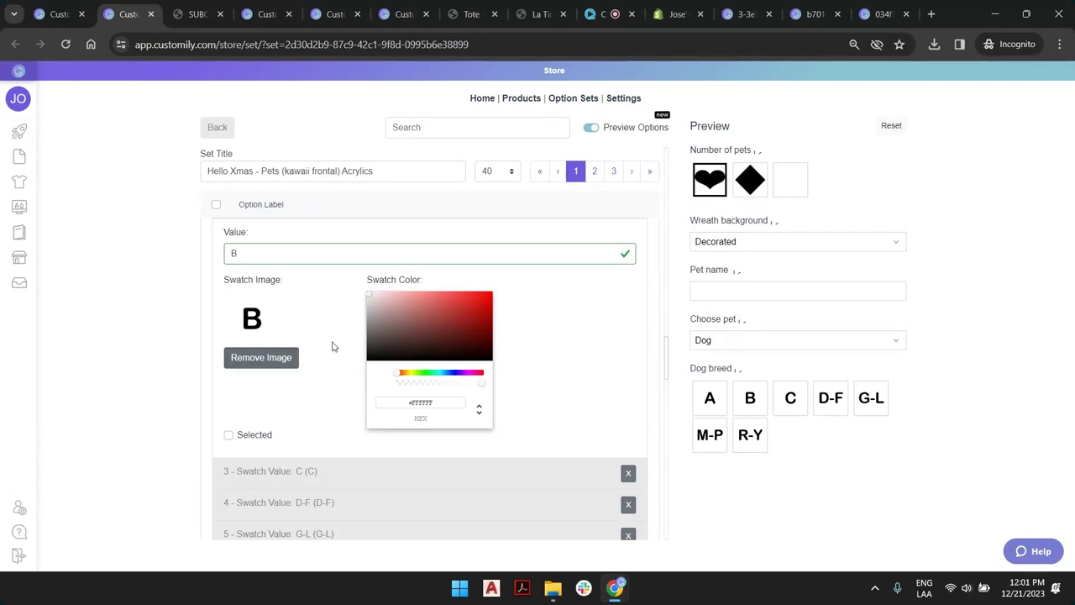
Remove the heart image from the 1 pet value of Number of pets and set its swatch color to red #C94B4B.
{"action": "scroll", "coordinate": [338, 262], "scroll_direction": "up", "scroll_amount": 10}
{"action": "left_click", "coordinate": [339, 261]}
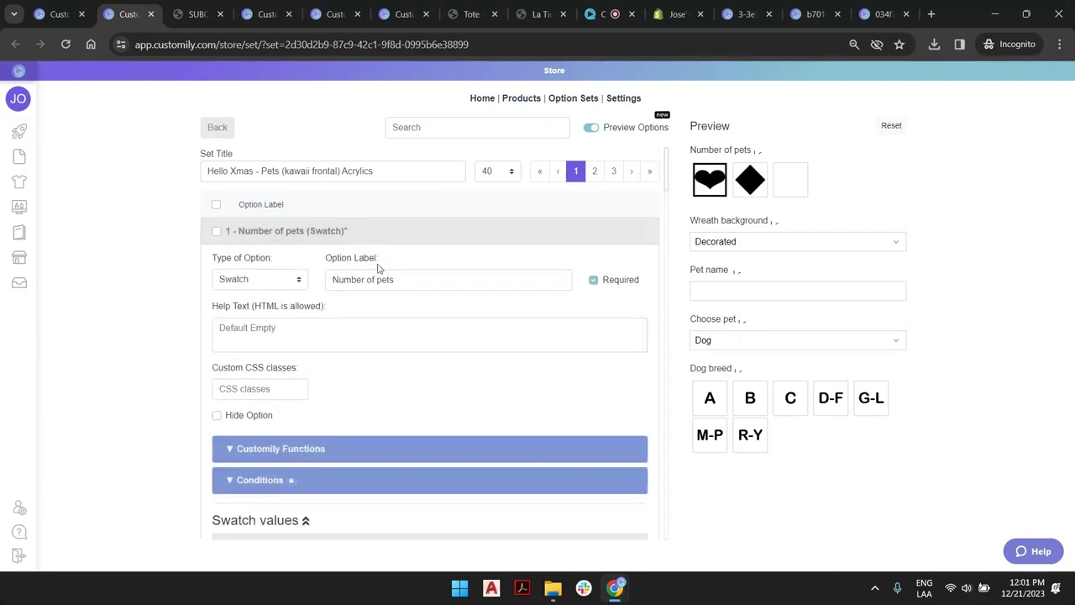
{"action": "scroll", "coordinate": [373, 266], "scroll_direction": "down", "scroll_amount": 5}
{"action": "left_click", "coordinate": [273, 290]}
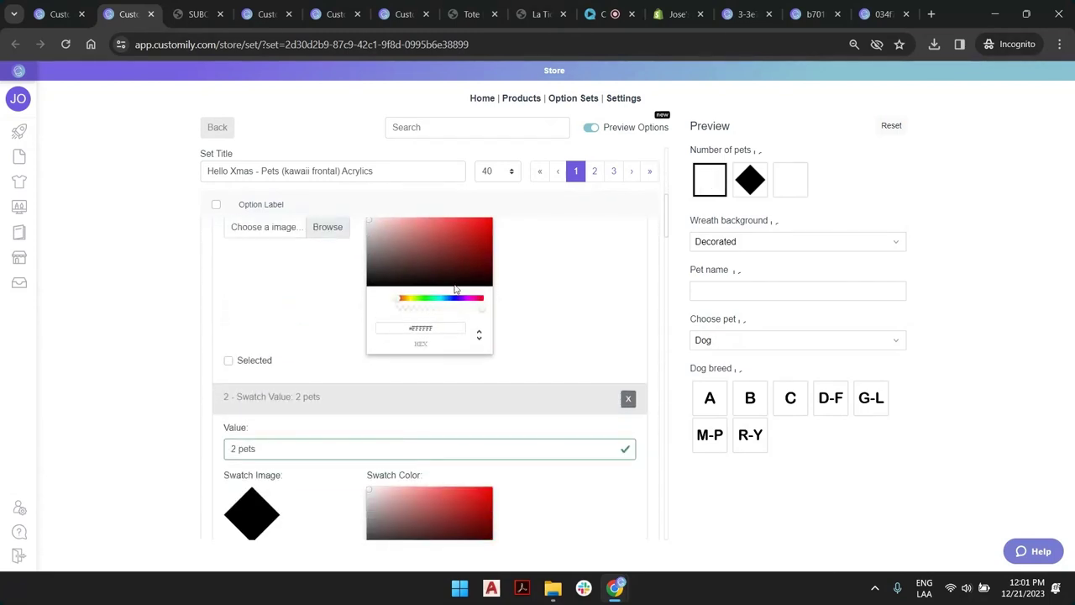
{"action": "left_click", "coordinate": [449, 243]}
{"action": "left_click", "coordinate": [474, 230]}
{"action": "left_click", "coordinate": [476, 250]}
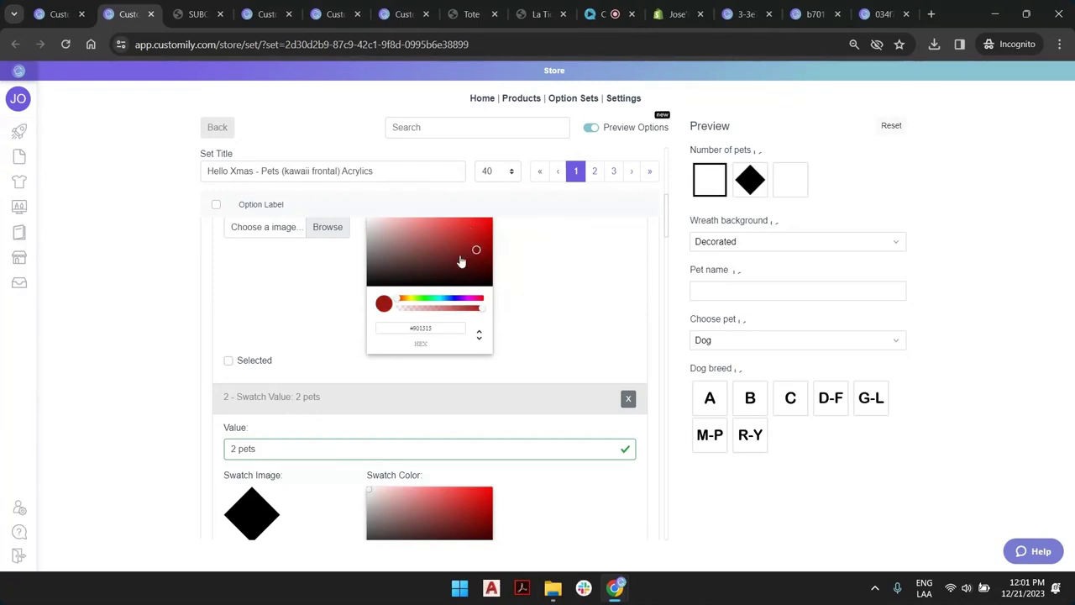
{"action": "left_click_drag", "start_coordinate": [430, 250], "coordinate": [448, 237]}
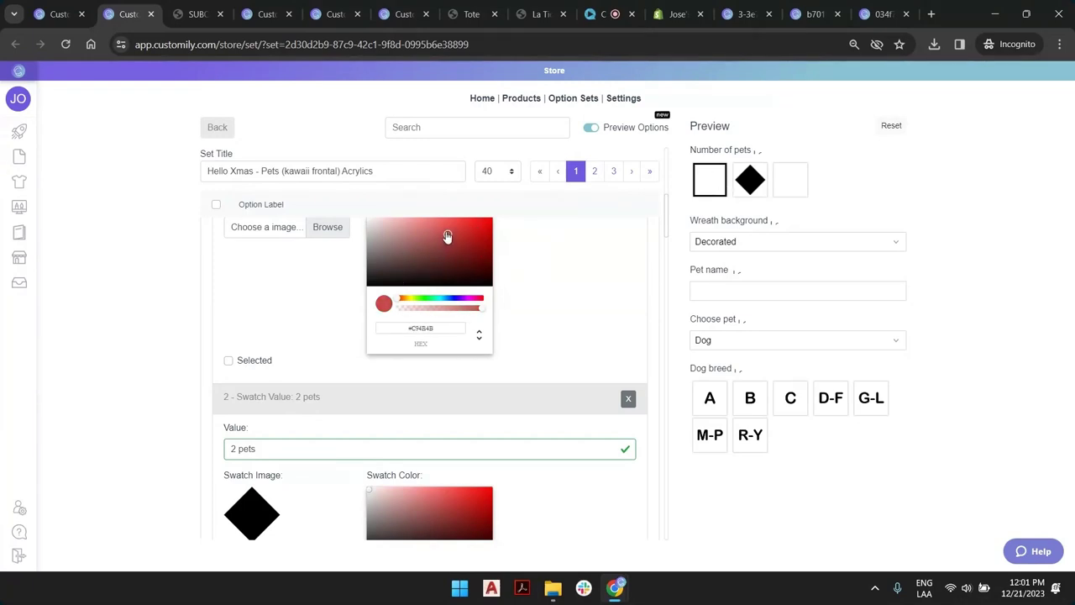
Remove the diamond image from the 2 pets value and set its swatch color to green #2ADB31.
{"action": "scroll", "coordinate": [308, 420], "scroll_direction": "down", "scroll_amount": 2}
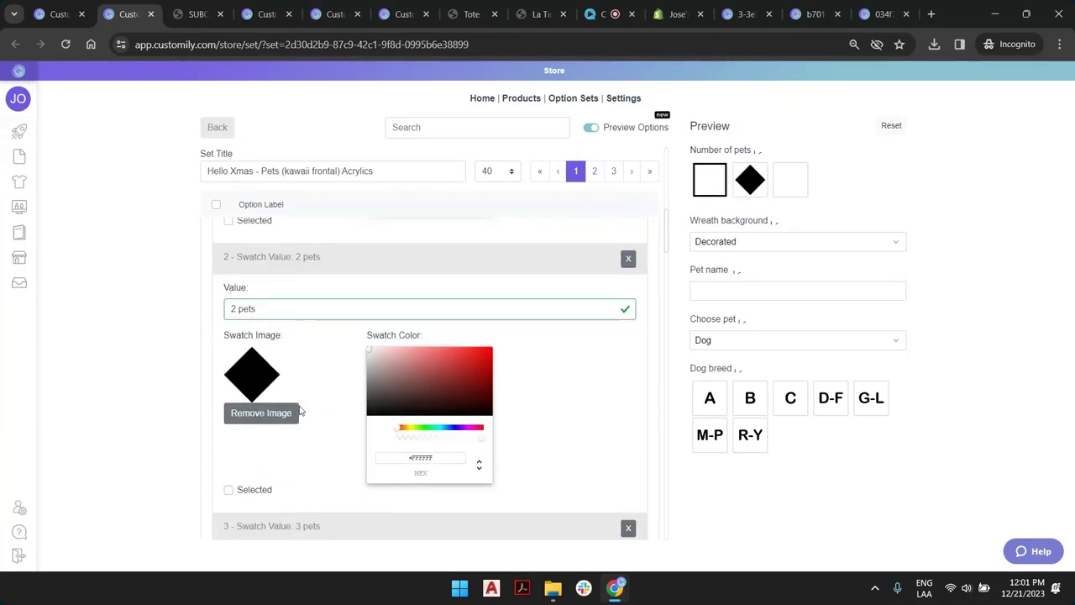
{"action": "left_click", "coordinate": [271, 415]}
{"action": "left_click", "coordinate": [426, 427]}
{"action": "left_click", "coordinate": [470, 359]}
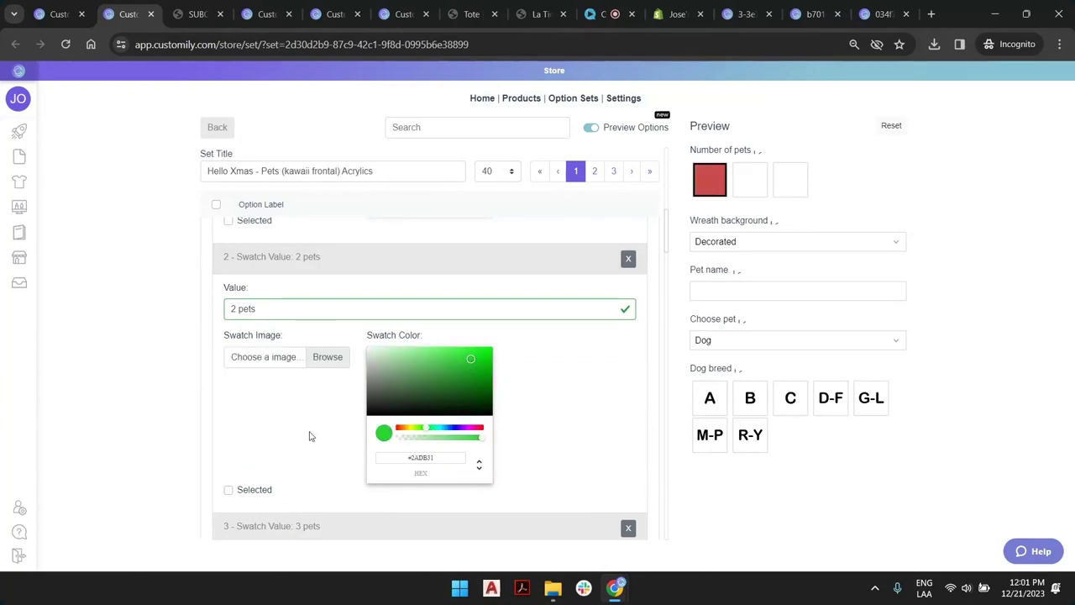
Expand the 3 pets value and try pink #C44E8A as its swatch color.
{"action": "scroll", "coordinate": [296, 438], "scroll_direction": "down", "scroll_amount": 1}
{"action": "left_click", "coordinate": [343, 468]}
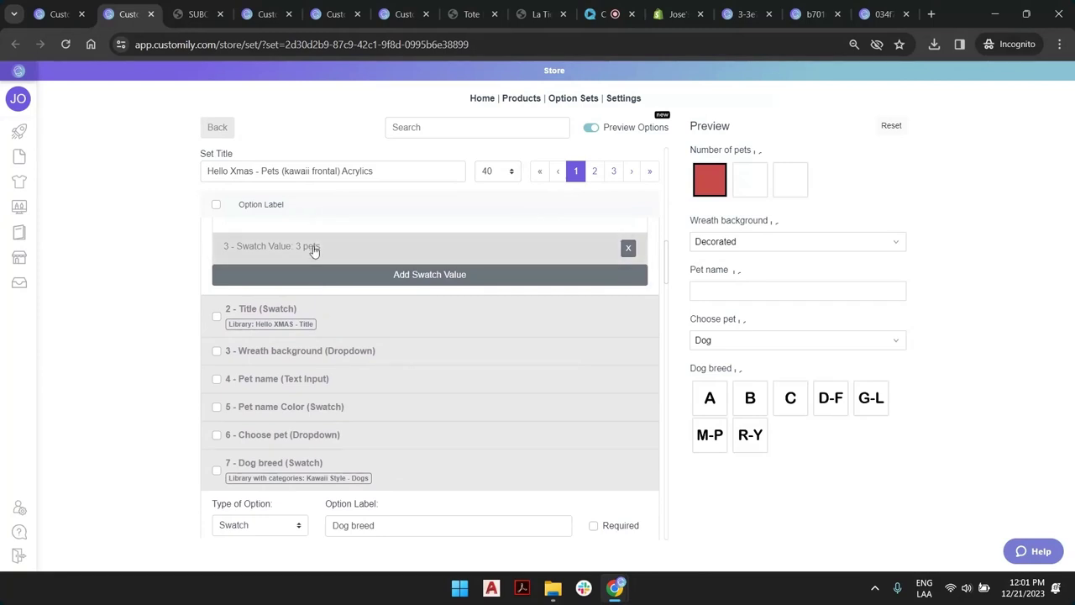
{"action": "left_click", "coordinate": [311, 247]}
{"action": "left_click", "coordinate": [476, 418]}
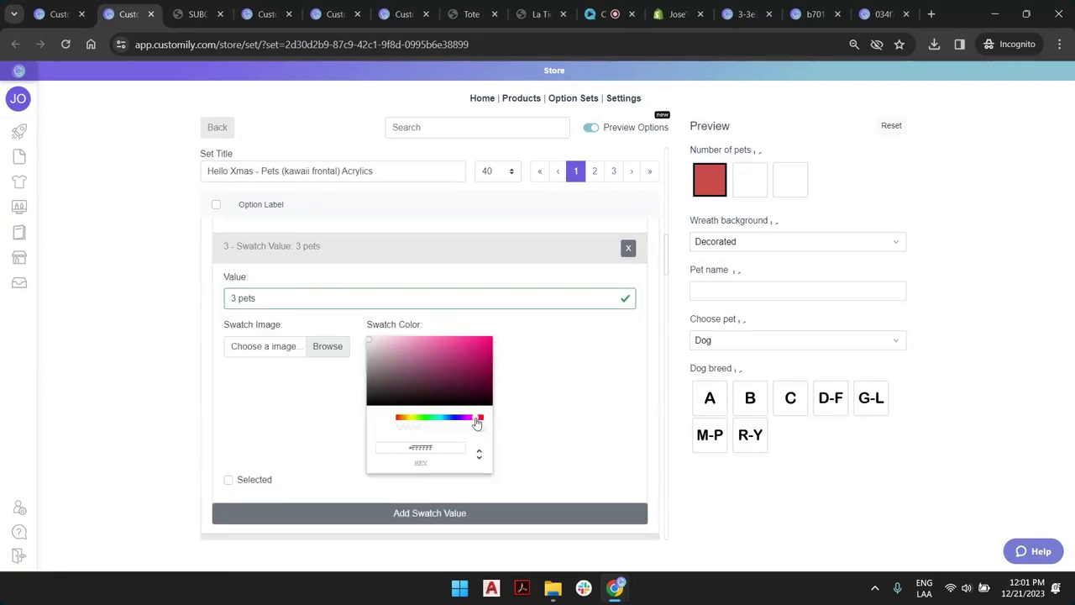
{"action": "left_click", "coordinate": [474, 349]}
{"action": "left_click", "coordinate": [444, 358]}
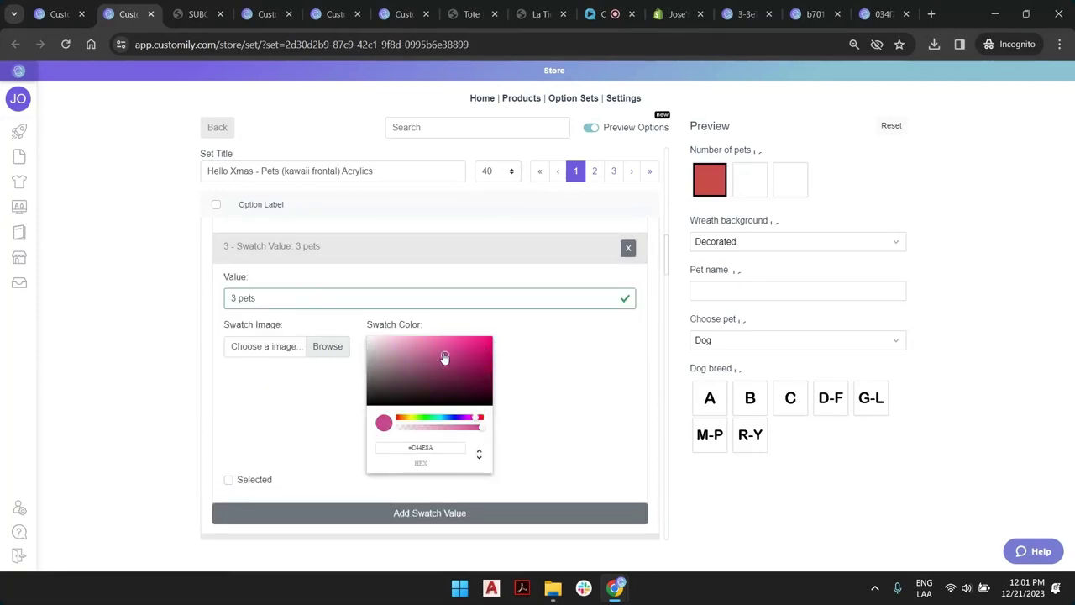
Set the swatch color of the 3 pets value to blue #3723D2.
{"action": "left_click", "coordinate": [455, 417]}
{"action": "left_click", "coordinate": [473, 372]}
{"action": "left_click", "coordinate": [479, 350]}
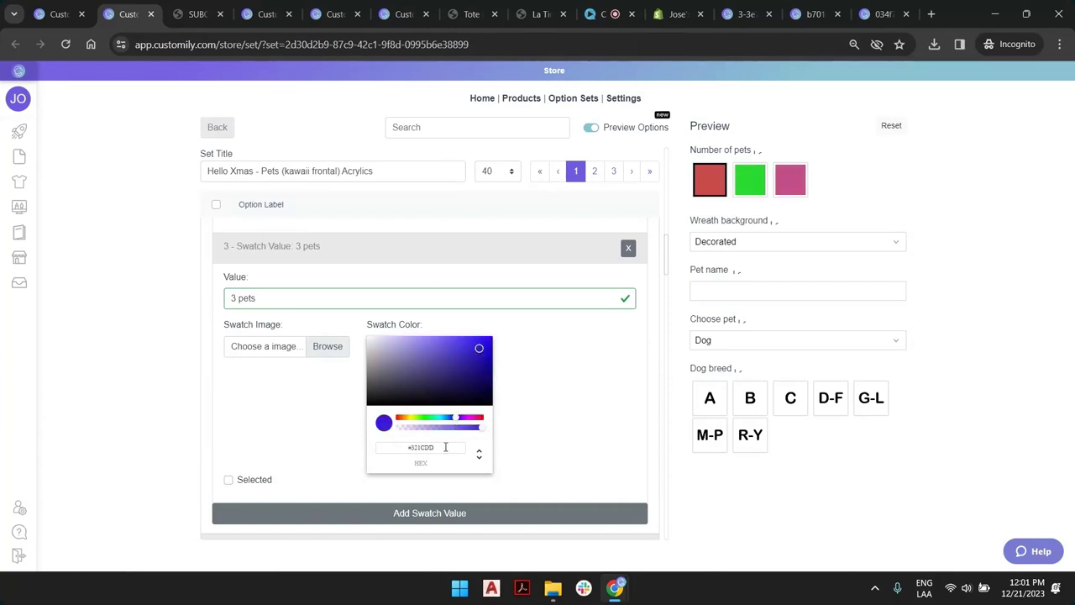
{"action": "left_click", "coordinate": [312, 248]}
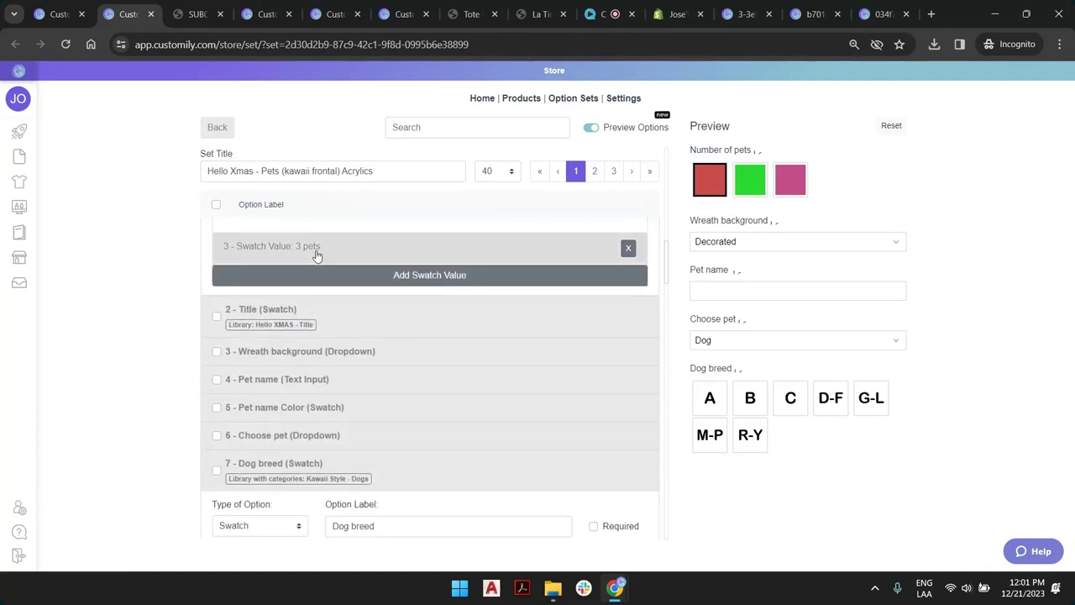
{"action": "left_click", "coordinate": [410, 250]}
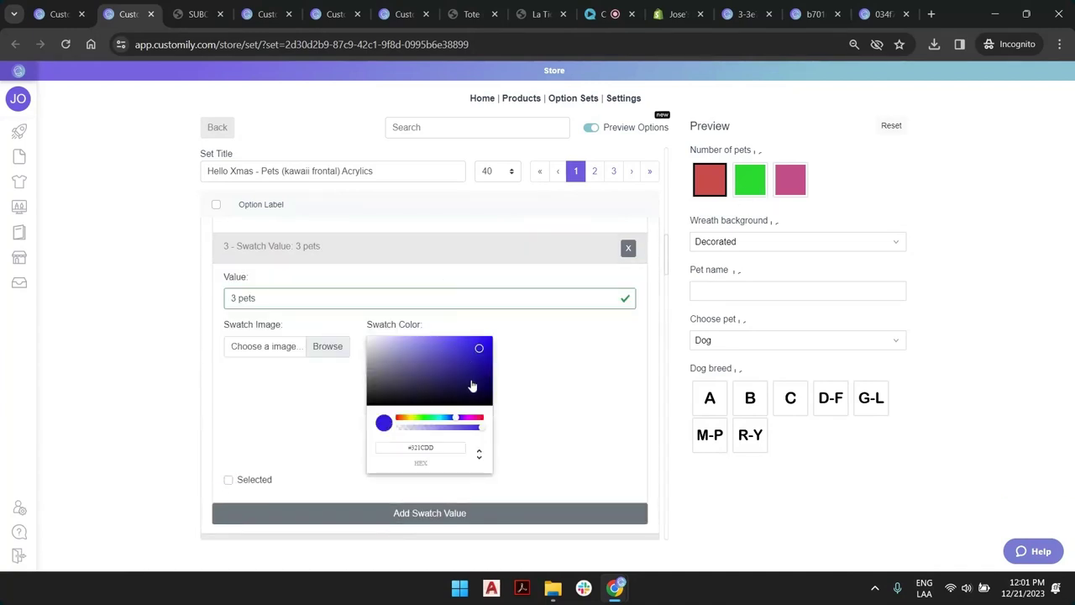
{"action": "mouse_move", "coordinate": [473, 385]}
{"action": "left_mouse_down"}
{"action": "mouse_move", "coordinate": [461, 385]}
{"action": "mouse_move", "coordinate": [470, 366]}
{"action": "left_mouse_up"}
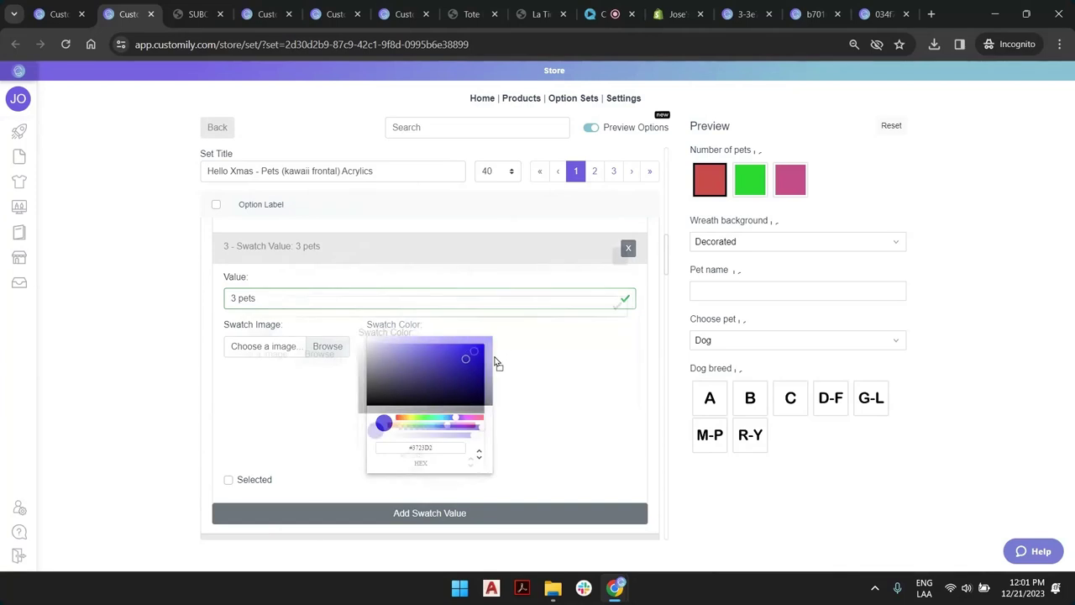
Choose dog breed category A in the preview and compare its breed swatches with the category options in the set.
{"action": "scroll", "coordinate": [541, 358], "scroll_direction": "down", "scroll_amount": 2}
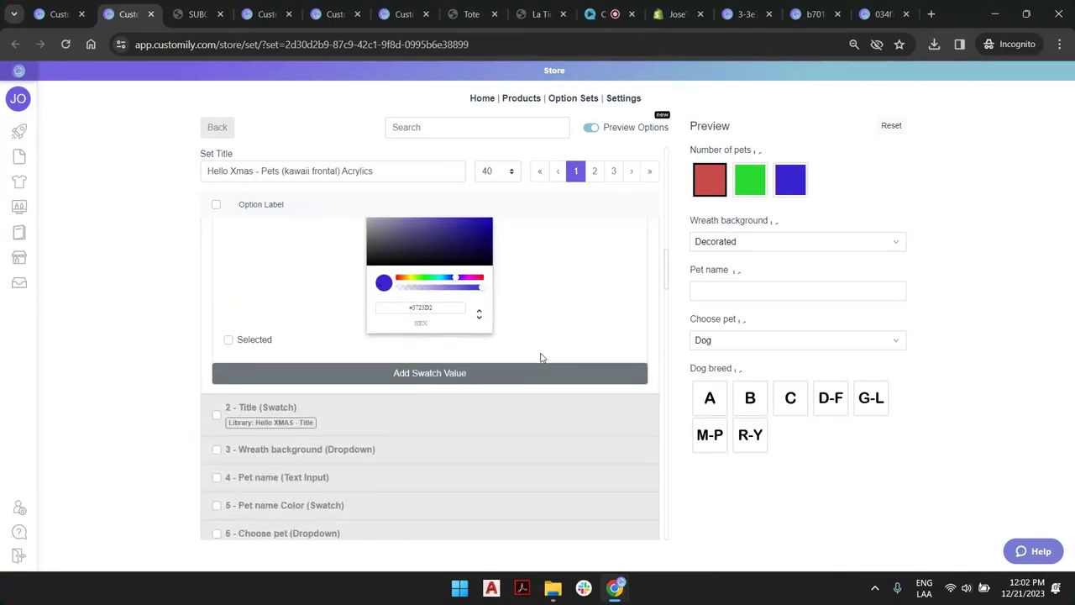
{"action": "scroll", "coordinate": [499, 283], "scroll_direction": "down", "scroll_amount": 10}
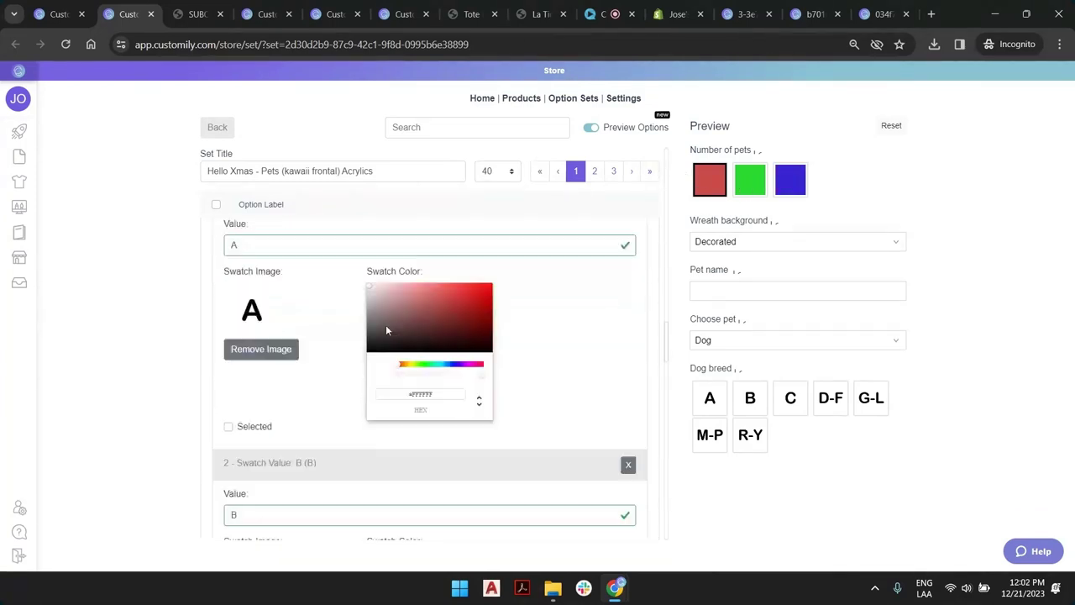
{"action": "scroll", "coordinate": [523, 435], "scroll_direction": "down", "scroll_amount": 3}
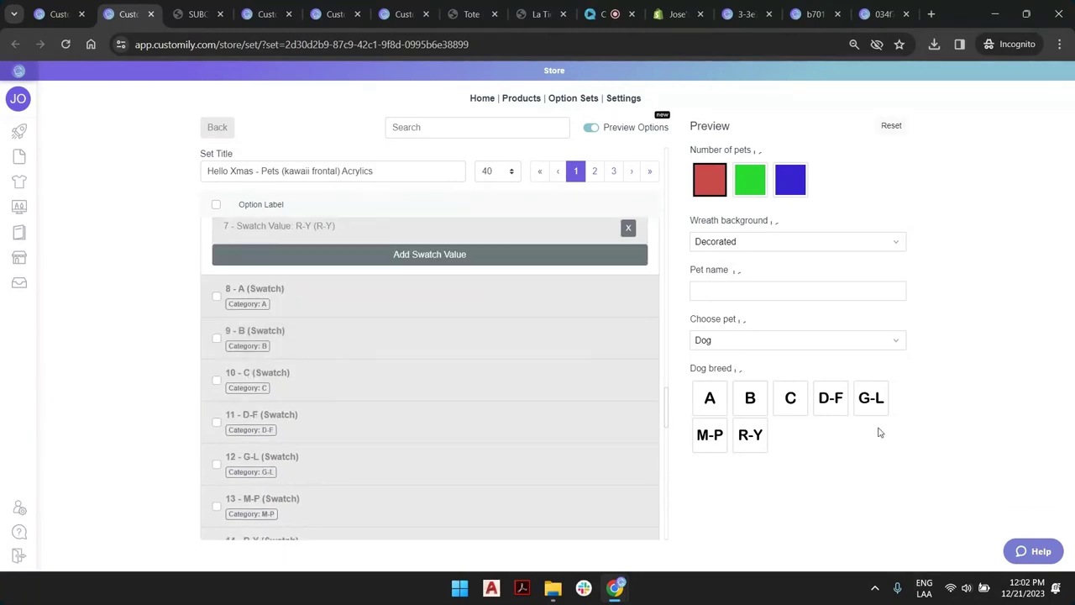
{"action": "left_click", "coordinate": [711, 398]}
{"action": "scroll", "coordinate": [721, 386], "scroll_direction": "down", "scroll_amount": 2}
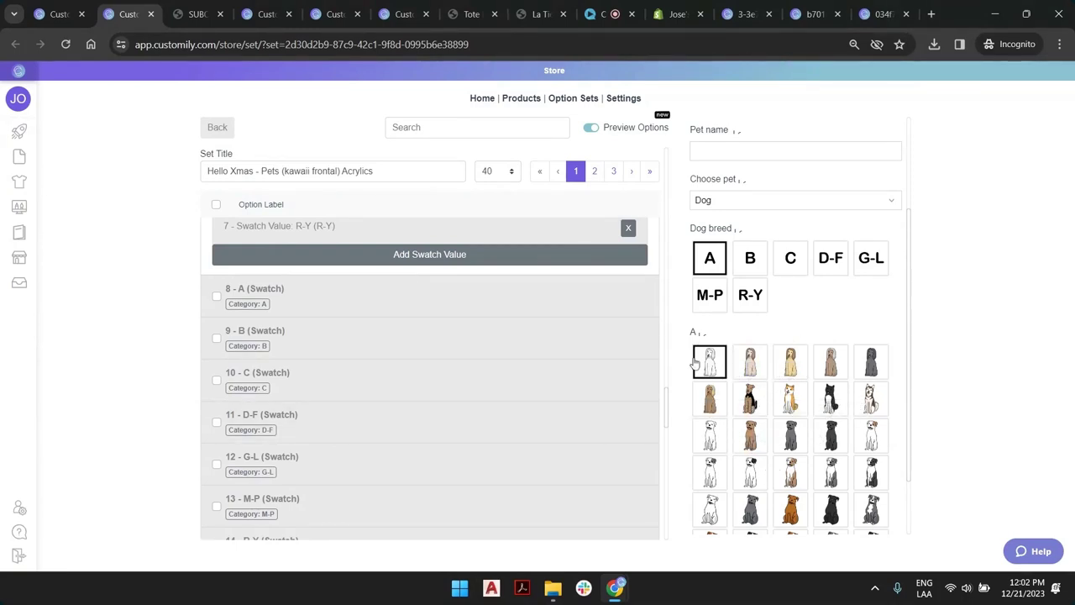
{"action": "scroll", "coordinate": [761, 281], "scroll_direction": "up", "scroll_amount": 2}
{"action": "scroll", "coordinate": [769, 294], "scroll_direction": "down", "scroll_amount": 2}
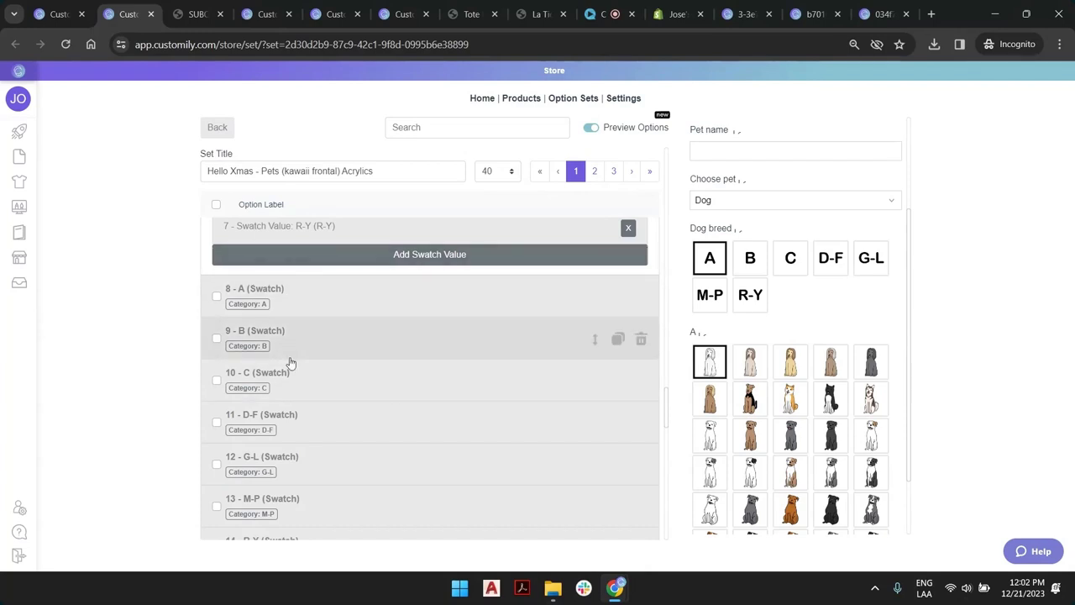
{"action": "scroll", "coordinate": [288, 361], "scroll_direction": "down", "scroll_amount": 9}
{"action": "scroll", "coordinate": [634, 357], "scroll_direction": "up", "scroll_amount": 7}
{"action": "scroll", "coordinate": [813, 271], "scroll_direction": "up", "scroll_amount": 2}
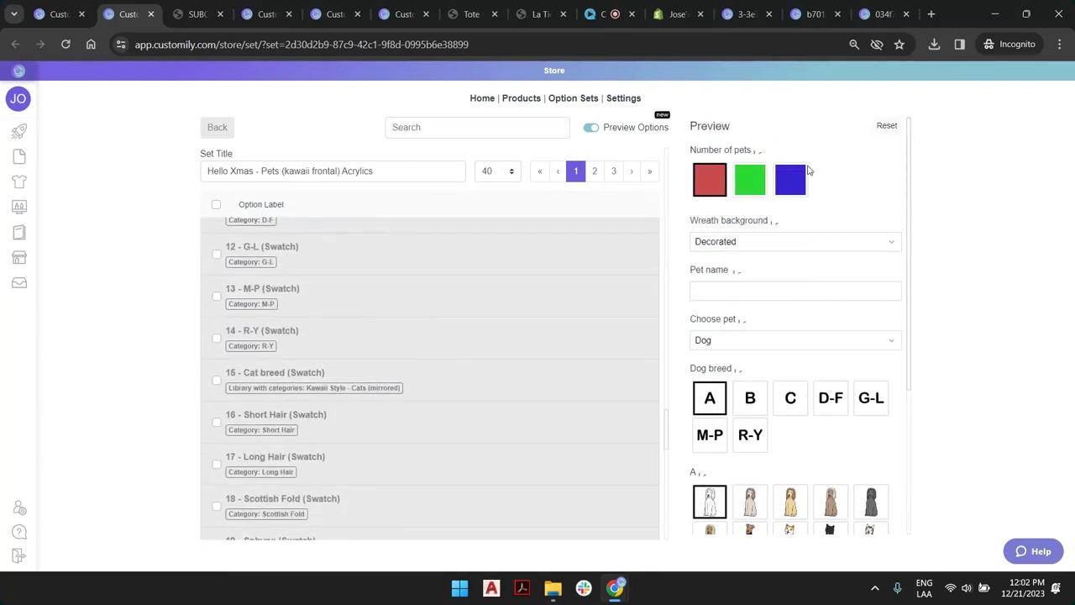
Save the option set and reload the ornament's product page in the store preview.
{"action": "scroll", "coordinate": [588, 437], "scroll_direction": "down", "scroll_amount": 10}
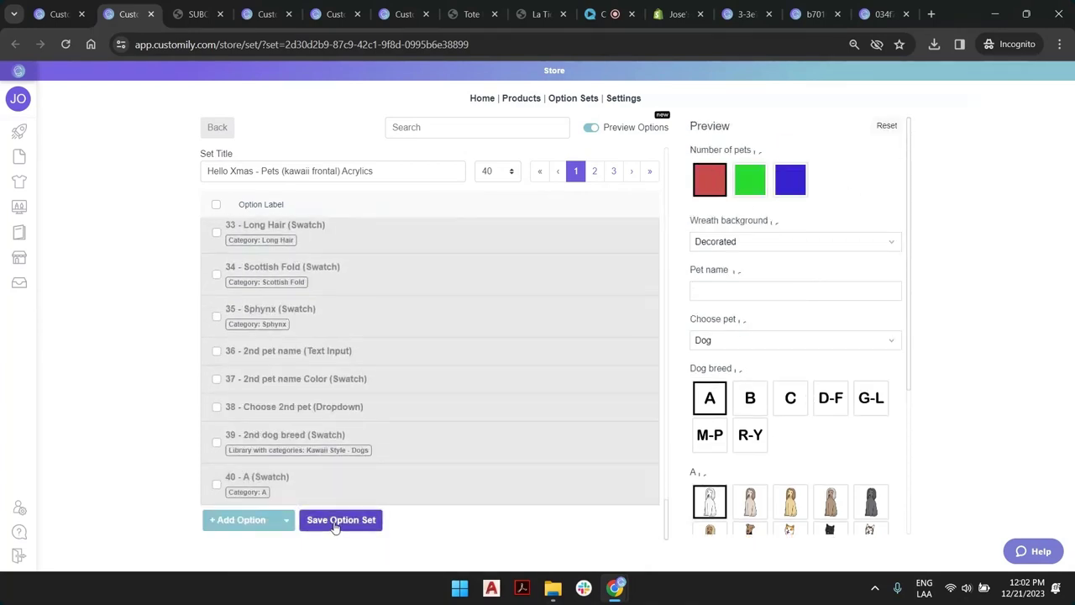
{"action": "left_click", "coordinate": [335, 520]}
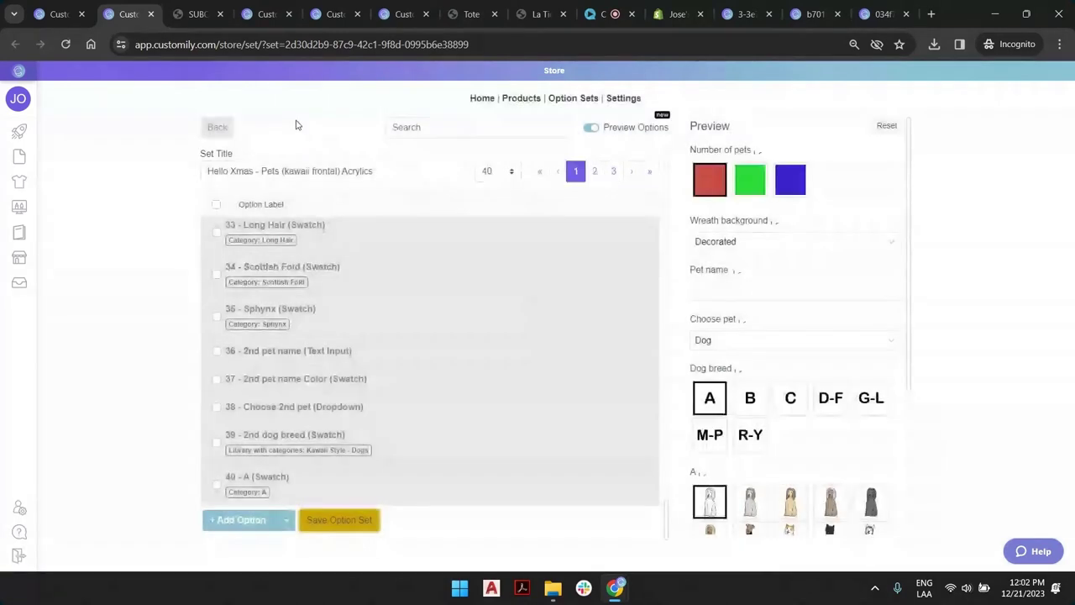
{"action": "left_click", "coordinate": [196, 14]}
{"action": "left_click", "coordinate": [65, 43]}
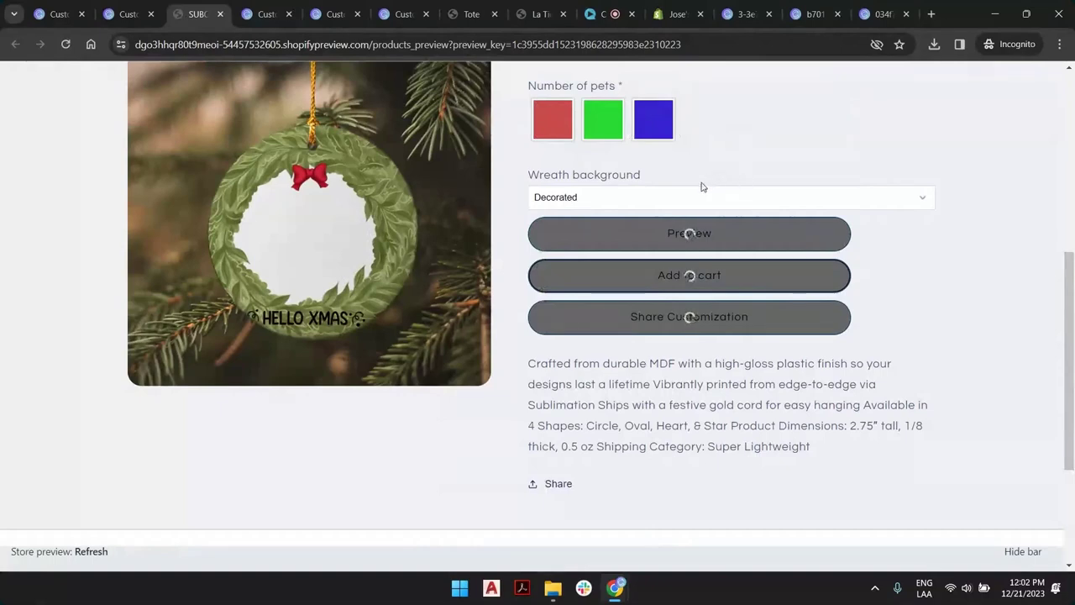
Test the Number of pets color swatches on the product page by selecting 2 pets, 1 pet, 2 pets again and 3 pets.
{"action": "scroll", "coordinate": [703, 186], "scroll_direction": "up", "scroll_amount": 2}
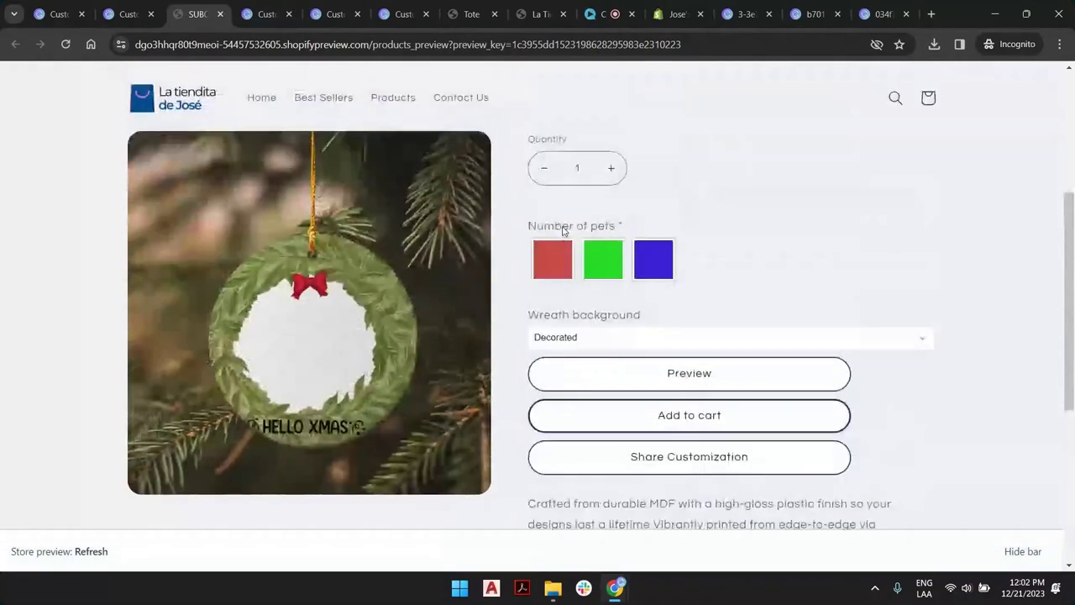
{"action": "left_click", "coordinate": [610, 267]}
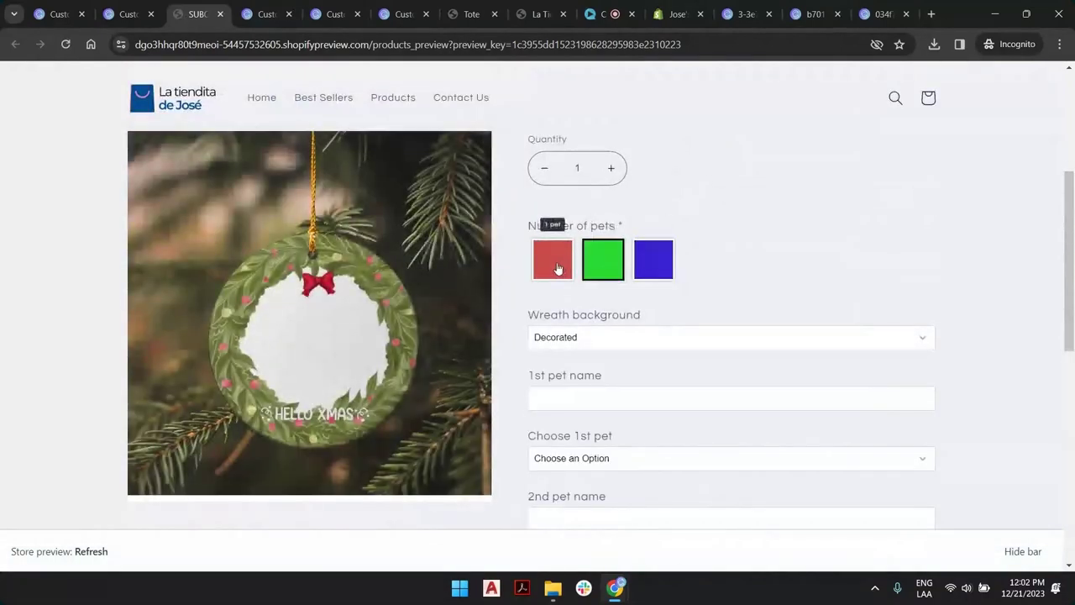
{"action": "left_click", "coordinate": [557, 267]}
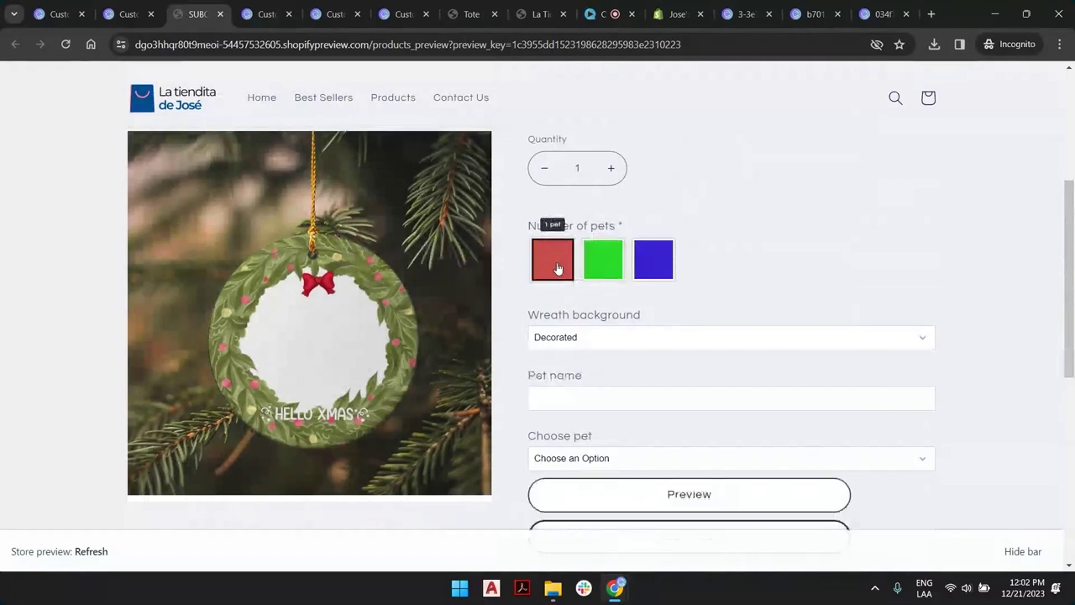
{"action": "left_click", "coordinate": [611, 266]}
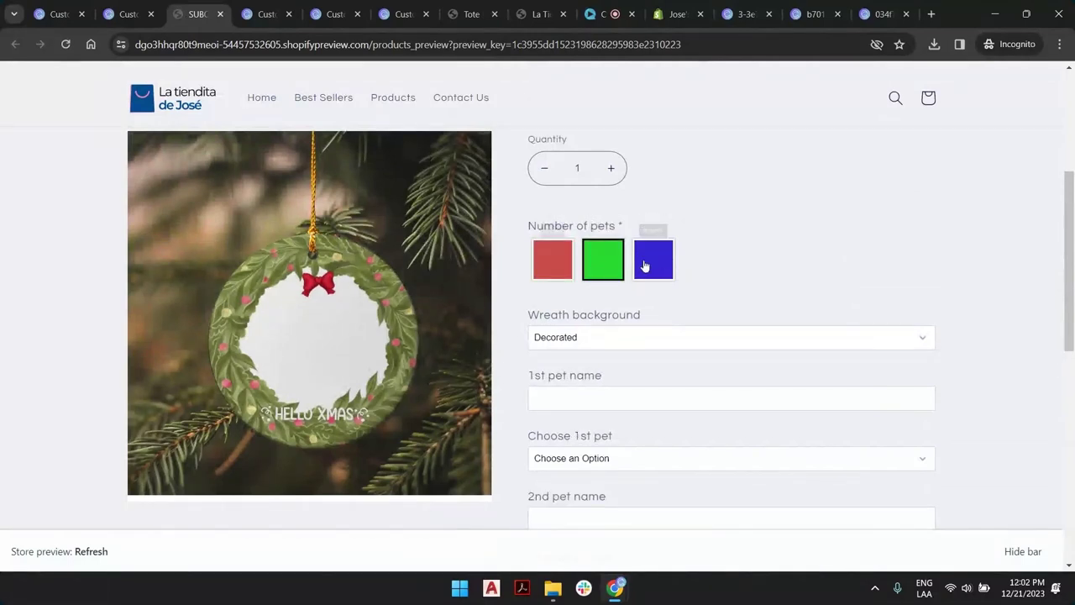
{"action": "left_click", "coordinate": [652, 258]}
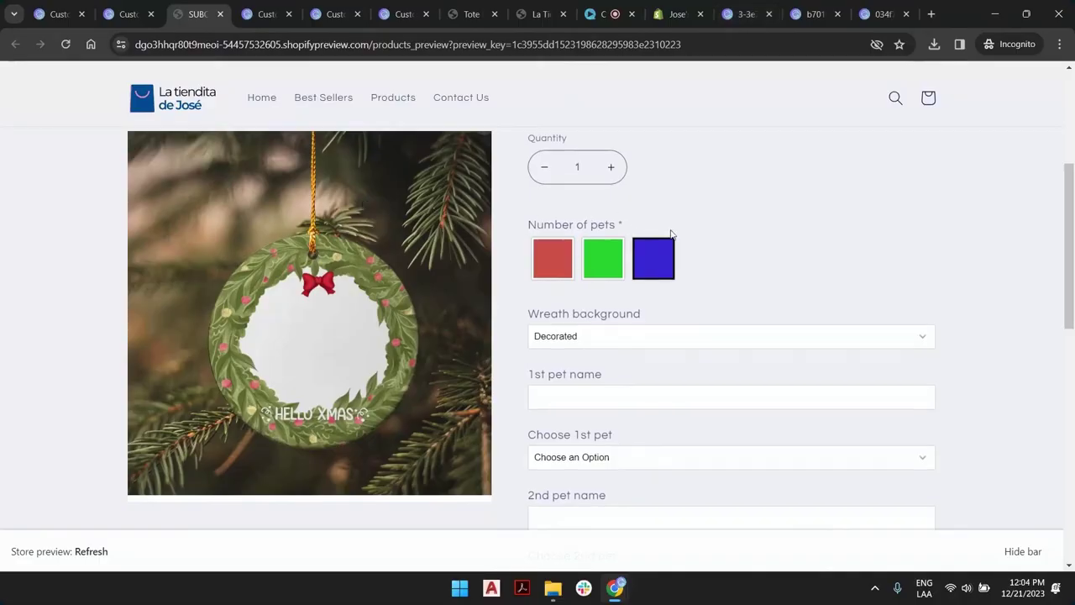
Enlarge the ornament's live preview on the product page and check the options available for saving or copying the image.
{"action": "scroll", "coordinate": [672, 236], "scroll_direction": "down", "scroll_amount": 6}
{"action": "left_click", "coordinate": [697, 252]}
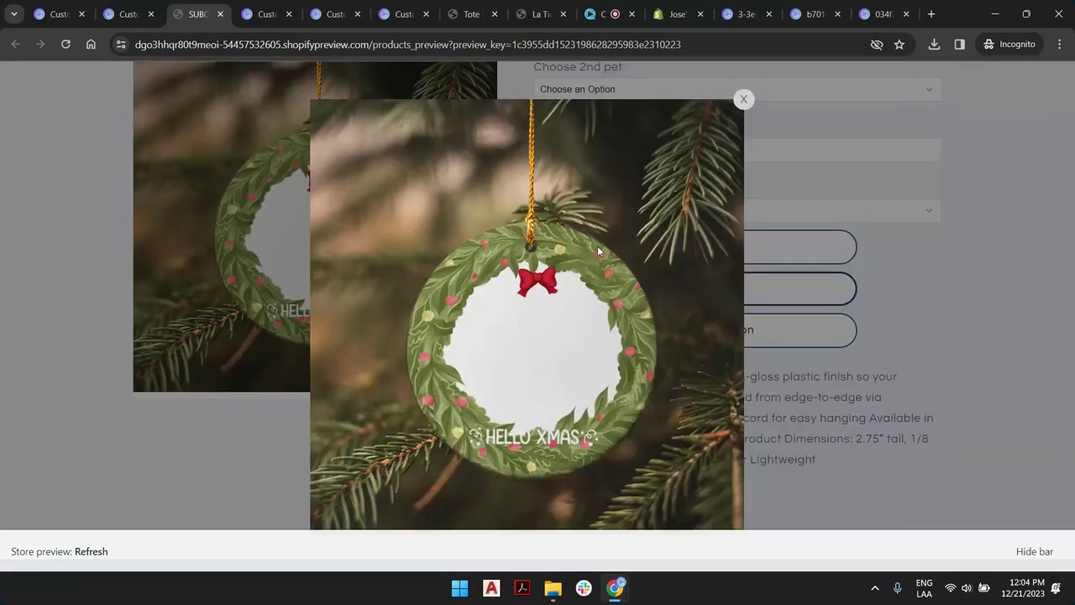
{"action": "right_click", "coordinate": [597, 246]}
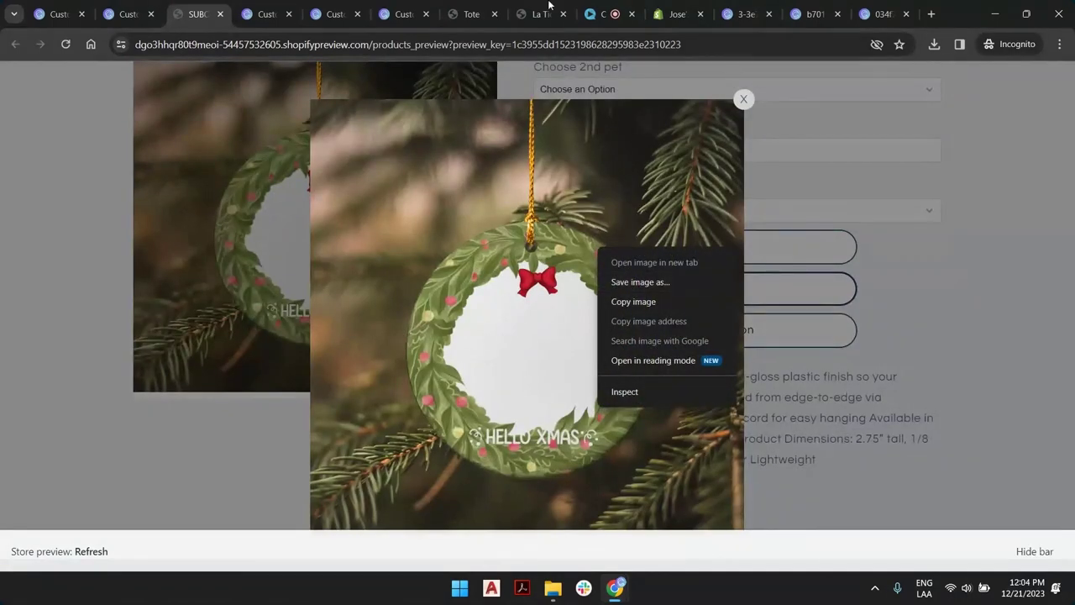
Switch to the Shopify admin and sort the product list by creation date, newest first.
{"action": "left_click", "coordinate": [630, 301]}
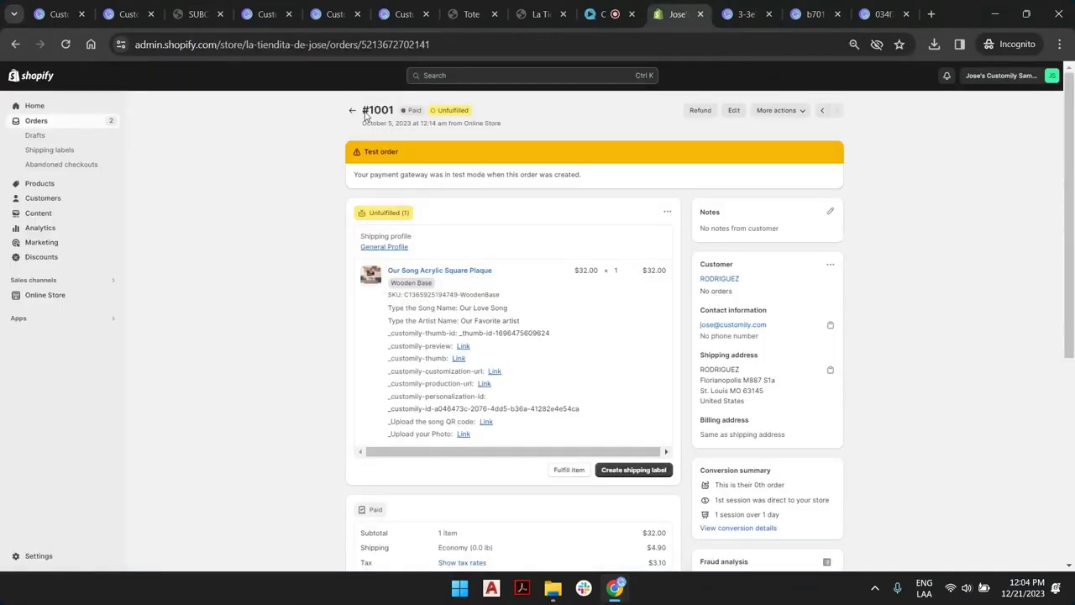
{"action": "left_click", "coordinate": [42, 184]}
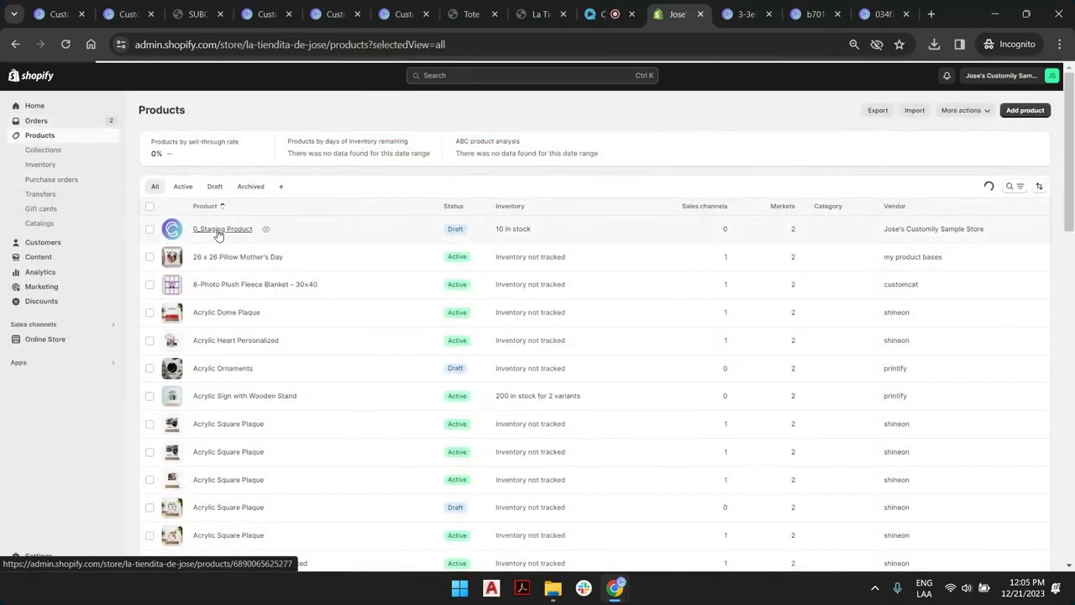
{"action": "left_click", "coordinate": [1039, 186]}
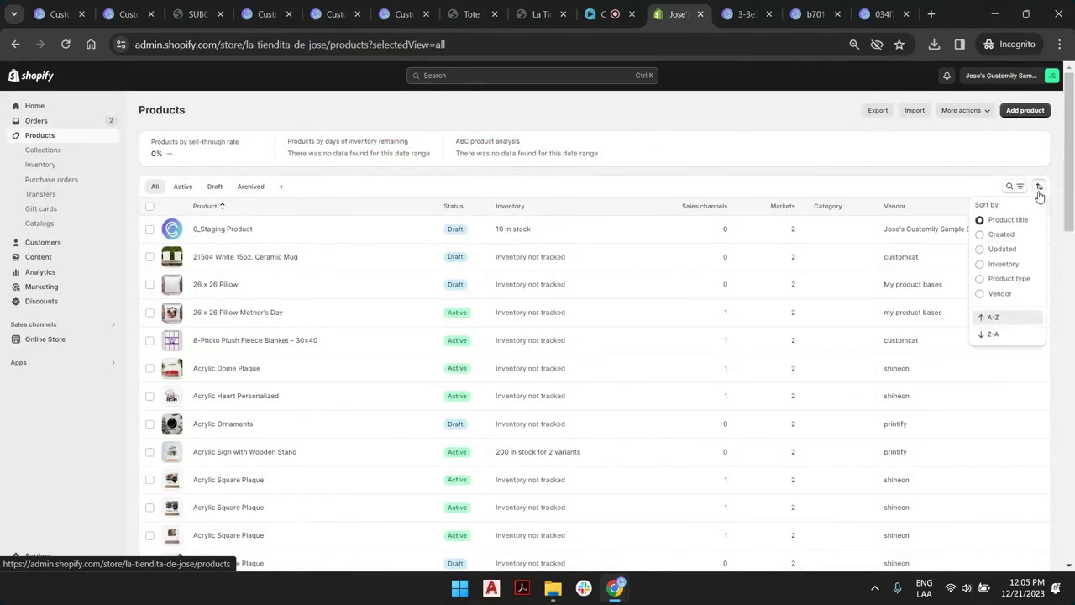
{"action": "left_click", "coordinate": [1008, 234]}
{"action": "left_click", "coordinate": [1008, 334]}
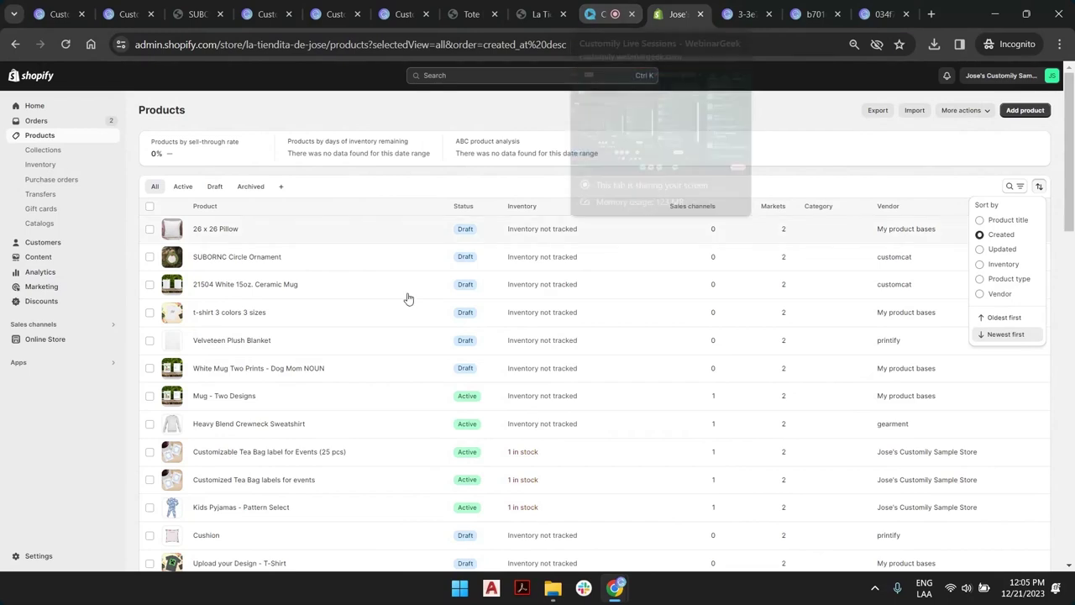
Open the Our Song Acrylic Square Plaque order in Shopify and view its Customily preview image.
{"action": "left_click", "coordinate": [38, 122]}
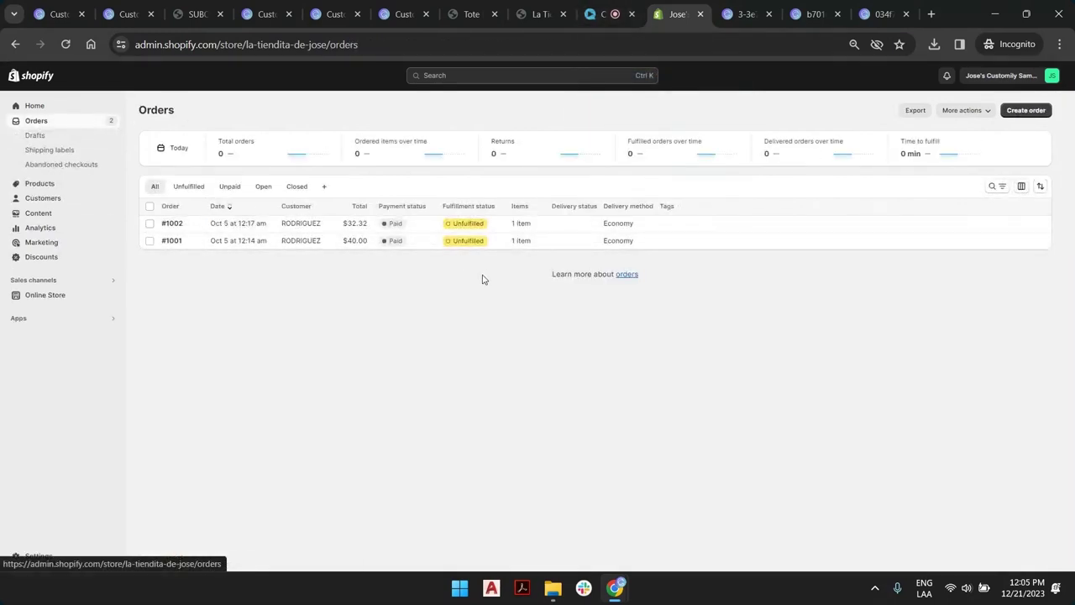
{"action": "left_click", "coordinate": [292, 245]}
{"action": "left_click", "coordinate": [225, 248]}
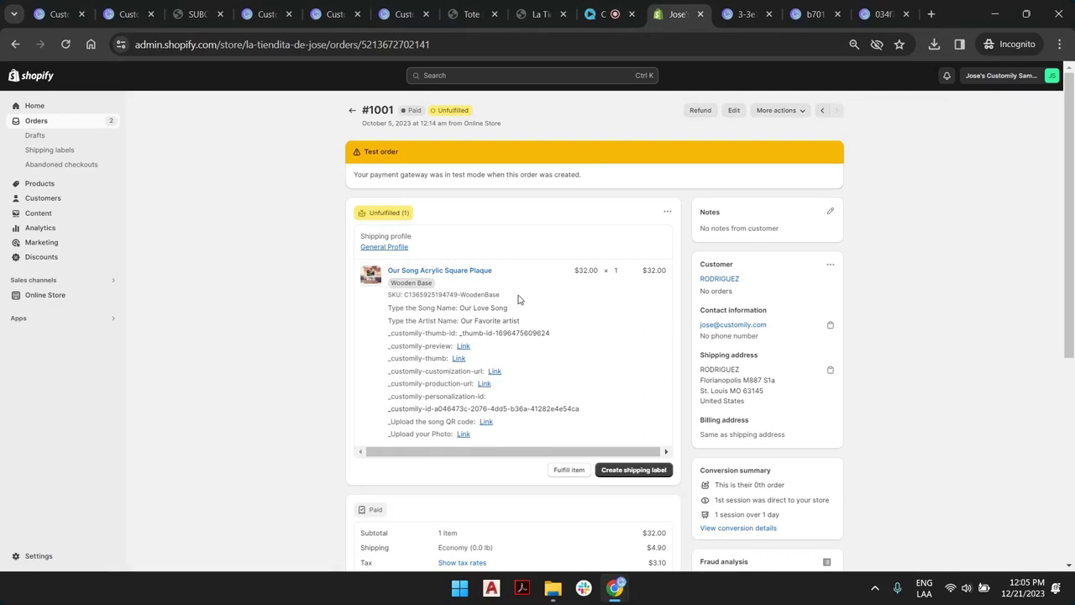
{"action": "left_click", "coordinate": [742, 25]}
{"action": "left_click", "coordinate": [882, 14]}
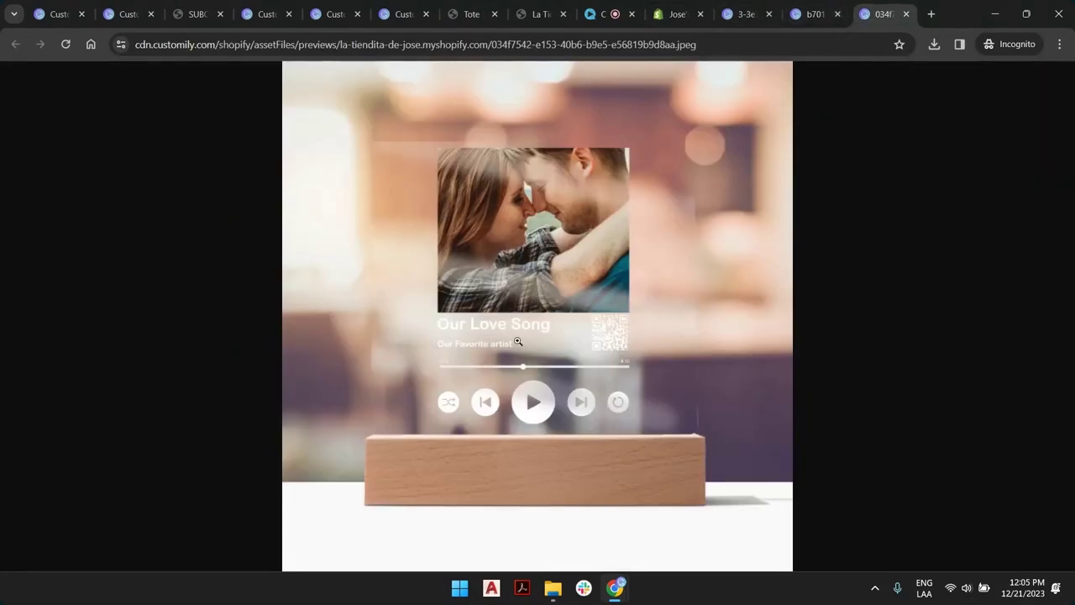
View the order's Customily production file and examine the print artwork at full size.
{"action": "left_click", "coordinate": [676, 14]}
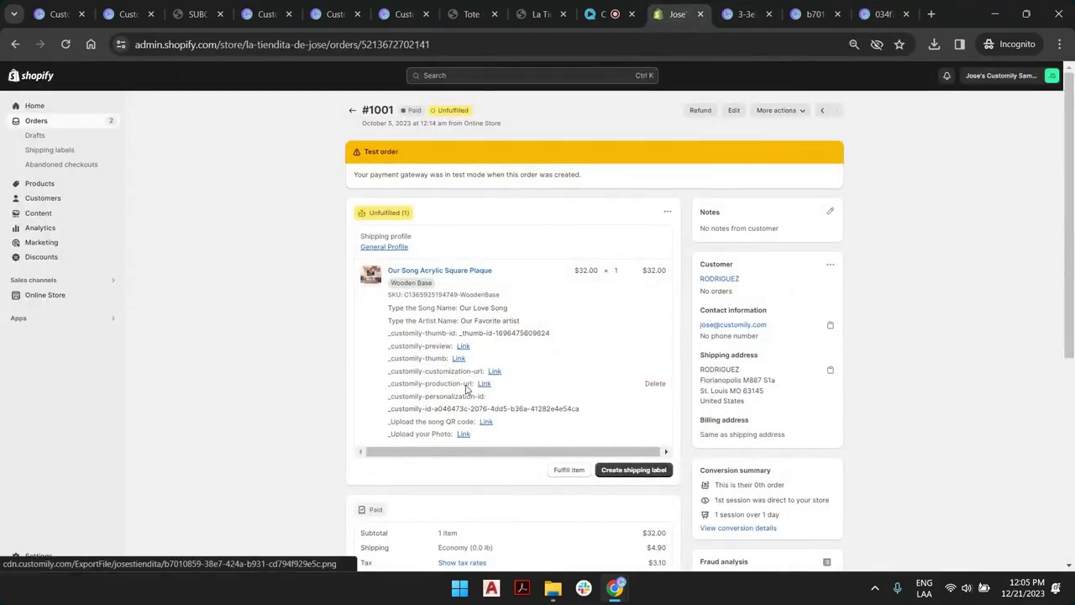
{"action": "left_click", "coordinate": [485, 384]}
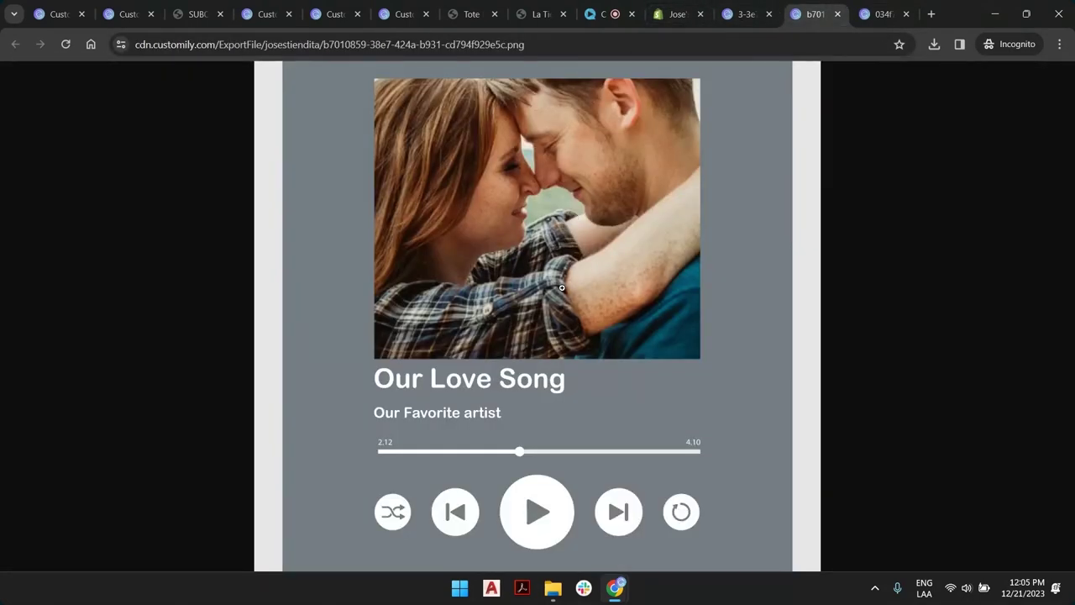
{"action": "left_click", "coordinate": [562, 288]}
{"action": "scroll", "coordinate": [457, 252], "scroll_direction": "down", "scroll_amount": 10}
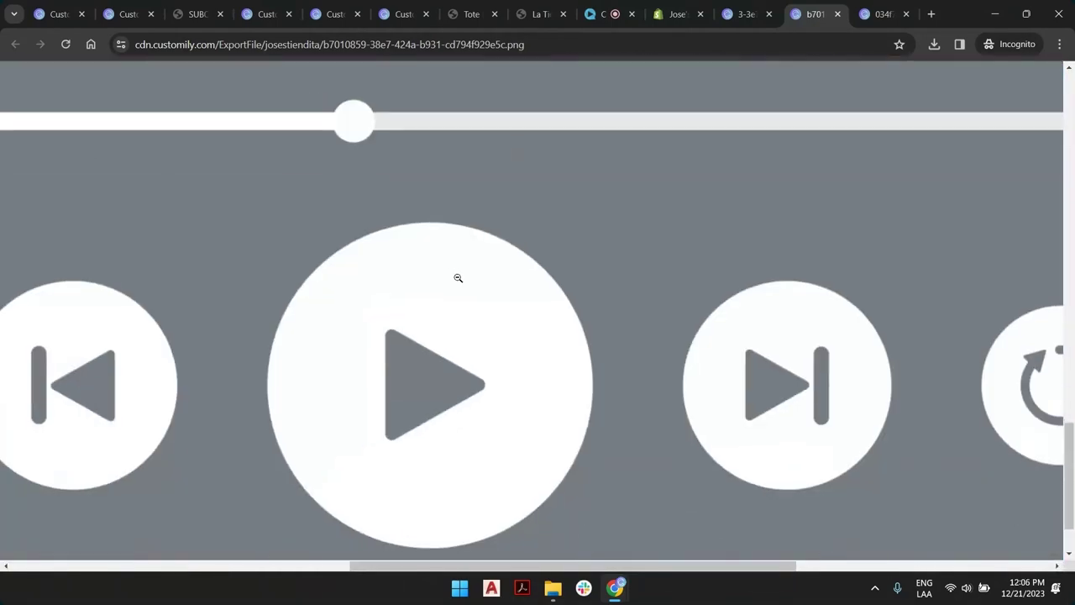
{"action": "left_click", "coordinate": [524, 268]}
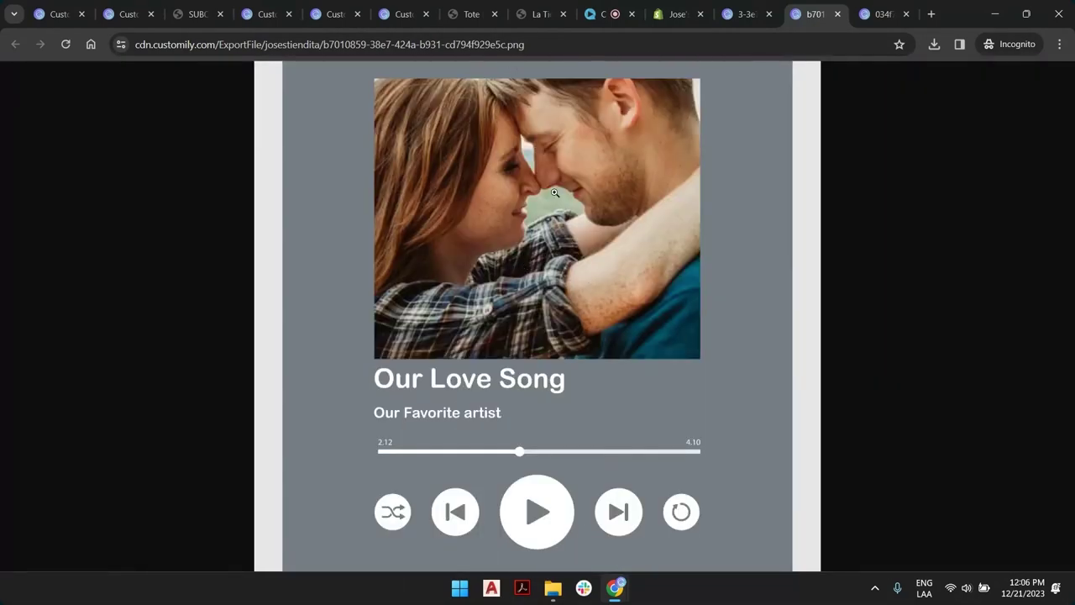
View the photo the shopper uploaded for the plaque and return to the order.
{"action": "left_click", "coordinate": [677, 14]}
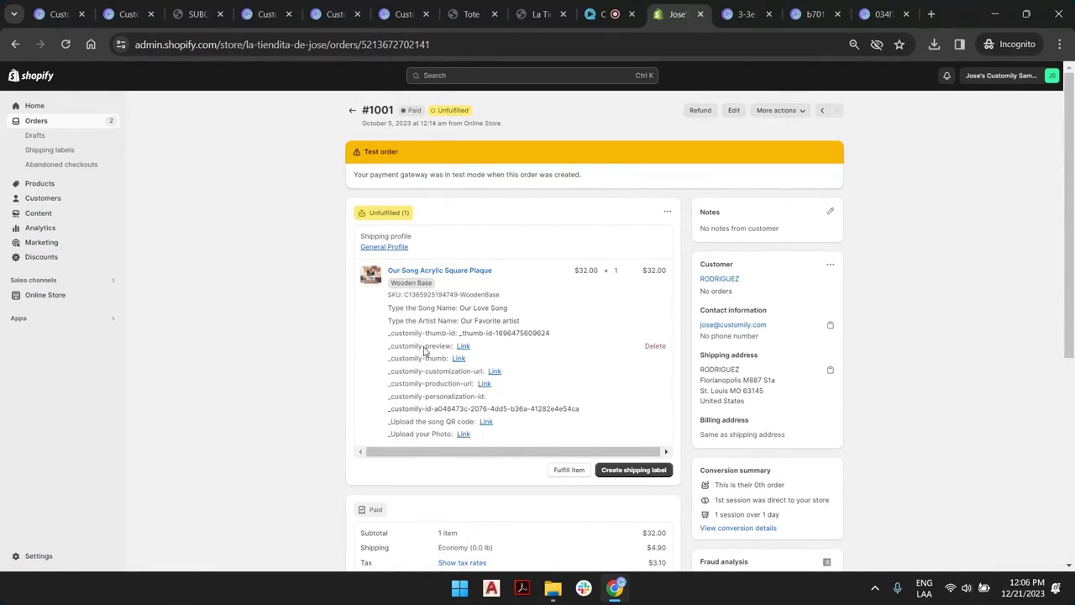
{"action": "left_click", "coordinate": [733, 15]}
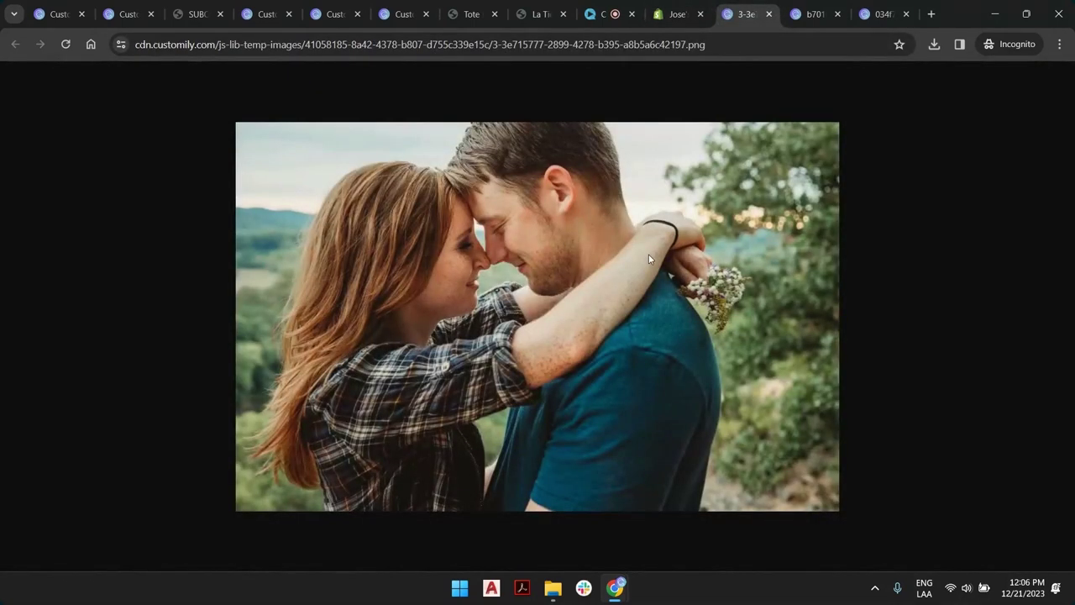
{"action": "left_click", "coordinate": [677, 14]}
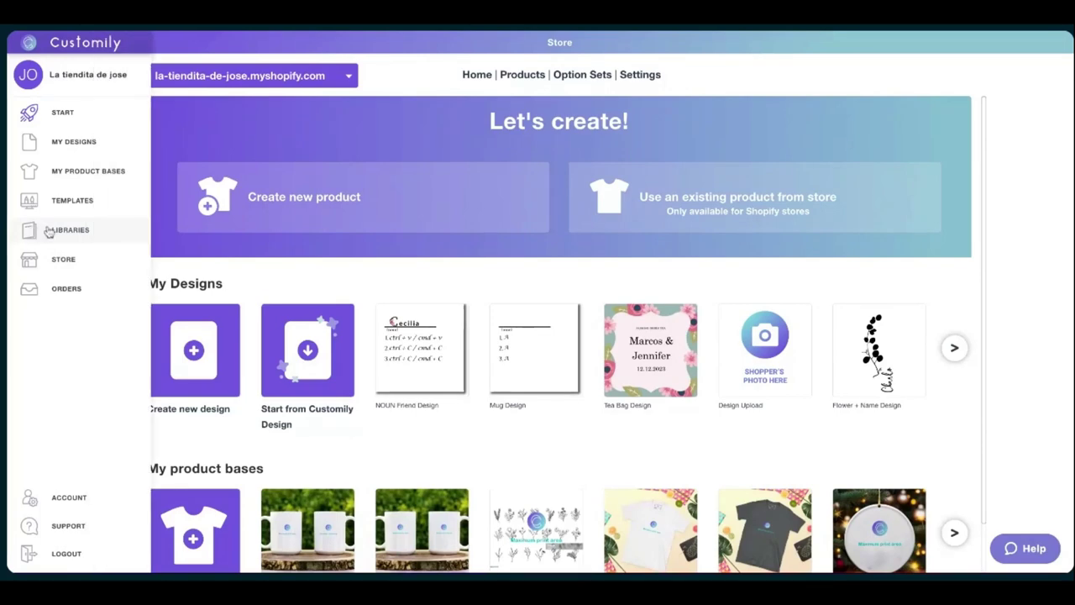
Browse the first three pages of image libraries in Customily.
{"action": "left_click", "coordinate": [48, 233]}
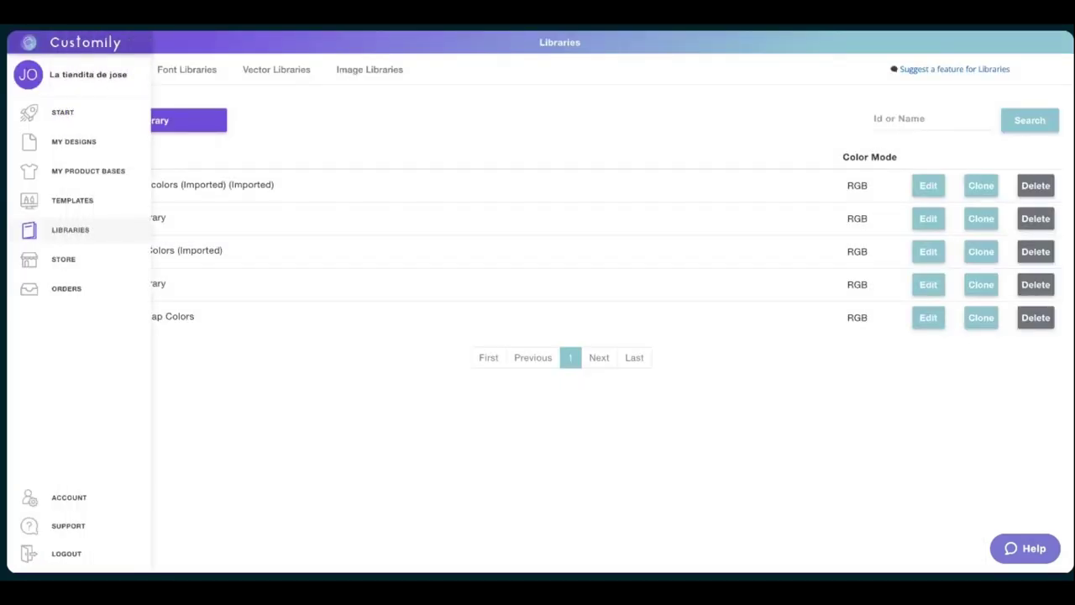
{"action": "left_click", "coordinate": [358, 73]}
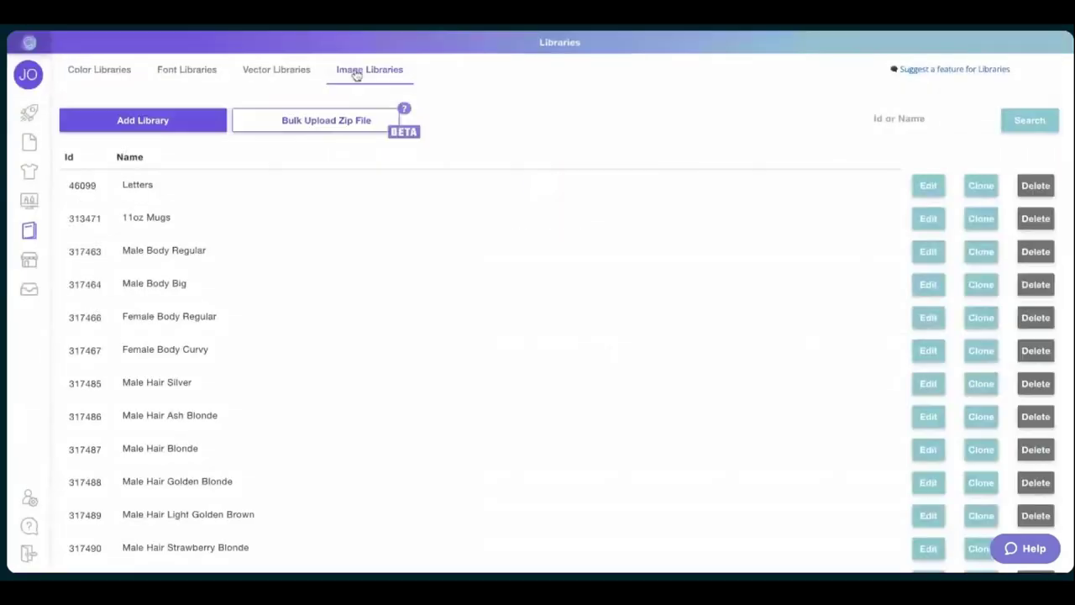
{"action": "scroll", "coordinate": [463, 509], "scroll_direction": "down", "scroll_amount": 3}
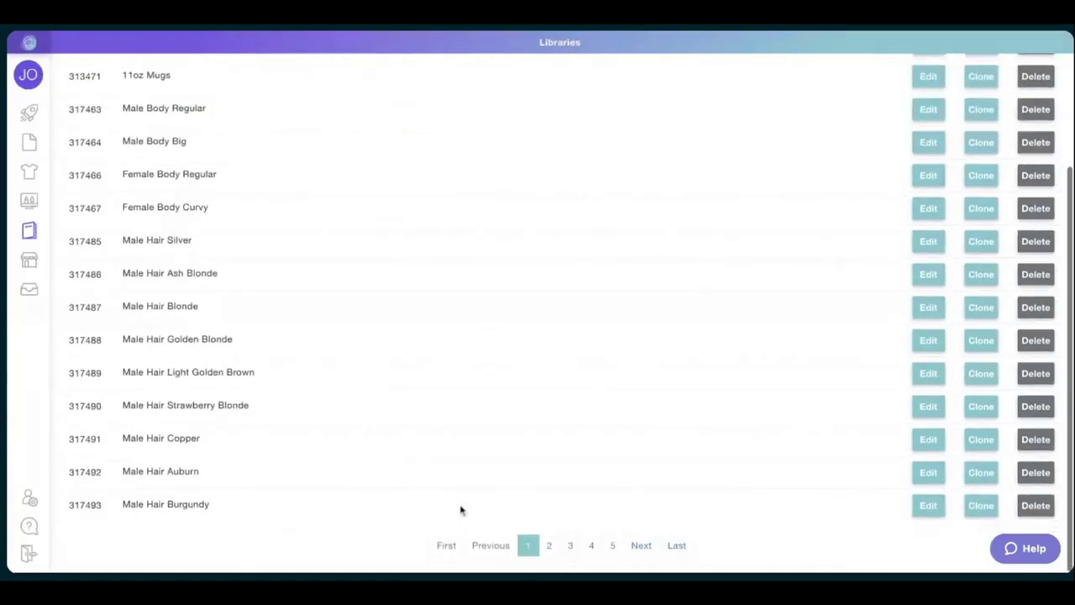
{"action": "left_click", "coordinate": [550, 545]}
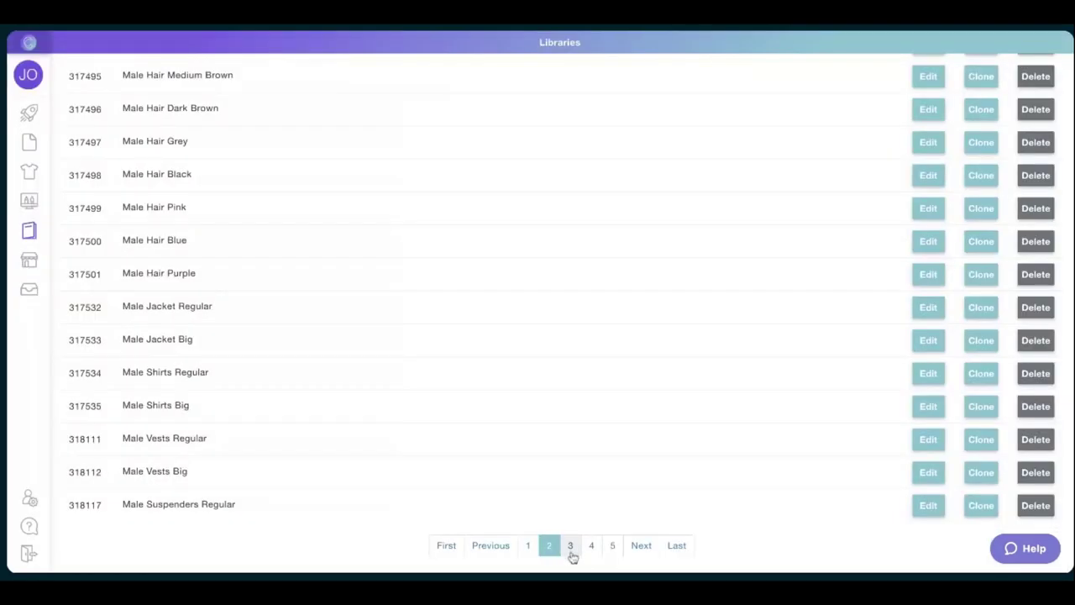
{"action": "left_click", "coordinate": [572, 551]}
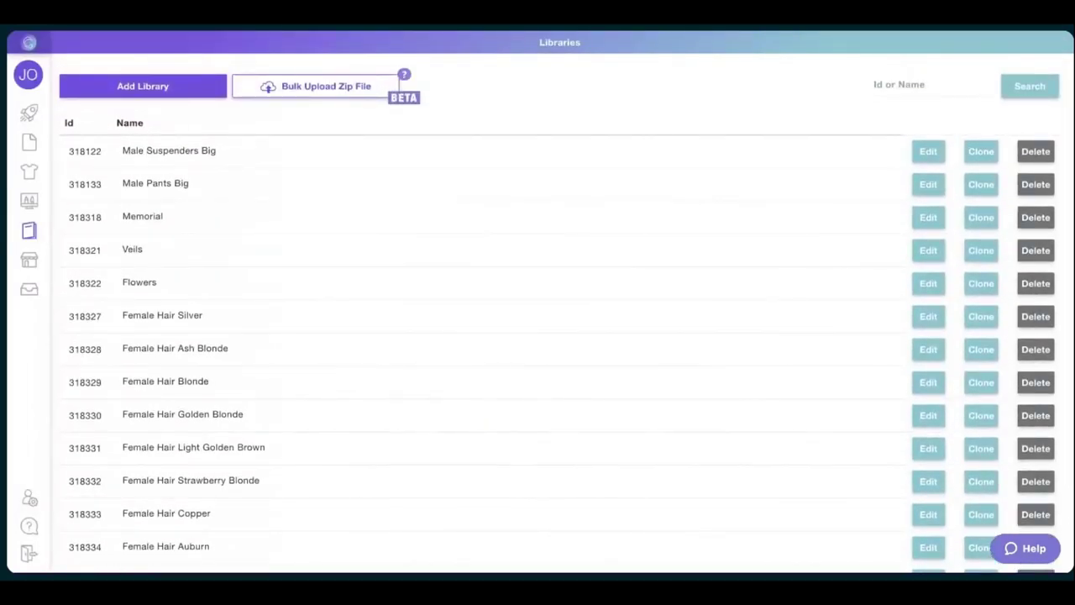
Create a new image library named Flowers.
{"action": "mouse_move", "coordinate": [8, 238]}
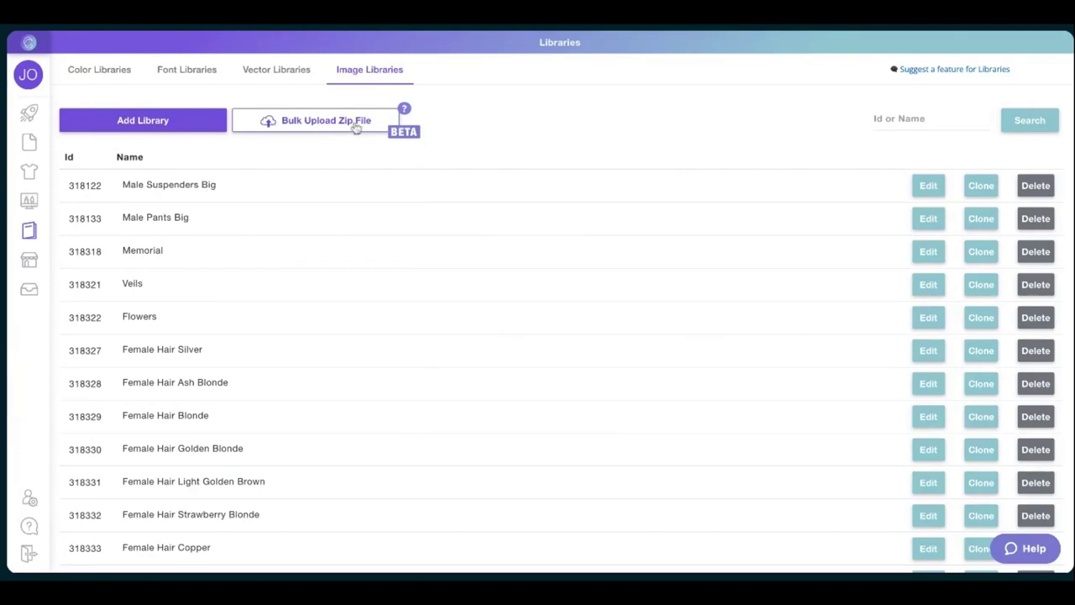
{"action": "left_click", "coordinate": [134, 128]}
{"action": "left_click", "coordinate": [544, 299]}
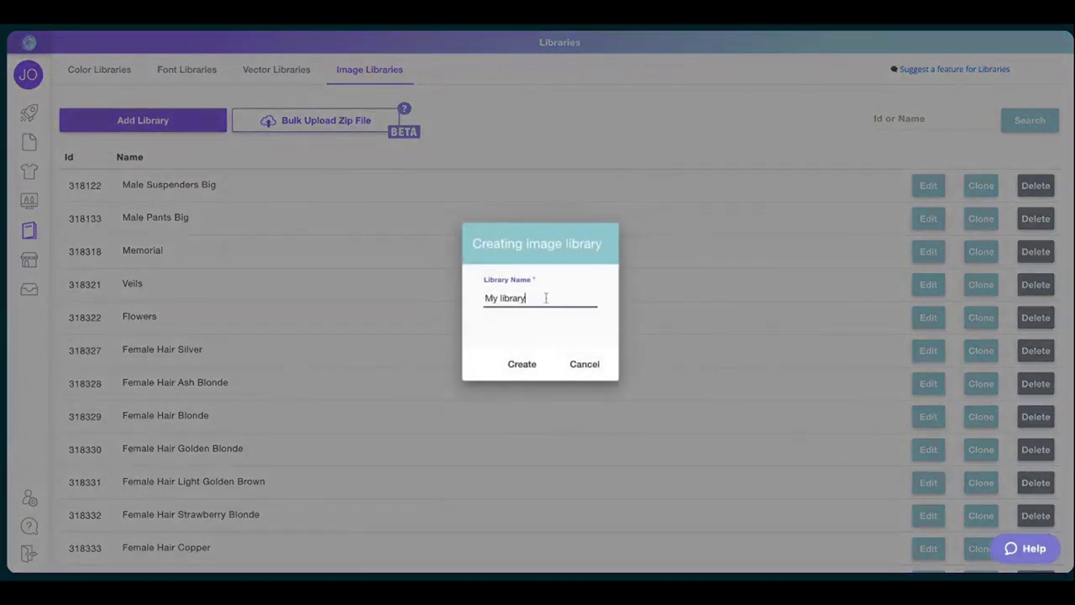
{"action": "key", "text": "ctrl+a"}
{"action": "type", "text": "Flo"}
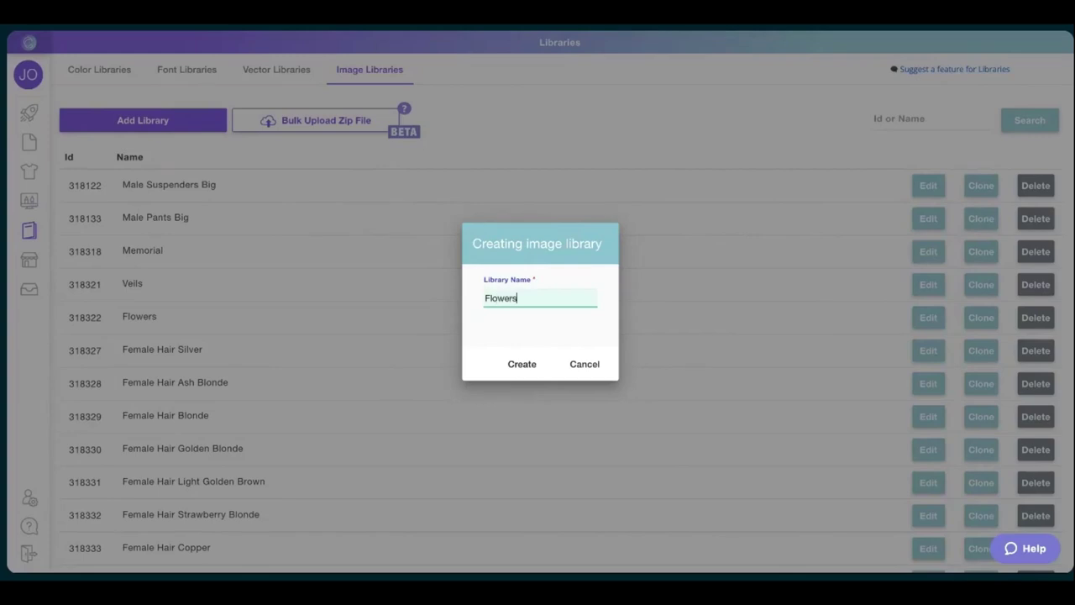
{"action": "left_click", "coordinate": [528, 365]}
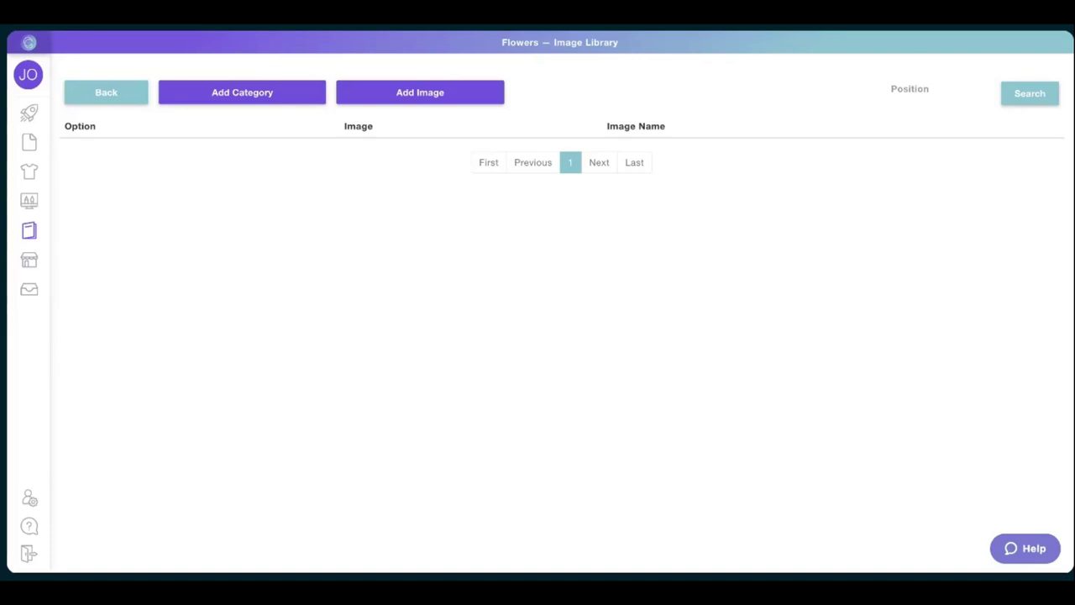
Upload four flower swatch images to the Flowers library, starting at image position 2.
{"action": "left_click", "coordinate": [417, 102]}
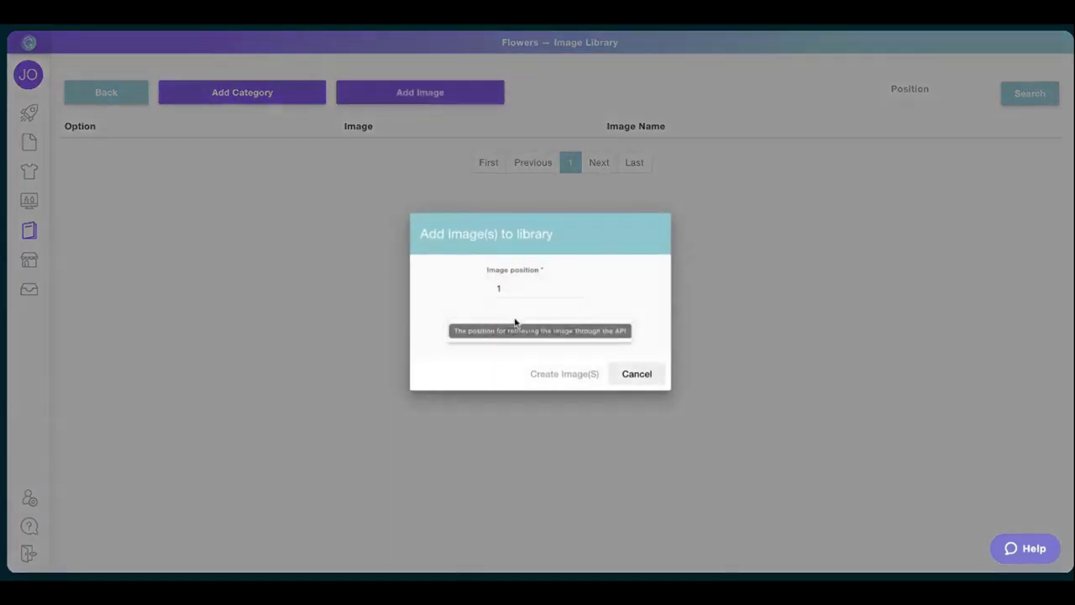
{"action": "left_click", "coordinate": [579, 285]}
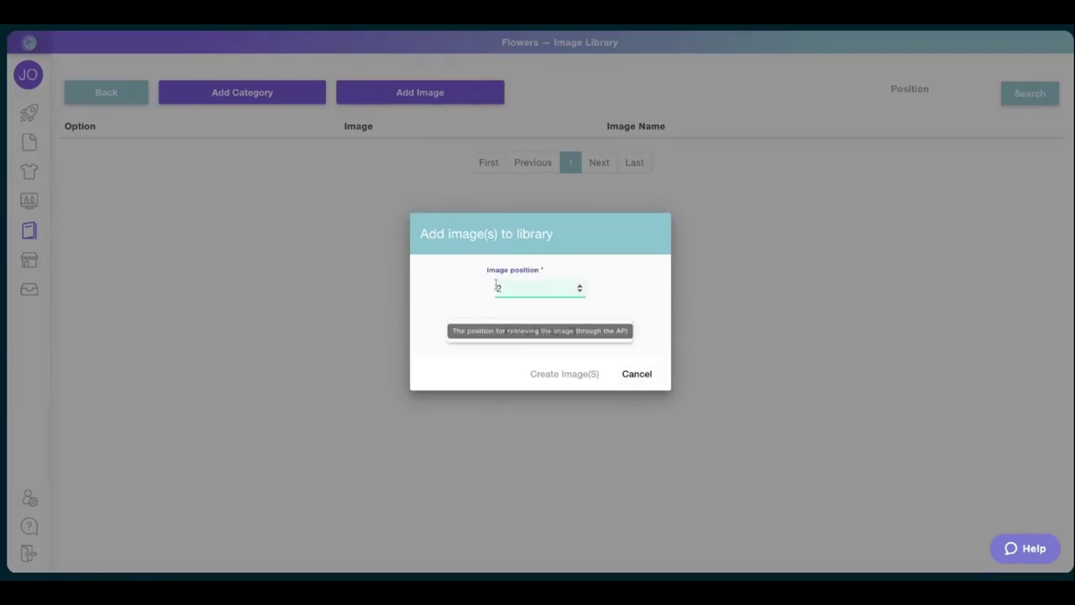
{"action": "left_click", "coordinate": [580, 292]}
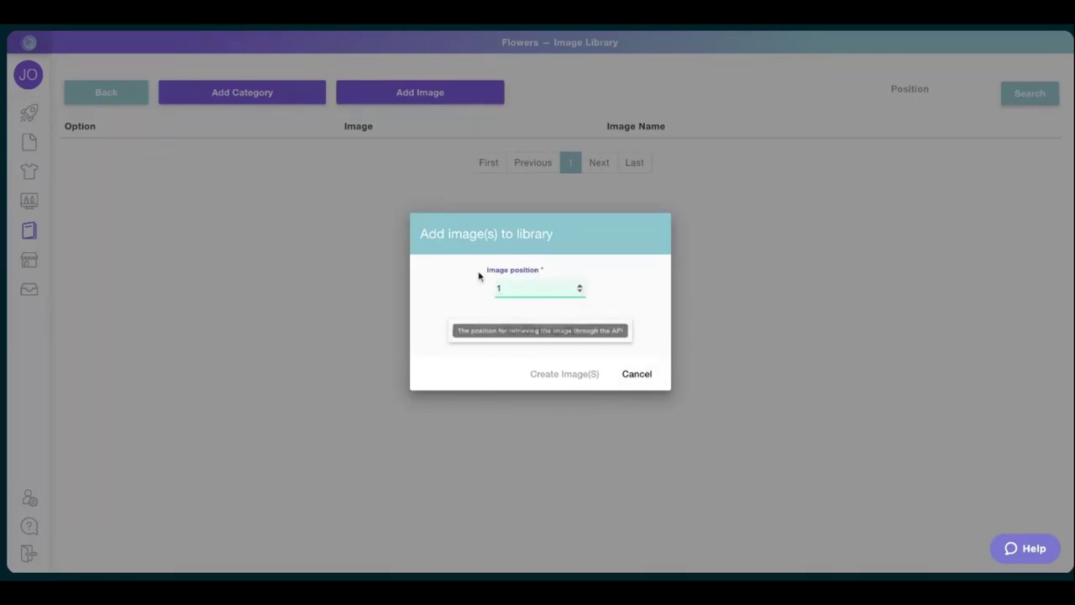
{"action": "left_click", "coordinate": [580, 285]}
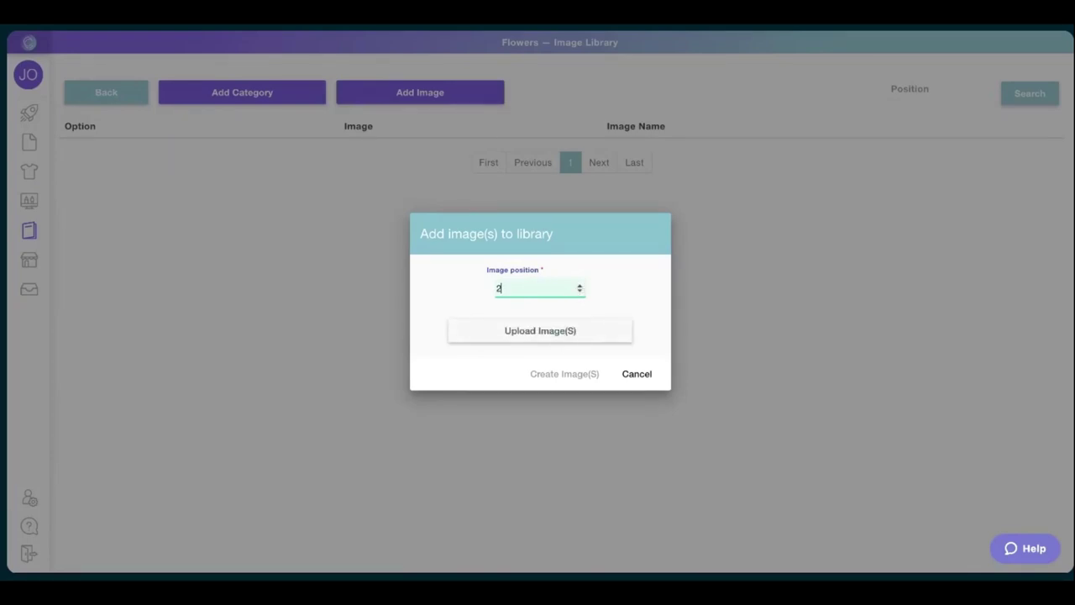
{"action": "left_click", "coordinate": [540, 331]}
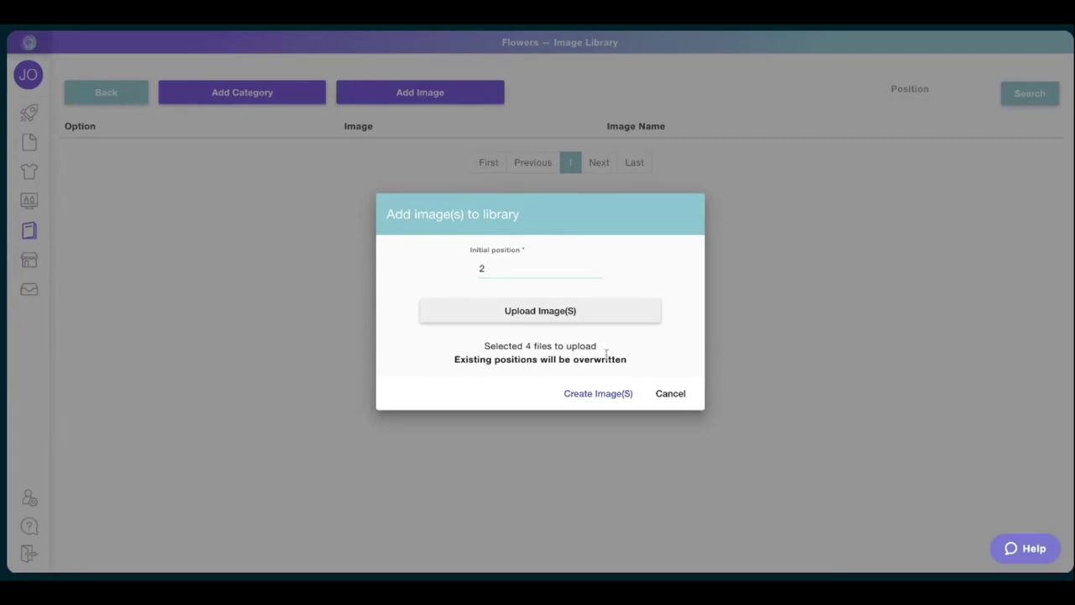
{"action": "left_click", "coordinate": [591, 391]}
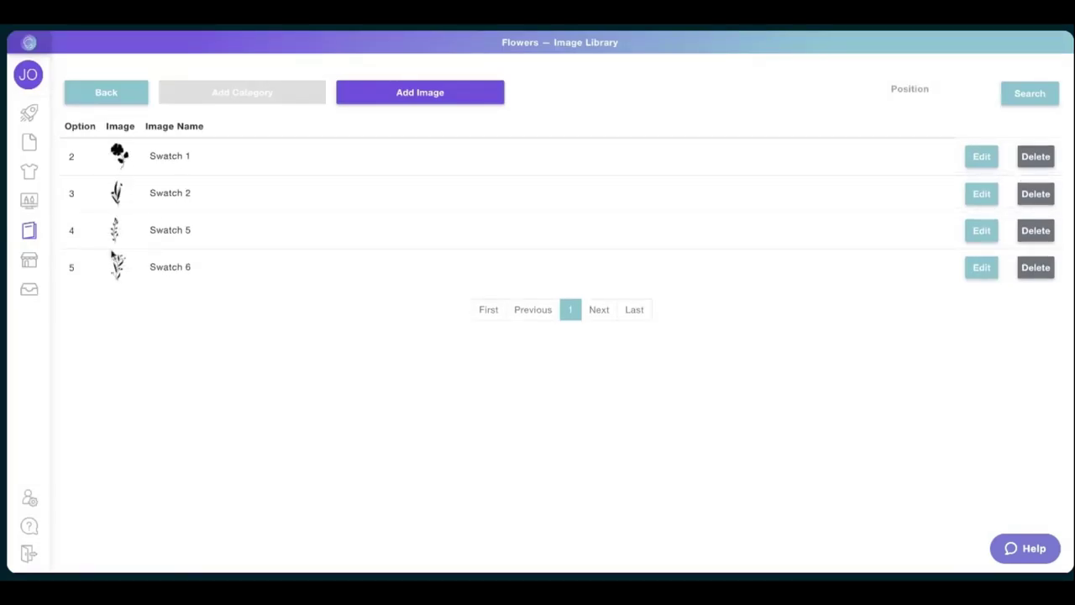
Create a new design named Sample Design and add a dynamic image element to its canvas.
{"action": "mouse_move", "coordinate": [32, 154]}
{"action": "left_click", "coordinate": [67, 152]}
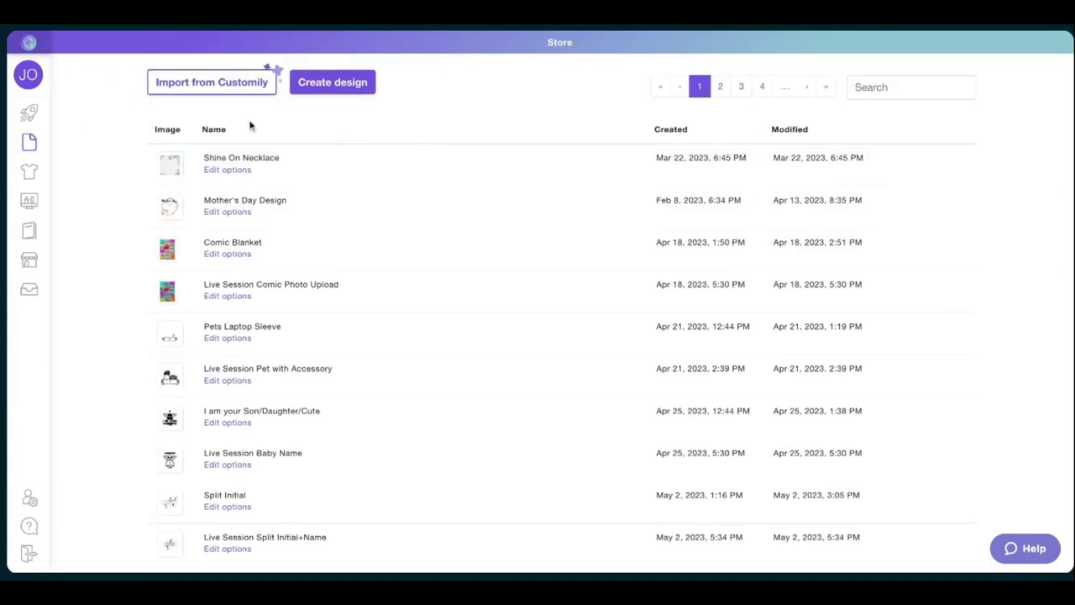
{"action": "left_click", "coordinate": [322, 85]}
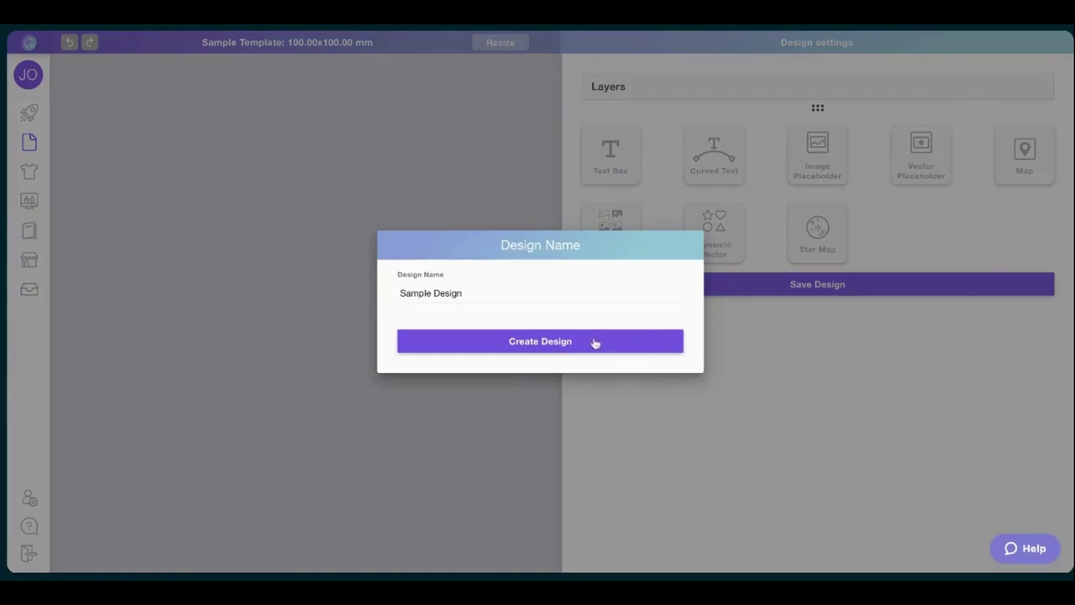
{"action": "left_click", "coordinate": [595, 342]}
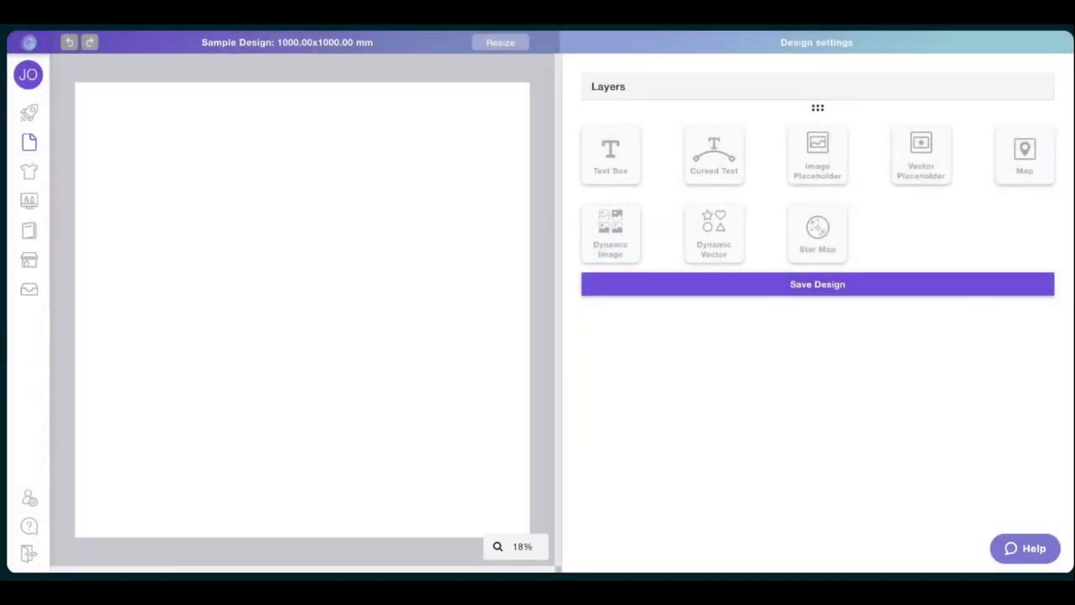
{"action": "left_click", "coordinate": [616, 228]}
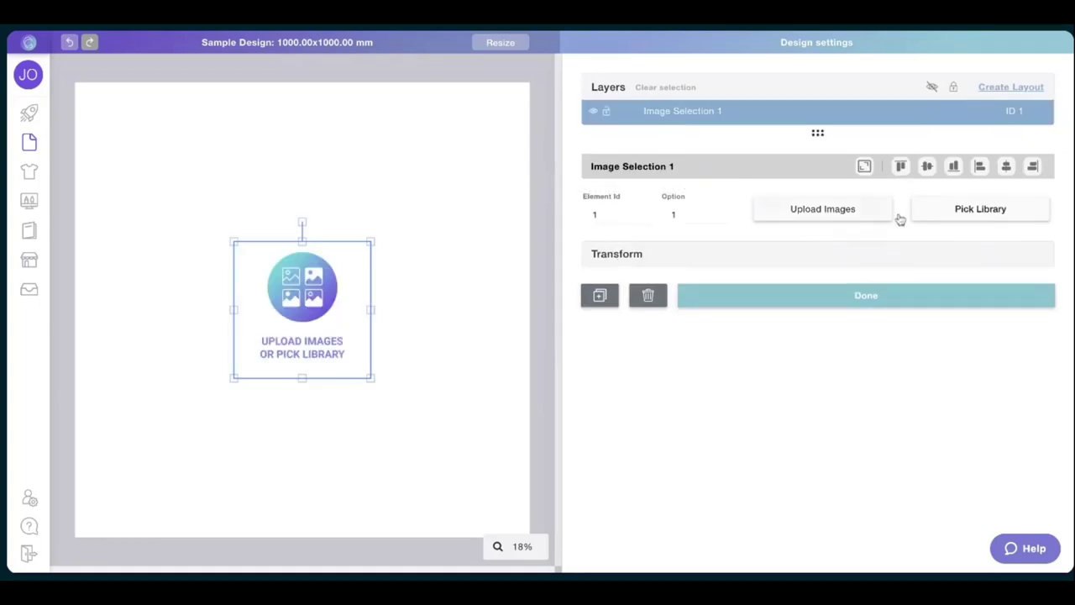
Try the Flowers library with ID 318322 on the dynamic image, preview option 2, and unlink the library.
{"action": "left_click", "coordinate": [977, 219]}
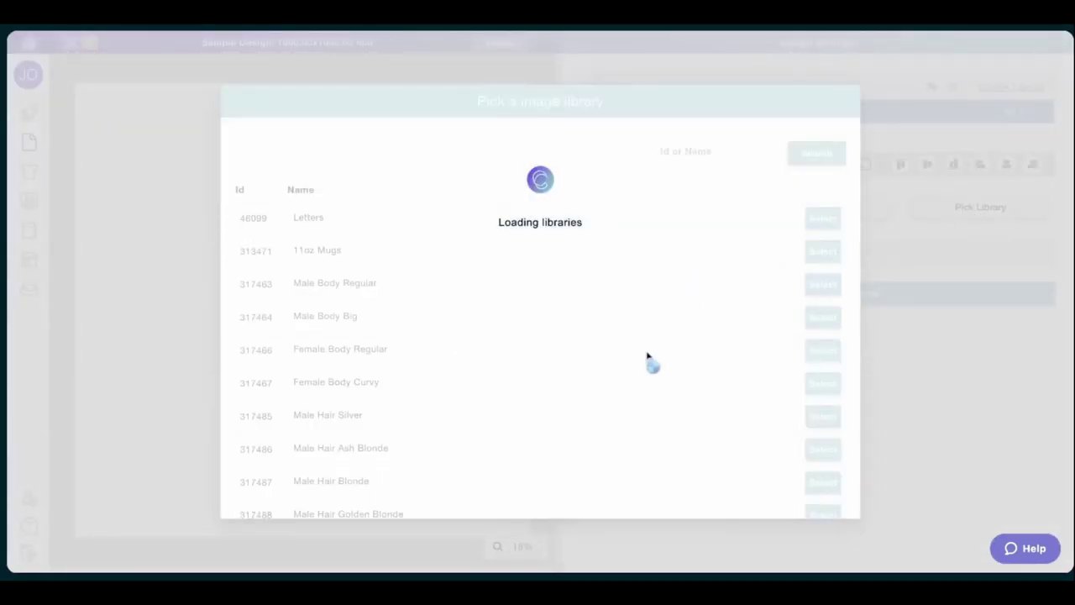
{"action": "scroll", "coordinate": [641, 368], "scroll_direction": "down", "scroll_amount": 3}
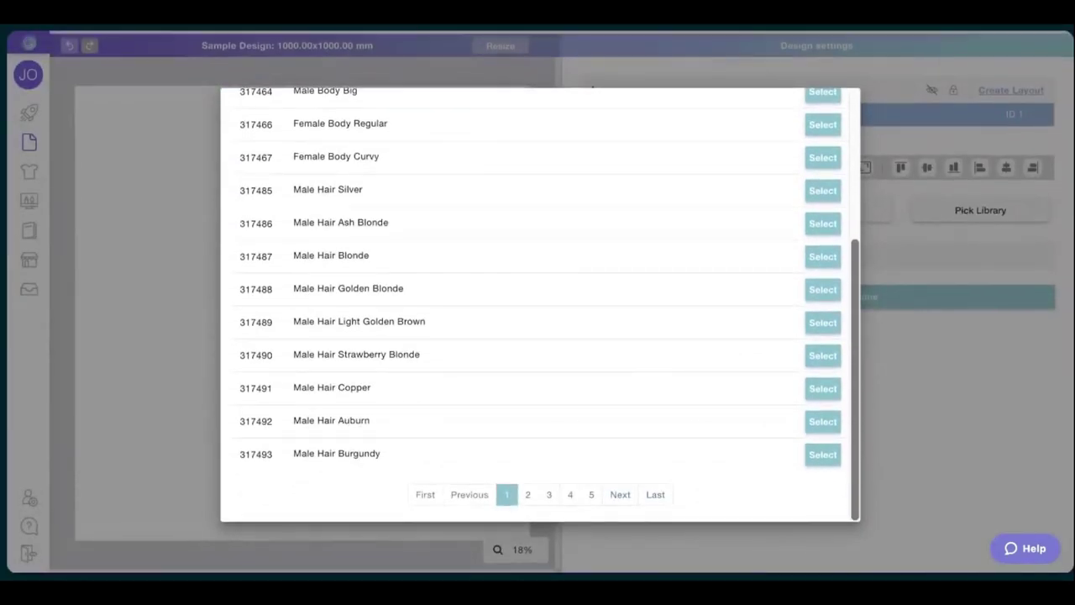
{"action": "scroll", "coordinate": [641, 367], "scroll_direction": "up", "scroll_amount": 3}
{"action": "scroll", "coordinate": [720, 155], "scroll_direction": "up", "scroll_amount": 1}
{"action": "left_click", "coordinate": [721, 153]}
{"action": "type", "text": "flower"}
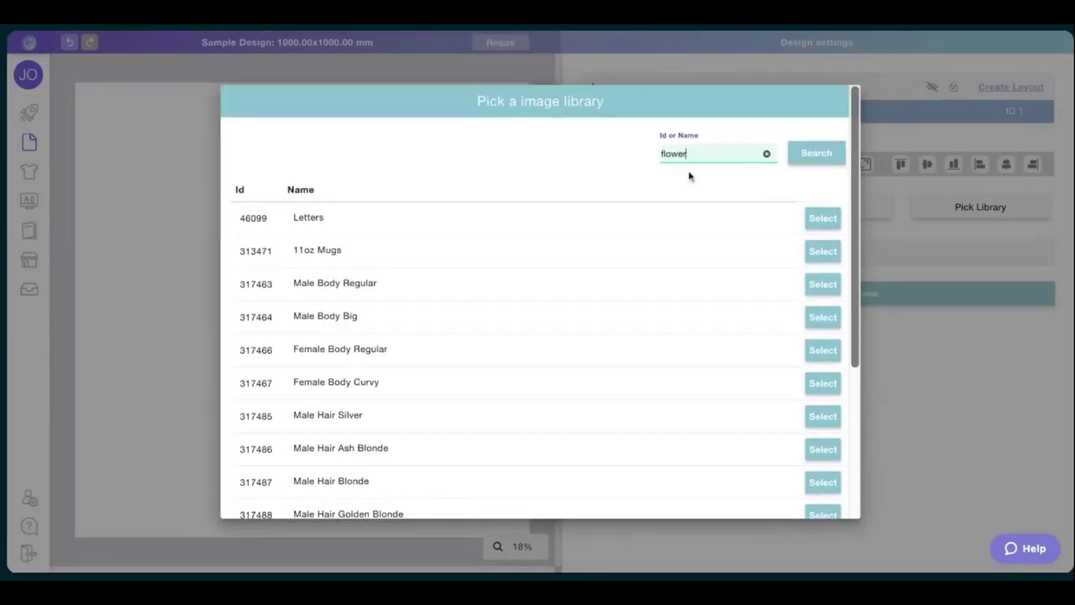
{"action": "left_click", "coordinate": [816, 154]}
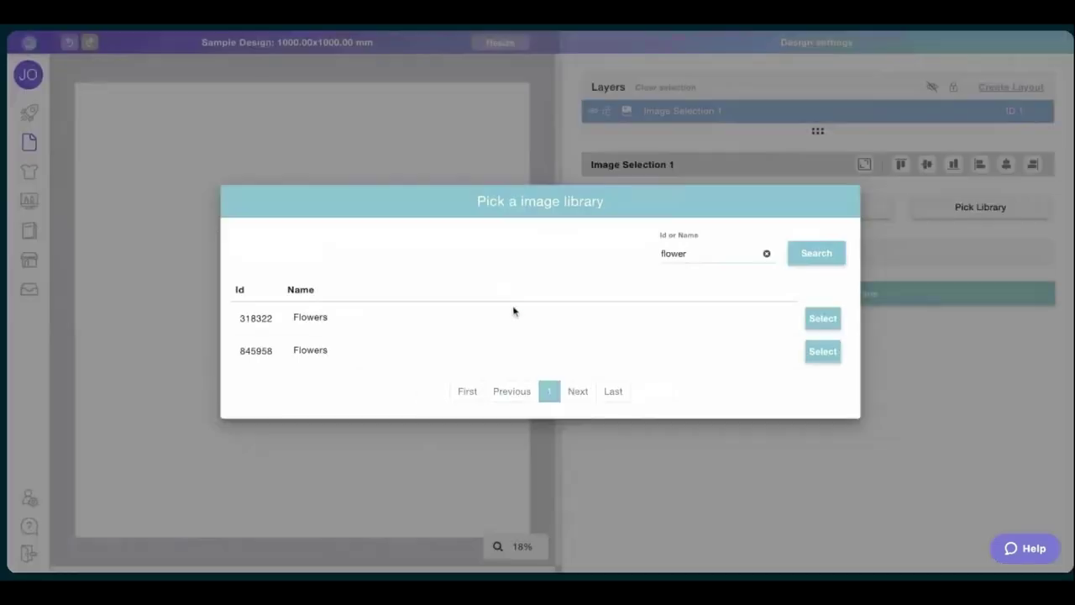
{"action": "left_click", "coordinate": [826, 323]}
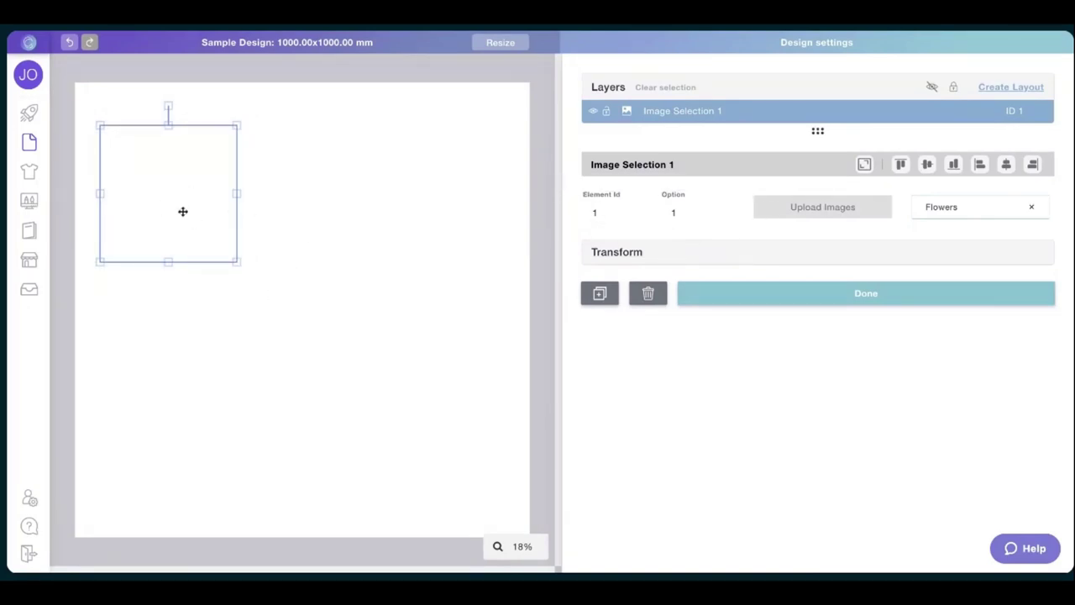
{"action": "left_click", "coordinate": [722, 211]}
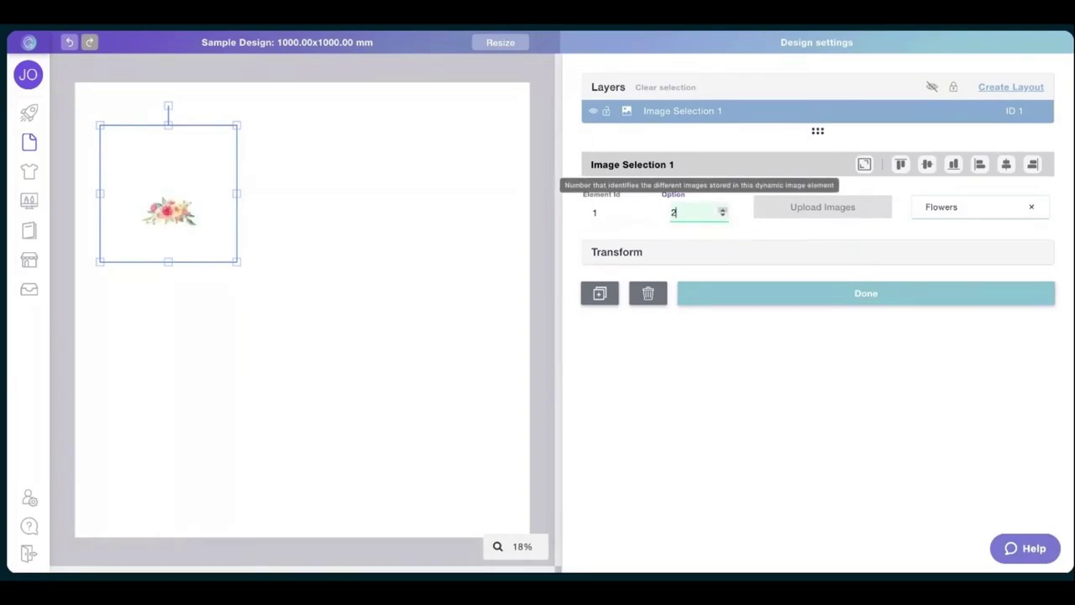
{"action": "left_click", "coordinate": [1031, 207]}
Search the image libraries for flowers and assign the Flowers library with ID 845958 to the dynamic image.
{"action": "left_click", "coordinate": [1000, 209]}
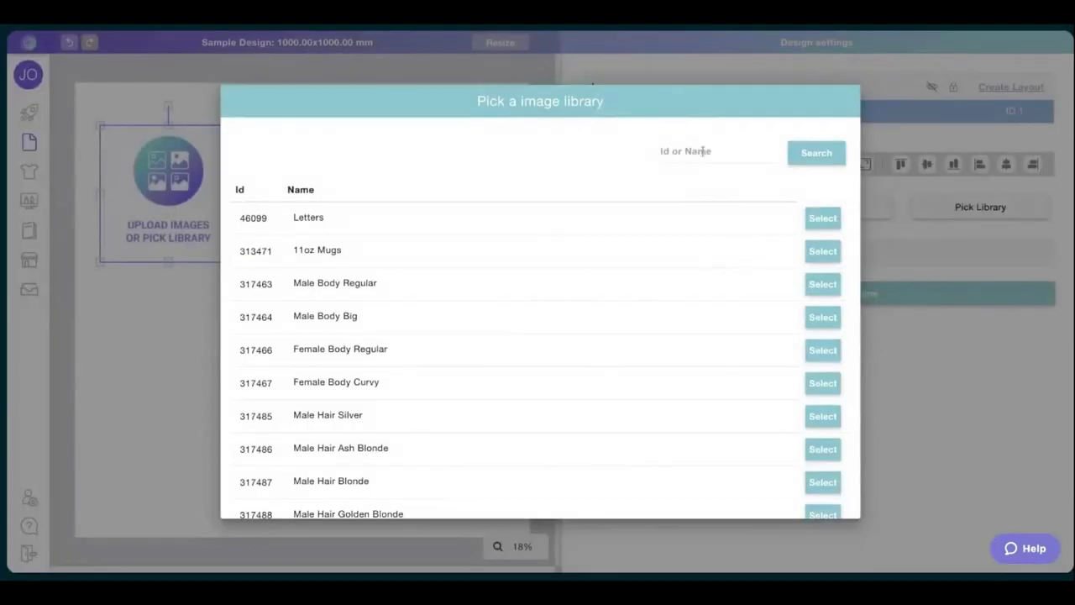
{"action": "left_click", "coordinate": [698, 154]}
{"action": "type", "text": "tlowers"}
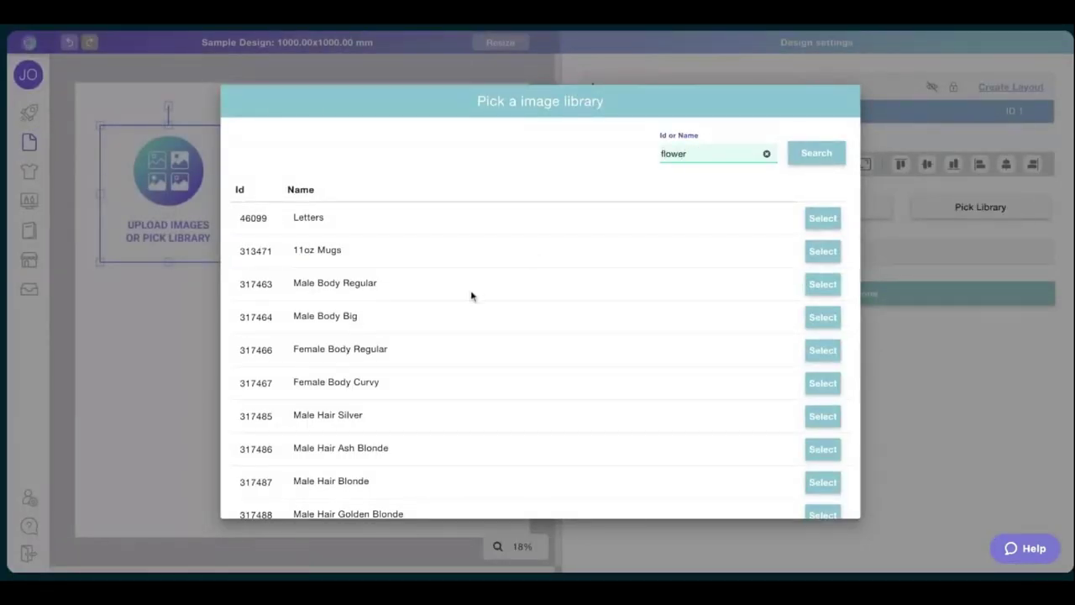
{"action": "key", "text": "Return"}
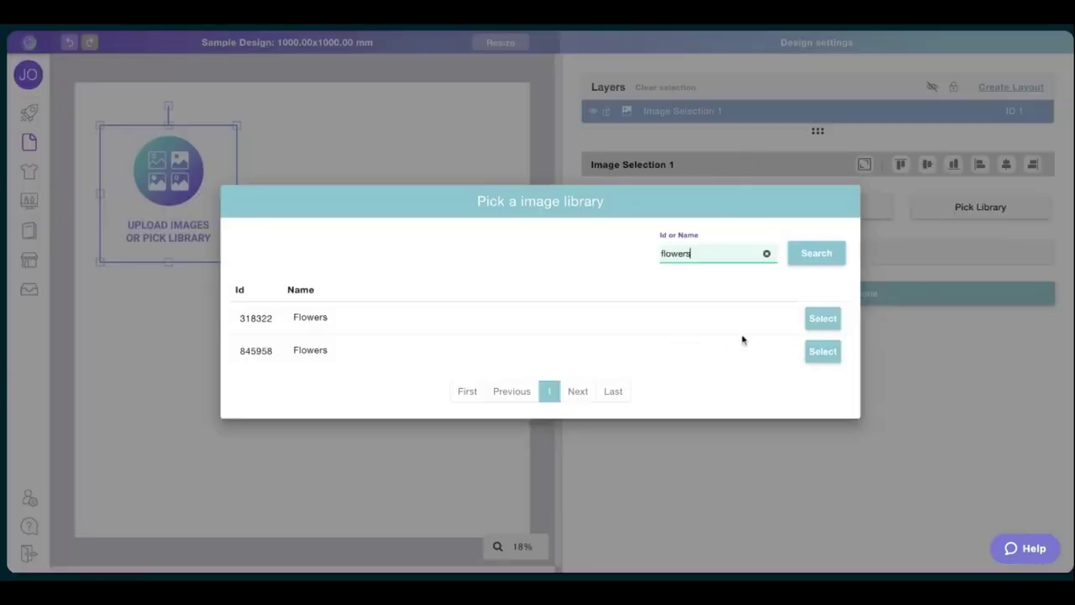
{"action": "left_click", "coordinate": [819, 351]}
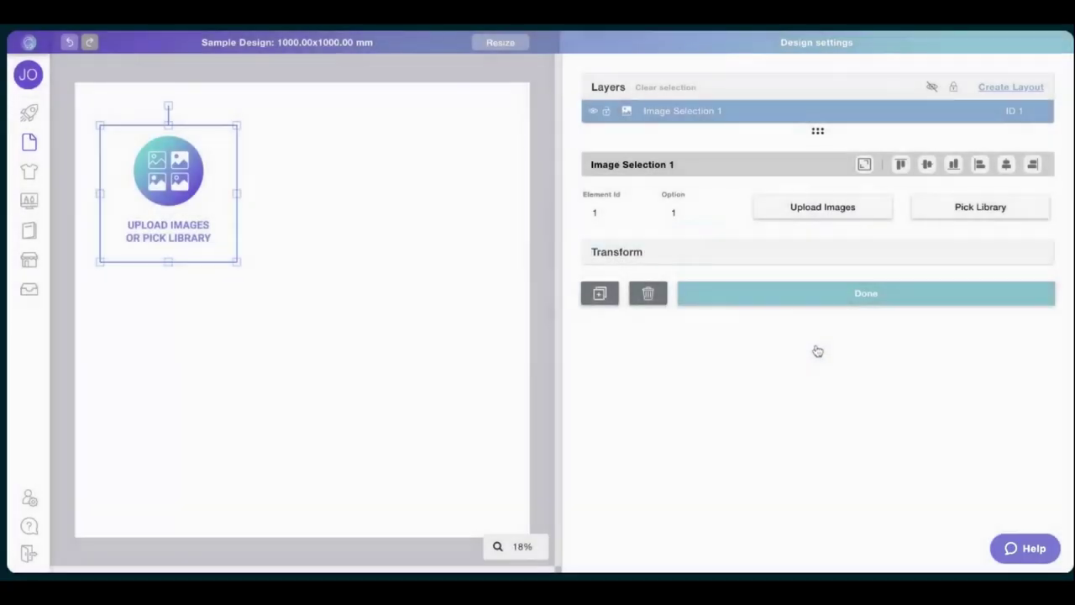
Show option 2 of the dynamic image and enlarge the flower in the upper-left area of the canvas.
{"action": "left_click", "coordinate": [721, 212]}
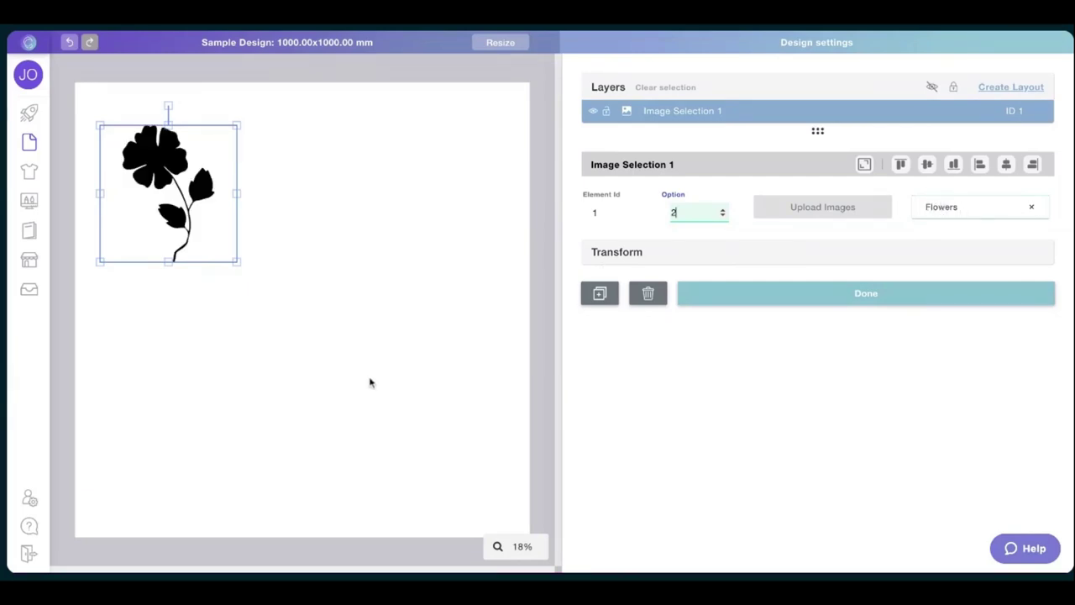
{"action": "mouse_move", "coordinate": [235, 265]}
{"action": "left_mouse_down"}
{"action": "mouse_move", "coordinate": [289, 308]}
{"action": "mouse_move", "coordinate": [285, 323]}
{"action": "mouse_move", "coordinate": [230, 247]}
{"action": "left_mouse_up"}
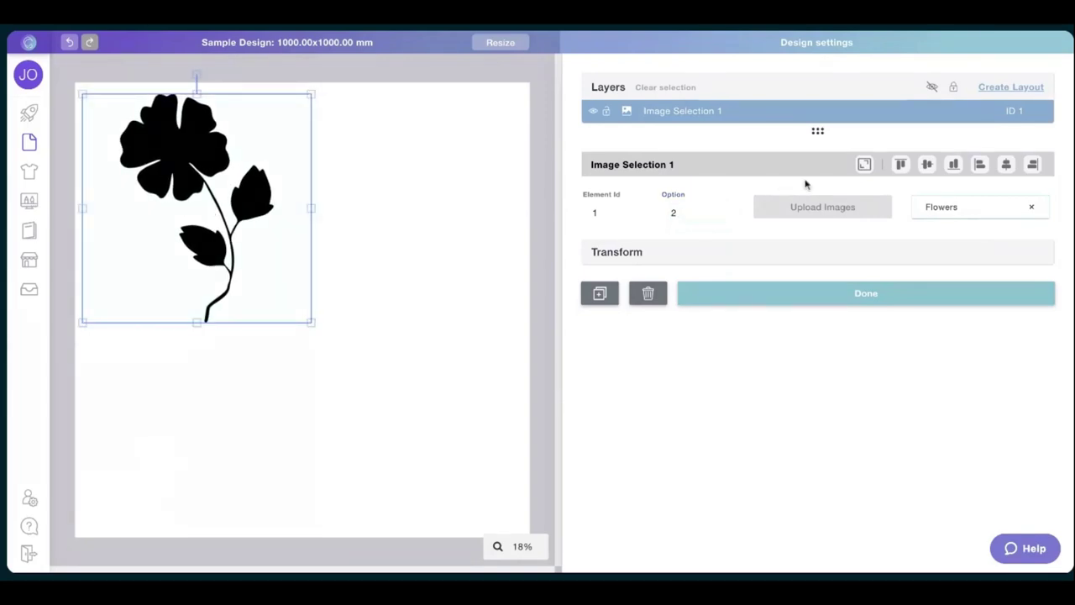
{"action": "left_click", "coordinate": [754, 303]}
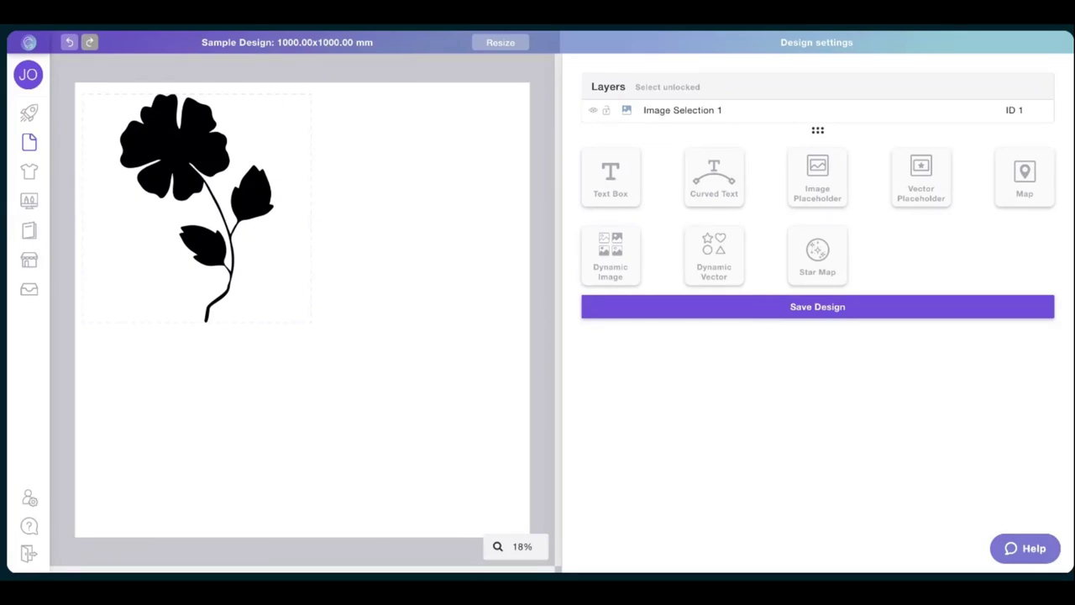
Add a text box with the sample text "You are prettiest flower in the garden".
{"action": "left_click", "coordinate": [596, 171]}
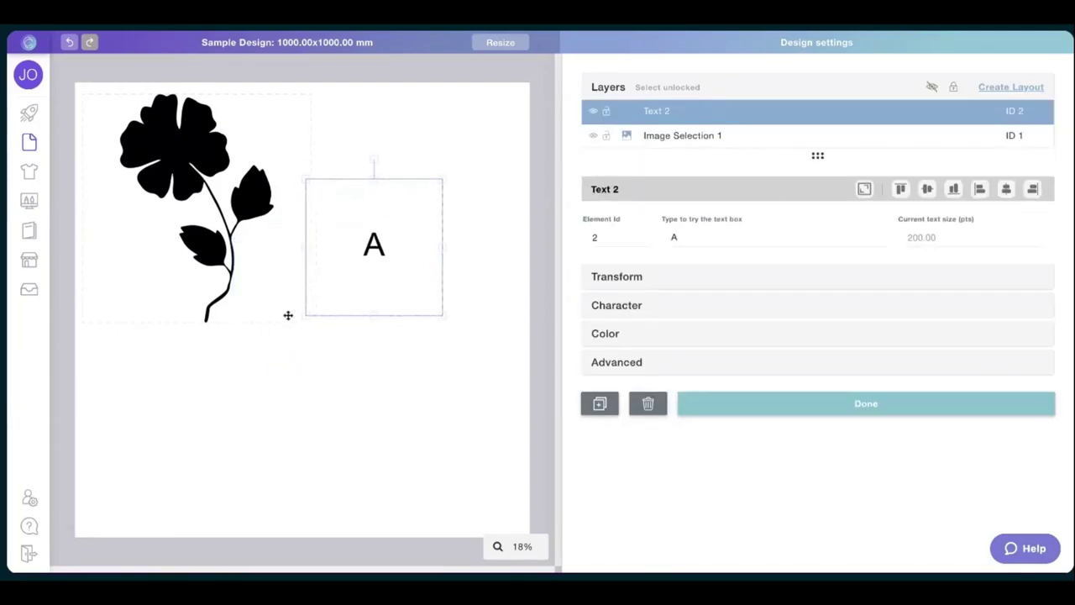
{"action": "left_click", "coordinate": [692, 236]}
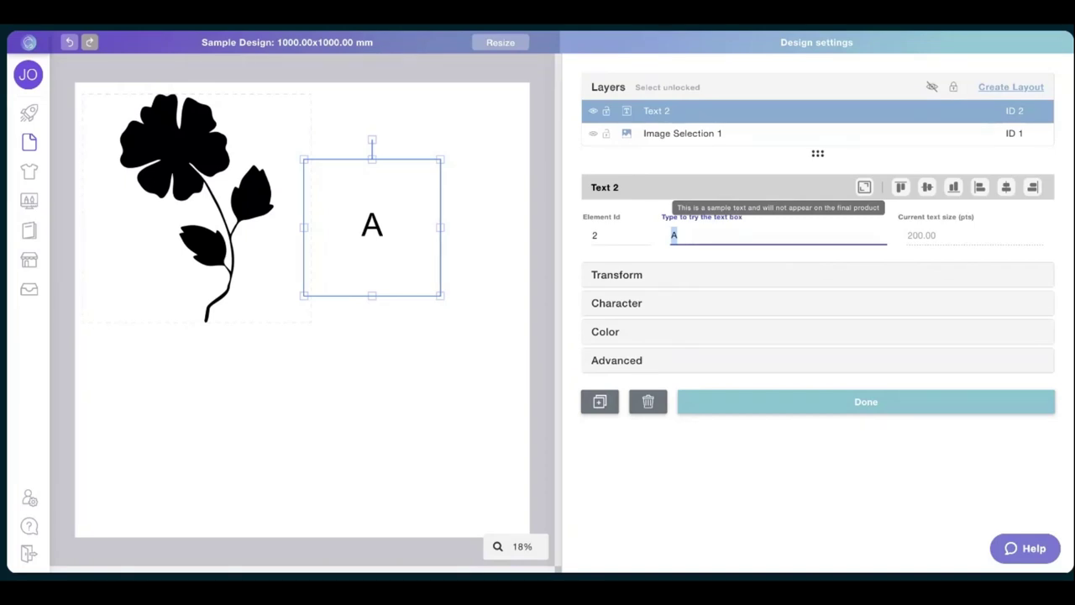
{"action": "type", "text": "You are pre"}
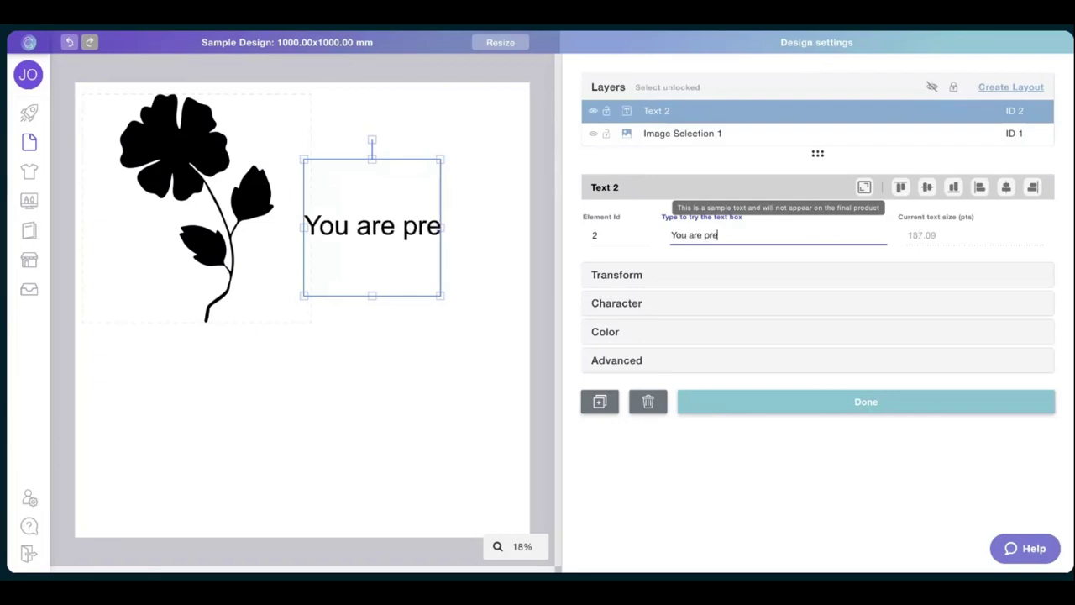
{"action": "type", "text": "ttioes"}
{"action": "key", "text": "BackSpace"}
{"action": "key", "text": "BackSpace"}
{"action": "key", "text": "BackSpace"}
{"action": "type", "text": "e"}
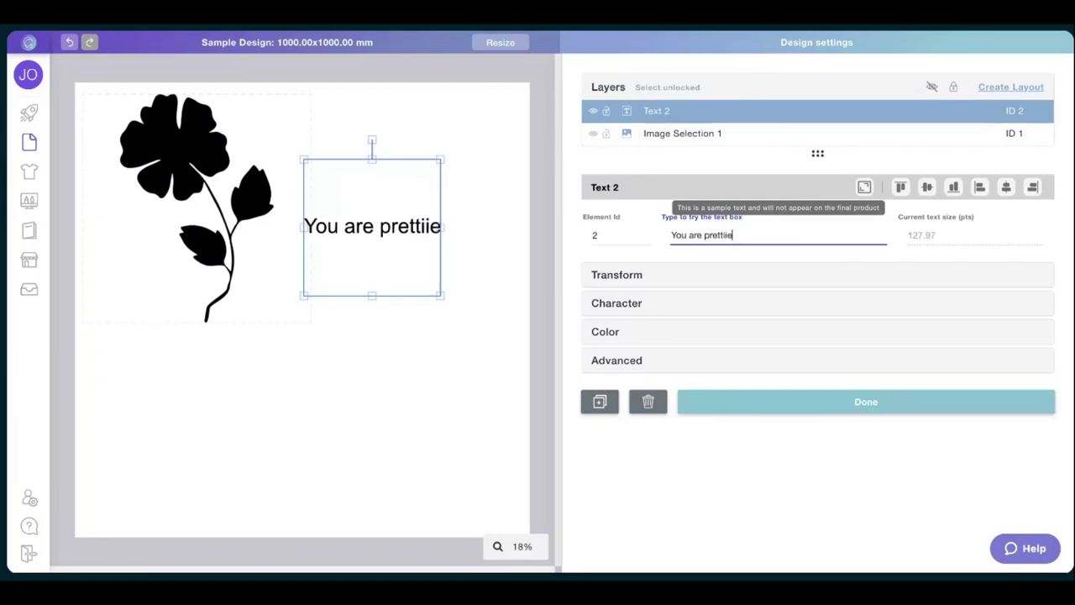
{"action": "key", "text": "BackSpace"}
{"action": "type", "text": "st"}
{"action": "key", "text": "BackSpace"}
{"action": "key", "text": "BackSpace"}
{"action": "type", "text": "est "}
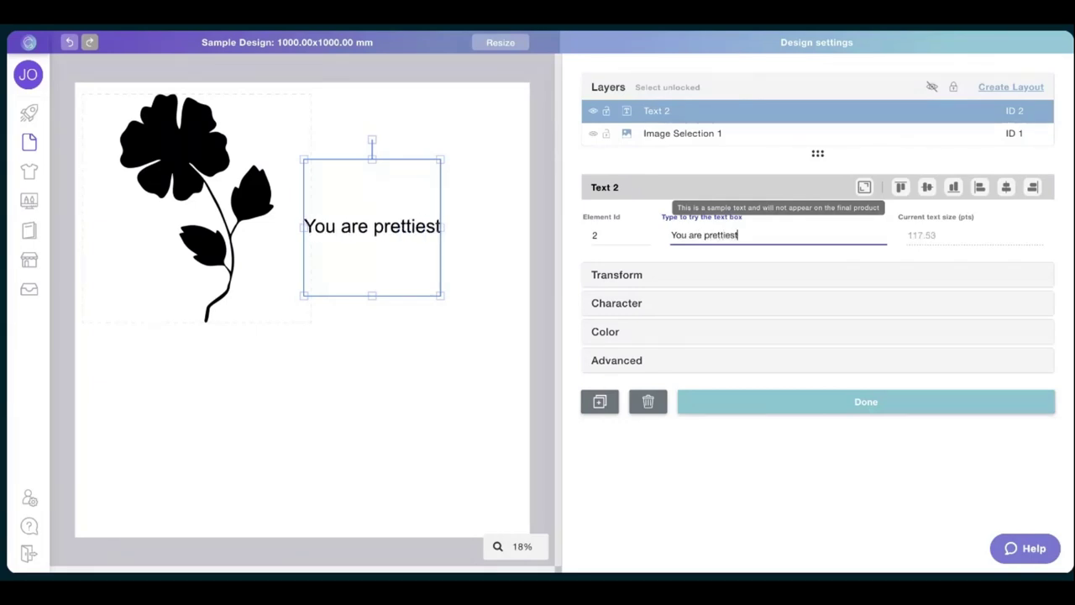
{"action": "type", "text": "flower i"}
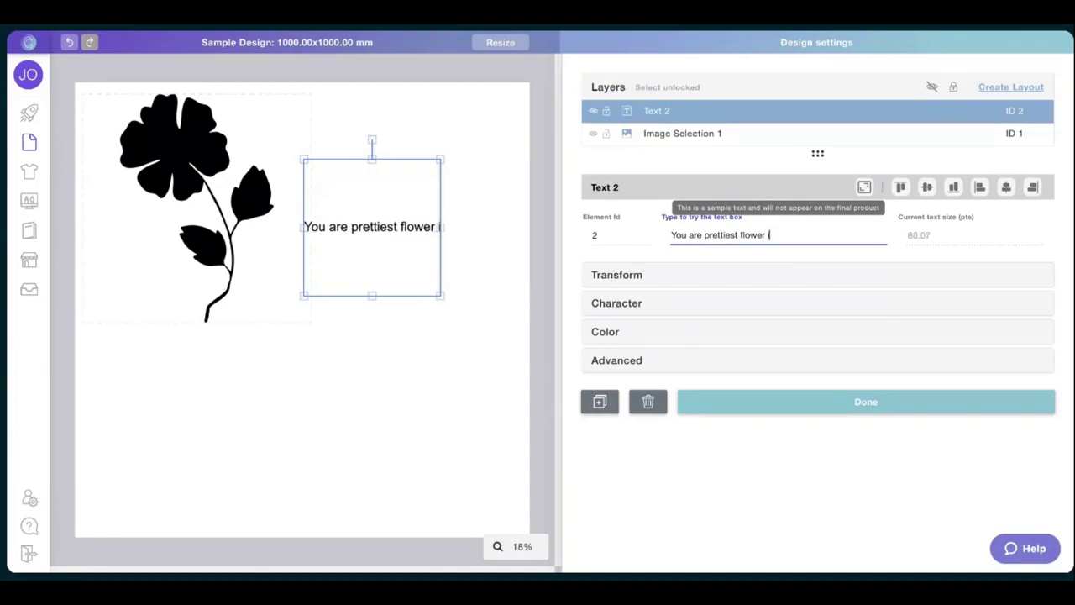
{"action": "type", "text": "n the garden"}
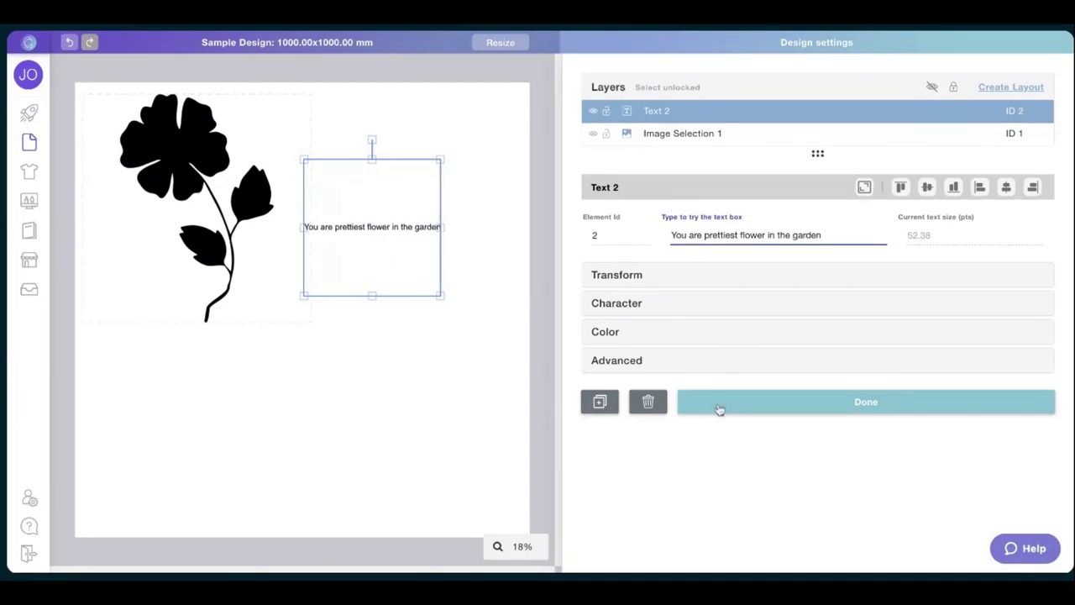
{"action": "left_click", "coordinate": [720, 409]}
Enlarge the text box and arrange it above the flower image, with both roughly centred across the canvas.
{"action": "left_click", "coordinate": [467, 239]}
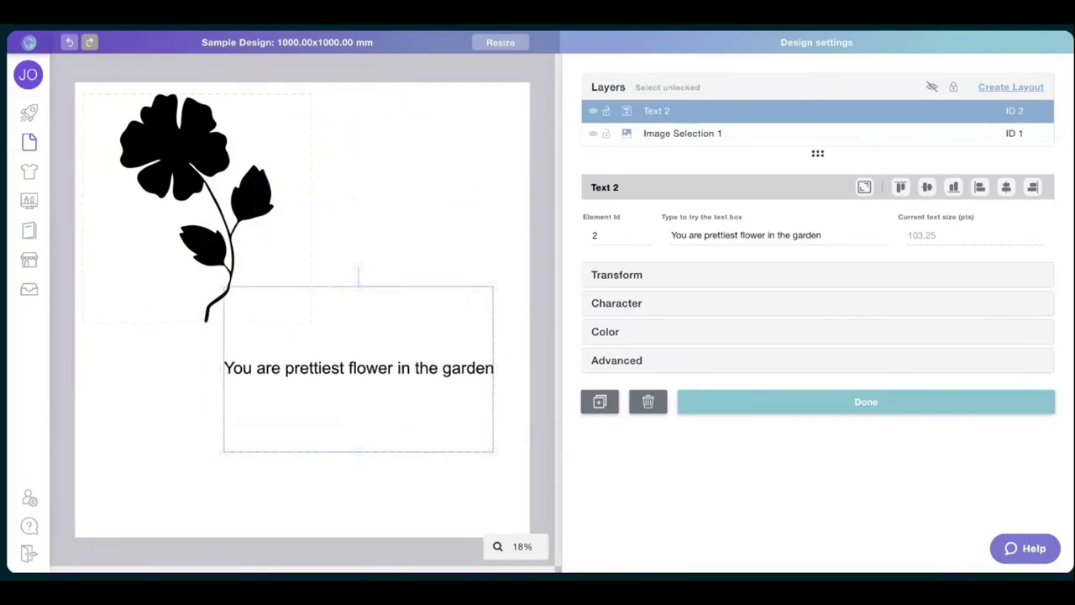
{"action": "left_click_drag", "start_coordinate": [333, 367], "coordinate": [336, 367]}
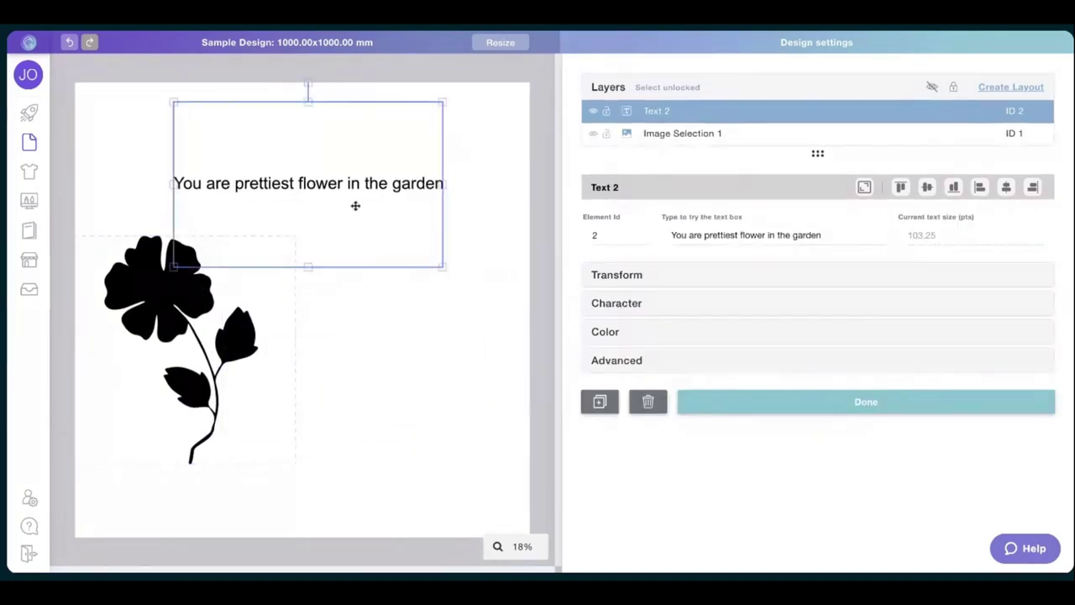
{"action": "left_click", "coordinate": [170, 276]}
{"action": "left_click", "coordinate": [250, 163]}
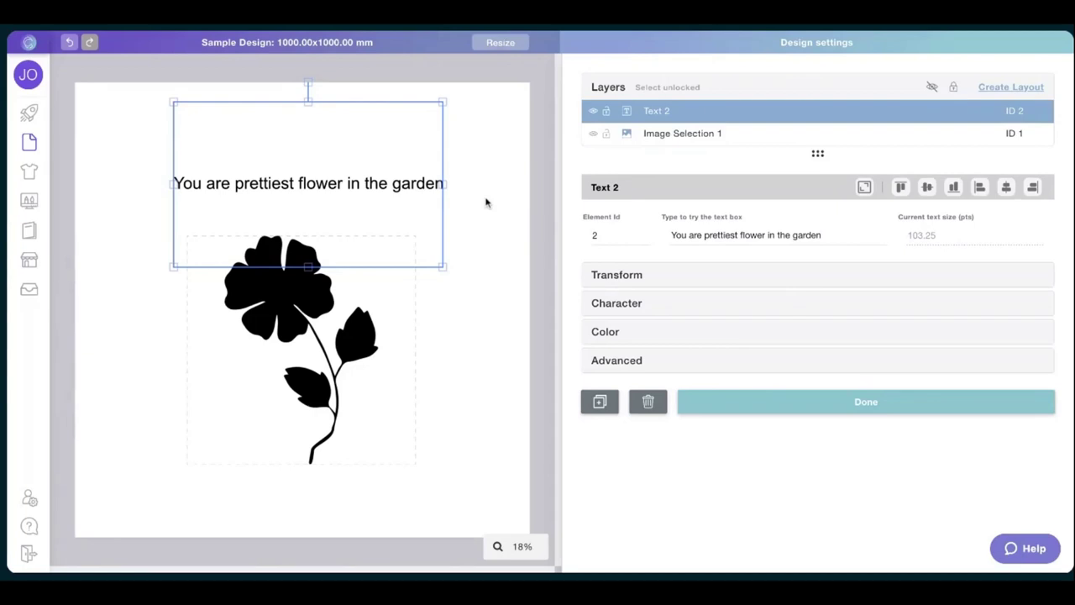
{"action": "left_click", "coordinate": [347, 202]}
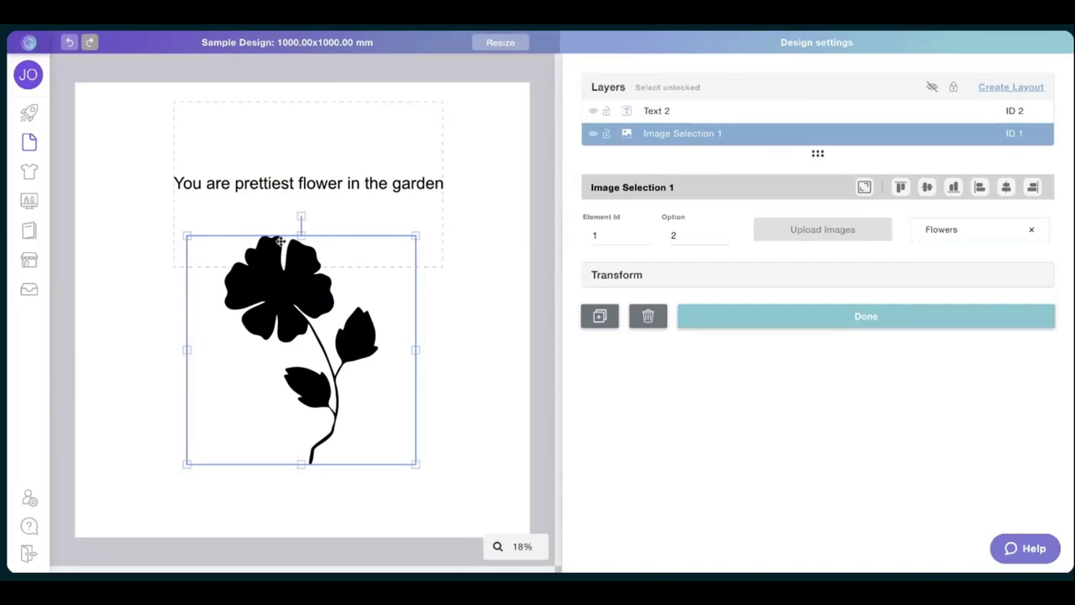
Open the text element's character settings and look through the available fonts.
{"action": "left_click", "coordinate": [367, 177]}
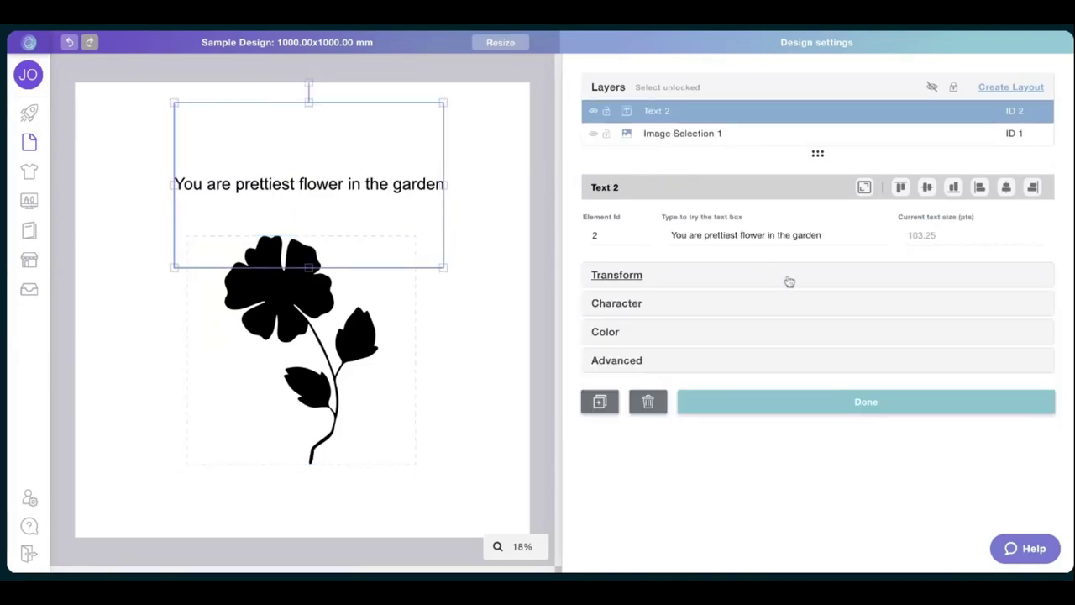
{"action": "left_click", "coordinate": [732, 280]}
{"action": "left_click", "coordinate": [715, 424]}
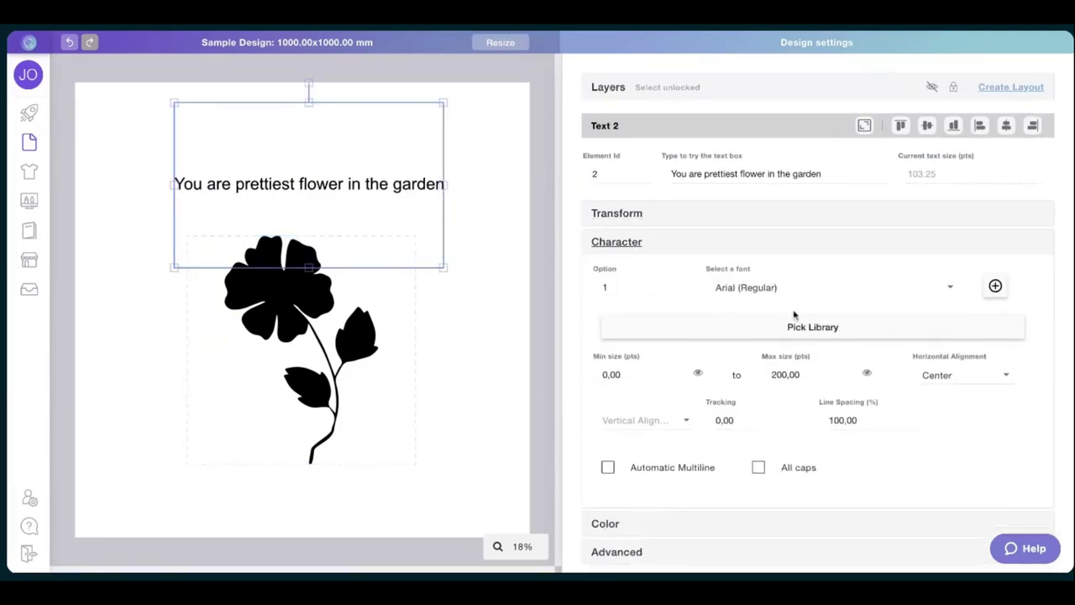
{"action": "left_click", "coordinate": [835, 288]}
{"action": "scroll", "coordinate": [803, 323], "scroll_direction": "down", "scroll_amount": 10}
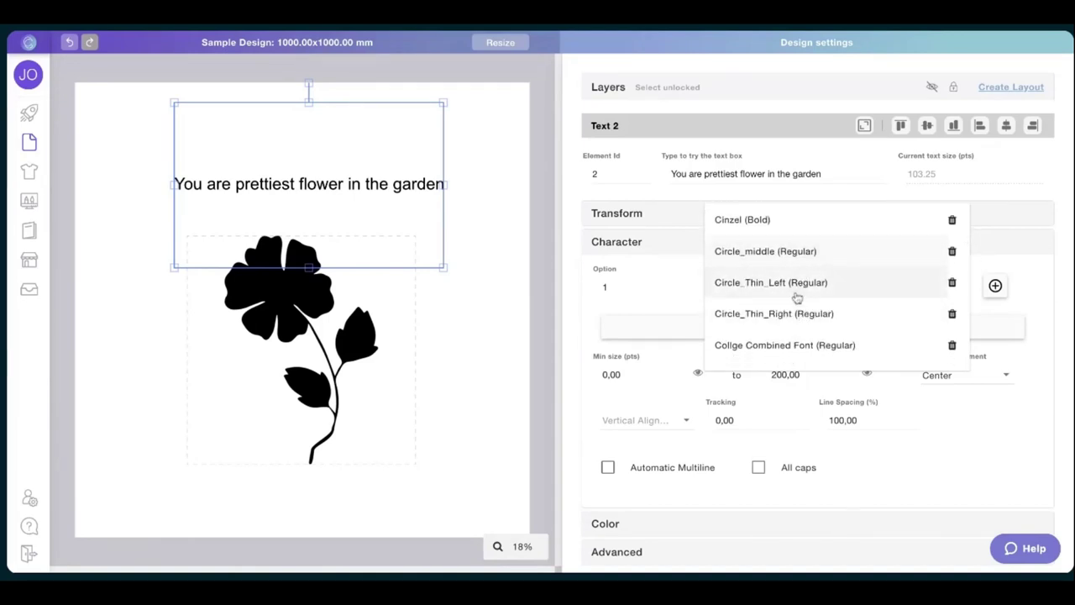
{"action": "scroll", "coordinate": [790, 289], "scroll_direction": "down", "scroll_amount": 3}
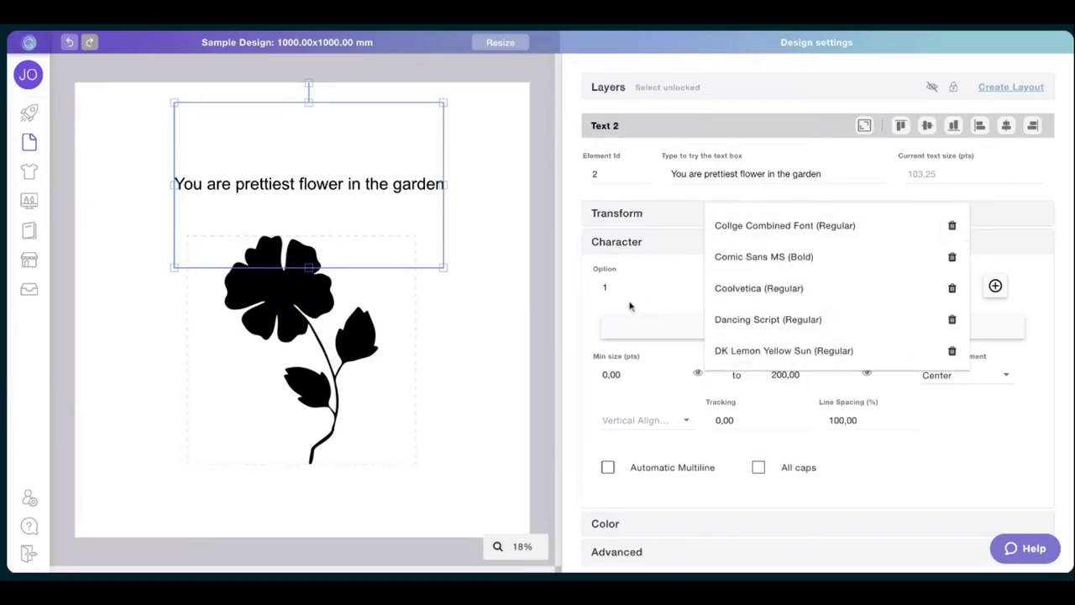
{"action": "left_click", "coordinate": [631, 307]}
Try the Bride Fonts library on the text element and unlink it again.
{"action": "left_click", "coordinate": [691, 330]}
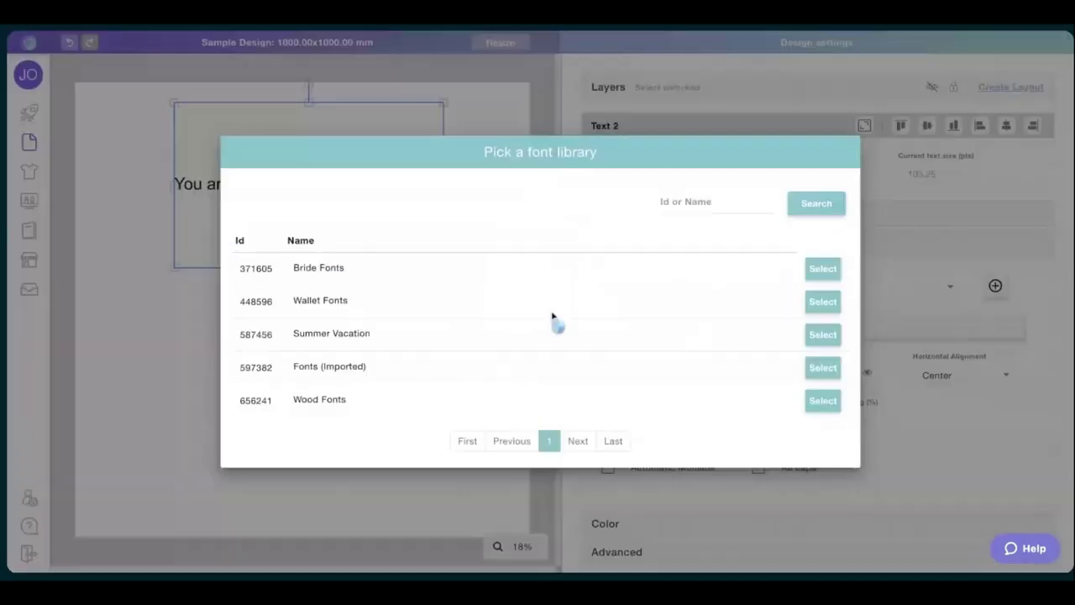
{"action": "left_click", "coordinate": [834, 270]}
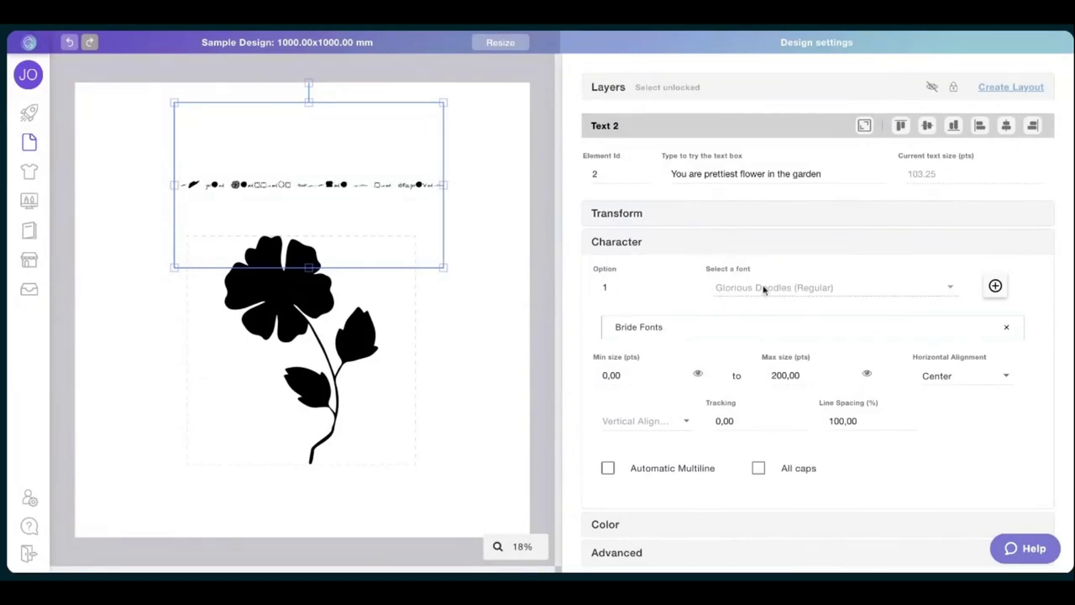
{"action": "left_click", "coordinate": [1007, 328]}
Try the Circle_middle (Regular) font on the flower text for option 1.
{"action": "left_click", "coordinate": [942, 288]}
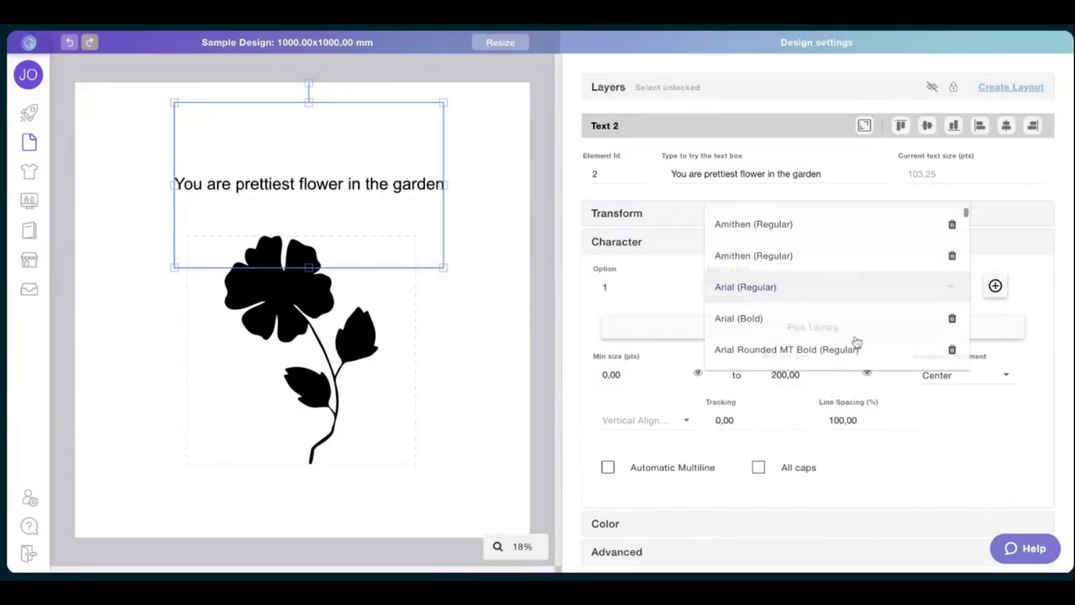
{"action": "scroll", "coordinate": [816, 324], "scroll_direction": "down", "scroll_amount": 10}
{"action": "left_click", "coordinate": [790, 288]}
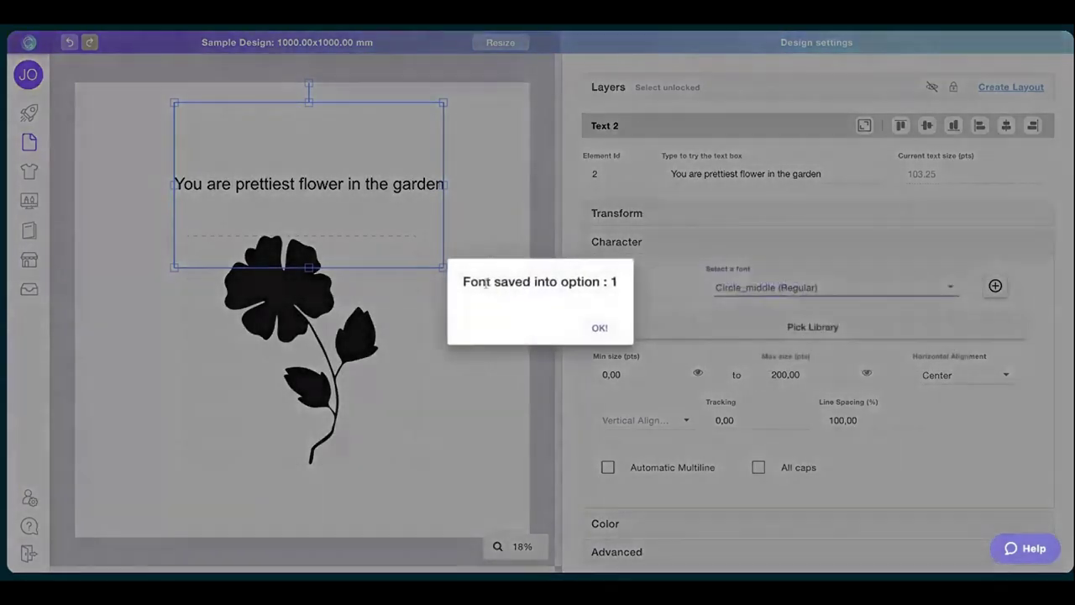
{"action": "left_click", "coordinate": [600, 327]}
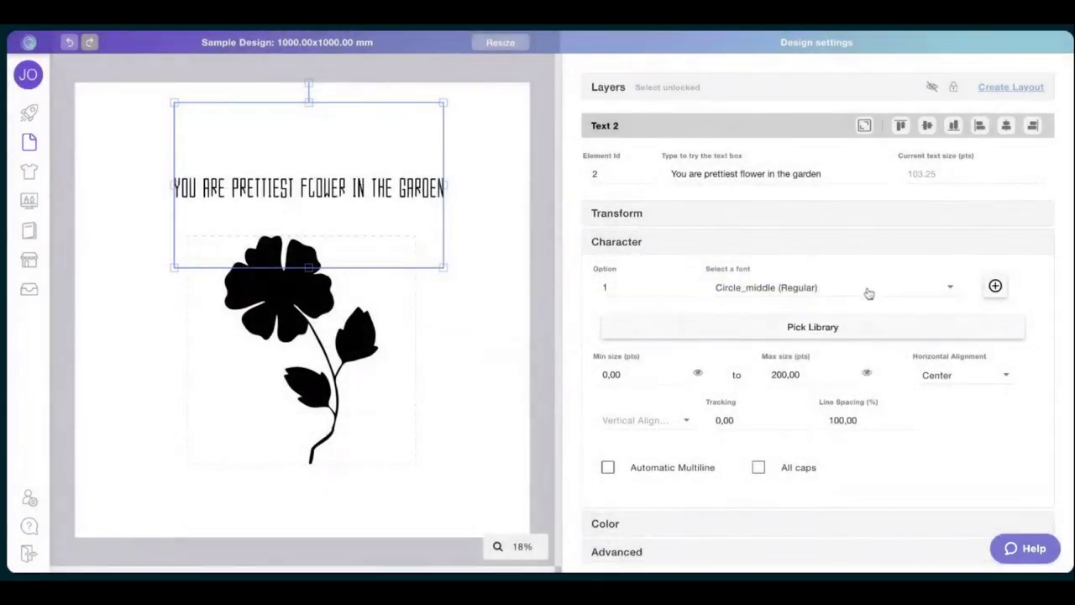
Set the flower text's font for option 1 to Comic Sans MS (Bold).
{"action": "left_click", "coordinate": [870, 289]}
{"action": "scroll", "coordinate": [806, 336], "scroll_direction": "down", "scroll_amount": 3}
{"action": "left_click", "coordinate": [780, 287]}
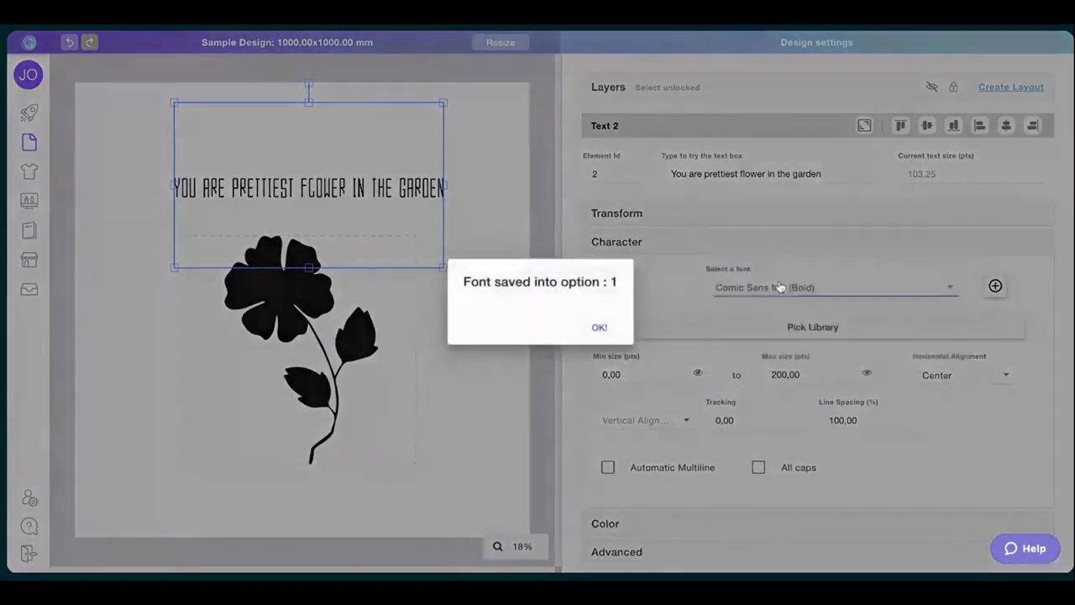
{"action": "left_click", "coordinate": [601, 327]}
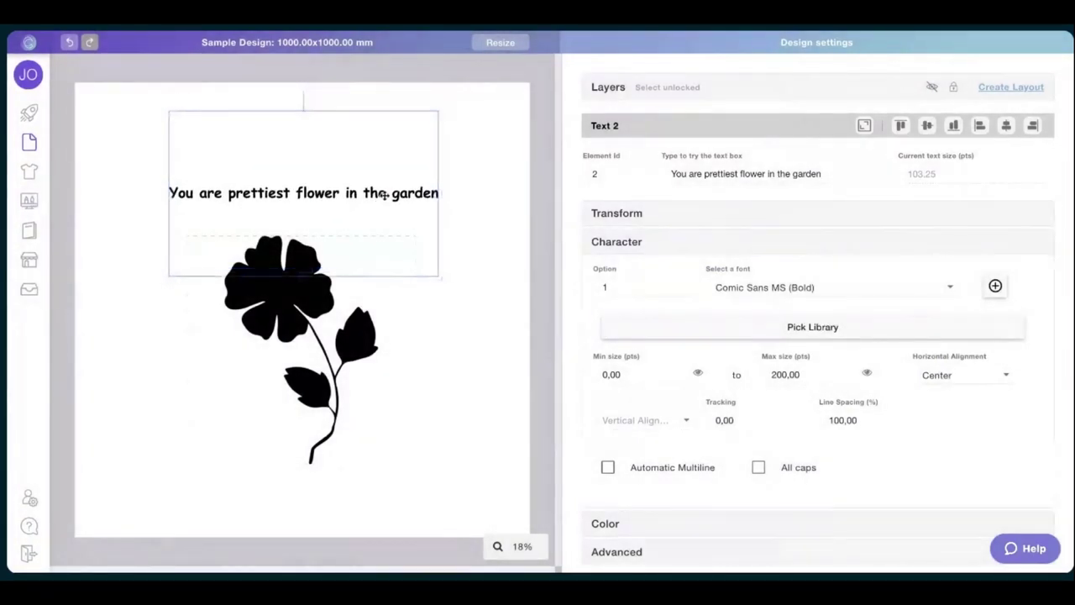
Move the flower text down to just above the flower and switch the dynamic image to option 3.
{"action": "left_click_drag", "start_coordinate": [382, 195], "coordinate": [379, 214]}
{"action": "left_click", "coordinate": [476, 200]}
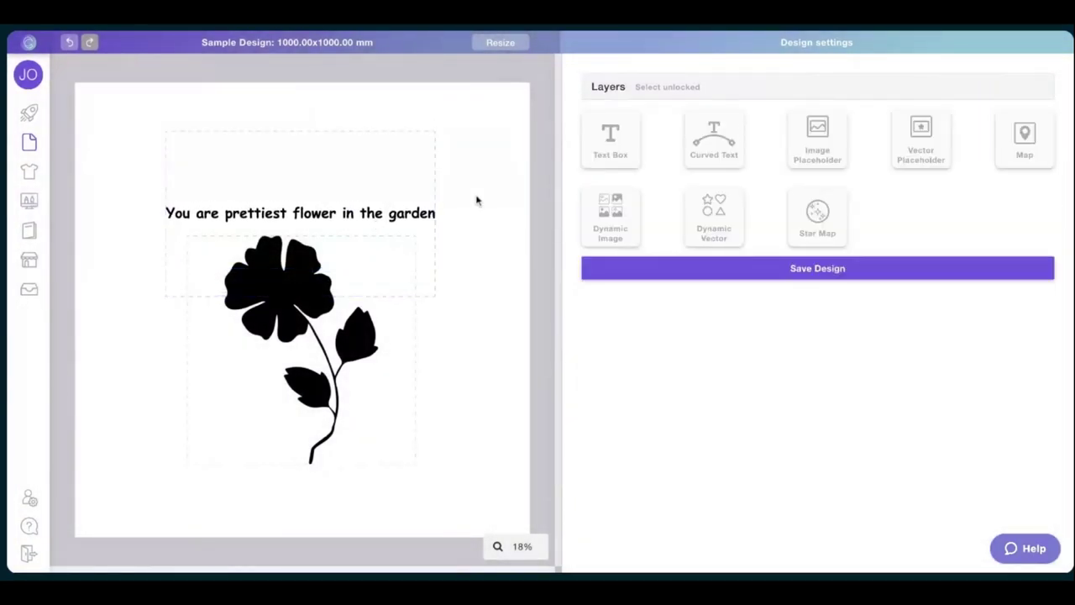
{"action": "left_click", "coordinate": [357, 288]}
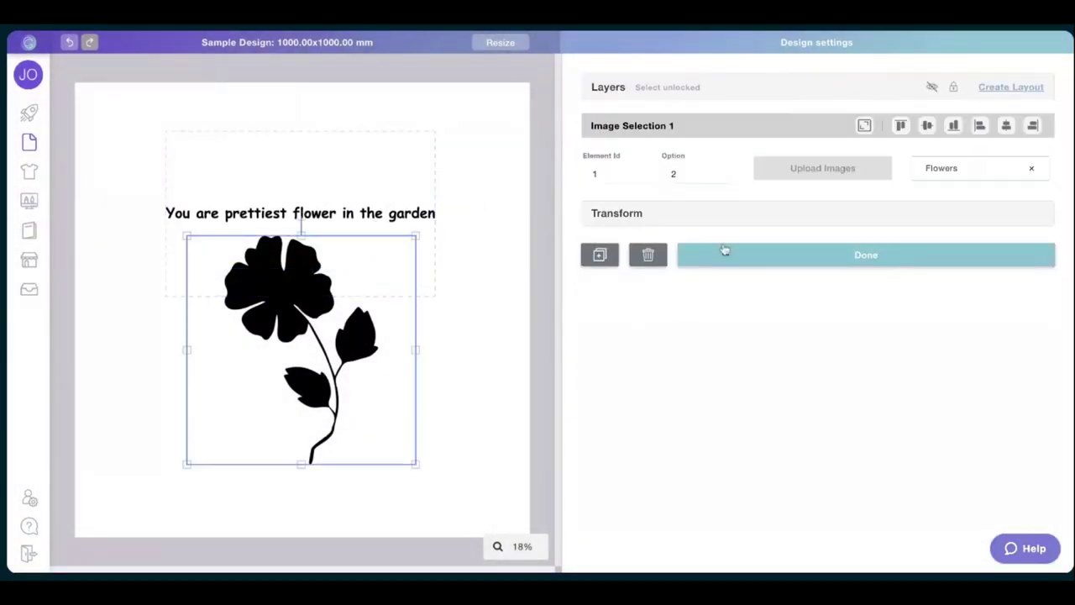
{"action": "left_click", "coordinate": [727, 177]}
{"action": "left_click", "coordinate": [722, 171]}
{"action": "left_click", "coordinate": [723, 172]}
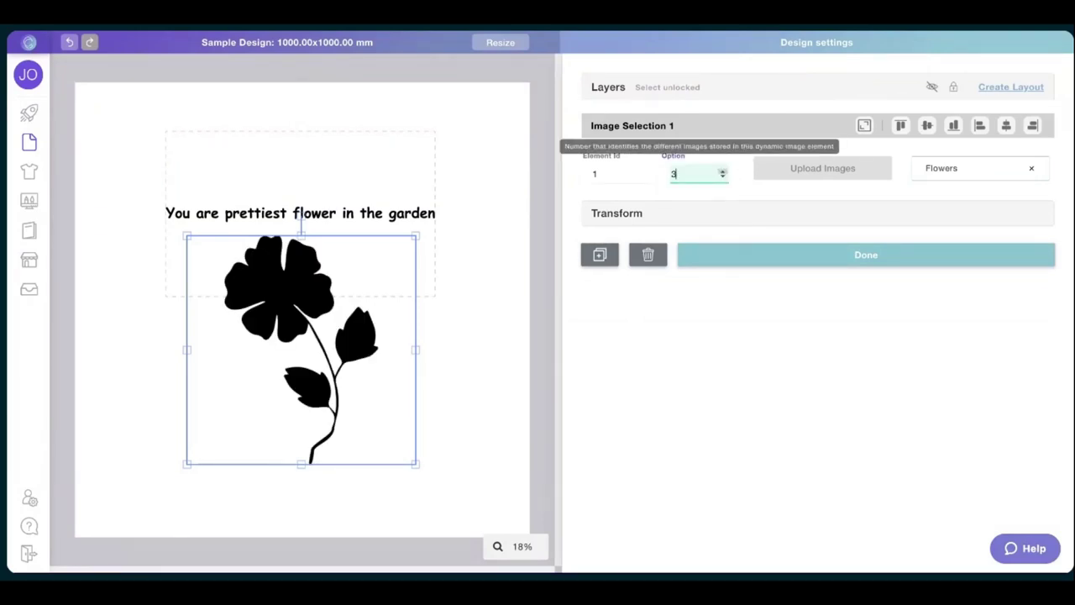
{"action": "left_click", "coordinate": [758, 257]}
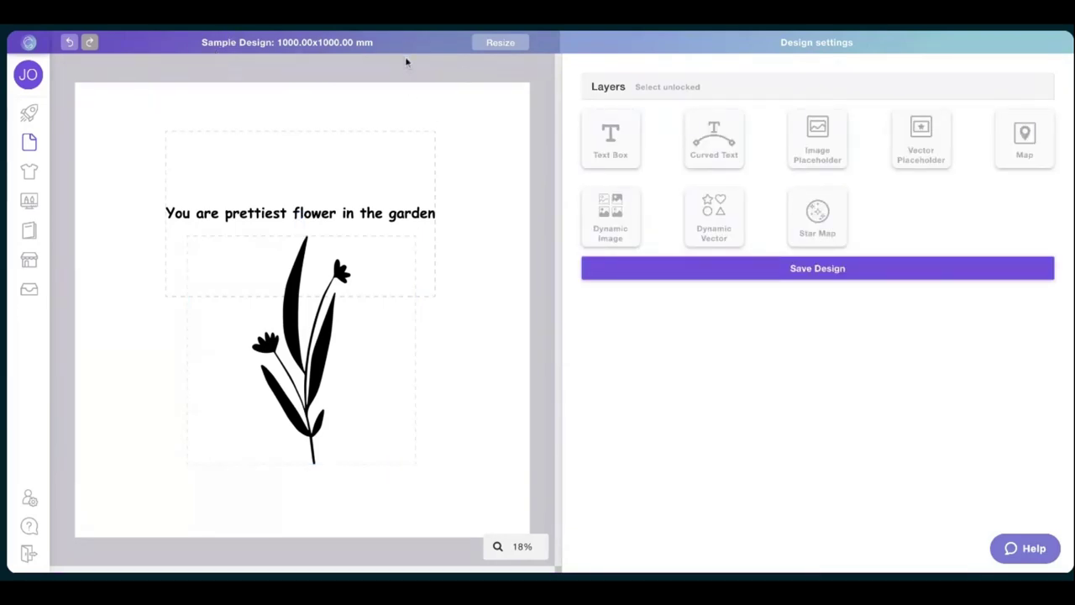
Resize the design page to 500 x 500 mm.
{"action": "left_click", "coordinate": [508, 47]}
{"action": "left_click", "coordinate": [598, 297]}
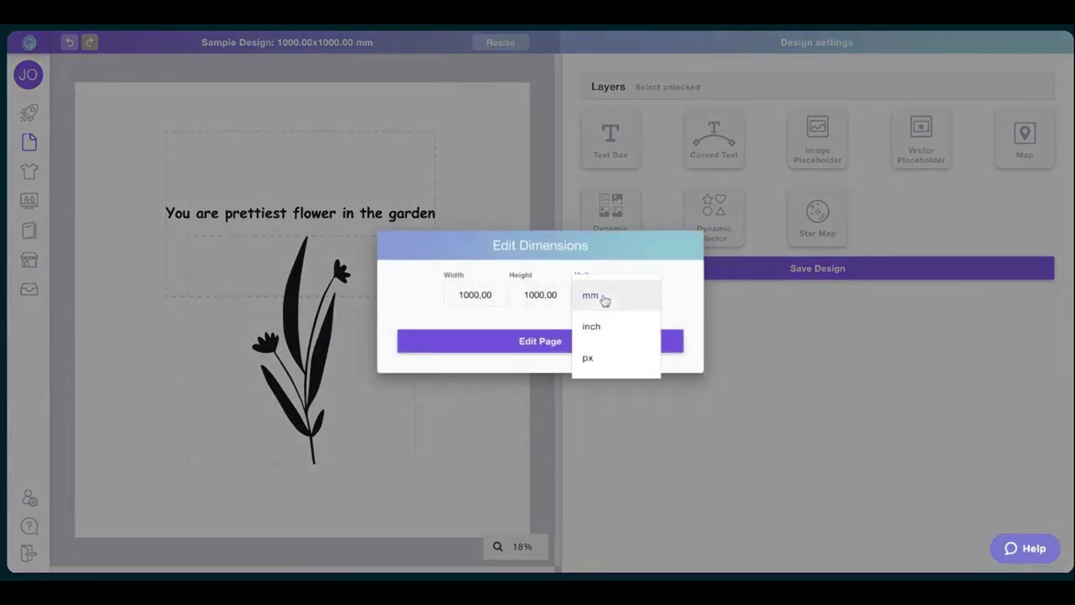
{"action": "left_click", "coordinate": [487, 301]}
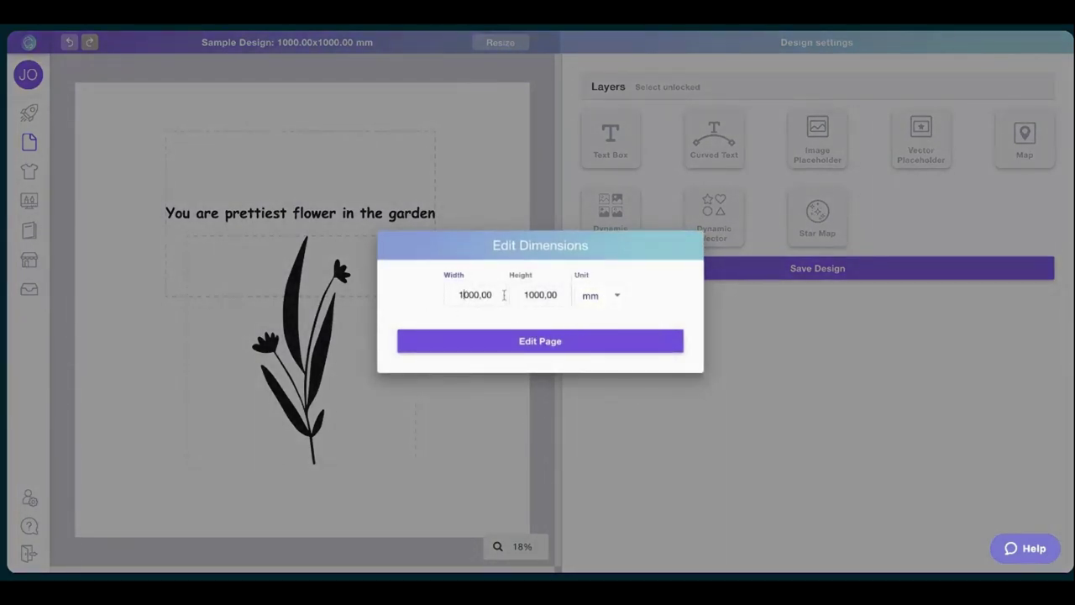
{"action": "double_click", "coordinate": [504, 295]}
{"action": "type", "text": "1"}
{"action": "type", "text": "00"}
{"action": "left_click", "coordinate": [538, 294]}
{"action": "double_click", "coordinate": [554, 295]}
{"action": "type", "text": "5"}
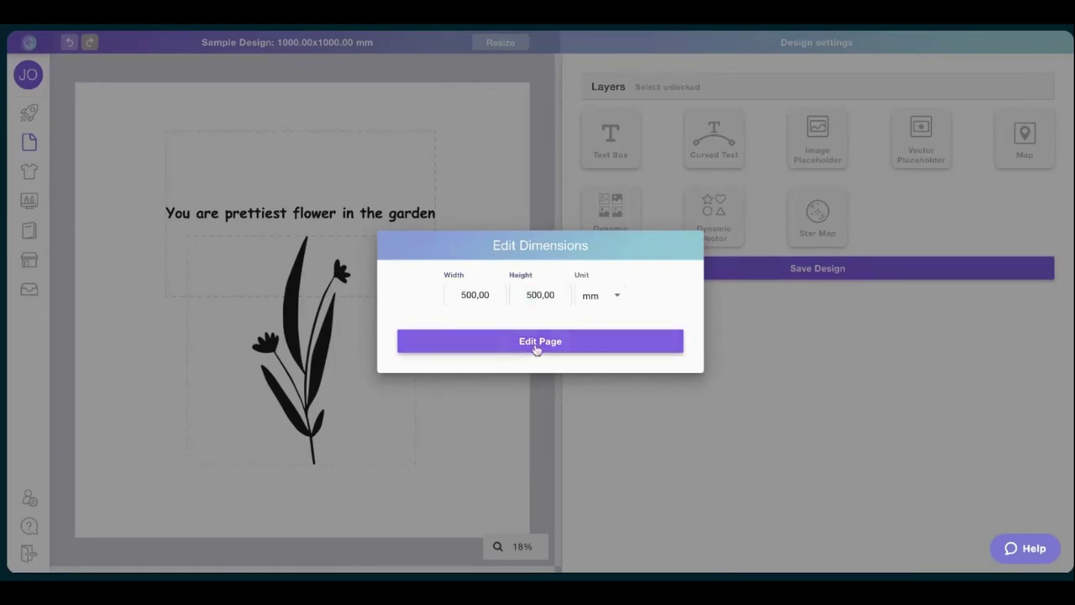
{"action": "left_click", "coordinate": [535, 342]}
Scale the text box and flower image together to about 349 x 432 mm and move them near the page's centre.
{"action": "left_click_drag", "start_coordinate": [118, 193], "coordinate": [409, 422]}
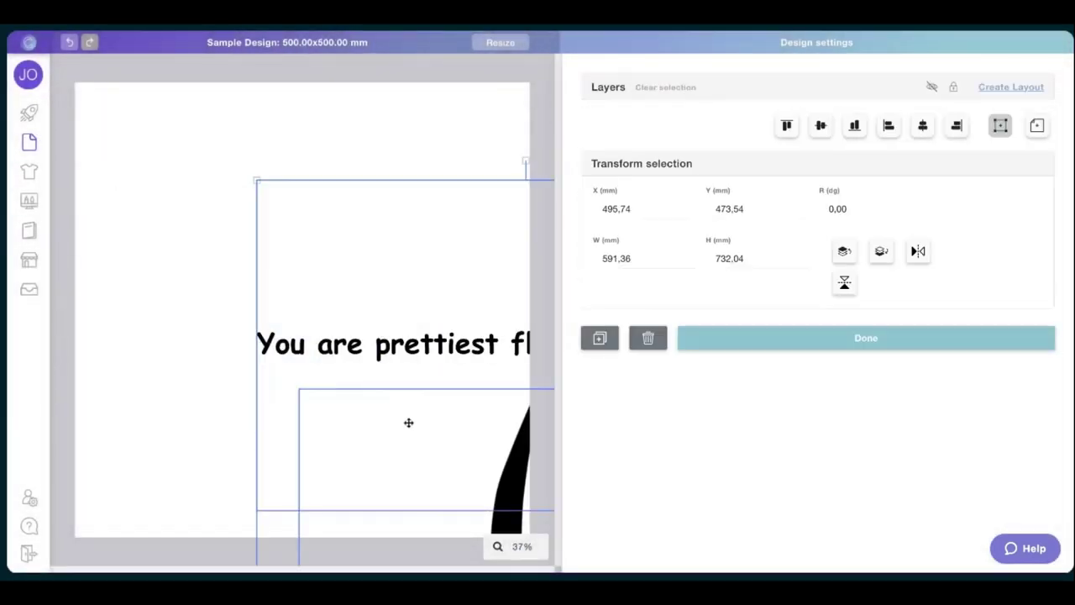
{"action": "scroll", "coordinate": [453, 451], "scroll_direction": "down", "scroll_amount": 3}
{"action": "scroll", "coordinate": [454, 451], "scroll_direction": "down", "scroll_amount": 4}
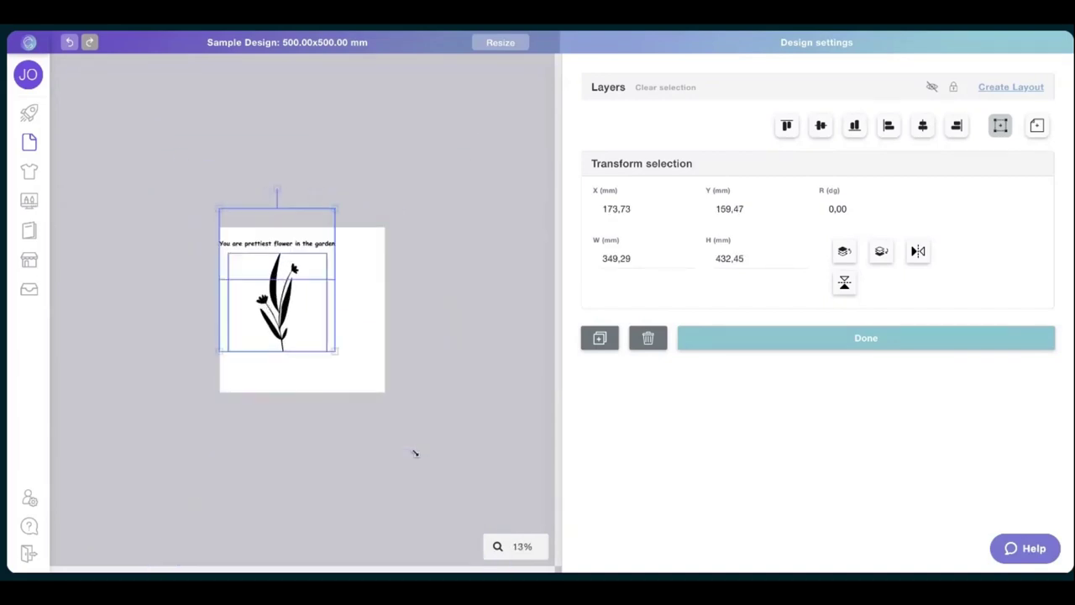
{"action": "left_click", "coordinate": [497, 548]}
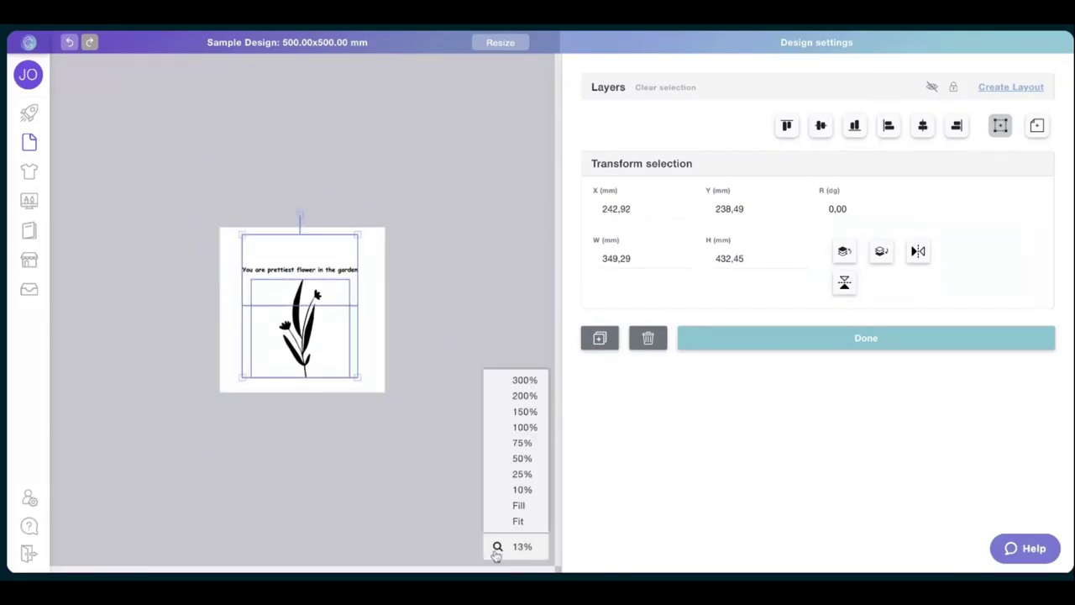
{"action": "left_click", "coordinate": [529, 445]}
{"action": "scroll", "coordinate": [419, 419], "scroll_direction": "down", "scroll_amount": 4}
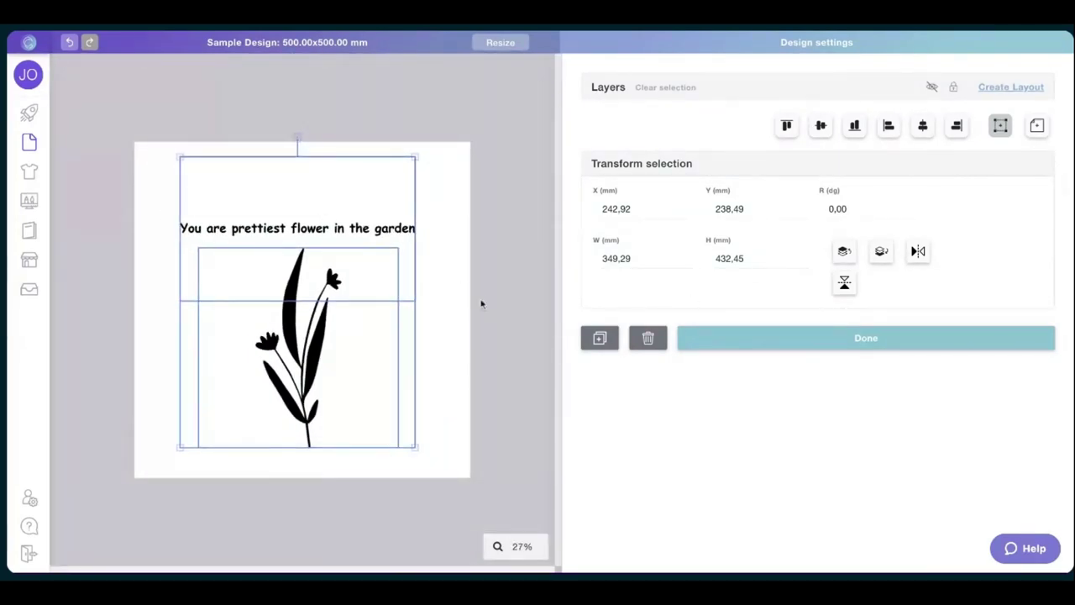
{"action": "left_click", "coordinate": [840, 338]}
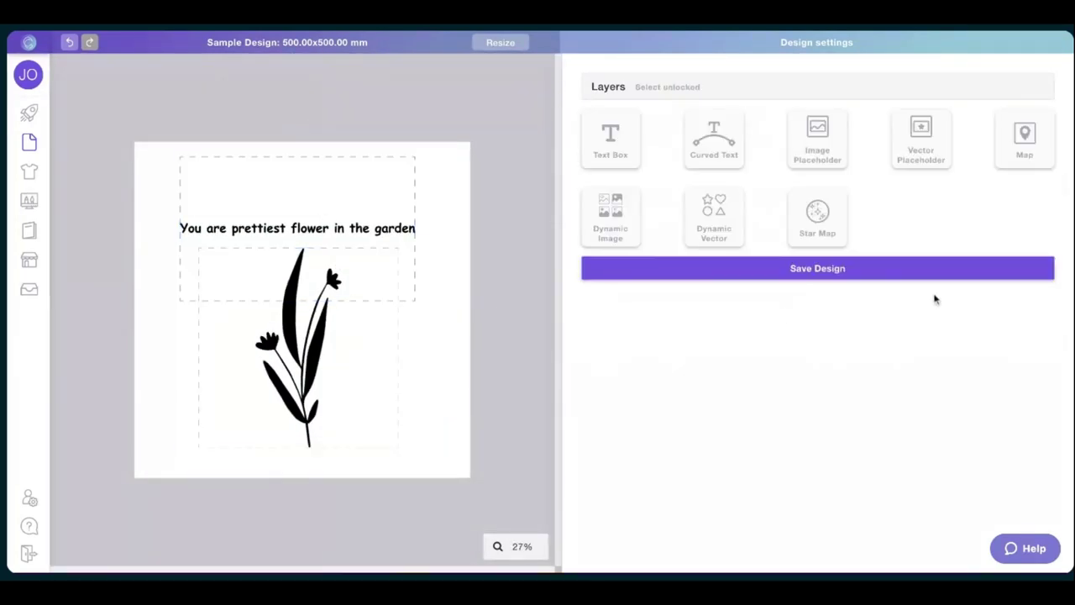
Save the resized flower design.
{"action": "left_click", "coordinate": [807, 266]}
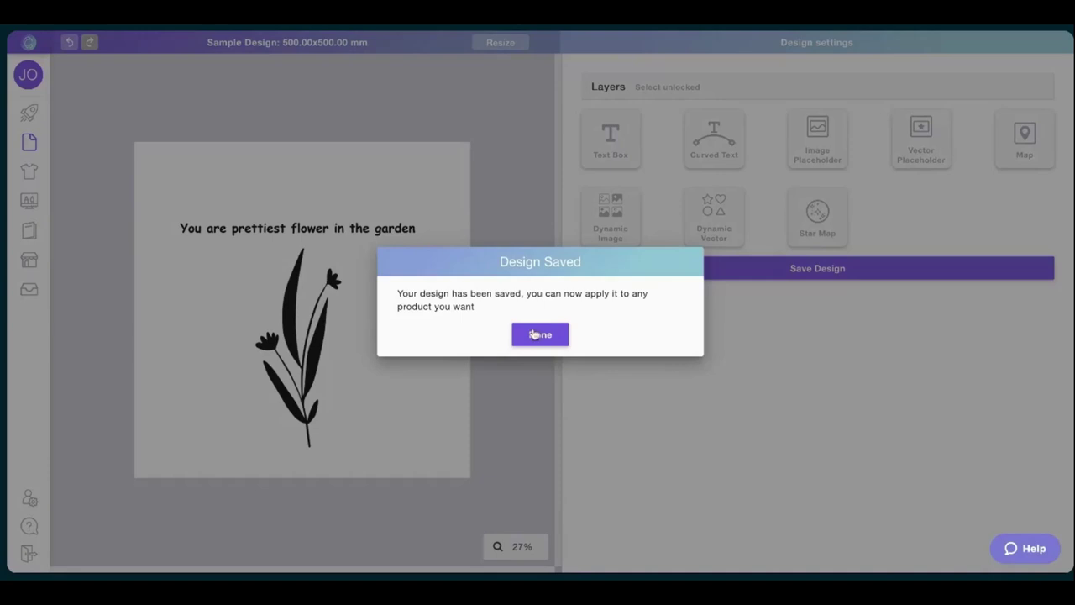
{"action": "left_click", "coordinate": [535, 333]}
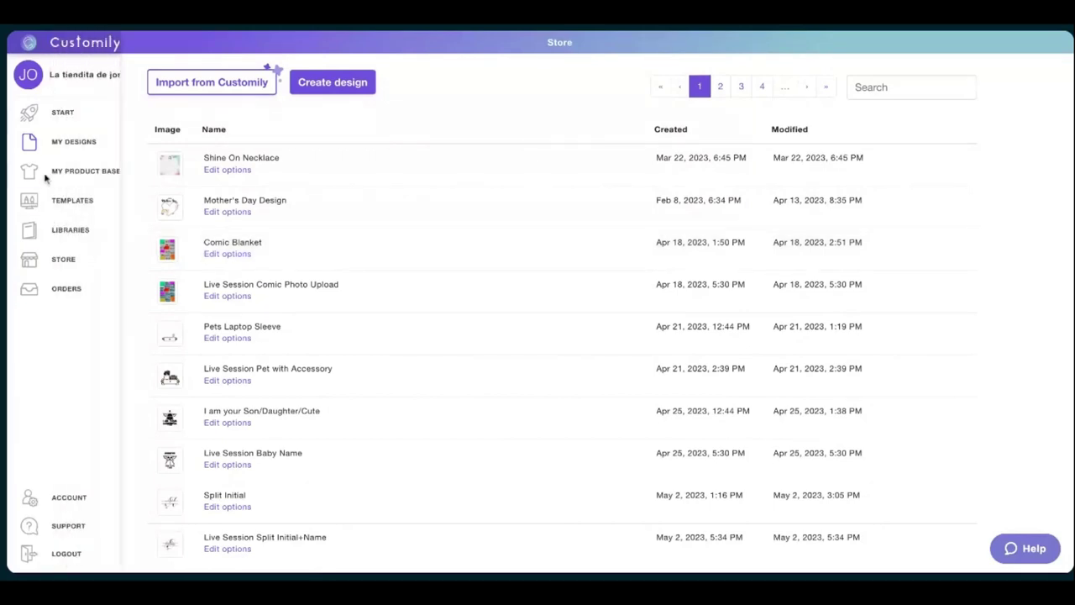
Start creating a new store product from My product bases, using the 26 x 26 Pillow.
{"action": "left_click", "coordinate": [72, 170]}
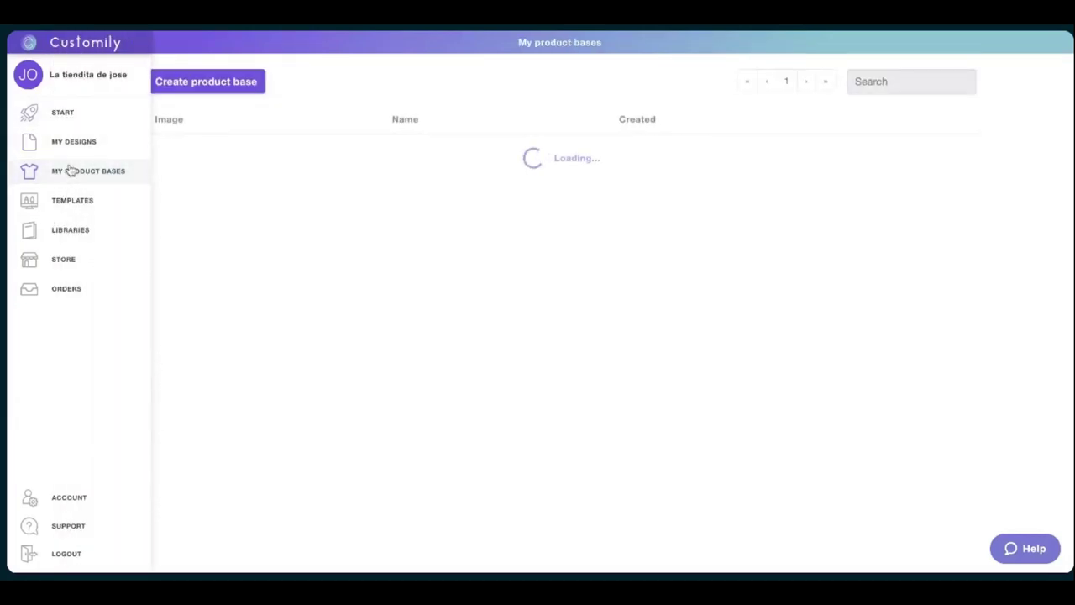
{"action": "left_click", "coordinate": [33, 112]}
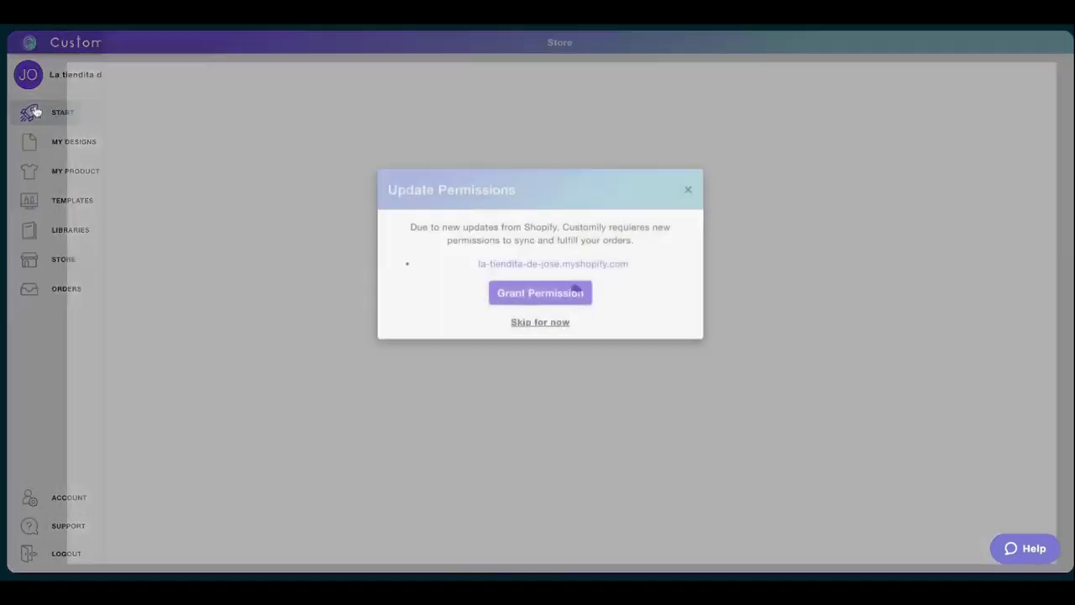
{"action": "left_click", "coordinate": [688, 234]}
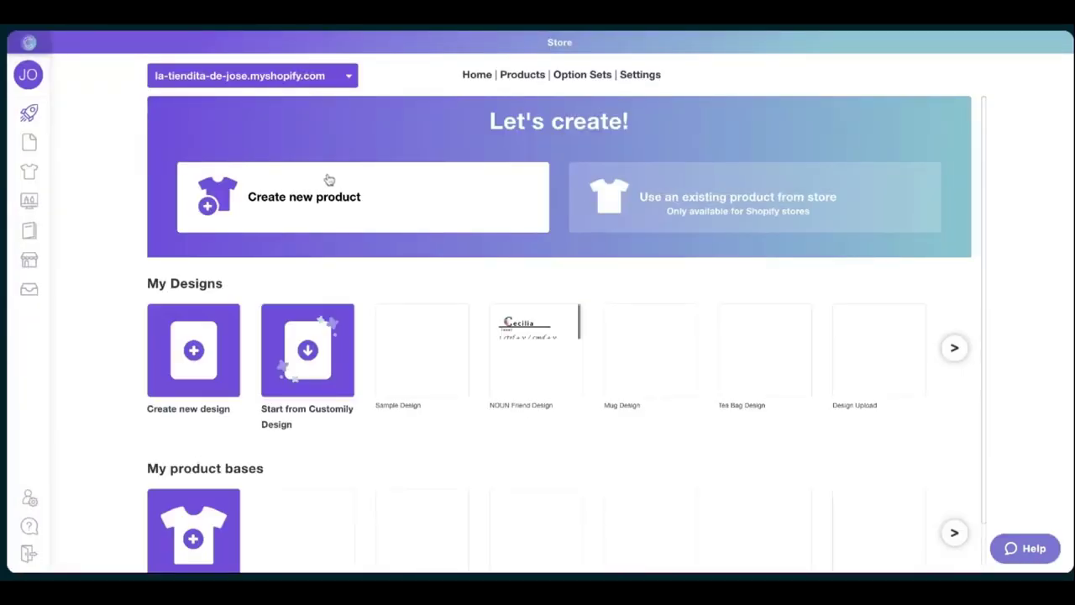
{"action": "left_click", "coordinate": [321, 196]}
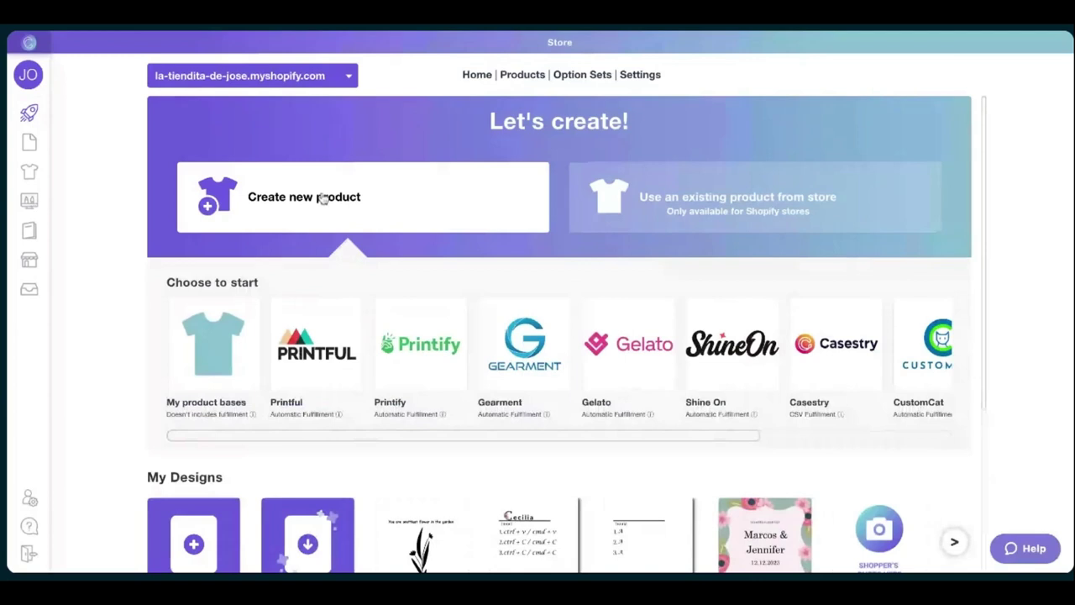
{"action": "left_click", "coordinate": [194, 355]}
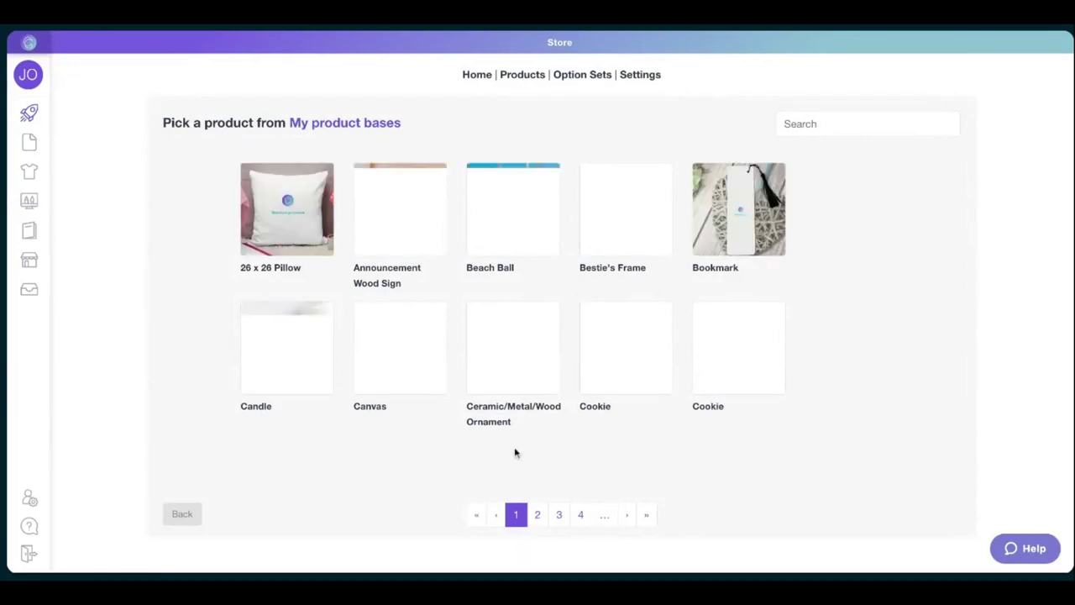
{"action": "left_click", "coordinate": [317, 244]}
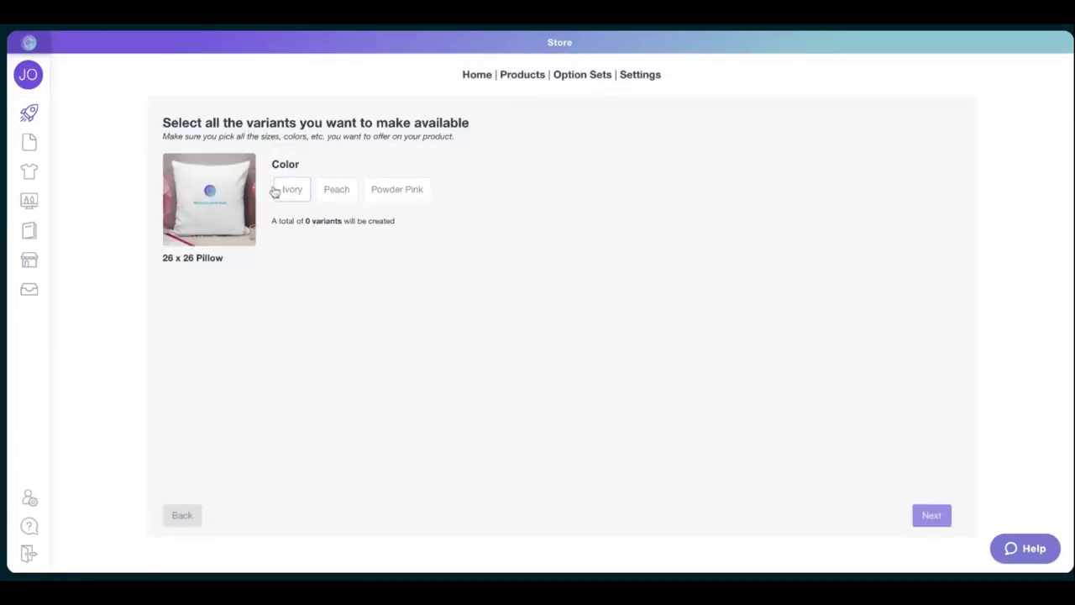
Make the Ivory, Peach and Powder Pink color variants available for the pillow's Front print area.
{"action": "left_click", "coordinate": [285, 190]}
{"action": "left_click", "coordinate": [336, 189]}
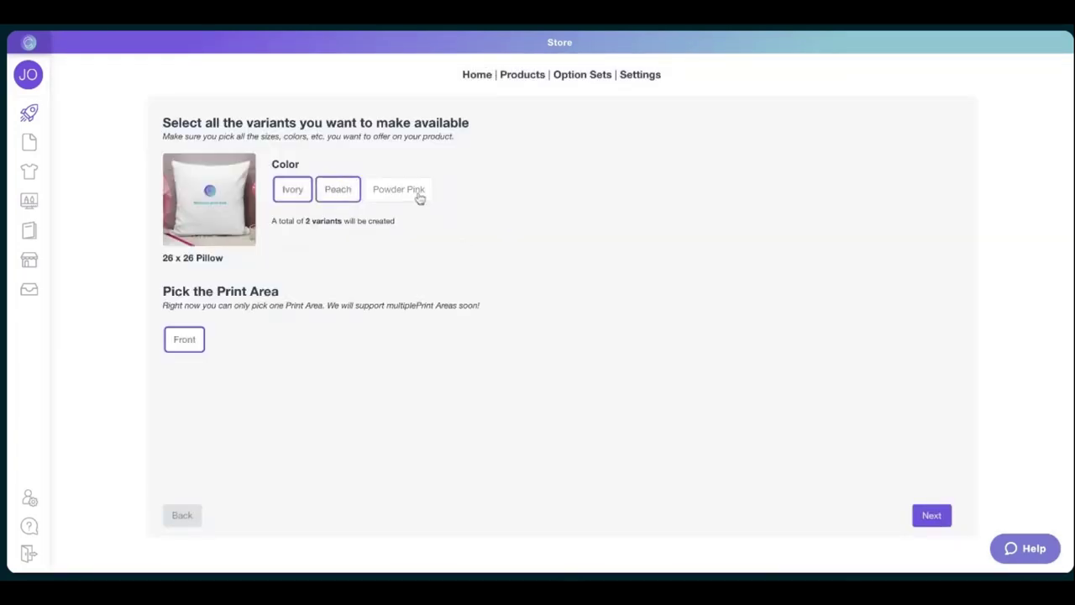
{"action": "left_click", "coordinate": [415, 192]}
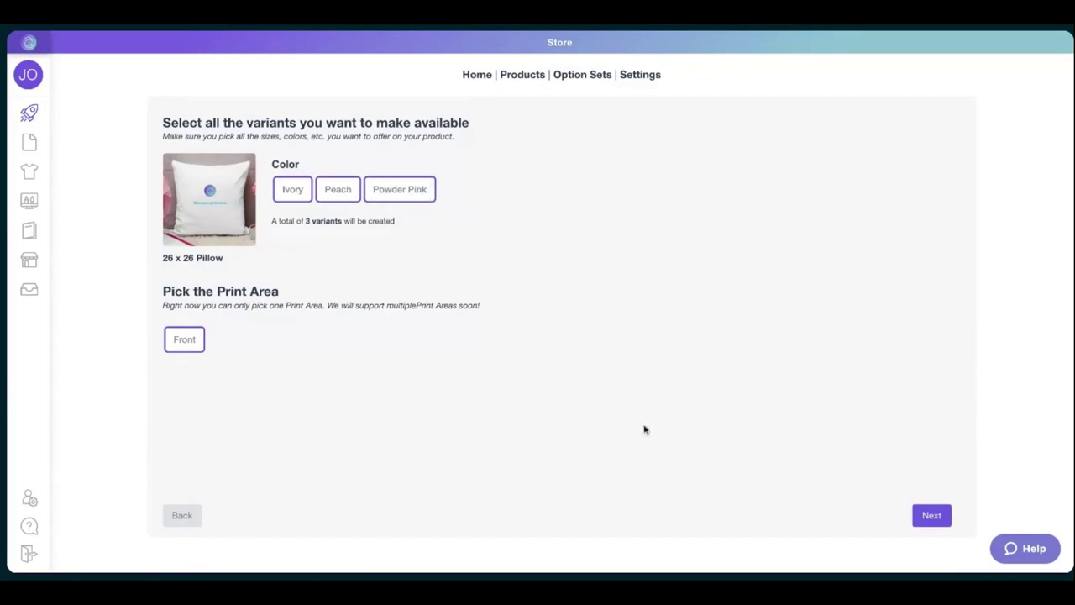
{"action": "left_click", "coordinate": [928, 515]}
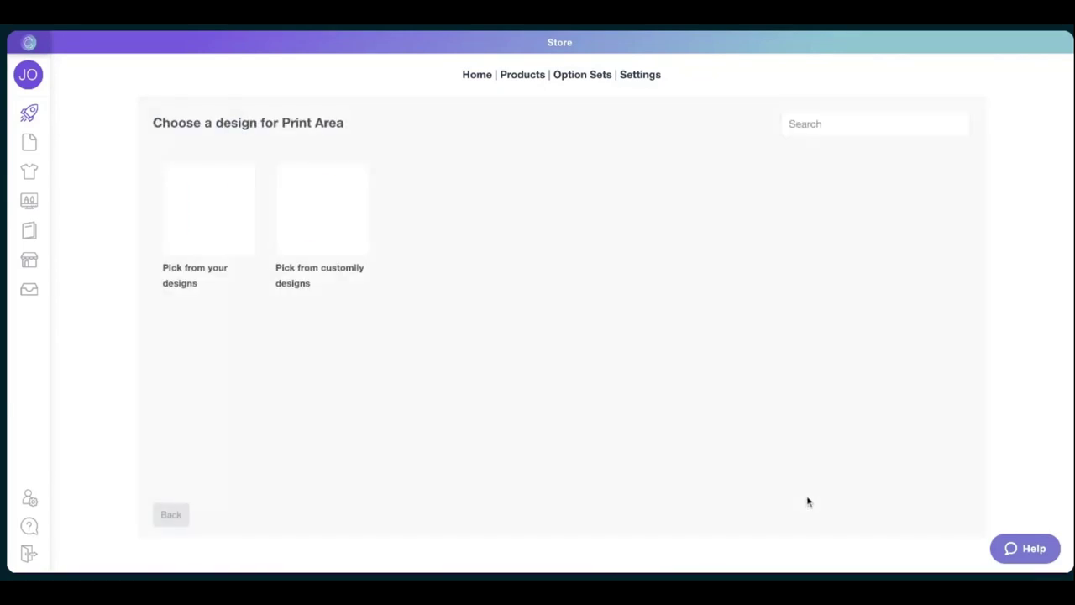
Search your own designs for "sample" and apply the Sample Design with the flower to the print area.
{"action": "left_click", "coordinate": [189, 217]}
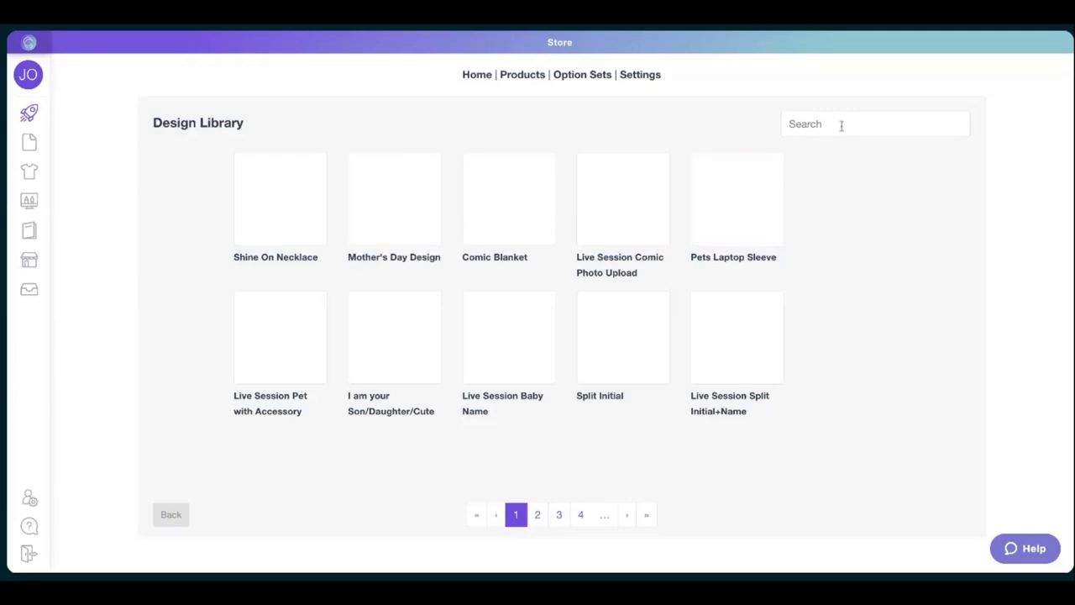
{"action": "left_click", "coordinate": [841, 125]}
{"action": "type", "text": "sample"}
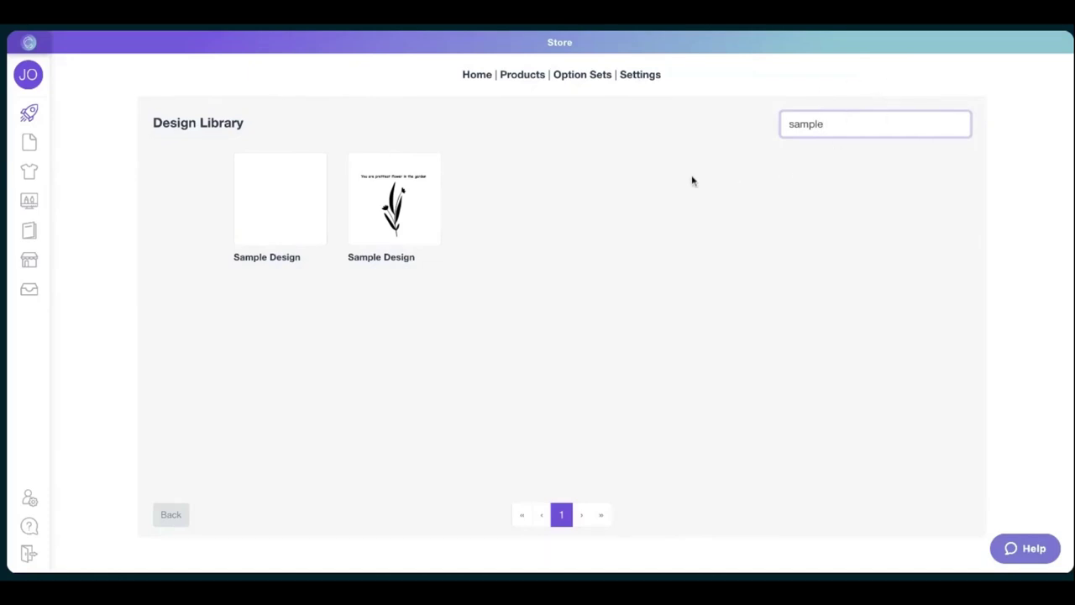
{"action": "left_click", "coordinate": [416, 197]}
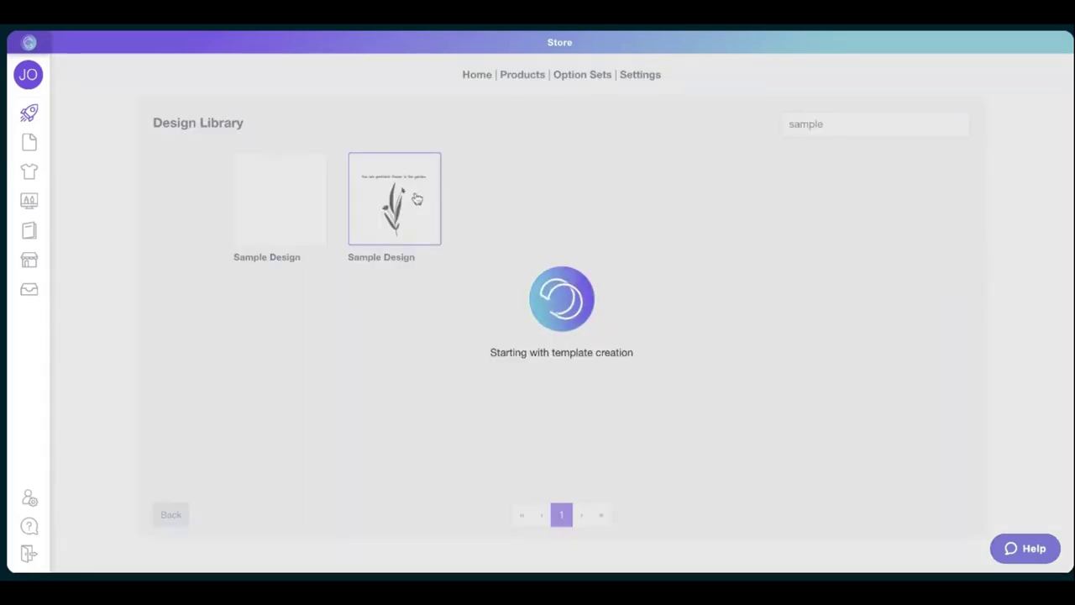
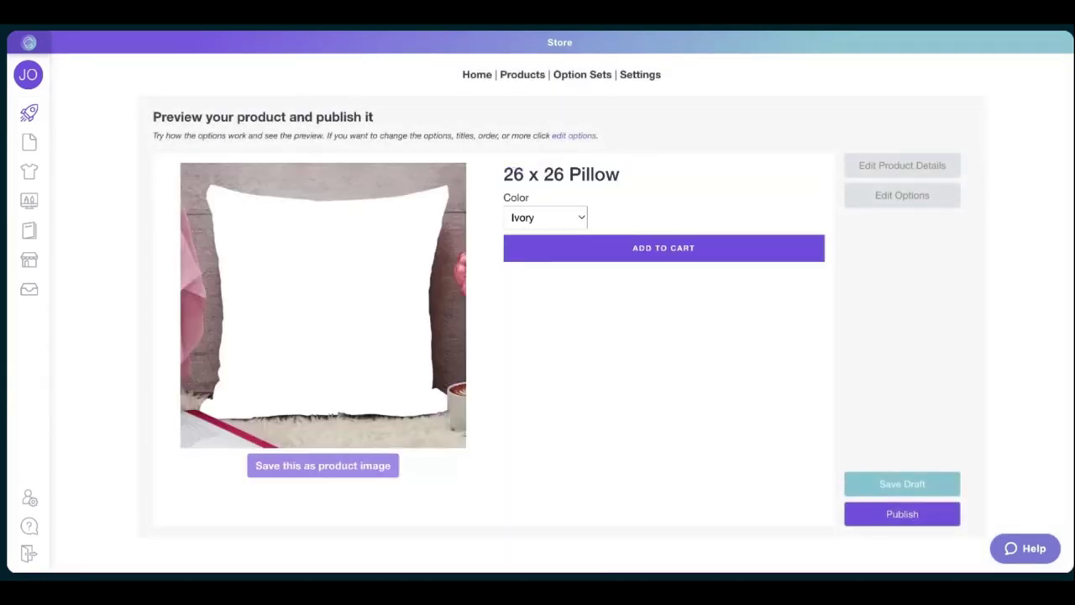
Test the product preview with the Peach color, several flower swatches and the text "Father and daughter".
{"action": "left_click", "coordinate": [665, 249]}
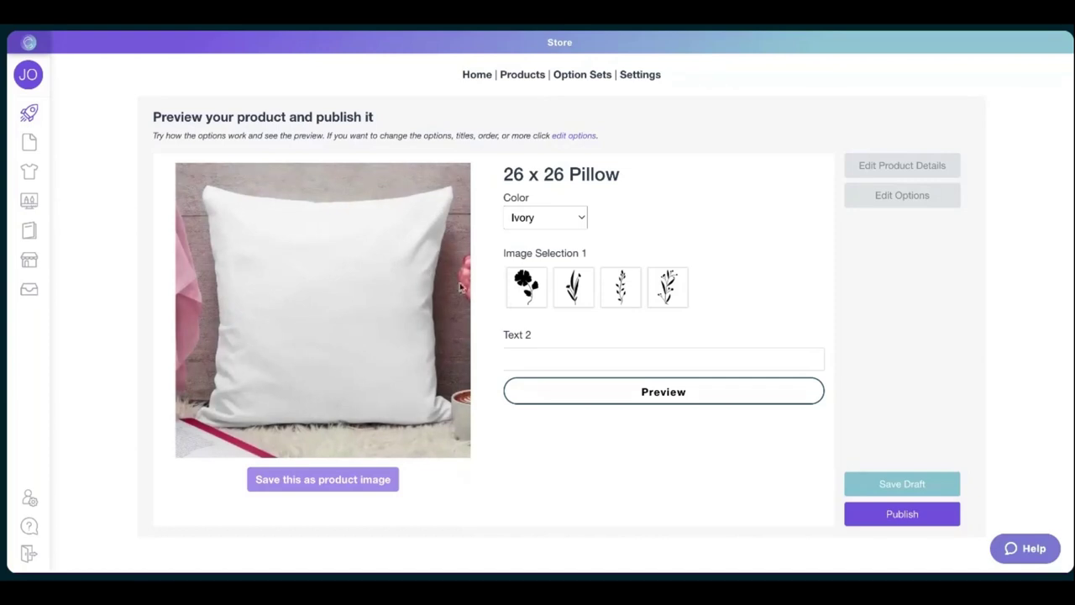
{"action": "left_click", "coordinate": [545, 217]}
{"action": "left_click", "coordinate": [523, 205]}
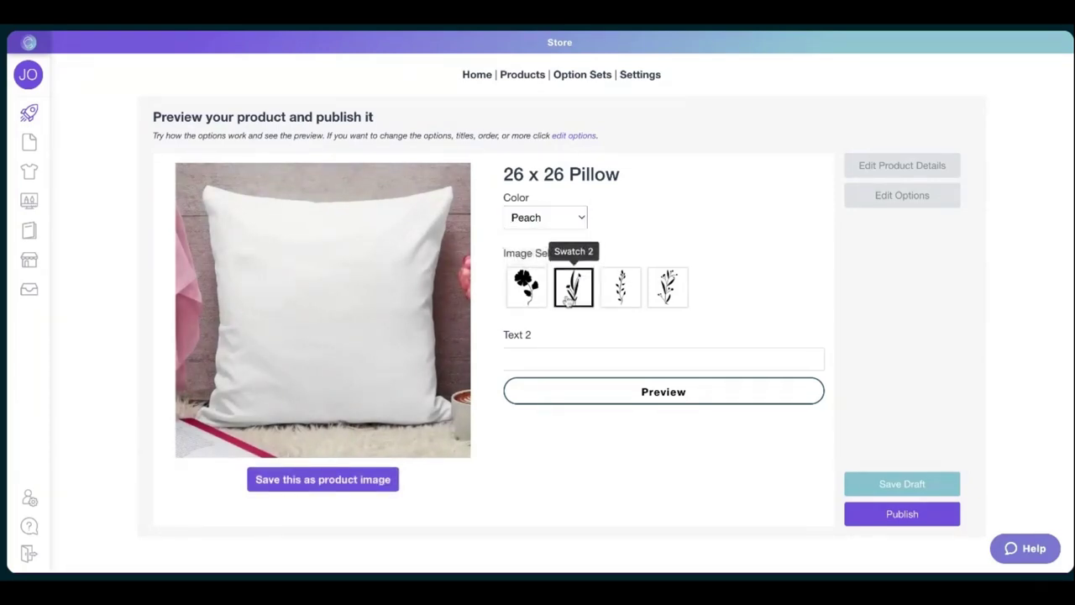
{"action": "left_click", "coordinate": [524, 286]}
{"action": "left_click", "coordinate": [622, 288]}
{"action": "left_click", "coordinate": [574, 359]}
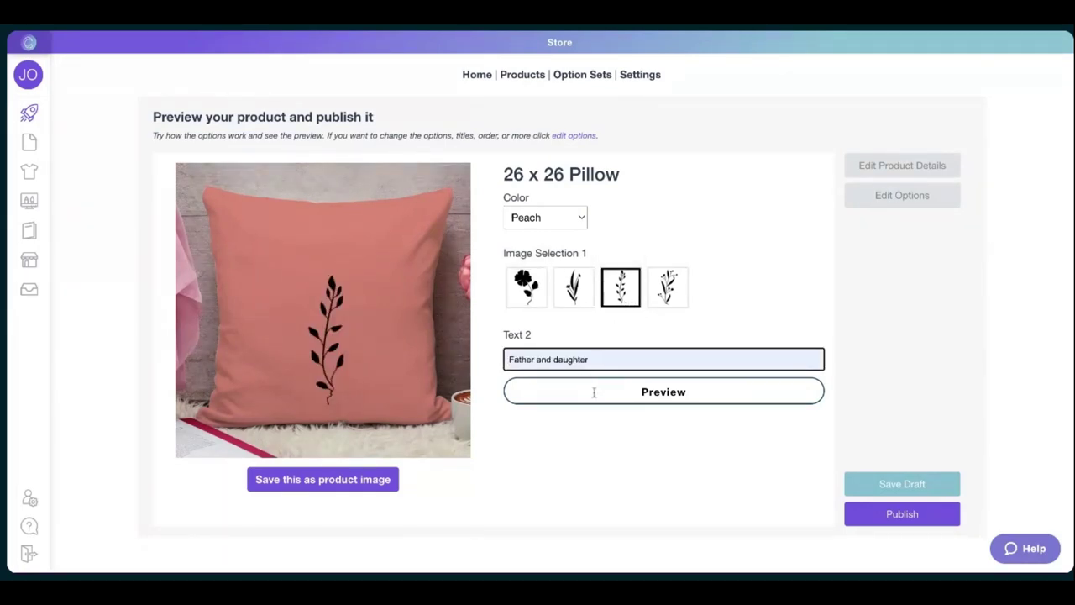
{"action": "left_click", "coordinate": [593, 392]}
{"action": "left_click", "coordinate": [668, 287]}
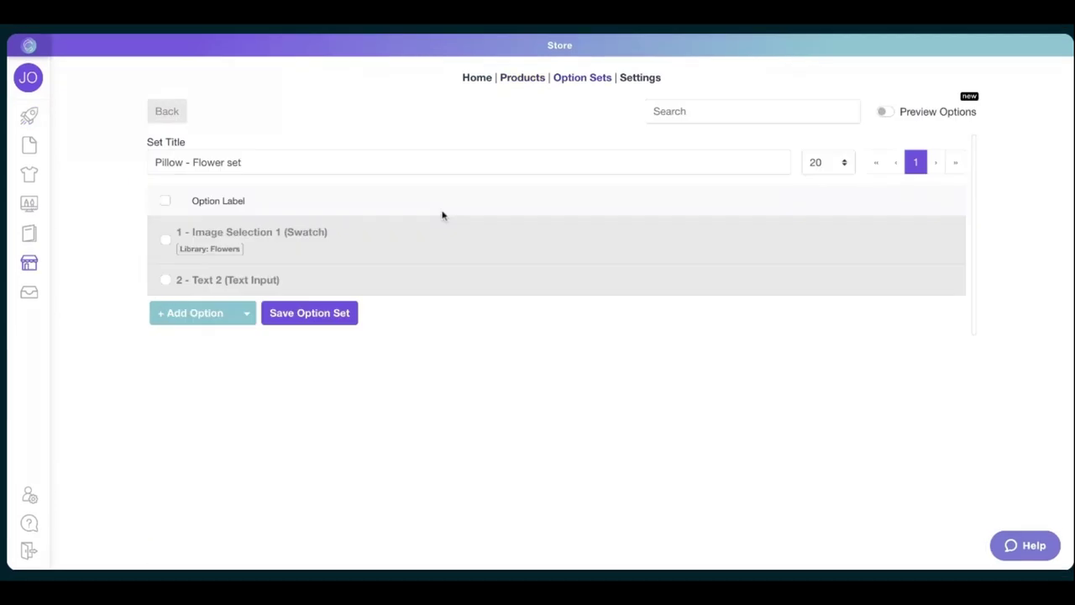
Change the label of the Image Selection 1 swatch option in the Pillow - Flower set to "Choose your favorite flower".
{"action": "left_click", "coordinate": [420, 233]}
{"action": "scroll", "coordinate": [377, 446], "scroll_direction": "down", "scroll_amount": 2}
{"action": "scroll", "coordinate": [377, 446], "scroll_direction": "up", "scroll_amount": 2}
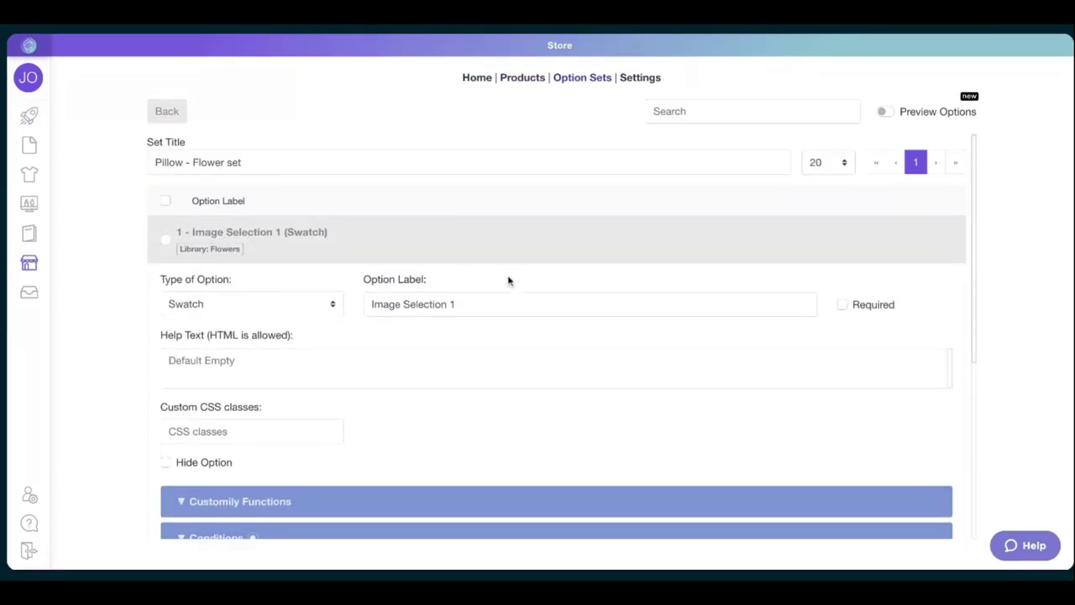
{"action": "triple_click", "coordinate": [486, 304]}
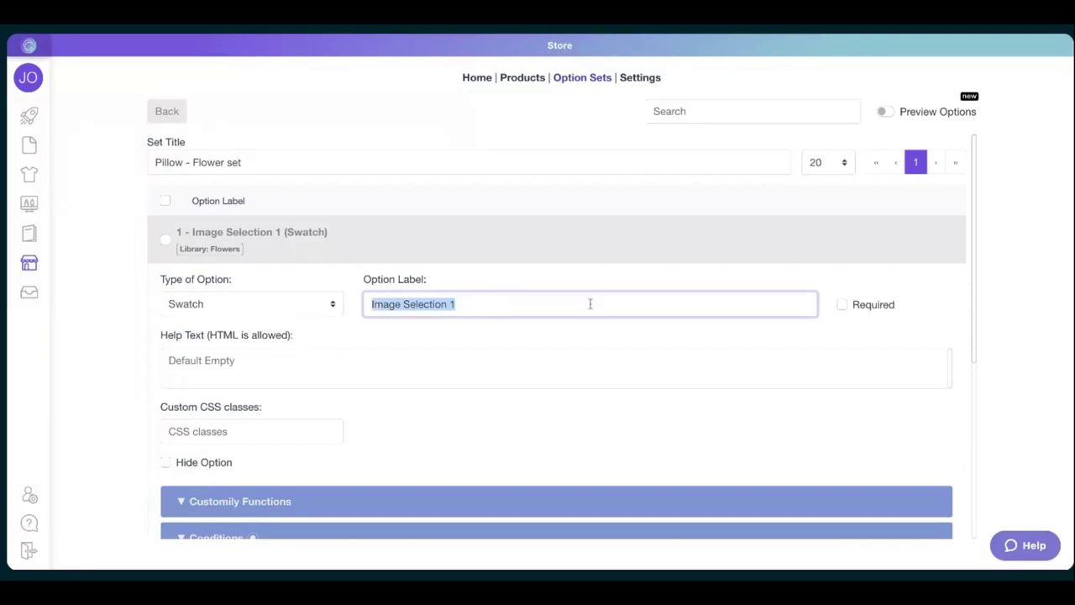
{"action": "type", "text": "Choos"}
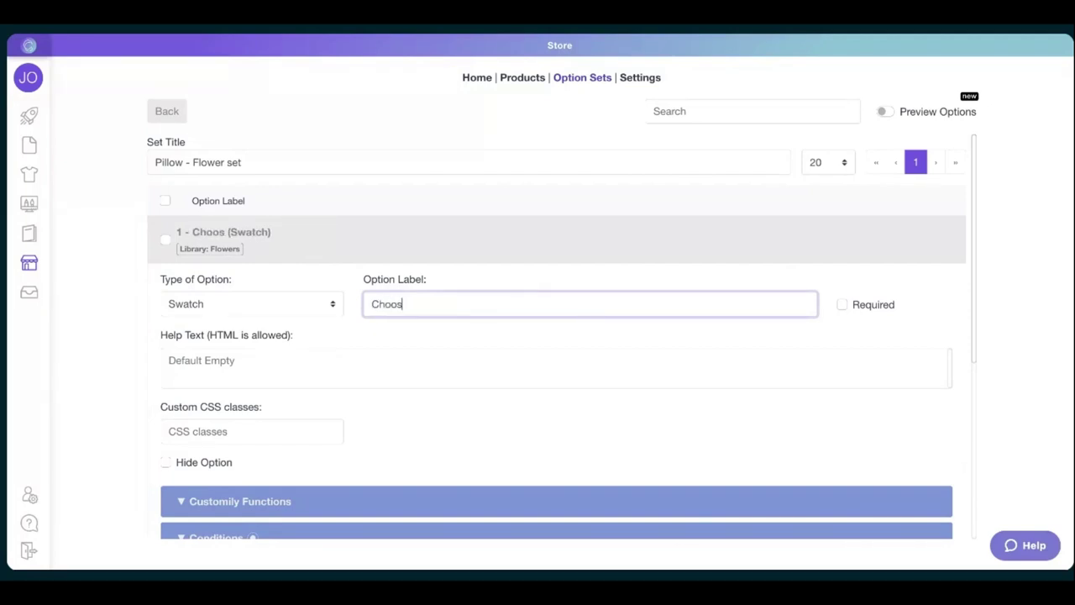
{"action": "type", "text": "e your favorite flower"}
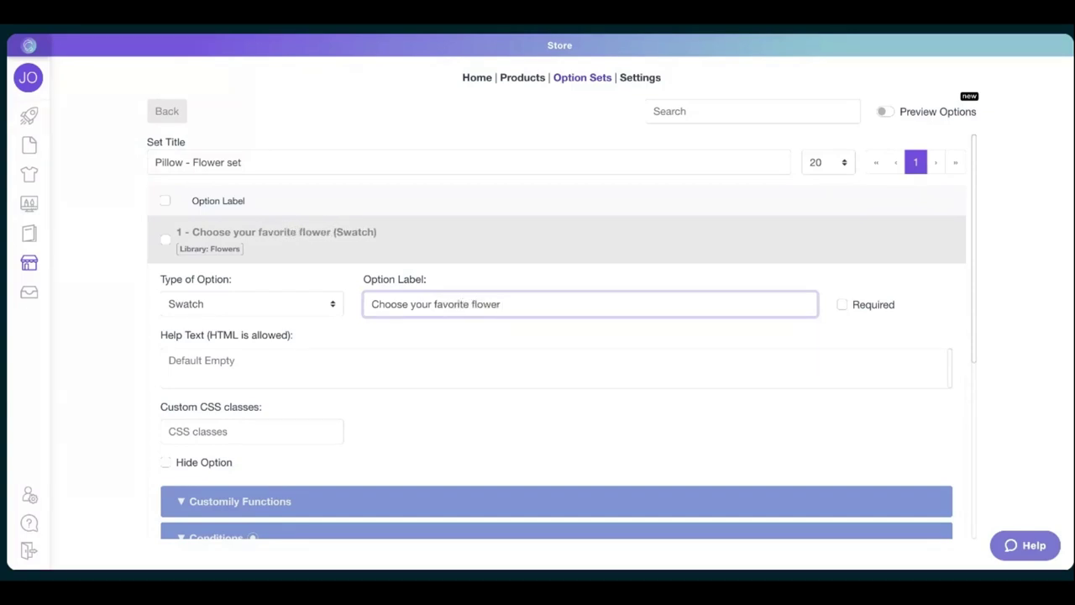
Mark the first swatch value, Swatch 1, of the flower option as selected by default.
{"action": "scroll", "coordinate": [622, 305], "scroll_direction": "down", "scroll_amount": 6}
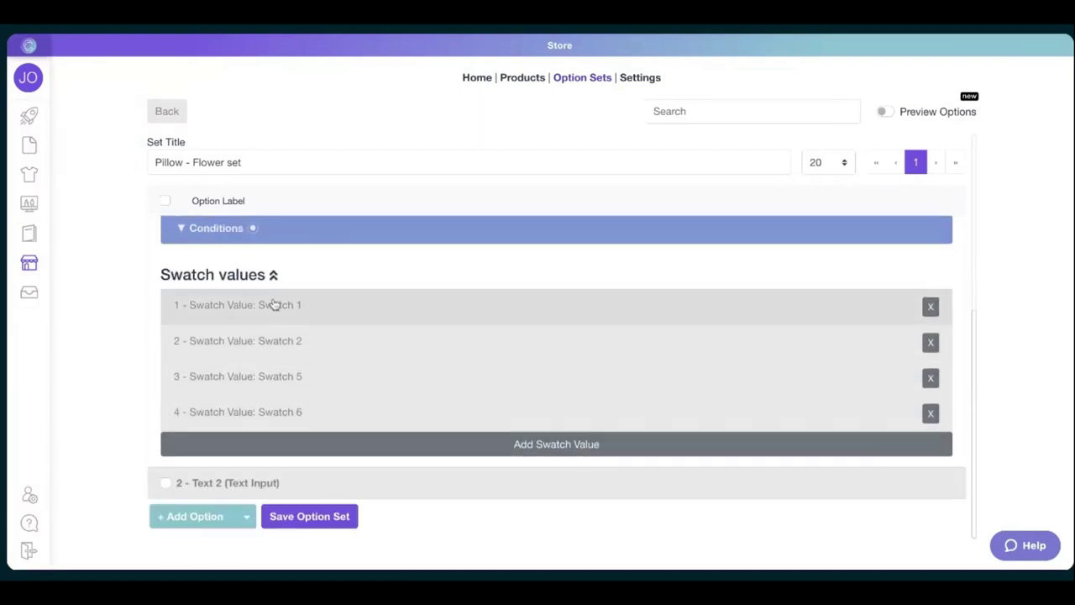
{"action": "scroll", "coordinate": [277, 305], "scroll_direction": "up", "scroll_amount": 2}
{"action": "scroll", "coordinate": [280, 394], "scroll_direction": "down", "scroll_amount": 1}
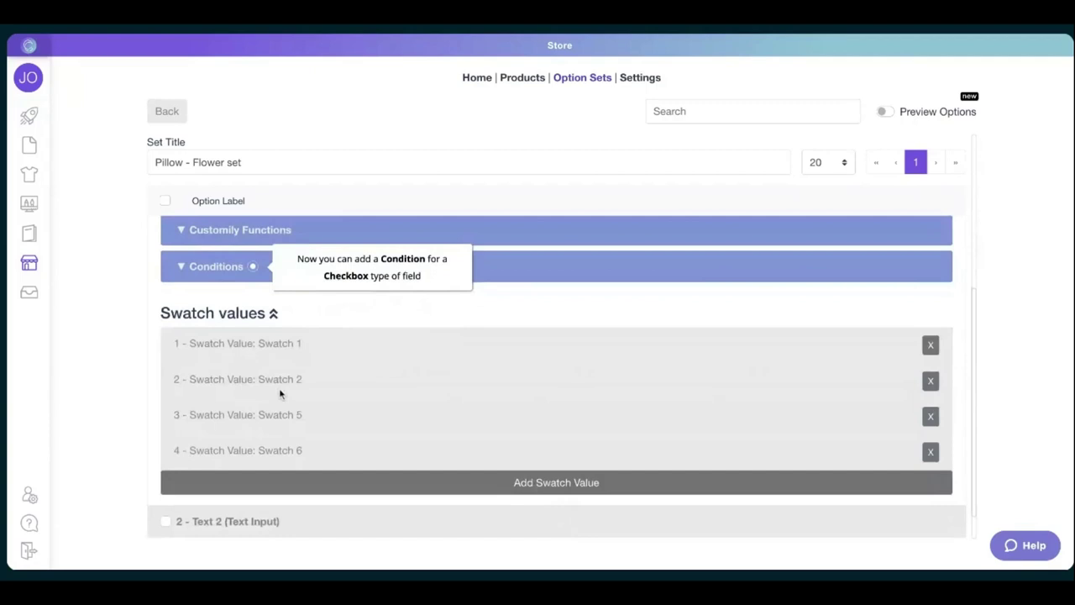
{"action": "left_click", "coordinate": [317, 341]}
{"action": "scroll", "coordinate": [311, 420], "scroll_direction": "down", "scroll_amount": 2}
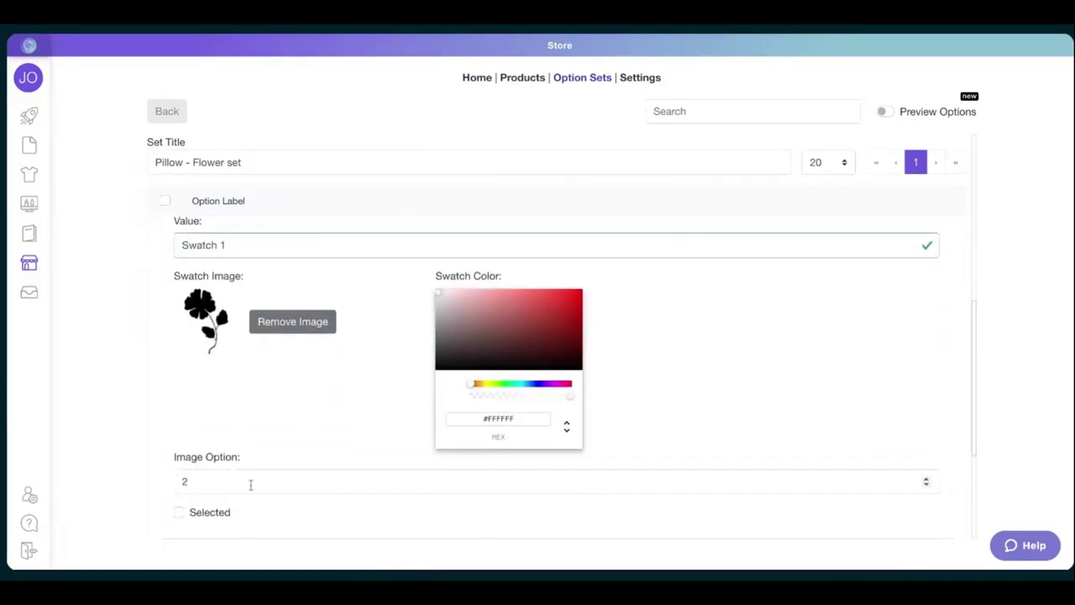
{"action": "scroll", "coordinate": [250, 484], "scroll_direction": "down", "scroll_amount": 2}
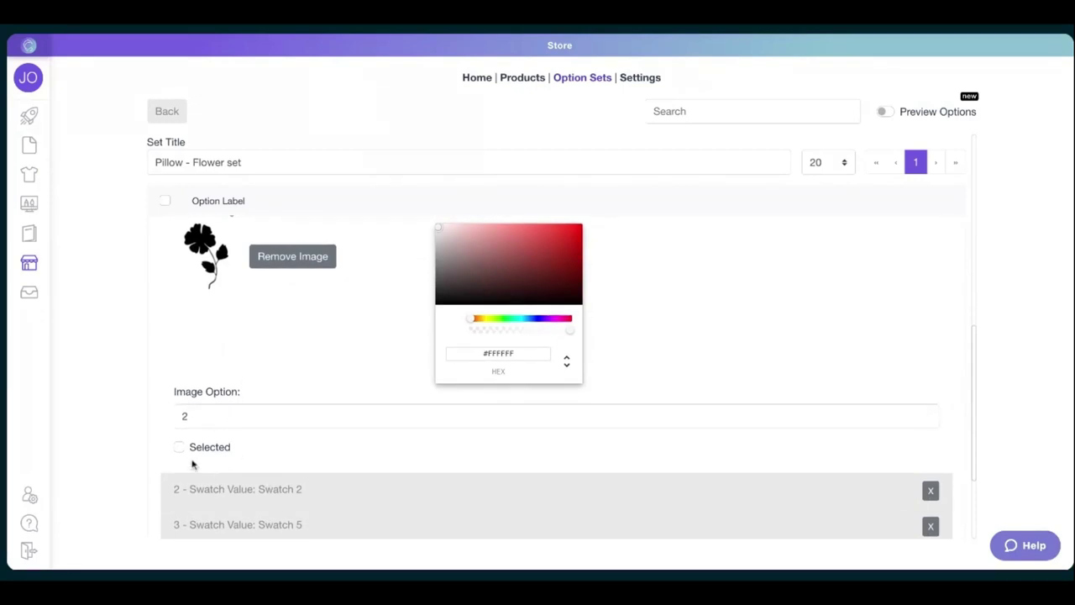
{"action": "scroll", "coordinate": [192, 464], "scroll_direction": "down", "scroll_amount": 1}
{"action": "left_click", "coordinate": [179, 419]}
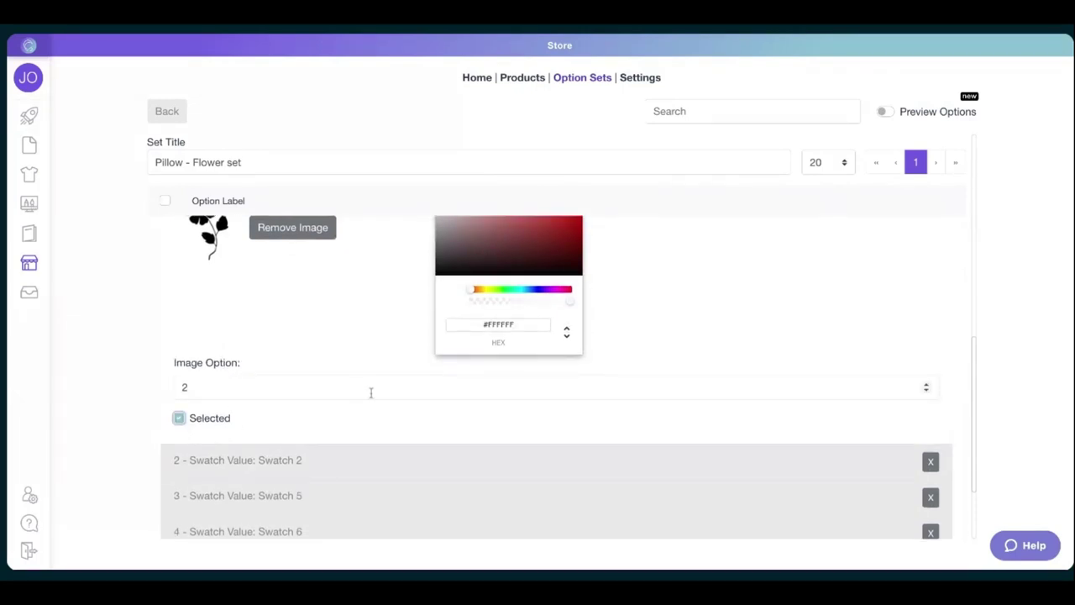
Rename the first swatch value of the flower option to "Flower 1".
{"action": "scroll", "coordinate": [370, 392], "scroll_direction": "up", "scroll_amount": 3}
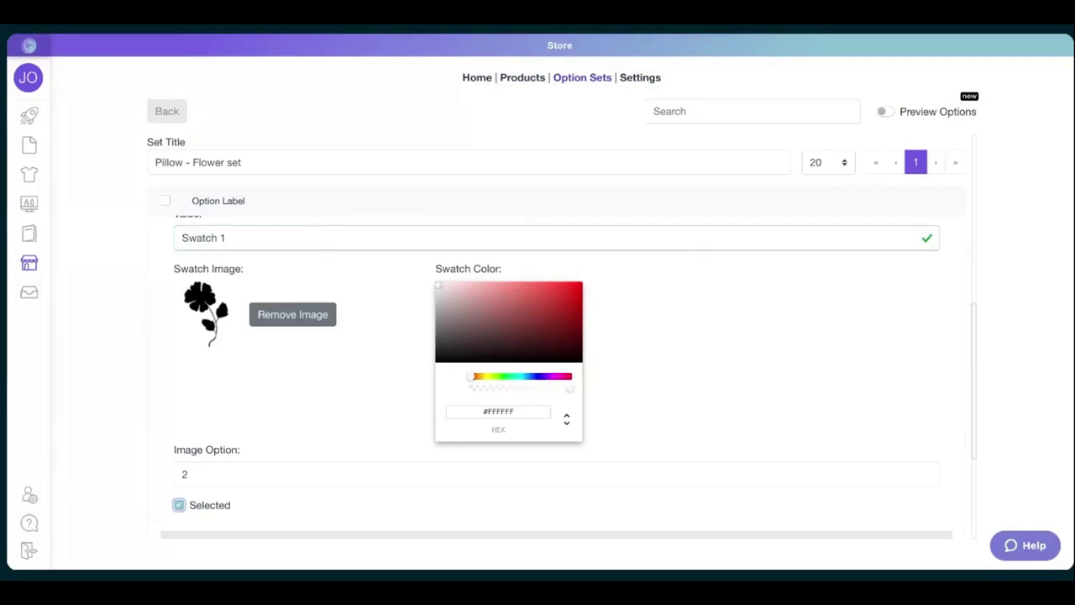
{"action": "left_click", "coordinate": [256, 238]}
{"action": "triple_click", "coordinate": [256, 237]}
{"action": "type", "text": "Flower"}
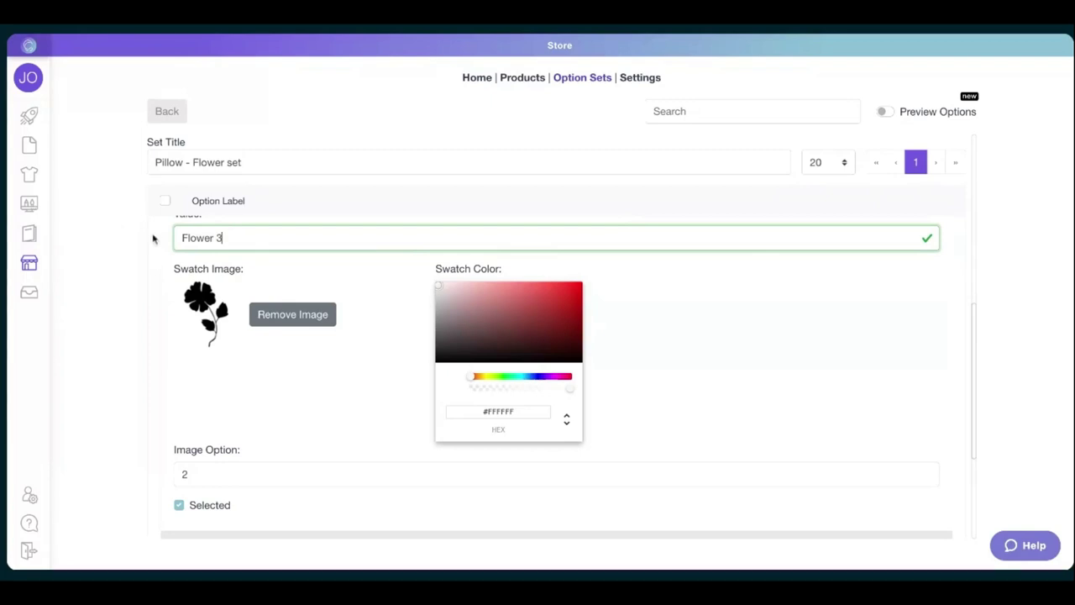
{"action": "triple_click", "coordinate": [252, 235]}
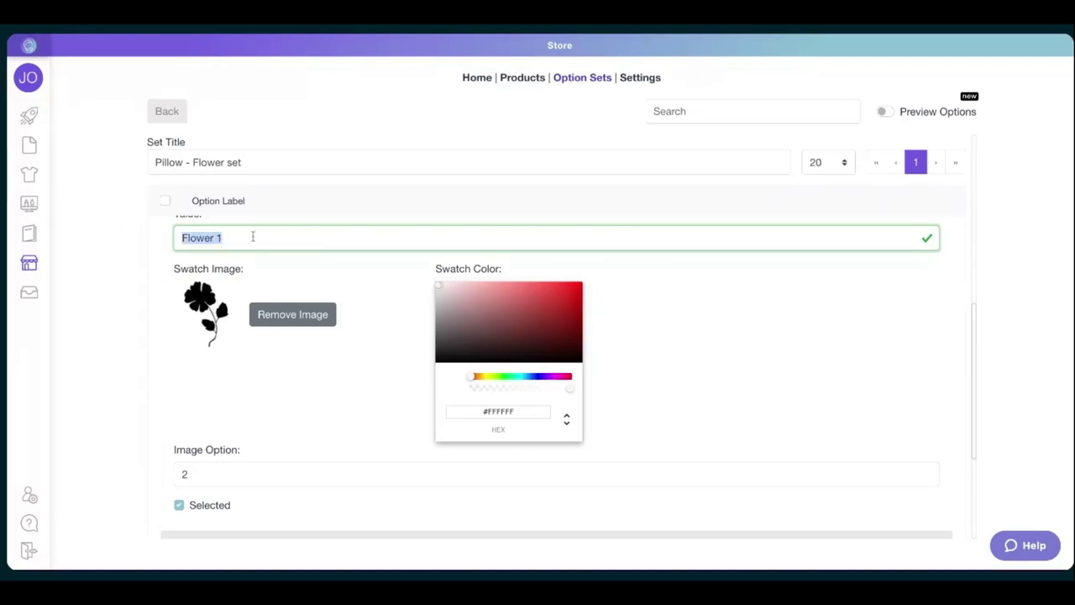
Rename the second swatch value, Swatch 2, in the same Flower-plus-number style as the first.
{"action": "scroll", "coordinate": [276, 375], "scroll_direction": "down", "scroll_amount": 2}
{"action": "left_click", "coordinate": [269, 441]}
{"action": "scroll", "coordinate": [256, 420], "scroll_direction": "down", "scroll_amount": 3}
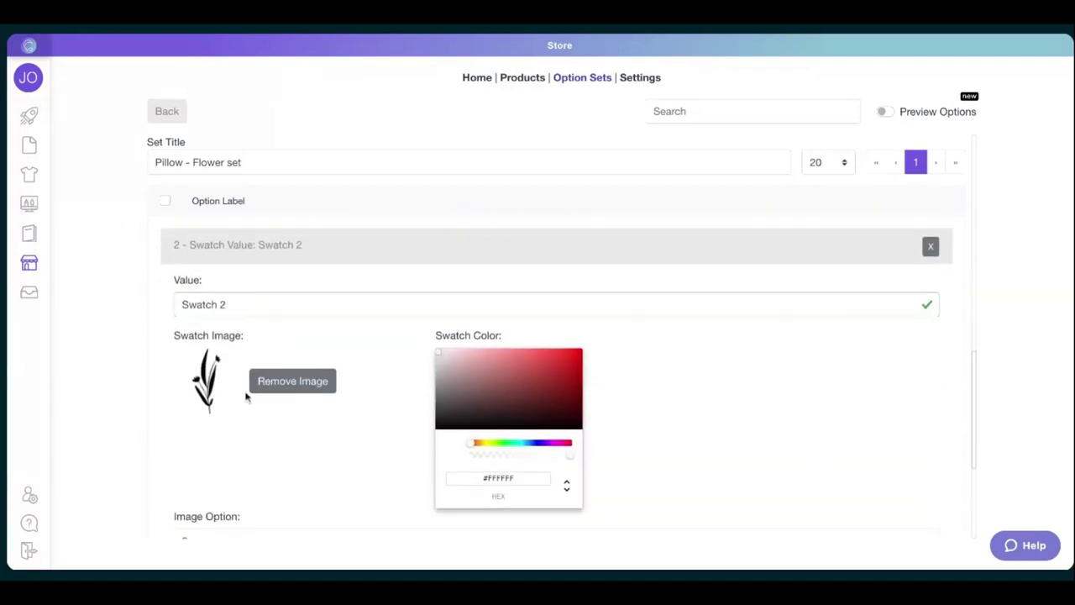
{"action": "triple_click", "coordinate": [253, 305]}
{"action": "type", "text": "Flower"}
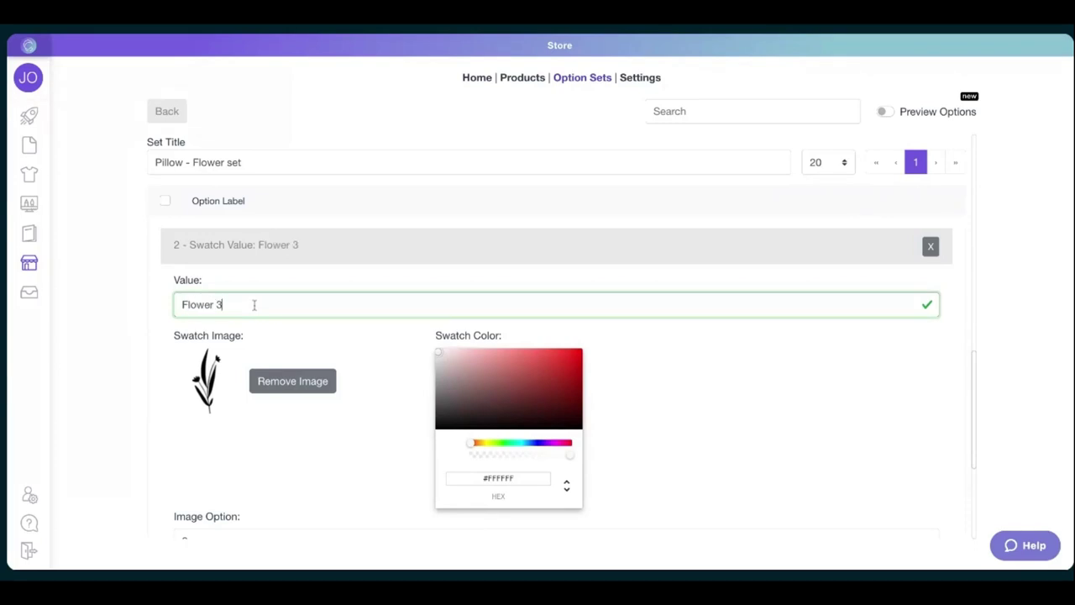
Rename the third swatch value, Swatch 5, to "Flower 3".
{"action": "scroll", "coordinate": [214, 277], "scroll_direction": "down", "scroll_amount": 3}
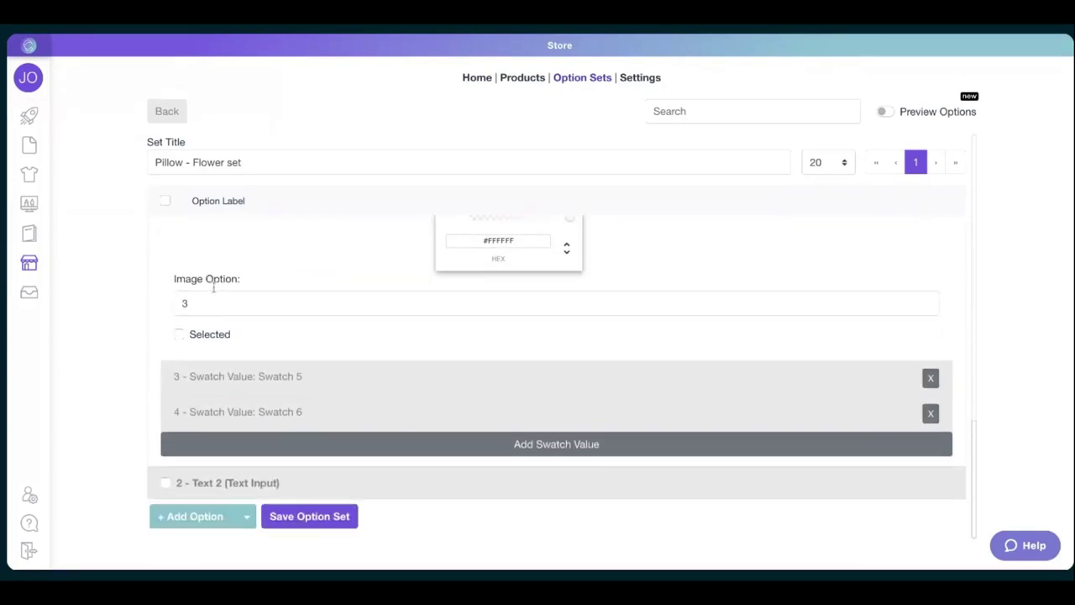
{"action": "left_click", "coordinate": [239, 377]}
{"action": "triple_click", "coordinate": [239, 278]}
{"action": "type", "text": "Flower 3"}
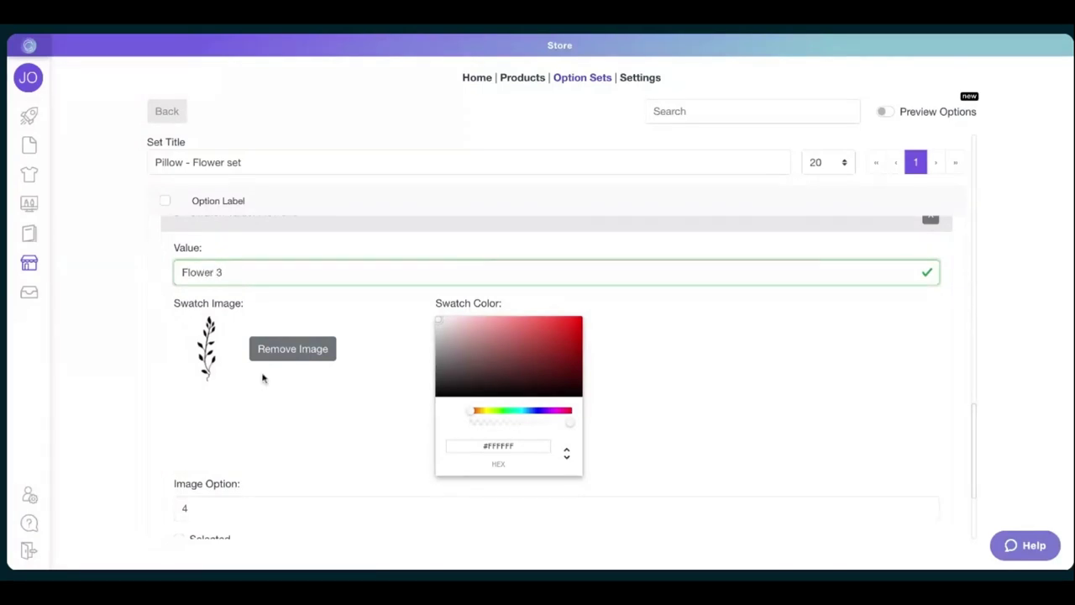
Rename the fourth swatch value, Swatch 6, to "Flower 4" and save the option set.
{"action": "scroll", "coordinate": [262, 382], "scroll_direction": "down", "scroll_amount": 2}
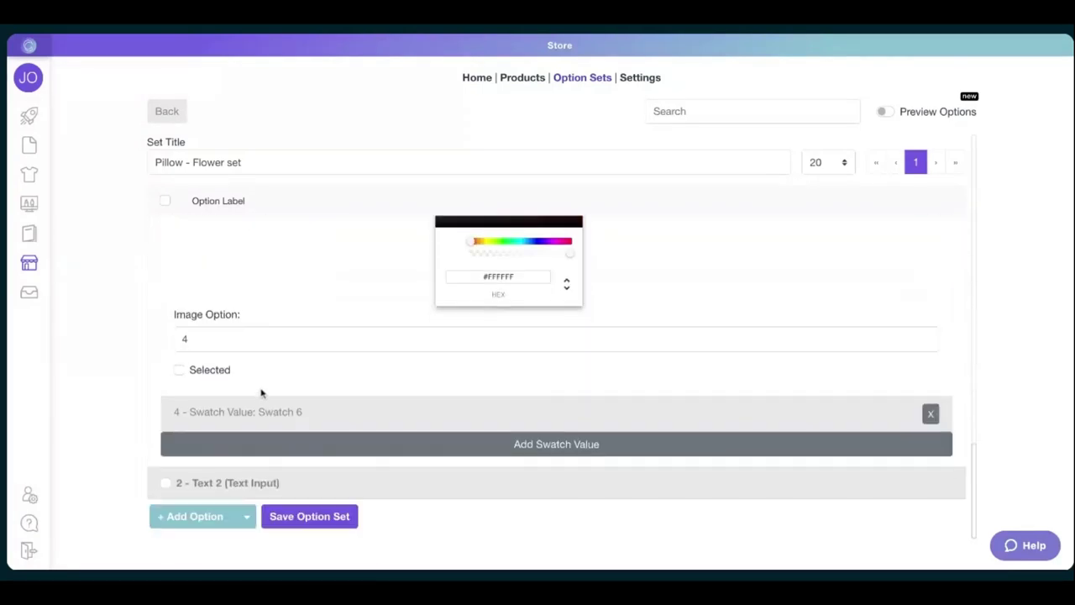
{"action": "left_click", "coordinate": [247, 413]}
{"action": "scroll", "coordinate": [257, 274], "scroll_direction": "down", "scroll_amount": 2}
{"action": "left_click", "coordinate": [246, 262]}
{"action": "triple_click", "coordinate": [246, 262]}
{"action": "type", "text": "F"}
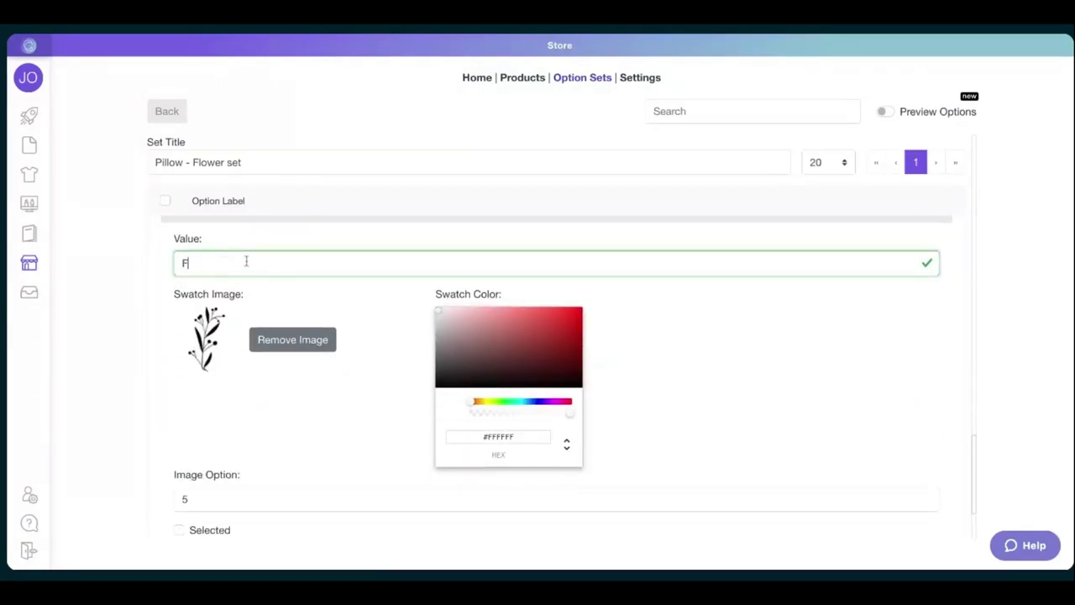
{"action": "type", "text": "lower 3"}
{"action": "key", "text": "BackSpace"}
{"action": "type", "text": "4"}
{"action": "scroll", "coordinate": [278, 412], "scroll_direction": "down", "scroll_amount": 2}
{"action": "scroll", "coordinate": [271, 374], "scroll_direction": "up", "scroll_amount": 2}
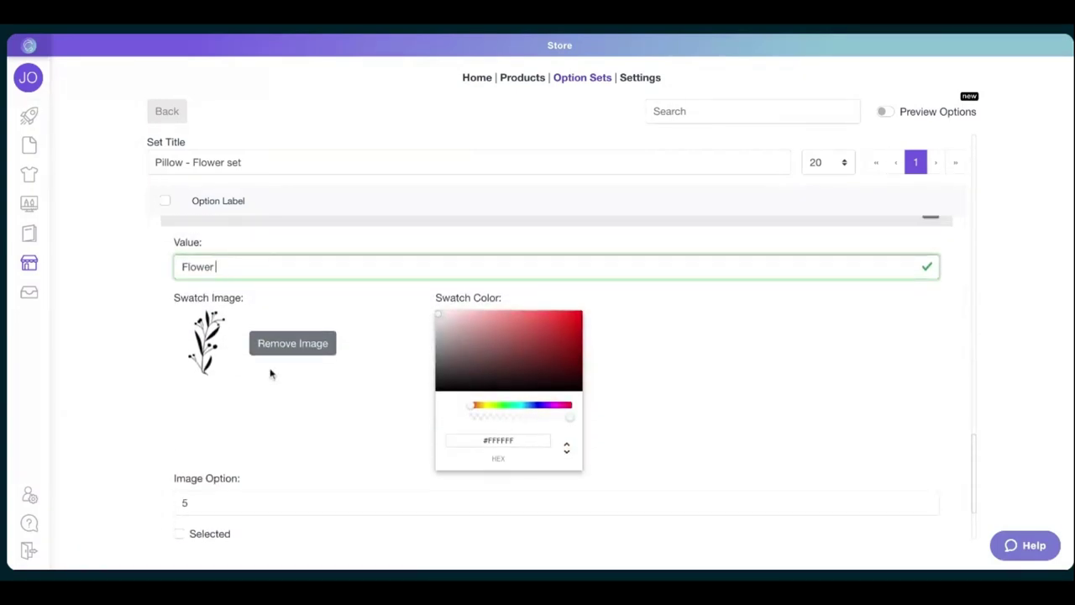
{"action": "type", "text": "3"}
{"action": "scroll", "coordinate": [270, 352], "scroll_direction": "up", "scroll_amount": 2}
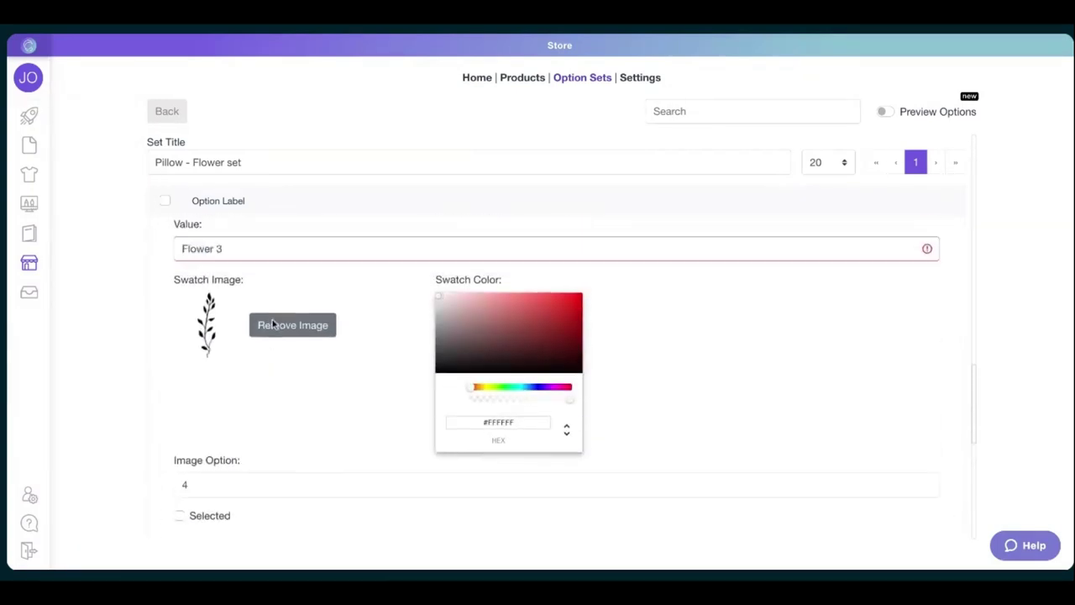
{"action": "scroll", "coordinate": [257, 288], "scroll_direction": "down", "scroll_amount": 3}
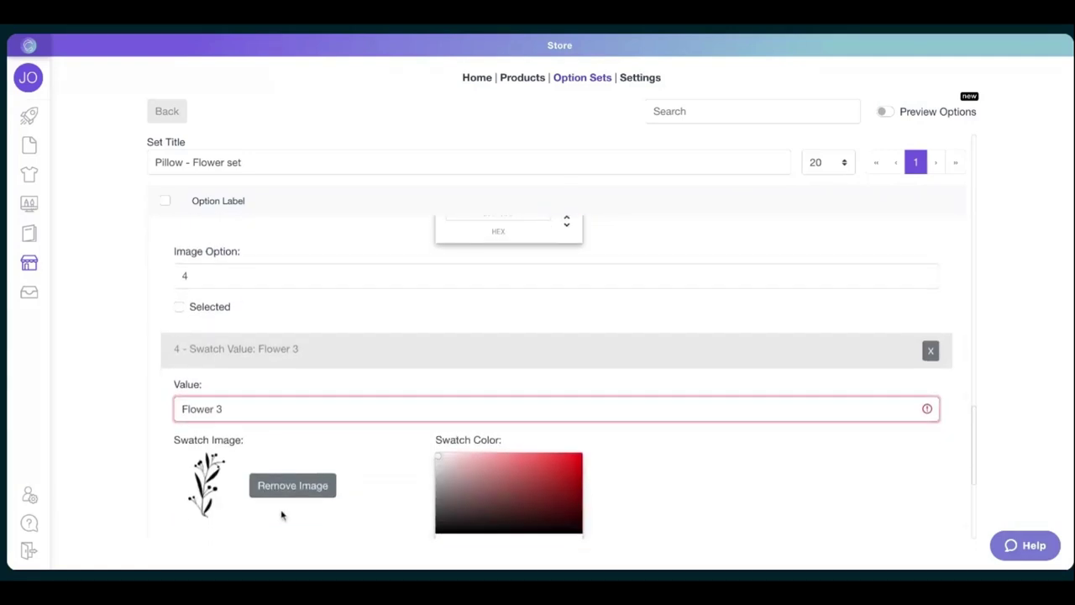
{"action": "scroll", "coordinate": [281, 515], "scroll_direction": "down", "scroll_amount": 5}
{"action": "key", "text": "BackSpace"}
{"action": "type", "text": "4"}
{"action": "scroll", "coordinate": [307, 504], "scroll_direction": "down", "scroll_amount": 2}
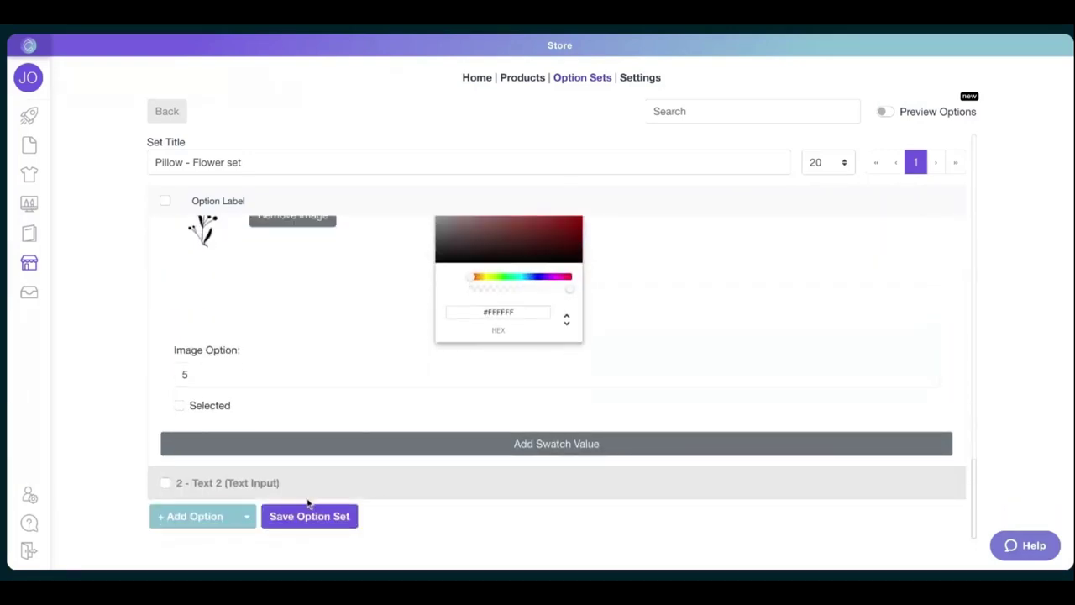
{"action": "left_click", "coordinate": [301, 517]}
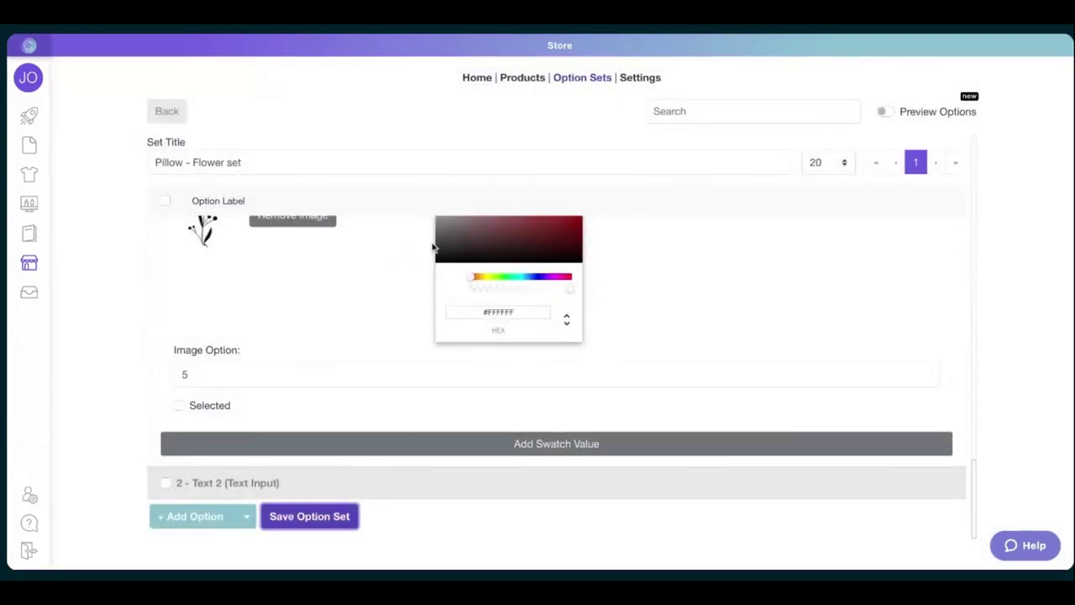
Collapse the flower swatch option and set the placeholder of the Text 2 option to "The prettiest flower in the garden".
{"action": "scroll", "coordinate": [432, 247], "scroll_direction": "up", "scroll_amount": 15}
{"action": "scroll", "coordinate": [431, 249], "scroll_direction": "up", "scroll_amount": 10}
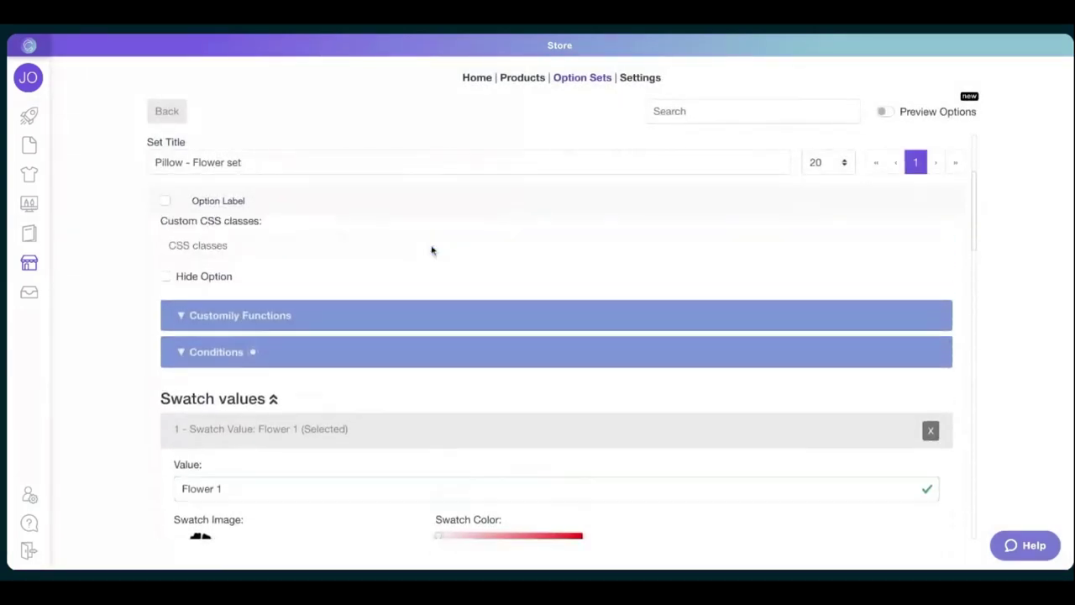
{"action": "left_click", "coordinate": [316, 255]}
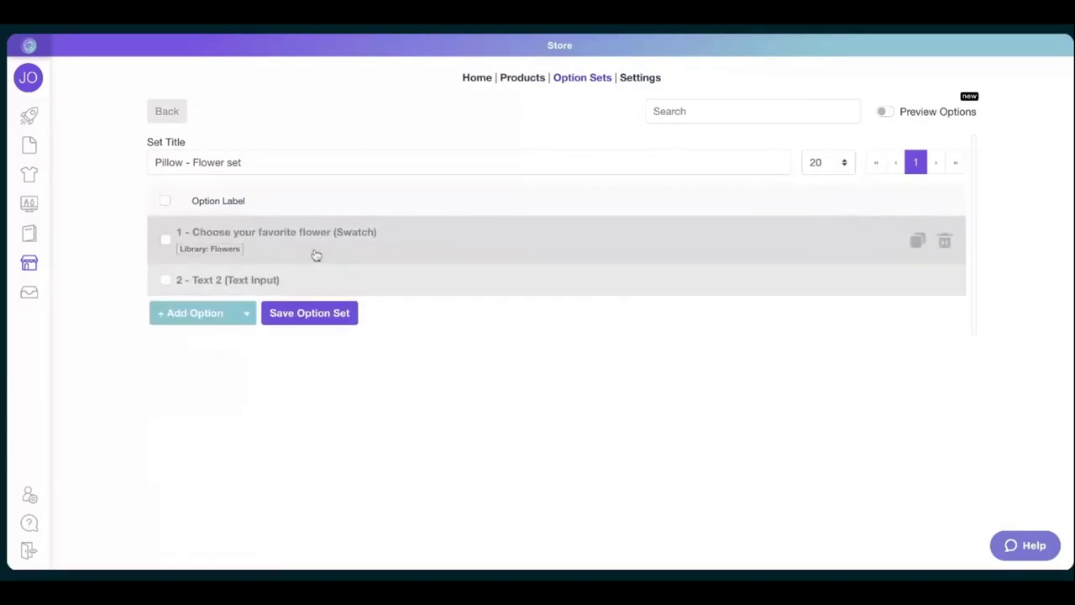
{"action": "left_click", "coordinate": [422, 288]}
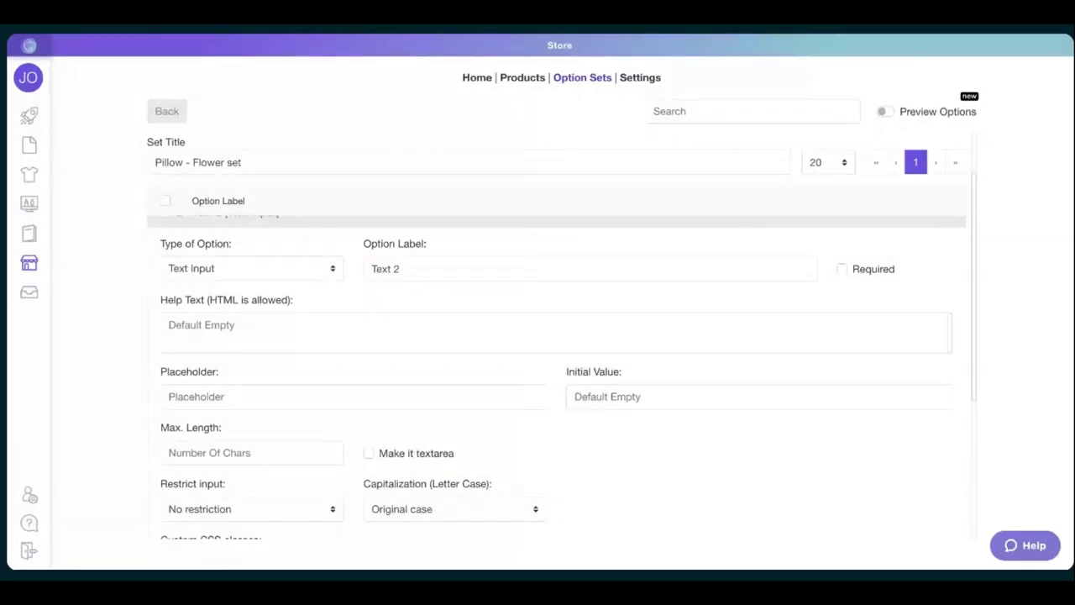
{"action": "left_click", "coordinate": [485, 276]}
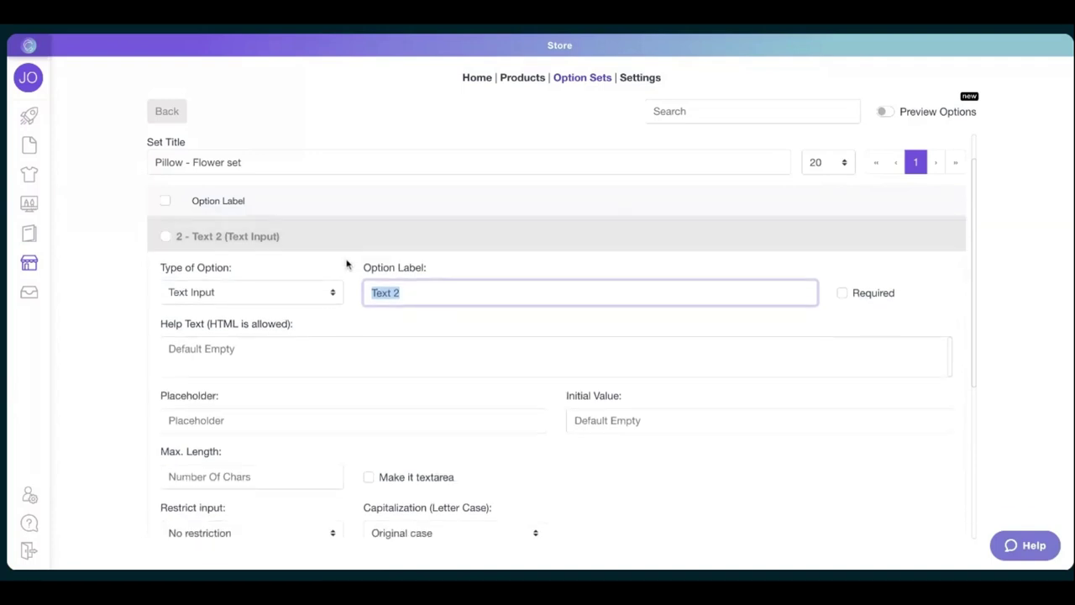
{"action": "scroll", "coordinate": [300, 403], "scroll_direction": "down", "scroll_amount": 2}
{"action": "scroll", "coordinate": [300, 404], "scroll_direction": "up", "scroll_amount": 1}
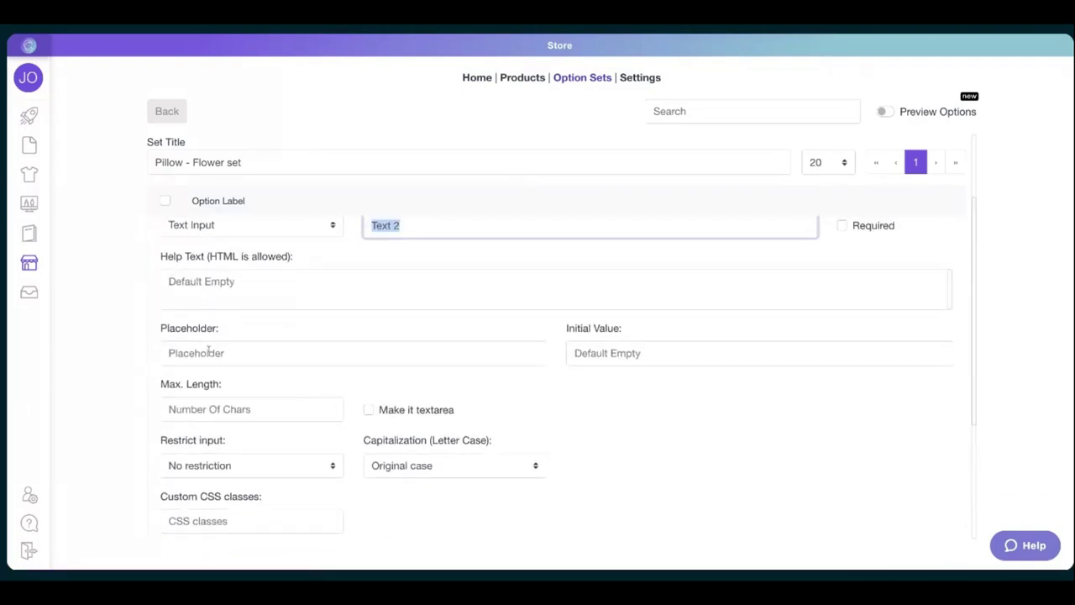
{"action": "left_click", "coordinate": [209, 353]}
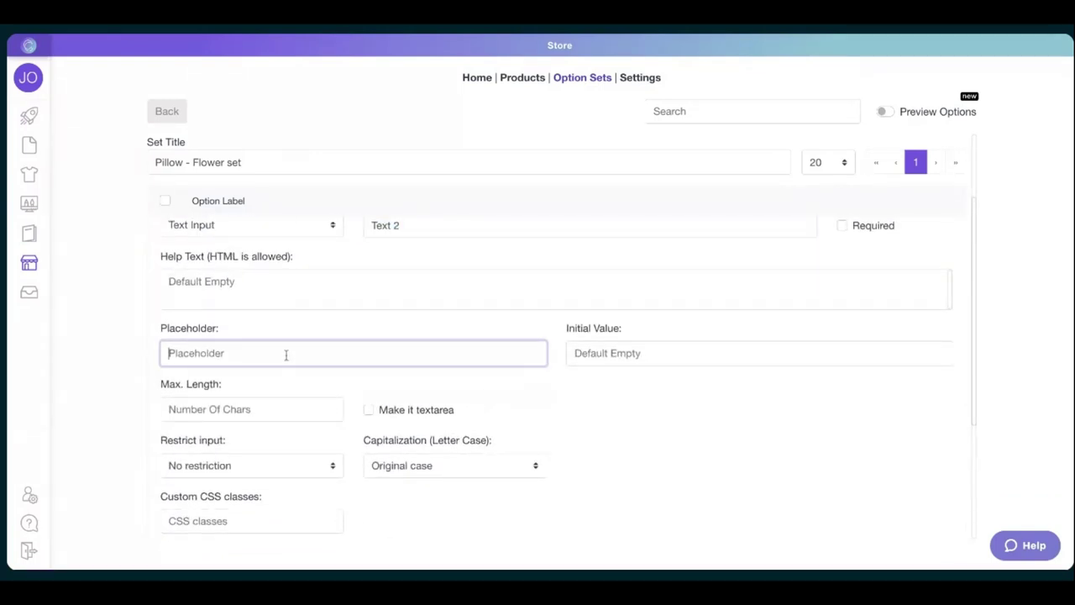
{"action": "type", "text": "The prettiest flower "}
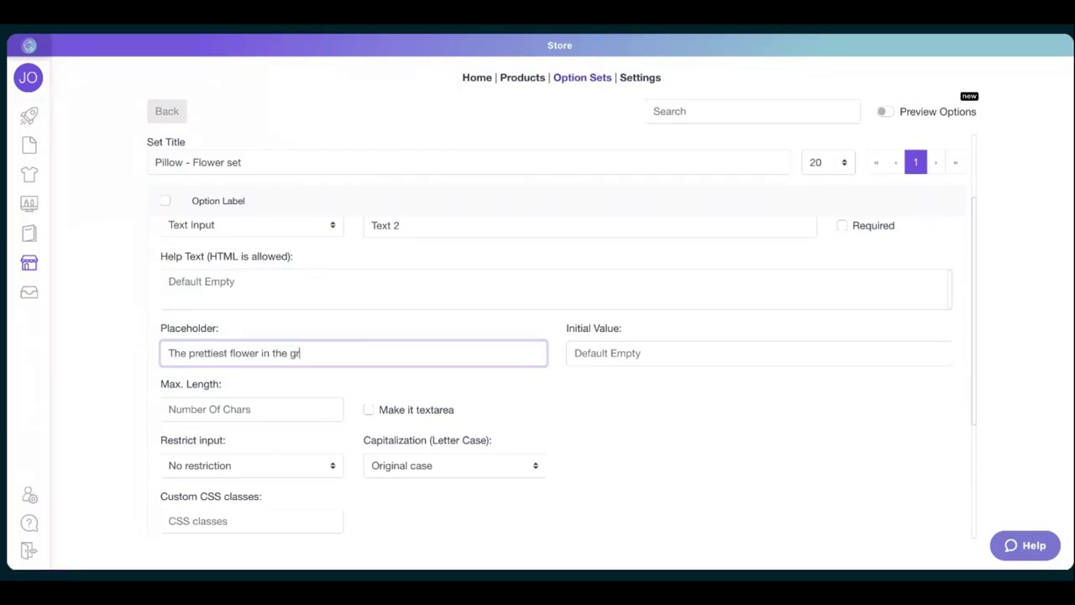
{"action": "type", "text": "in the garden"}
Copy the placeholder text "The prettiest flower in the garden" into the initial value of the Text 2 option.
{"action": "triple_click", "coordinate": [343, 361]}
{"action": "key", "text": "ctrl+c"}
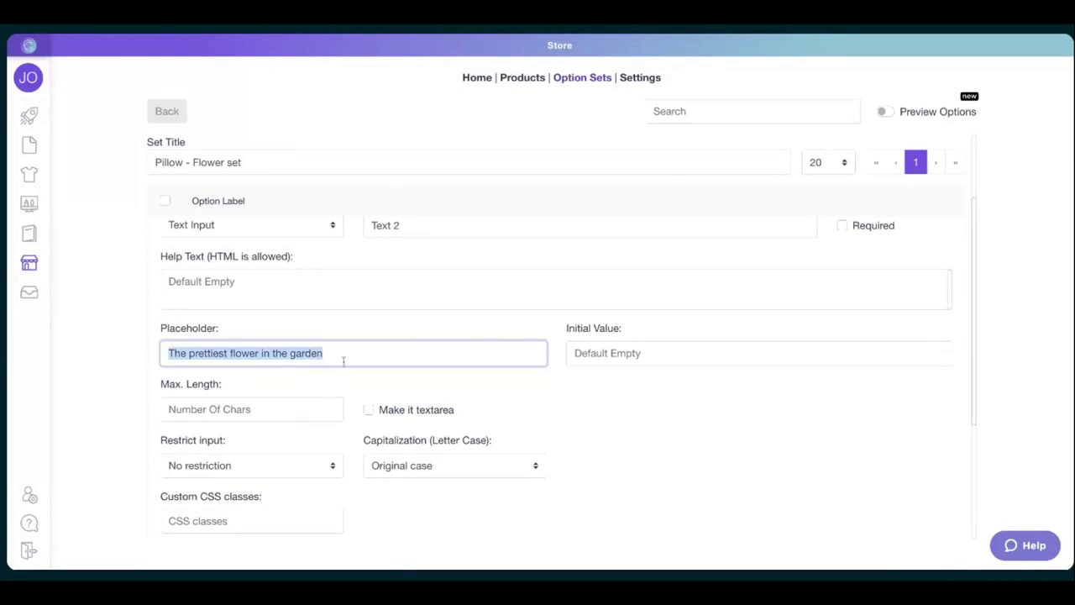
{"action": "left_click", "coordinate": [598, 354]}
{"action": "key", "text": "ctrl+v"}
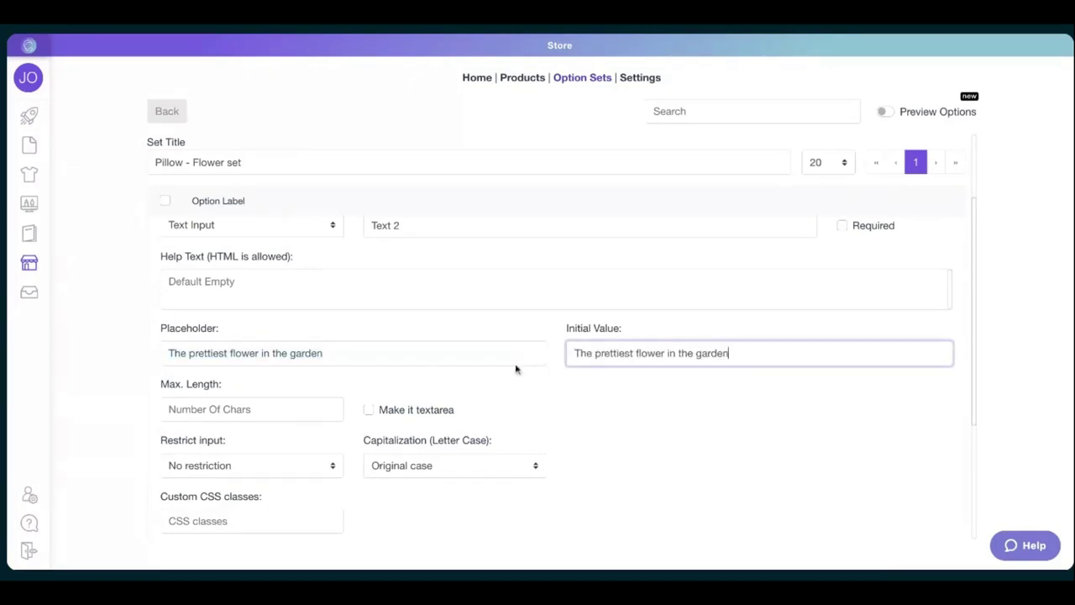
{"action": "left_click", "coordinate": [161, 331]}
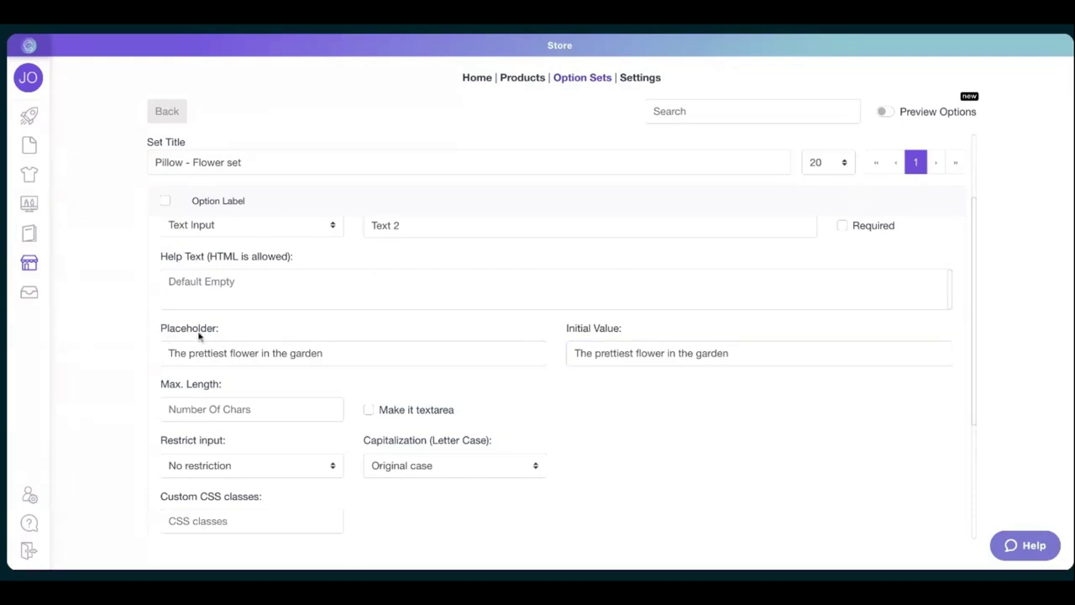
Enable Hide Option for the Text 2 text input.
{"action": "scroll", "coordinate": [217, 334], "scroll_direction": "down", "scroll_amount": 1}
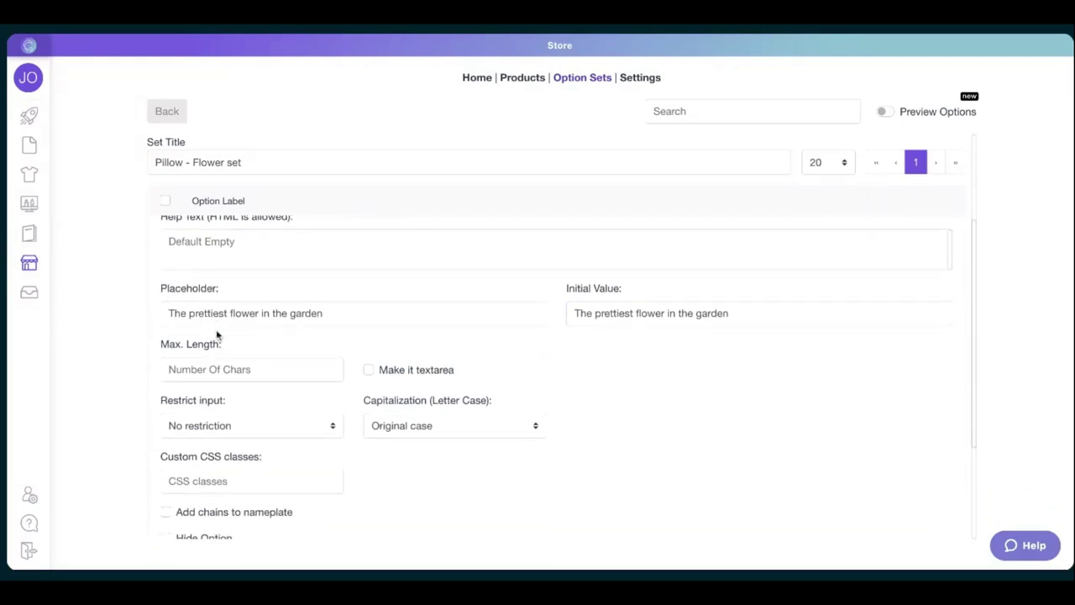
{"action": "scroll", "coordinate": [216, 336], "scroll_direction": "up", "scroll_amount": 1}
{"action": "scroll", "coordinate": [217, 336], "scroll_direction": "down", "scroll_amount": 5}
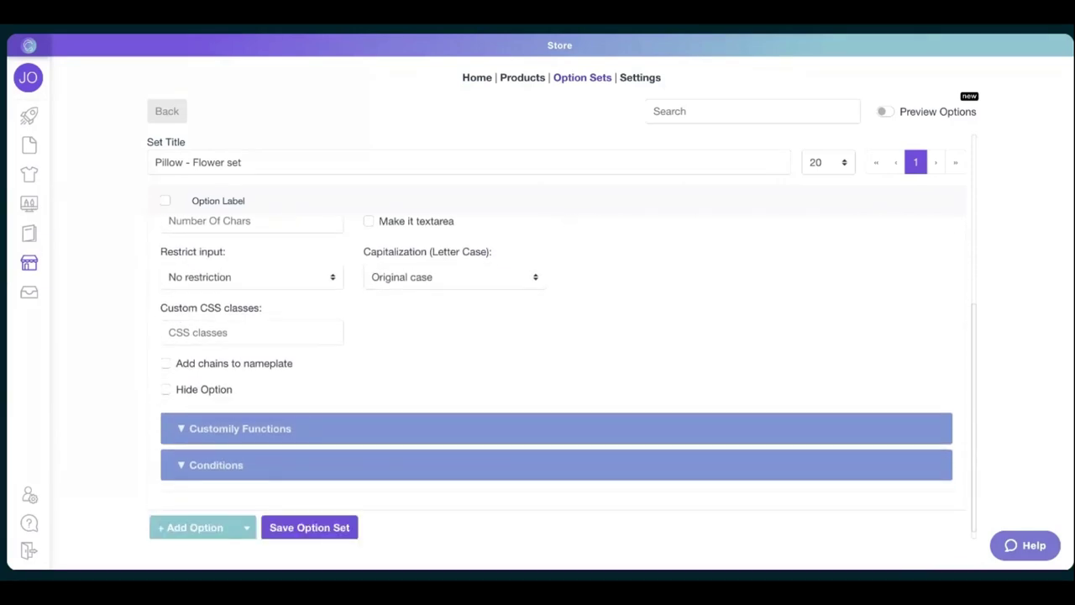
{"action": "left_click", "coordinate": [167, 390]}
{"action": "scroll", "coordinate": [176, 404], "scroll_direction": "up", "scroll_amount": 1}
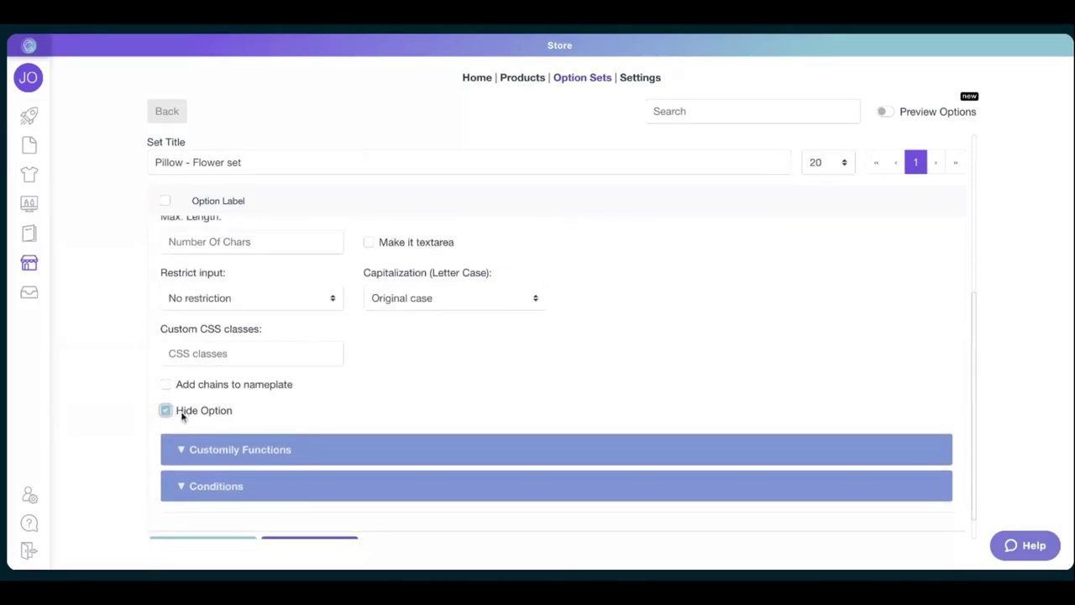
{"action": "scroll", "coordinate": [211, 409], "scroll_direction": "down", "scroll_amount": 1}
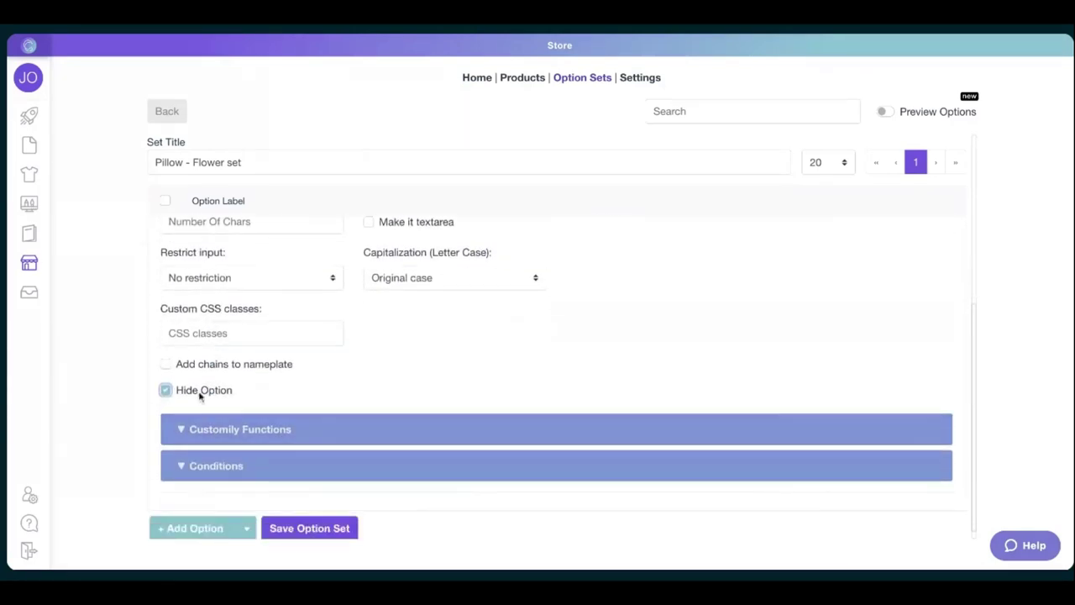
Check the Text 2 option's placeholder and initial value, and save the "Pillow - Flower set" option set.
{"action": "scroll", "coordinate": [176, 395], "scroll_direction": "up", "scroll_amount": 6}
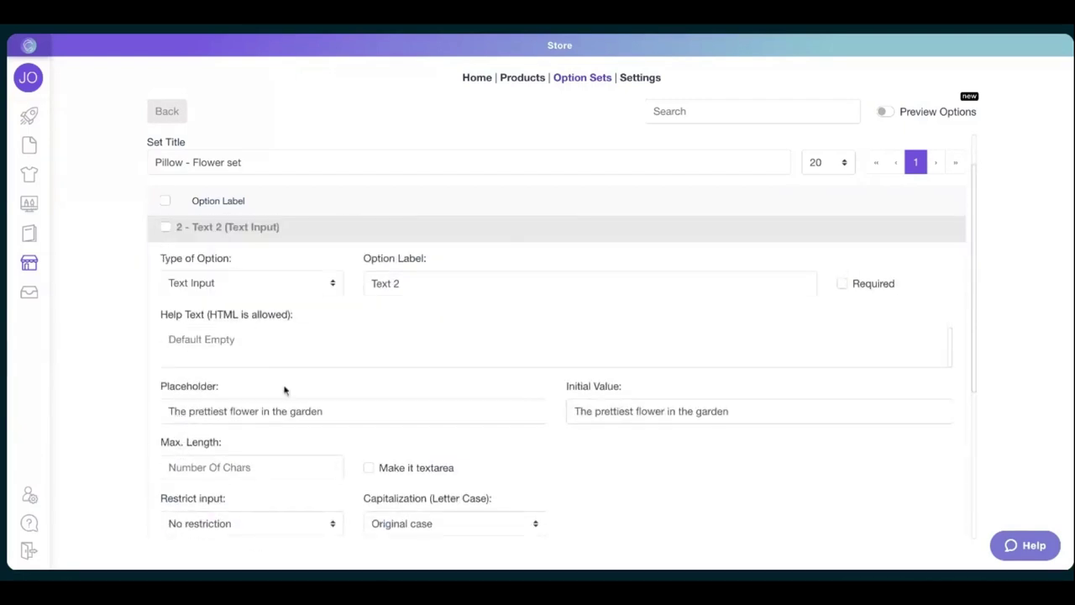
{"action": "scroll", "coordinate": [284, 389], "scroll_direction": "down", "scroll_amount": 1}
{"action": "left_click", "coordinate": [377, 375]}
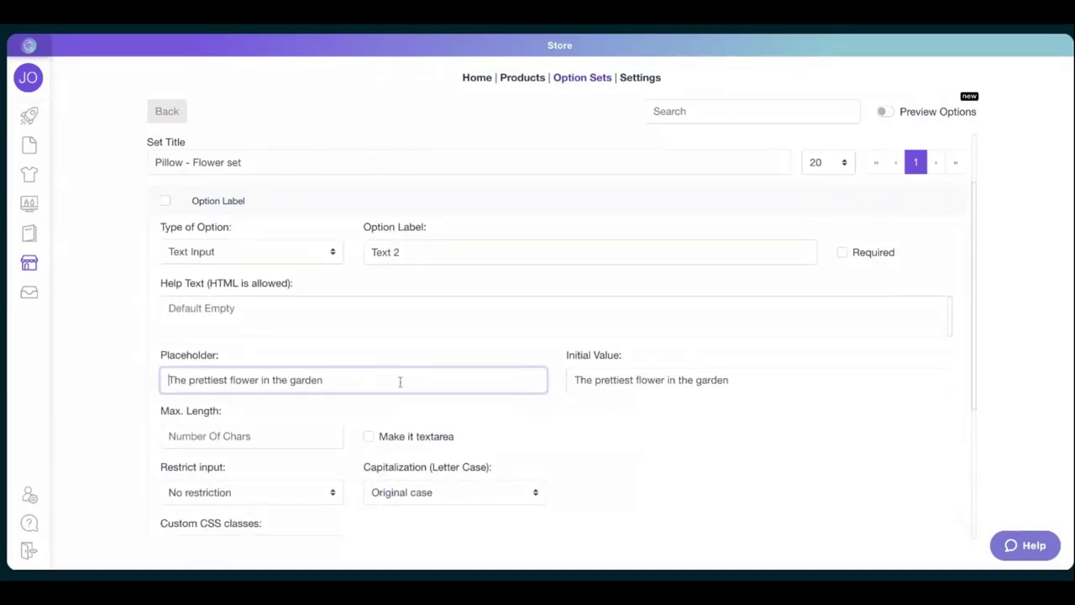
{"action": "scroll", "coordinate": [401, 379], "scroll_direction": "down", "scroll_amount": 5}
{"action": "left_click", "coordinate": [308, 525]}
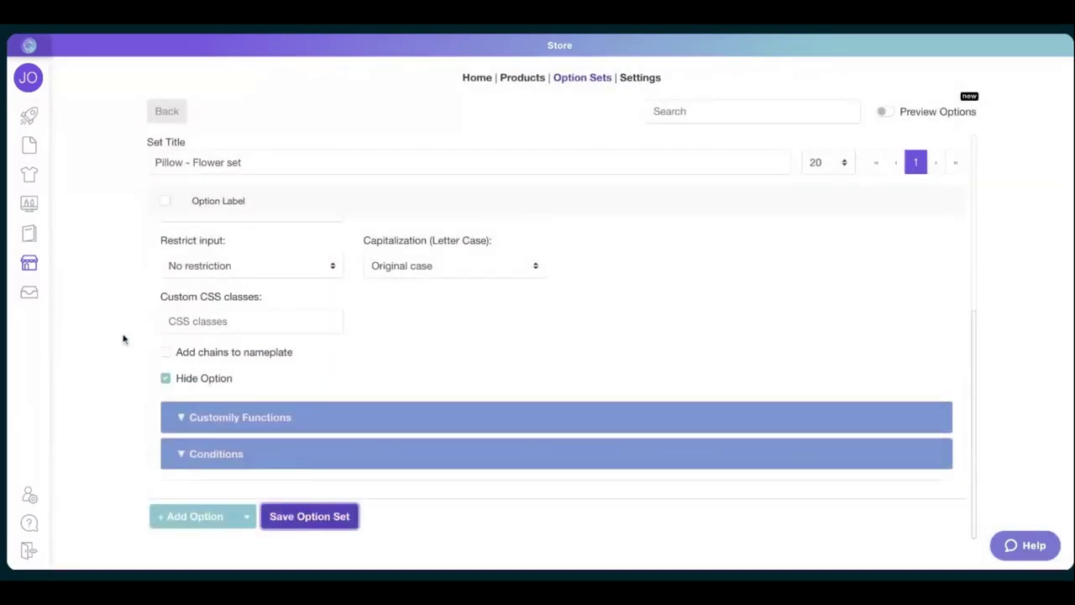
{"action": "mouse_move", "coordinate": [30, 307]}
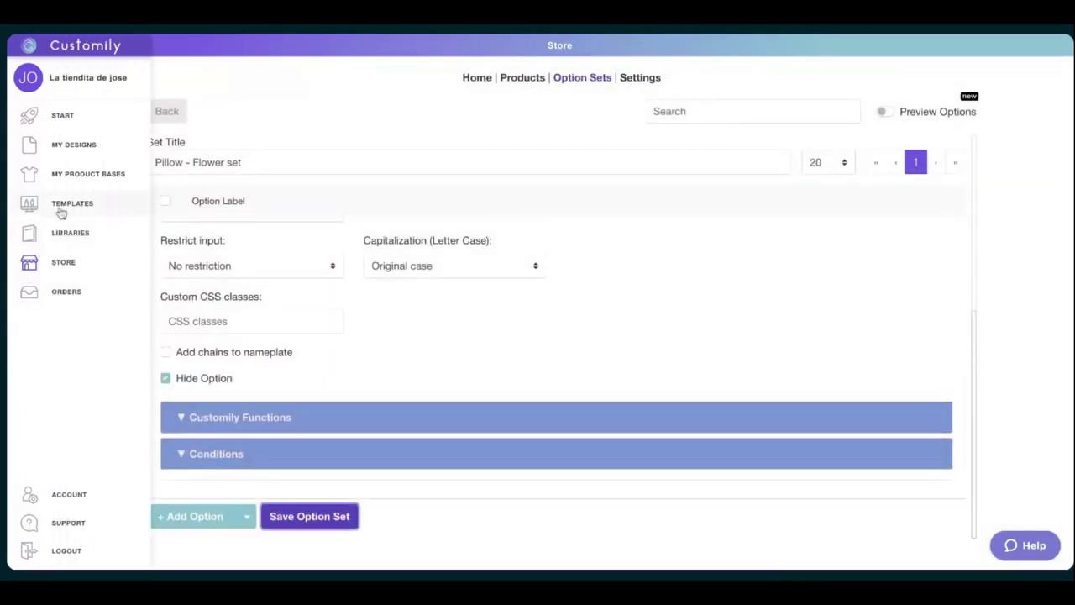
{"action": "mouse_move", "coordinate": [27, 265]}
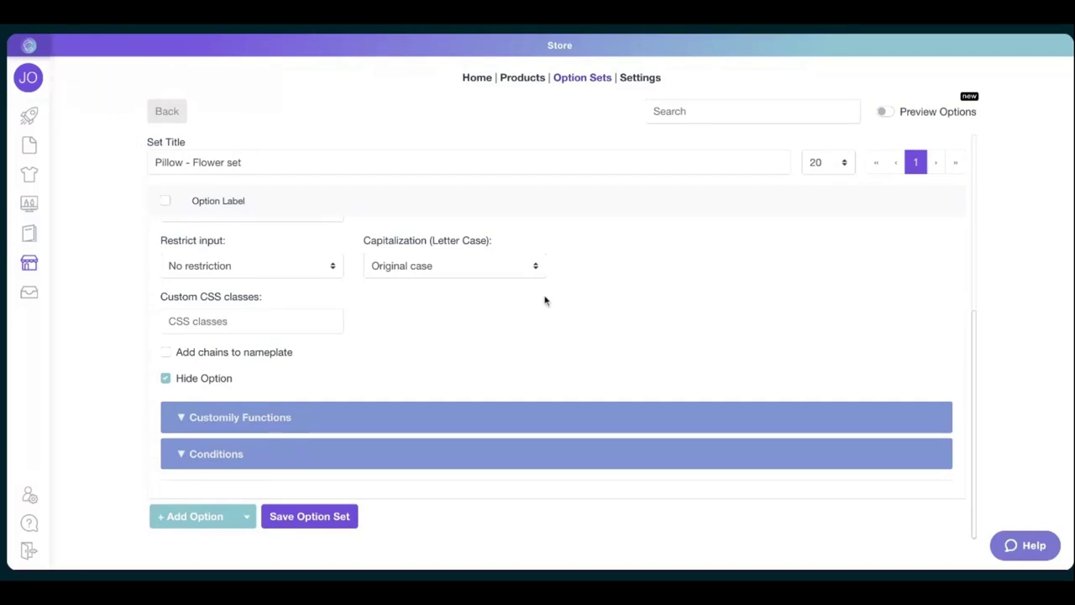
{"action": "left_click", "coordinate": [323, 519]}
Review the Text 2 option's settings from its label through Hide Option and save the option set again.
{"action": "scroll", "coordinate": [305, 359], "scroll_direction": "up", "scroll_amount": 2}
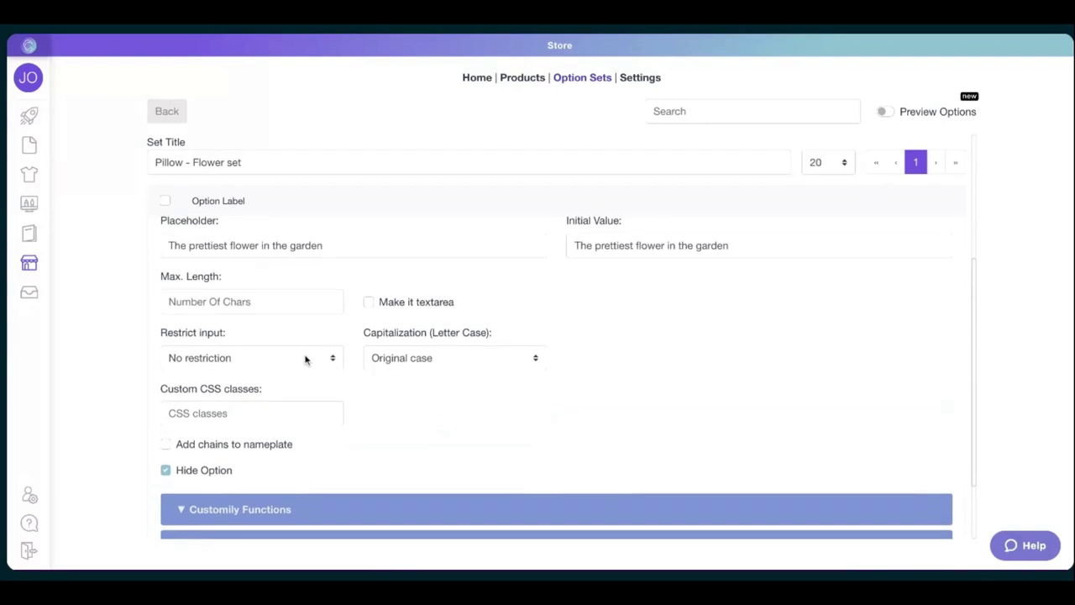
{"action": "scroll", "coordinate": [305, 358], "scroll_direction": "up", "scroll_amount": 1}
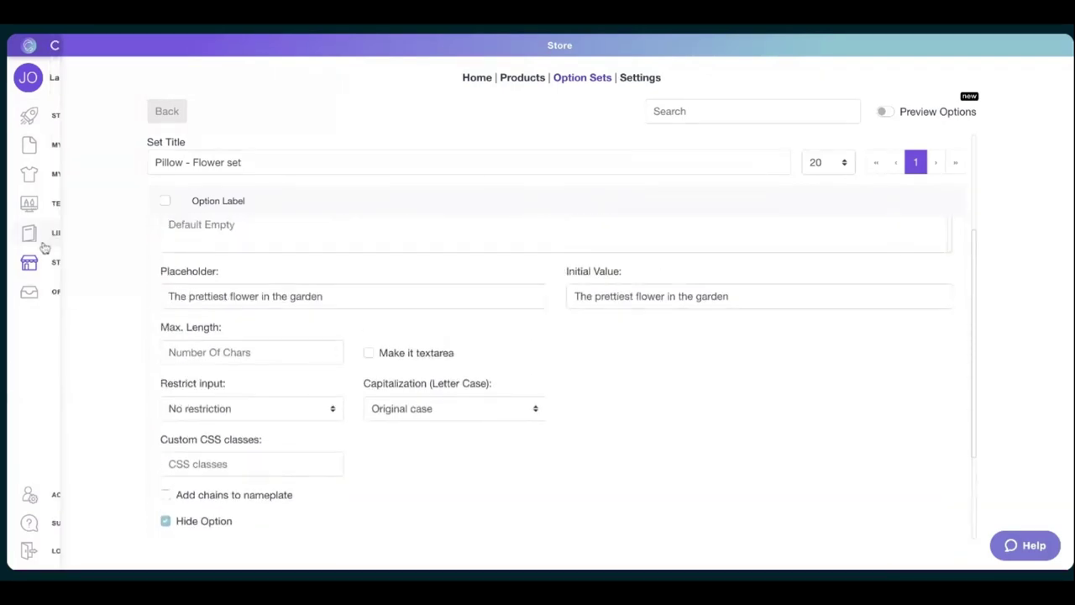
{"action": "scroll", "coordinate": [192, 337], "scroll_direction": "up", "scroll_amount": 3}
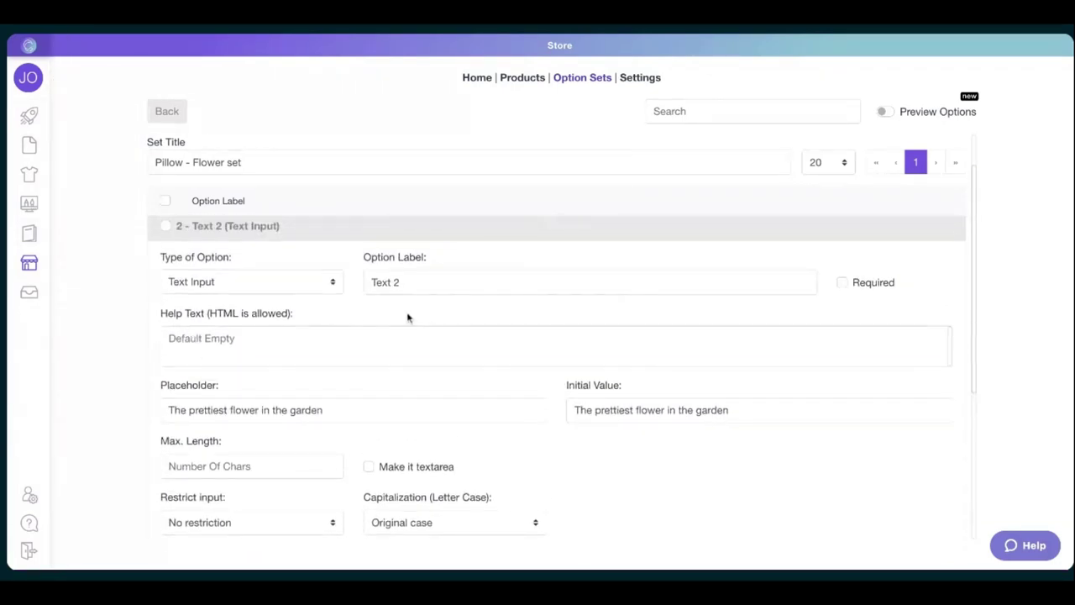
{"action": "scroll", "coordinate": [268, 294], "scroll_direction": "down", "scroll_amount": 5}
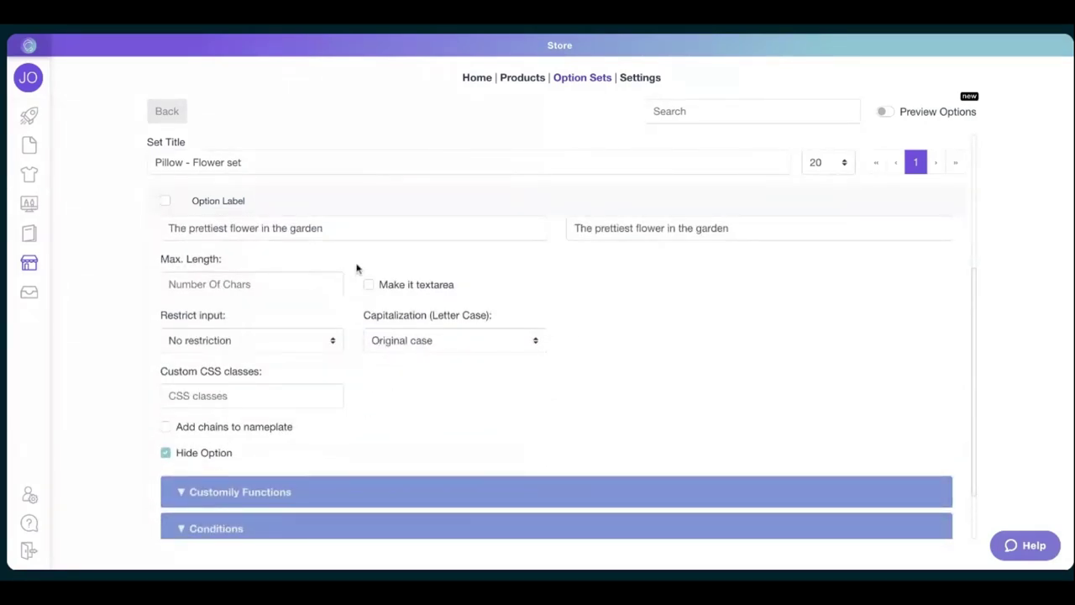
{"action": "scroll", "coordinate": [356, 268], "scroll_direction": "down", "scroll_amount": 1}
{"action": "scroll", "coordinate": [356, 269], "scroll_direction": "down", "scroll_amount": 2}
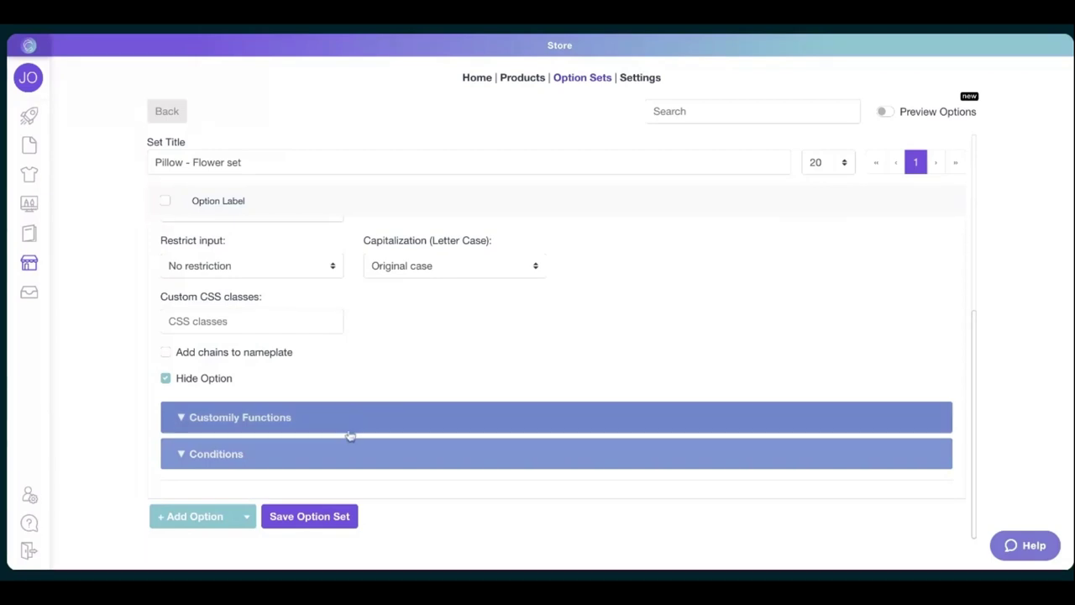
{"action": "scroll", "coordinate": [377, 327], "scroll_direction": "up", "scroll_amount": 4}
{"action": "scroll", "coordinate": [353, 361], "scroll_direction": "down", "scroll_amount": 4}
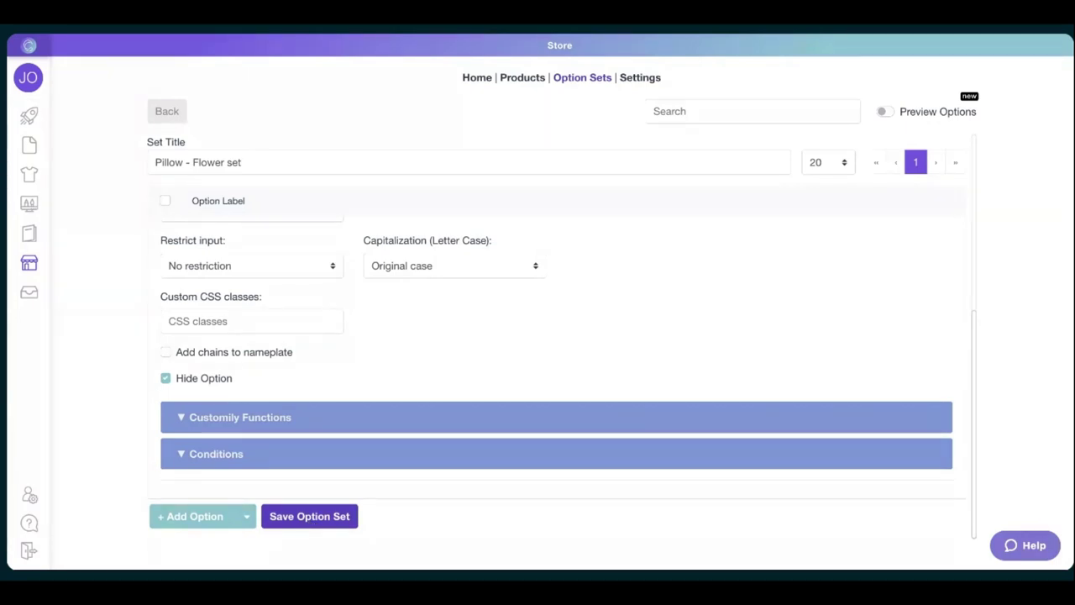
{"action": "left_click", "coordinate": [309, 516]}
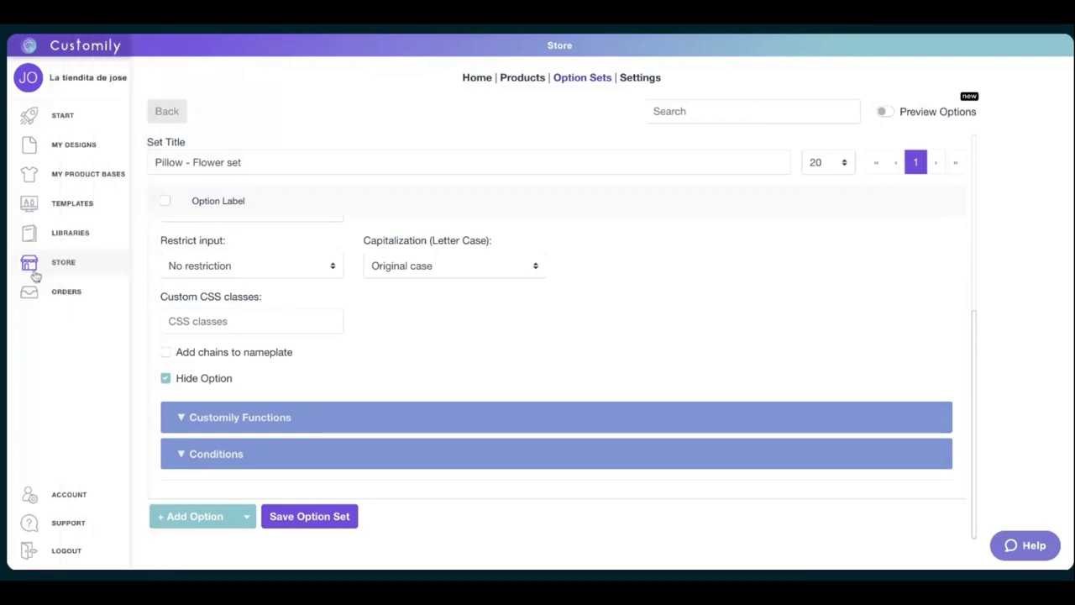
Filter the store's products to those not linked to Customily and open the first Tote Bag (AOP) product.
{"action": "left_click", "coordinate": [481, 78]}
{"action": "left_click", "coordinate": [525, 78]}
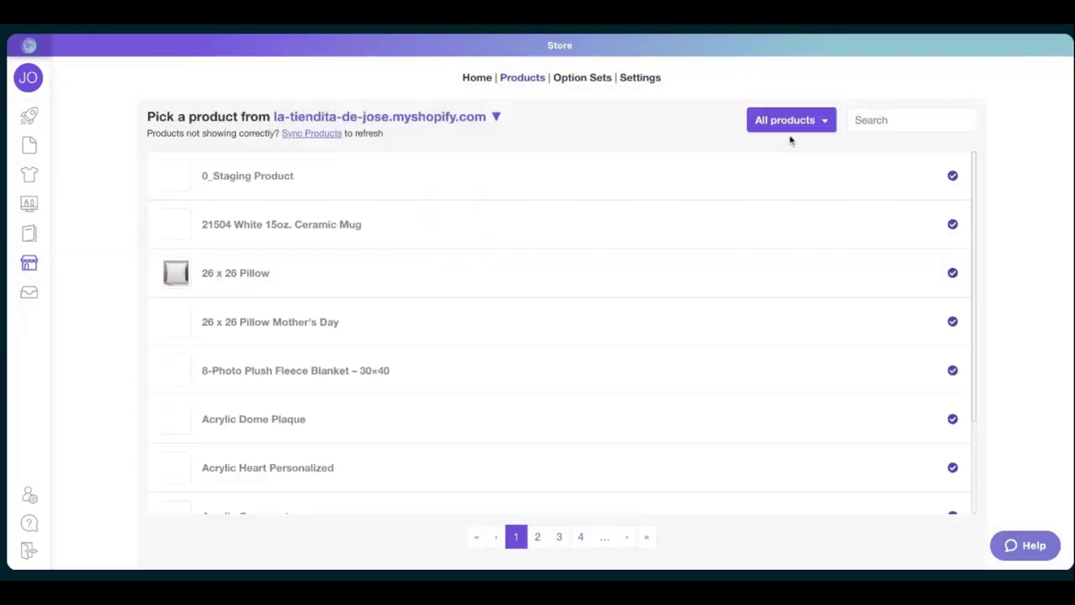
{"action": "left_click", "coordinate": [789, 120]}
{"action": "left_click", "coordinate": [790, 190]}
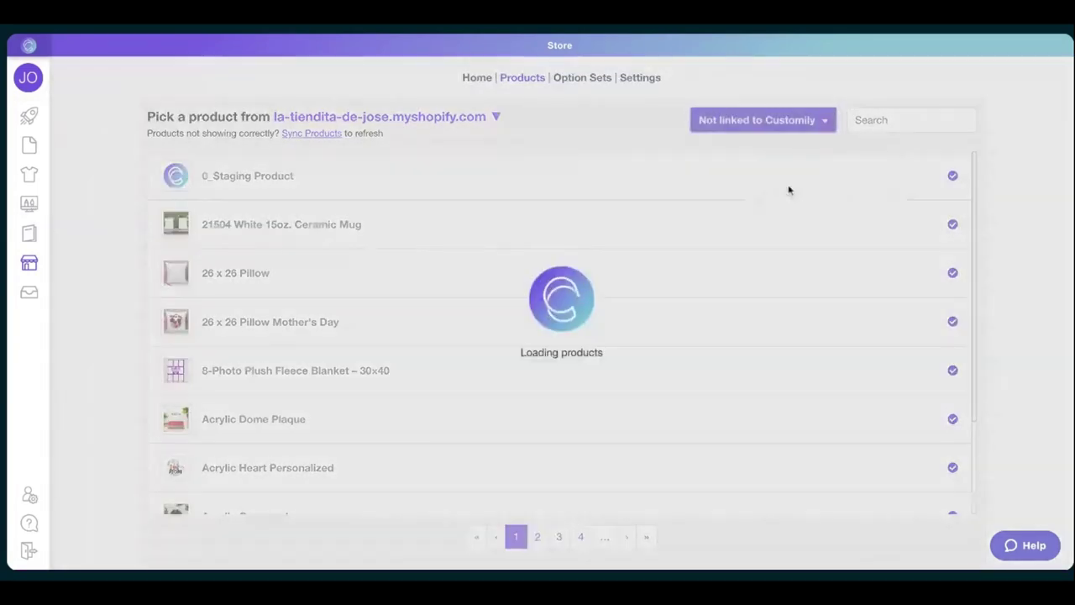
{"action": "scroll", "coordinate": [593, 372], "scroll_direction": "down", "scroll_amount": 1}
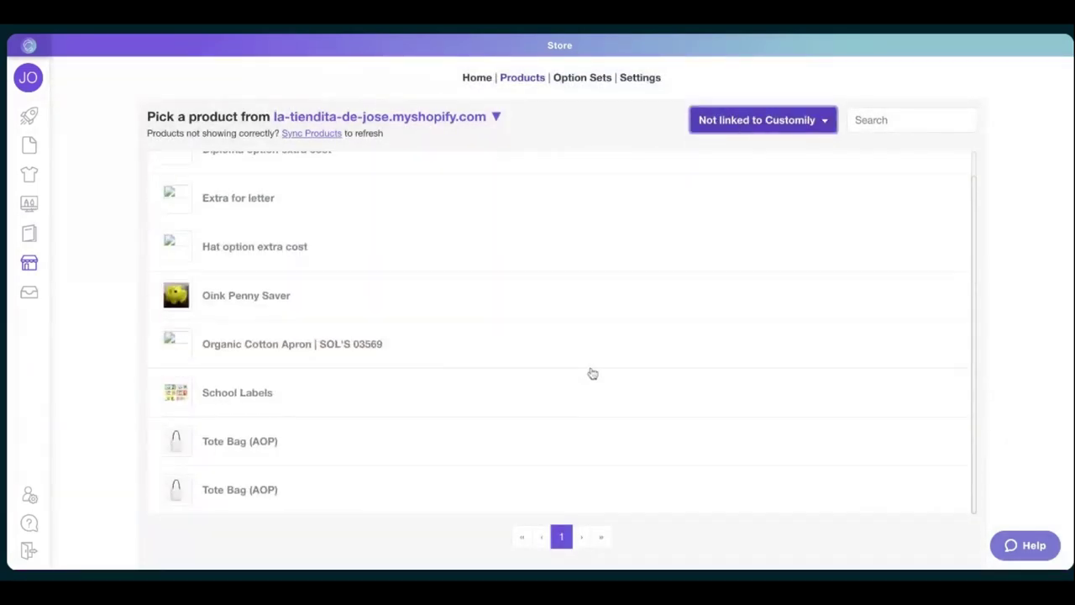
{"action": "left_click", "coordinate": [428, 456]}
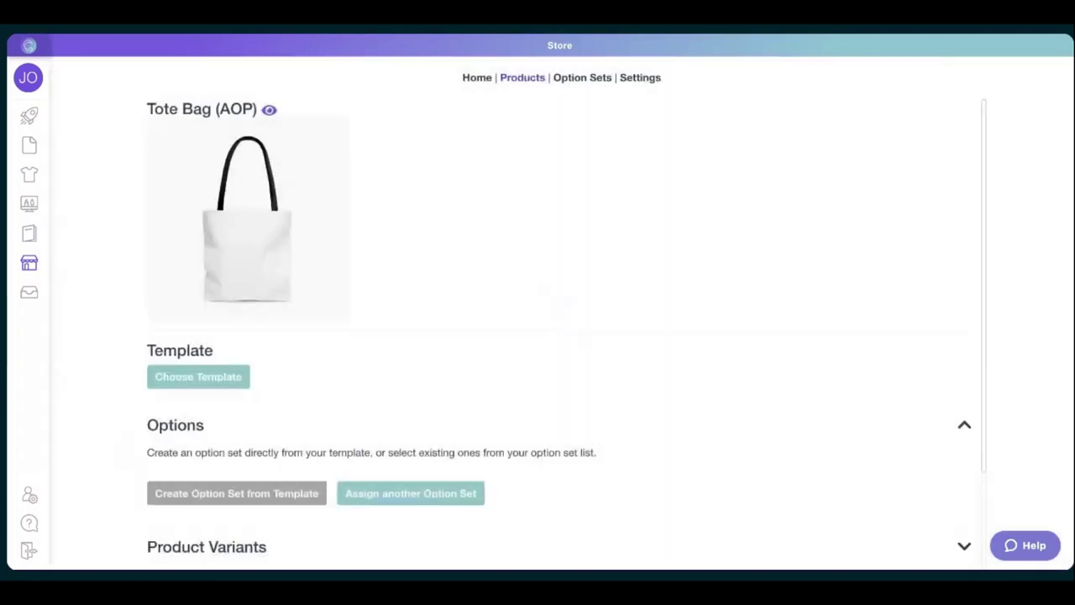
Search the tote bag's available templates for "pillow" and look through the matching designs.
{"action": "left_click", "coordinate": [210, 377]}
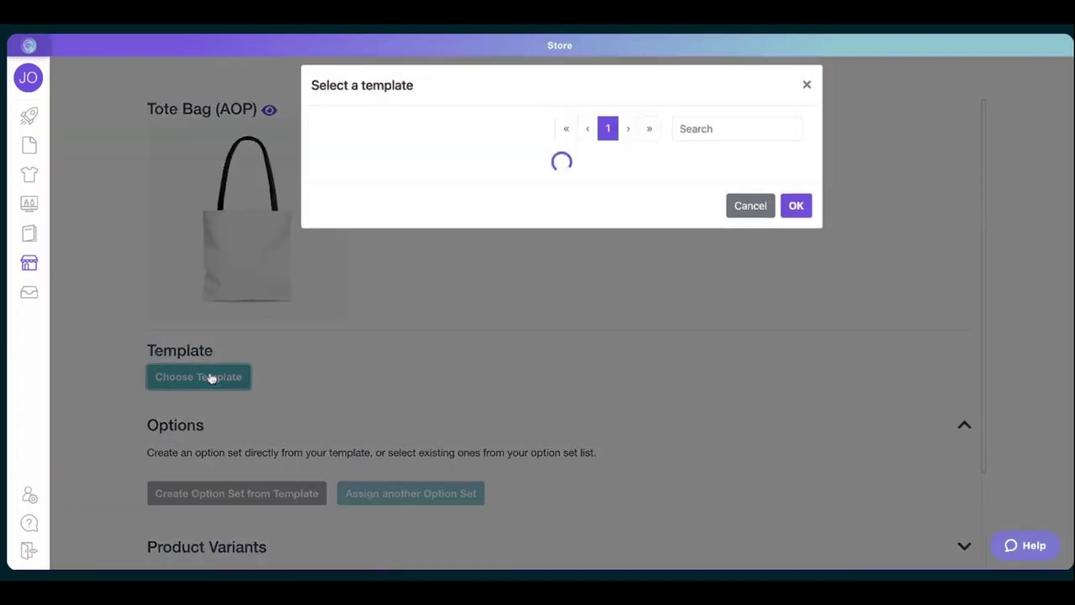
{"action": "left_click", "coordinate": [708, 140]}
{"action": "type", "text": "pillow"}
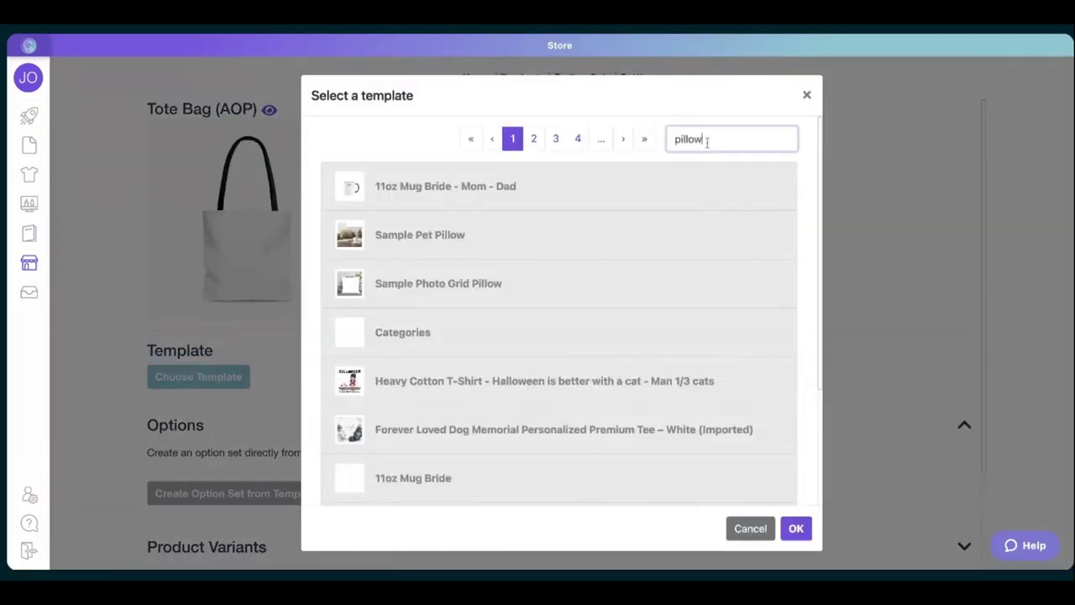
{"action": "scroll", "coordinate": [621, 216], "scroll_direction": "down", "scroll_amount": 3}
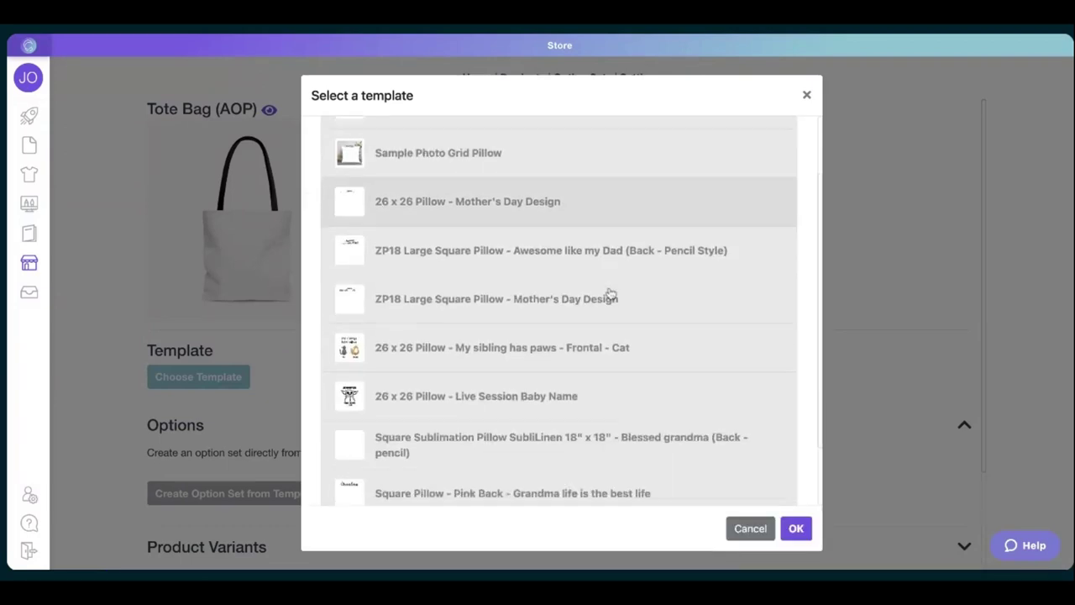
{"action": "scroll", "coordinate": [586, 467], "scroll_direction": "up", "scroll_amount": 3}
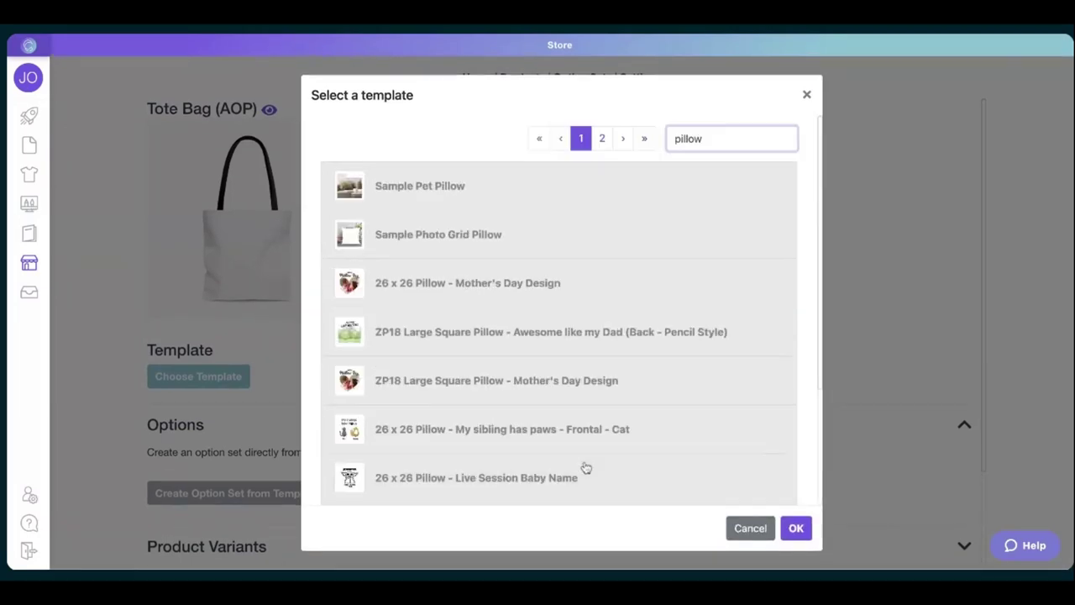
Search the templates for "flower" and assign "26 x 26 Pillow - Flowers" to the tote bag, declining automatic option set creation.
{"action": "double_click", "coordinate": [749, 140]}
{"action": "type", "text": "flower"}
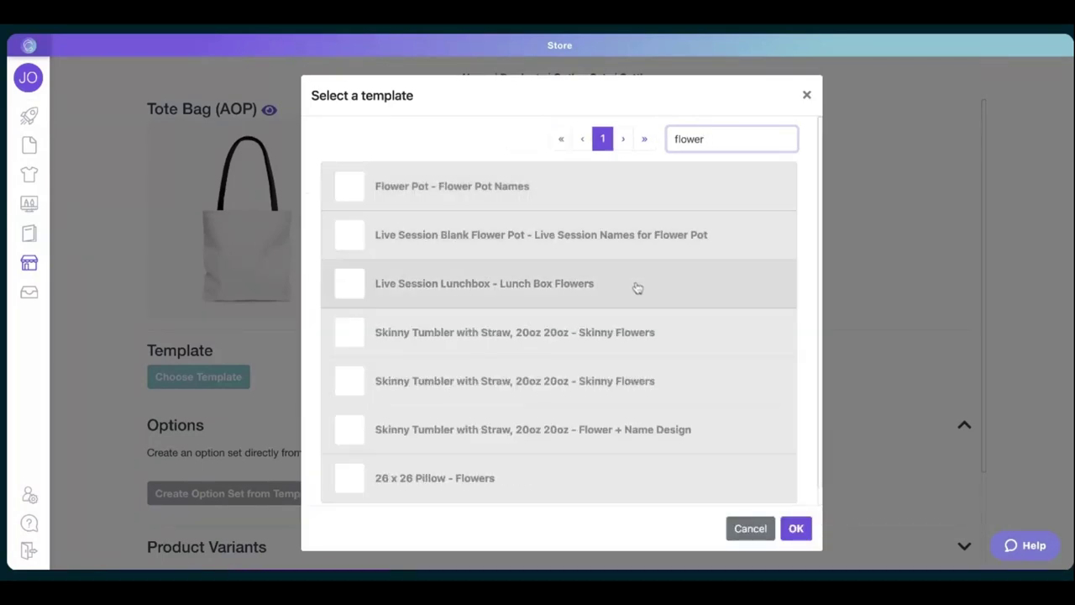
{"action": "scroll", "coordinate": [636, 288], "scroll_direction": "down", "scroll_amount": 1}
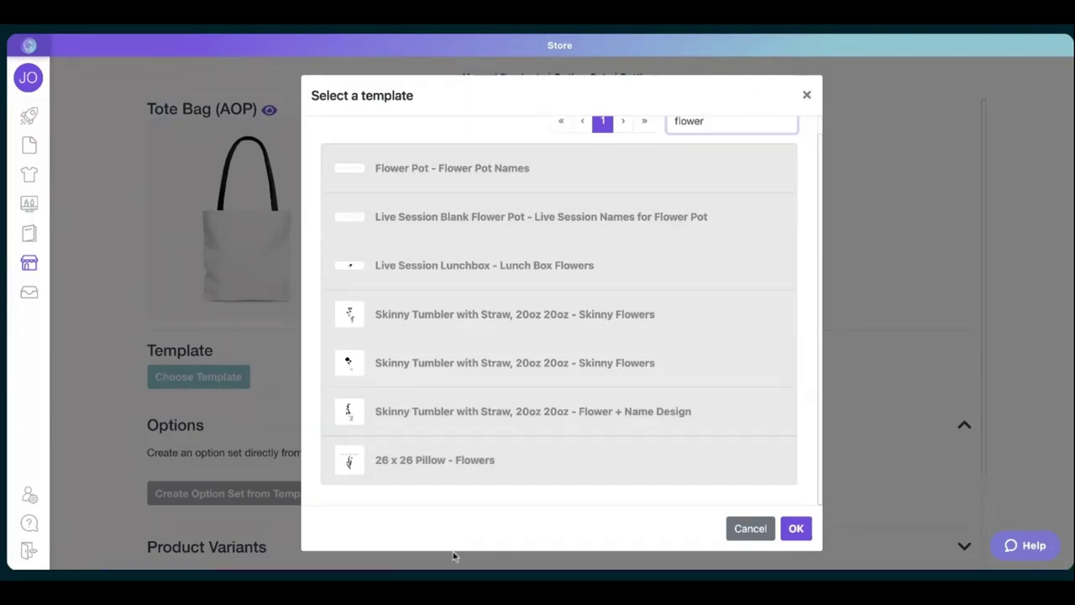
{"action": "double_click", "coordinate": [440, 479]}
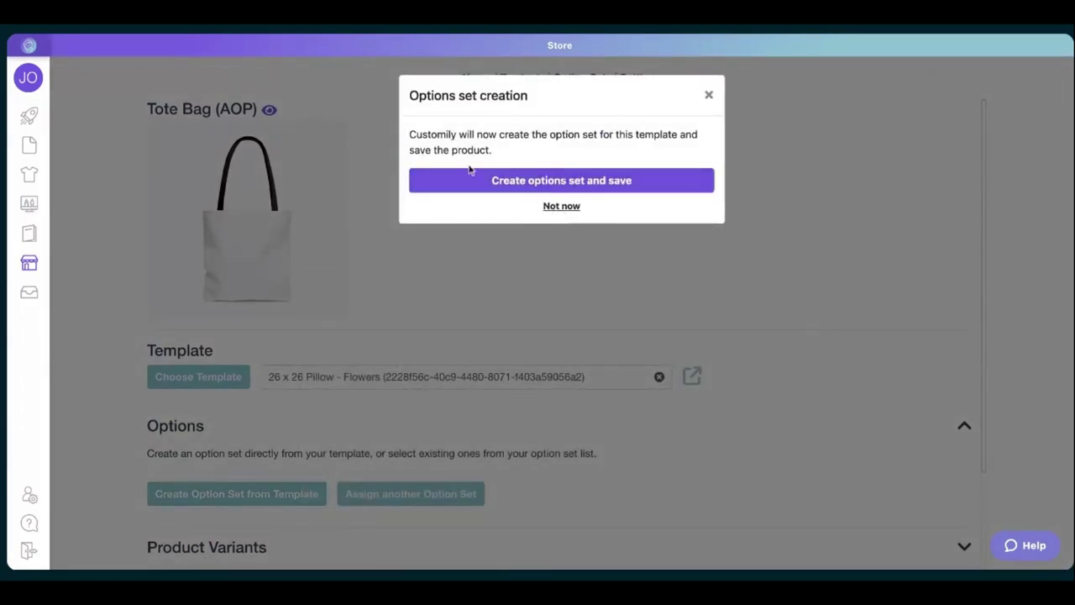
{"action": "left_click", "coordinate": [560, 207]}
Assign the existing "Pillow - Flower set" option set from the last page of option sets to the tote bag.
{"action": "scroll", "coordinate": [399, 552], "scroll_direction": "down", "scroll_amount": 3}
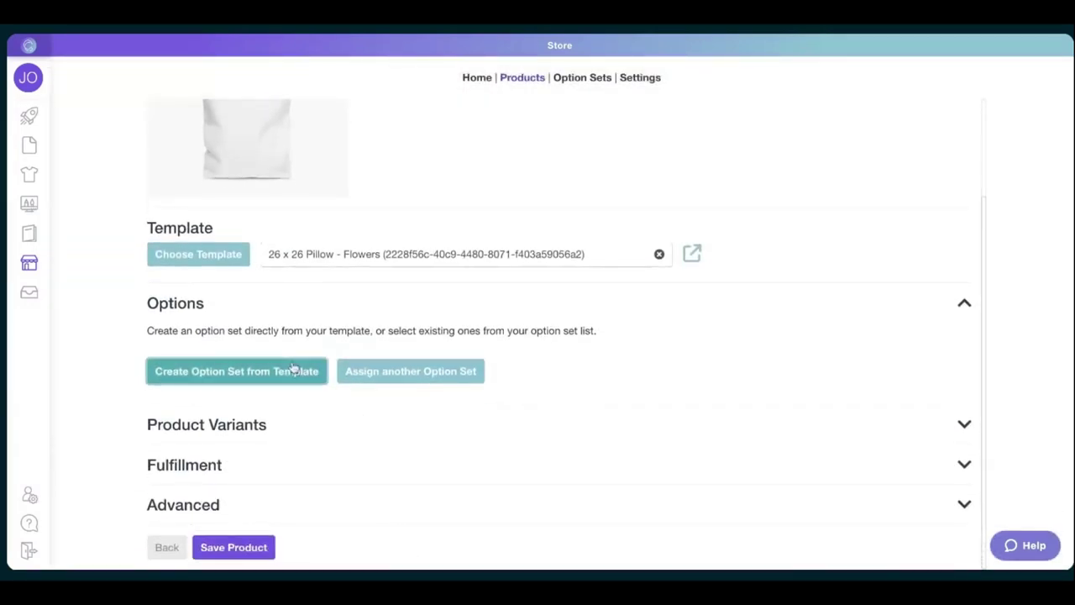
{"action": "left_click", "coordinate": [404, 376]}
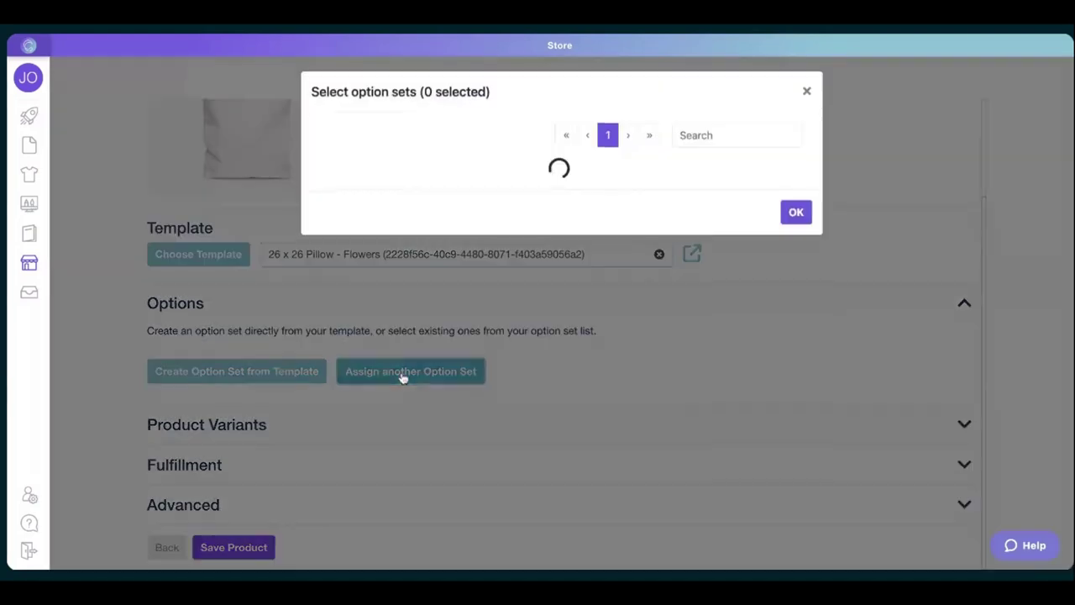
{"action": "left_click", "coordinate": [650, 142]}
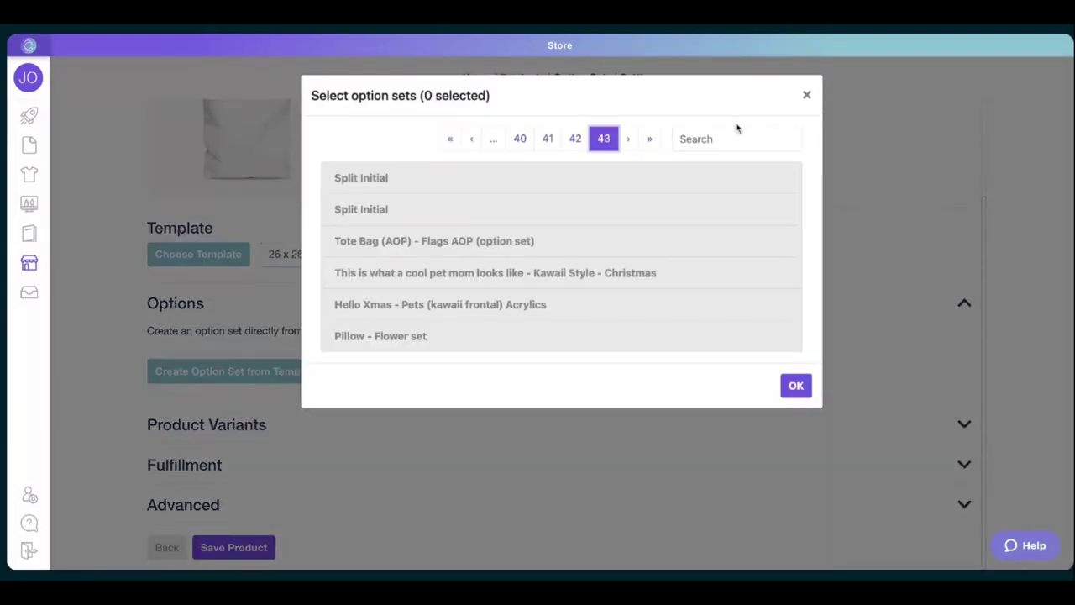
{"action": "left_click", "coordinate": [555, 345]}
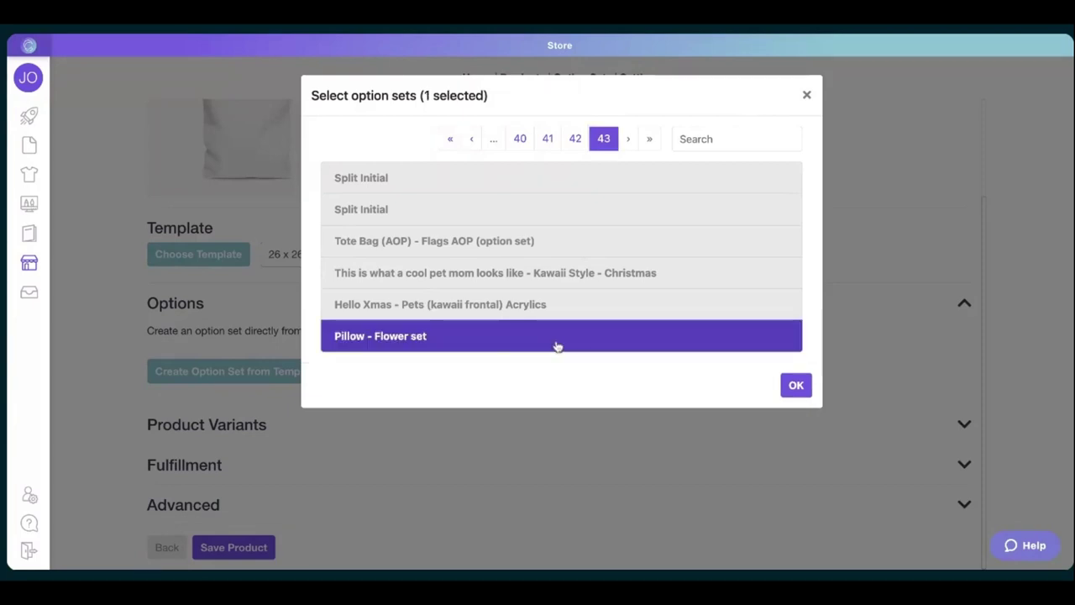
{"action": "left_click", "coordinate": [794, 386]}
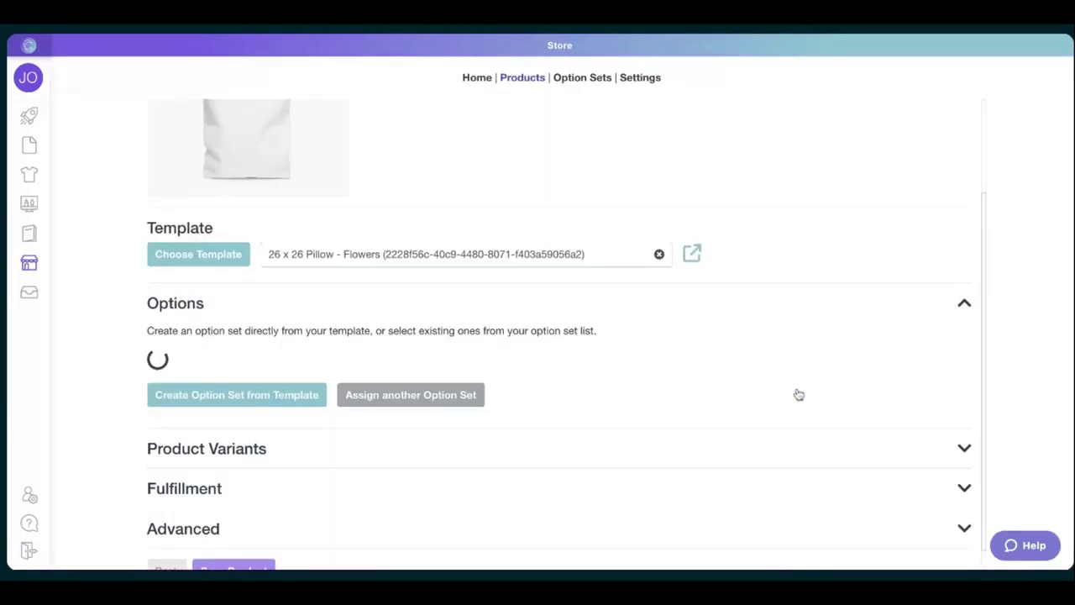
{"action": "scroll", "coordinate": [355, 430], "scroll_direction": "down", "scroll_amount": 1}
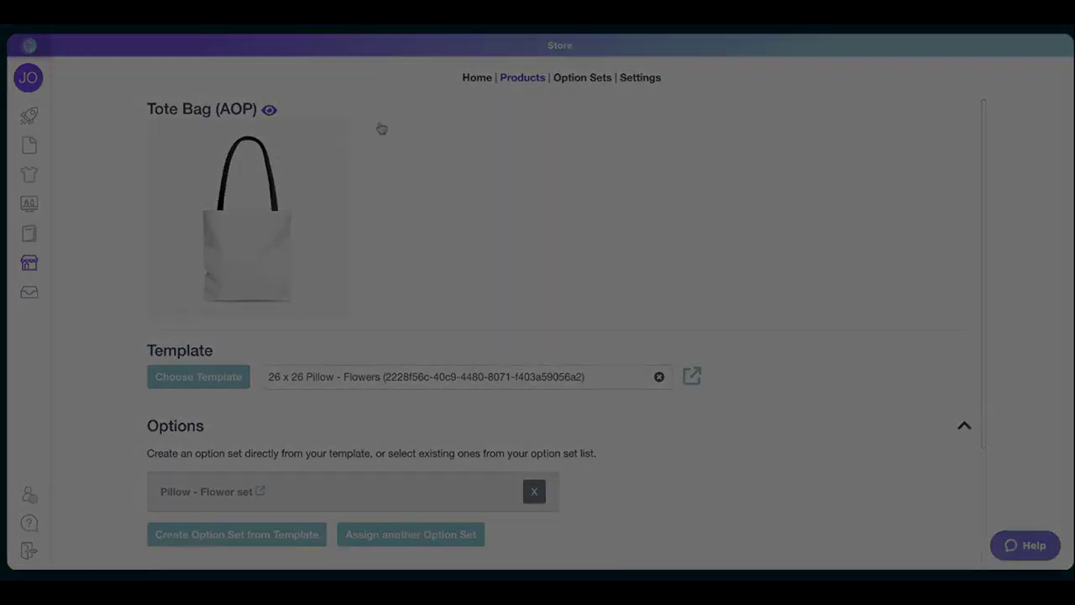